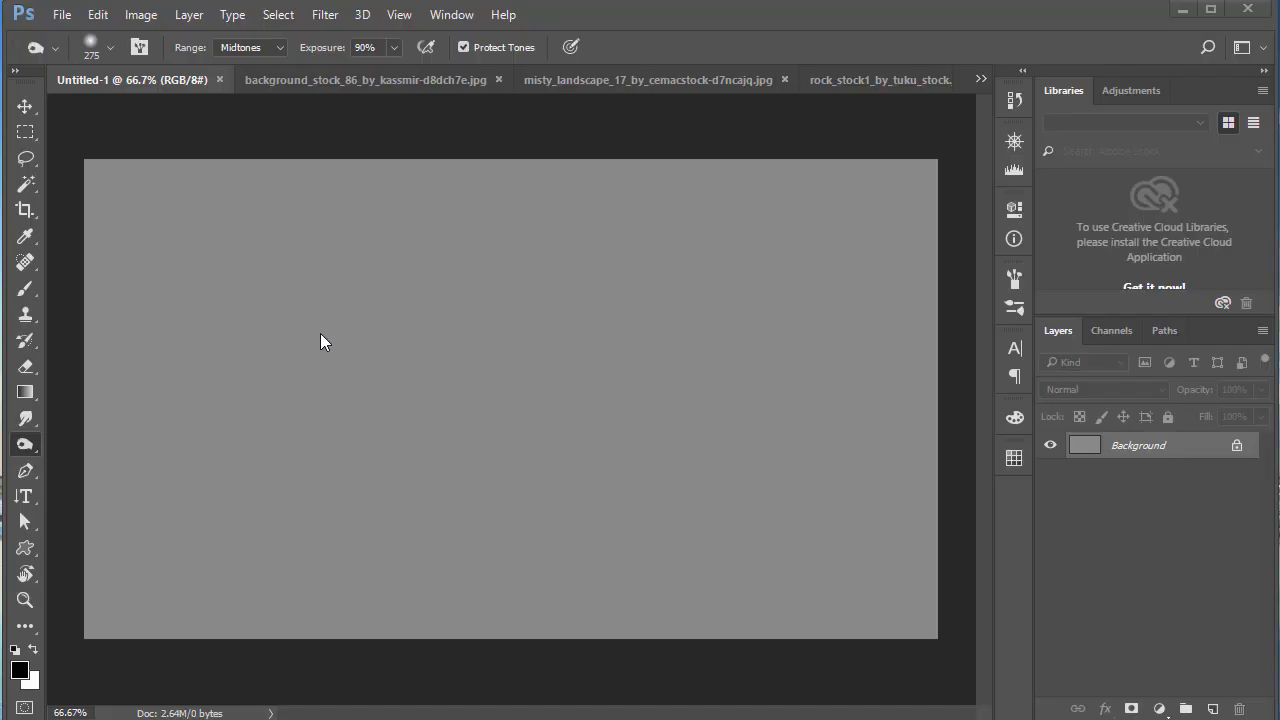
# Drag the misty tree-and-lake photo into Untitled-1 as Layer 1 and start Free Transform
pyautogui.click(298, 86)
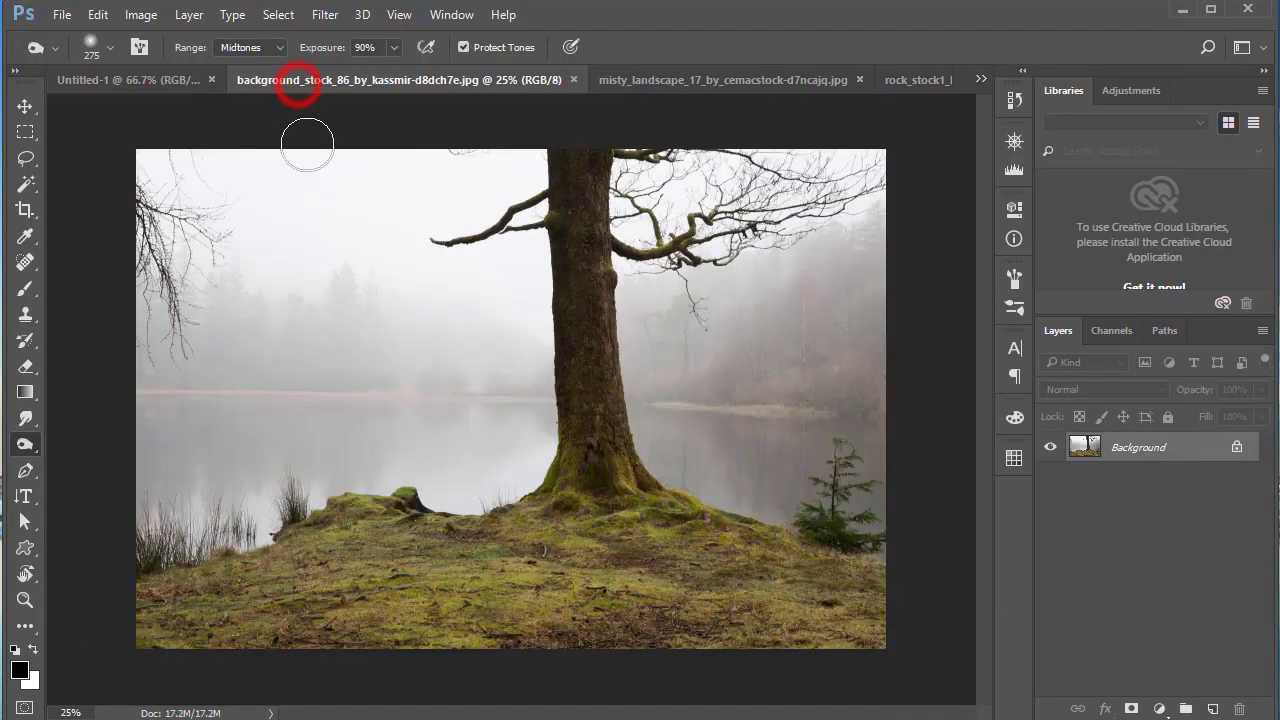
pyautogui.click(25, 106)
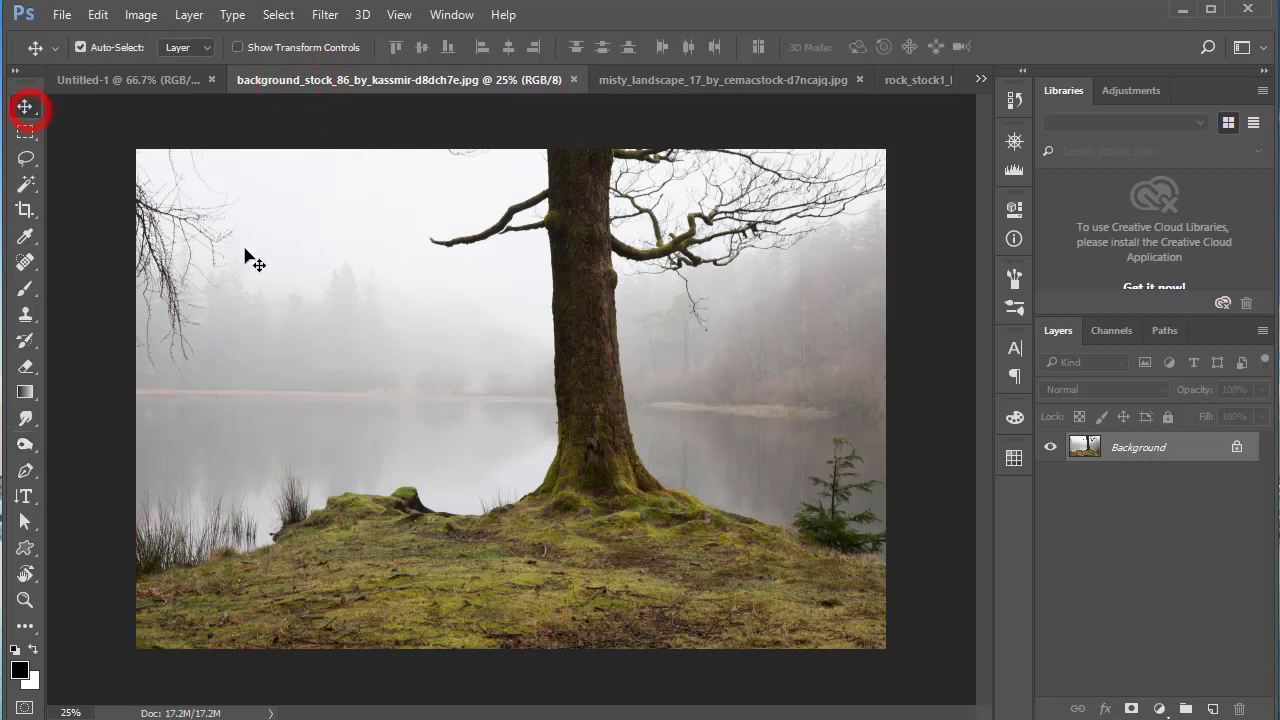
pyautogui.click(242, 244)
pyautogui.click(141, 84)
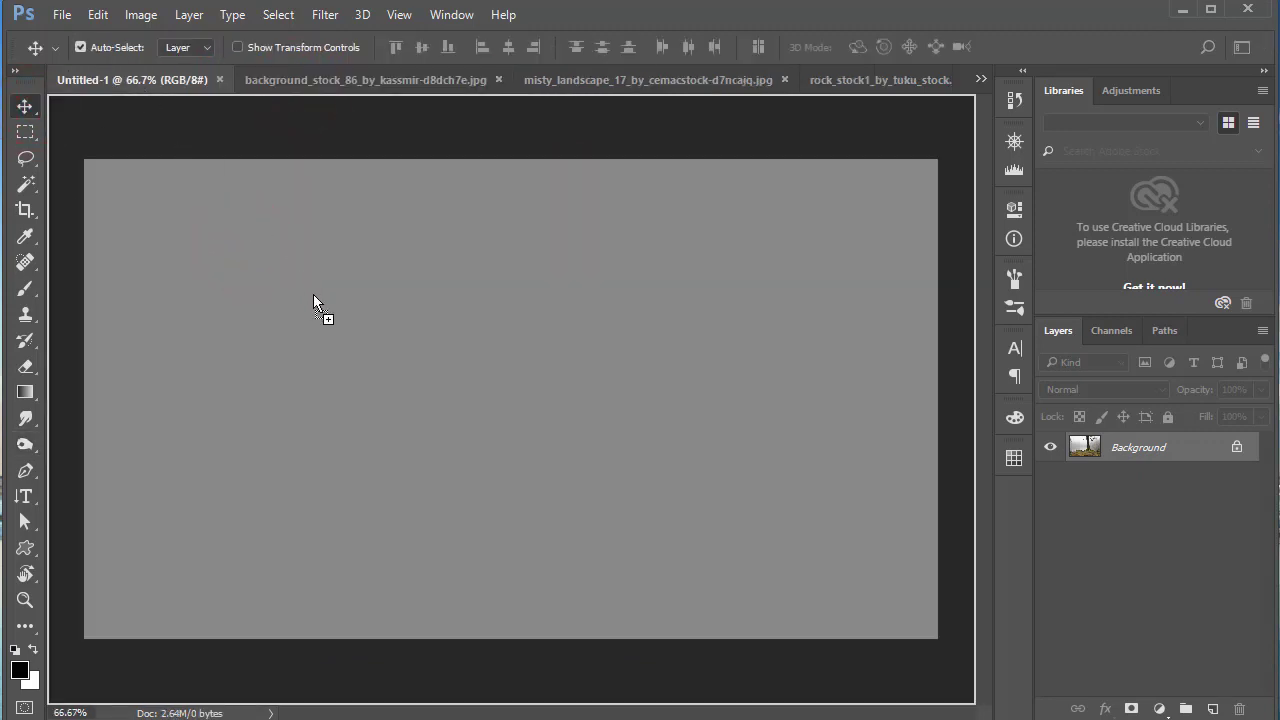
pyautogui.moveTo(313, 294); pyautogui.dragTo(340, 344)
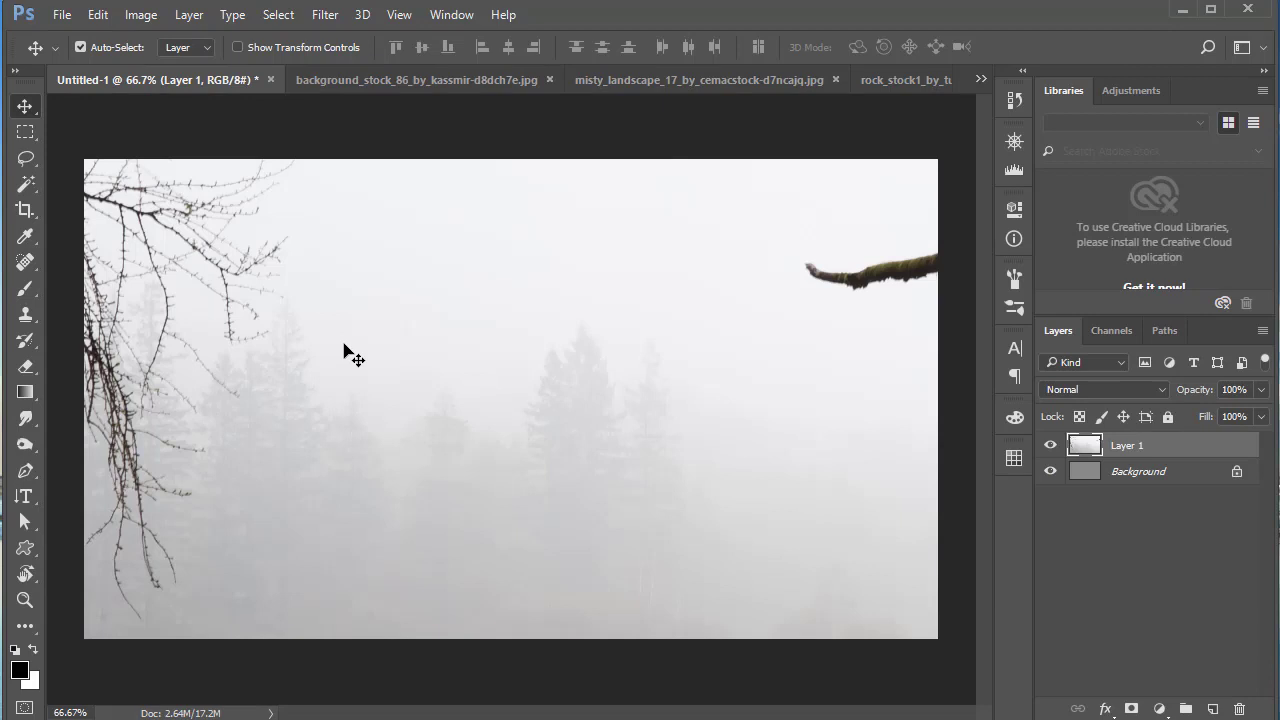
pyautogui.keyDown('alt'); pyautogui.click(330, 332); pyautogui.keyUp('alt')
pyautogui.keyDown('alt'); pyautogui.click(330, 333); pyautogui.keyUp('alt')
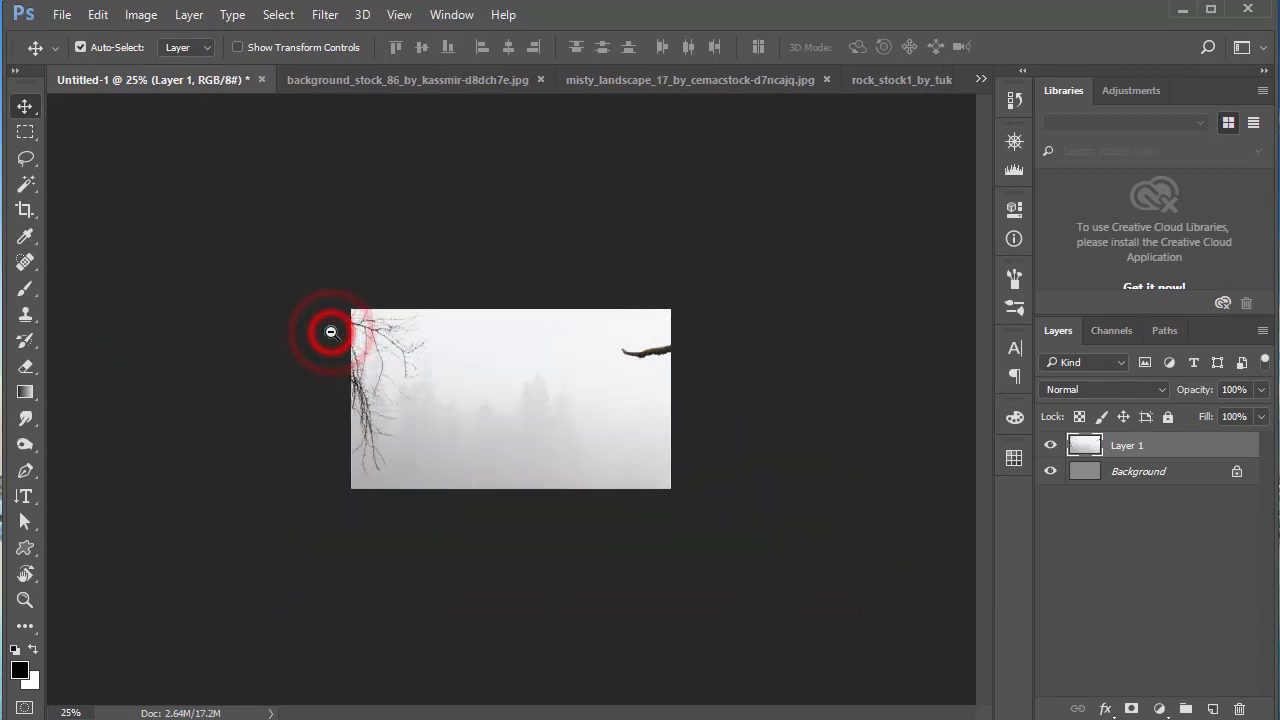
pyautogui.hotkey('ctrl', 't')
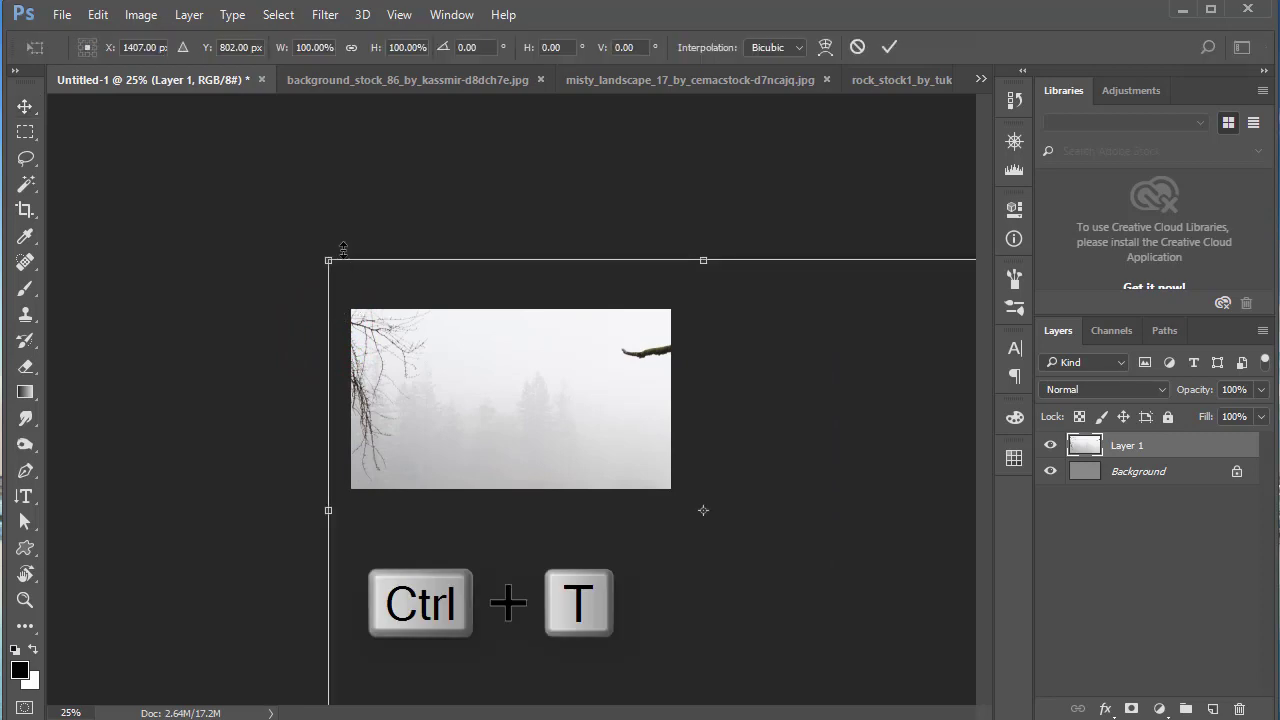
# Scale Layer 1's tree photo to span the full canvas width and commit the transform
pyautogui.moveTo(330, 258)
pyautogui.mouseDown()
pyautogui.moveTo(597, 423)
pyautogui.moveTo(378, 318)
pyautogui.mouseUp()
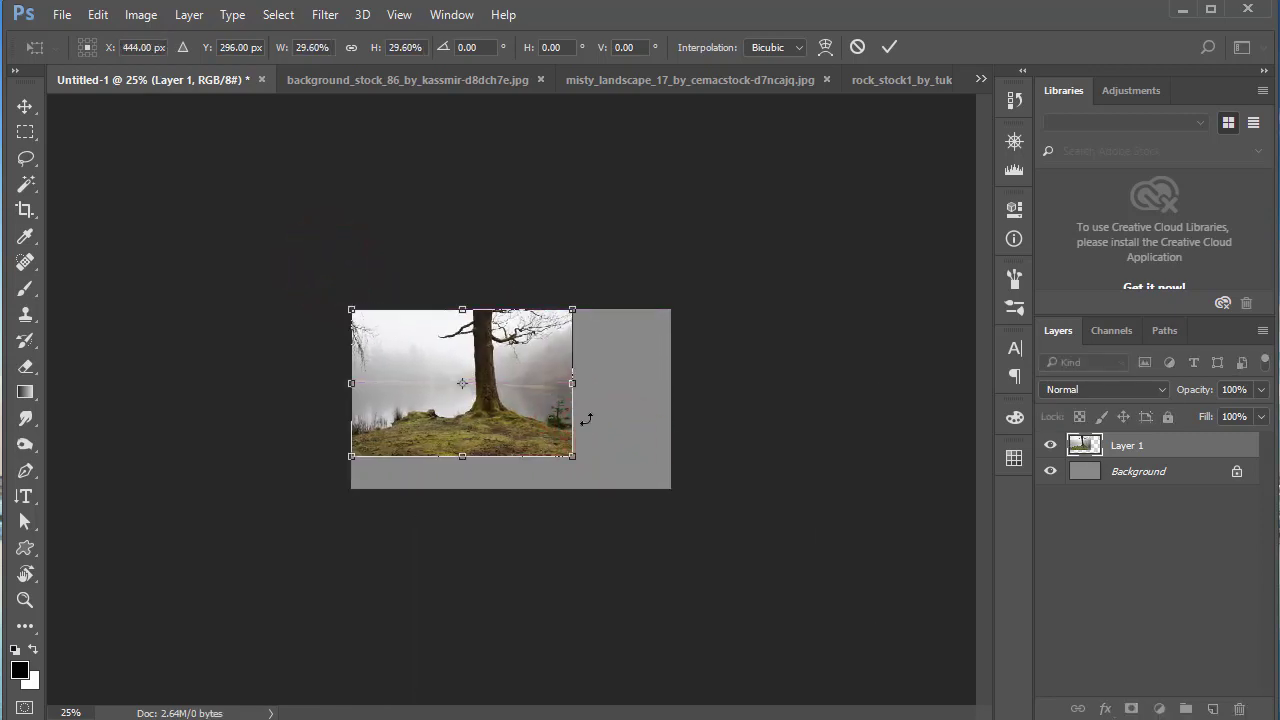
pyautogui.moveTo(577, 455); pyautogui.dragTo(671, 478)
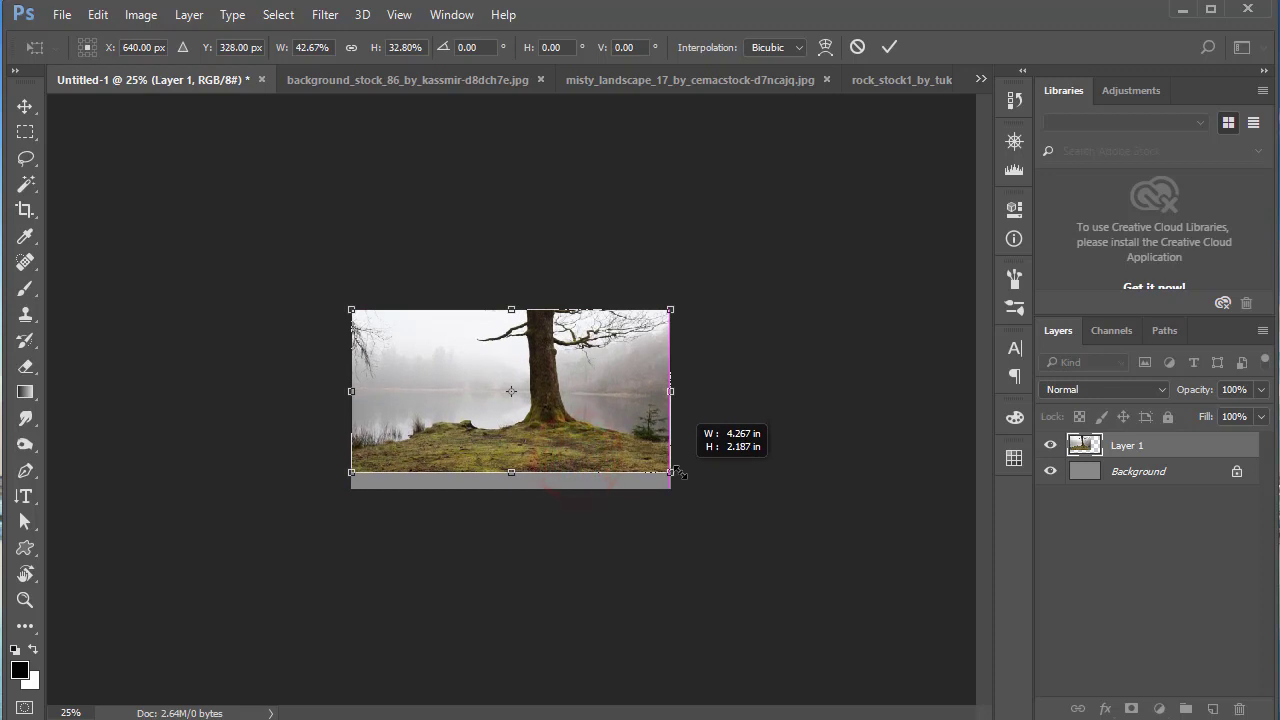
pyautogui.moveTo(616, 430)
pyautogui.mouseDown()
pyautogui.moveTo(620, 375)
pyautogui.moveTo(620, 428)
pyautogui.mouseUp()
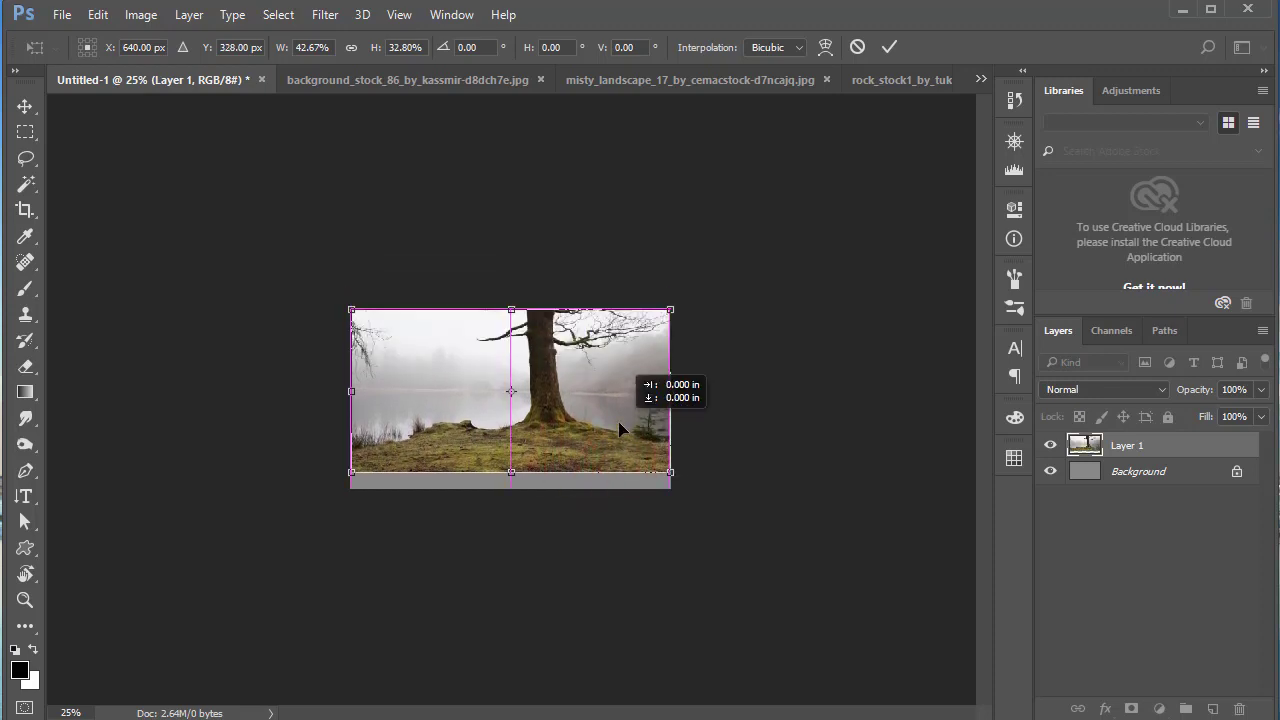
pyautogui.click(889, 47)
# Add a mask to Layer 1 and fade its top with a Linear gradient, leaving the mossy ground
pyautogui.click(1132, 709)
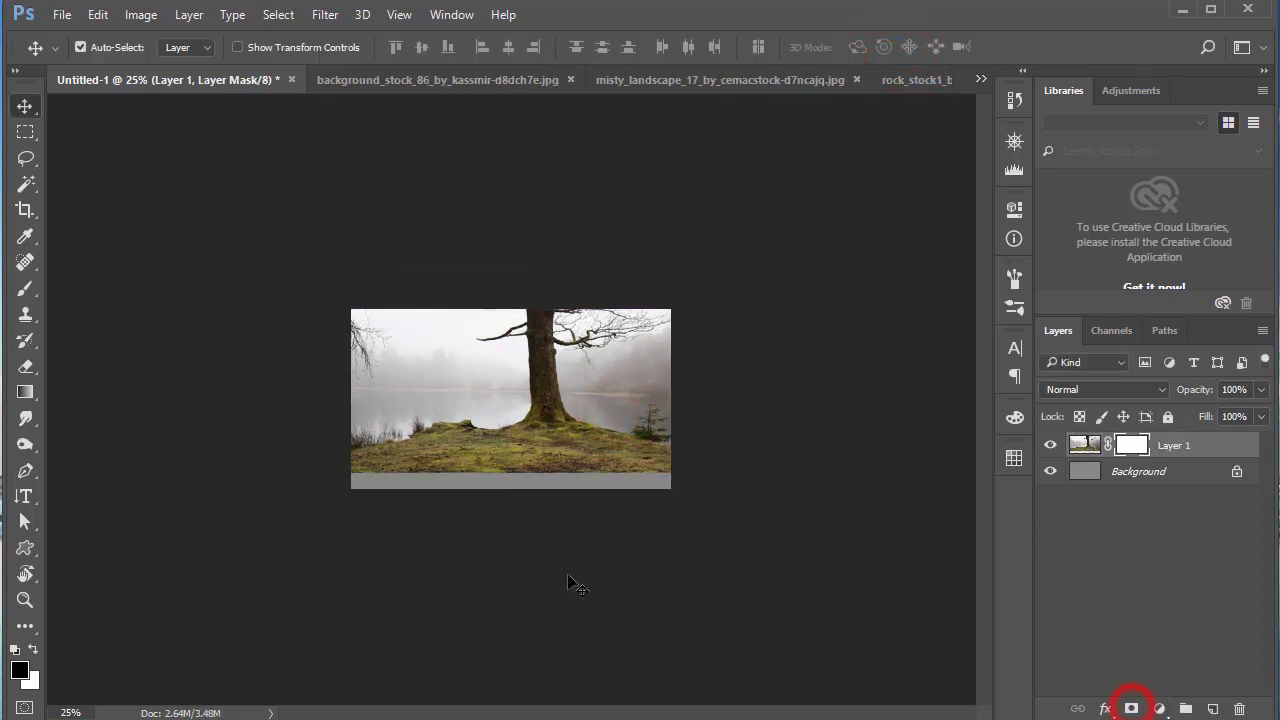
pyautogui.click(25, 392)
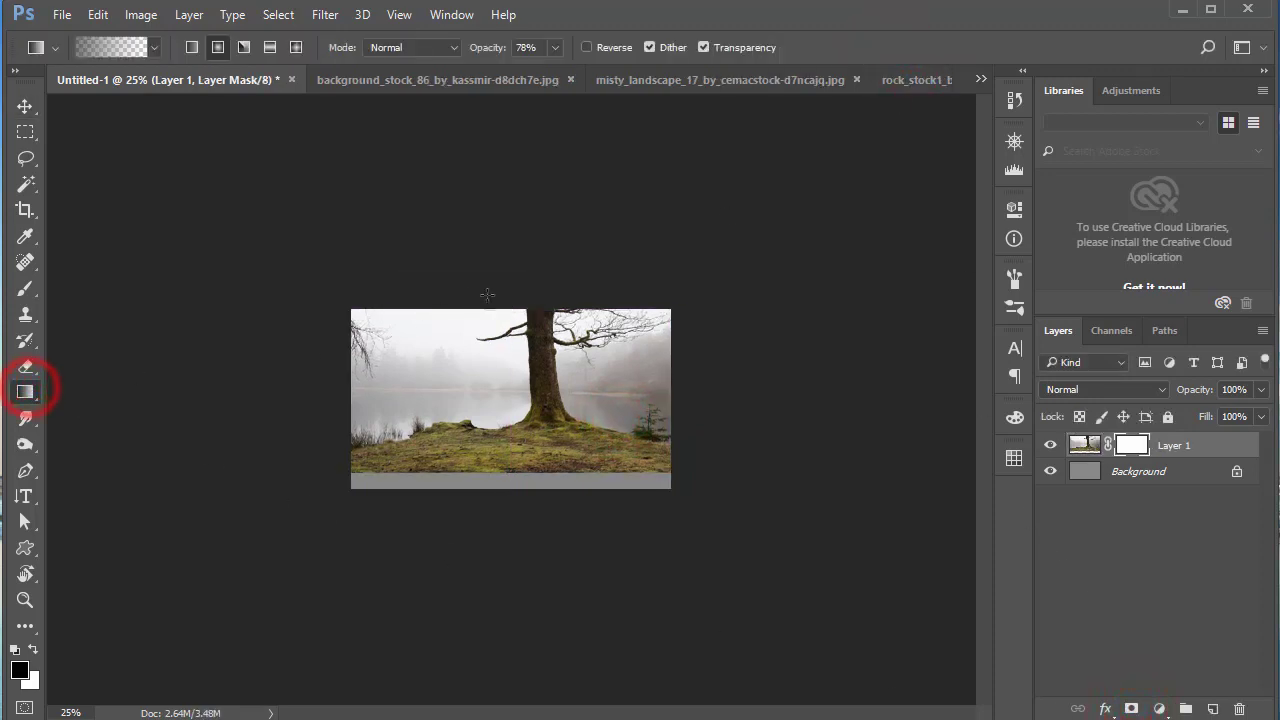
pyautogui.moveTo(500, 273); pyautogui.dragTo(495, 385)
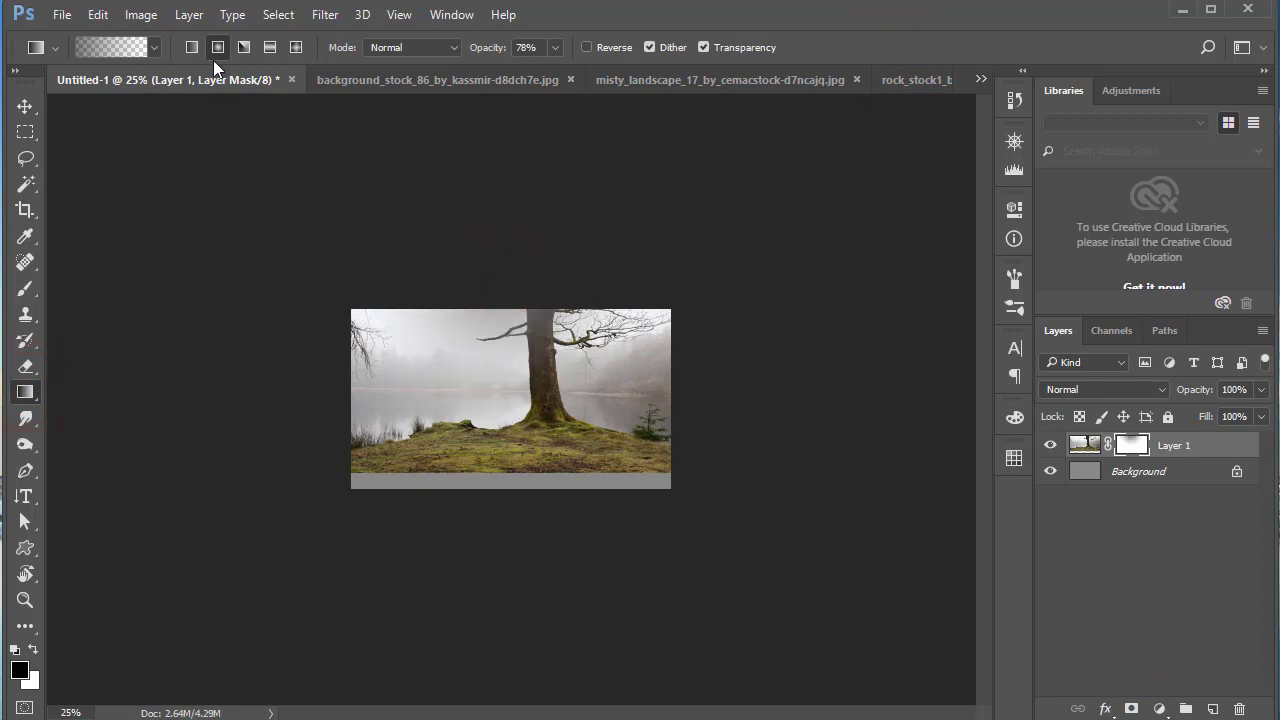
pyautogui.hotkey('ctrl', 'z')
pyautogui.click(191, 47)
pyautogui.moveTo(491, 260); pyautogui.dragTo(500, 399)
pyautogui.moveTo(543, 296)
pyautogui.mouseDown()
pyautogui.moveTo(553, 407)
pyautogui.moveTo(576, 437)
pyautogui.mouseUp()
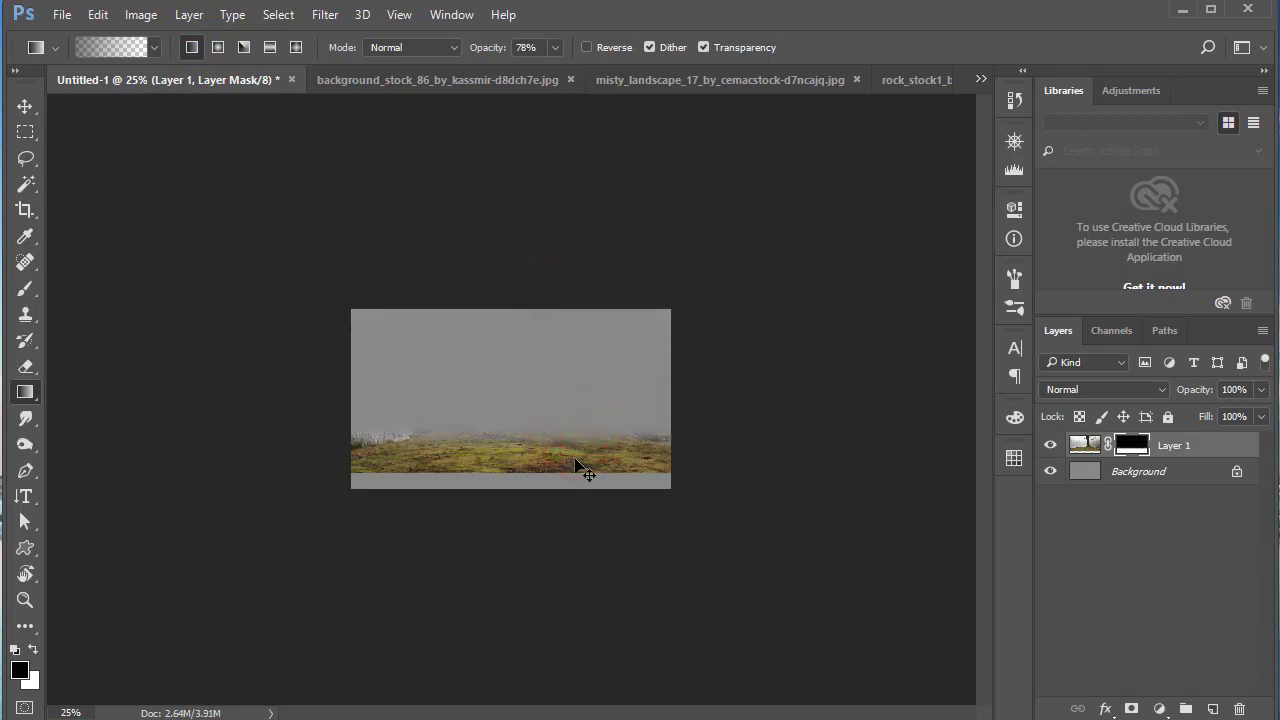
# Move the mossy ground strip higher on the canvas
pyautogui.hotkey('ctrl', 't')
pyautogui.moveTo(579, 451); pyautogui.dragTo(584, 408)
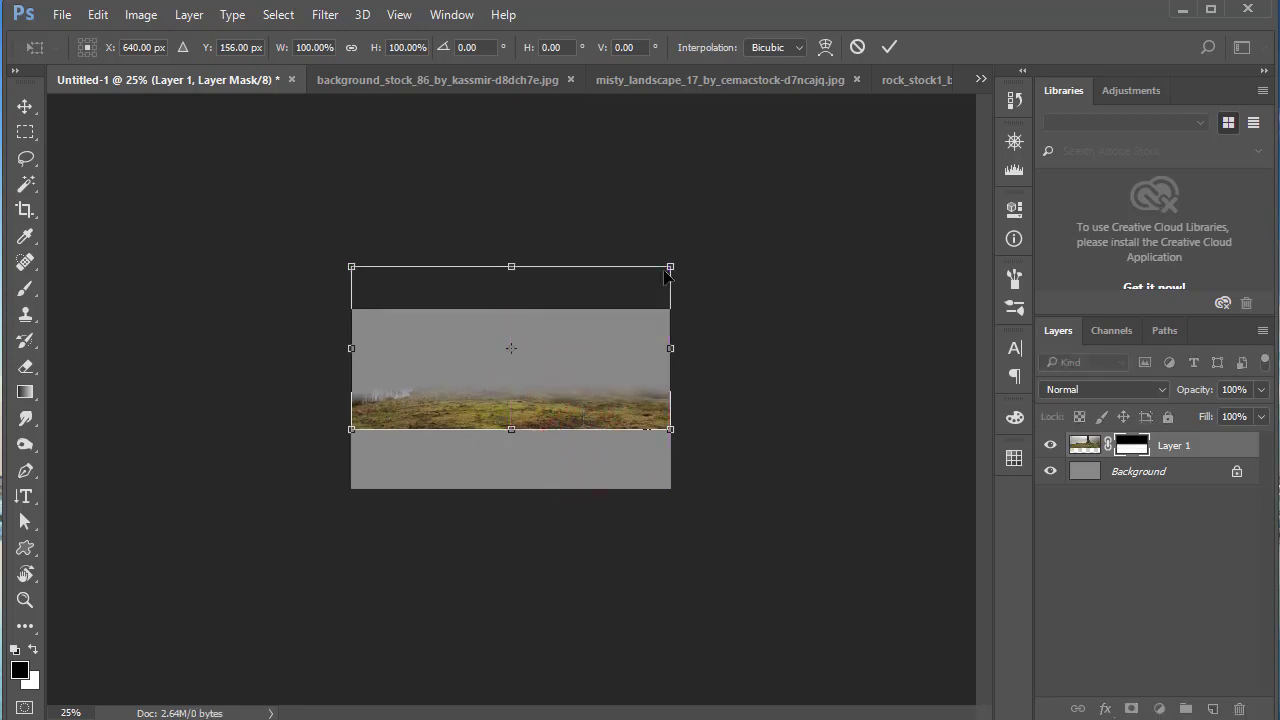
pyautogui.click(897, 47)
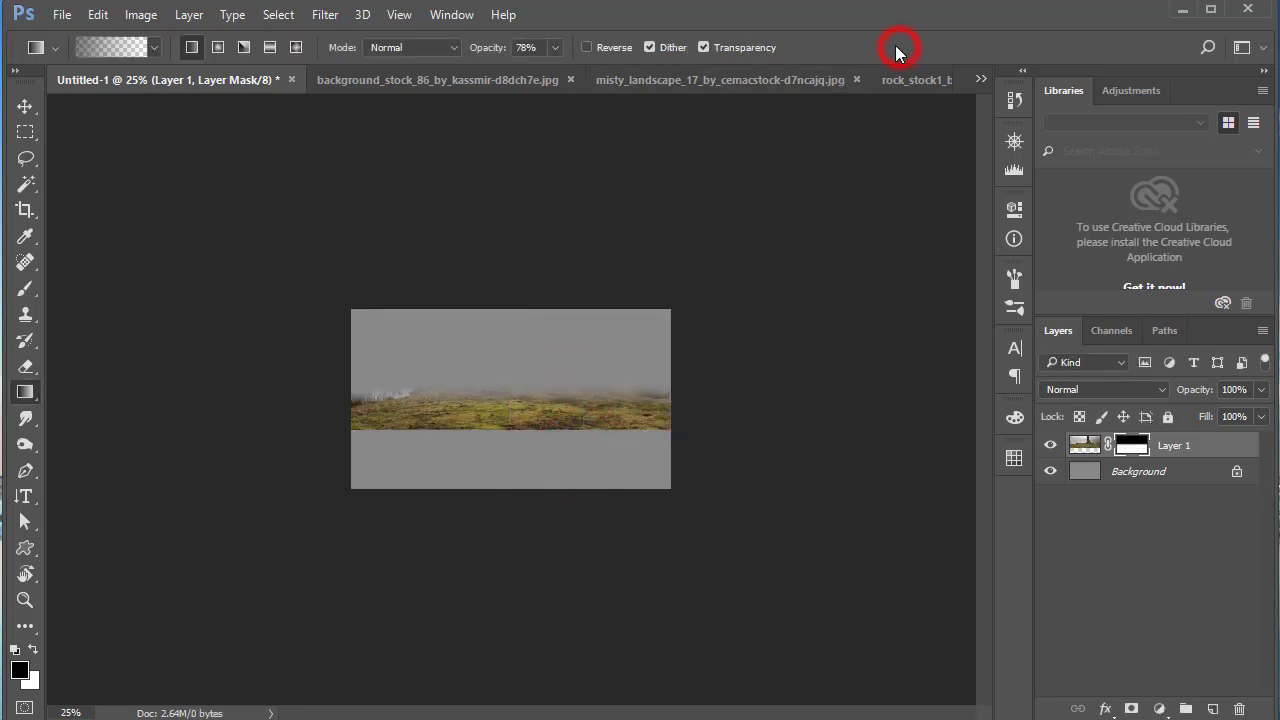
# Bring the grassy hillside photo into Untitled-1 as Layer 2, placed below Layer 1
pyautogui.click(702, 85)
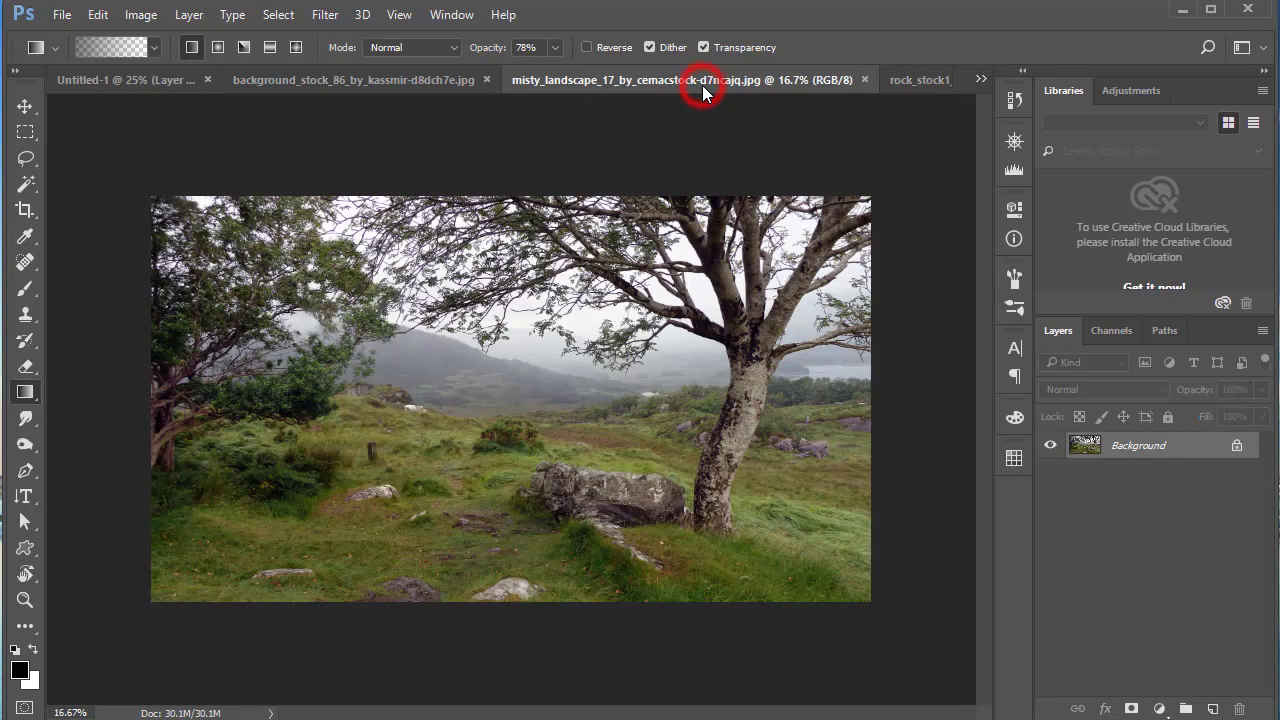
pyautogui.click(22, 105)
pyautogui.moveTo(237, 271); pyautogui.dragTo(497, 371)
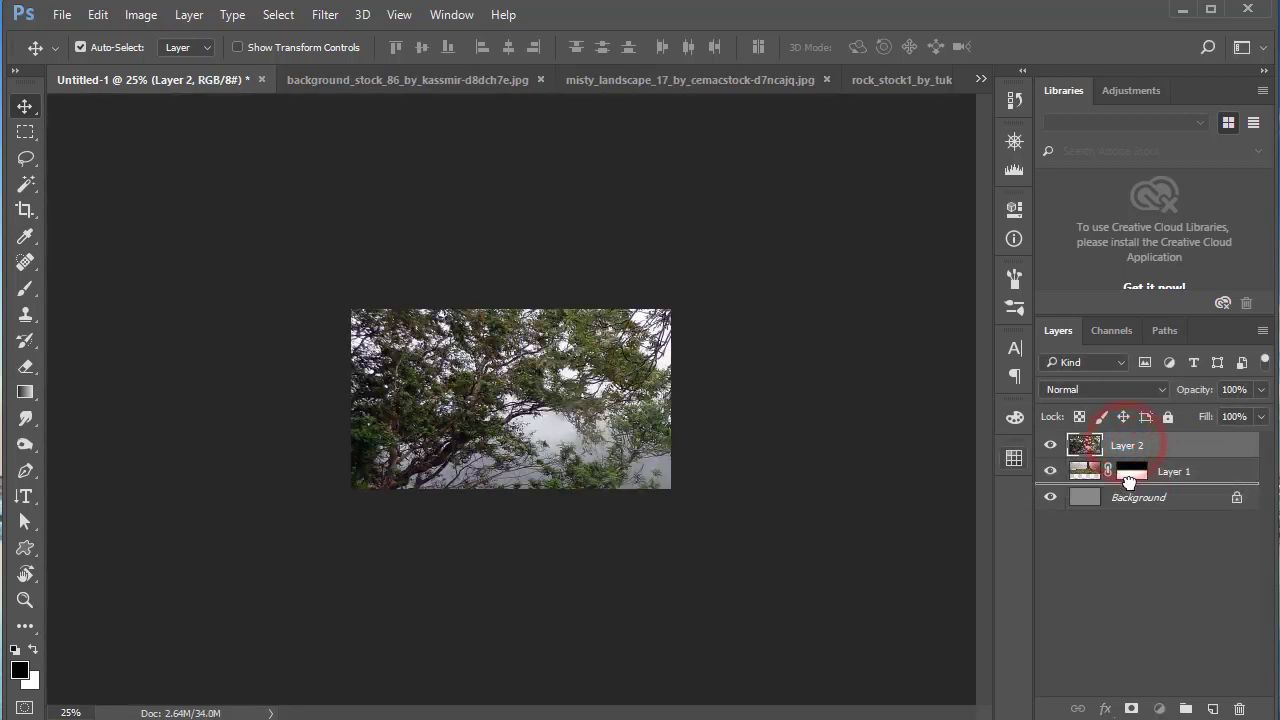
pyautogui.moveTo(1127, 448); pyautogui.dragTo(1140, 486)
# Scale and position the hillside photo to cover the upper canvas, full width
pyautogui.hotkey('ctrl', 't')
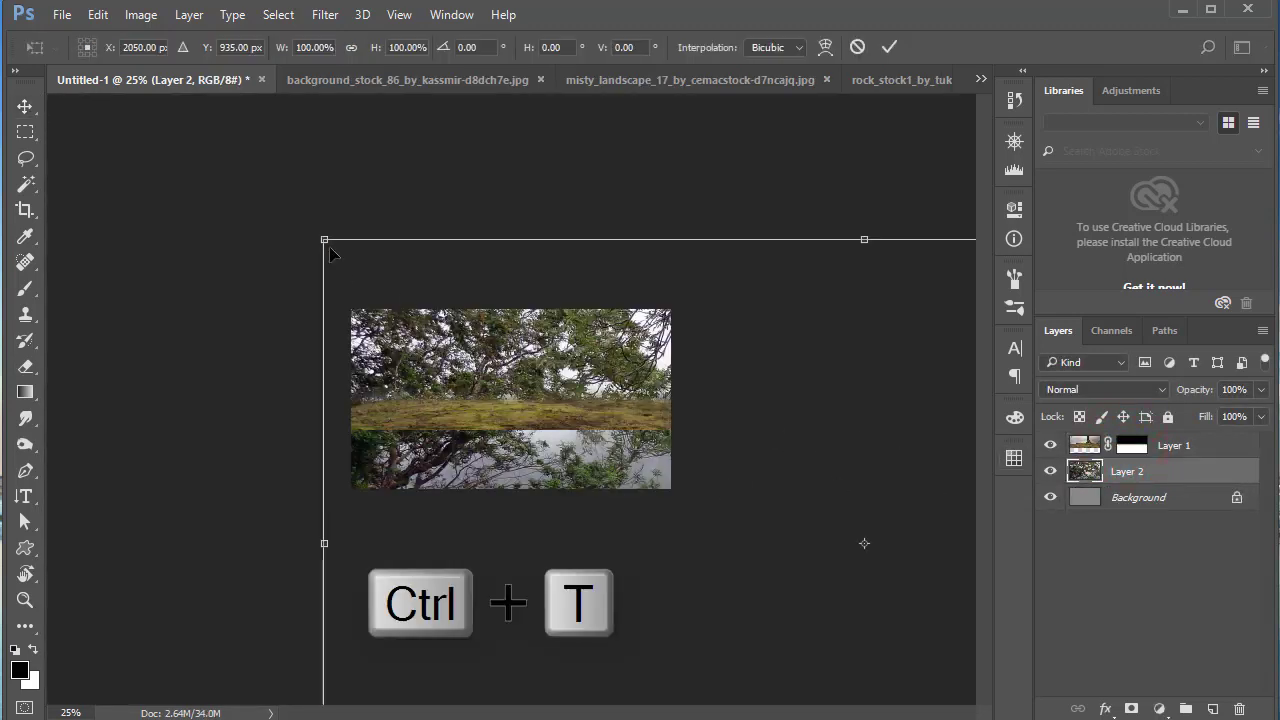
pyautogui.moveTo(326, 237); pyautogui.dragTo(372, 266)
pyautogui.moveTo(629, 478); pyautogui.dragTo(407, 312)
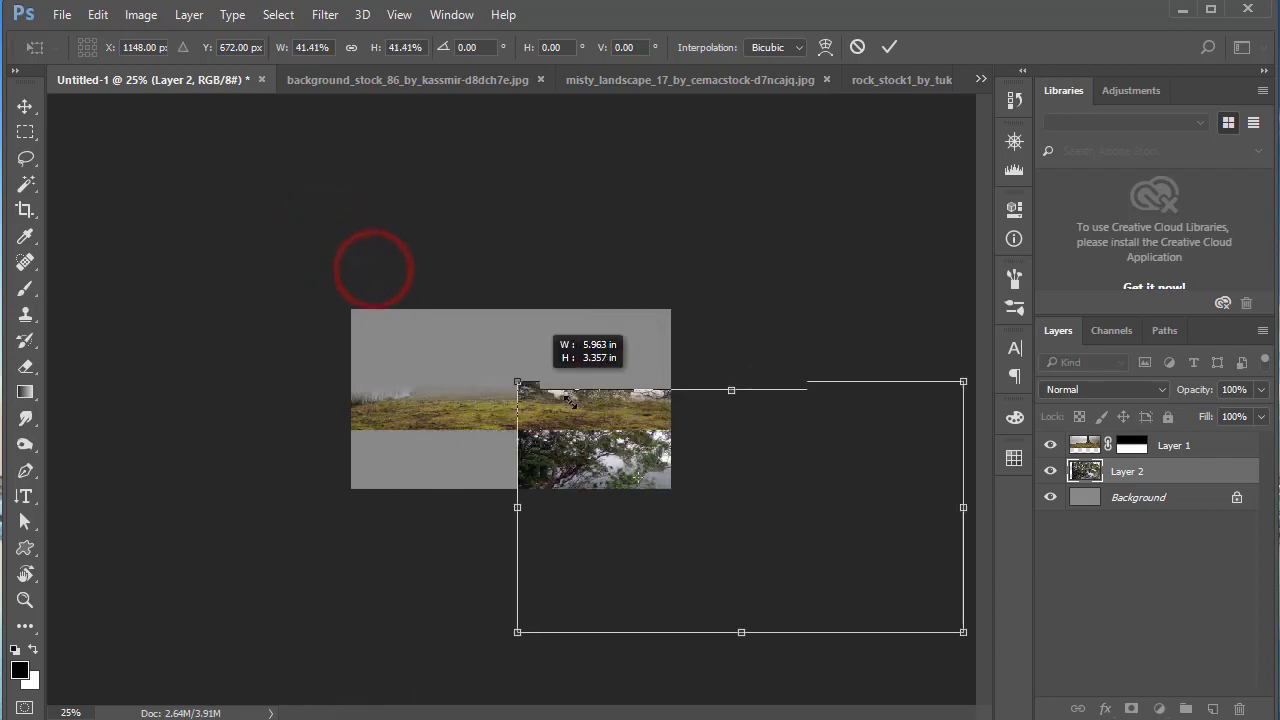
pyautogui.moveTo(372, 267); pyautogui.dragTo(557, 414)
pyautogui.moveTo(706, 483); pyautogui.dragTo(488, 318)
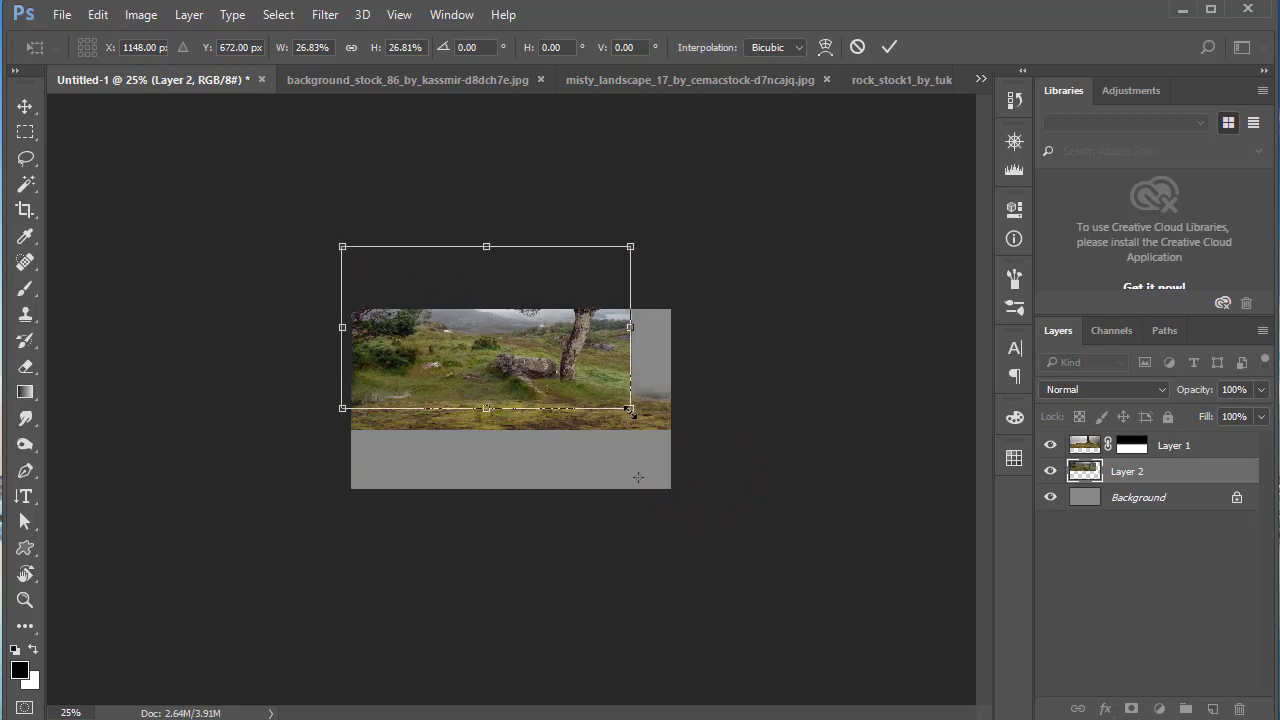
pyautogui.moveTo(628, 408); pyautogui.dragTo(676, 421)
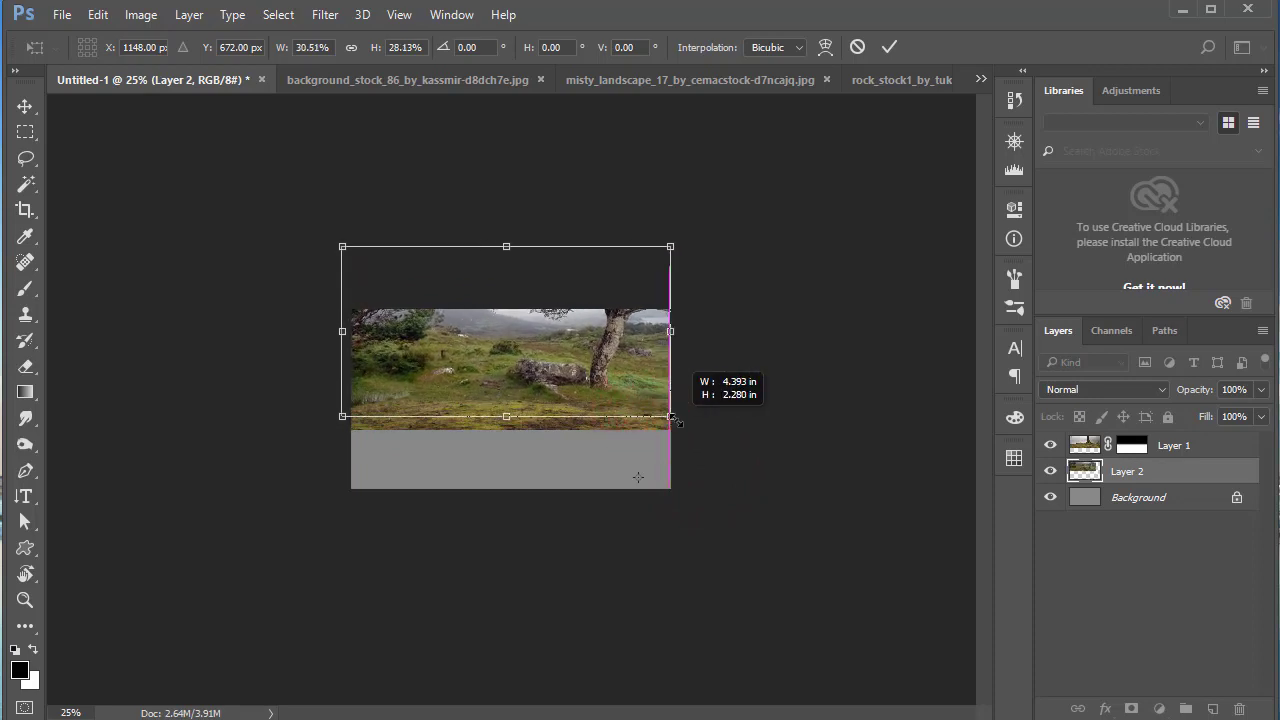
pyautogui.click(887, 46)
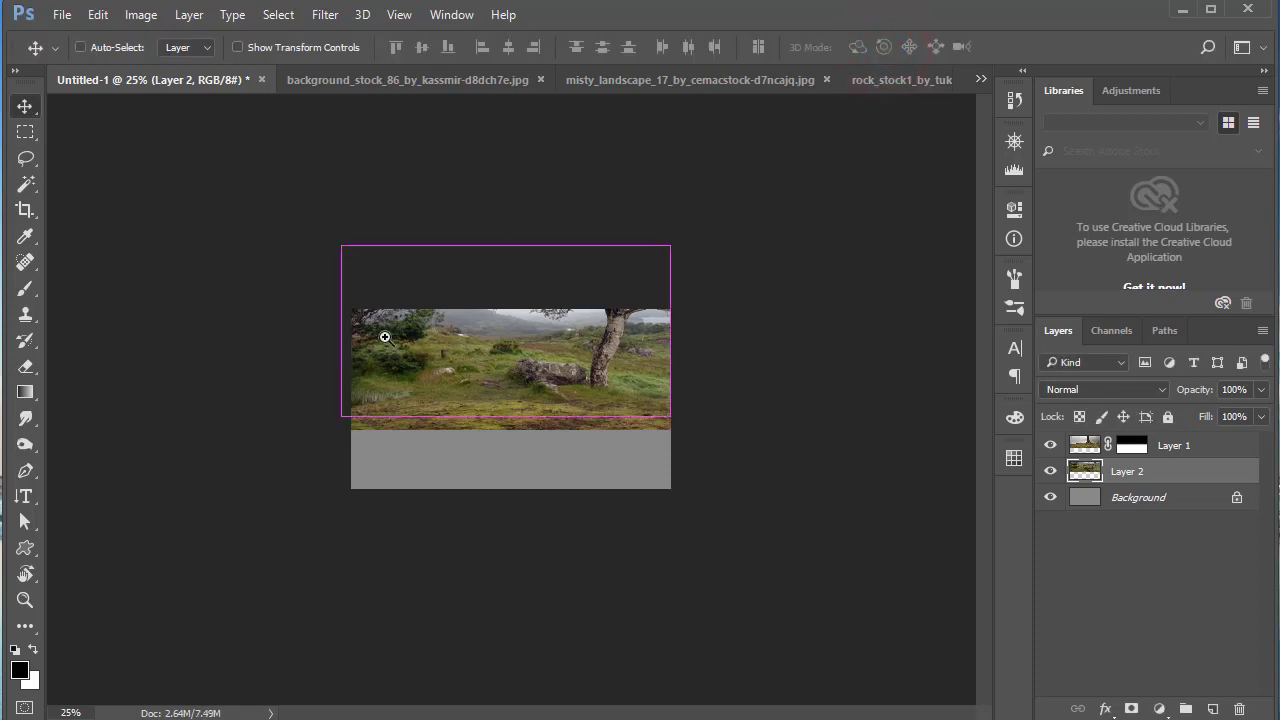
pyautogui.moveTo(390, 342); pyautogui.dragTo(503, 437)
# Paint Layer 1's mask along the grass band with a 64 px, 0% hardness soft brush
pyautogui.press('ctrl')
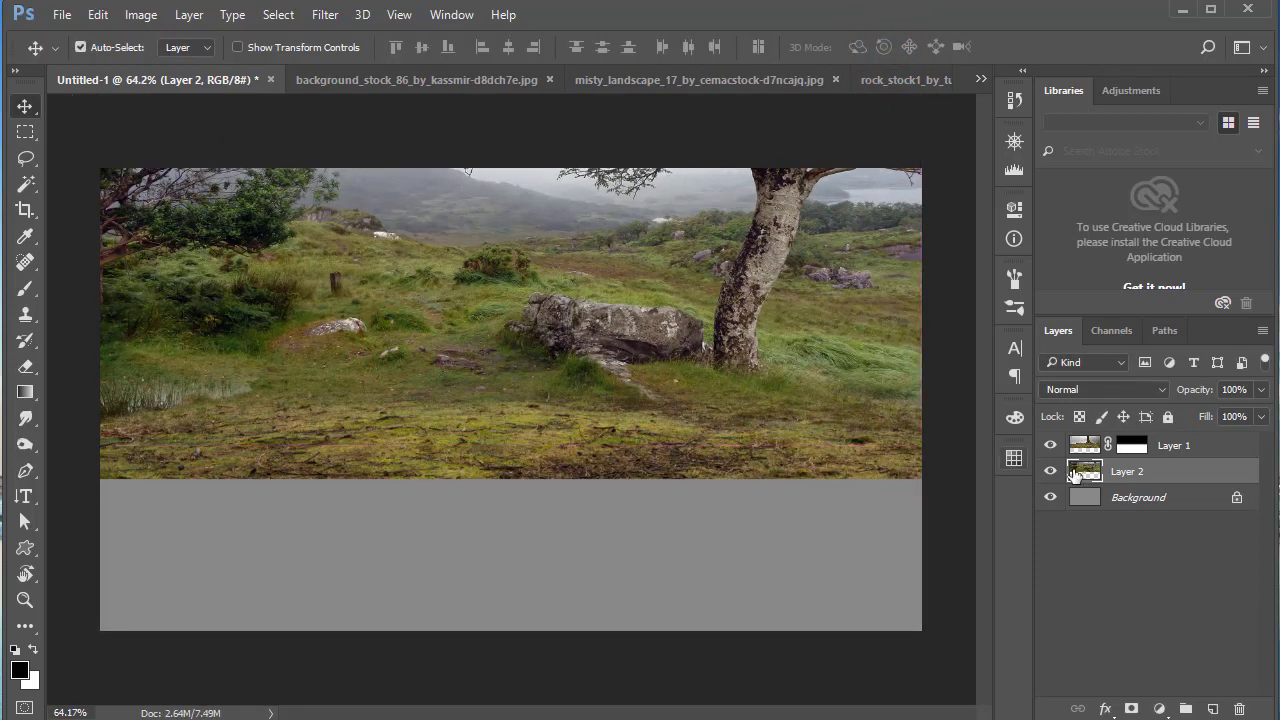
pyautogui.click(1153, 450)
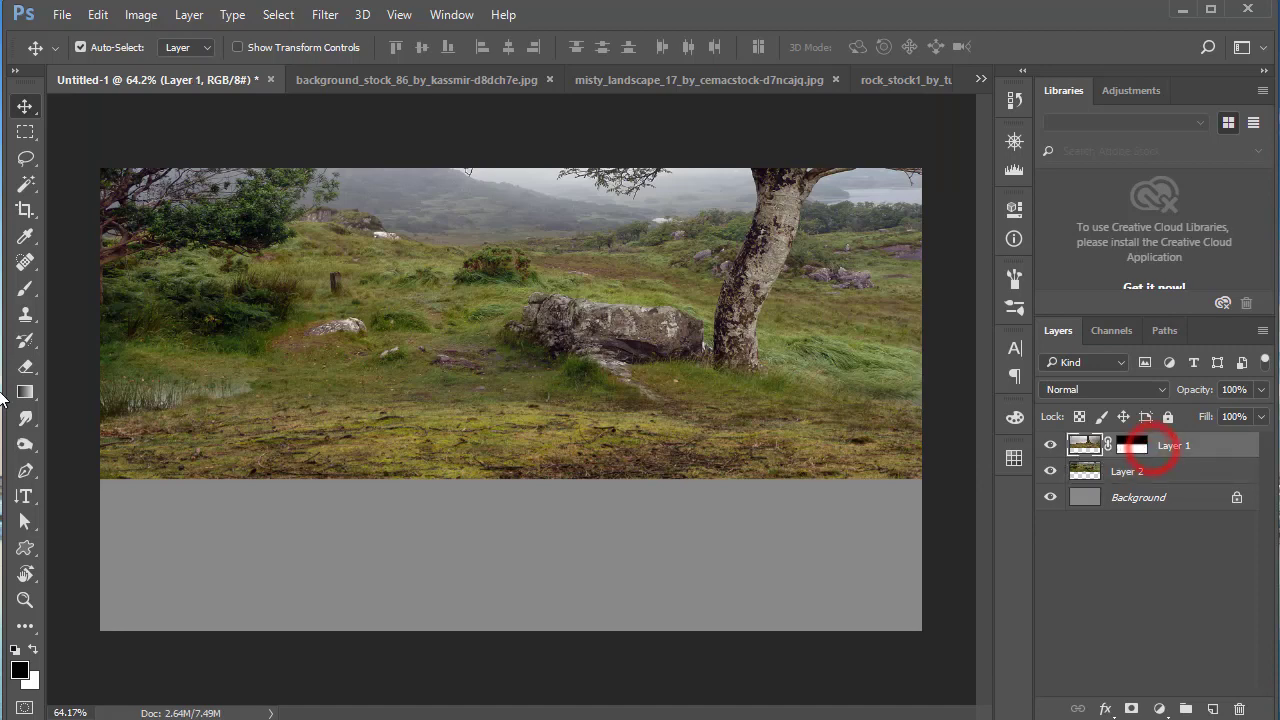
pyautogui.click(25, 287)
pyautogui.rightClick(300, 282)
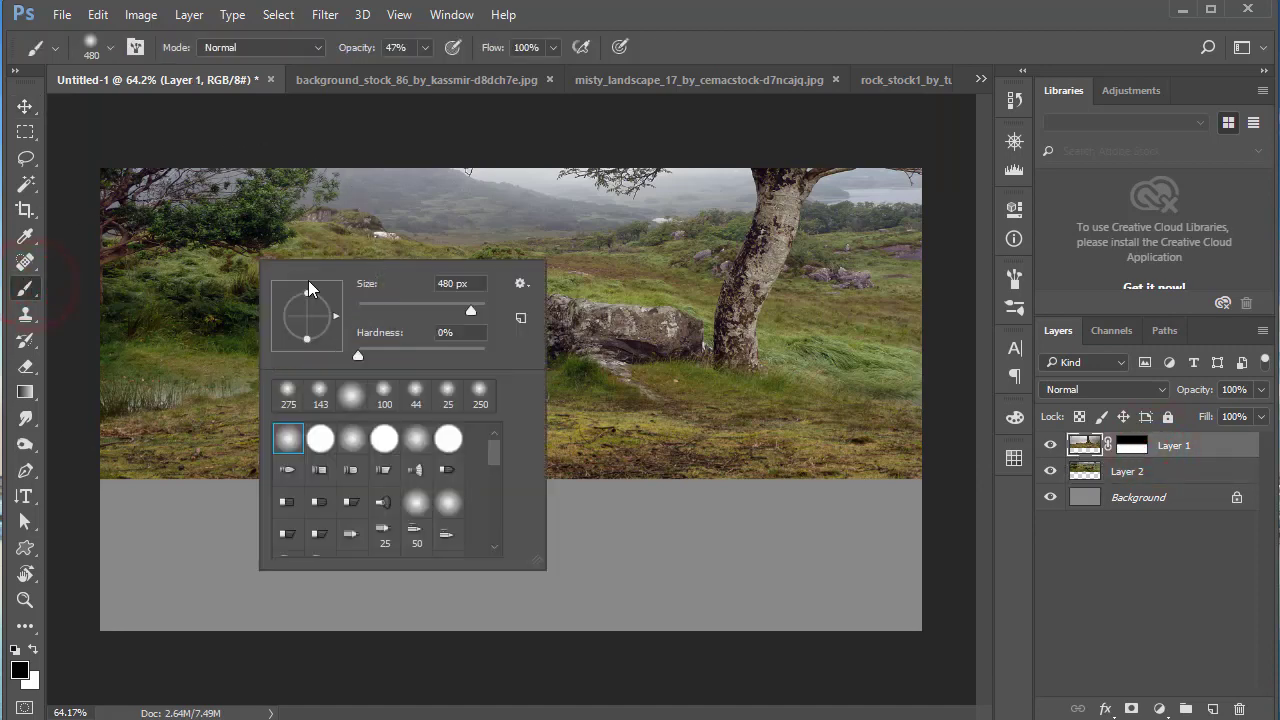
pyautogui.click(398, 310)
pyautogui.click(1131, 447)
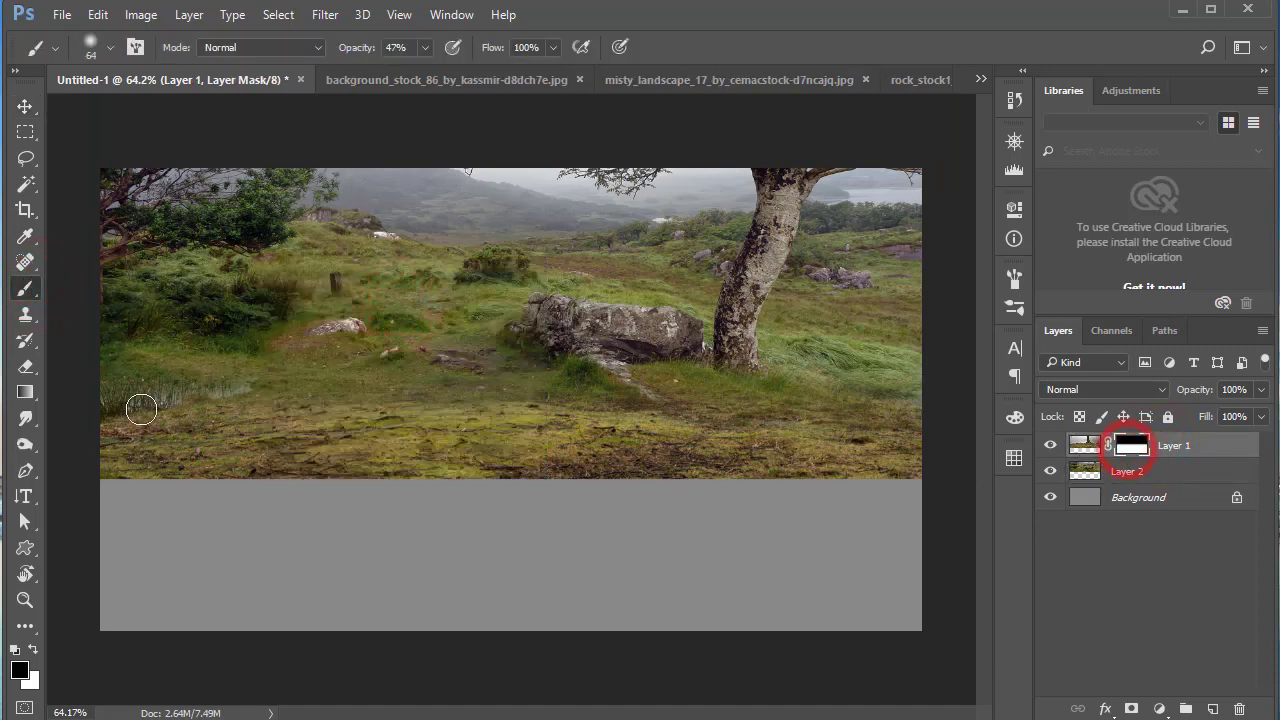
pyautogui.moveTo(160, 388)
pyautogui.mouseDown()
pyautogui.moveTo(222, 391)
pyautogui.moveTo(162, 388)
pyautogui.mouseUp()
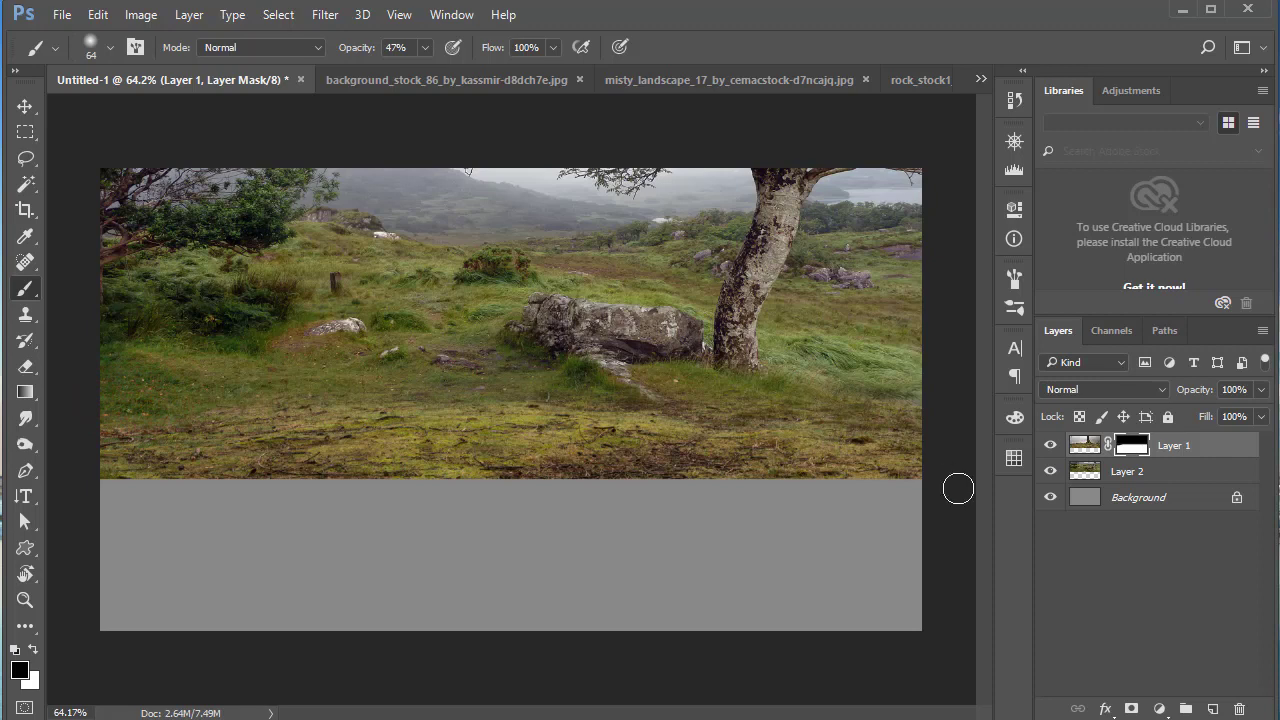
pyautogui.click(1128, 472)
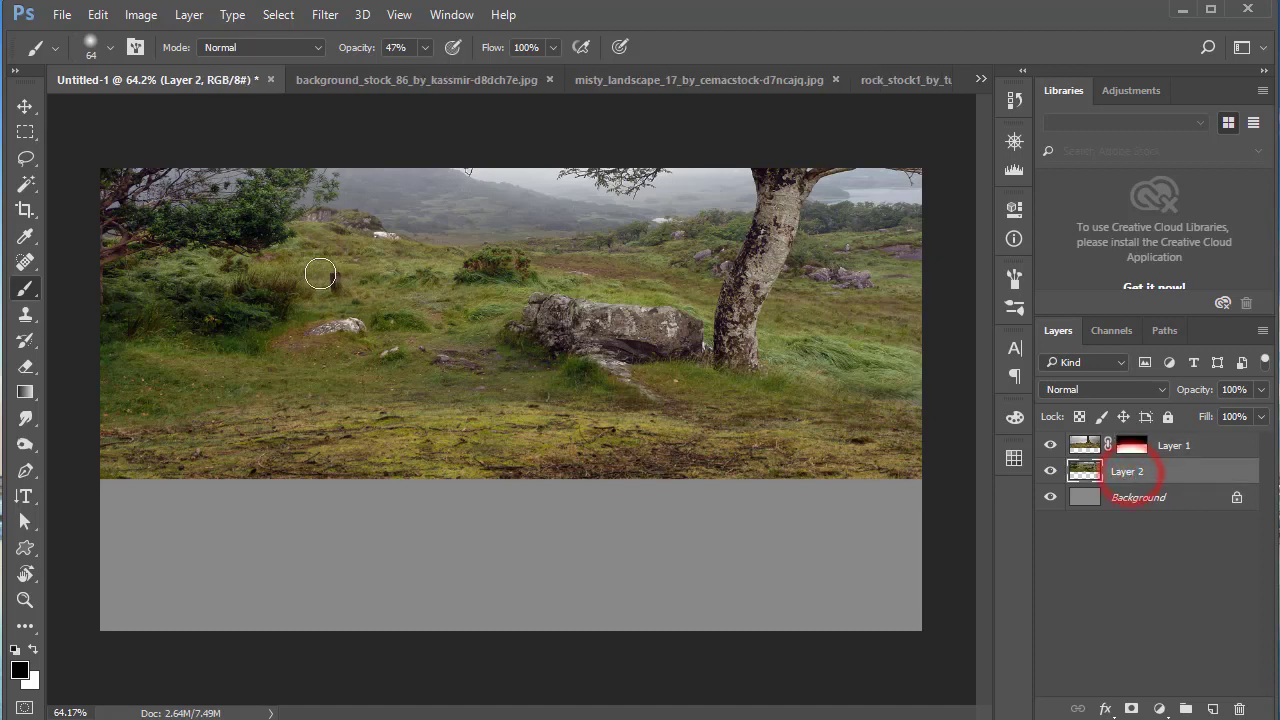
pyautogui.click(336, 14)
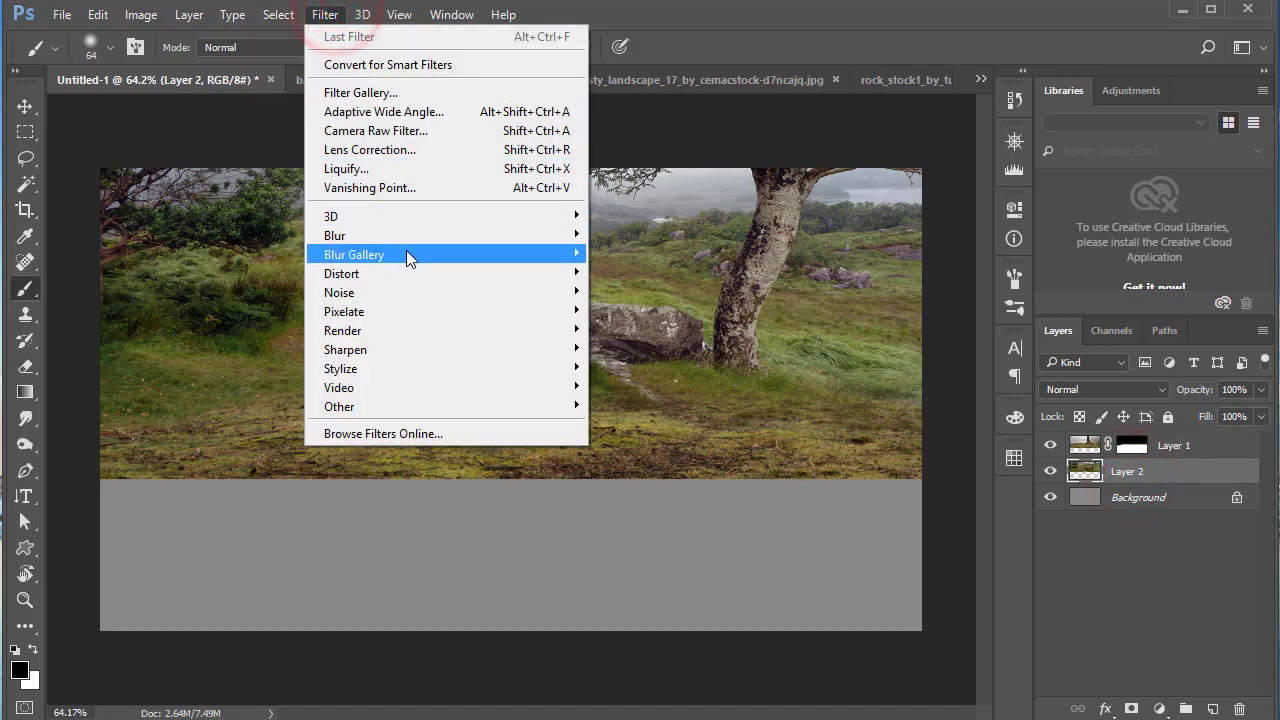
pyautogui.click(413, 256)
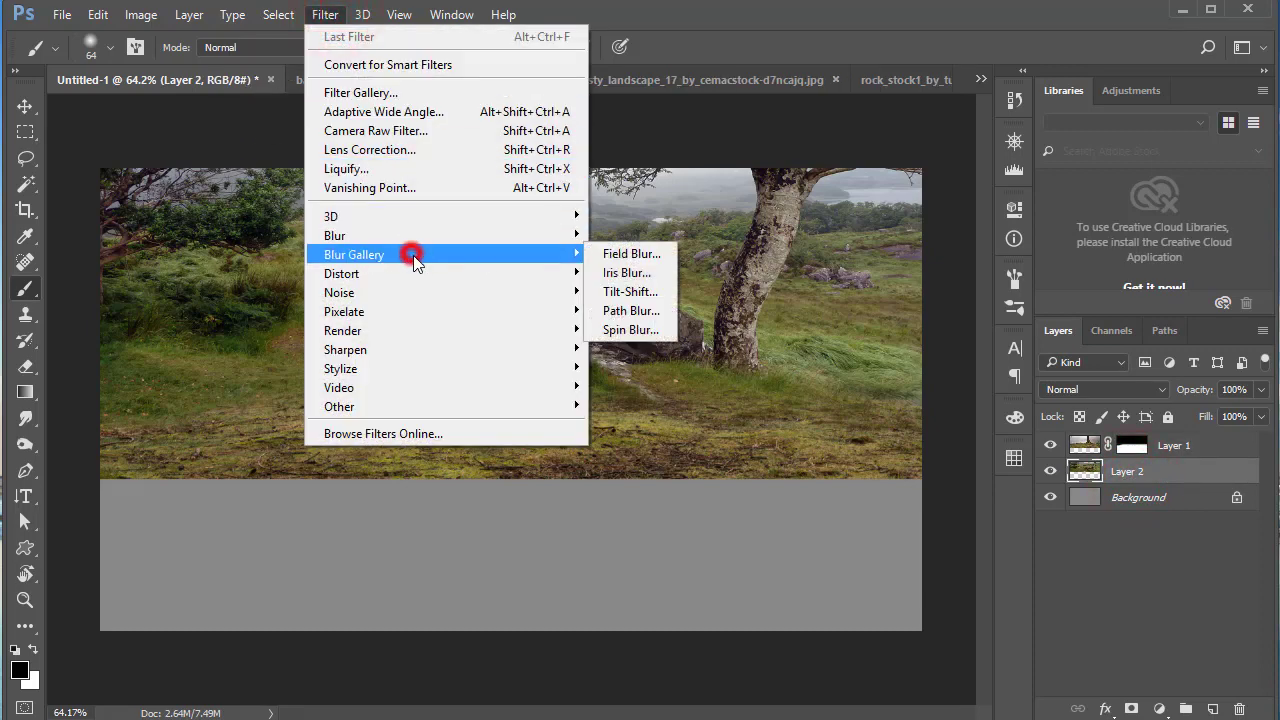
pyautogui.click(654, 291)
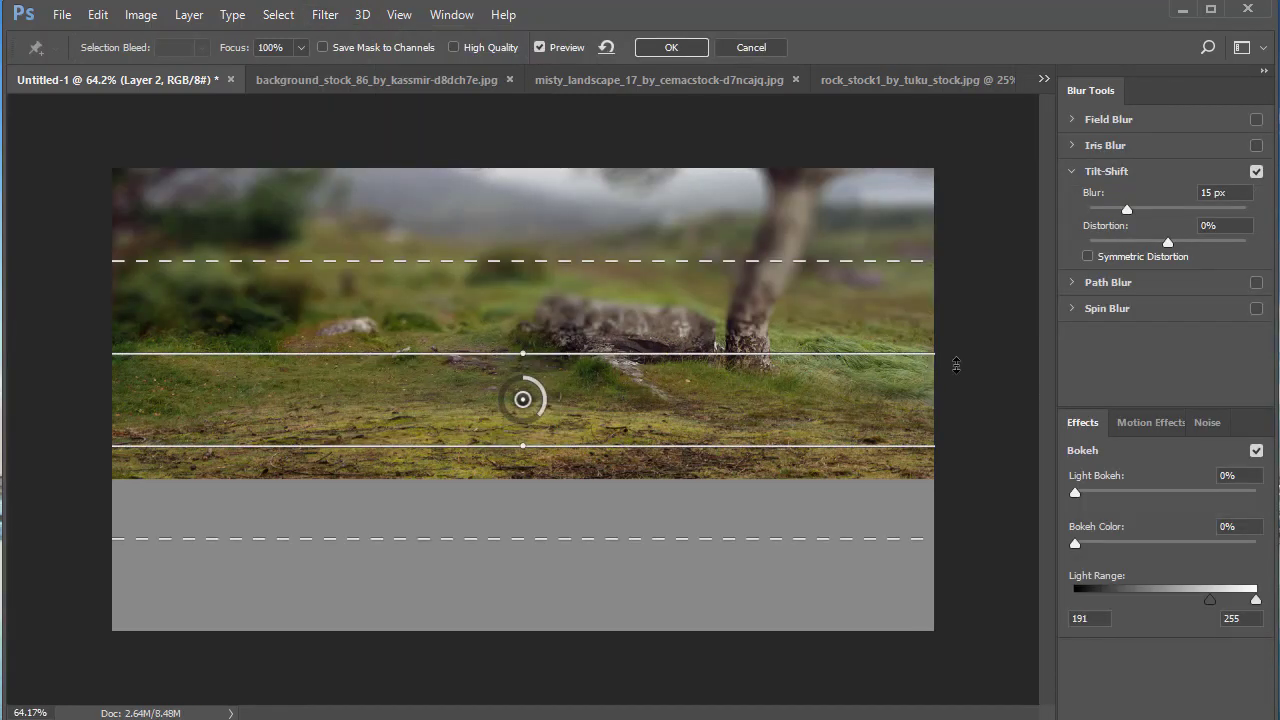
pyautogui.moveTo(523, 400)
pyautogui.mouseDown()
pyautogui.moveTo(520, 344)
pyautogui.moveTo(517, 375)
pyautogui.mouseUp()
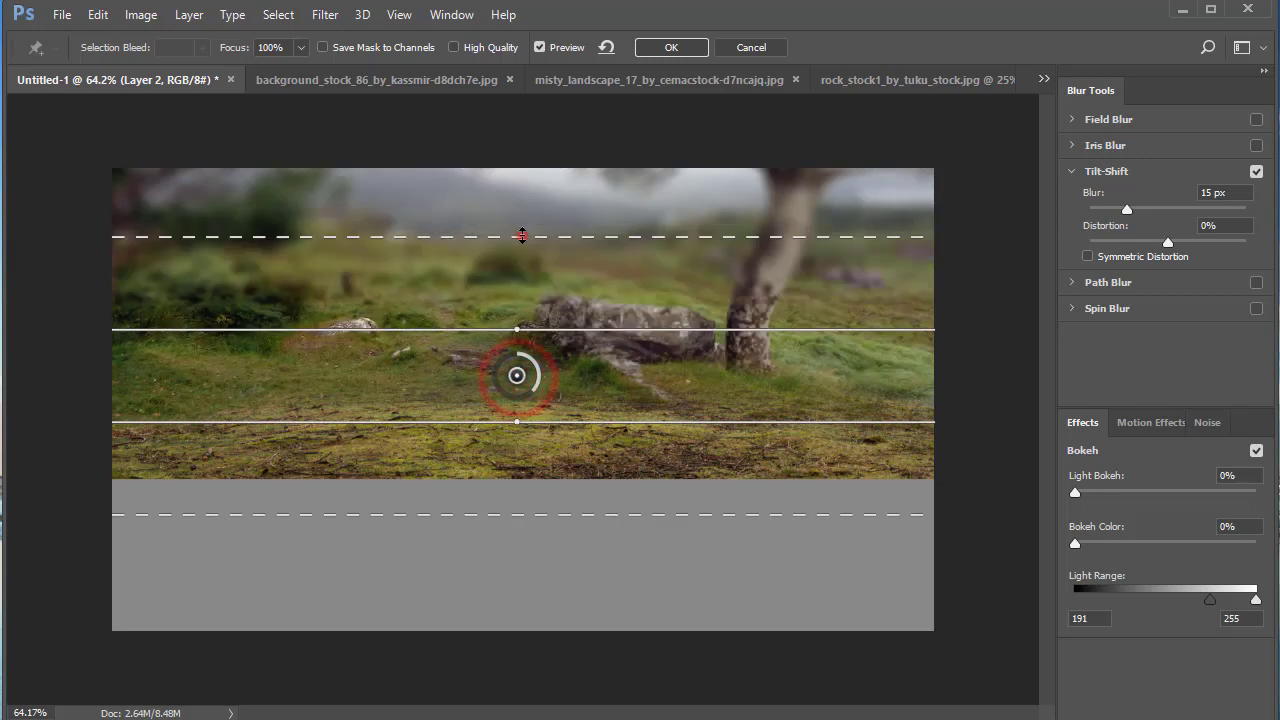
pyautogui.moveTo(522, 236); pyautogui.dragTo(532, 195)
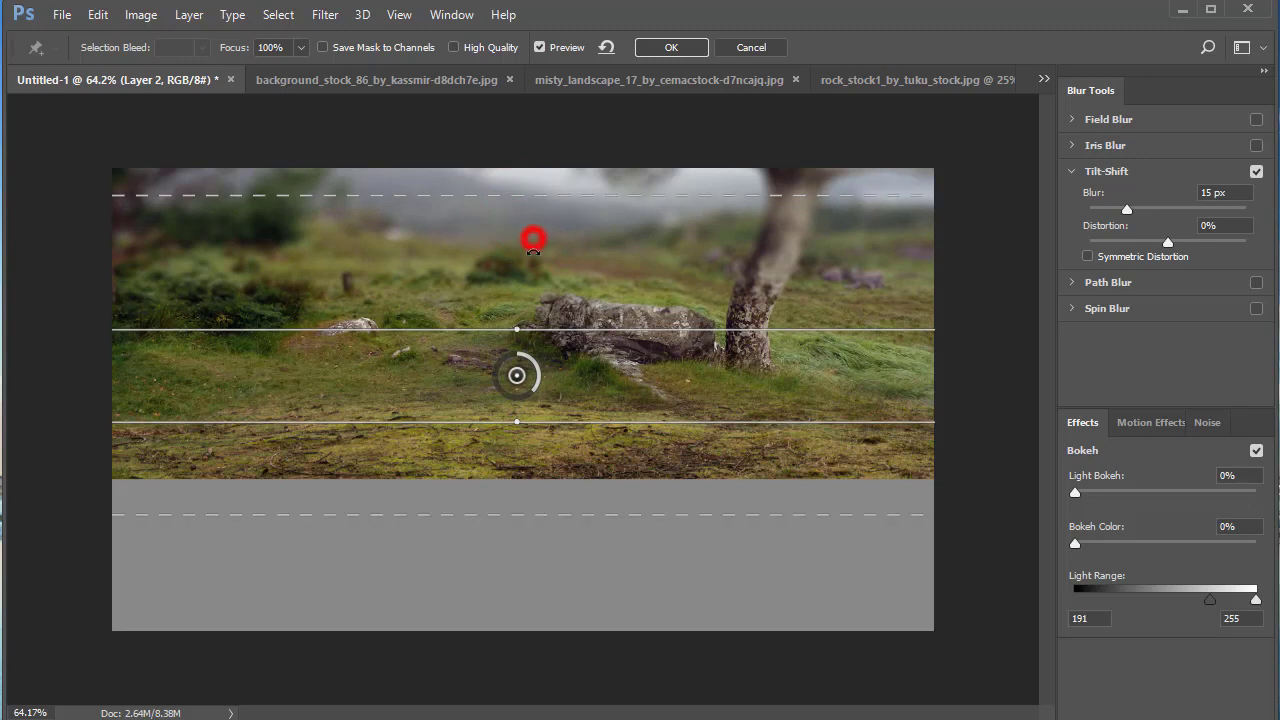
pyautogui.moveTo(531, 234); pyautogui.dragTo(538, 244)
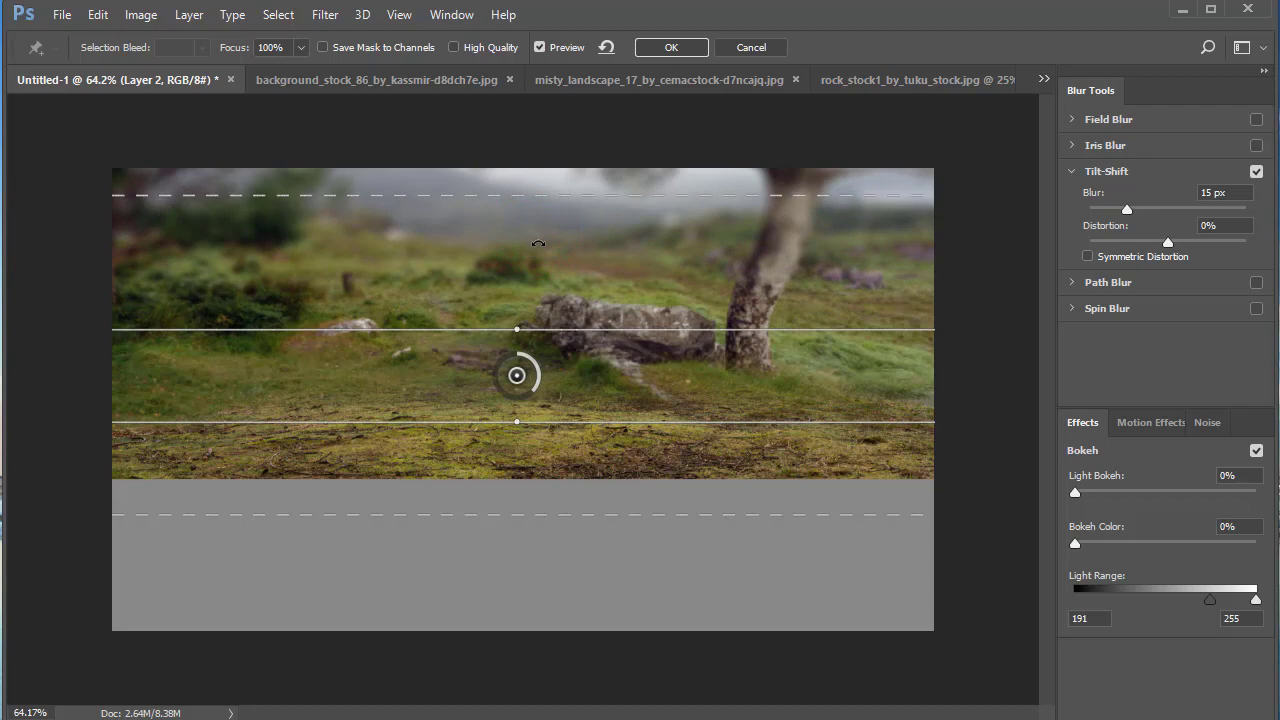
pyautogui.moveTo(520, 378); pyautogui.dragTo(521, 384)
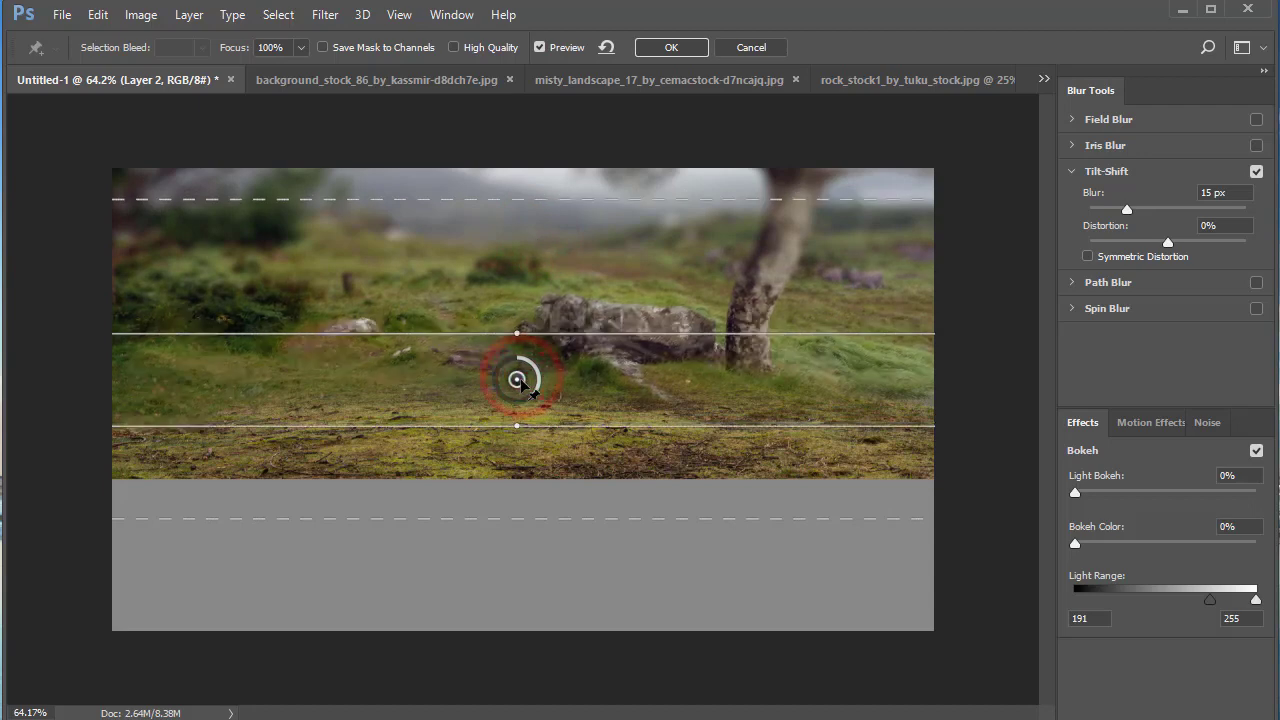
pyautogui.click(673, 48)
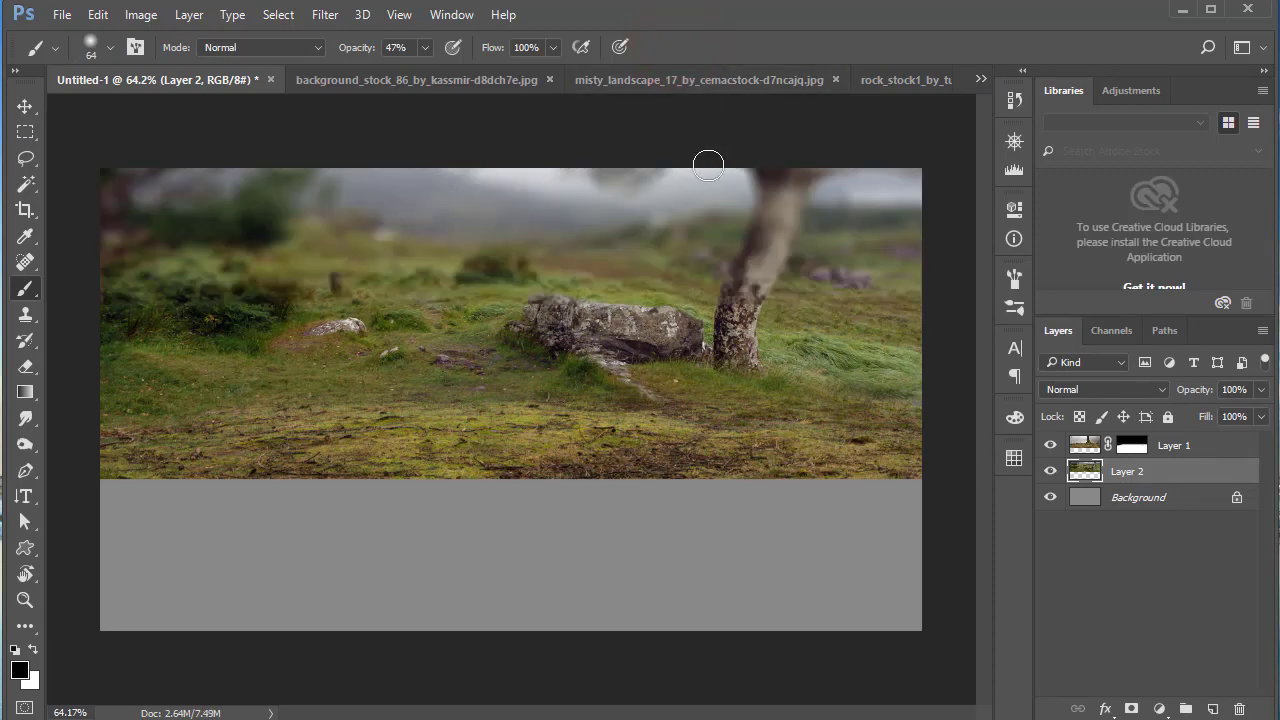
pyautogui.hotkey('ctrl', 'z')
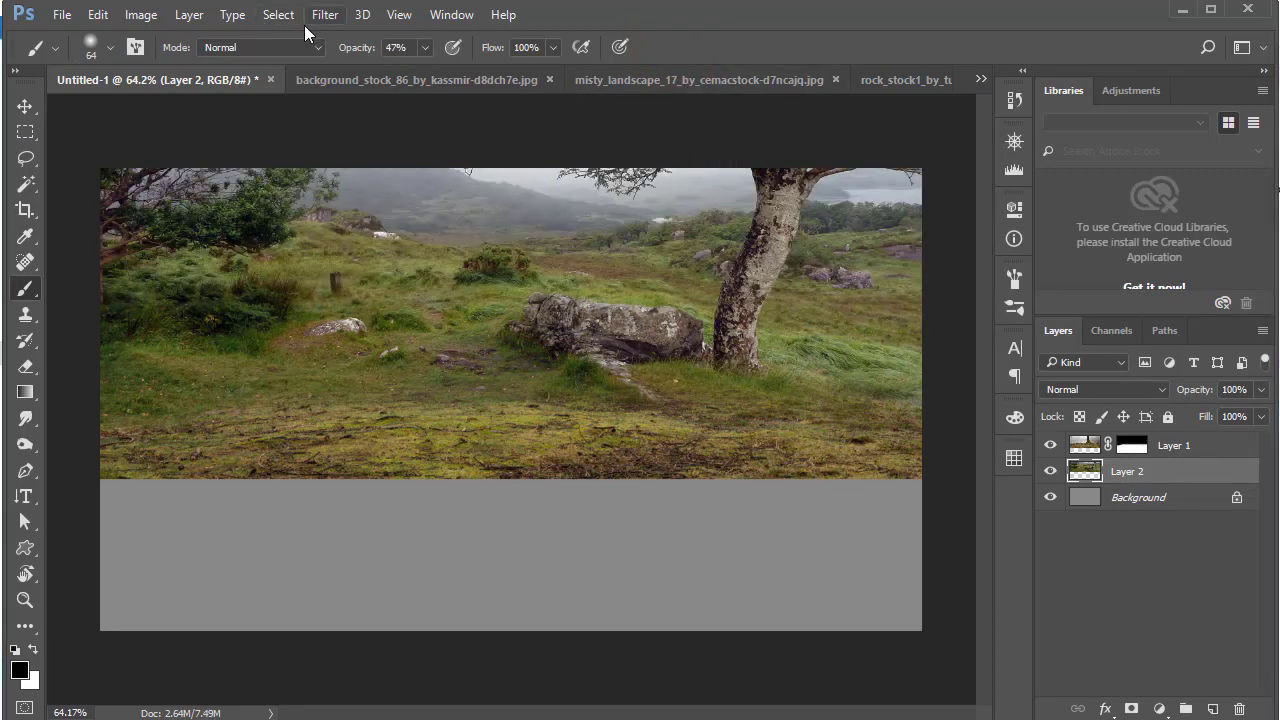
# Apply a 19 px Tilt-Shift blur to Layer 2, keeping the focus band on the foreground grass
pyautogui.click(322, 20)
pyautogui.click(370, 253)
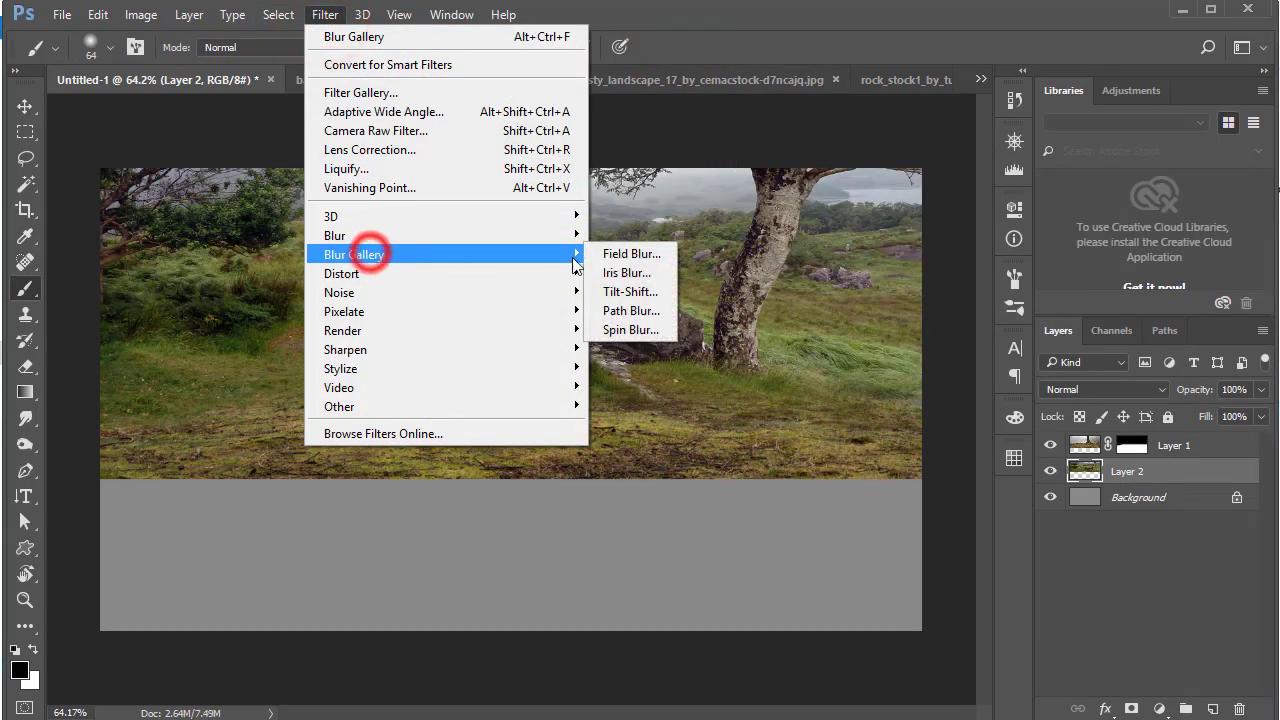
pyautogui.click(657, 292)
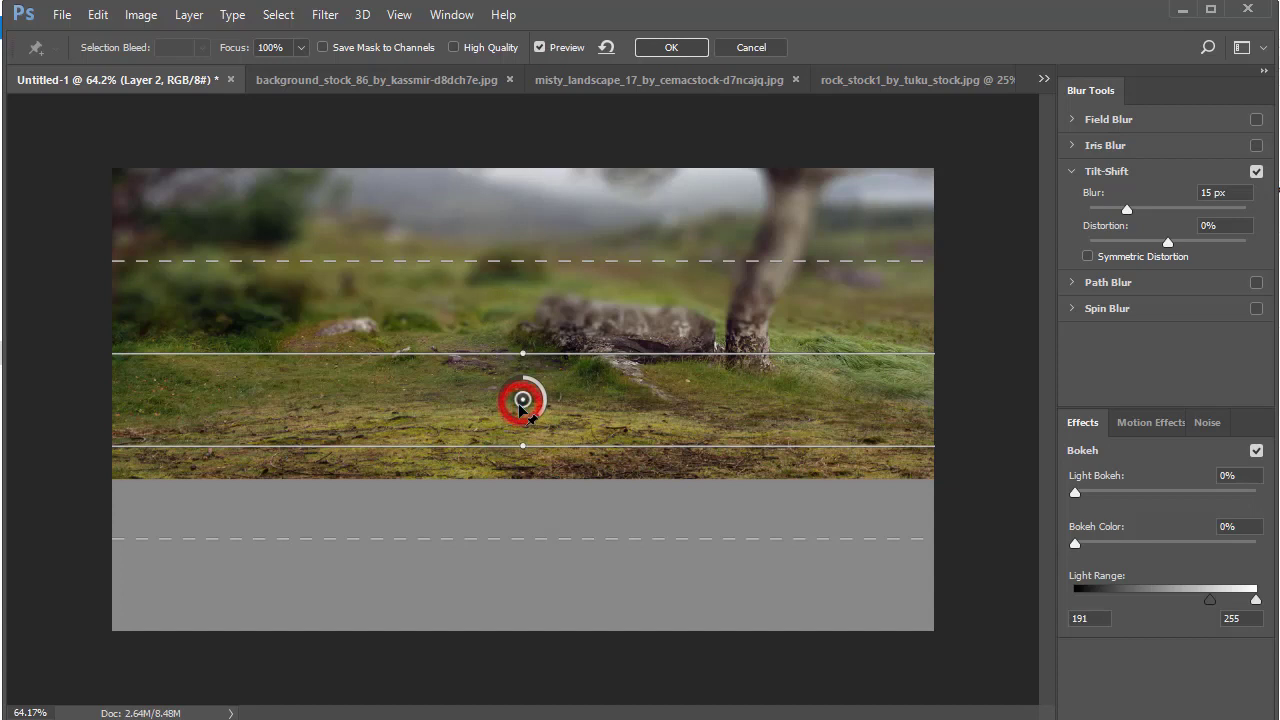
pyautogui.moveTo(519, 405); pyautogui.dragTo(525, 446)
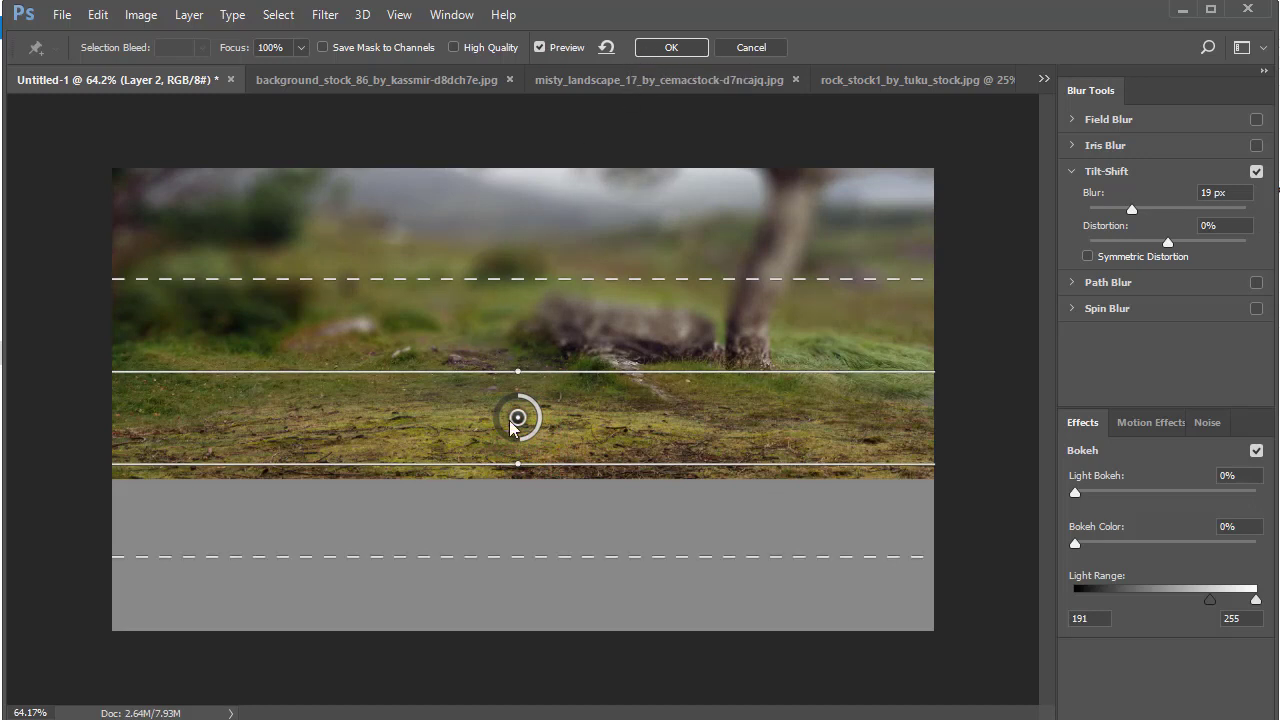
pyautogui.moveTo(518, 418); pyautogui.dragTo(520, 406)
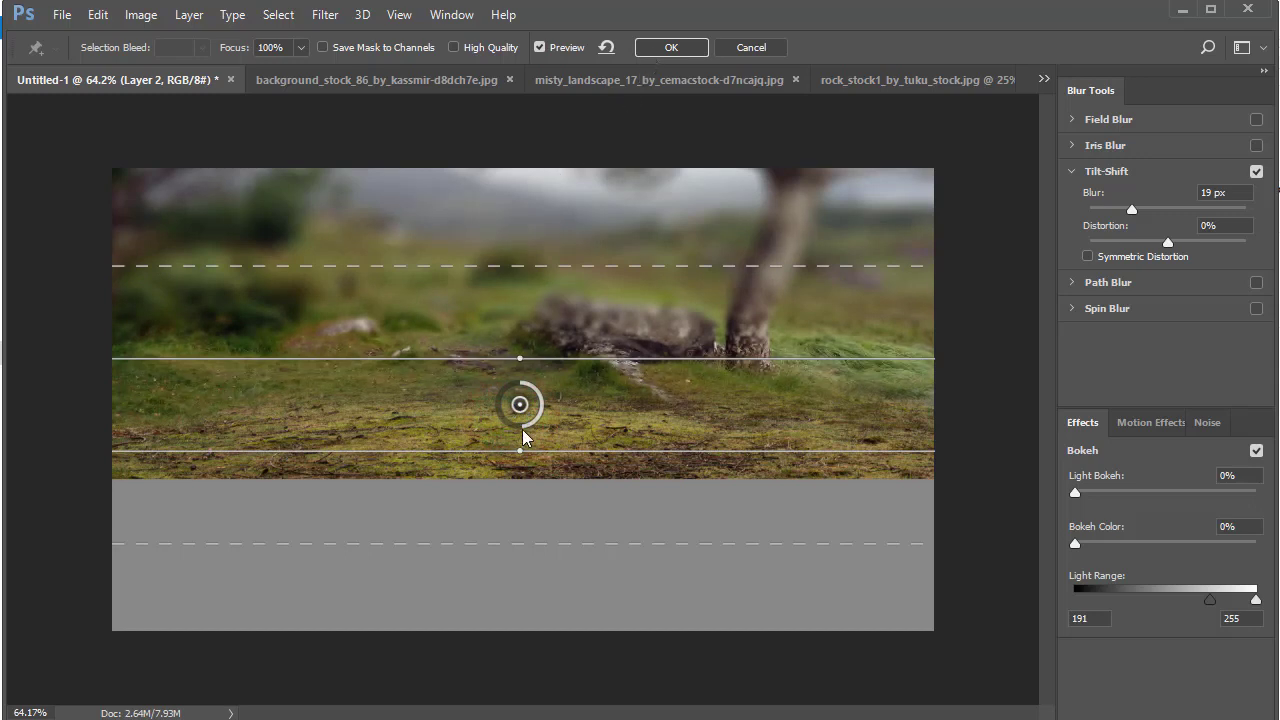
pyautogui.moveTo(520, 404); pyautogui.dragTo(518, 411)
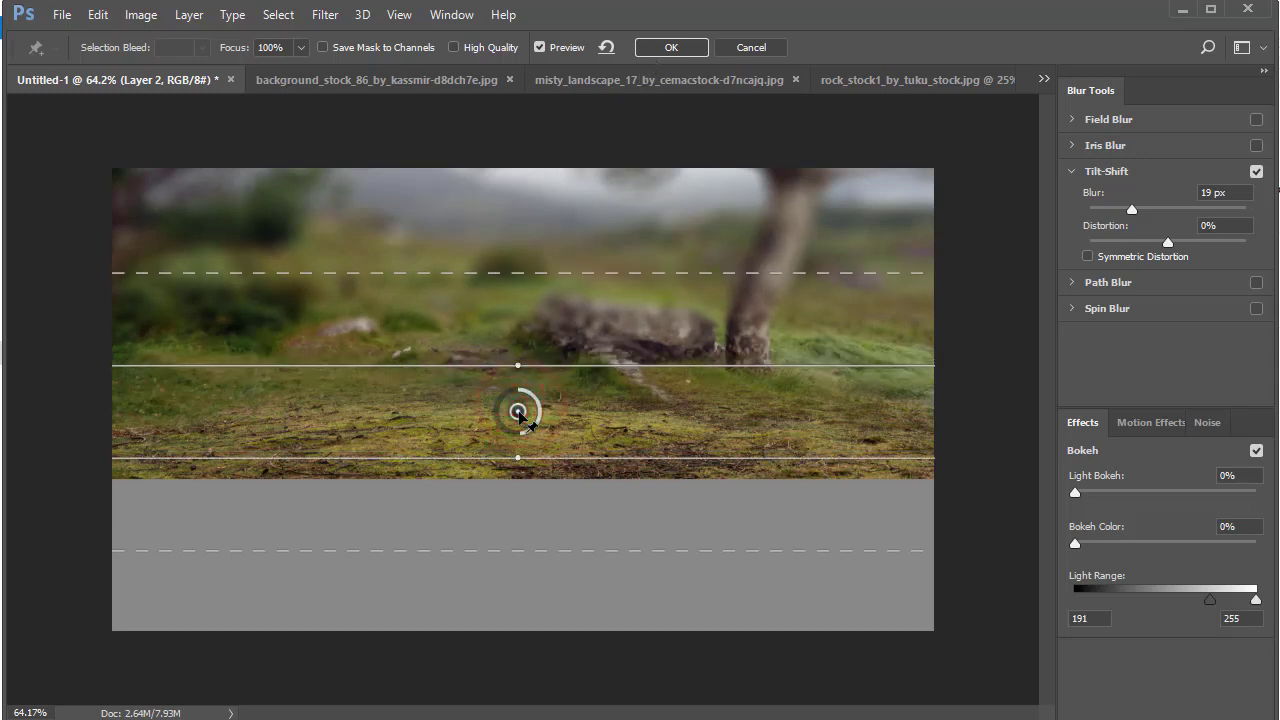
pyautogui.moveTo(531, 272); pyautogui.dragTo(530, 241)
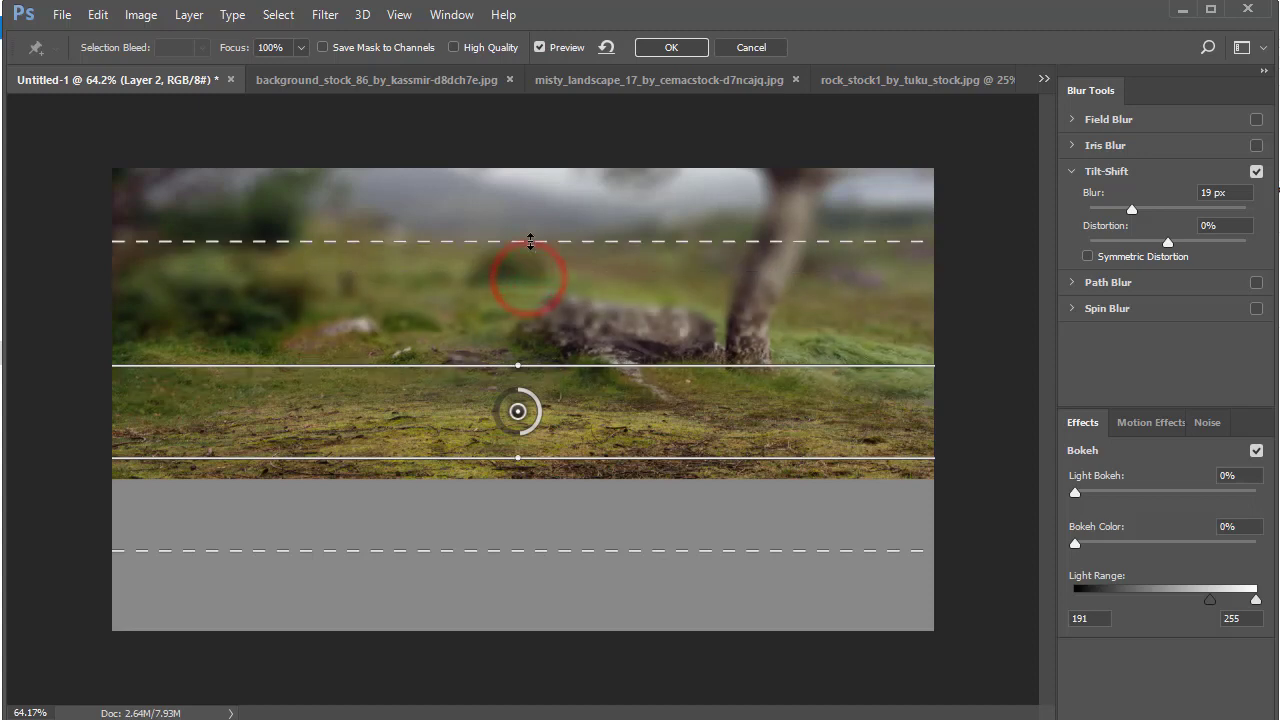
pyautogui.click(647, 58)
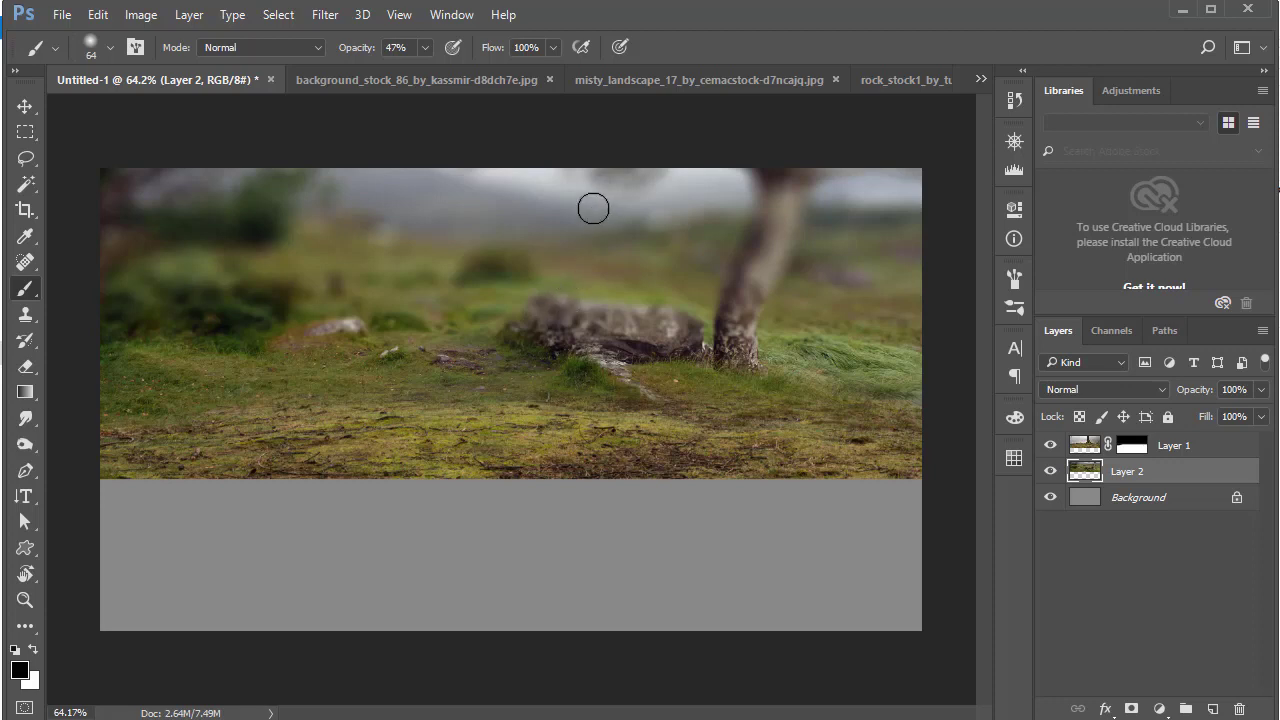
# Drag the rock_stock1 stone wall photo into Untitled-1 as Layer 3 at the top of the stack
pyautogui.click(886, 84)
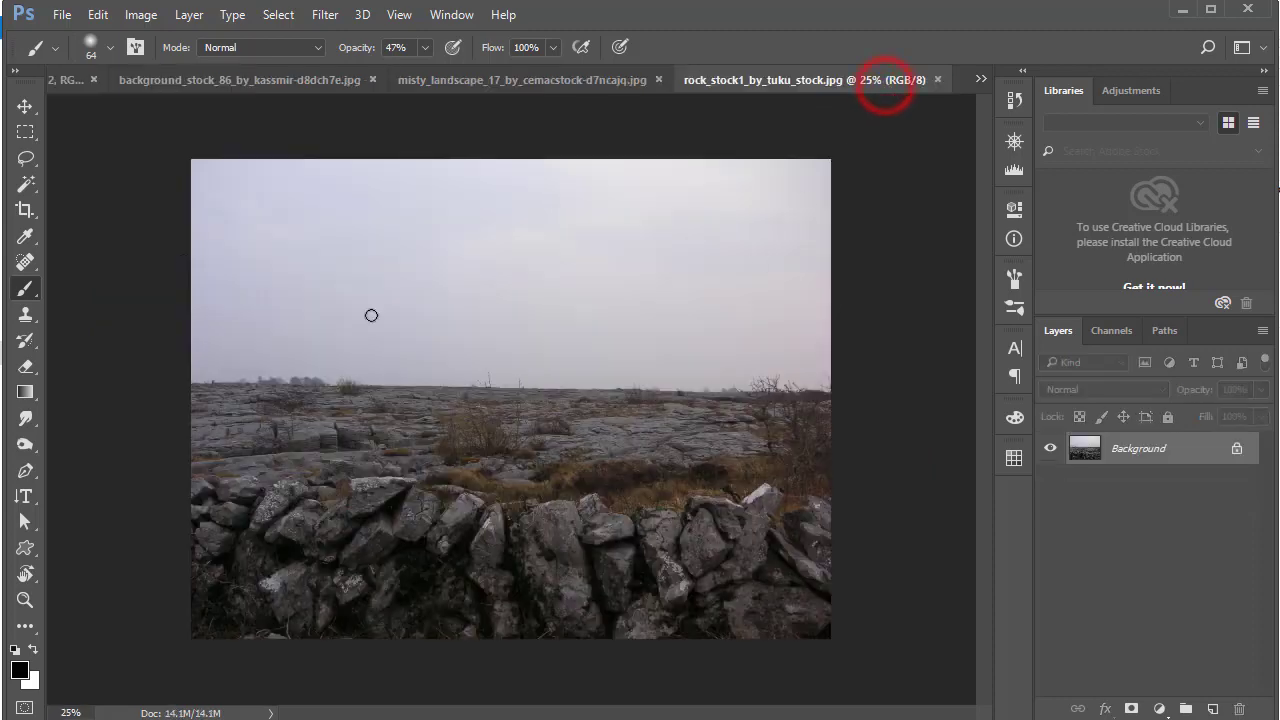
pyautogui.click(22, 104)
pyautogui.moveTo(1137, 449); pyautogui.dragTo(70, 88)
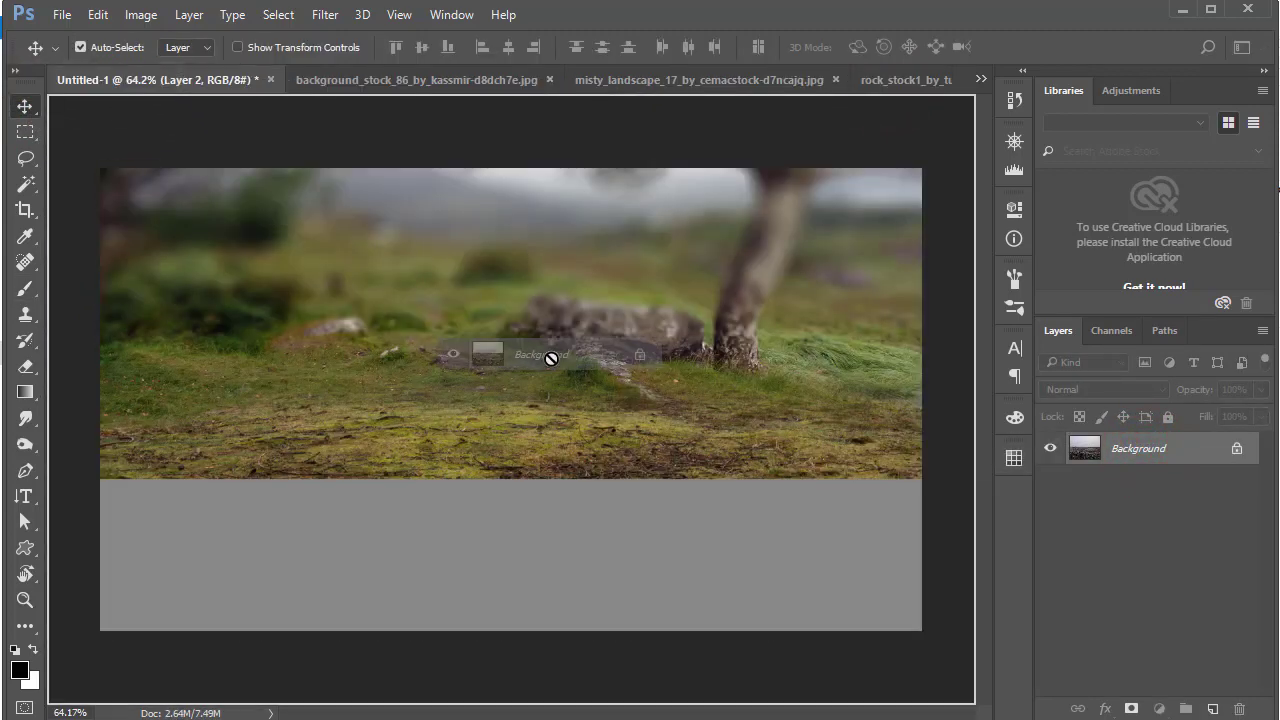
pyautogui.moveTo(70, 88); pyautogui.dragTo(797, 462)
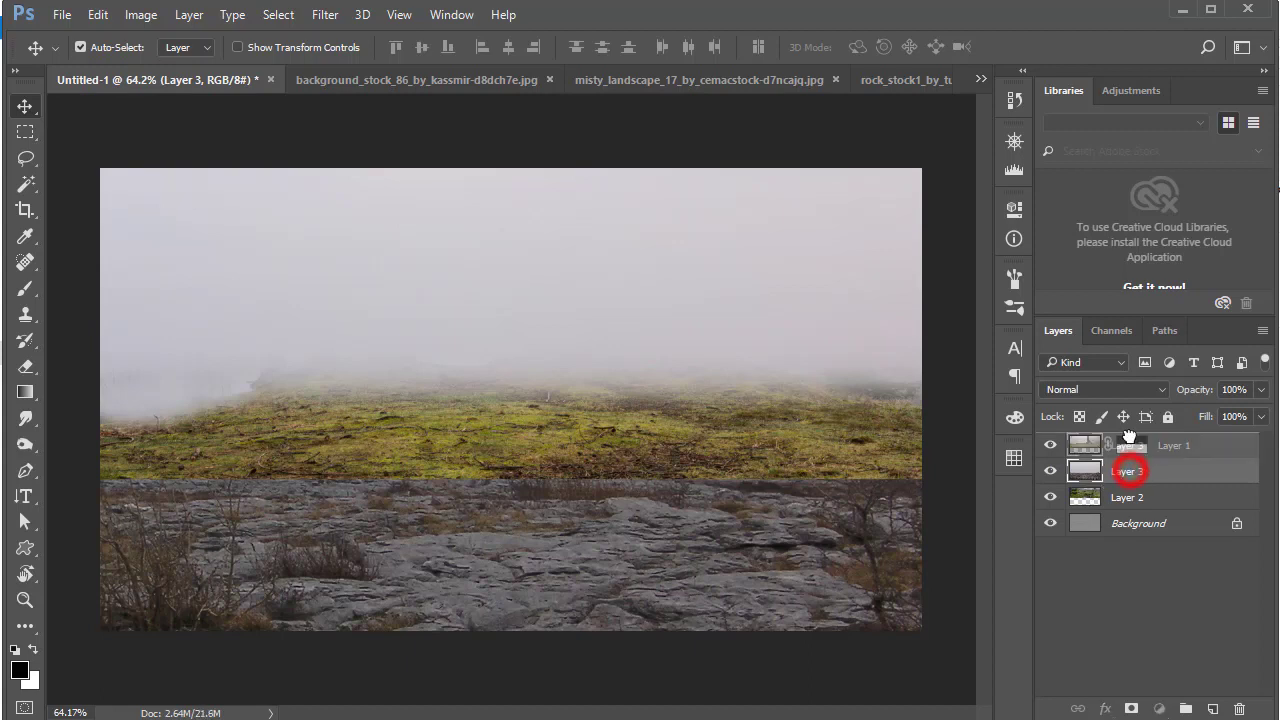
pyautogui.moveTo(1130, 476); pyautogui.dragTo(1129, 437)
# Scale the stone wall layer to about 26% and place it over the right side of the canvas
pyautogui.click(707, 458)
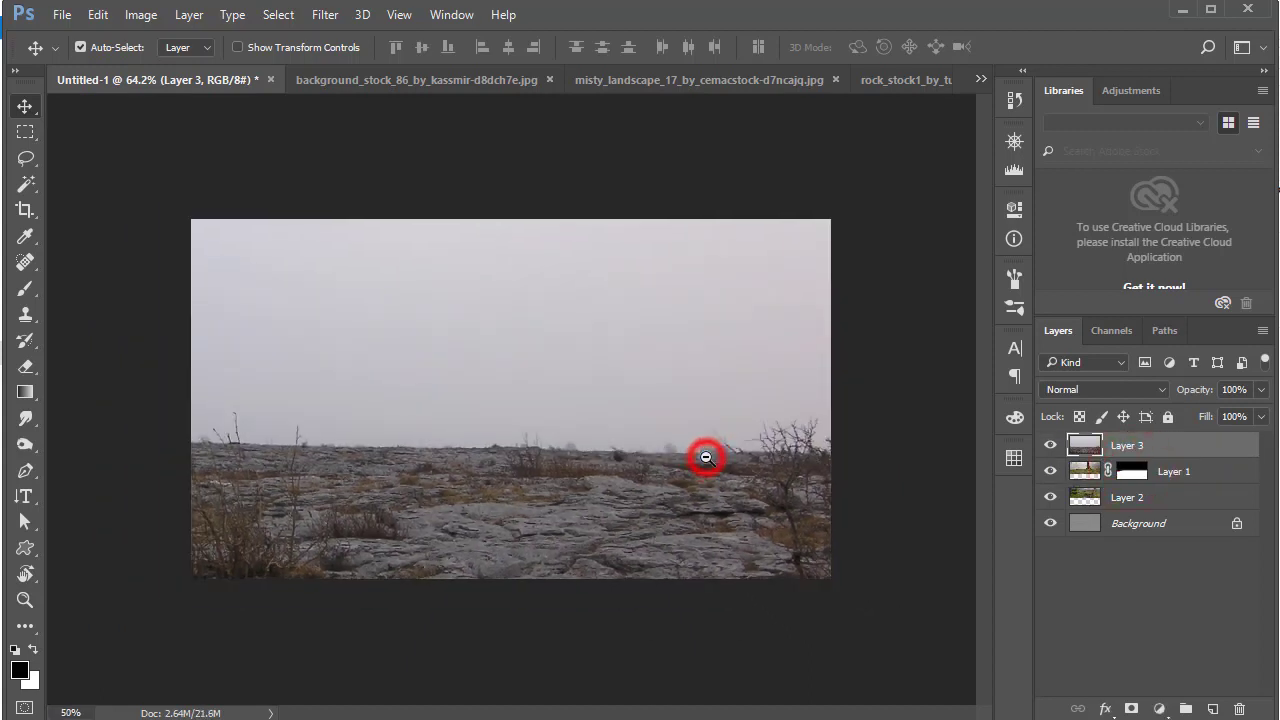
pyautogui.hotkey('ctrl', 't')
pyautogui.moveTo(631, 345); pyautogui.dragTo(614, 457)
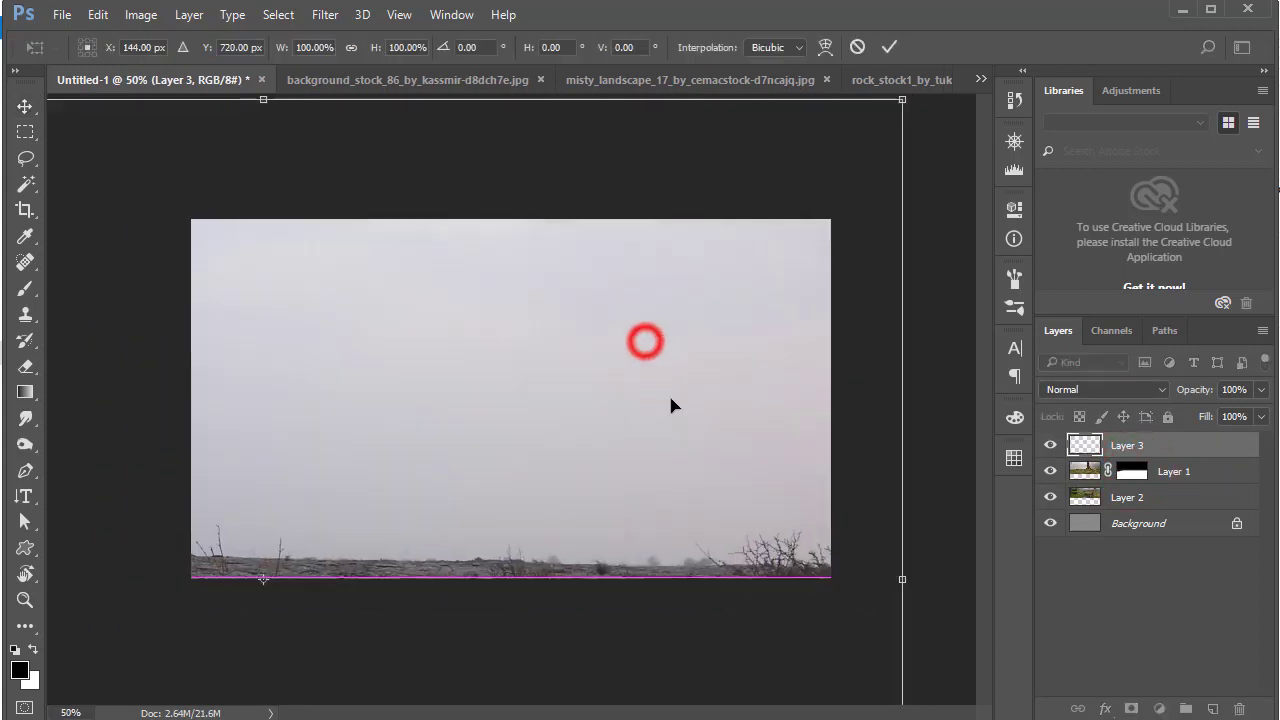
pyautogui.moveTo(902, 99)
pyautogui.mouseDown()
pyautogui.moveTo(451, 515)
pyautogui.moveTo(787, 314)
pyautogui.mouseUp()
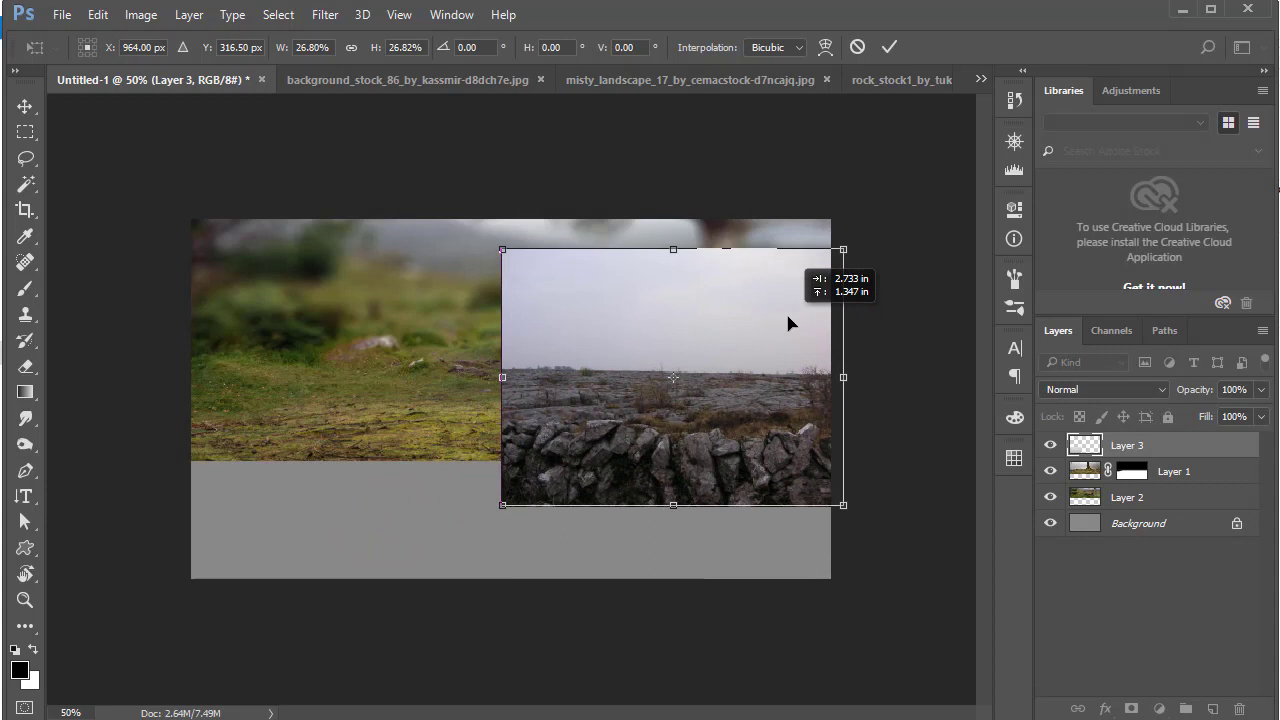
pyautogui.moveTo(495, 508); pyautogui.dragTo(508, 494)
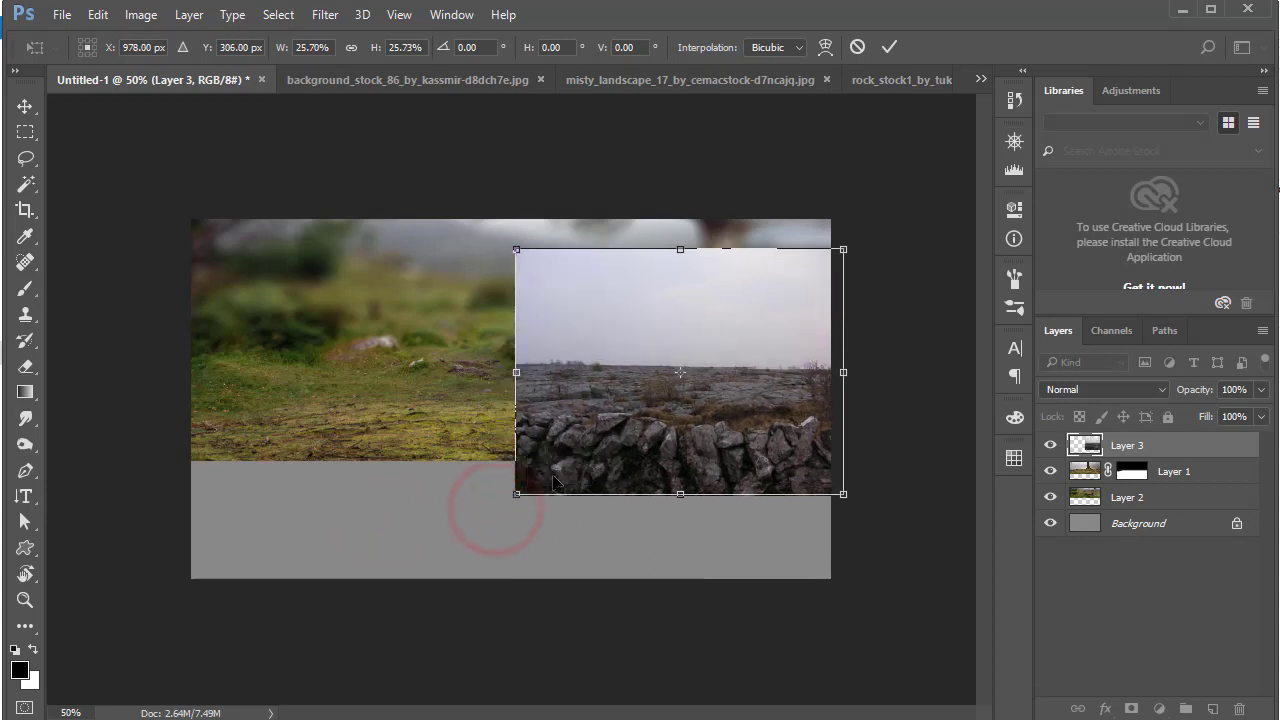
pyautogui.moveTo(606, 434)
pyautogui.mouseDown()
pyautogui.moveTo(612, 460)
pyautogui.moveTo(614, 441)
pyautogui.mouseUp()
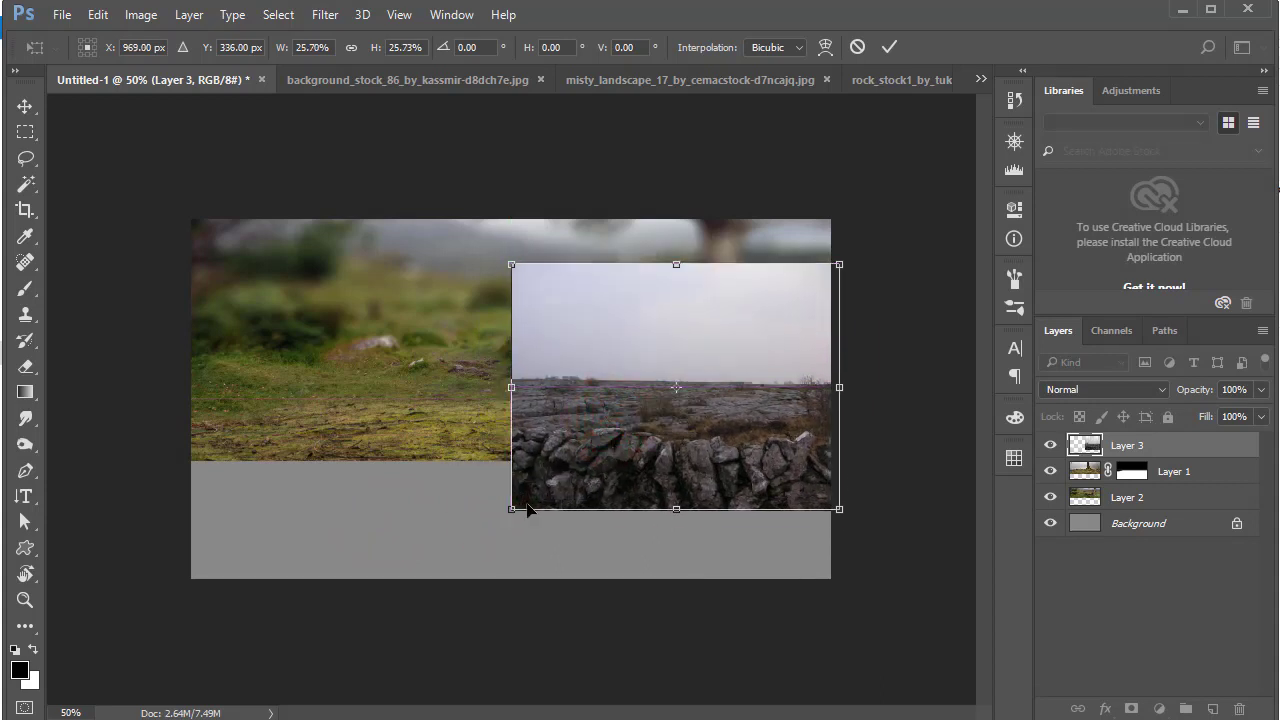
pyautogui.moveTo(513, 505); pyautogui.dragTo(506, 512)
pyautogui.moveTo(590, 472); pyautogui.dragTo(592, 462)
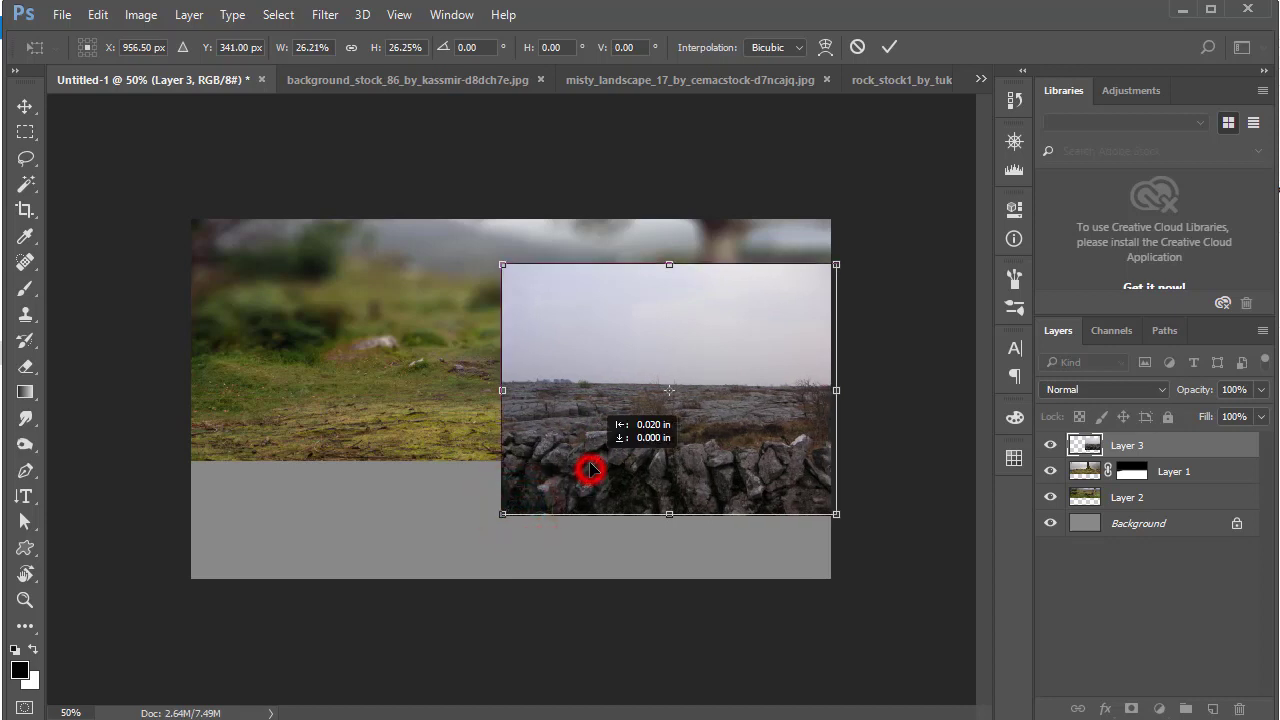
pyautogui.doubleClick(590, 462)
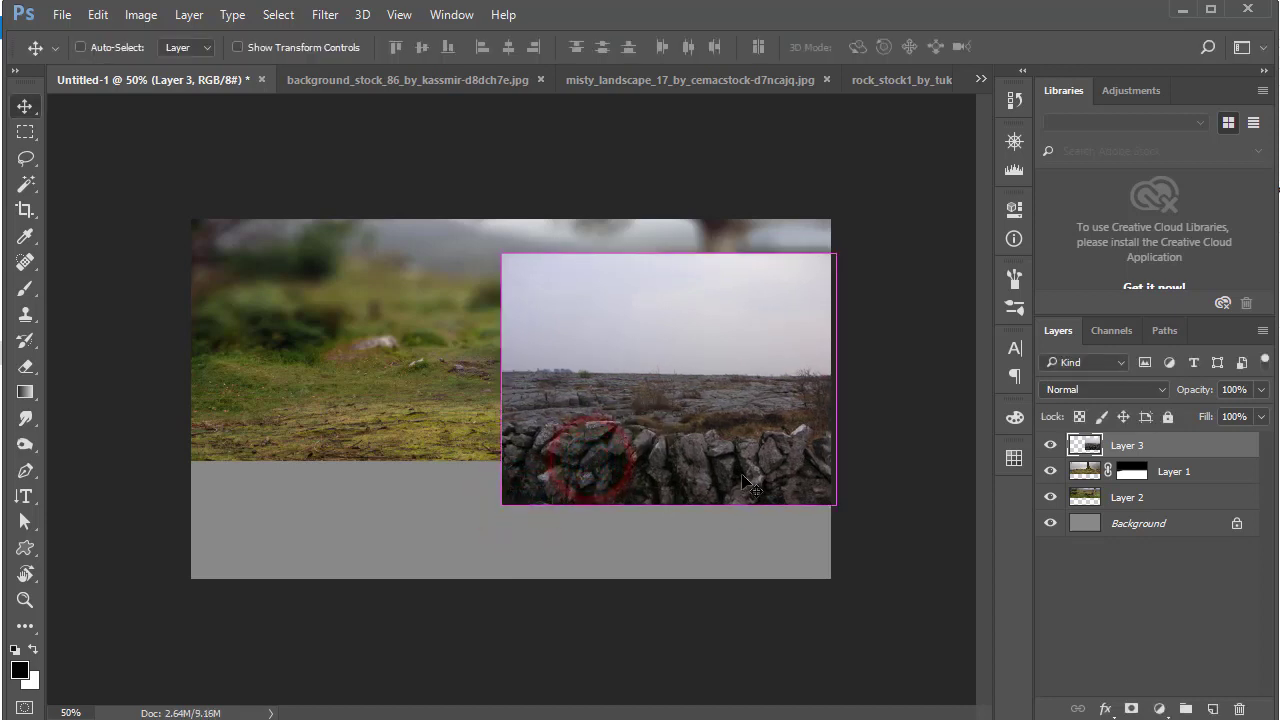
# Duplicate the wall layer, slide the copy left to extend the wall, and add a layer mask
pyautogui.hotkey('ctrl', 'j')
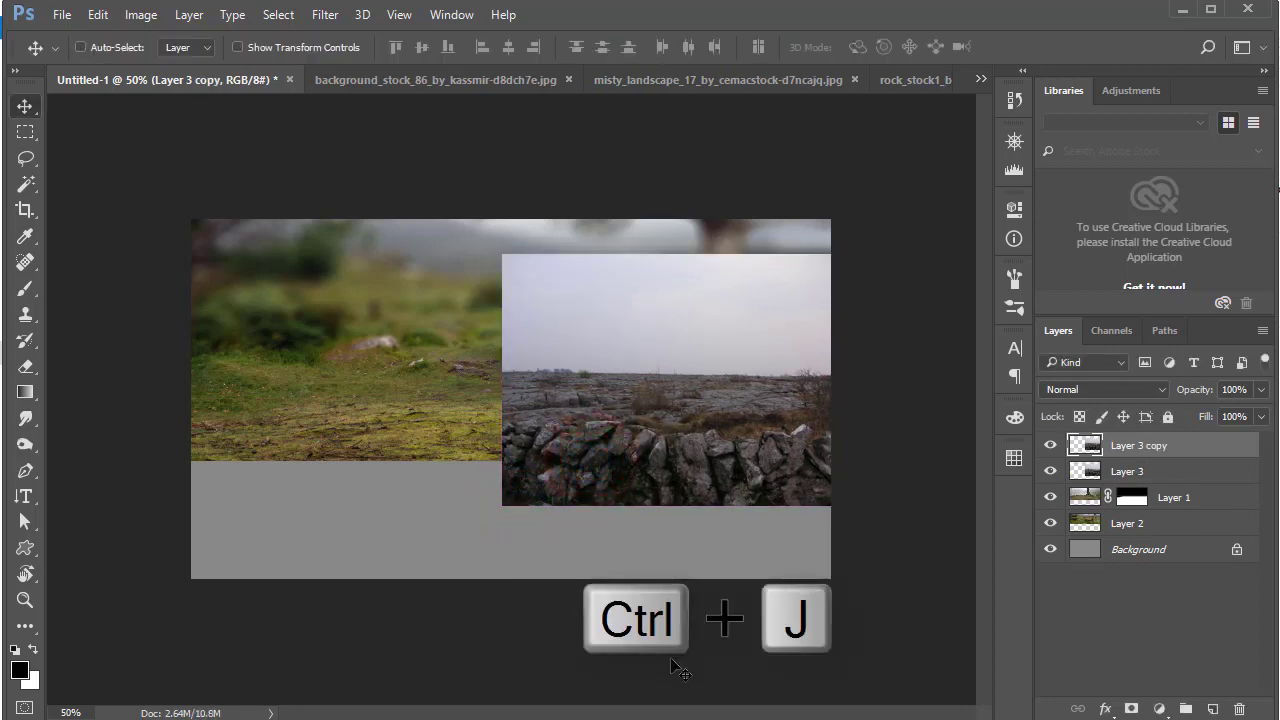
pyautogui.hotkey('ctrl', 't')
pyautogui.moveTo(798, 485)
pyautogui.mouseDown()
pyautogui.moveTo(533, 476)
pyautogui.moveTo(557, 490)
pyautogui.mouseUp()
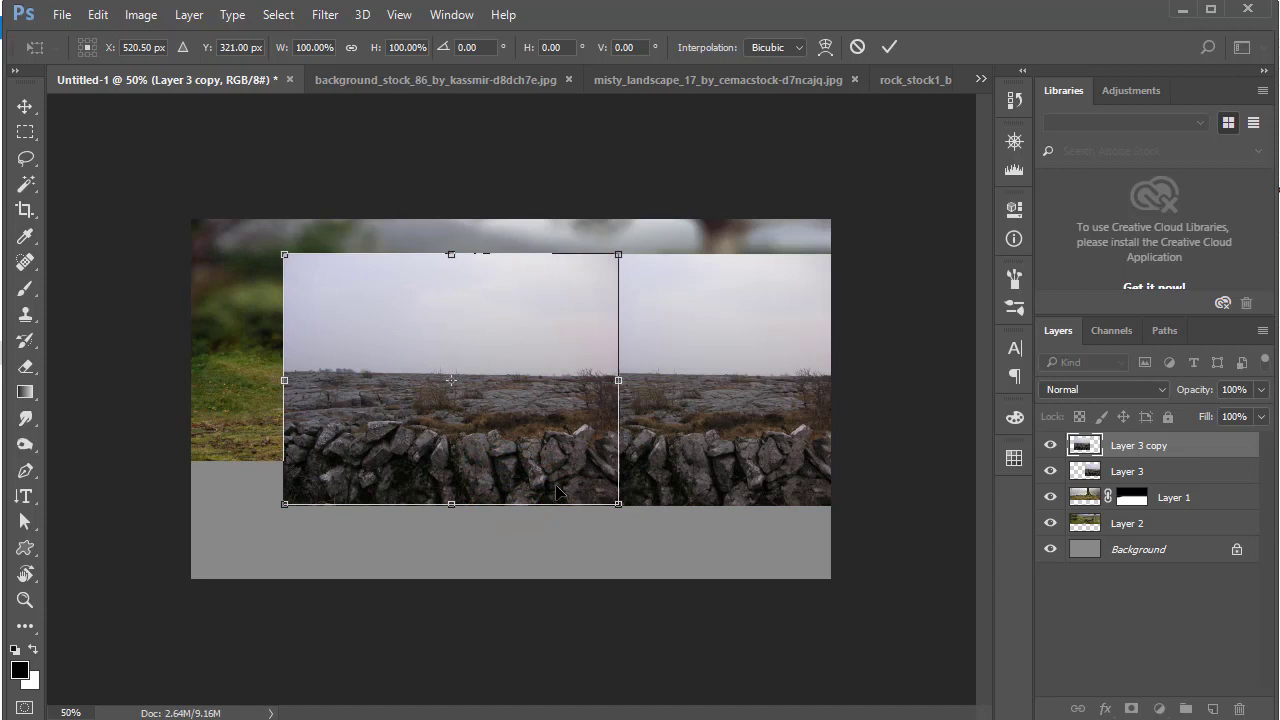
pyautogui.click(882, 48)
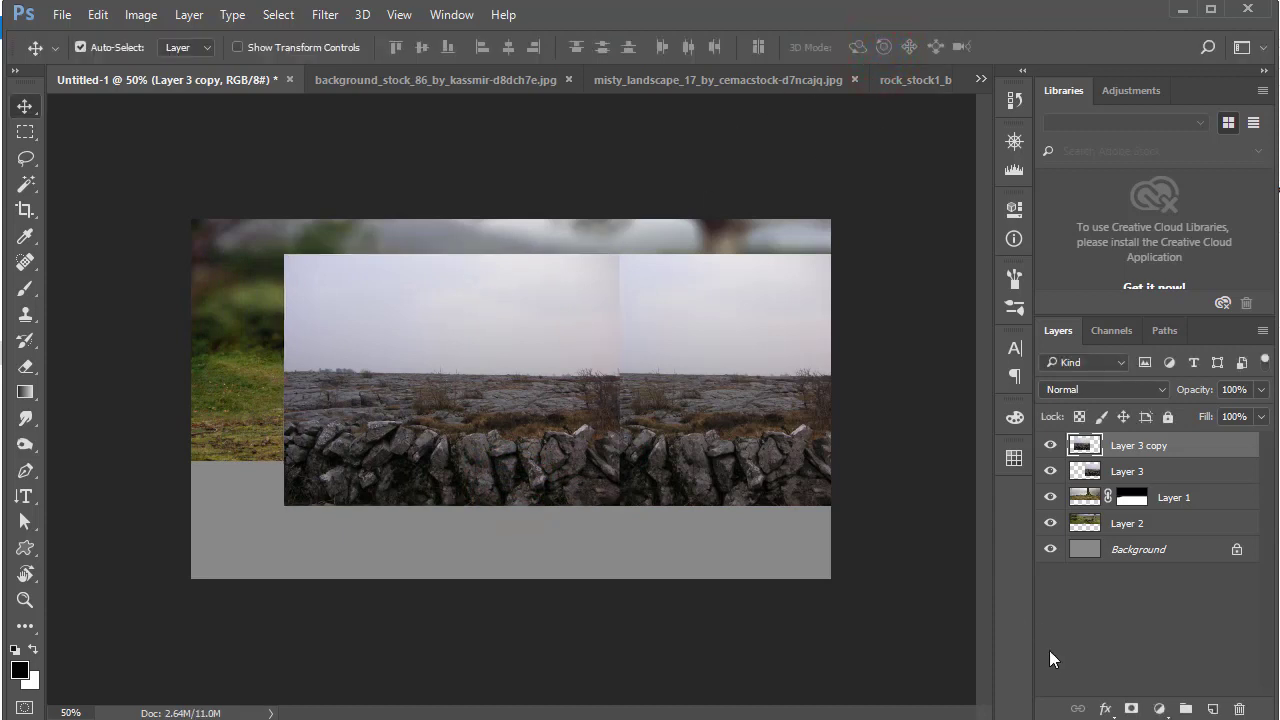
pyautogui.click(1131, 709)
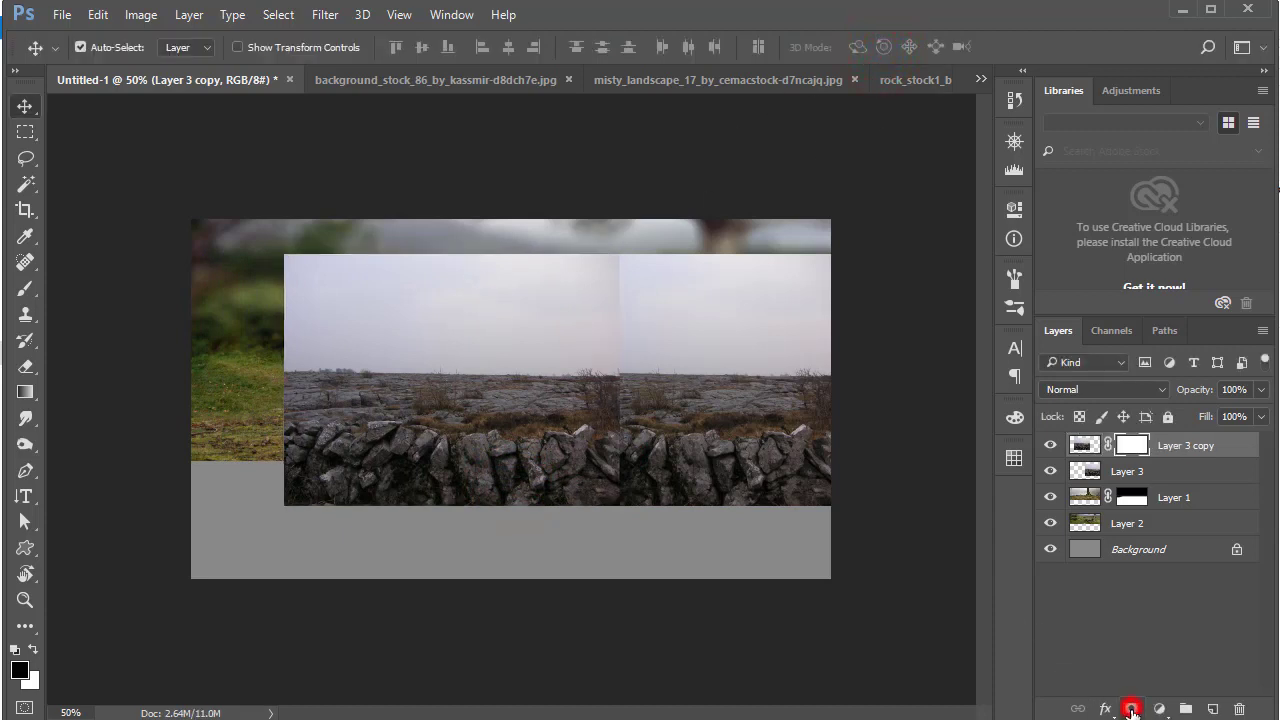
# Paint Layer 3 copy's mask with a soft black brush down the wall seam to hide it
pyautogui.click(25, 288)
pyautogui.moveTo(603, 257)
pyautogui.mouseDown()
pyautogui.moveTo(651, 402)
pyautogui.moveTo(560, 386)
pyautogui.moveTo(623, 417)
pyautogui.mouseUp()
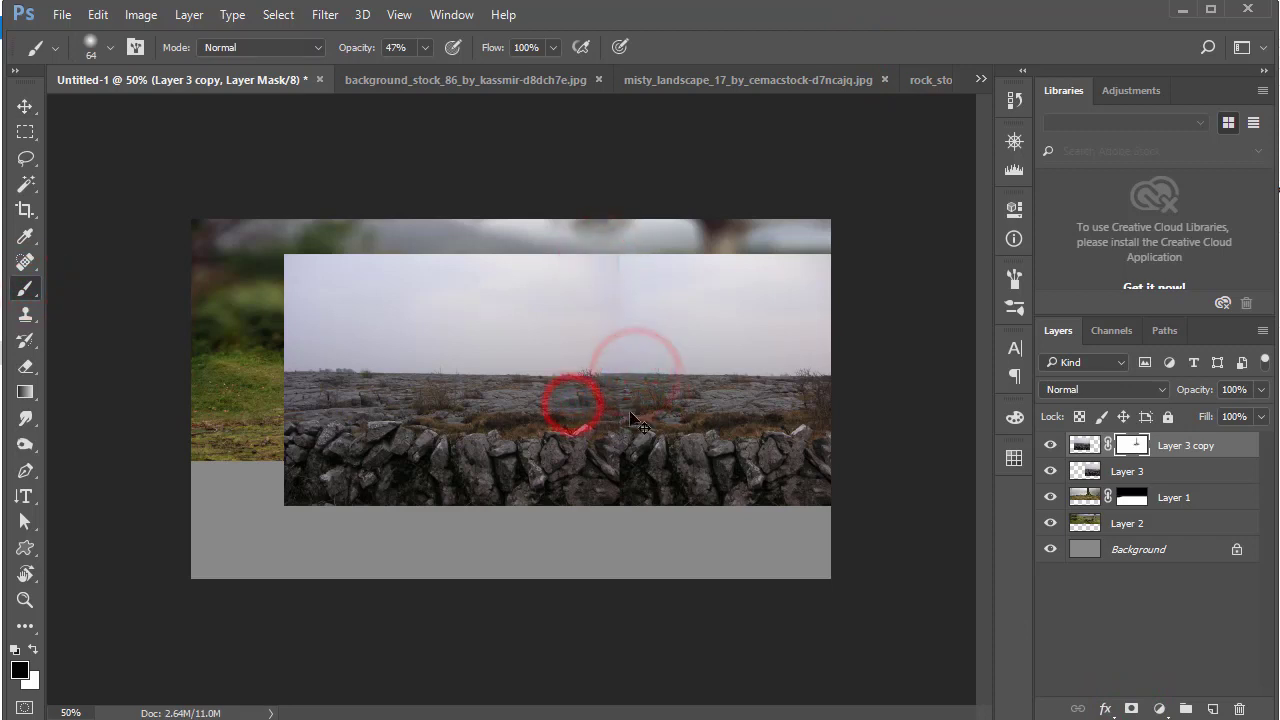
pyautogui.scroll(2, 632, 420)
pyautogui.scroll(2, 609, 434)
pyautogui.click(623, 452)
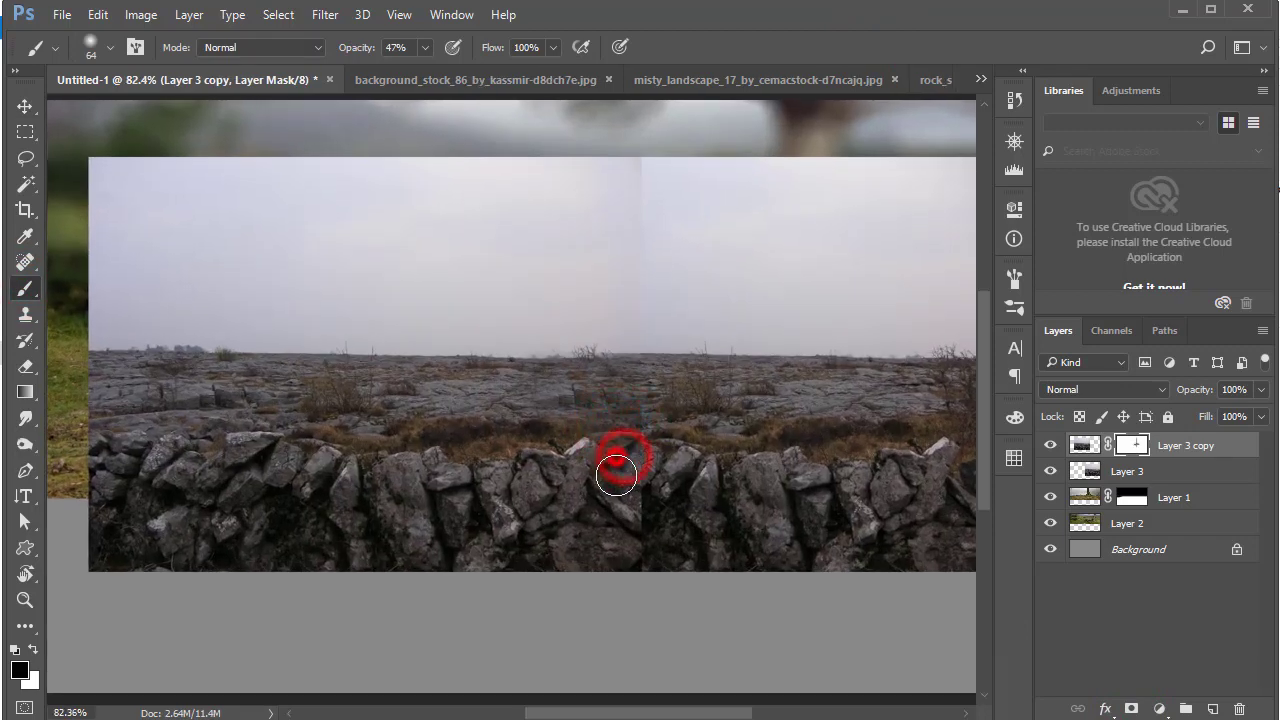
pyautogui.moveTo(616, 476); pyautogui.dragTo(626, 555)
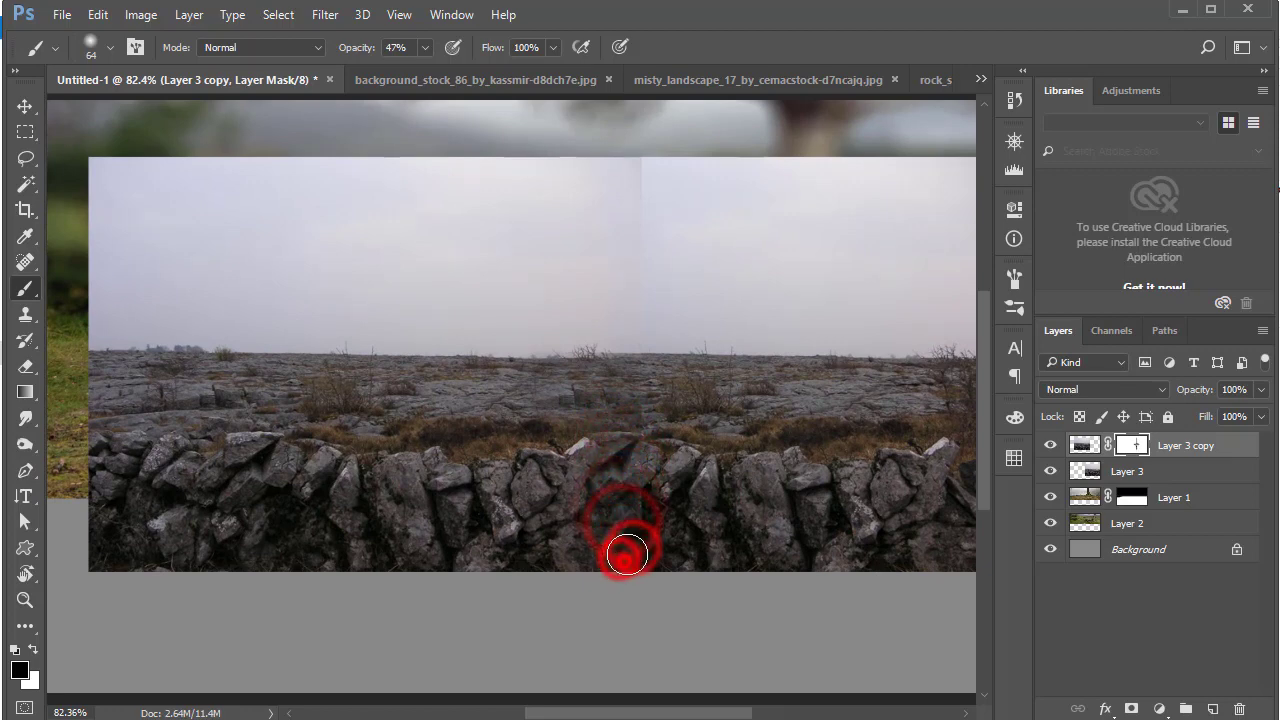
pyautogui.click(634, 488)
pyautogui.click(621, 445)
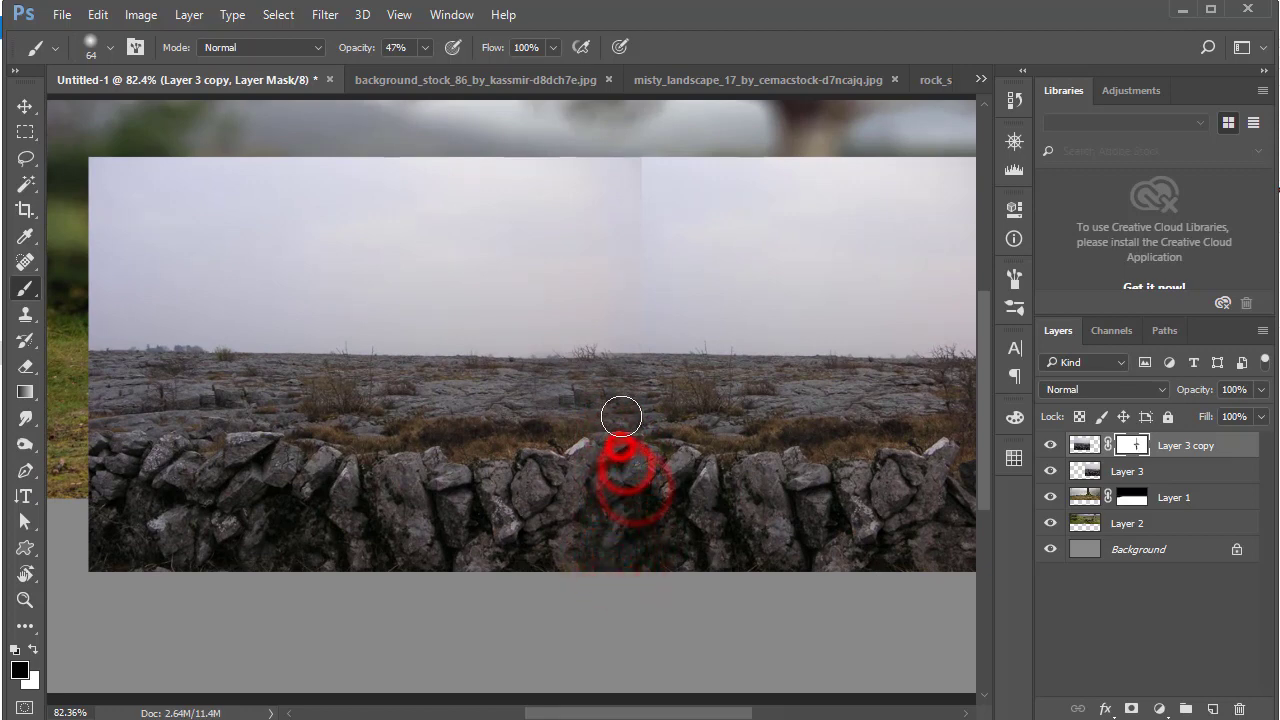
# Blend the seam at the horizon, sky and wall base, then merge both wall layers with Ctrl+E
pyautogui.moveTo(598, 412); pyautogui.dragTo(510, 408)
pyautogui.click(544, 405)
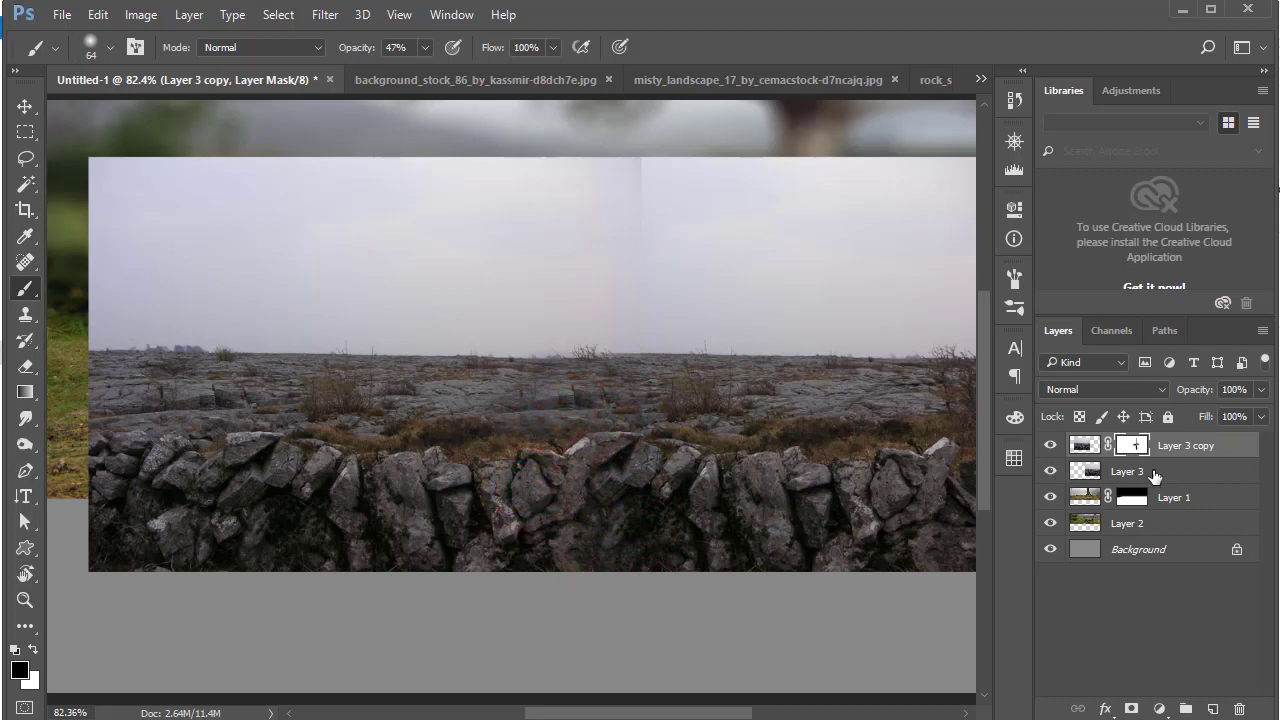
pyautogui.click(541, 236)
pyautogui.click(626, 346)
pyautogui.click(650, 422)
pyautogui.click(667, 555)
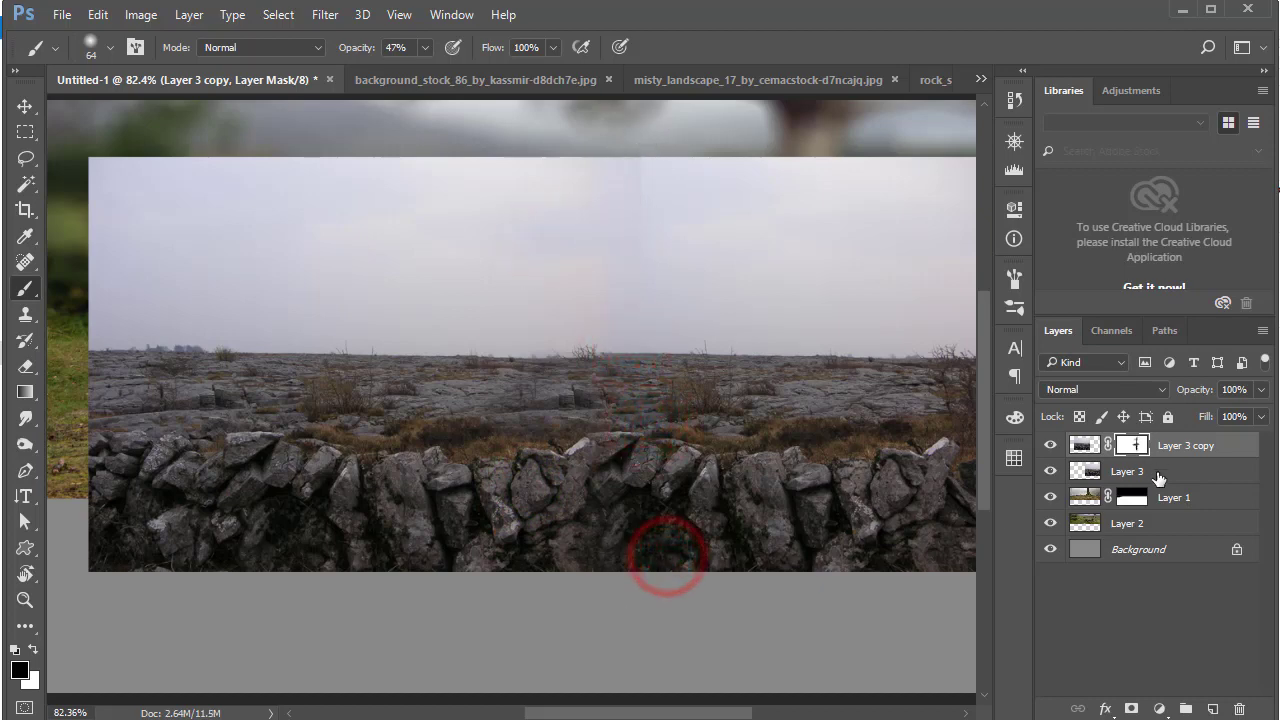
pyautogui.click(1158, 474)
pyautogui.keyDown('shift'); pyautogui.click(1158, 446); pyautogui.keyUp('shift')
pyautogui.hotkey('ctrl', 'e')
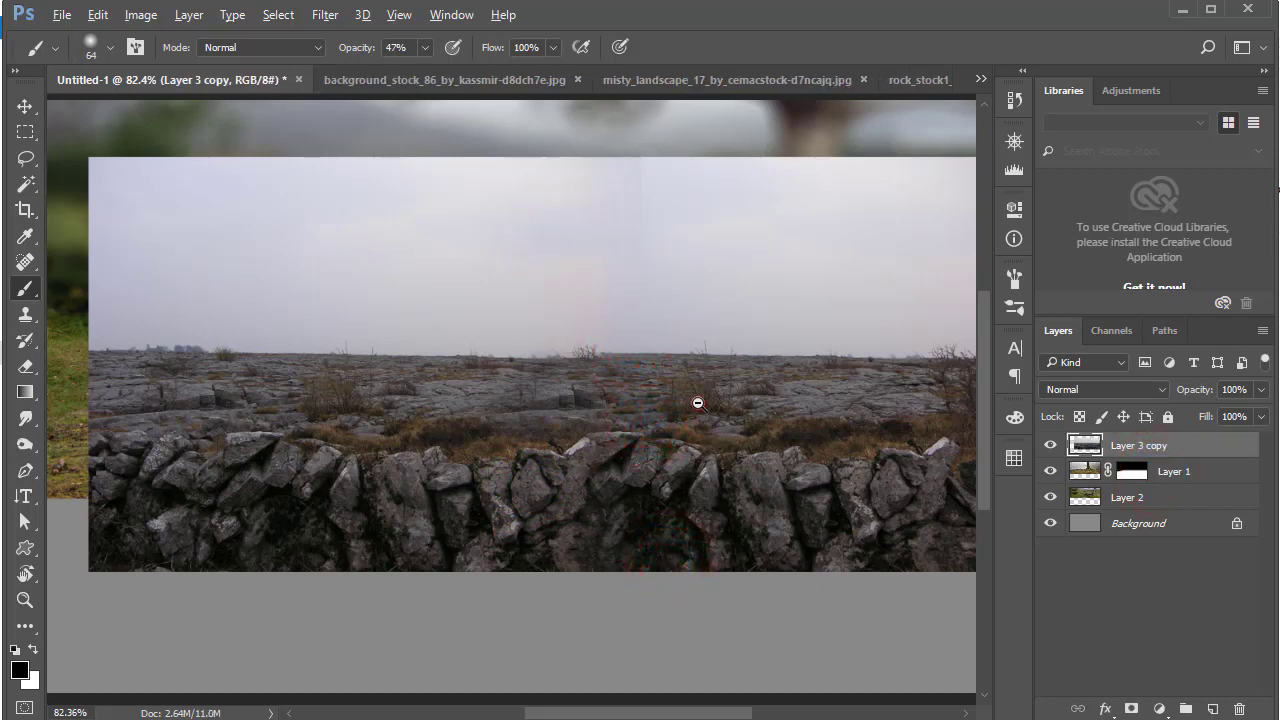
# Scale the Layer 3 copy wall image to about 116% and move it up to span the canvas
pyautogui.keyDown('alt'); pyautogui.click(697, 403); pyautogui.keyUp('alt')
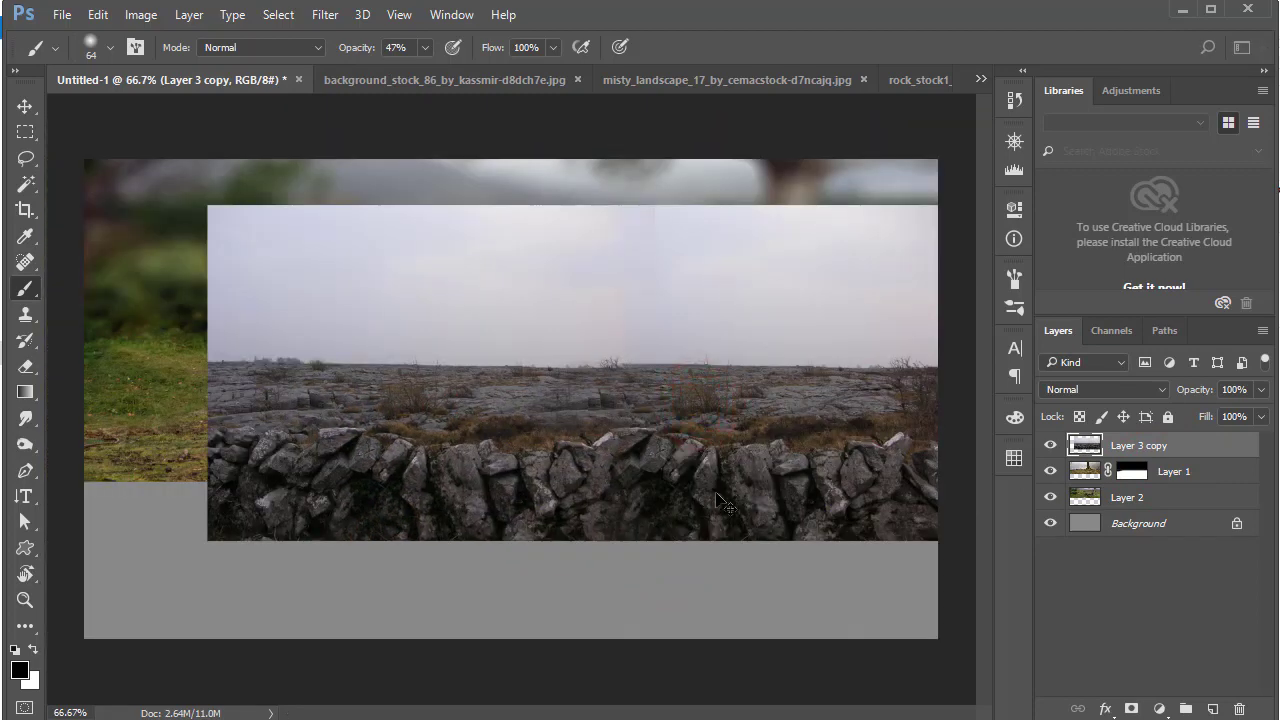
pyautogui.moveTo(748, 491); pyautogui.dragTo(737, 489)
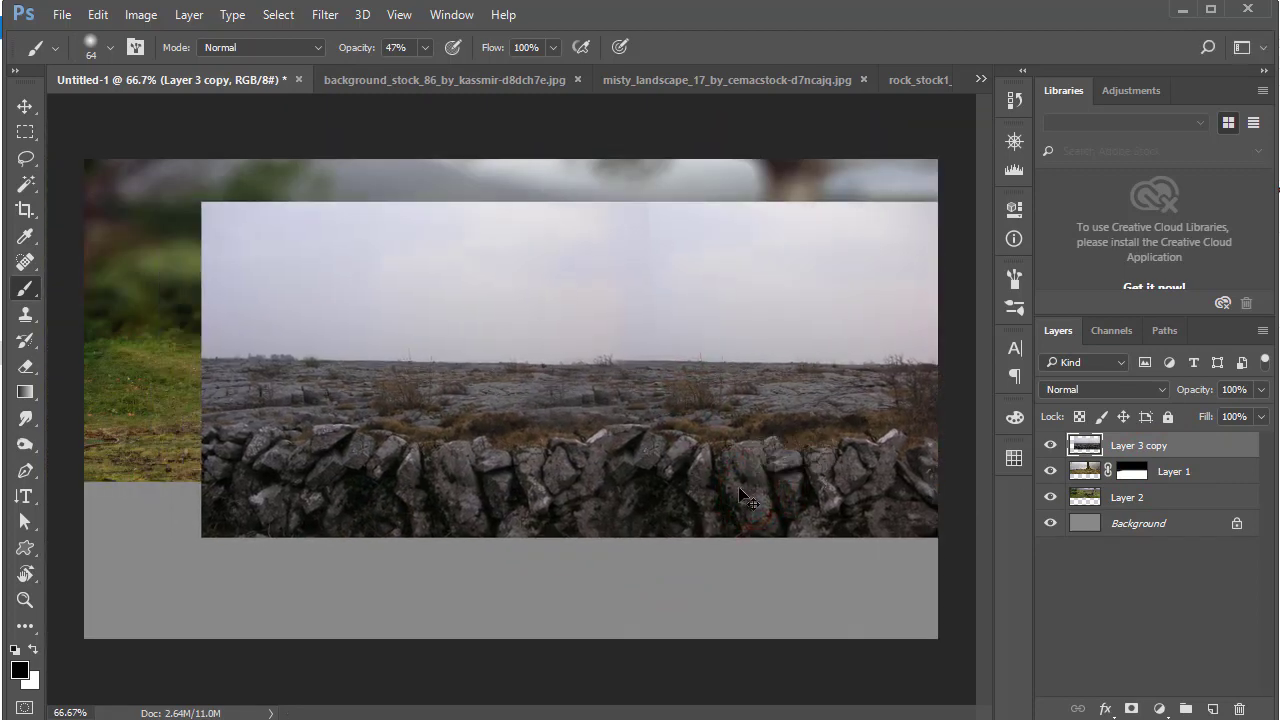
pyautogui.hotkey('ctrl', 't')
pyautogui.moveTo(201, 538); pyautogui.dragTo(78, 590)
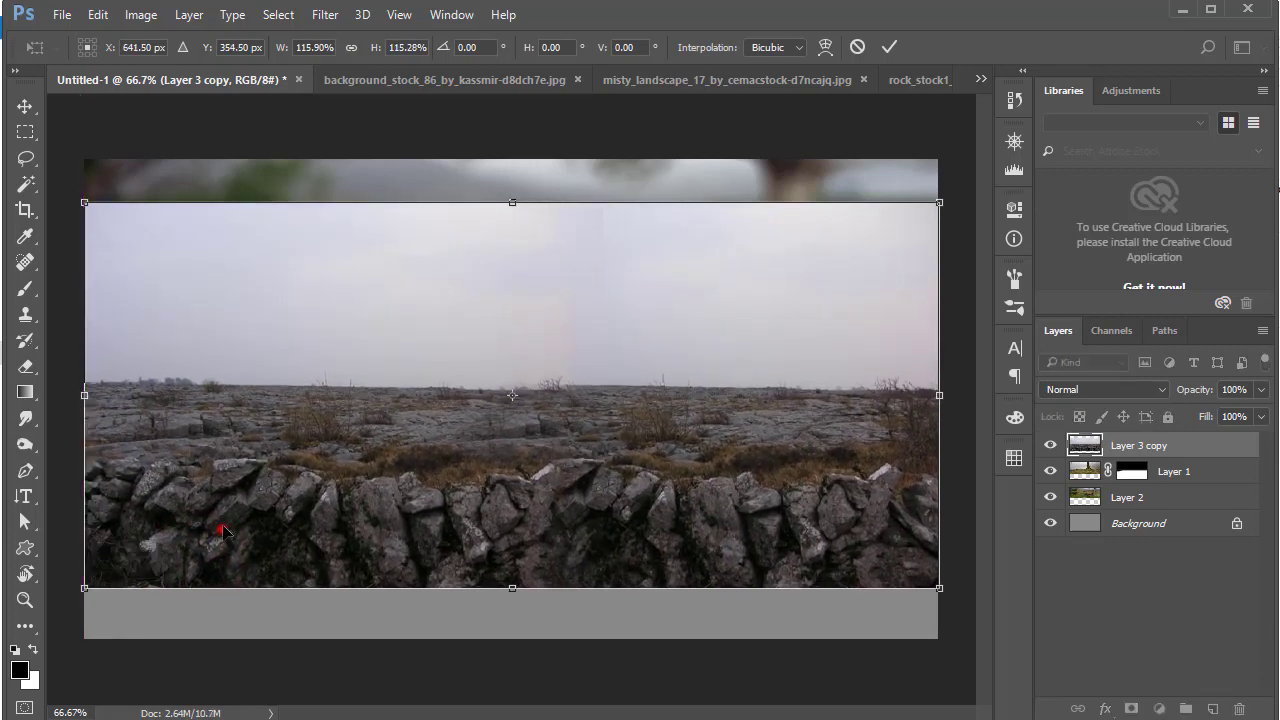
pyautogui.moveTo(222, 530); pyautogui.dragTo(222, 514)
pyautogui.click(886, 52)
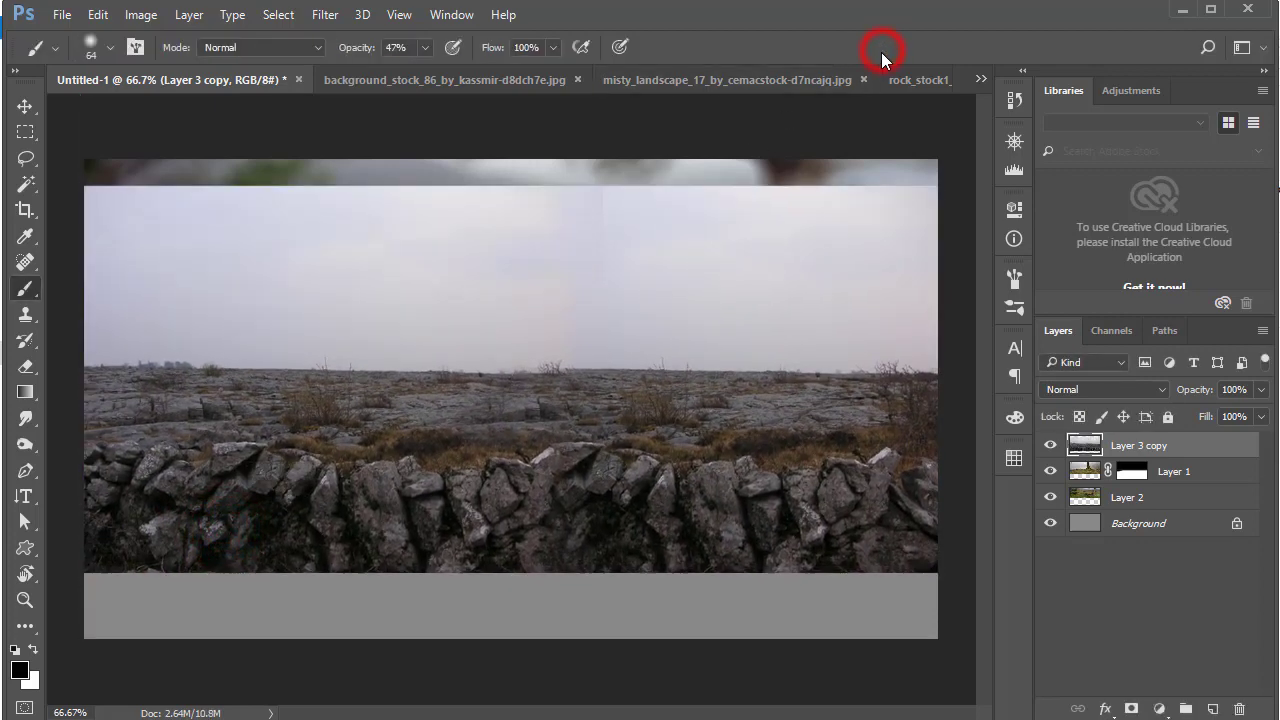
# Mask Layer 3 copy with vertical gradients to reveal the grassy hillside above the wall
pyautogui.click(1131, 709)
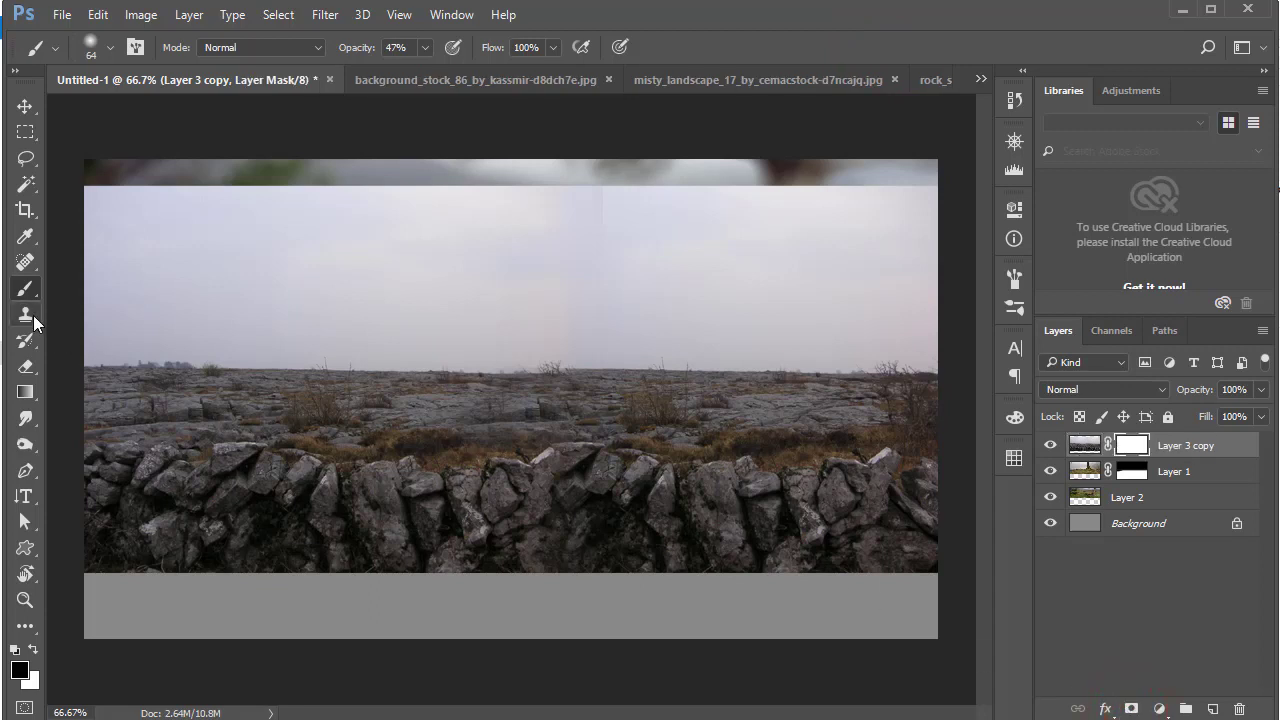
pyautogui.click(25, 391)
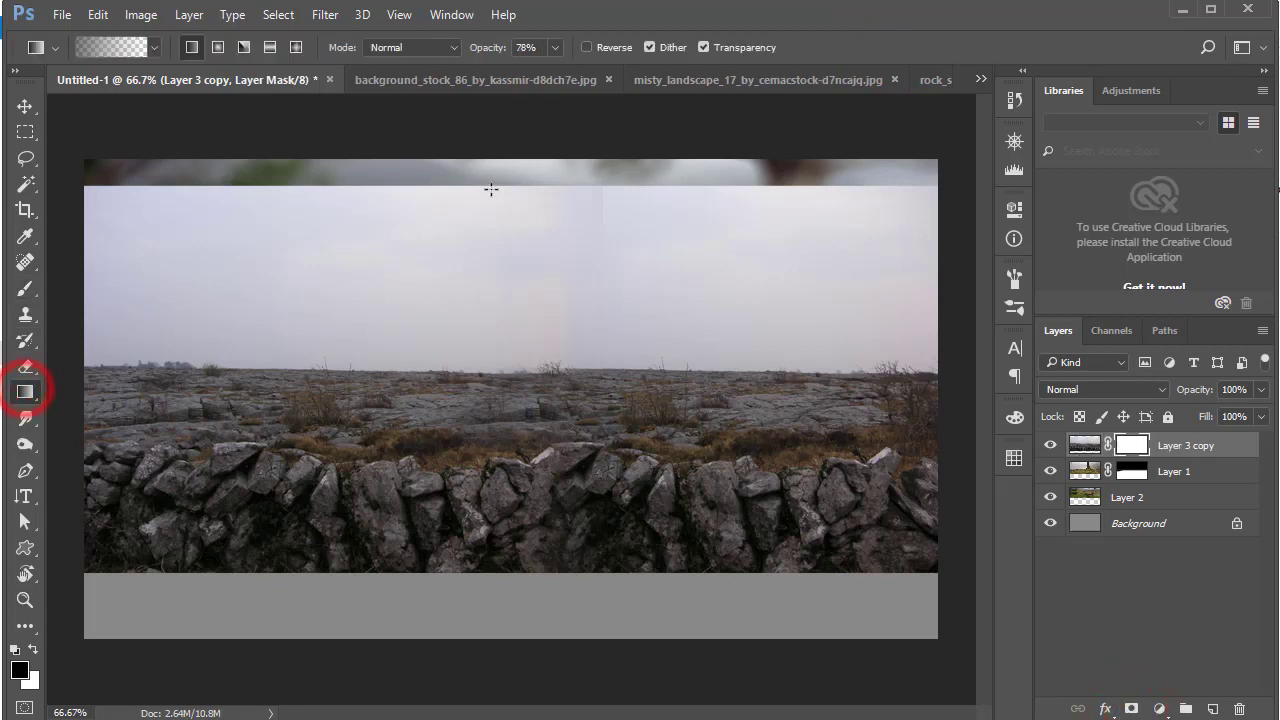
pyautogui.moveTo(491, 186); pyautogui.dragTo(470, 343)
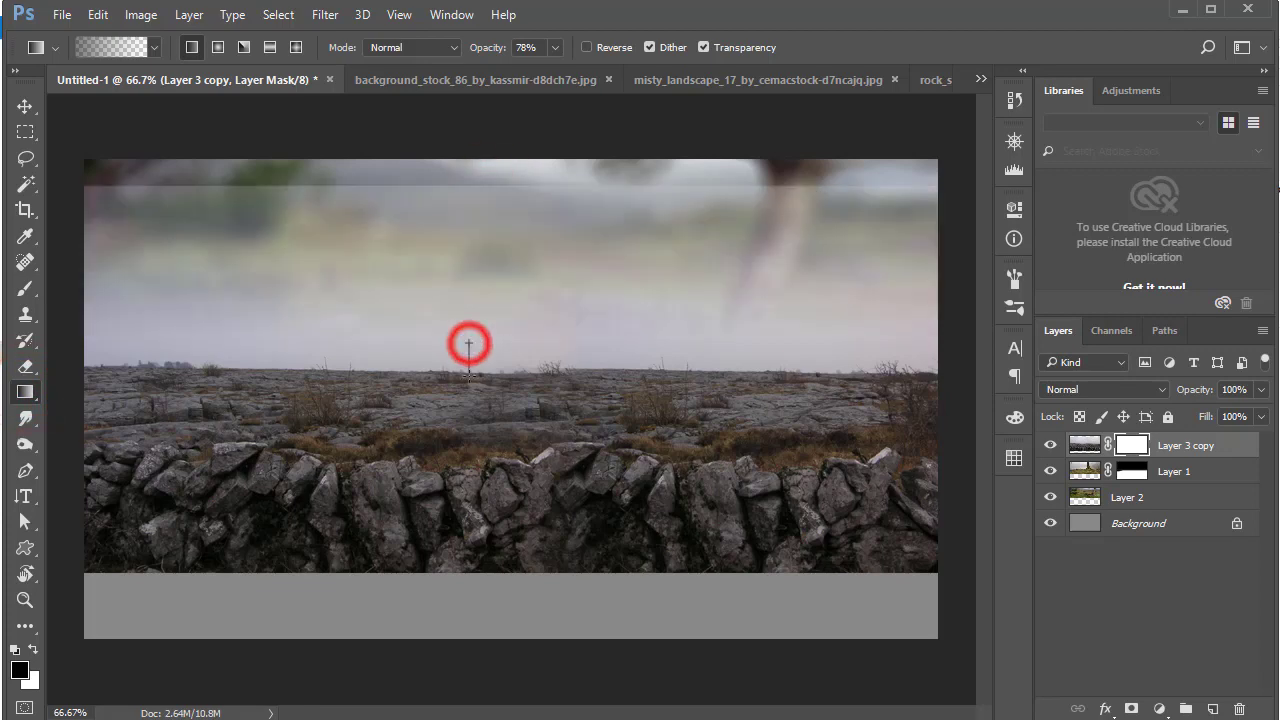
pyautogui.moveTo(455, 418); pyautogui.dragTo(463, 379)
pyautogui.moveTo(462, 424); pyautogui.dragTo(458, 436)
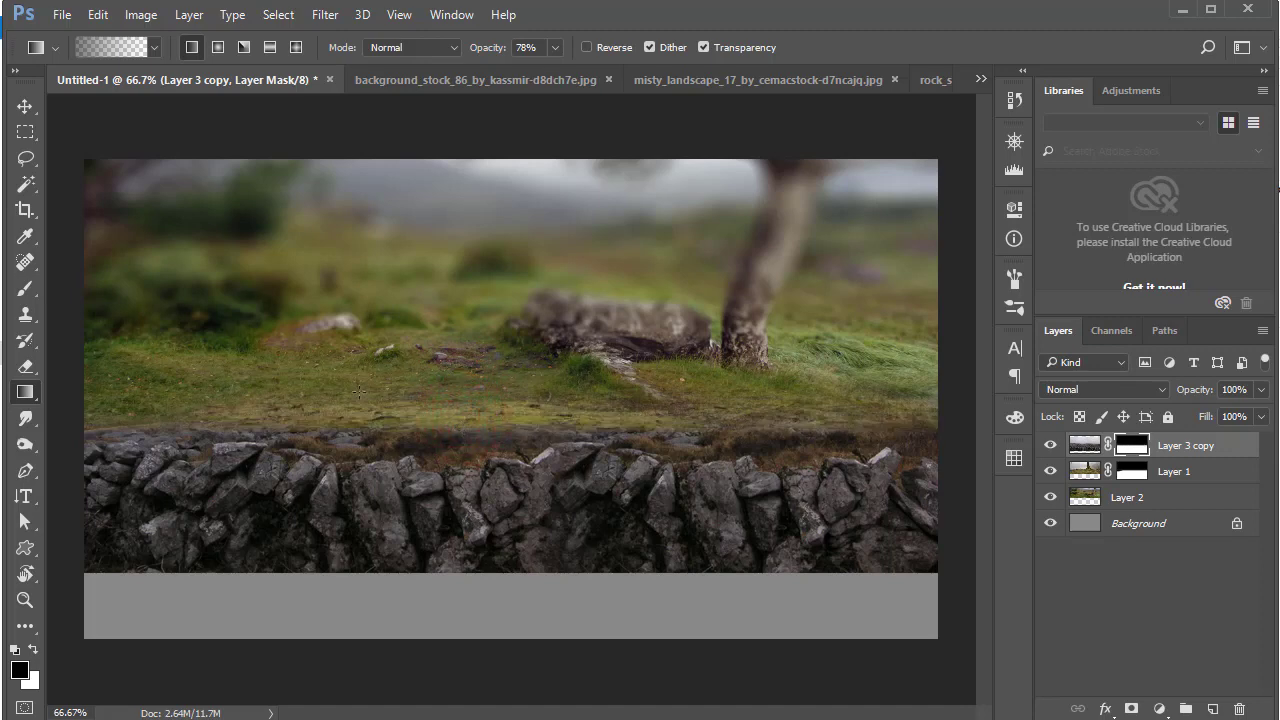
# Paint Layer 3 copy's mask to hide the rocky strip along the left wall top
pyautogui.click(26, 288)
pyautogui.scroll(2, 137, 383)
pyautogui.scroll(2, 140, 390)
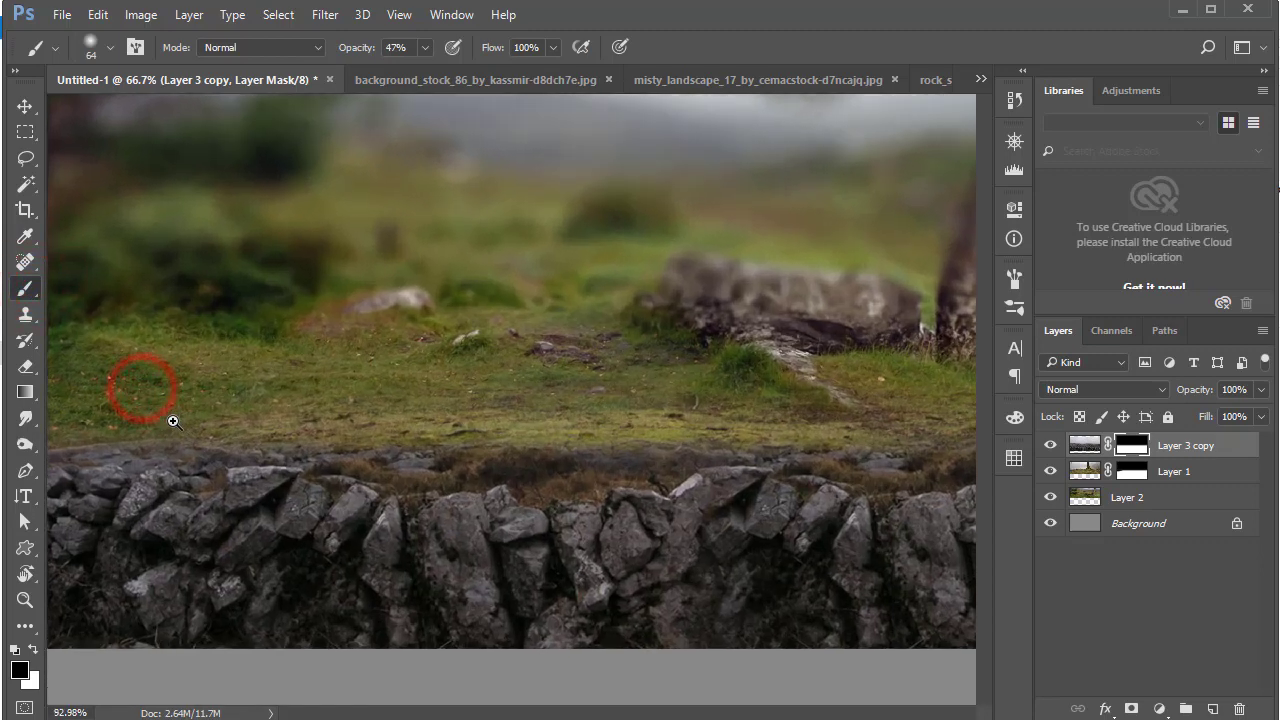
pyautogui.moveTo(194, 436); pyautogui.dragTo(136, 437)
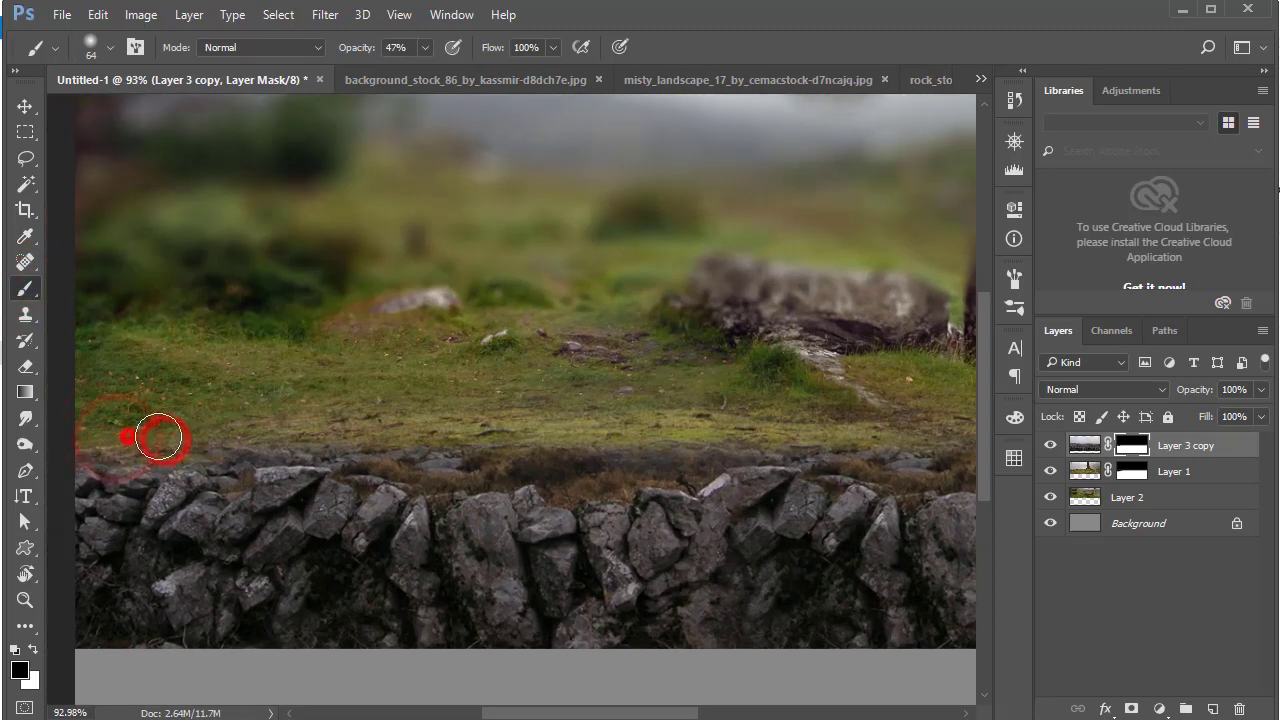
pyautogui.click(253, 428)
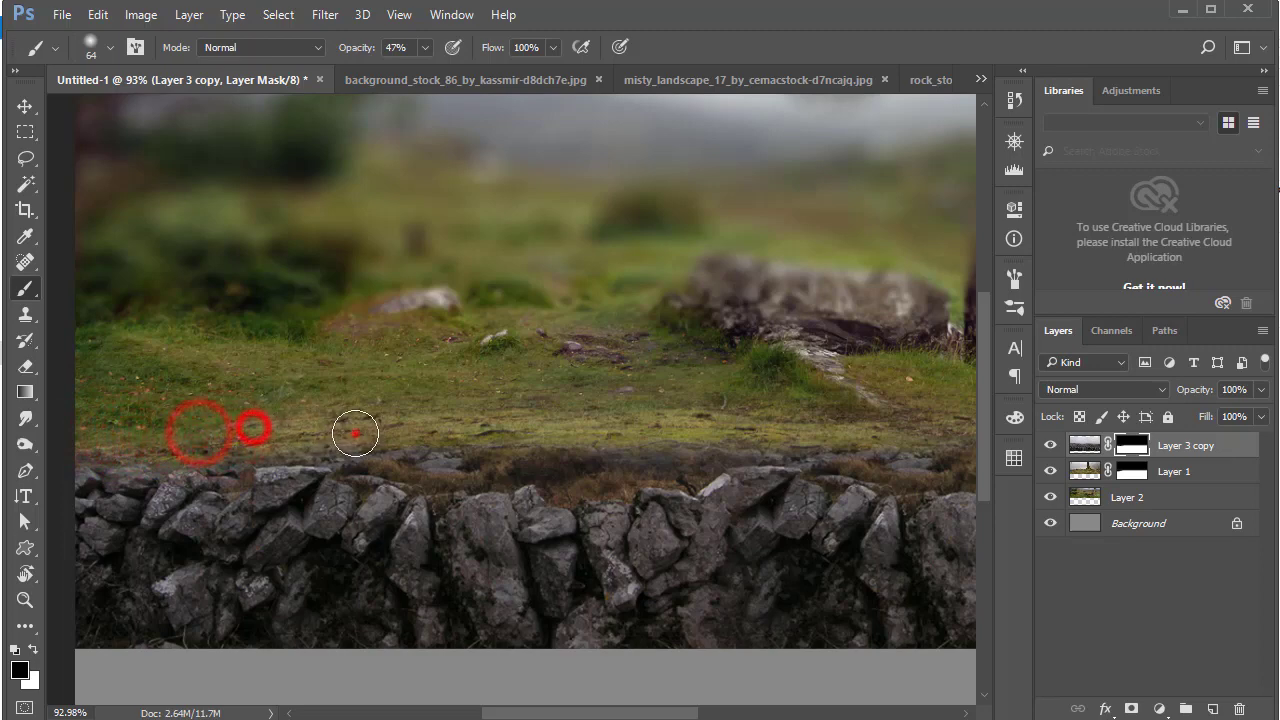
pyautogui.click(355, 435)
pyautogui.click(394, 446)
pyautogui.click(434, 446)
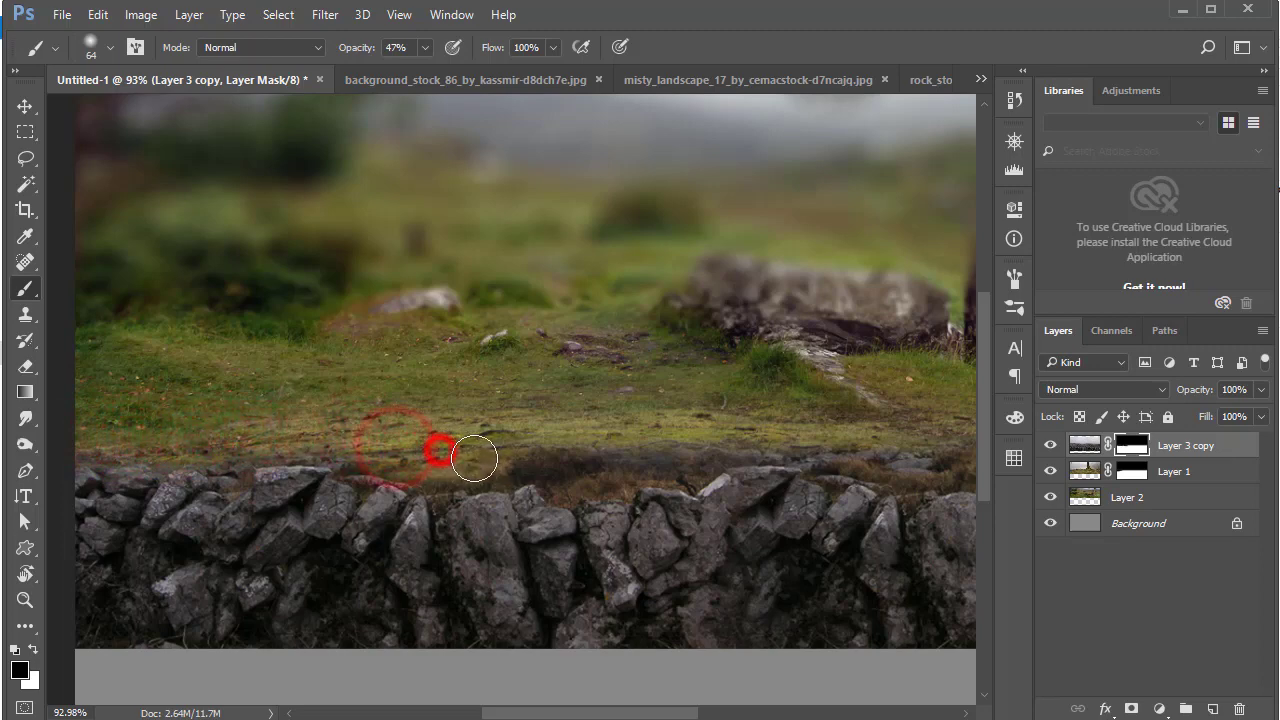
pyautogui.click(472, 458)
pyautogui.click(495, 459)
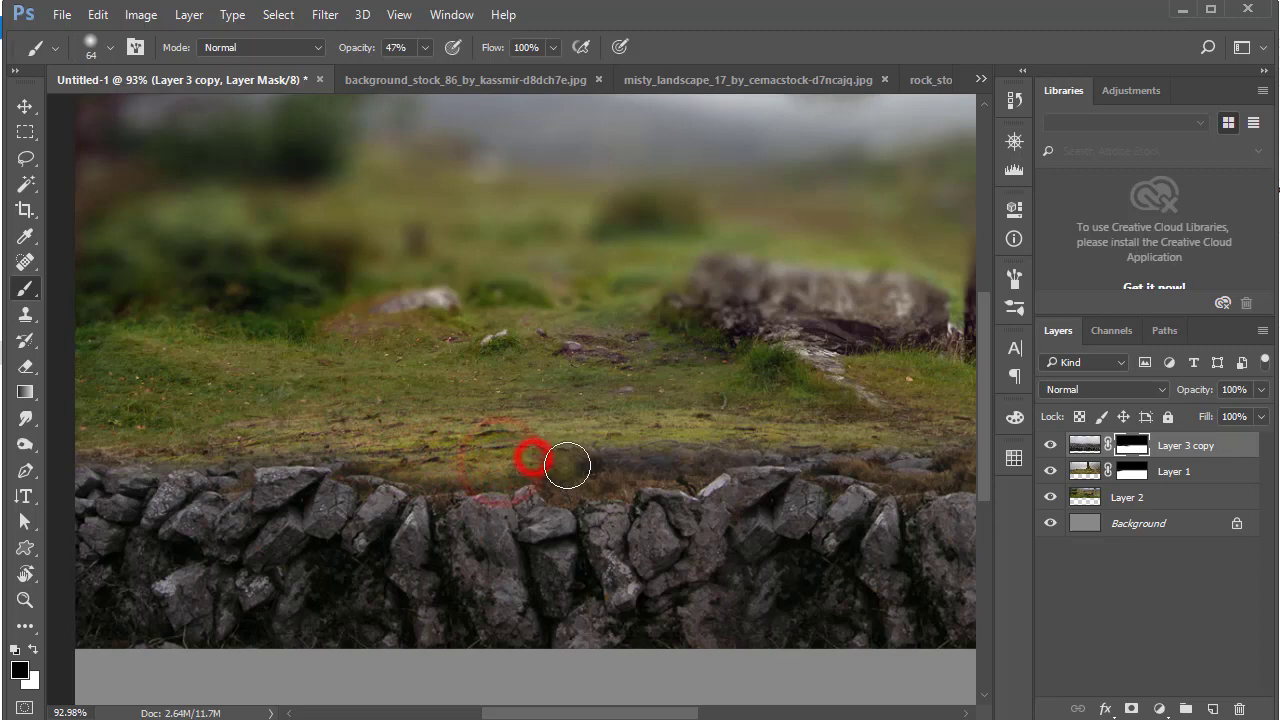
pyautogui.click(570, 462)
pyautogui.click(638, 462)
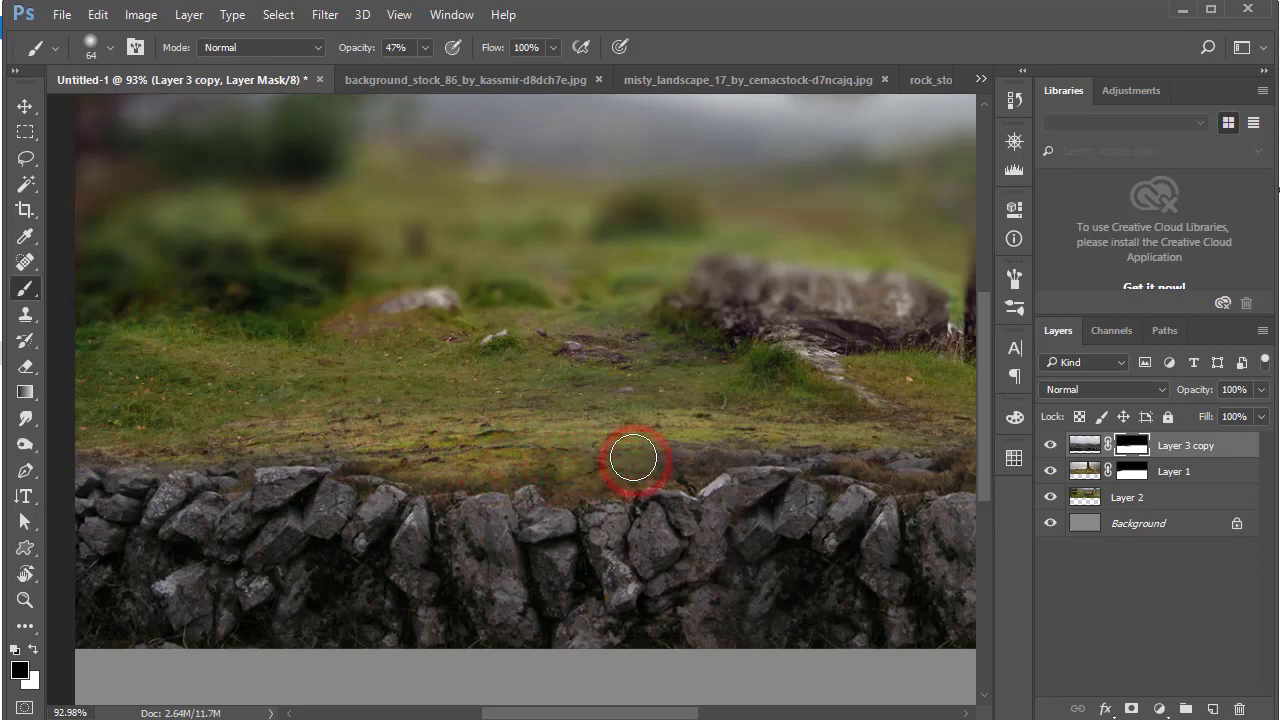
pyautogui.click(634, 457)
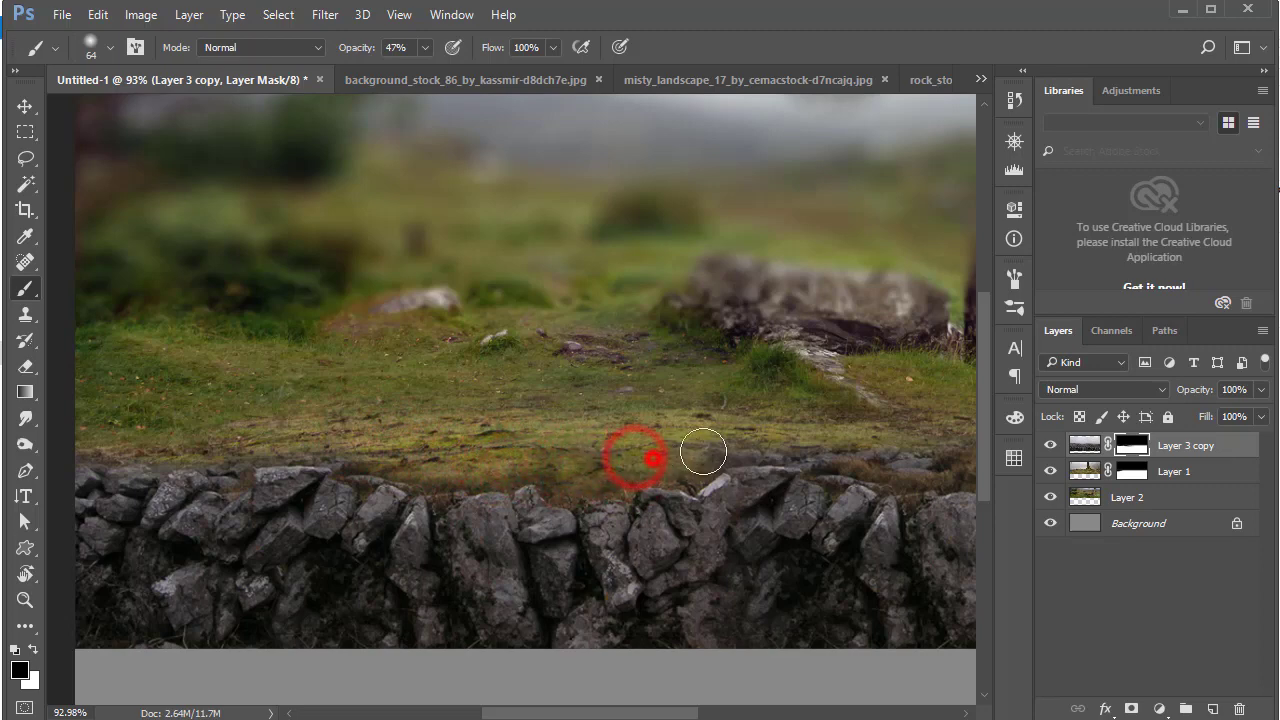
pyautogui.click(654, 451)
pyautogui.click(600, 452)
pyautogui.click(349, 432)
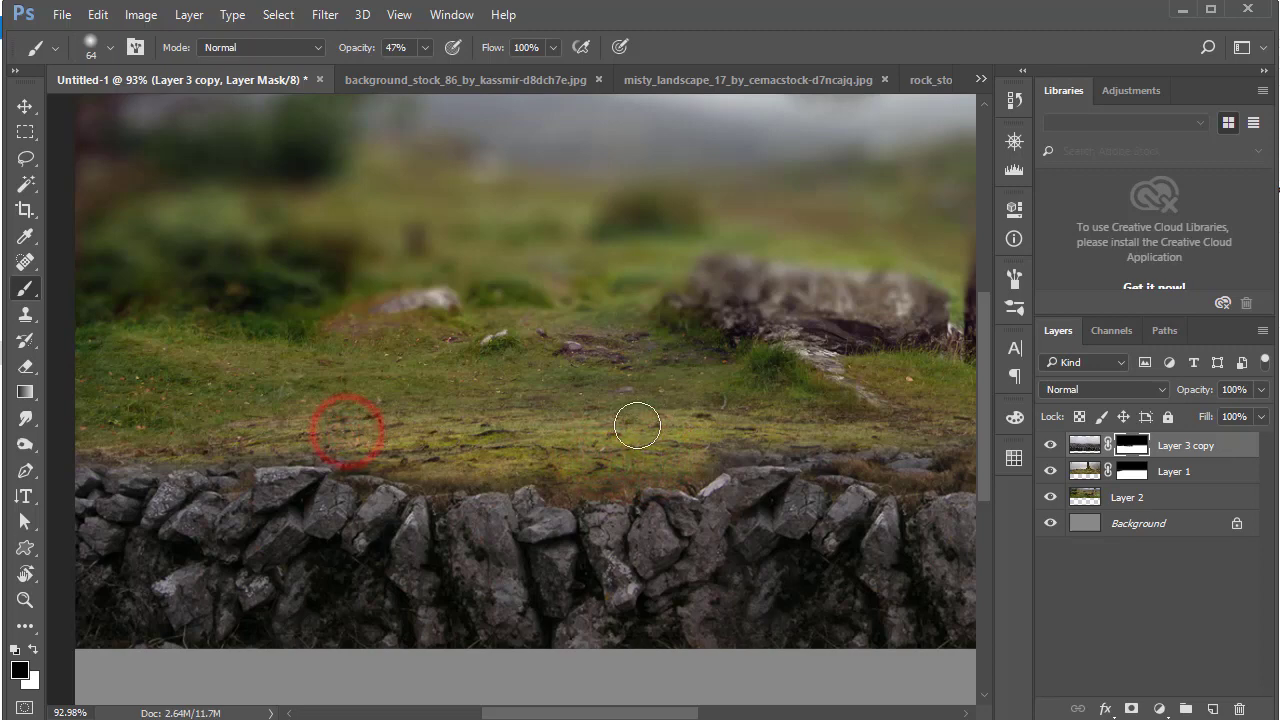
# Blend the grass edge along the centre and right of the wall, panning along it
pyautogui.click(640, 443)
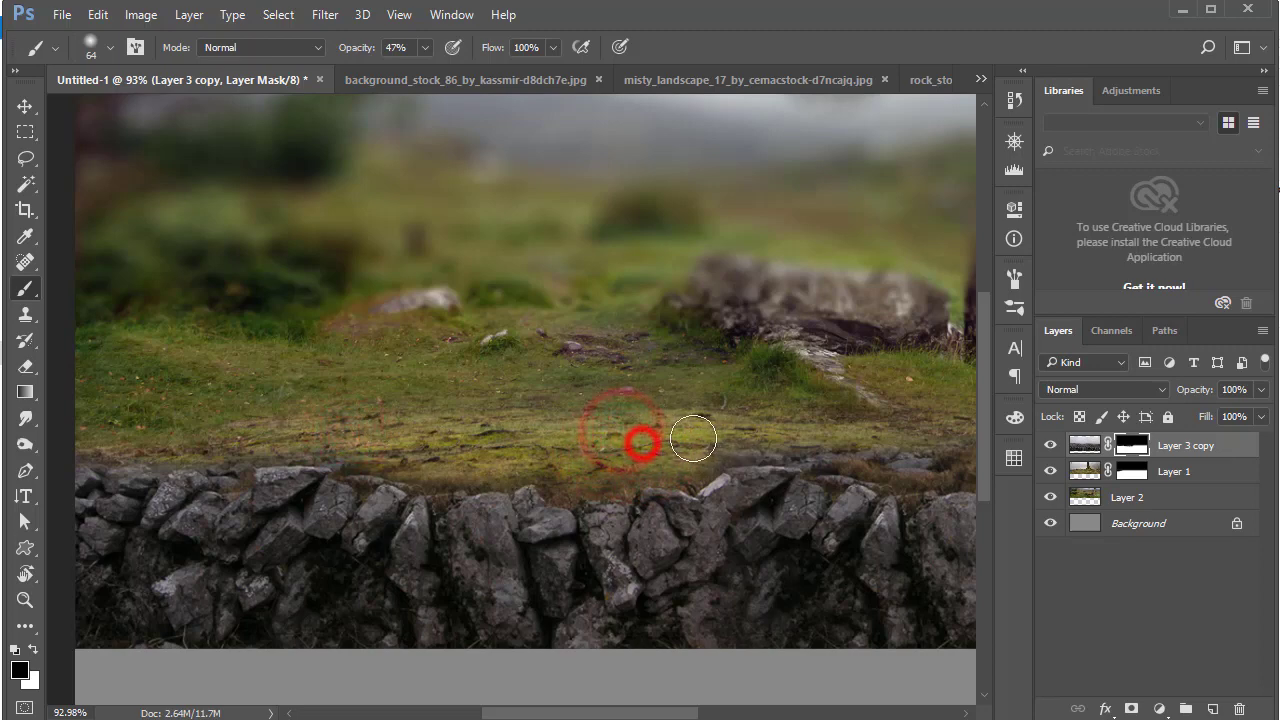
pyautogui.click(705, 442)
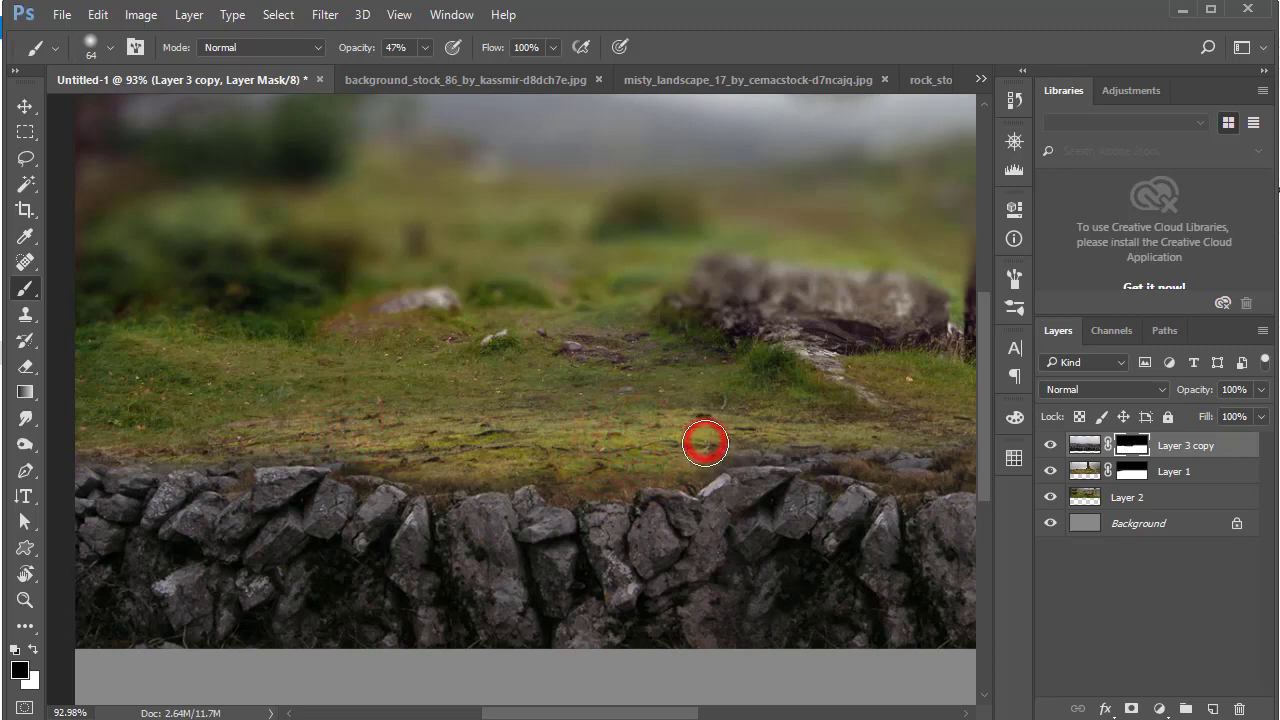
pyautogui.click(670, 458)
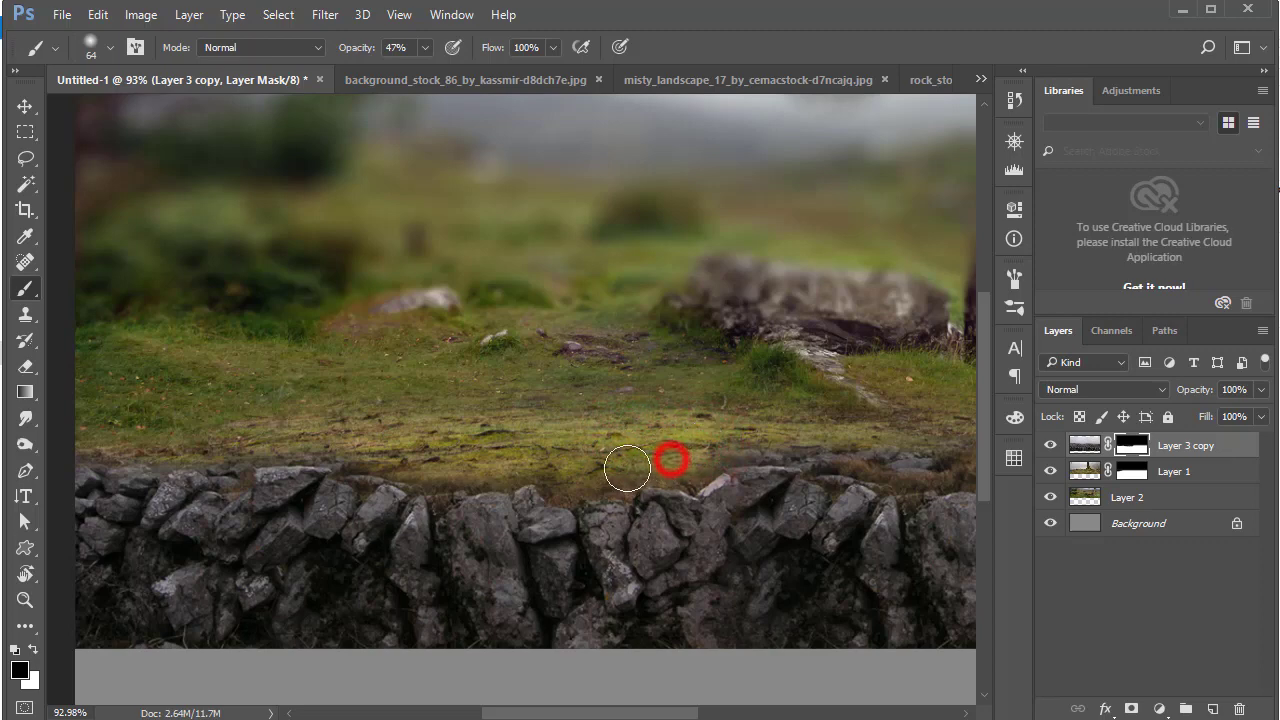
pyautogui.click(566, 470)
pyautogui.click(376, 449)
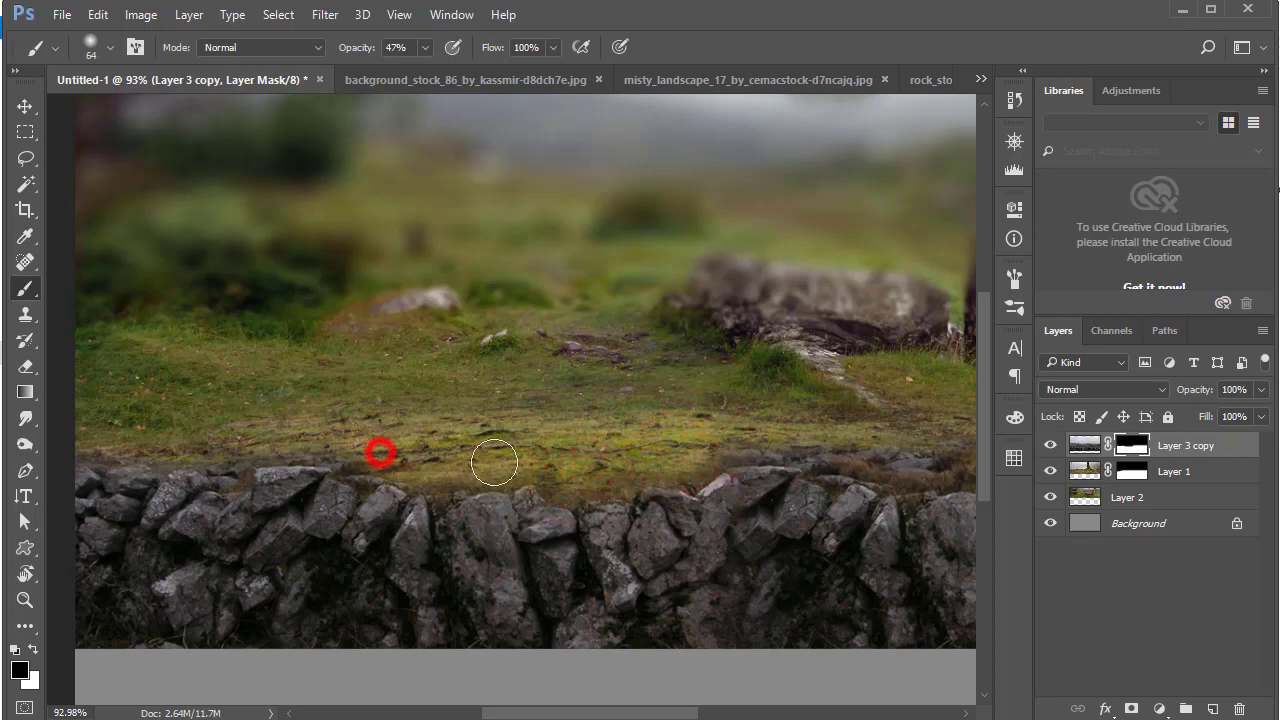
pyautogui.moveTo(728, 447); pyautogui.dragTo(527, 448)
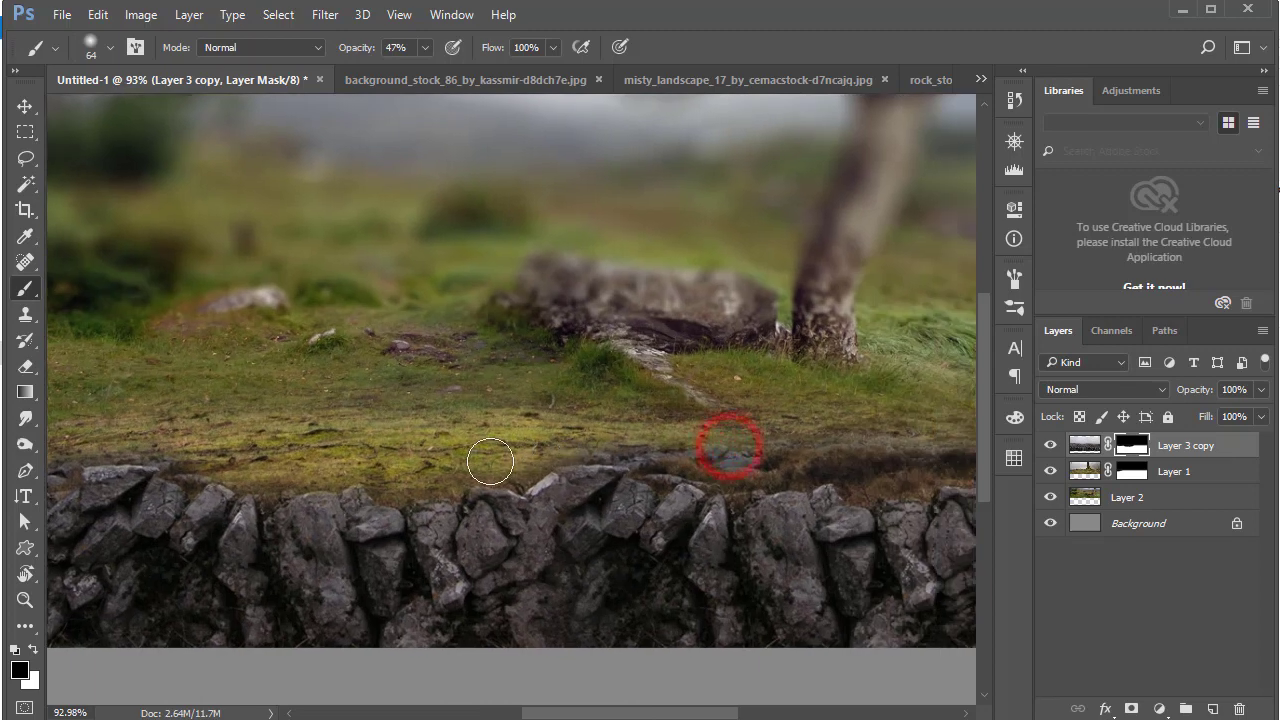
pyautogui.click(491, 457)
pyautogui.click(784, 461)
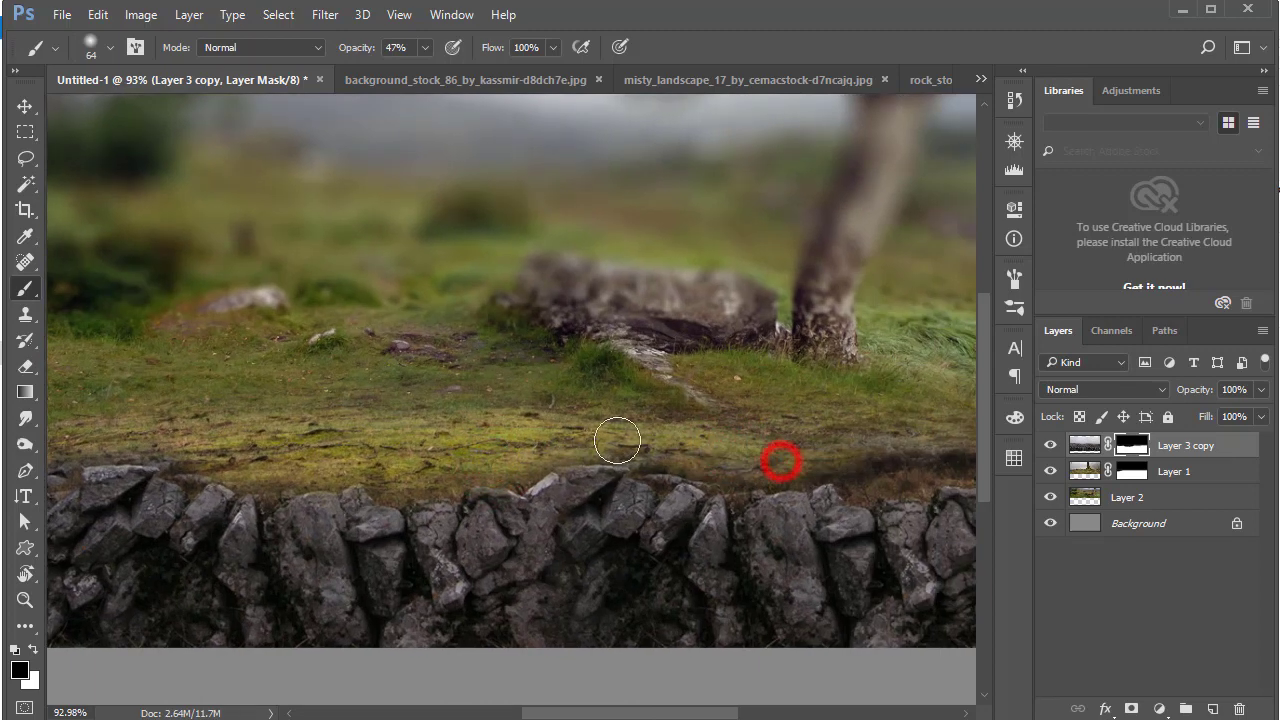
pyautogui.click(668, 446)
pyautogui.click(560, 433)
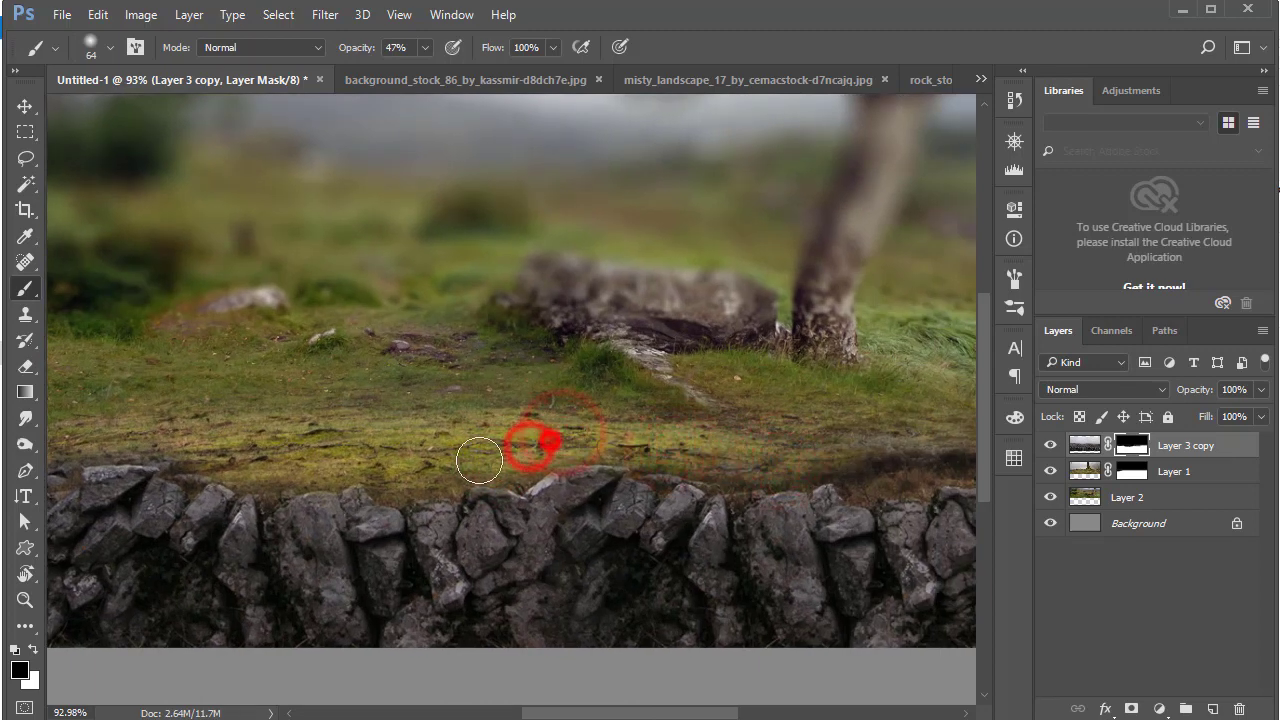
pyautogui.moveTo(646, 446); pyautogui.dragTo(505, 450)
pyautogui.click(541, 451)
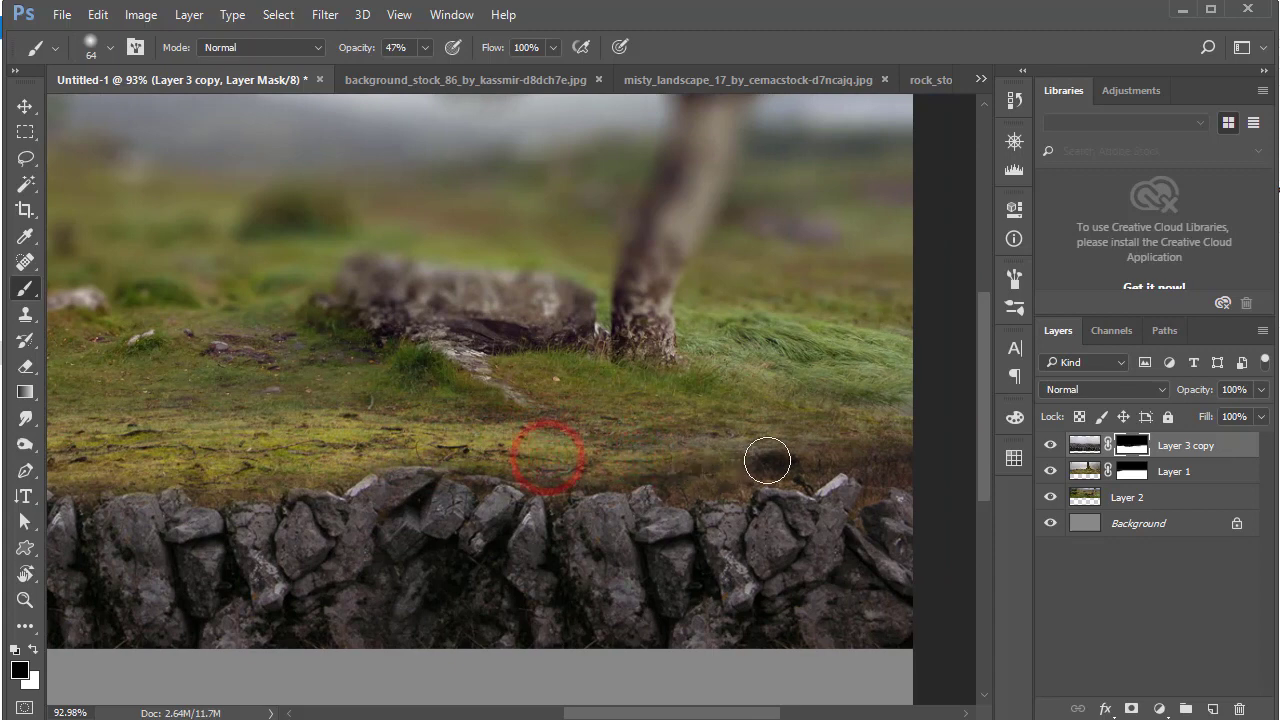
pyautogui.click(858, 443)
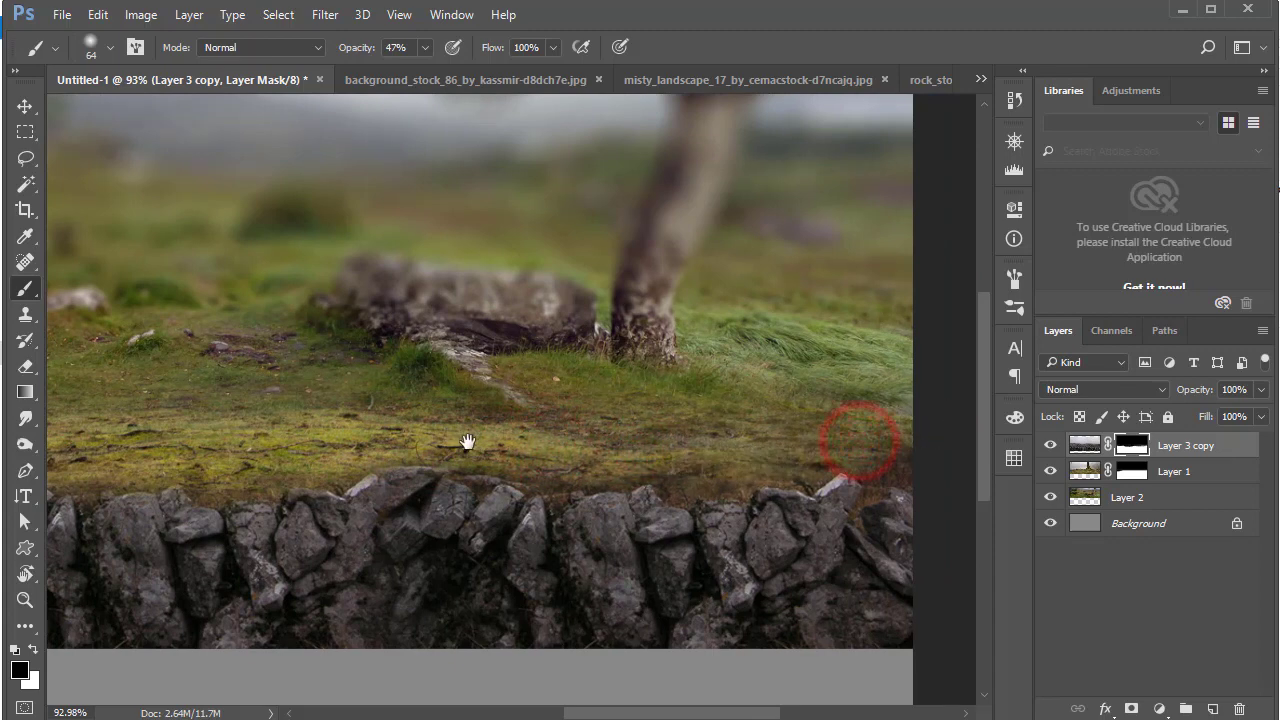
pyautogui.moveTo(466, 443); pyautogui.dragTo(706, 443)
pyautogui.click(607, 440)
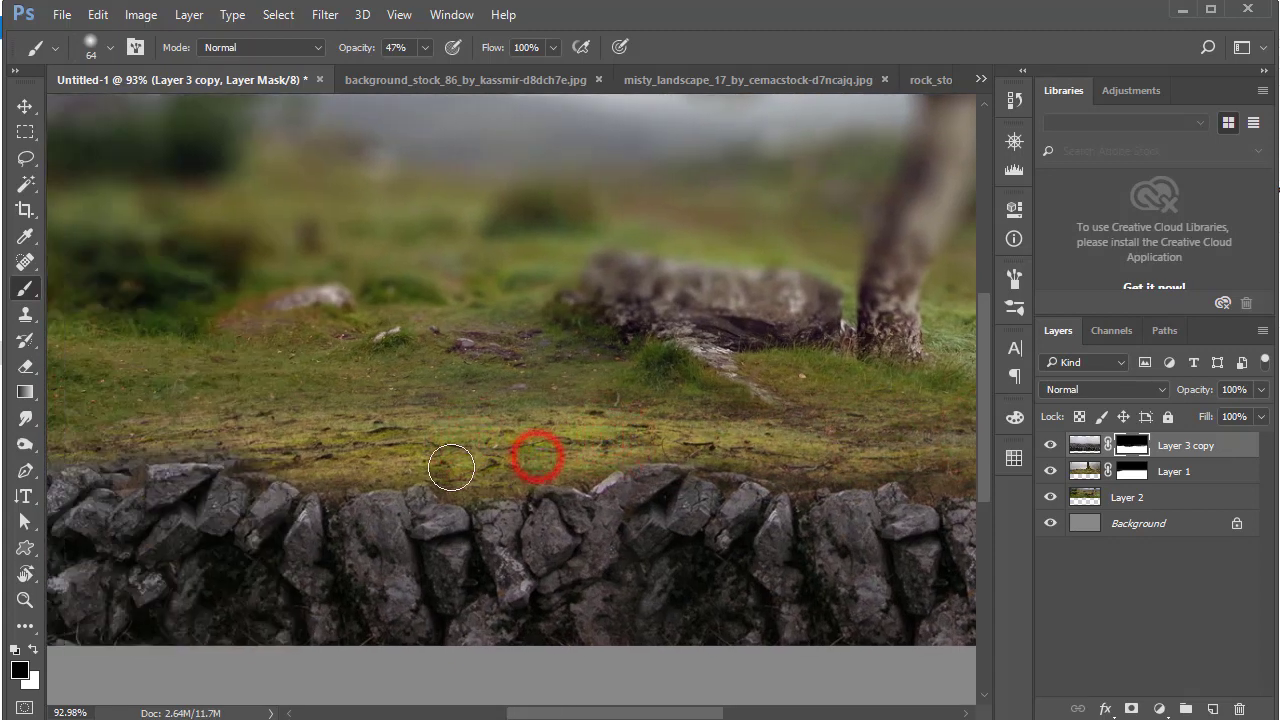
pyautogui.moveTo(527, 452); pyautogui.dragTo(328, 469)
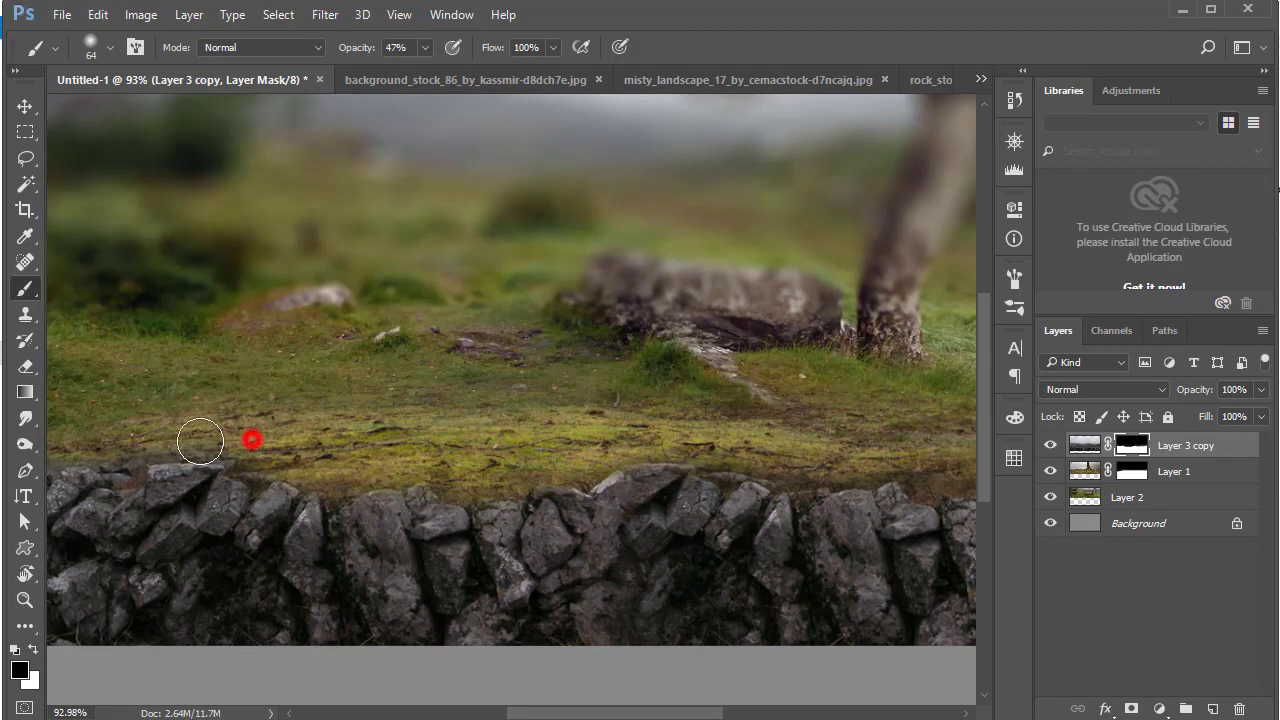
pyautogui.moveTo(196, 438)
pyautogui.mouseDown()
pyautogui.moveTo(457, 447)
pyautogui.moveTo(154, 437)
pyautogui.mouseUp()
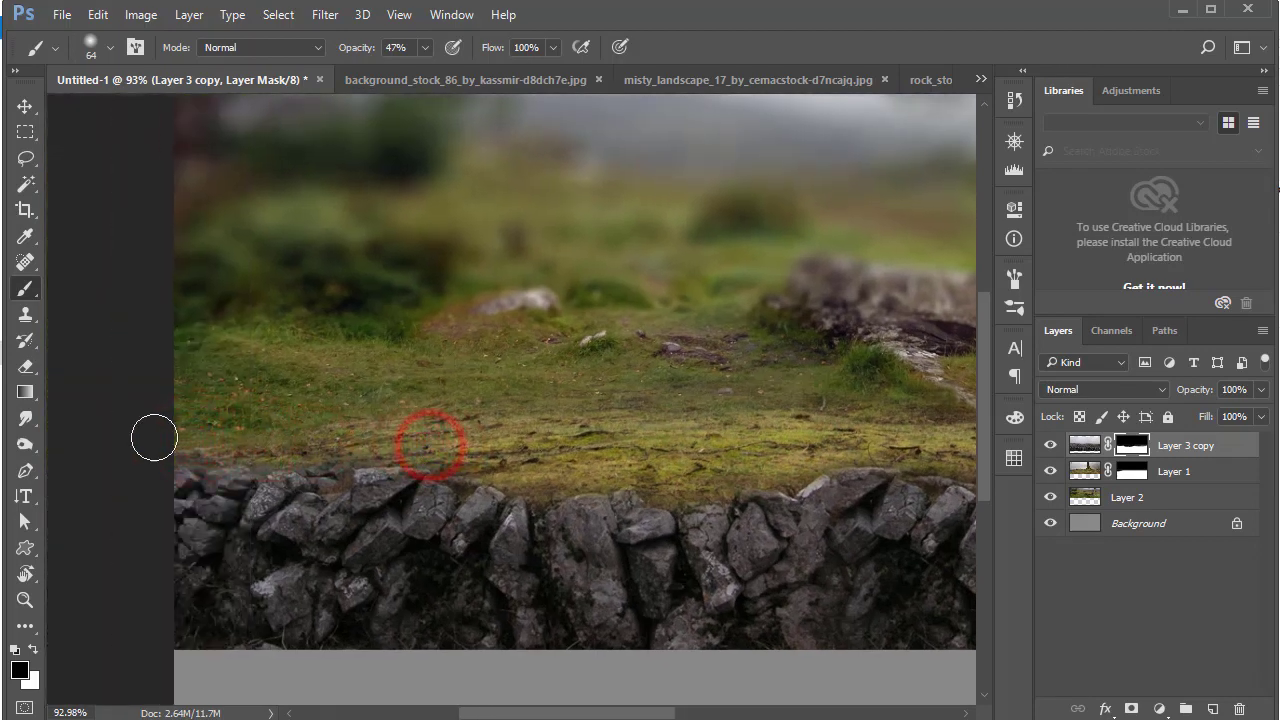
pyautogui.moveTo(335, 443); pyautogui.dragTo(250, 445)
pyautogui.moveTo(606, 451); pyautogui.dragTo(414, 449)
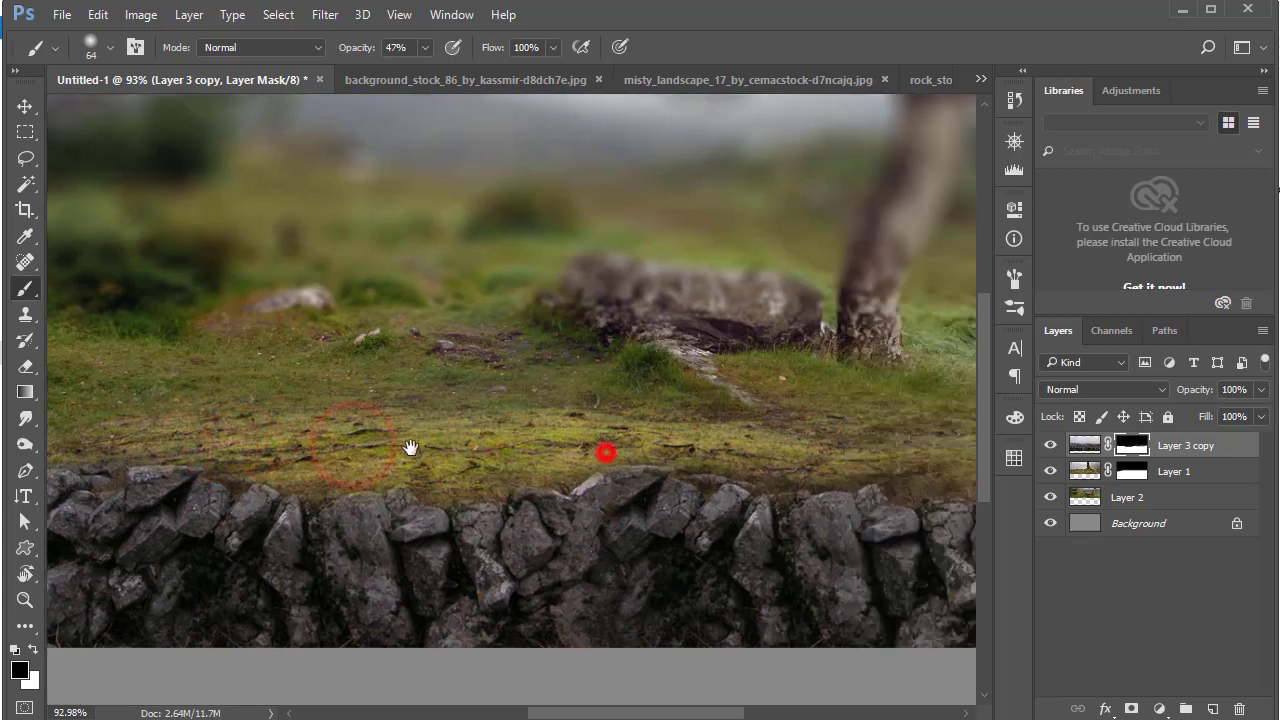
pyautogui.moveTo(750, 445); pyautogui.dragTo(598, 440)
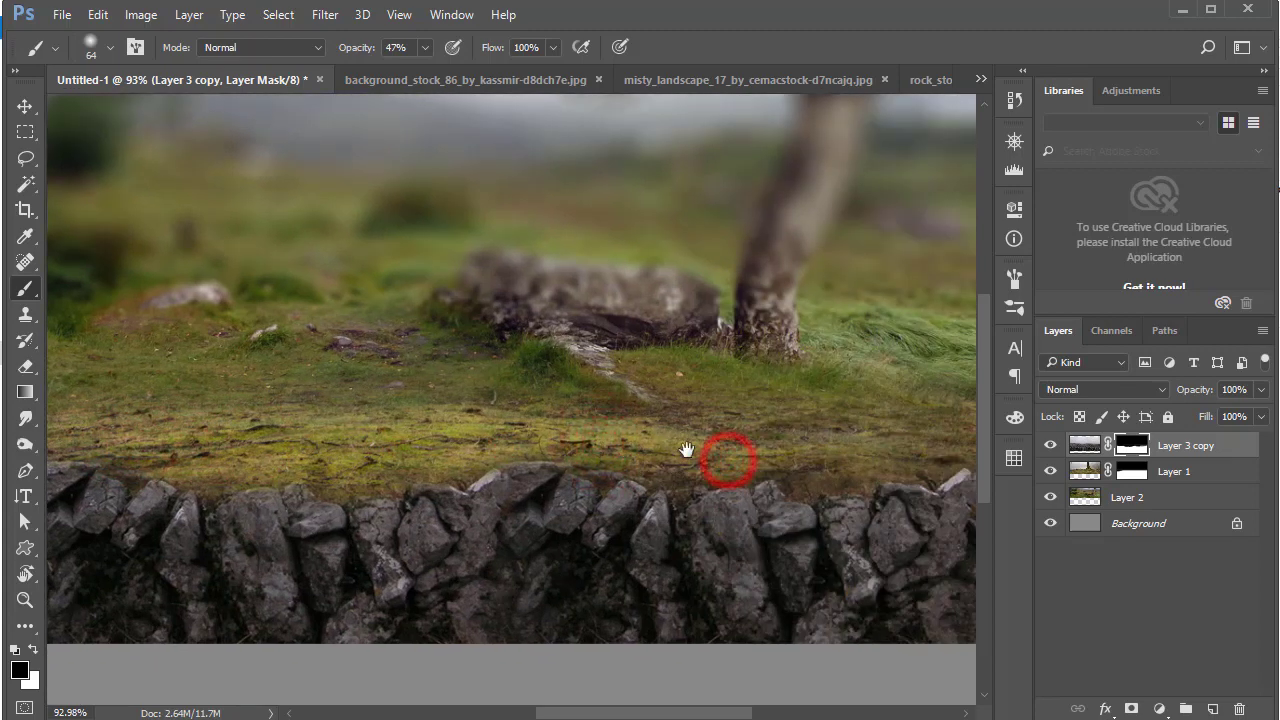
pyautogui.moveTo(682, 452)
pyautogui.mouseDown()
pyautogui.moveTo(464, 456)
pyautogui.moveTo(747, 460)
pyautogui.mouseUp()
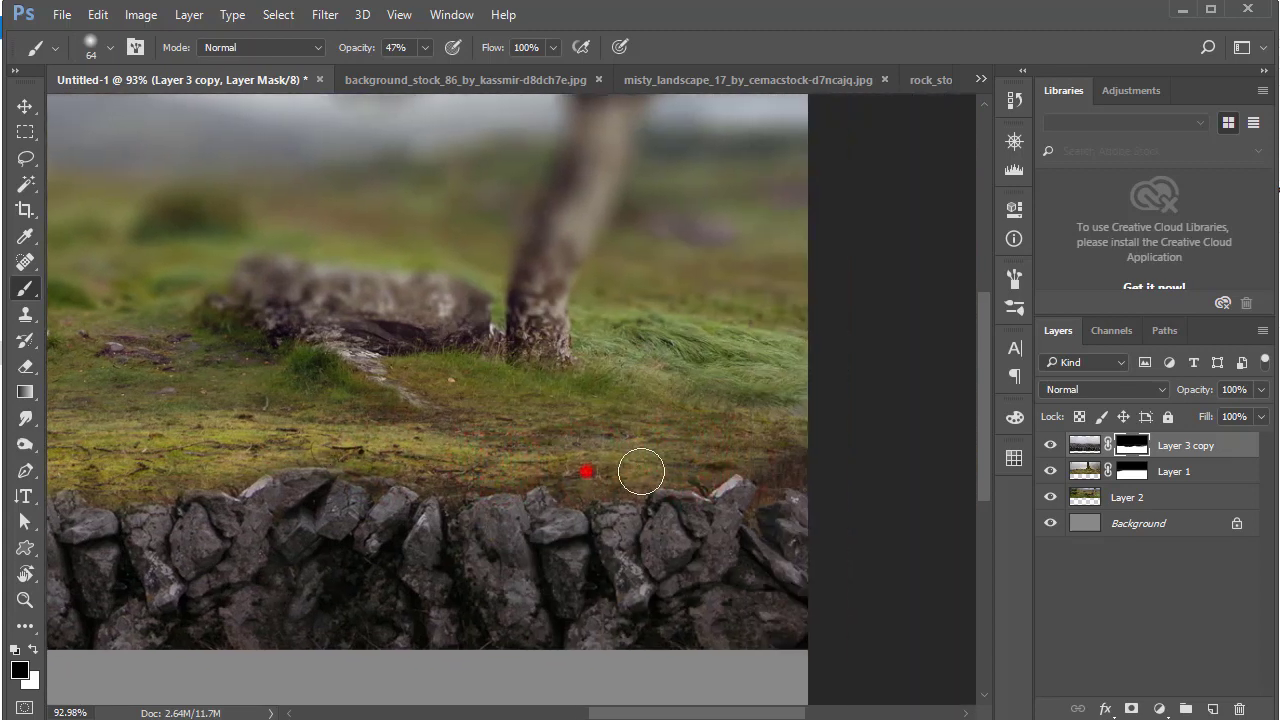
# Zoom out to 50% and add a new empty Layer 3 on top
pyautogui.keyDown('alt'); pyautogui.click(530, 408); pyautogui.keyUp('alt')
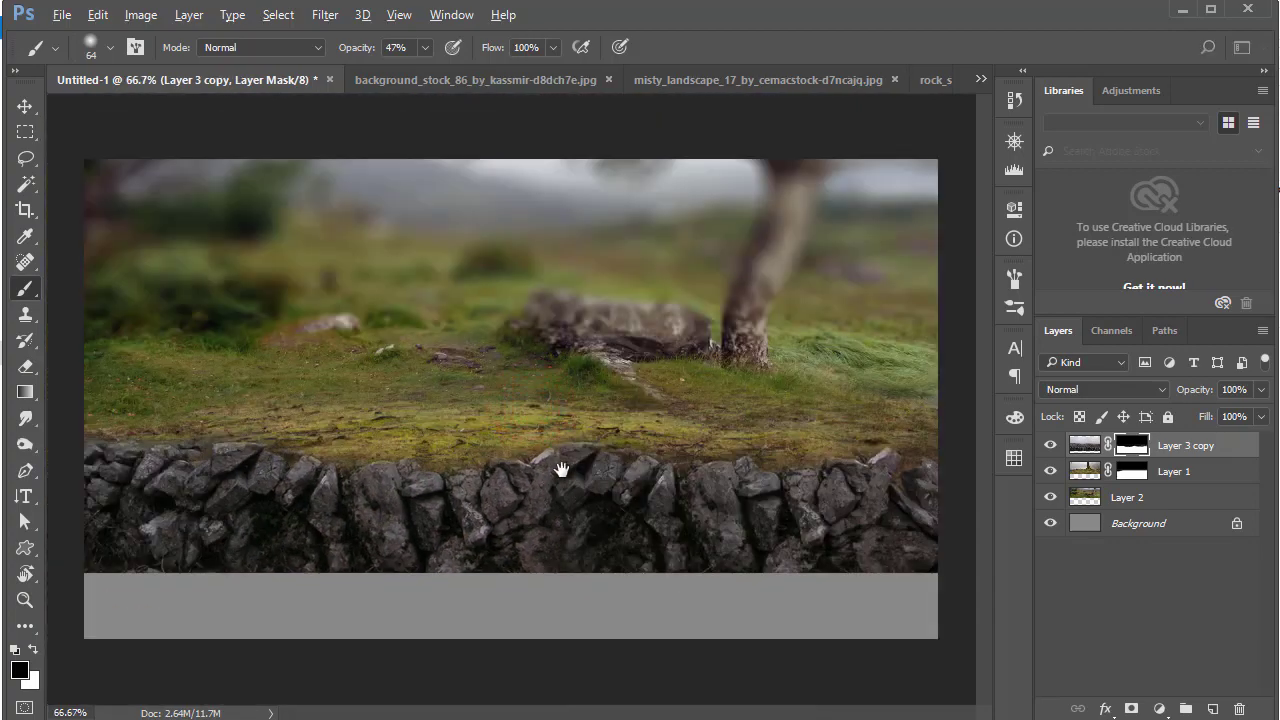
pyautogui.keyDown('alt'); pyautogui.click(561, 470); pyautogui.keyUp('alt')
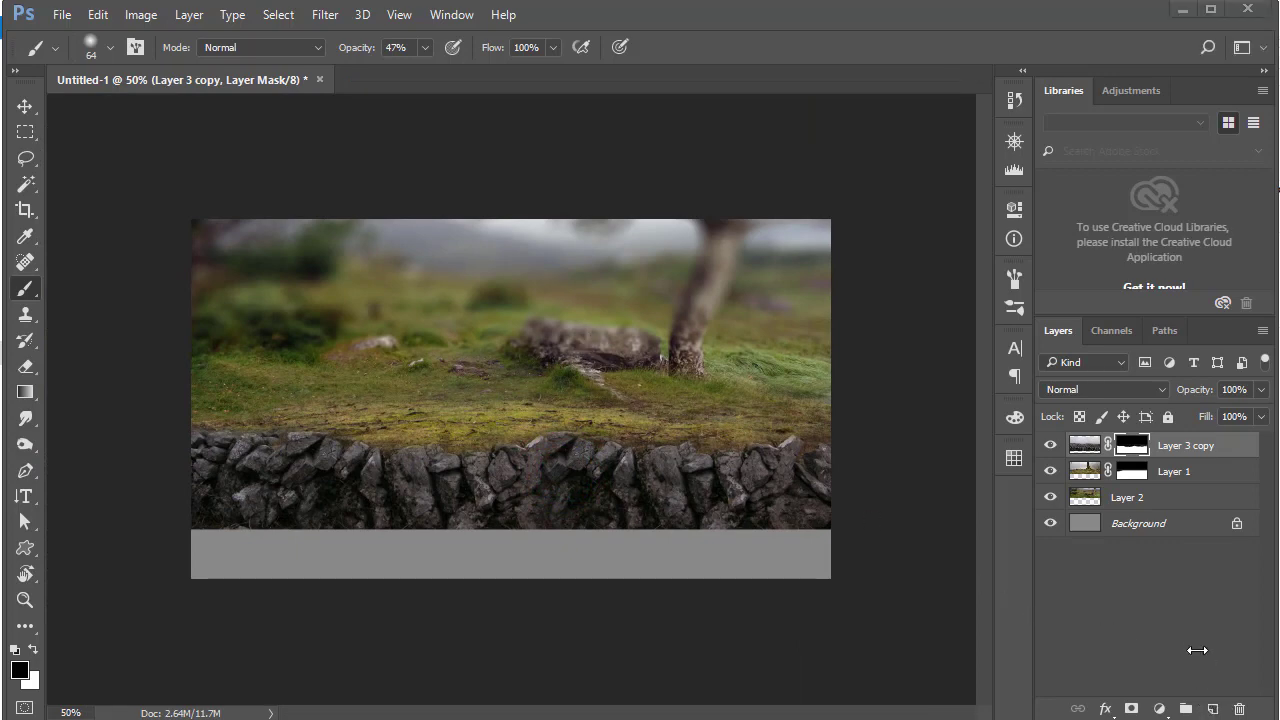
pyautogui.click(1212, 709)
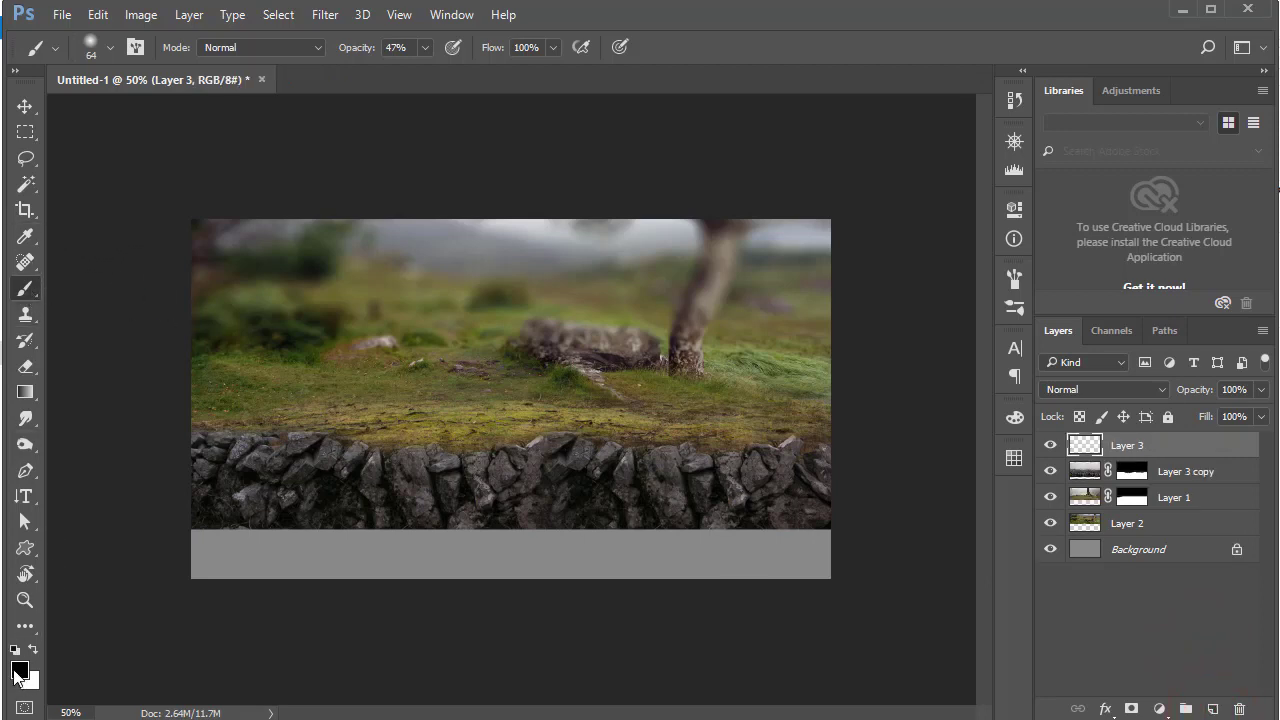
# Set the foreground colour to dark olive #3b3d09
pyautogui.click(17, 671)
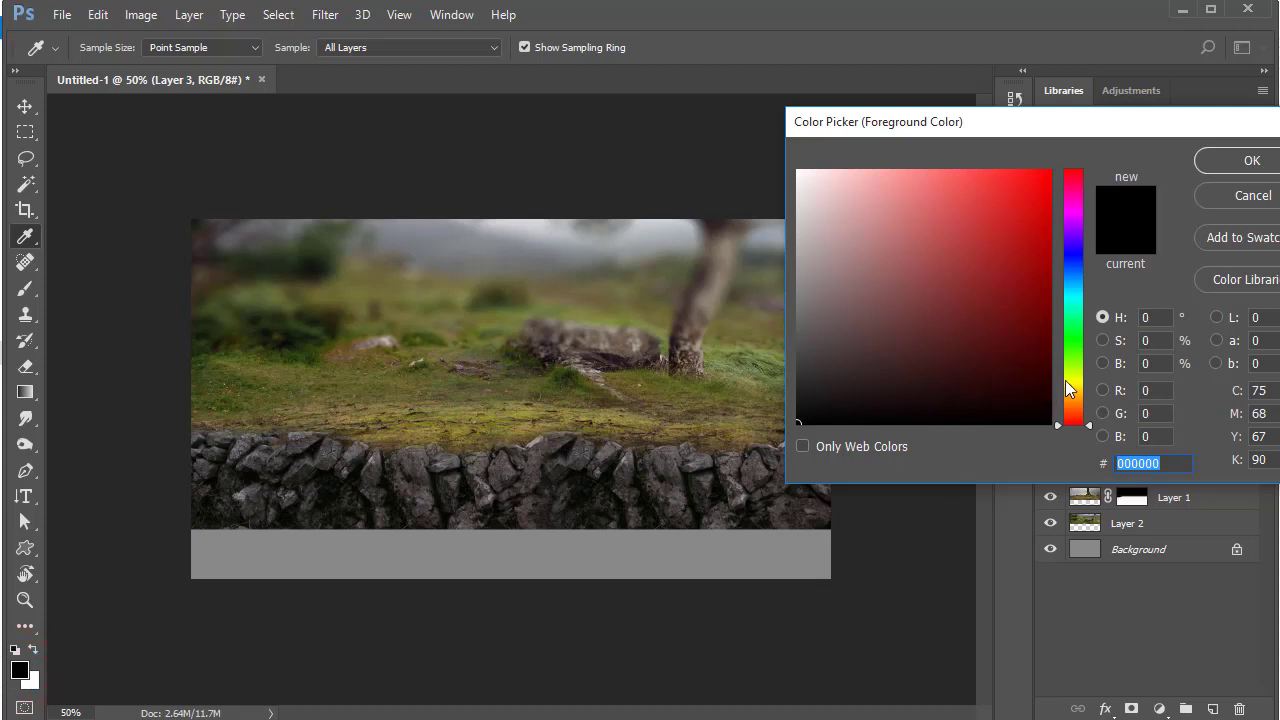
pyautogui.click(1071, 383)
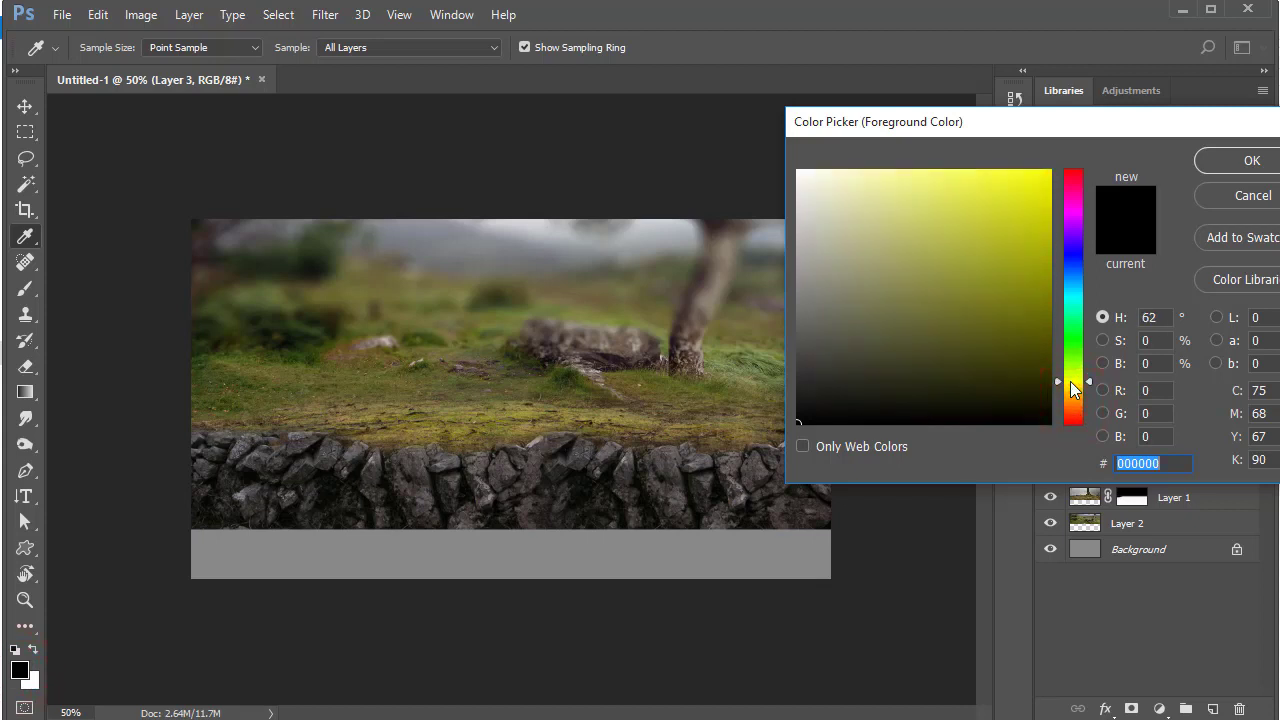
pyautogui.moveTo(1023, 374); pyautogui.dragTo(1013, 371)
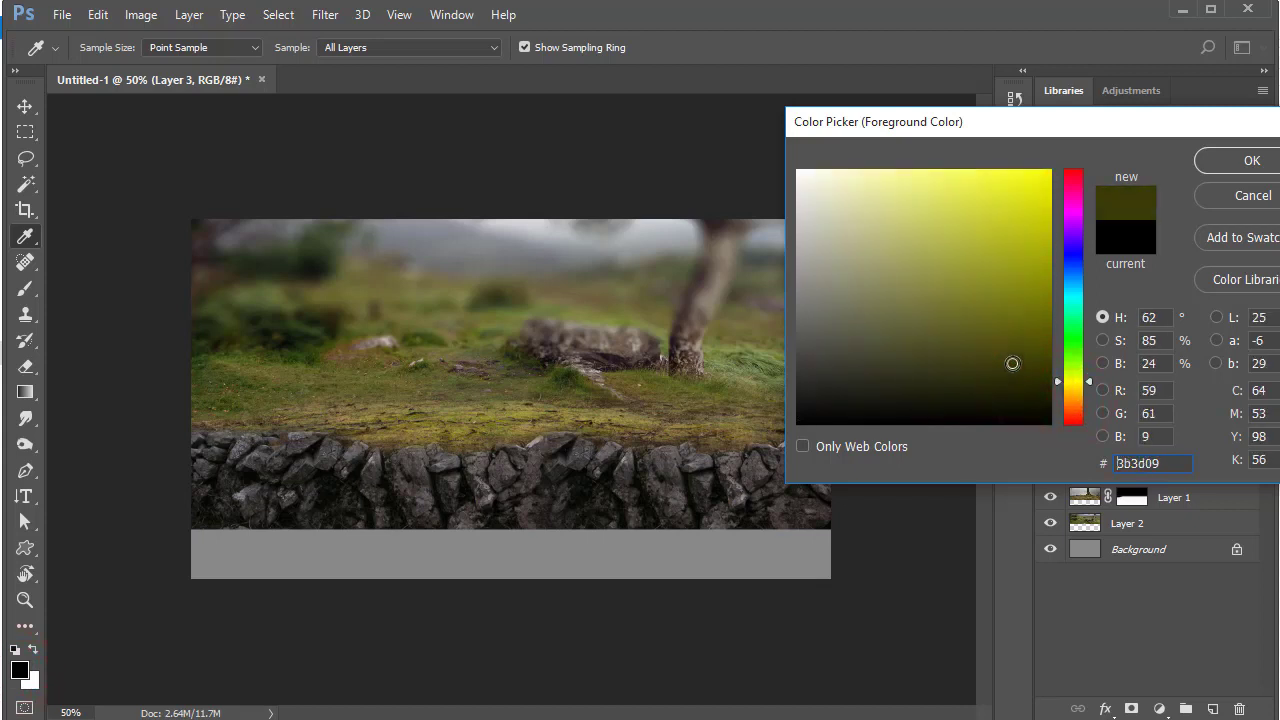
pyautogui.click(1211, 170)
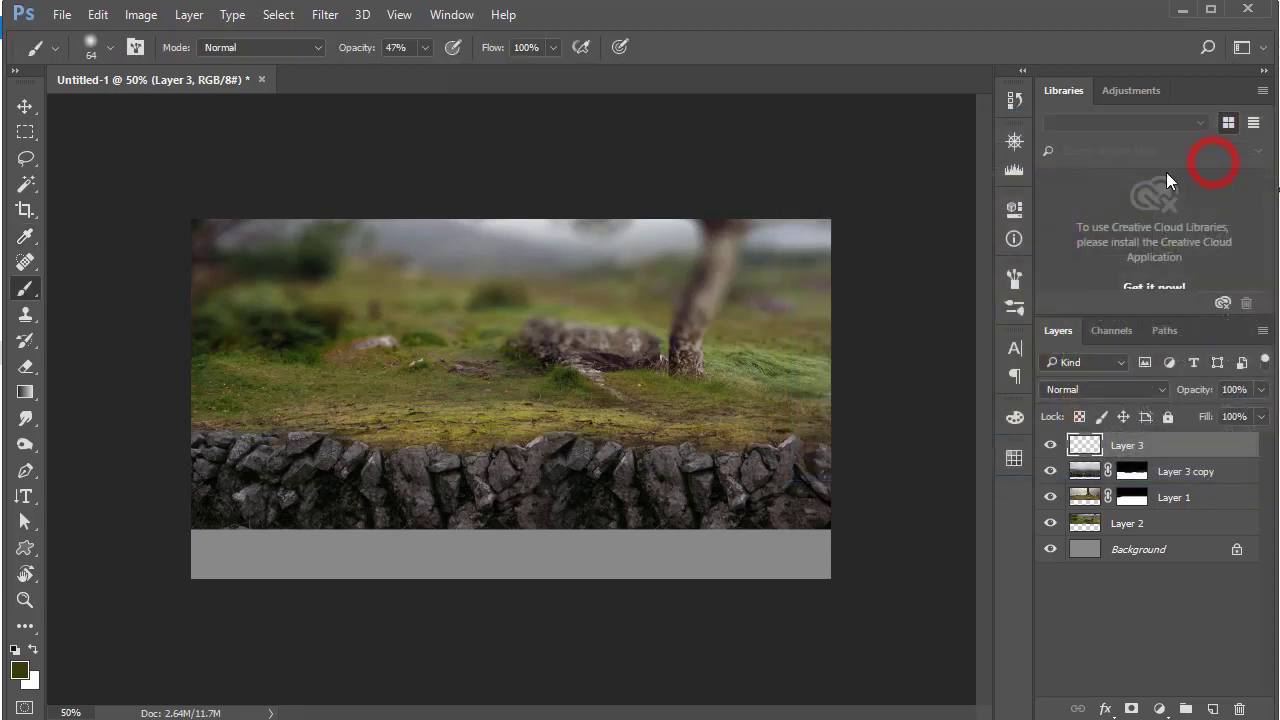
# Paint a soft olive dab at 100% opacity on Layer 3 and set it to Linear Dodge (Add)
pyautogui.click(424, 47)
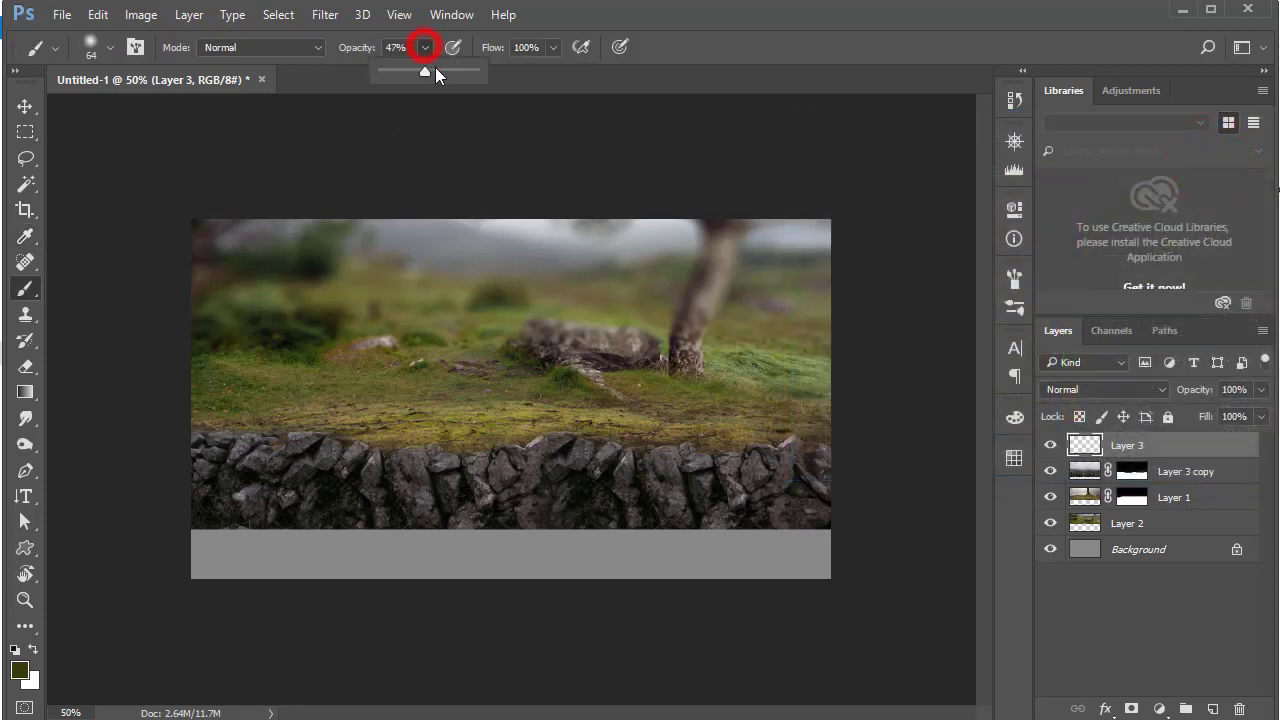
pyautogui.moveTo(435, 68); pyautogui.dragTo(491, 75)
pyautogui.rightClick(517, 274)
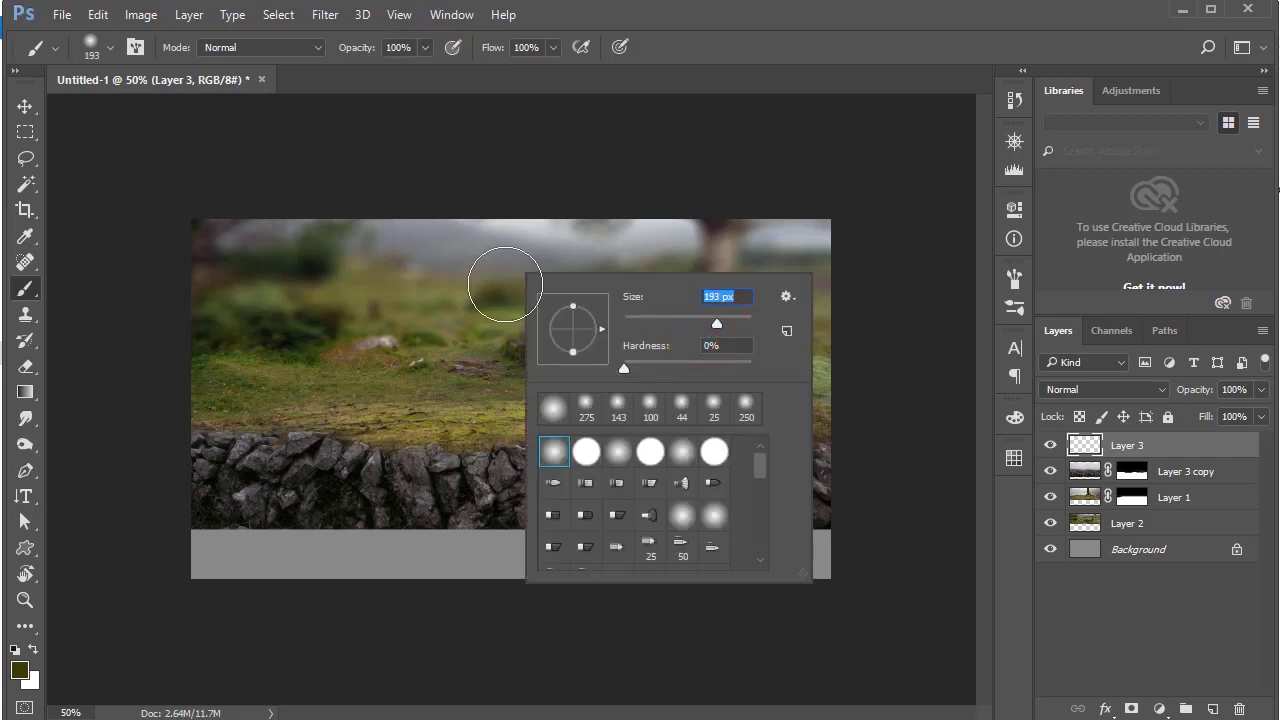
pyautogui.click(473, 299)
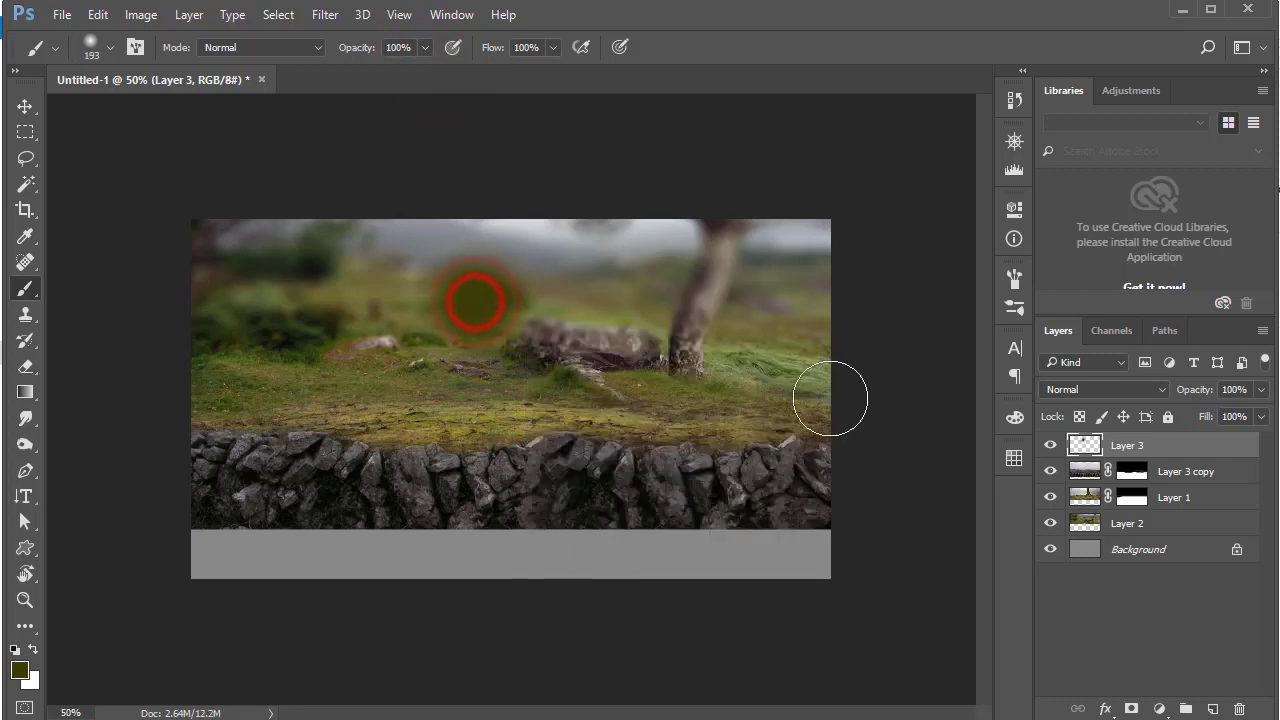
pyautogui.click(1061, 391)
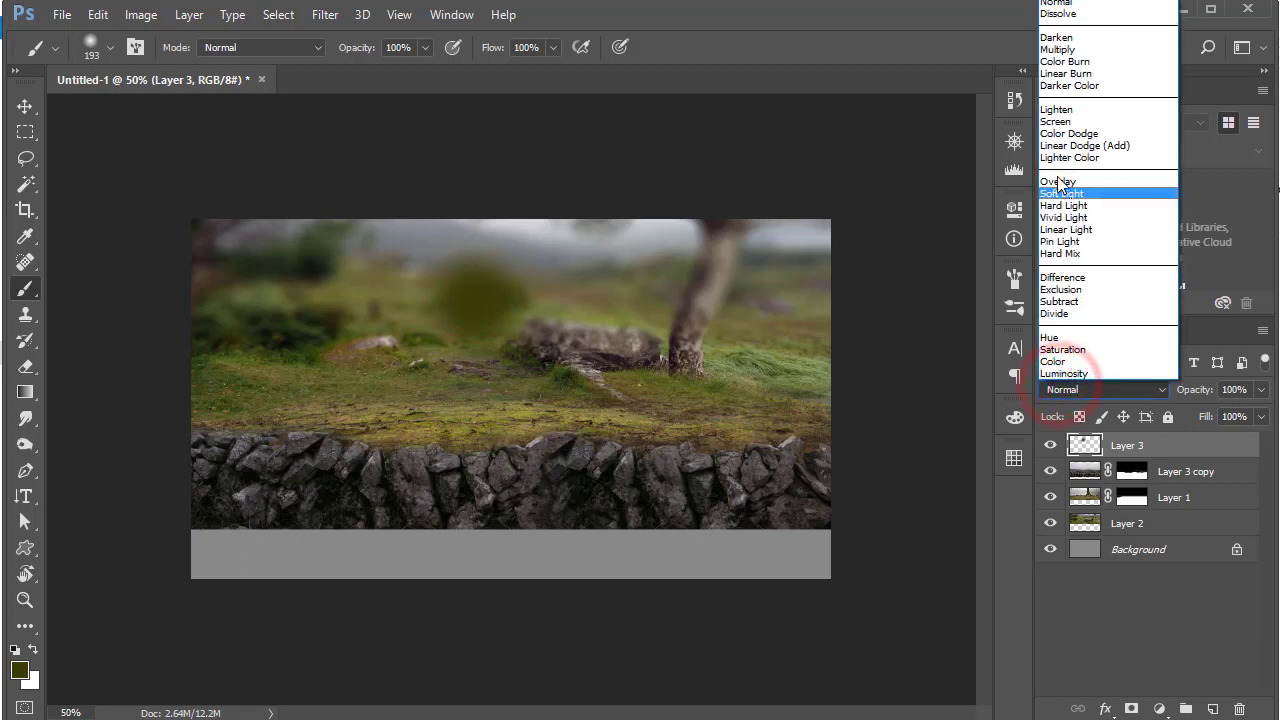
pyautogui.click(1069, 146)
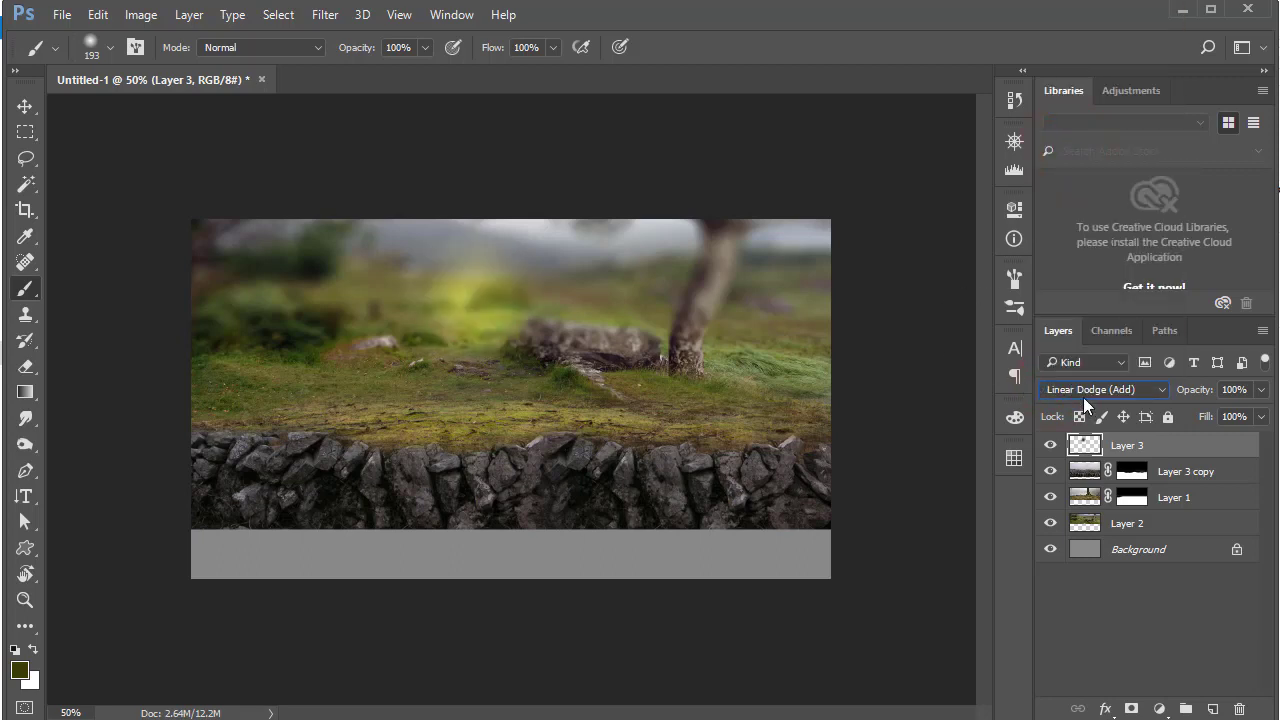
# Enlarge the Layer 3 glow and reposition it over the top centre of the image
pyautogui.scroll(1, 1082, 392)
pyautogui.scroll(-1, 1082, 392)
pyautogui.keyDown('ctrl'); pyautogui.click(498, 378); pyautogui.keyUp('ctrl')
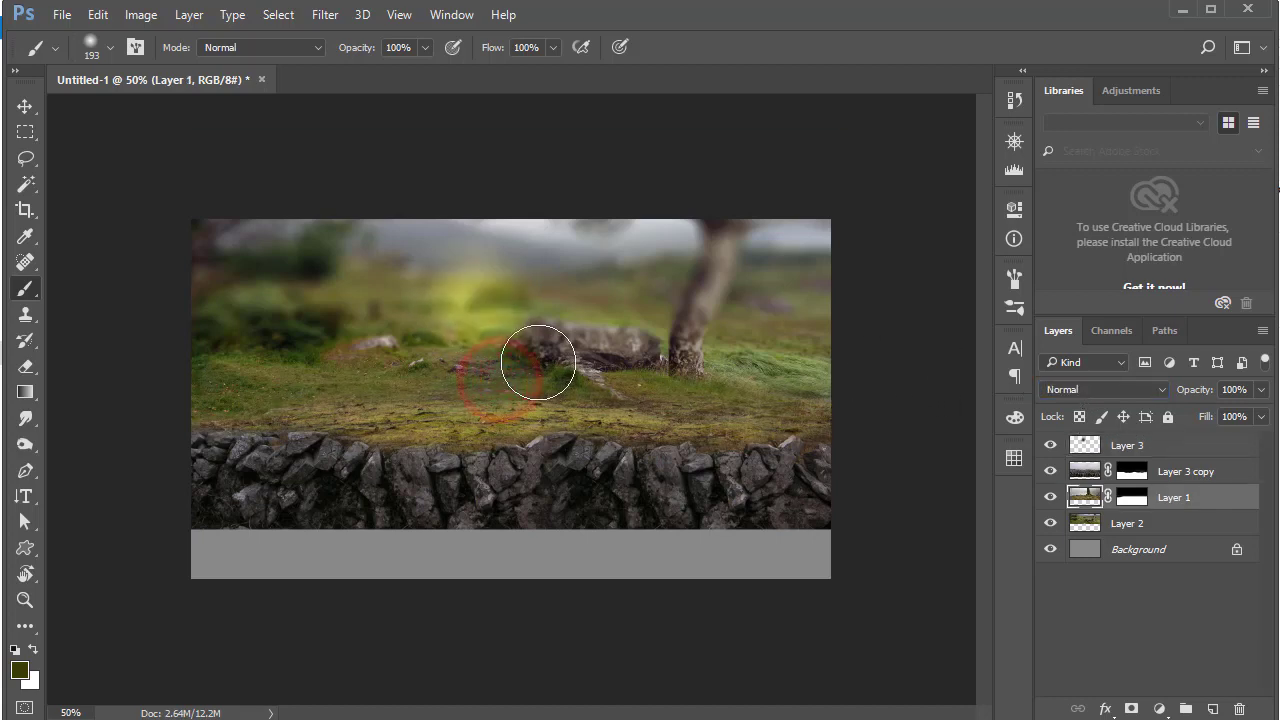
pyautogui.keyDown('ctrl'); pyautogui.rightClick(478, 313); pyautogui.keyUp('ctrl')
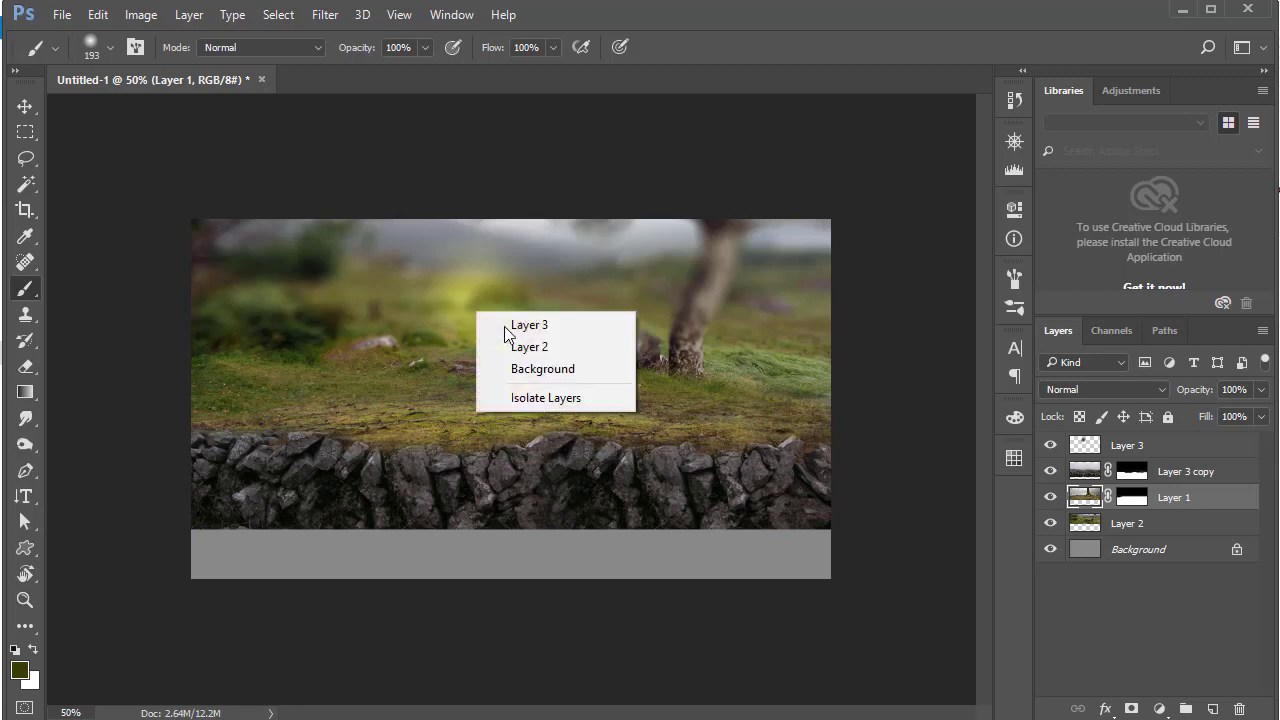
pyautogui.click(506, 326)
pyautogui.hotkey('ctrl', 't')
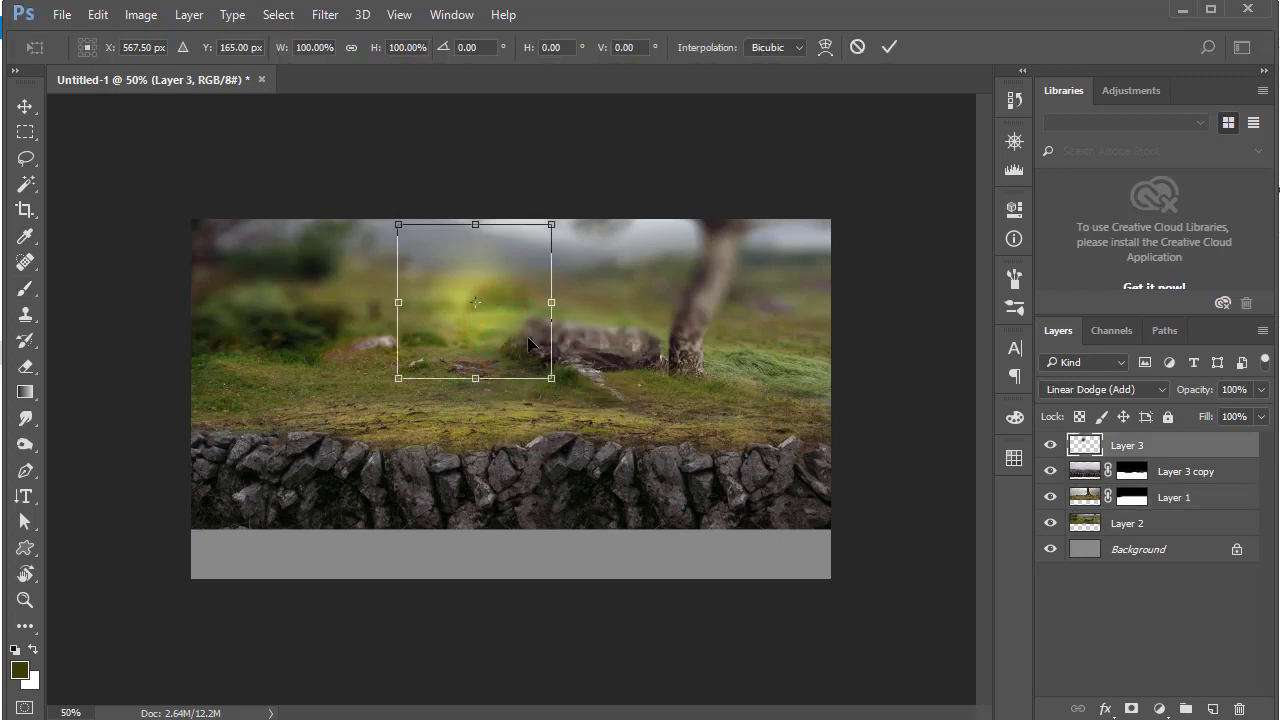
pyautogui.moveTo(529, 342)
pyautogui.mouseDown()
pyautogui.moveTo(525, 301)
pyautogui.moveTo(574, 261)
pyautogui.mouseUp()
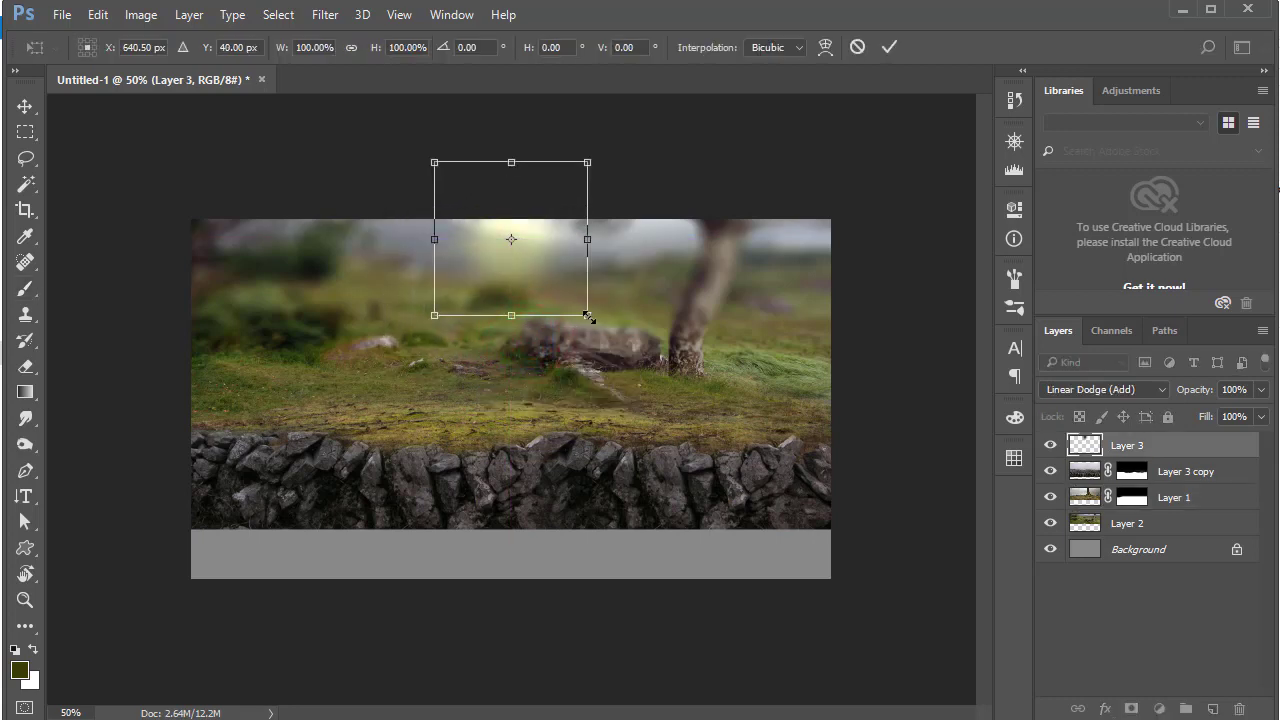
pyautogui.moveTo(588, 316)
pyautogui.mouseDown()
pyautogui.moveTo(666, 343)
pyautogui.moveTo(618, 287)
pyautogui.moveTo(556, 277)
pyautogui.mouseUp()
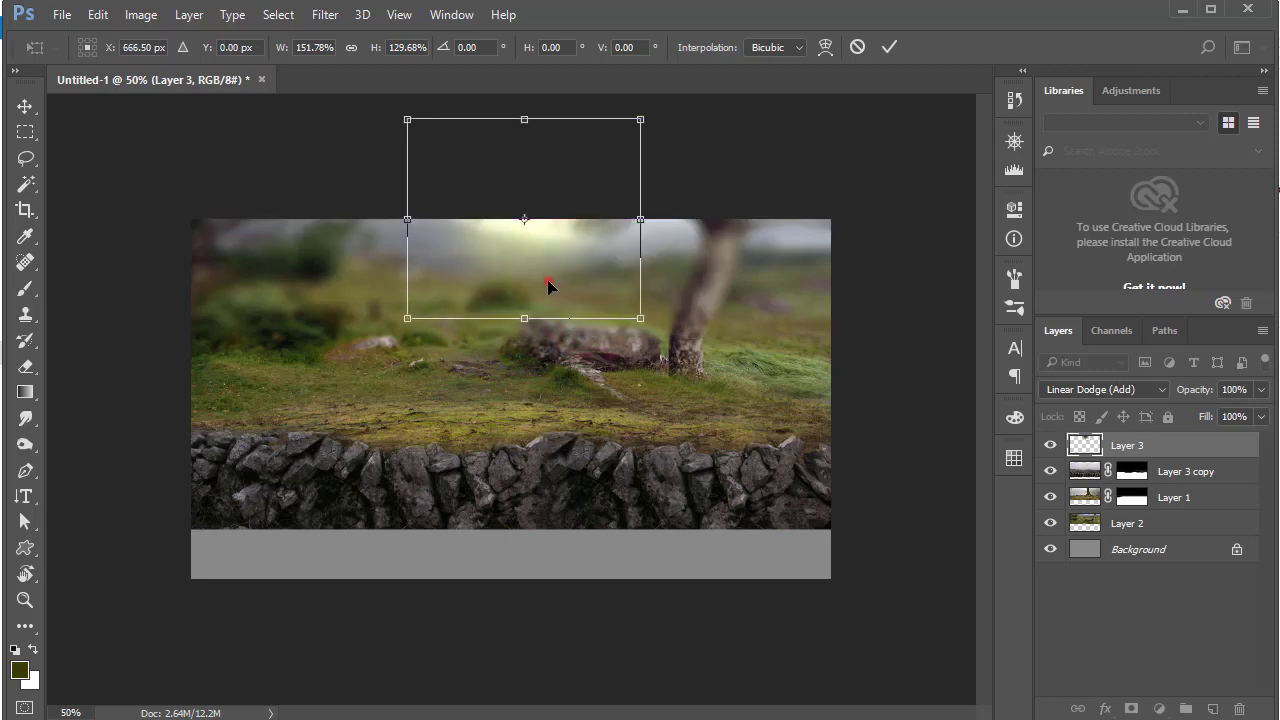
pyautogui.click(548, 286)
pyautogui.moveTo(634, 316); pyautogui.dragTo(737, 366)
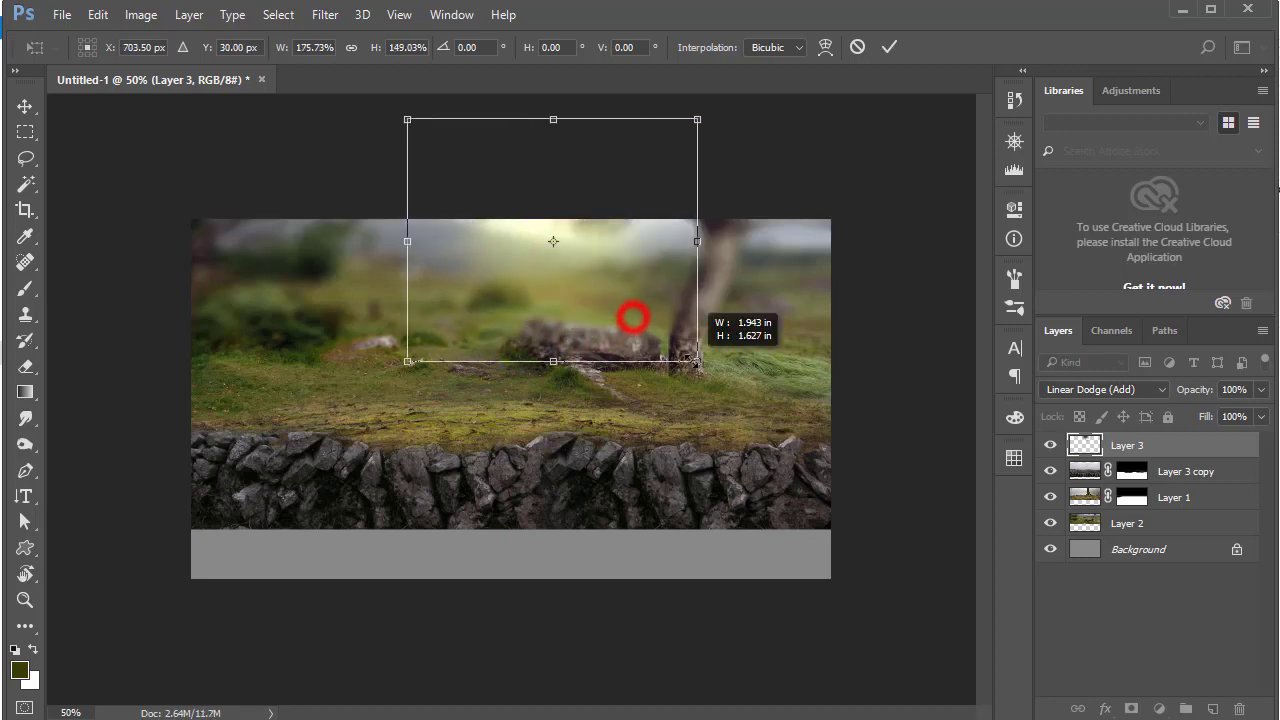
pyautogui.moveTo(620, 324); pyautogui.dragTo(580, 297)
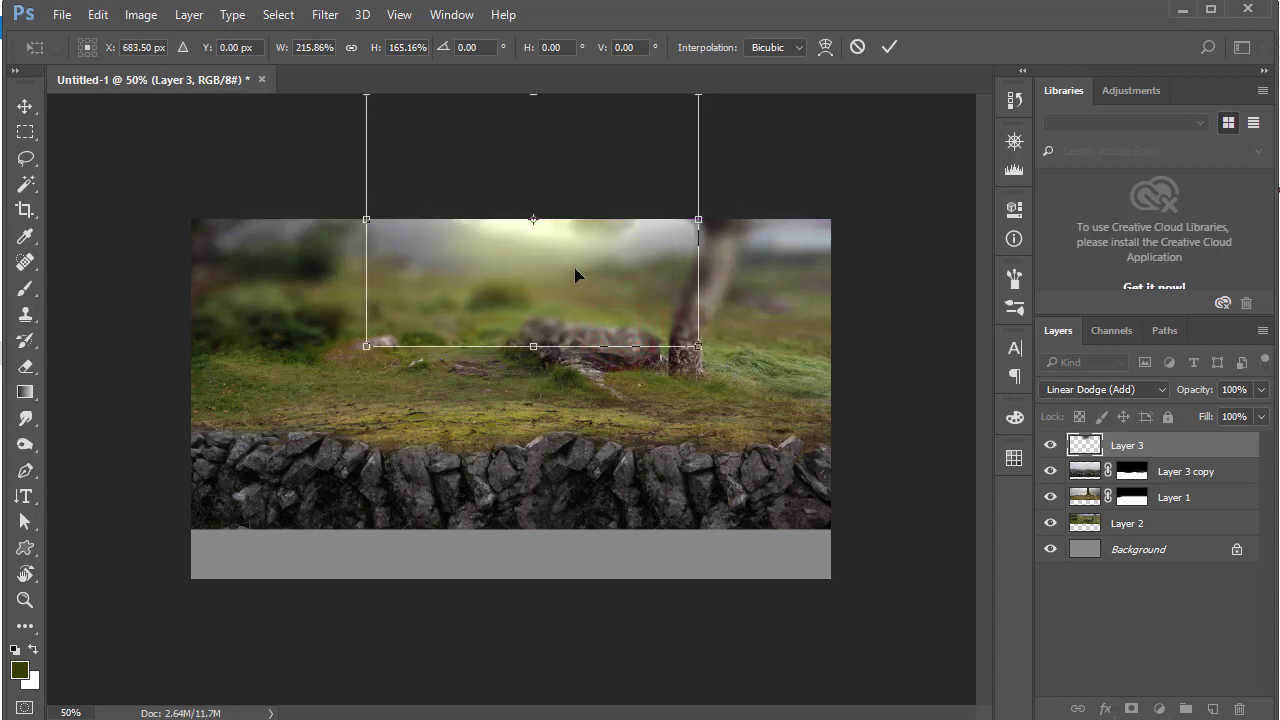
pyautogui.click(887, 50)
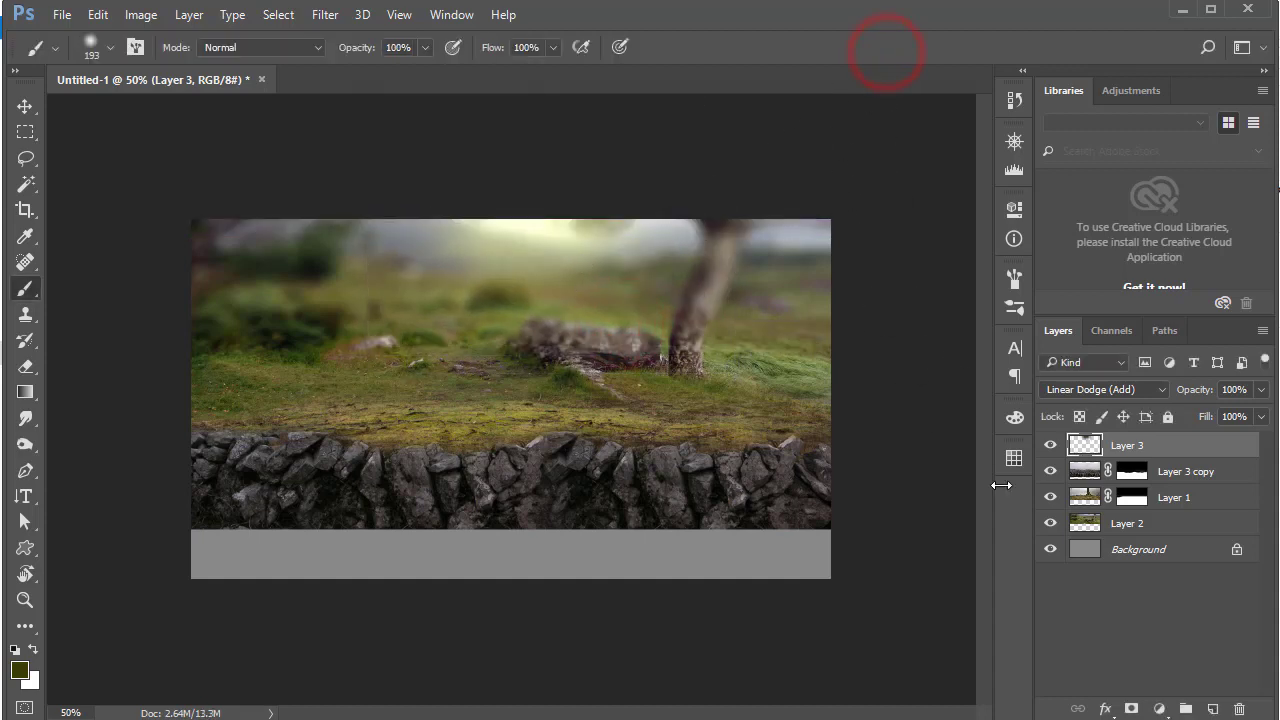
# Add Layer 4 and set the foreground colour to dark brown
pyautogui.click(1211, 708)
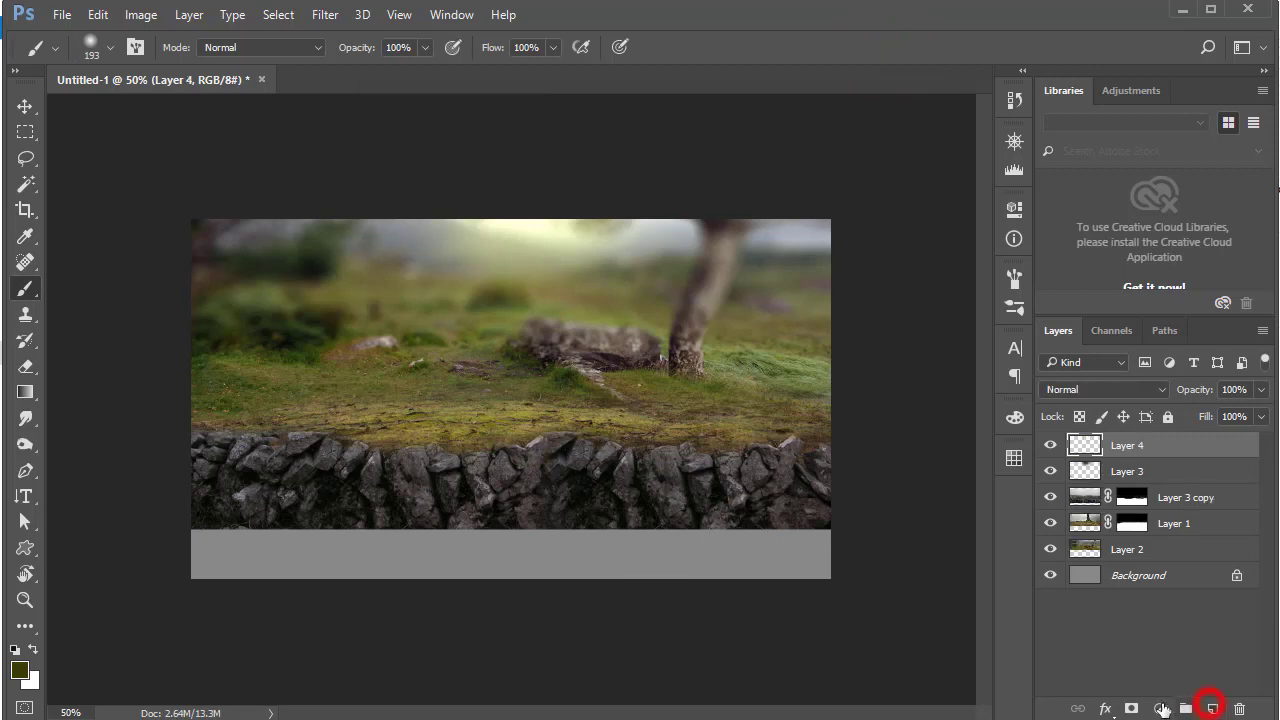
pyautogui.click(18, 676)
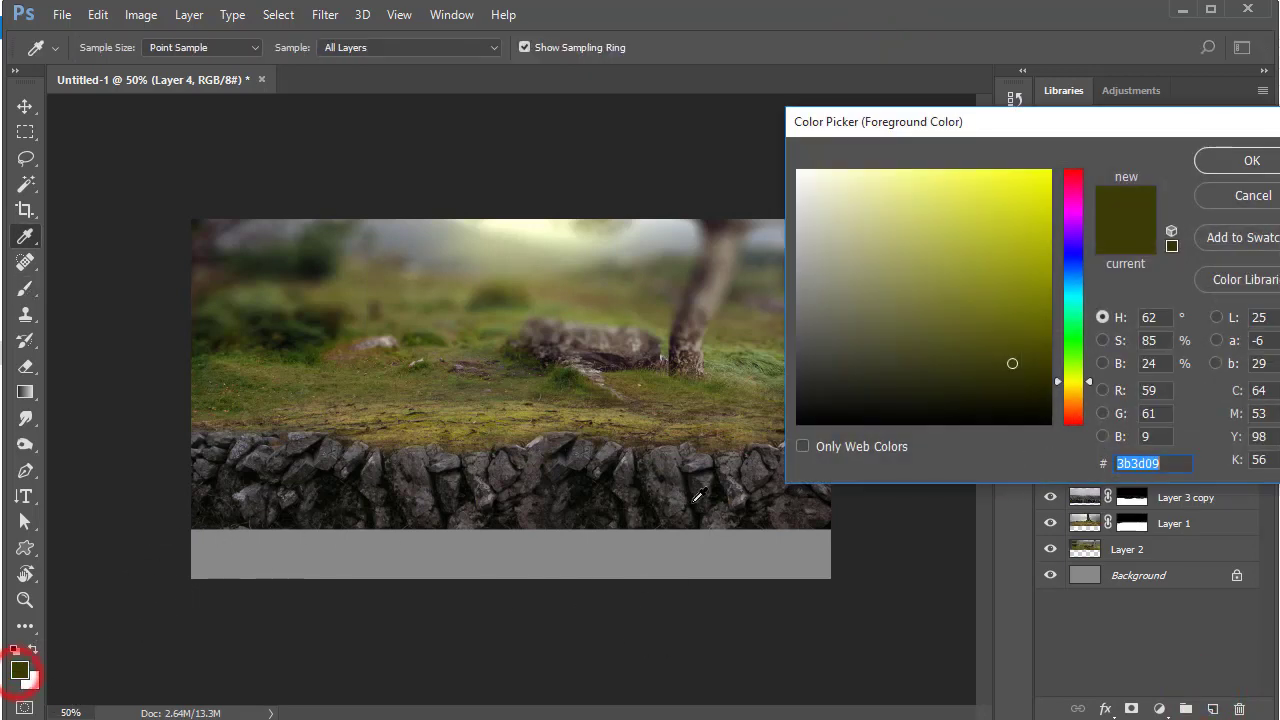
pyautogui.moveTo(1058, 378)
pyautogui.mouseDown()
pyautogui.moveTo(1061, 403)
pyautogui.moveTo(1031, 383)
pyautogui.mouseUp()
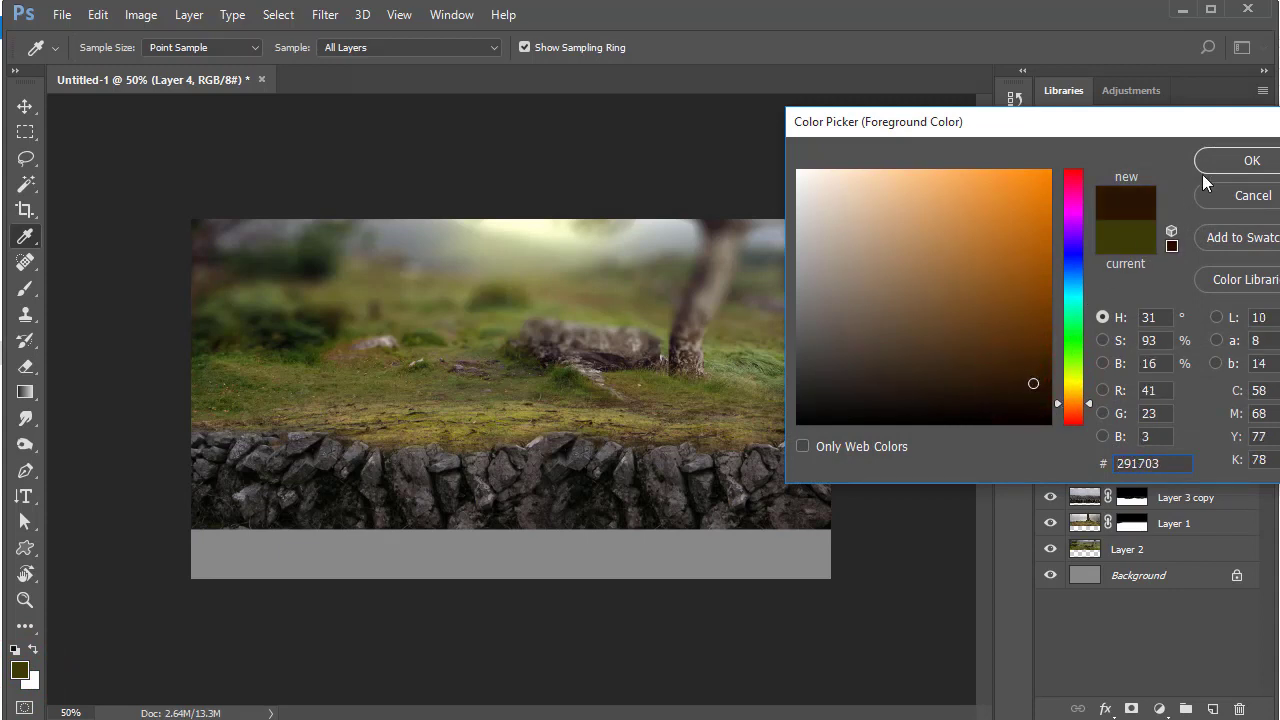
pyautogui.click(1250, 161)
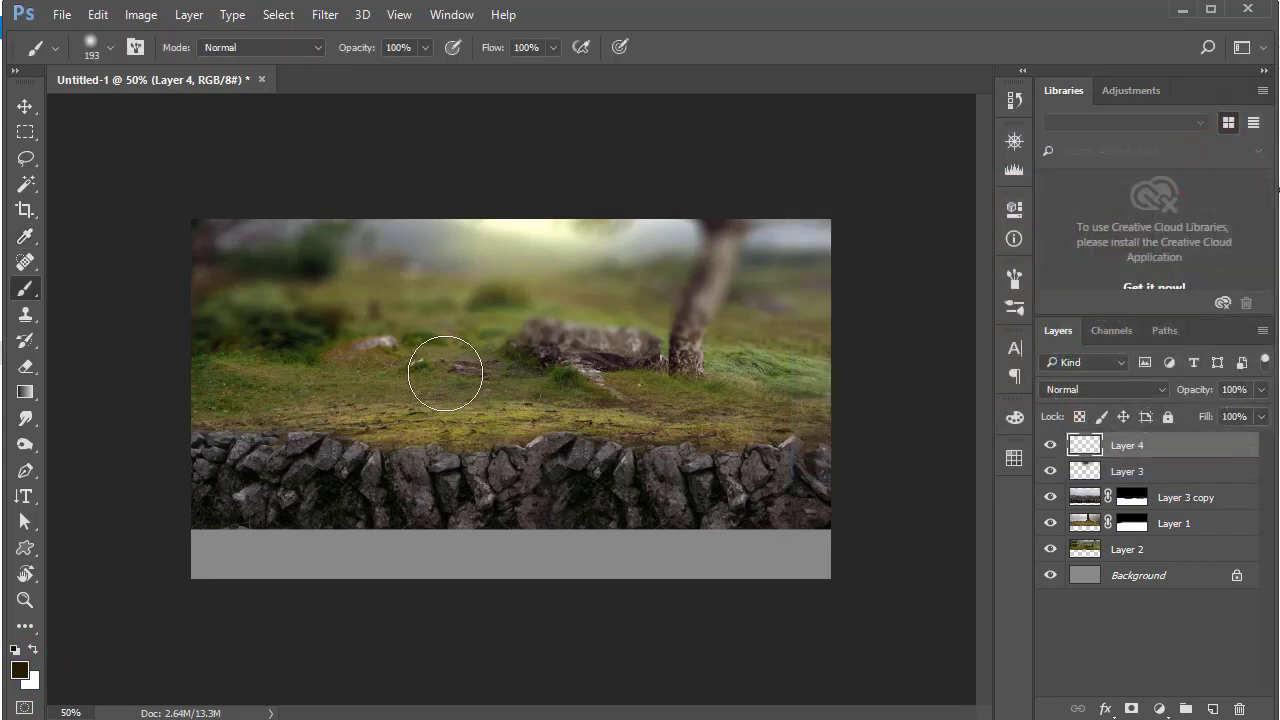
# Paint a dark-brown dab on Layer 4, set it to Color Dodge, and move it to the top edge
pyautogui.click(445, 373)
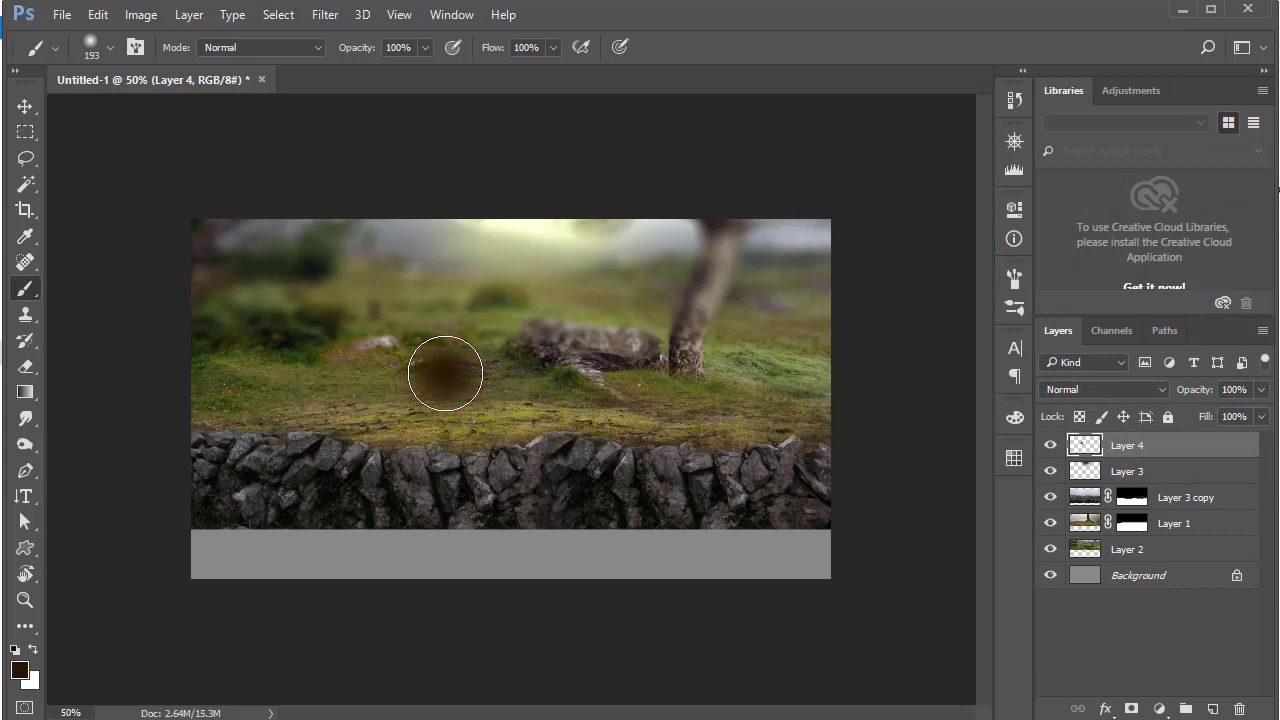
pyautogui.click(445, 373)
pyautogui.click(1142, 389)
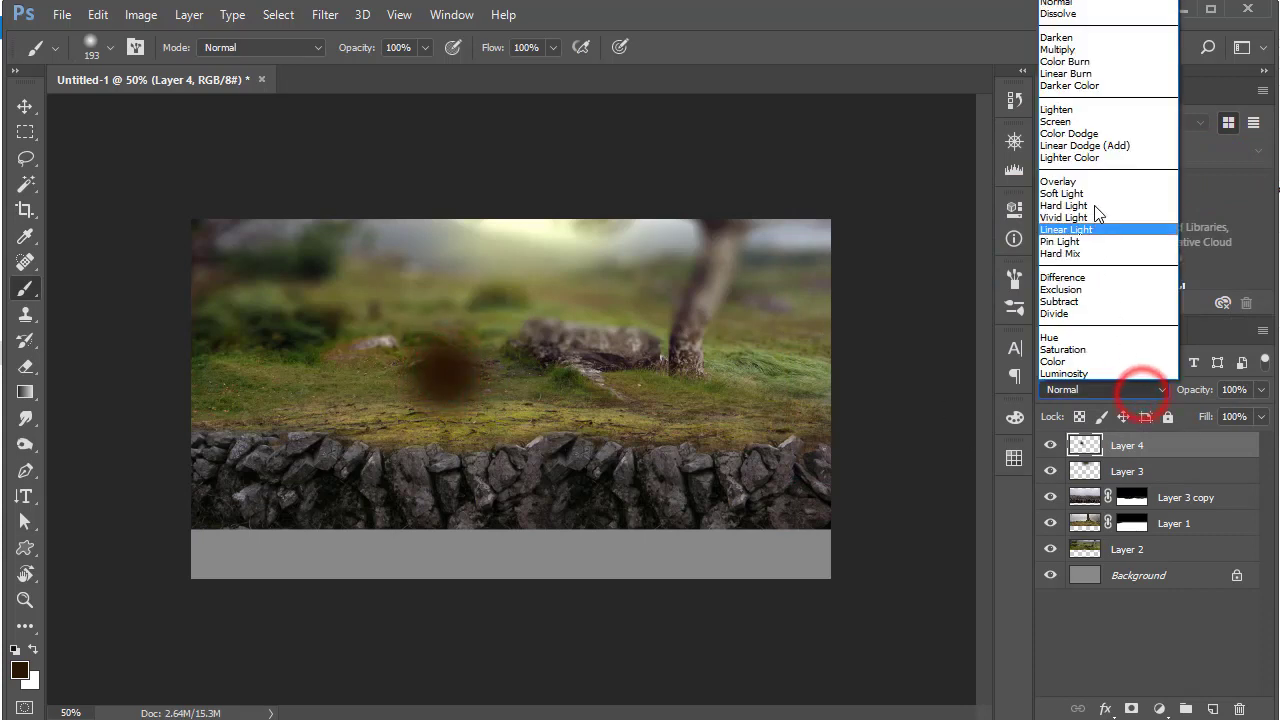
pyautogui.click(1097, 135)
pyautogui.hotkey('ctrl', 't')
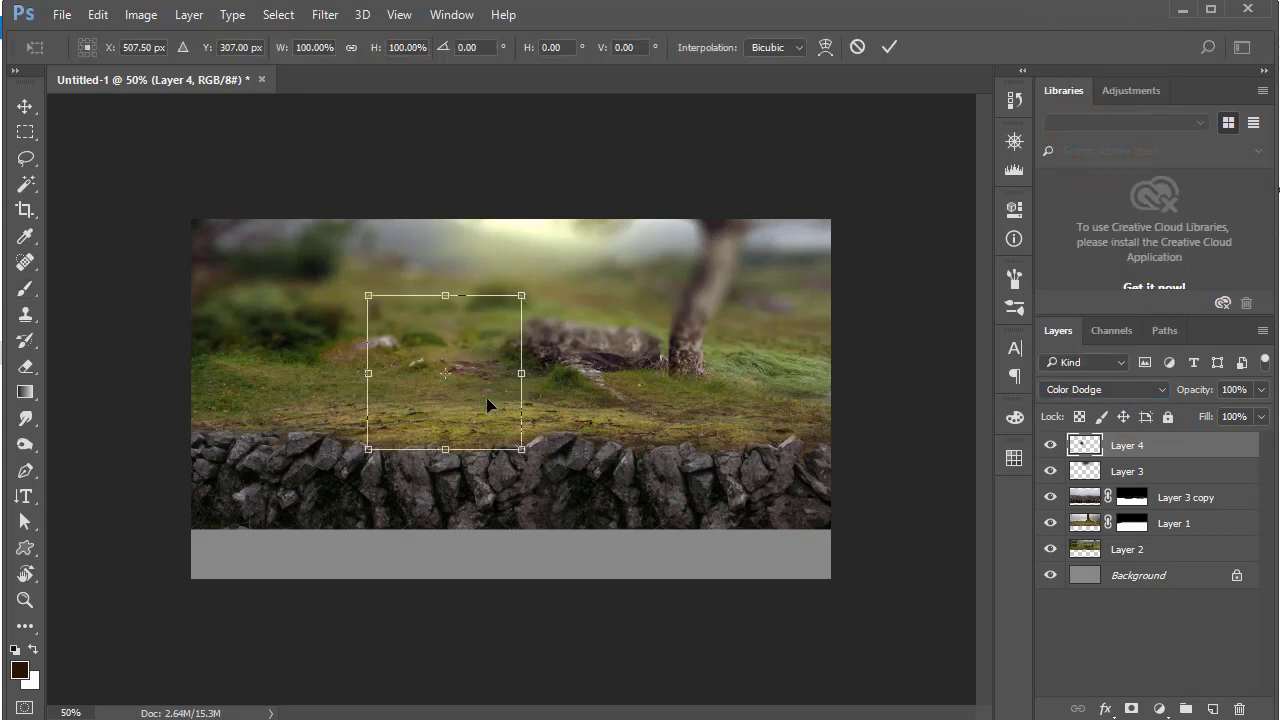
pyautogui.moveTo(489, 415); pyautogui.dragTo(598, 259)
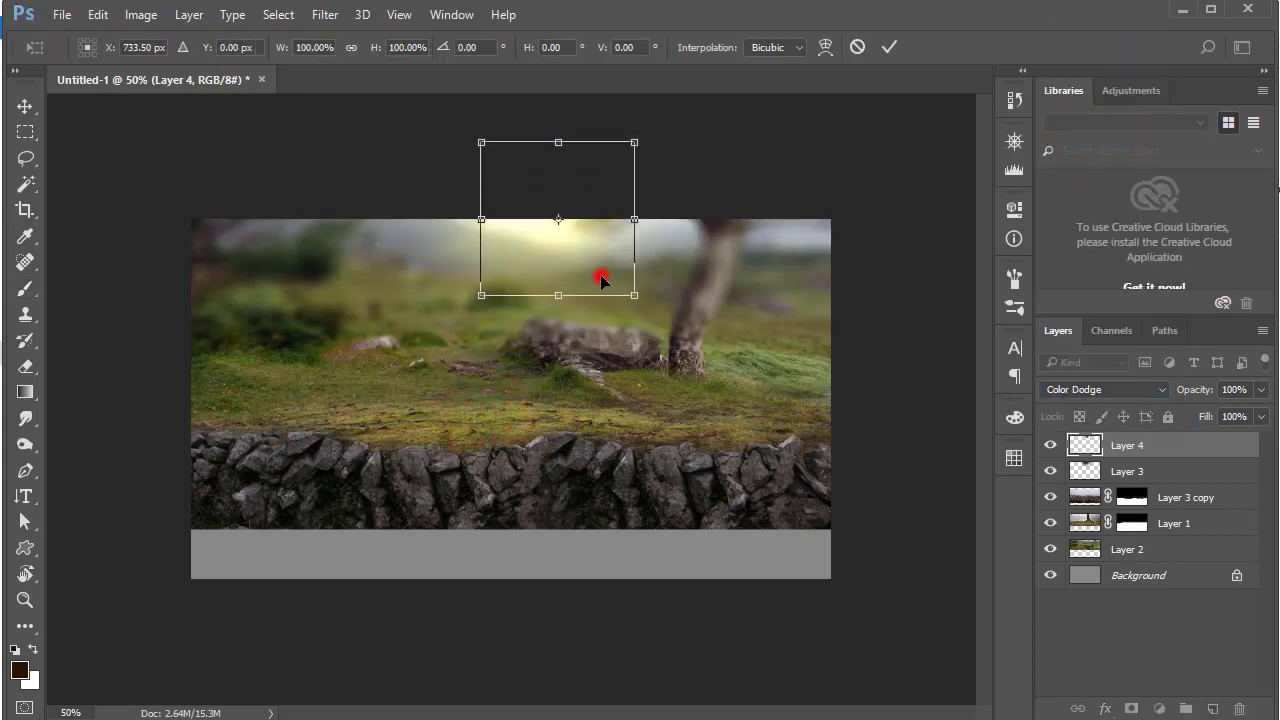
pyautogui.click(889, 48)
# Scale Layers 3 and 4 together to about 150%, then add an empty Layer 5
pyautogui.press('b')
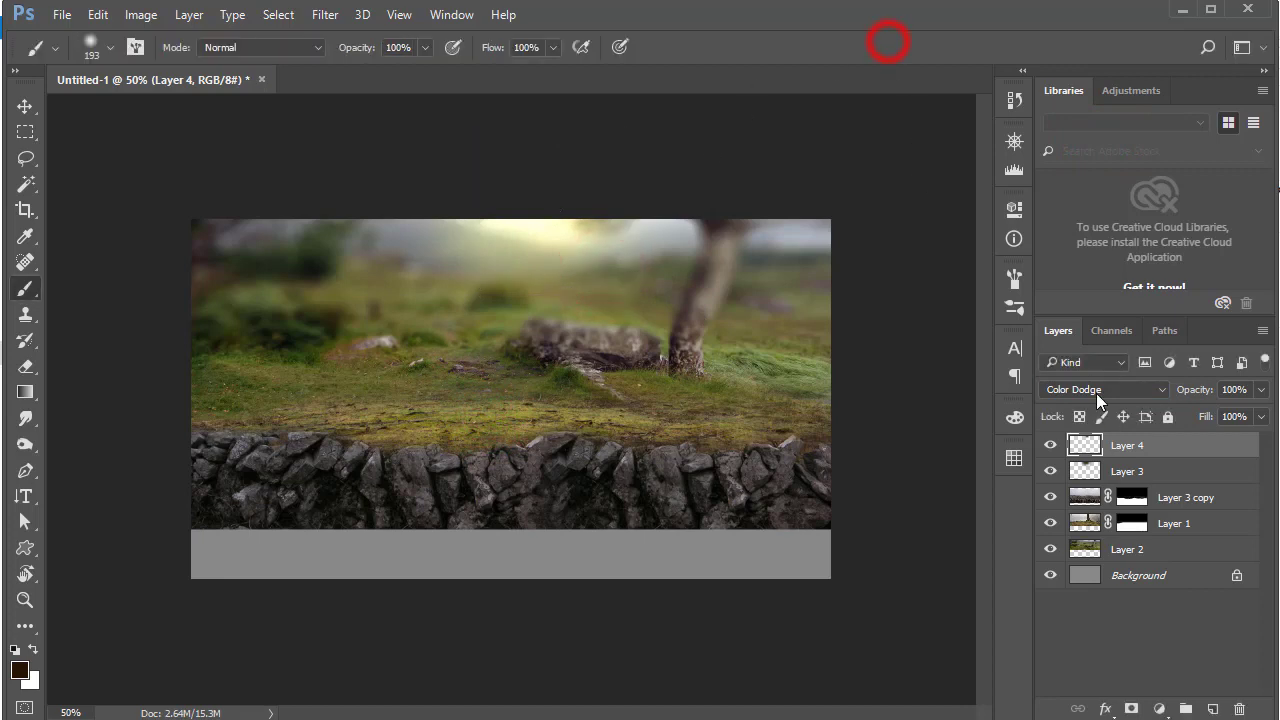
pyautogui.keyDown('ctrl'); pyautogui.click(1130, 472); pyautogui.keyUp('ctrl')
pyautogui.hotkey('ctrl', 't')
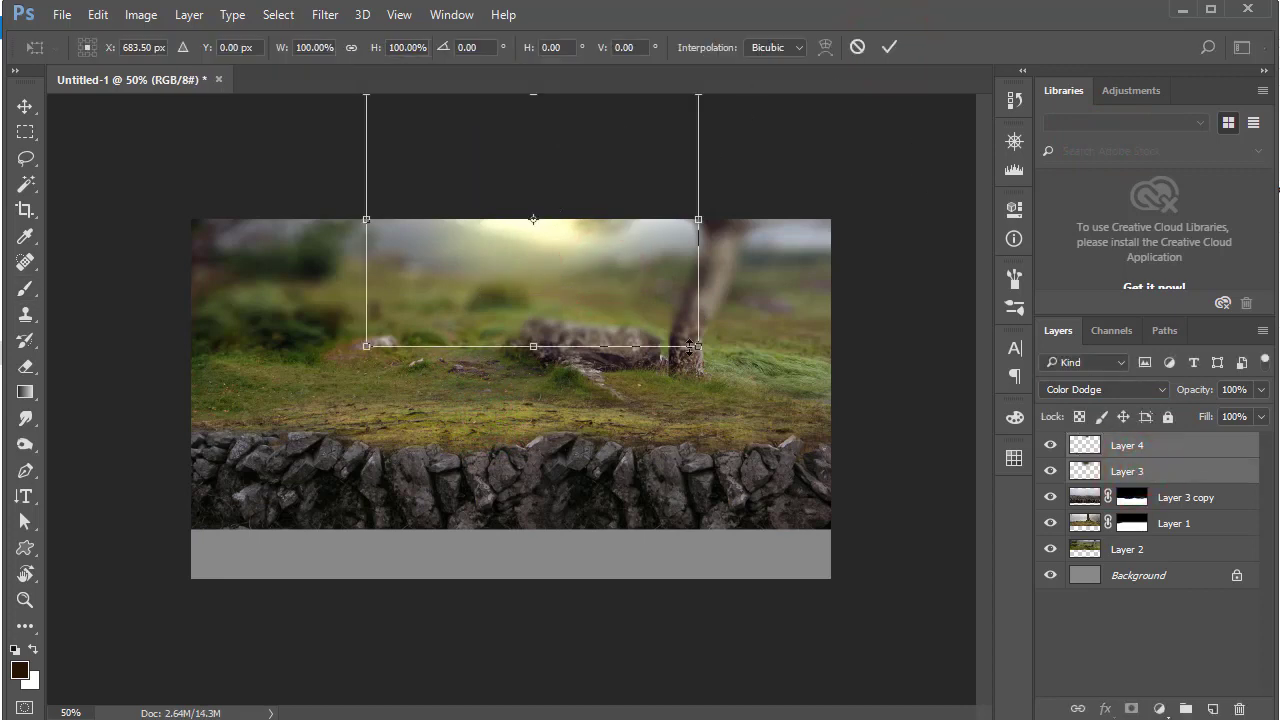
pyautogui.moveTo(698, 347); pyautogui.dragTo(831, 445)
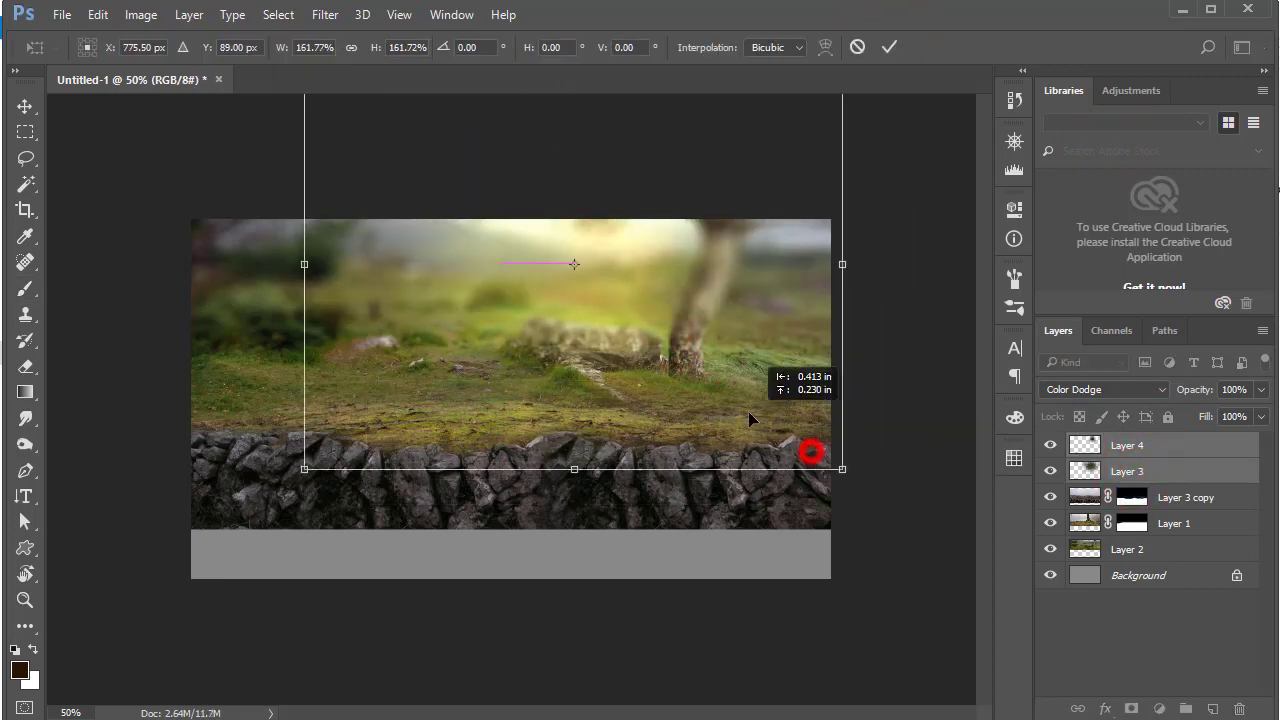
pyautogui.moveTo(832, 445); pyautogui.dragTo(808, 420)
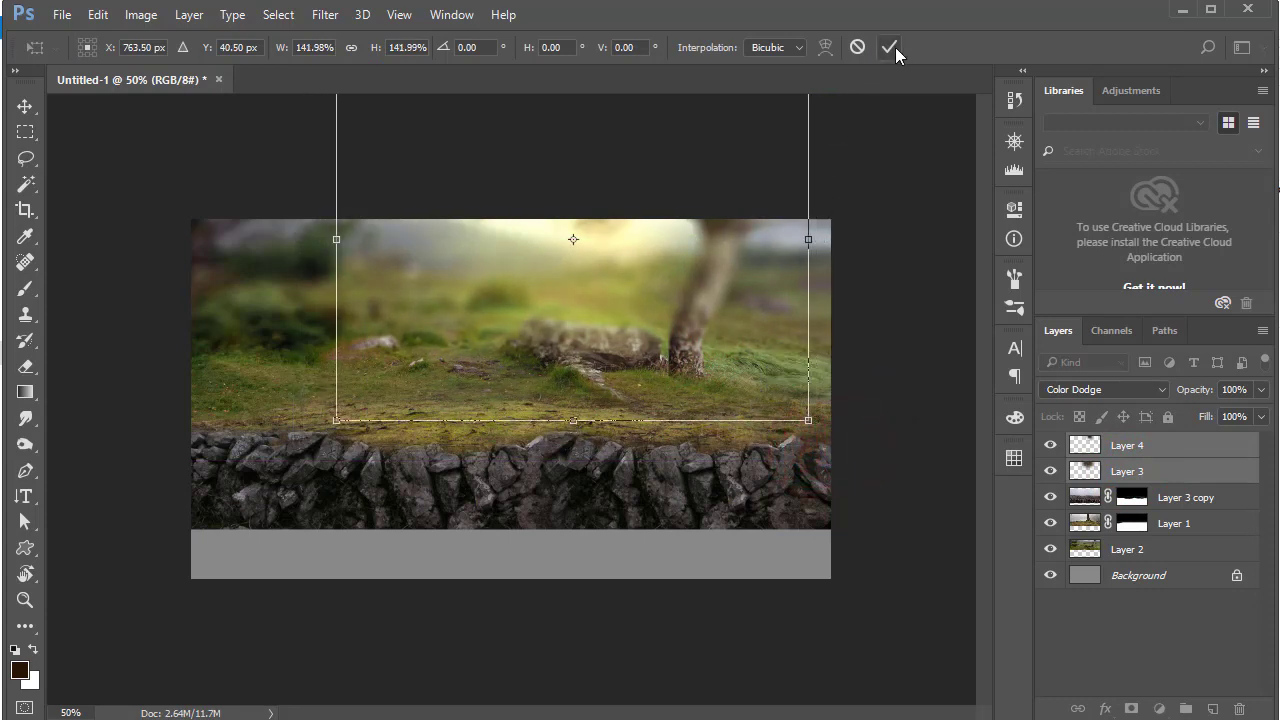
pyautogui.click(895, 47)
pyautogui.press('b')
pyautogui.click(1213, 708)
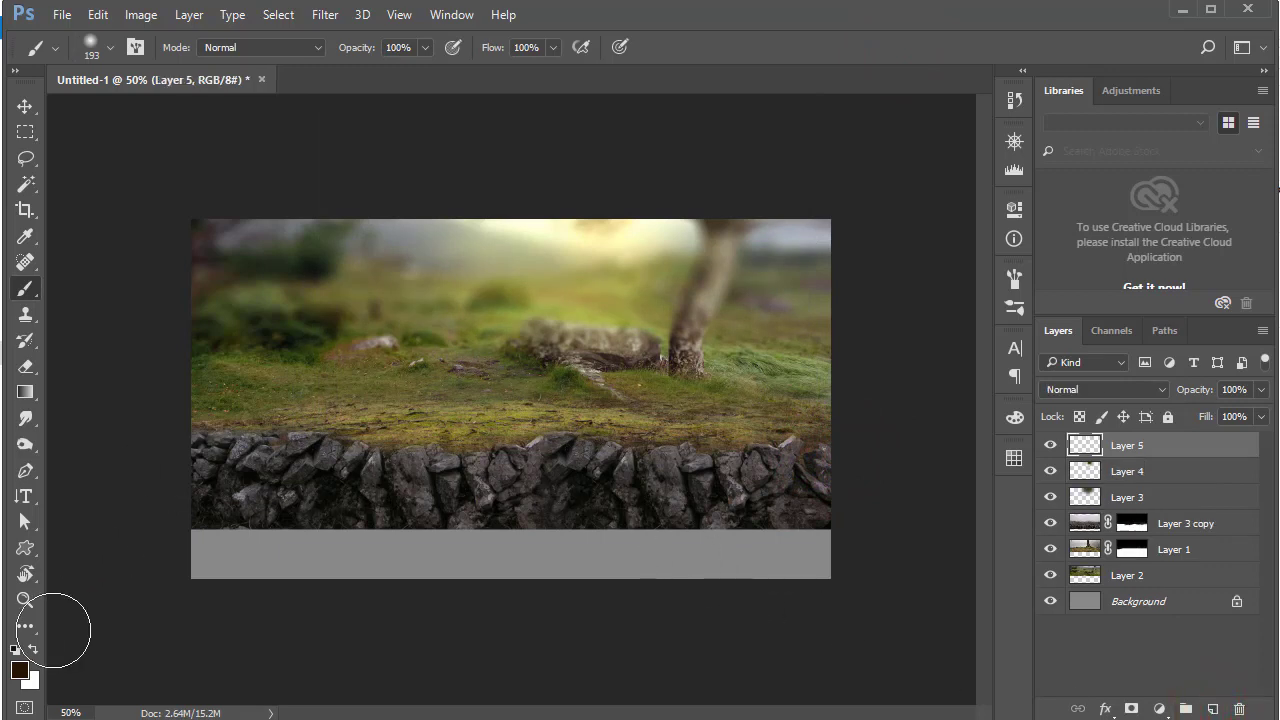
# Set the foreground colour to pure white
pyautogui.click(21, 672)
pyautogui.write('dadada')
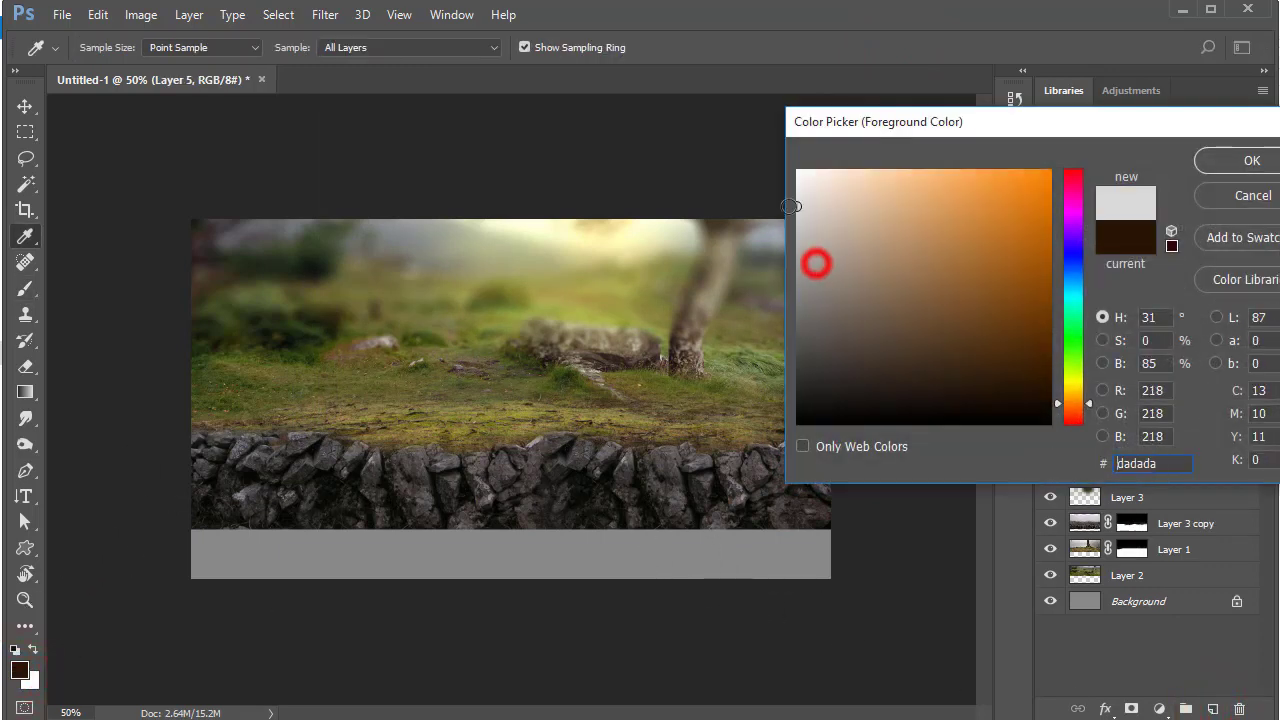
pyautogui.click(829, 206)
pyautogui.click(1251, 161)
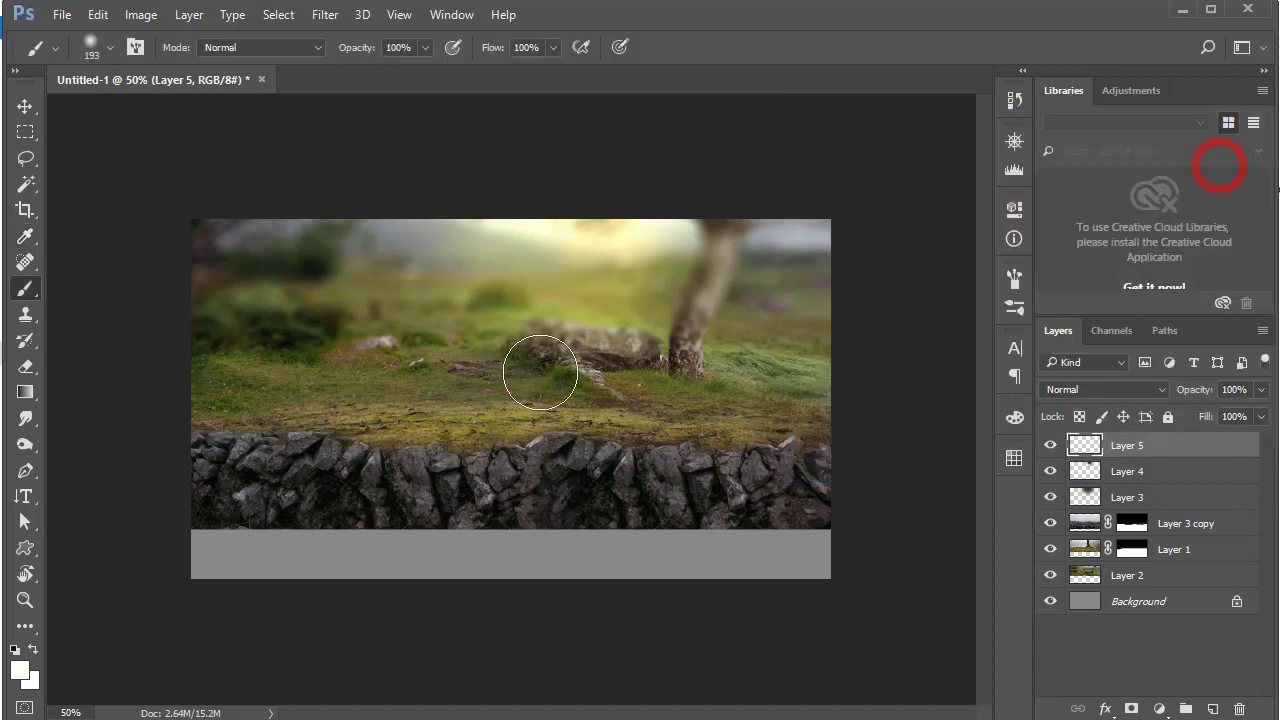
# Enlarge the white glow on Layer 5 near the top centre, then nudge Layers 3–5 down
pyautogui.moveTo(560, 385); pyautogui.dragTo(624, 254)
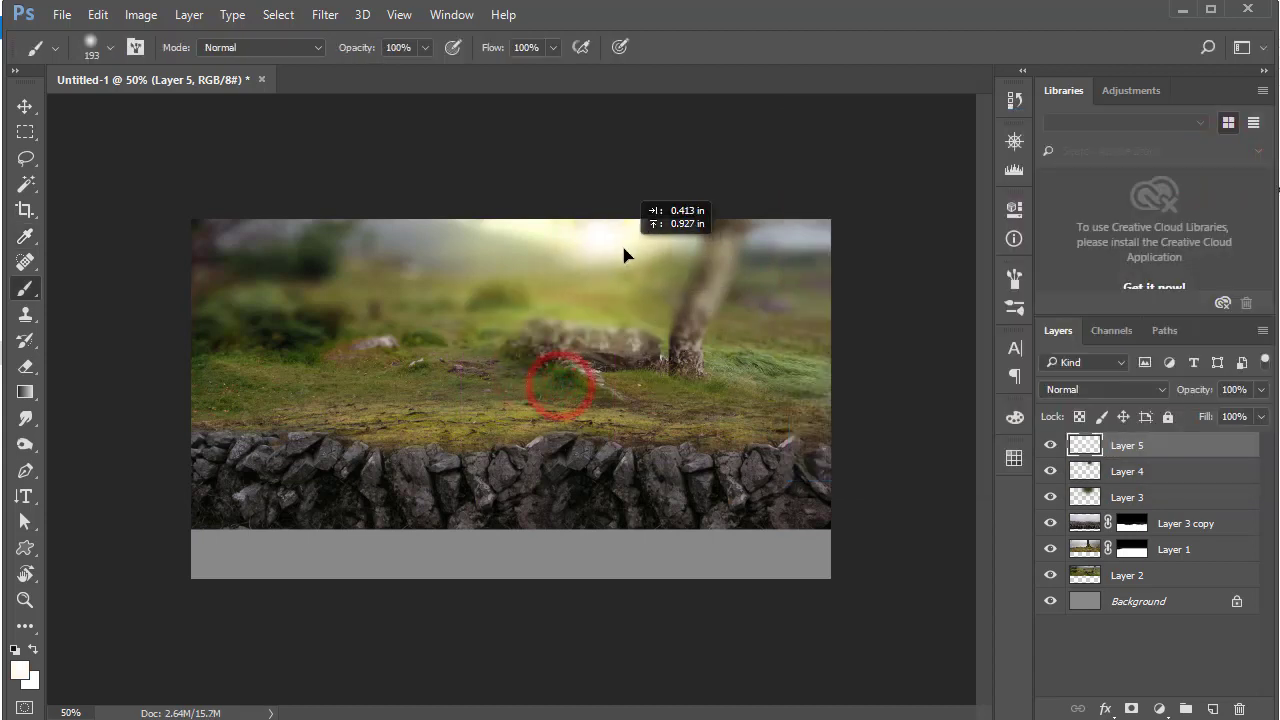
pyautogui.hotkey('ctrl', 't')
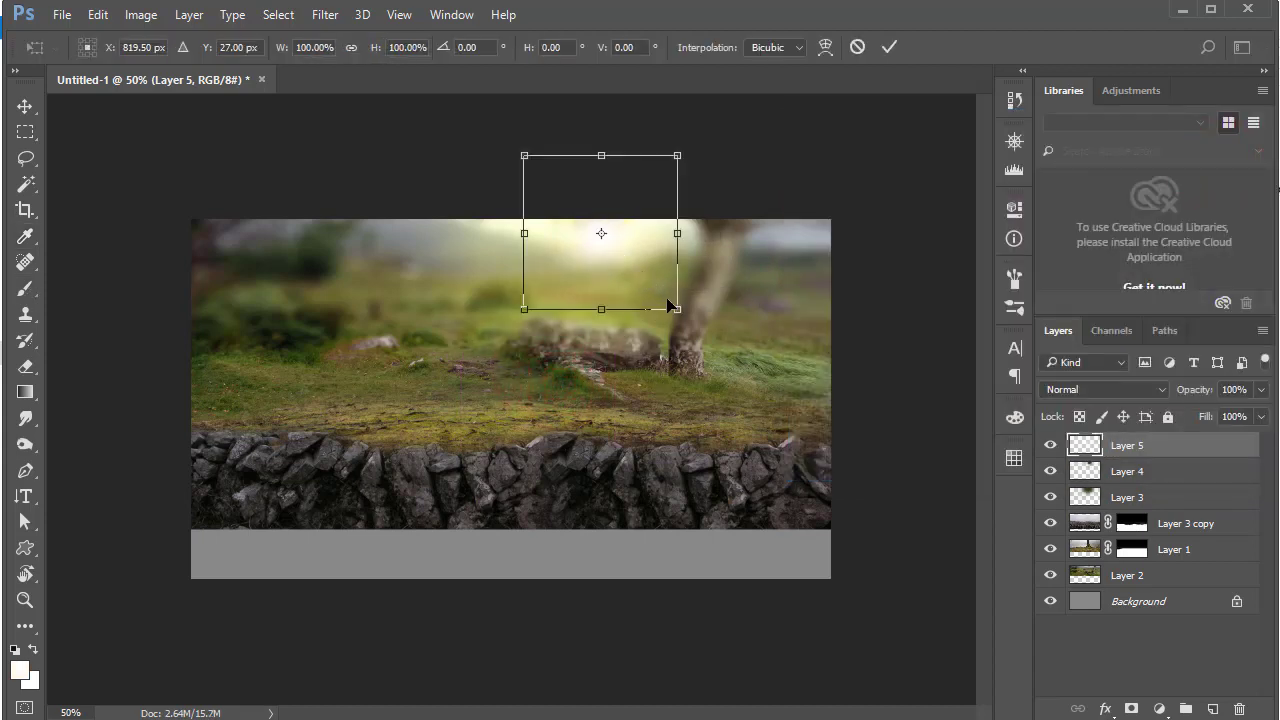
pyautogui.moveTo(683, 307)
pyautogui.mouseDown()
pyautogui.moveTo(750, 335)
pyautogui.moveTo(656, 291)
pyautogui.mouseUp()
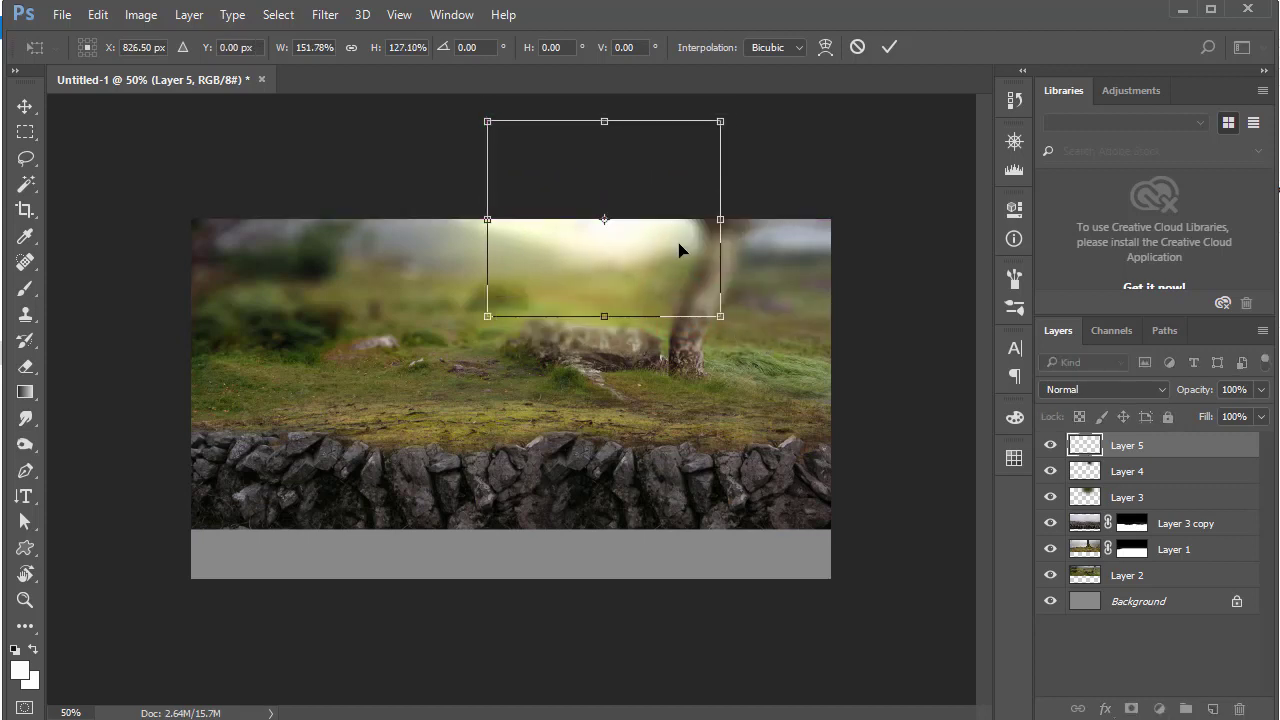
pyautogui.click(889, 47)
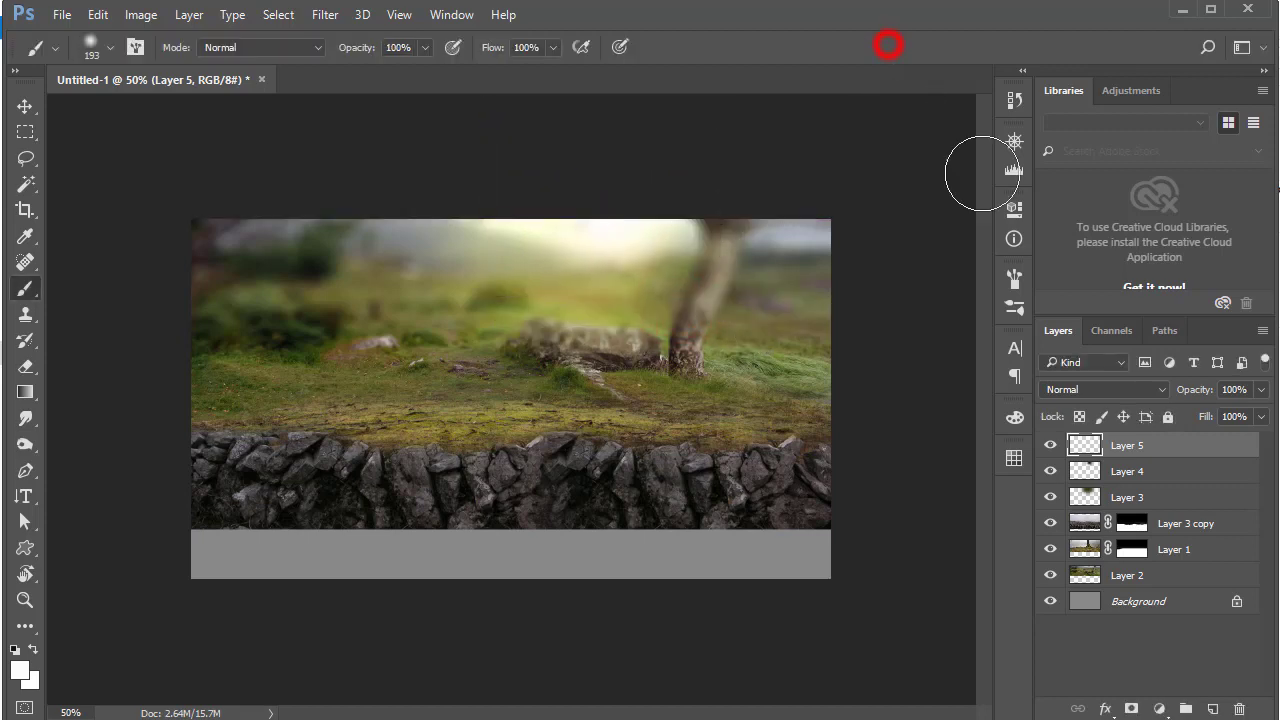
pyautogui.keyDown('shift'); pyautogui.click(1126, 472); pyautogui.keyUp('shift')
pyautogui.keyDown('shift'); pyautogui.click(1126, 497); pyautogui.keyUp('shift')
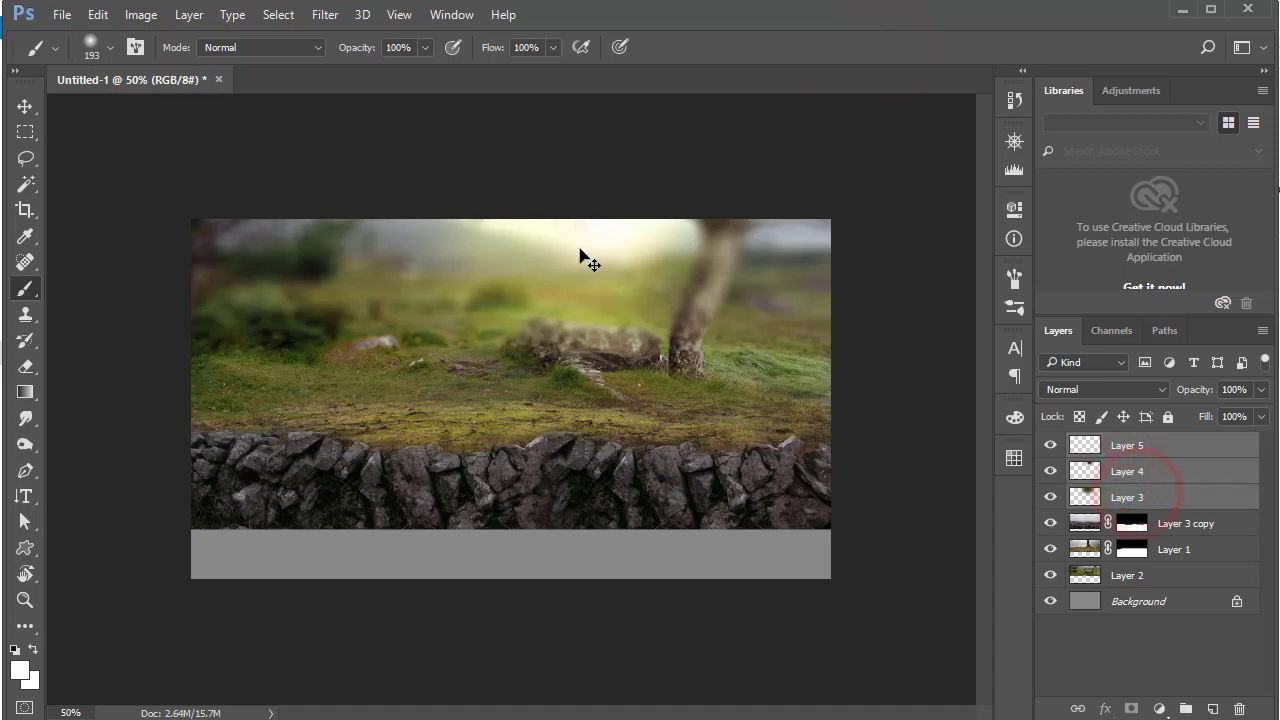
pyautogui.moveTo(573, 232); pyautogui.dragTo(568, 262)
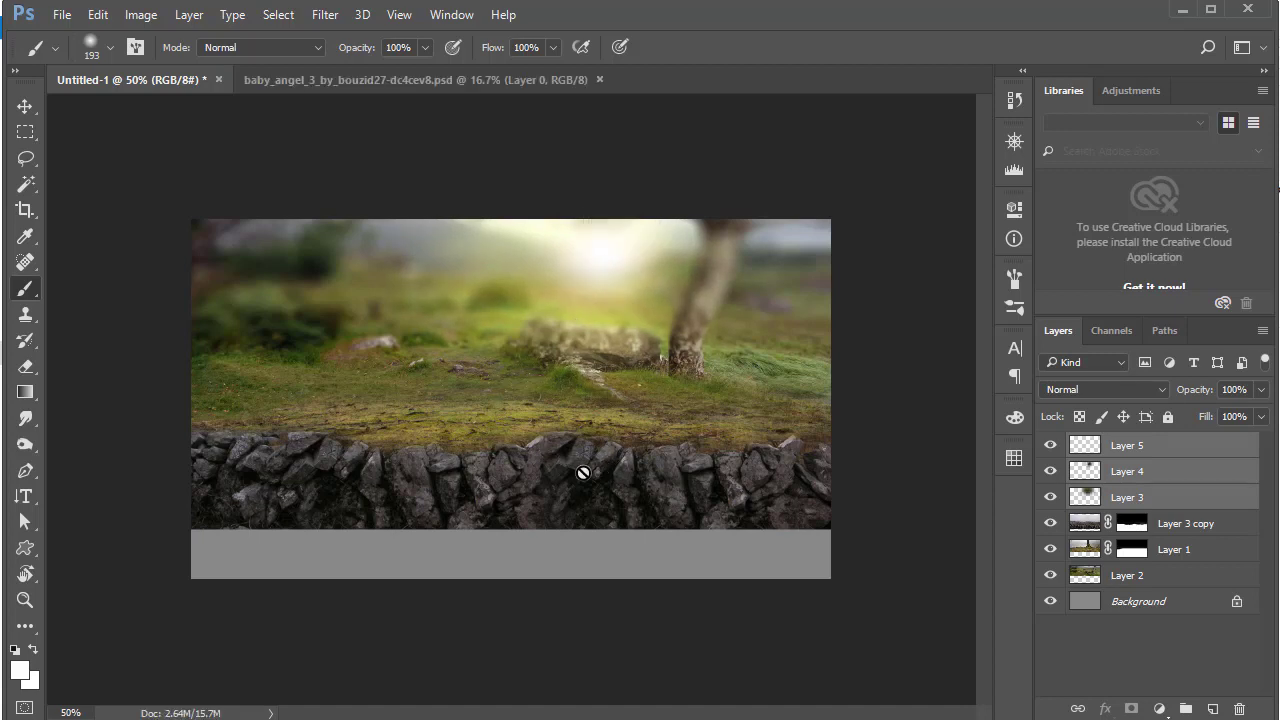
# Add a Brightness/Contrast adjustment clipped to Layer 3 copy, lowering brightness to darken the wall
pyautogui.click(1195, 530)
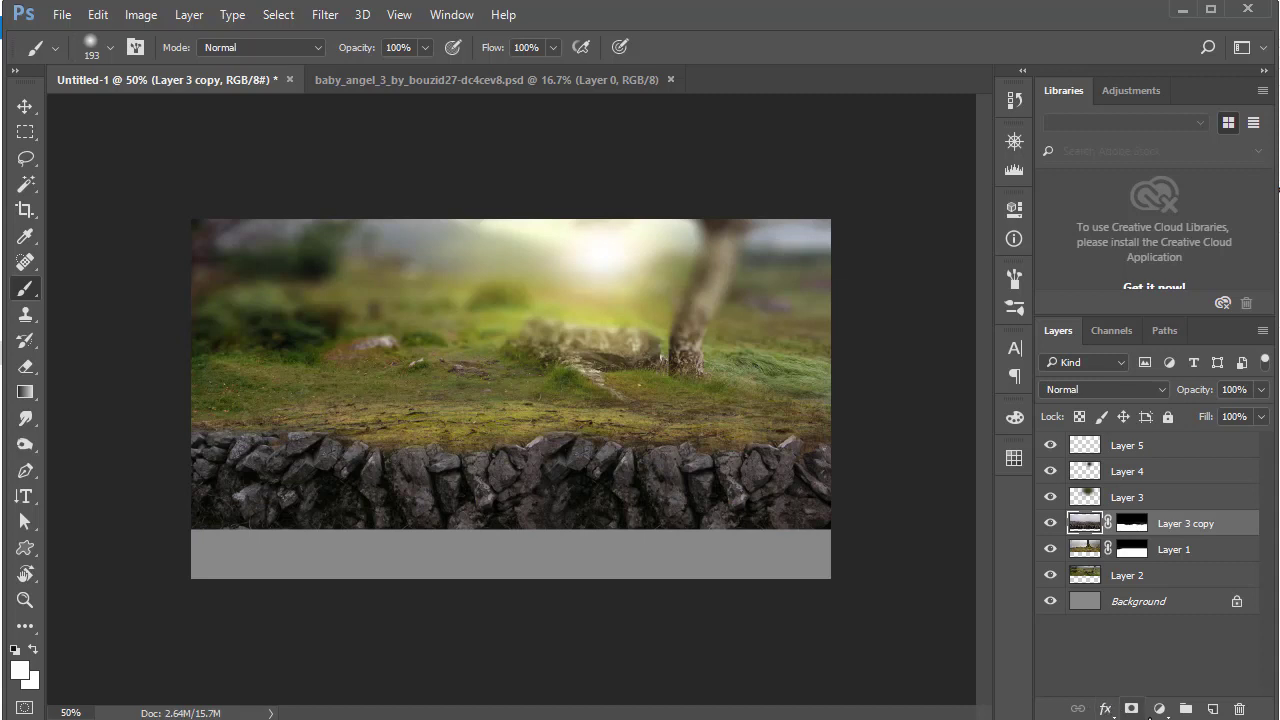
pyautogui.click(1159, 709)
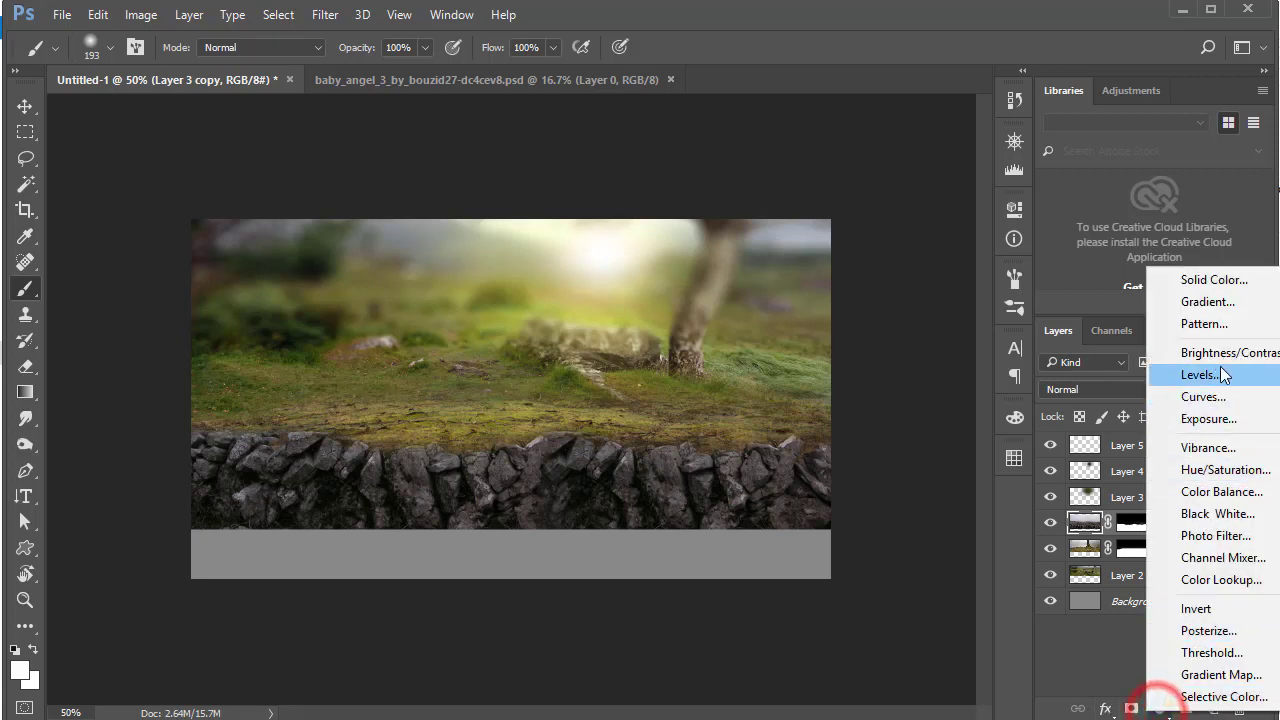
pyautogui.click(1200, 345)
pyautogui.click(838, 541)
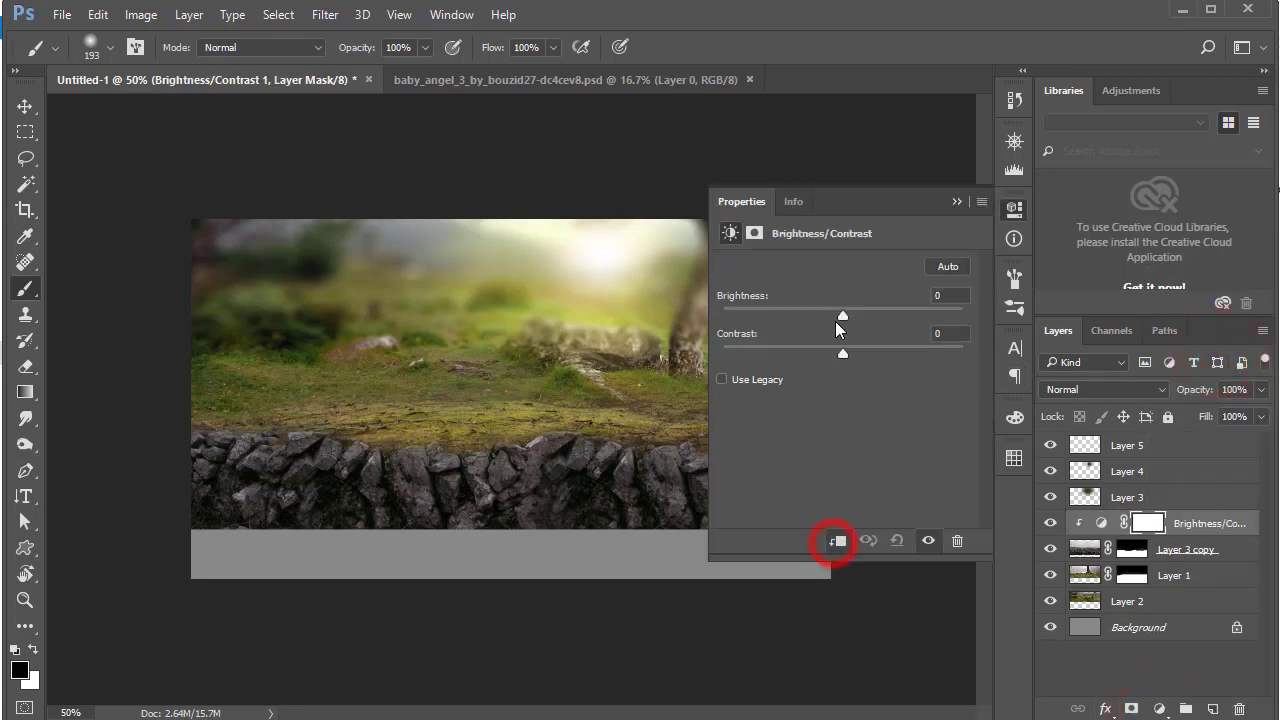
pyautogui.moveTo(842, 316); pyautogui.dragTo(788, 312)
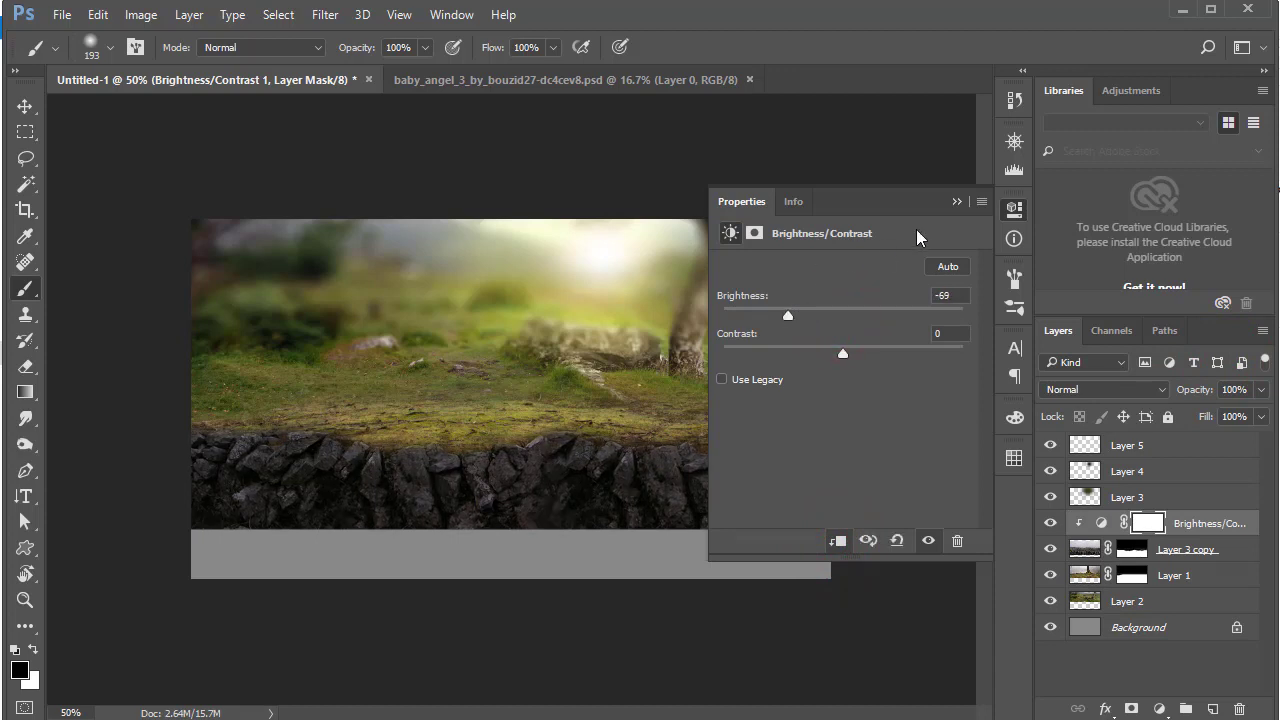
pyautogui.click(953, 203)
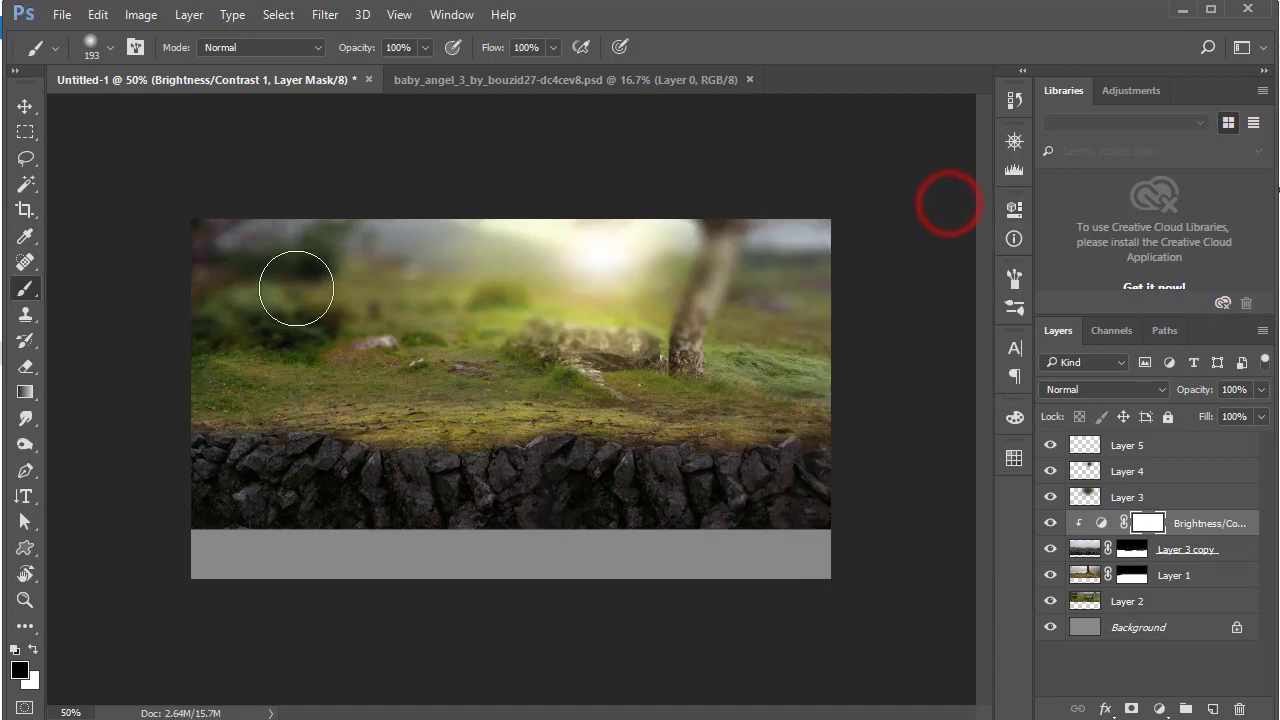
# Zoom into the wall's left end and set a 32 px brush at 88% opacity
pyautogui.moveTo(276, 431); pyautogui.dragTo(303, 457)
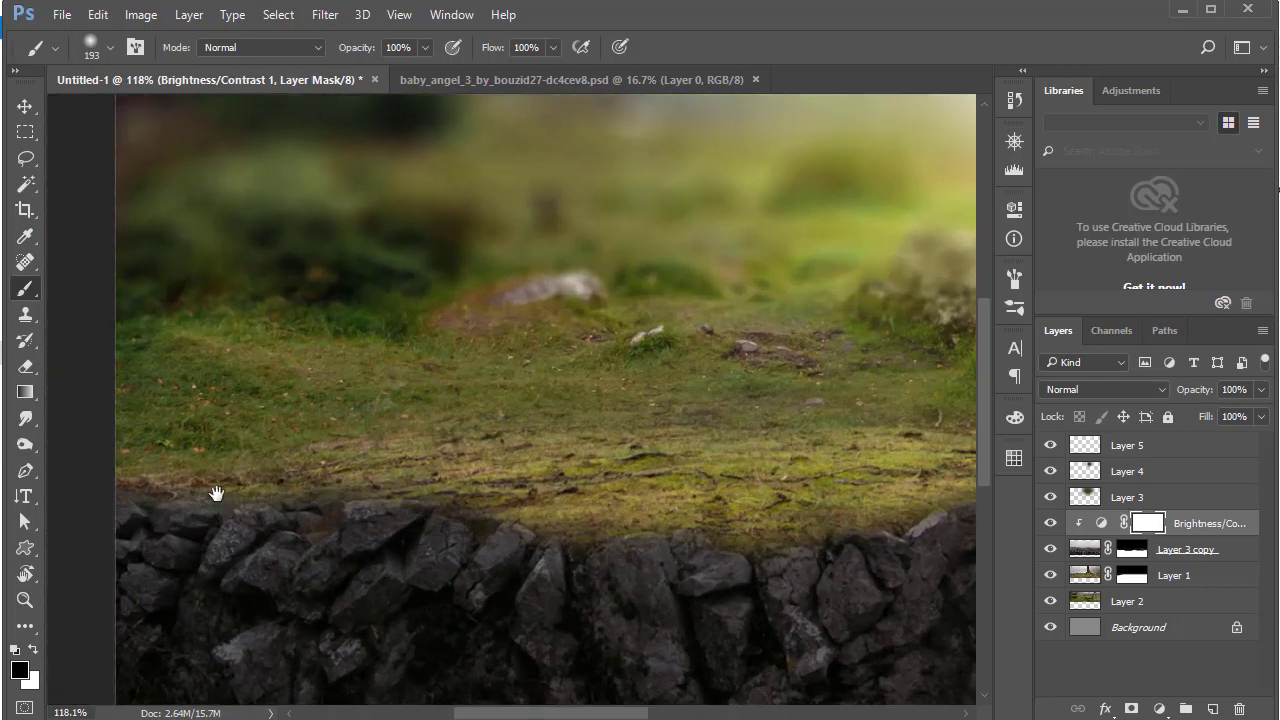
pyautogui.moveTo(216, 493); pyautogui.dragTo(250, 494)
pyautogui.rightClick(377, 407)
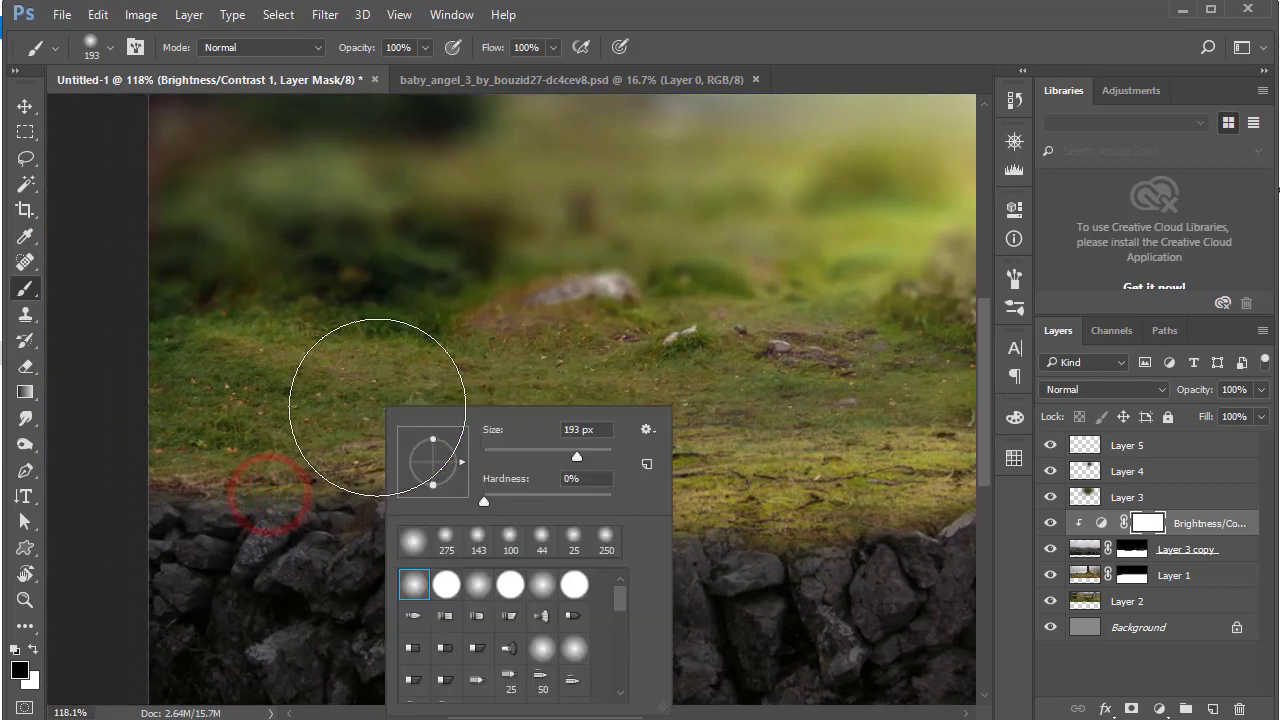
pyautogui.click(213, 470)
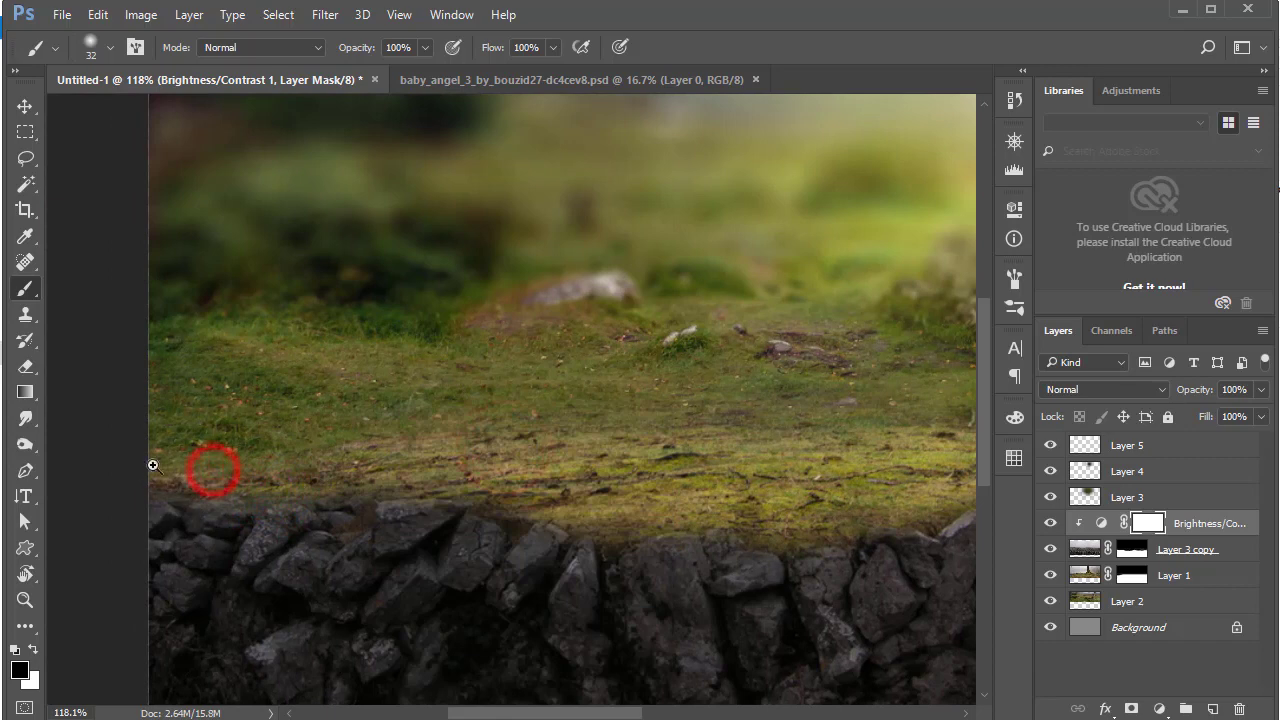
pyautogui.moveTo(177, 480); pyautogui.dragTo(200, 515)
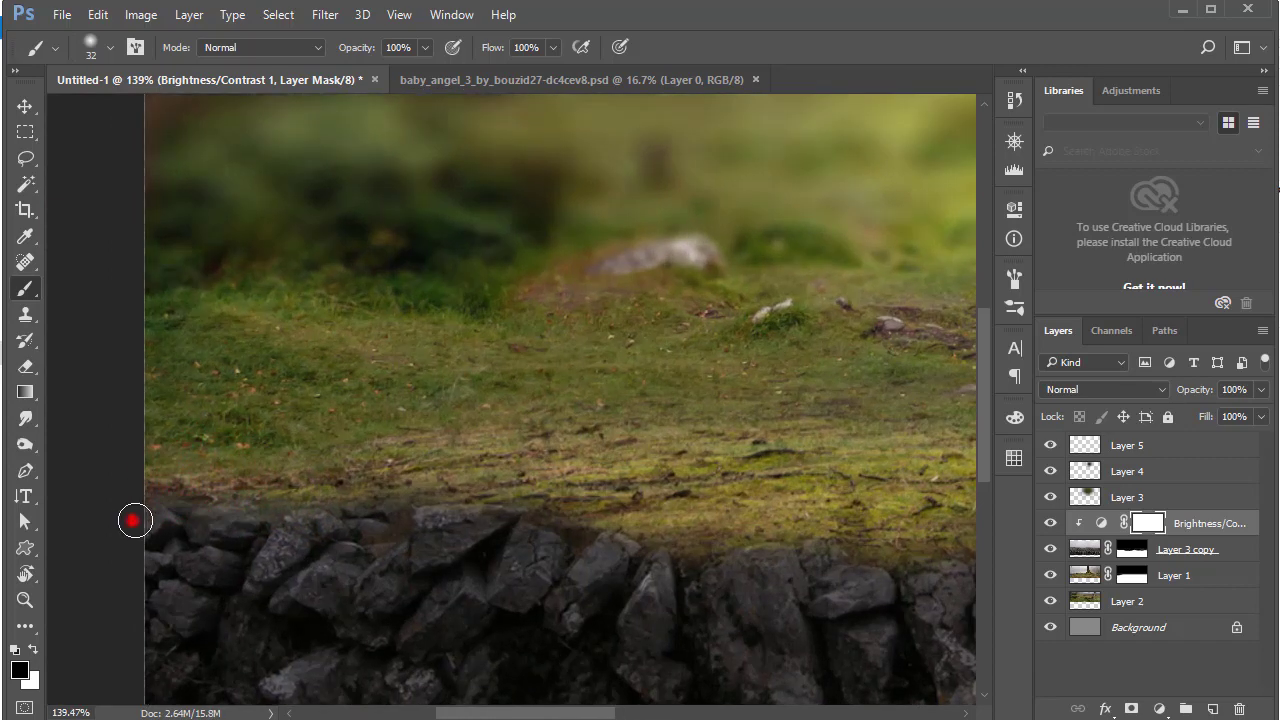
pyautogui.moveTo(429, 47); pyautogui.dragTo(411, 68)
pyautogui.moveTo(194, 512)
pyautogui.mouseDown()
pyautogui.moveTo(294, 528)
pyautogui.moveTo(317, 517)
pyautogui.moveTo(160, 528)
pyautogui.mouseUp()
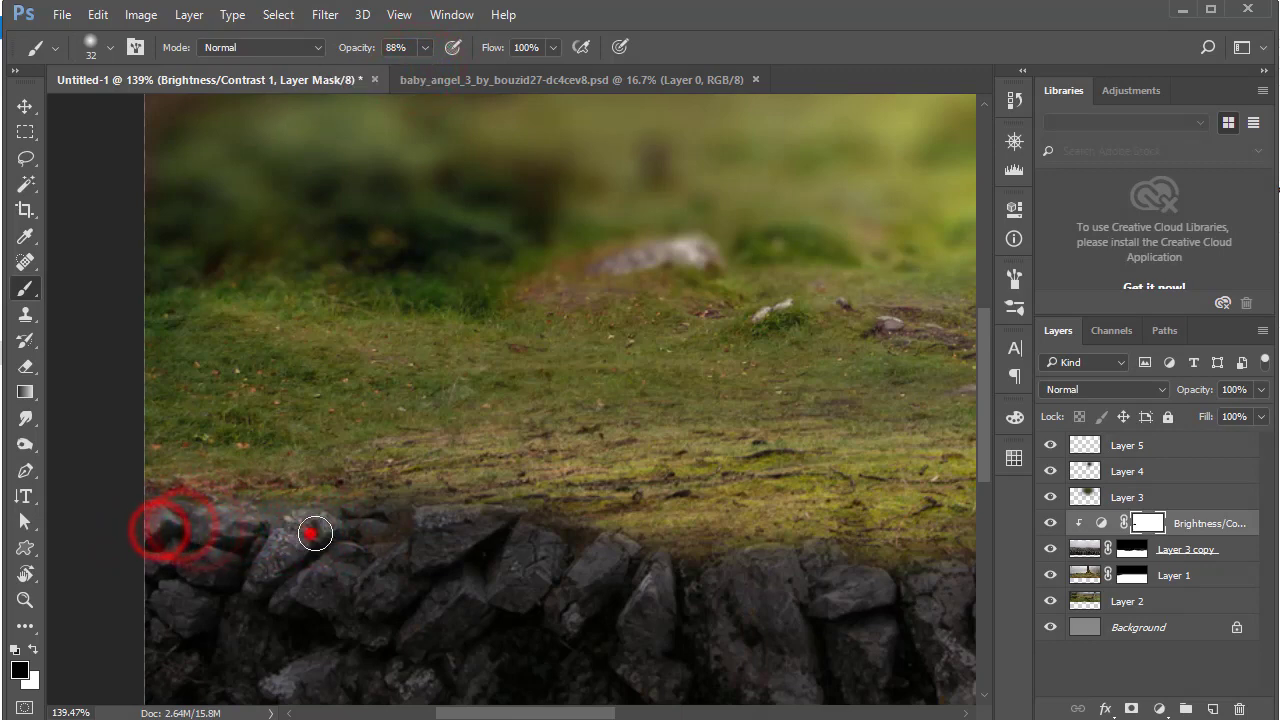
# Paint the Brightness/Contrast mask across the wall rocks' top edge from left to right
pyautogui.moveTo(313, 533)
pyautogui.mouseDown()
pyautogui.moveTo(423, 514)
pyautogui.moveTo(511, 518)
pyautogui.moveTo(460, 523)
pyautogui.moveTo(514, 537)
pyautogui.moveTo(514, 560)
pyautogui.moveTo(526, 540)
pyautogui.moveTo(583, 563)
pyautogui.moveTo(622, 549)
pyautogui.moveTo(651, 586)
pyautogui.moveTo(781, 563)
pyautogui.mouseUp()
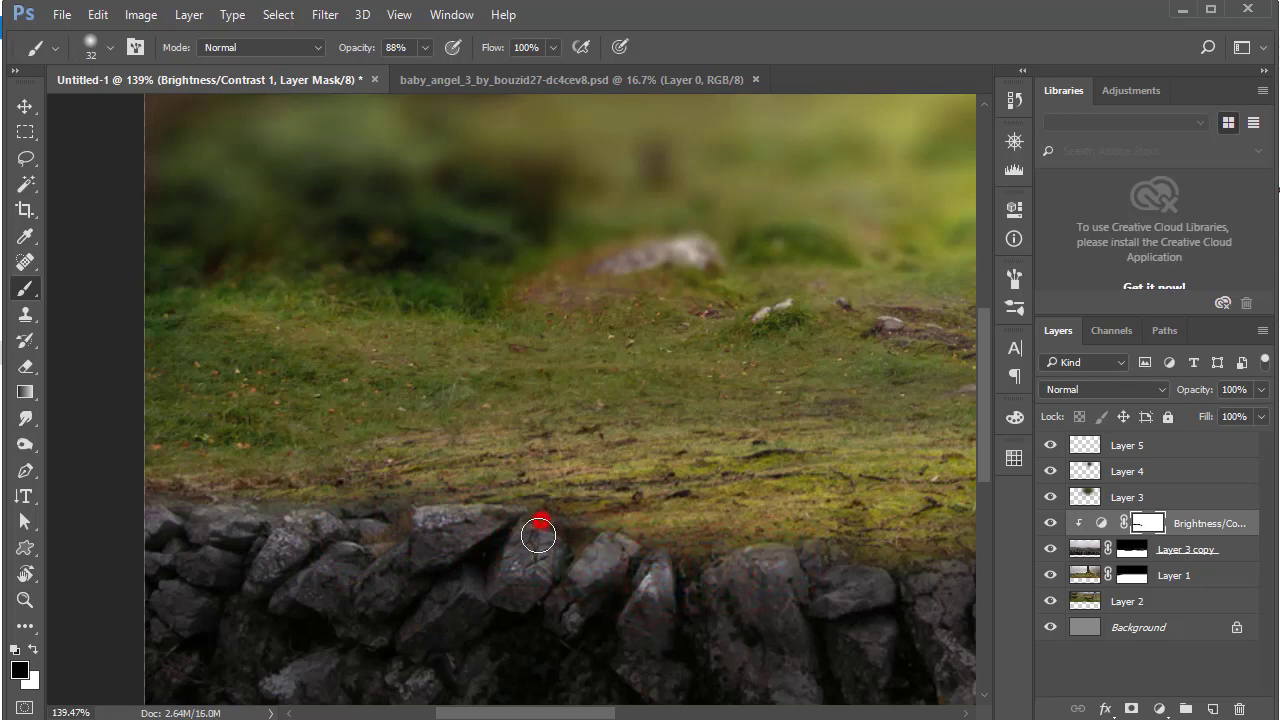
pyautogui.moveTo(450, 524); pyautogui.dragTo(500, 540)
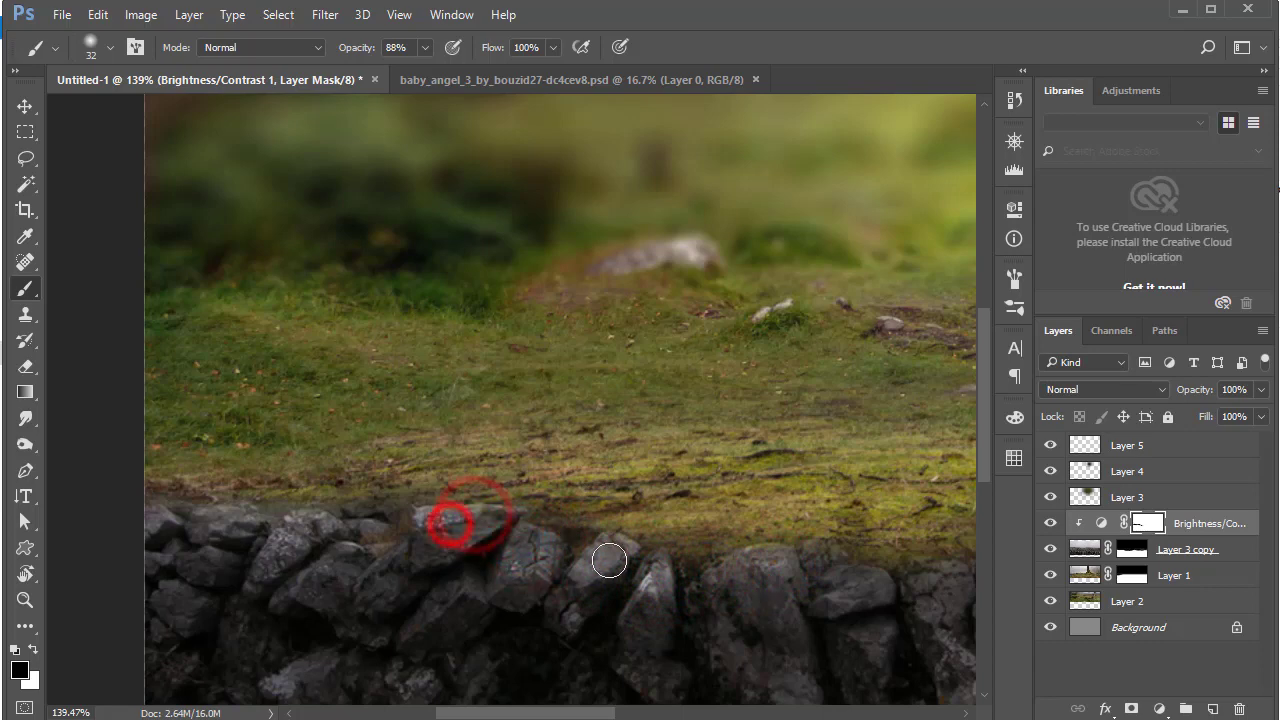
pyautogui.click(651, 571)
pyautogui.click(720, 580)
pyautogui.moveTo(713, 578); pyautogui.dragTo(735, 576)
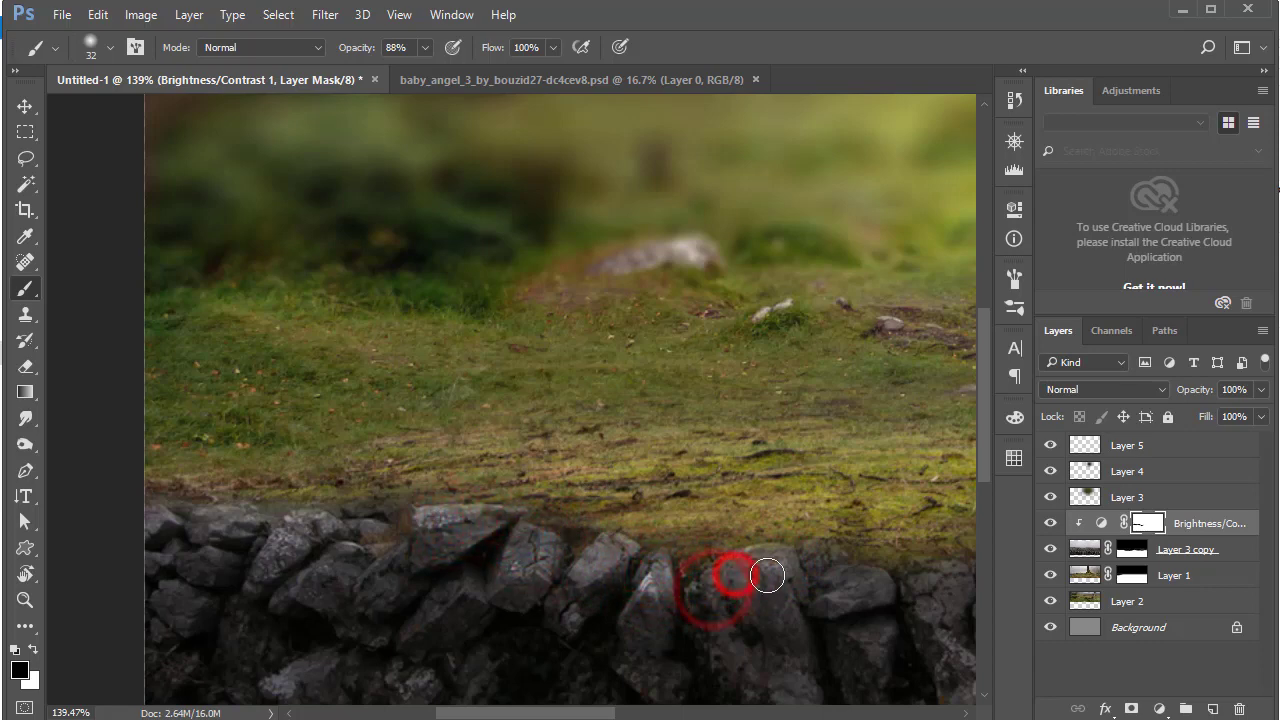
pyautogui.click(758, 575)
pyautogui.moveTo(885, 583); pyautogui.dragTo(766, 580)
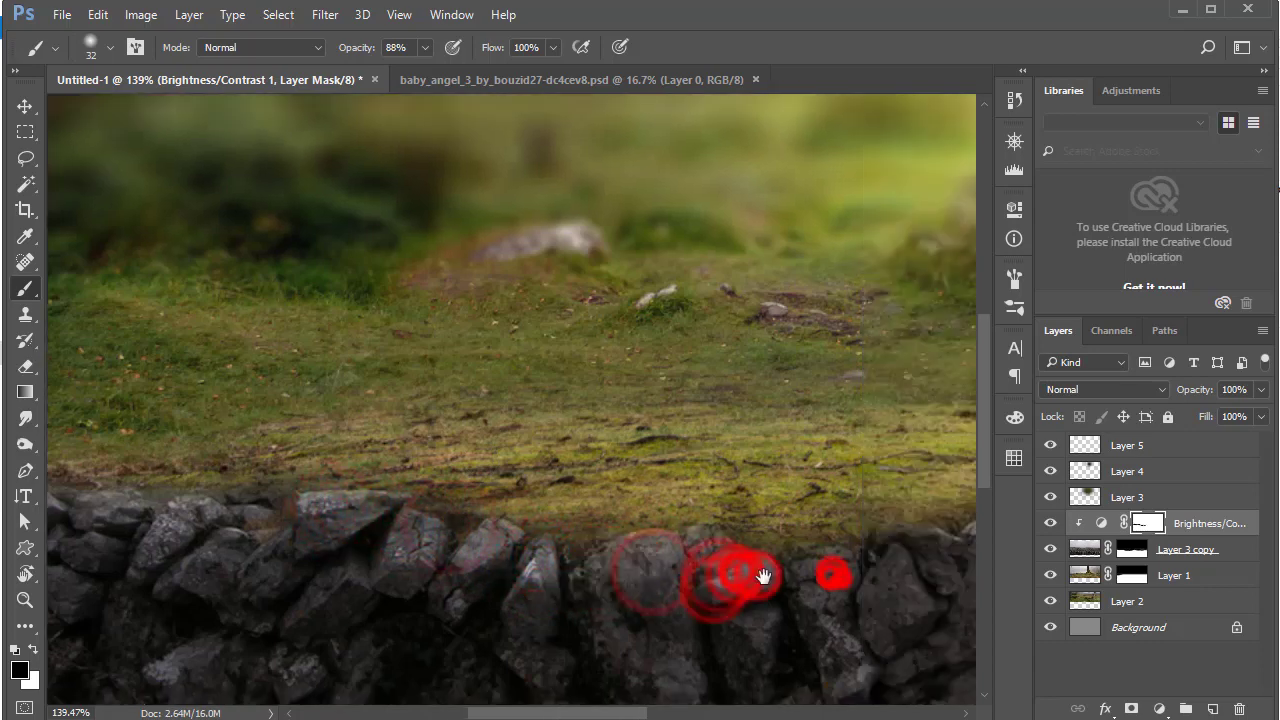
pyautogui.moveTo(780, 529); pyautogui.dragTo(601, 553)
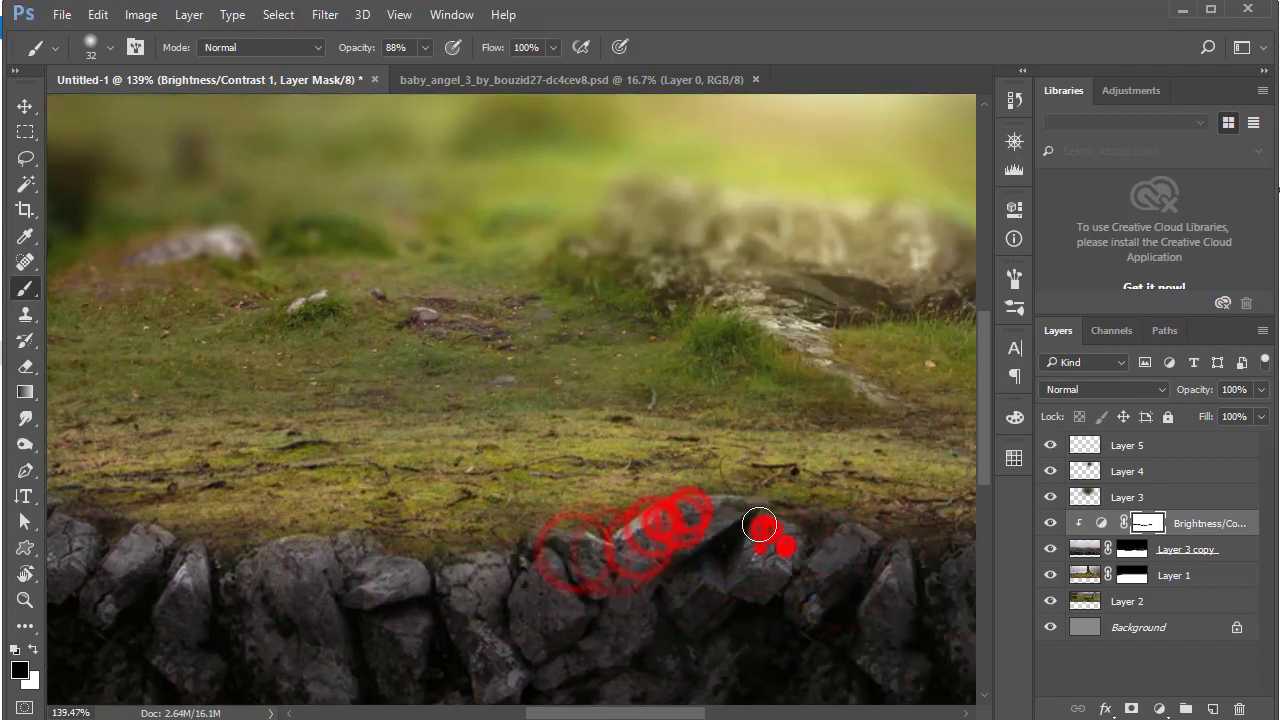
pyautogui.moveTo(757, 523)
pyautogui.mouseDown()
pyautogui.moveTo(686, 571)
pyautogui.moveTo(659, 546)
pyautogui.moveTo(807, 521)
pyautogui.mouseUp()
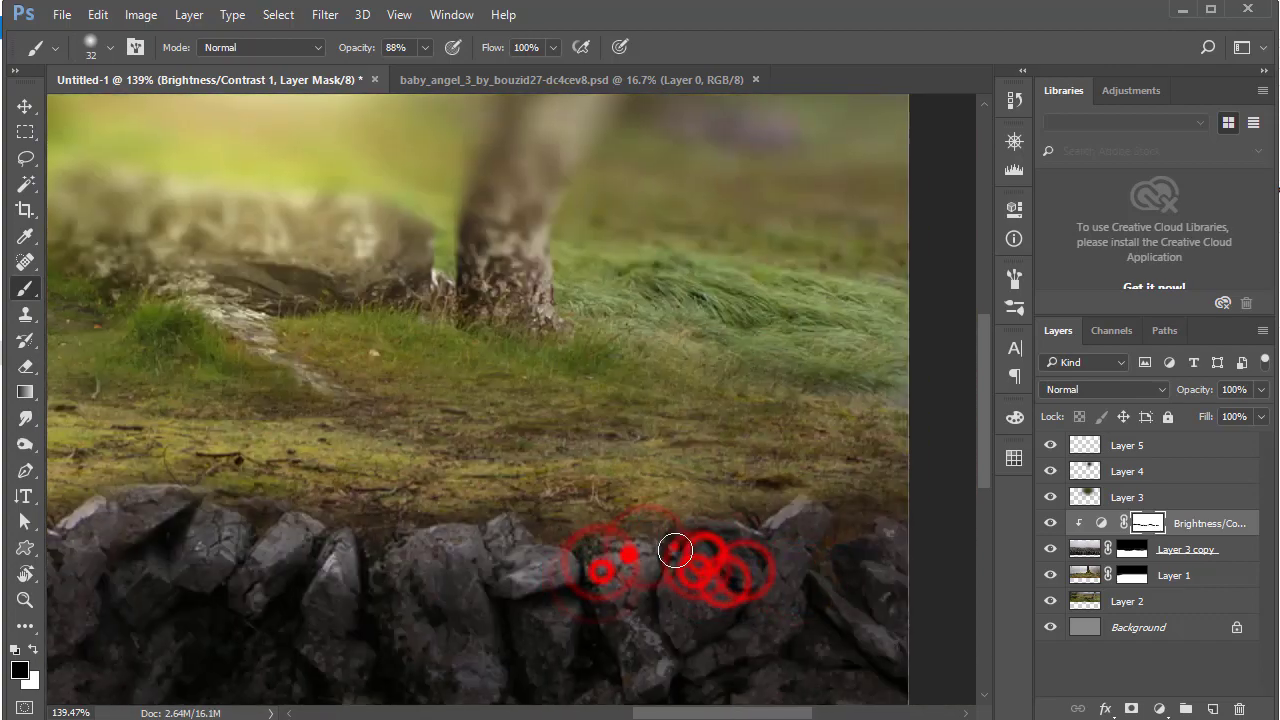
pyautogui.moveTo(244, 543); pyautogui.dragTo(860, 535)
pyautogui.keyDown('alt'); pyautogui.click(543, 486); pyautogui.keyUp('alt')
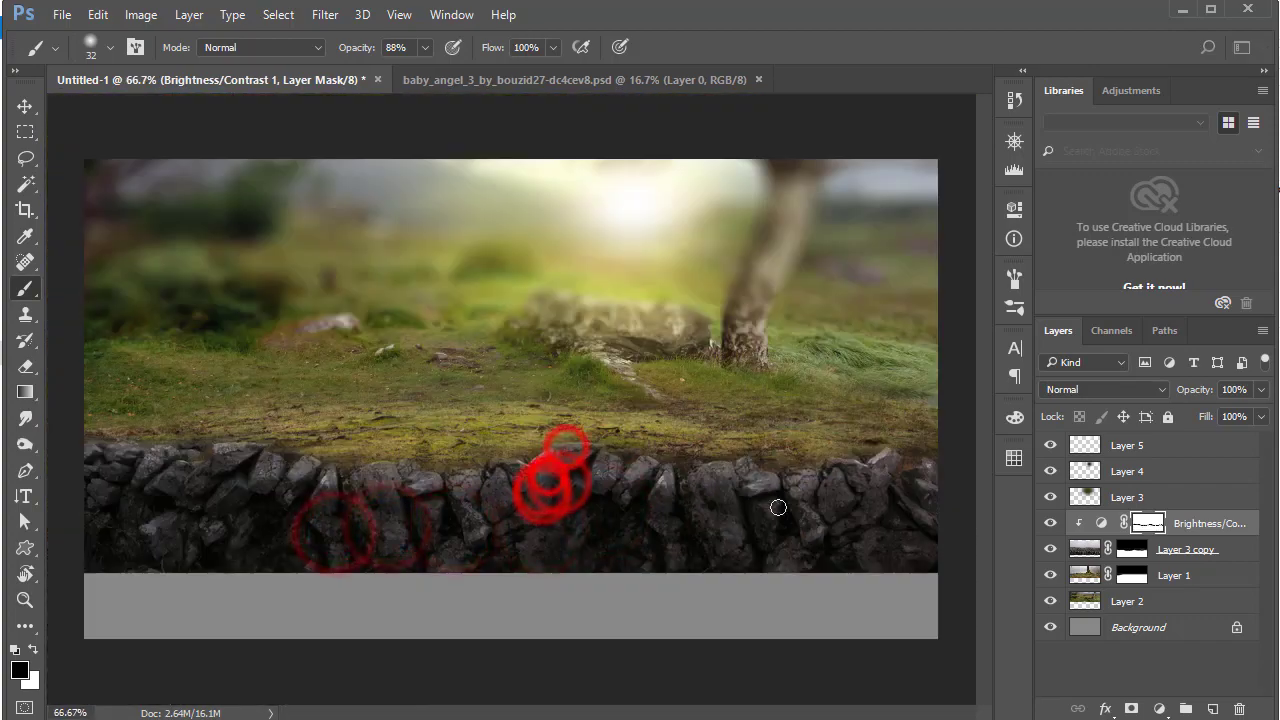
# Fill the new layer with 50% grey, clip it to the wall adjustment, and set it to Overlay
pyautogui.click(1213, 708)
pyautogui.click(63, 14)
pyautogui.click(183, 305)
pyautogui.click(803, 191)
pyautogui.rightClick(1141, 523)
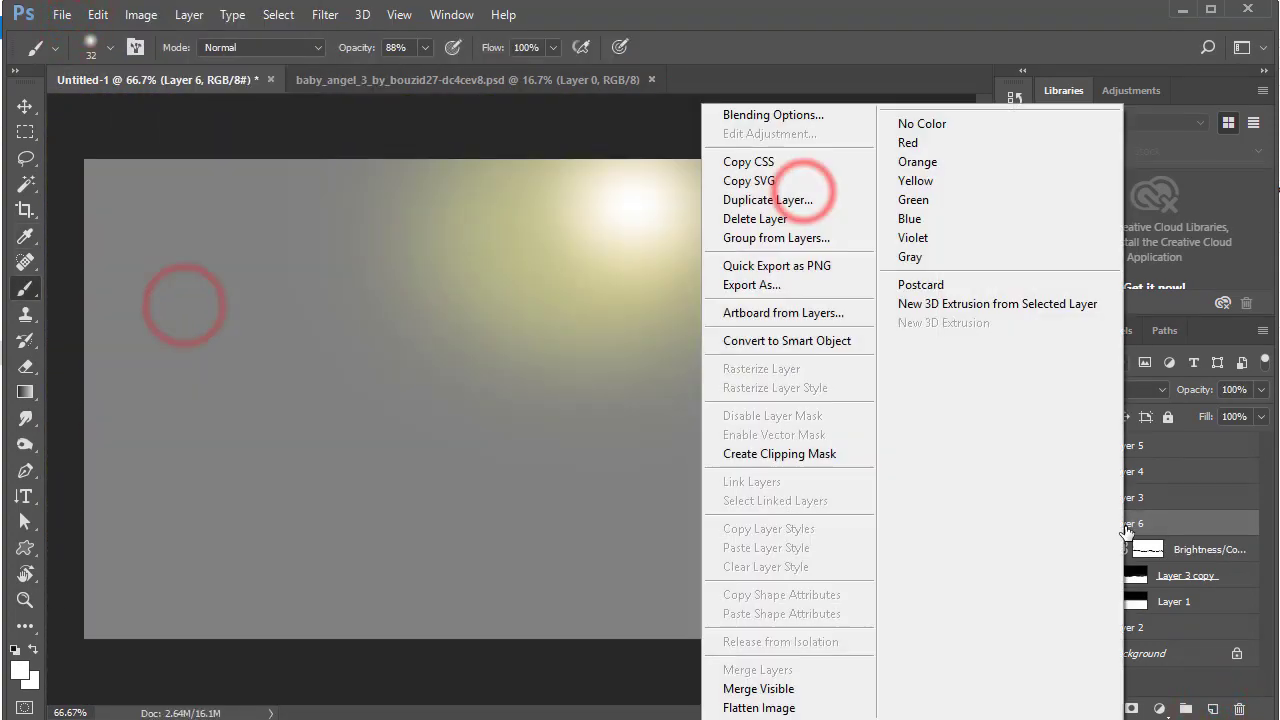
pyautogui.click(785, 452)
pyautogui.click(1063, 390)
pyautogui.click(1075, 183)
# Set up the Burn tool with 49% exposure
pyautogui.click(25, 444)
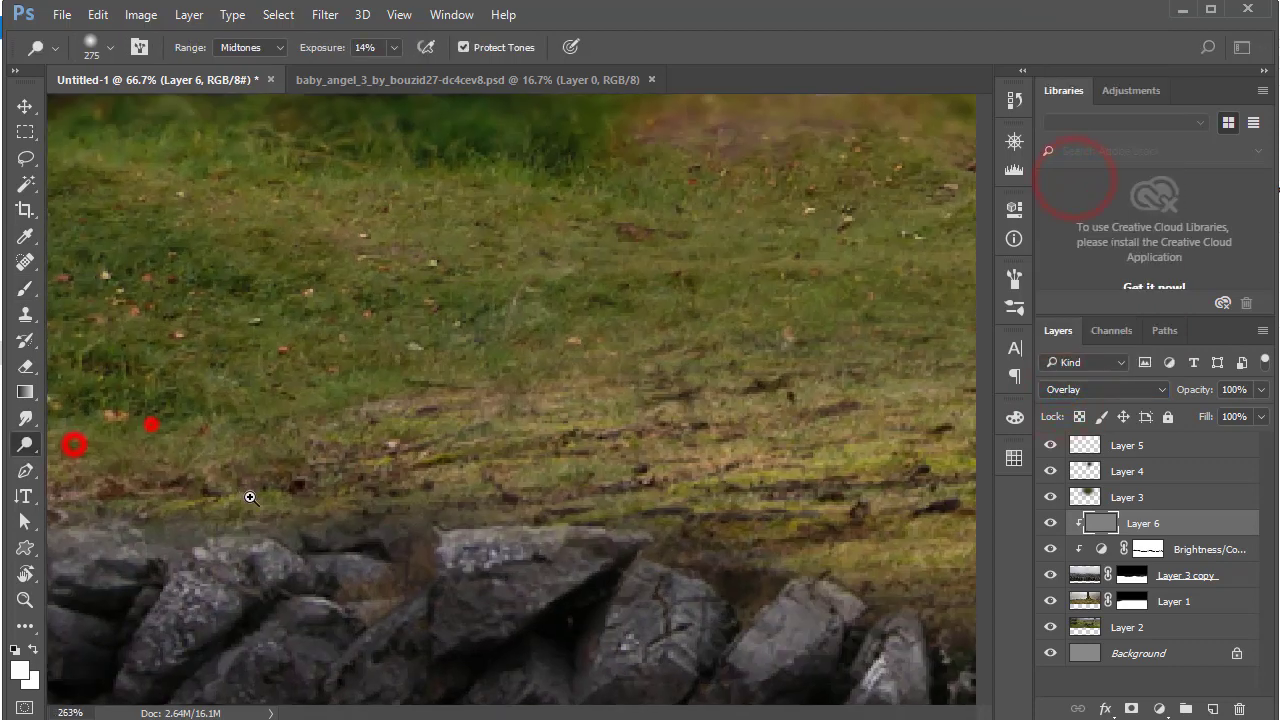
pyautogui.scroll(5, 130, 445)
pyautogui.rightClick(423, 414)
pyautogui.click(540, 452)
pyautogui.moveTo(394, 47); pyautogui.dragTo(411, 61)
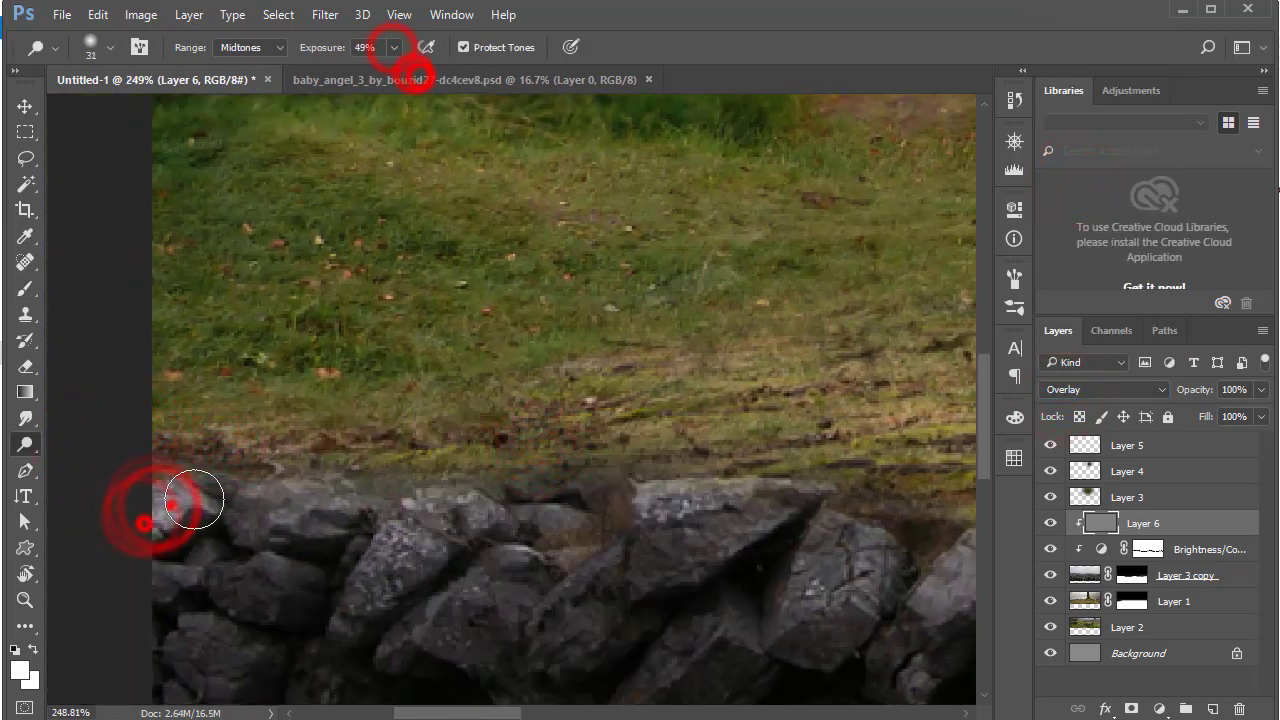
# Burn darker shading into the edges, tops and crevices of the left and middle rocks
pyautogui.moveTo(149, 514); pyautogui.dragTo(455, 520)
pyautogui.moveTo(658, 522); pyautogui.dragTo(765, 515)
pyautogui.hscroll(3, 775, 517)
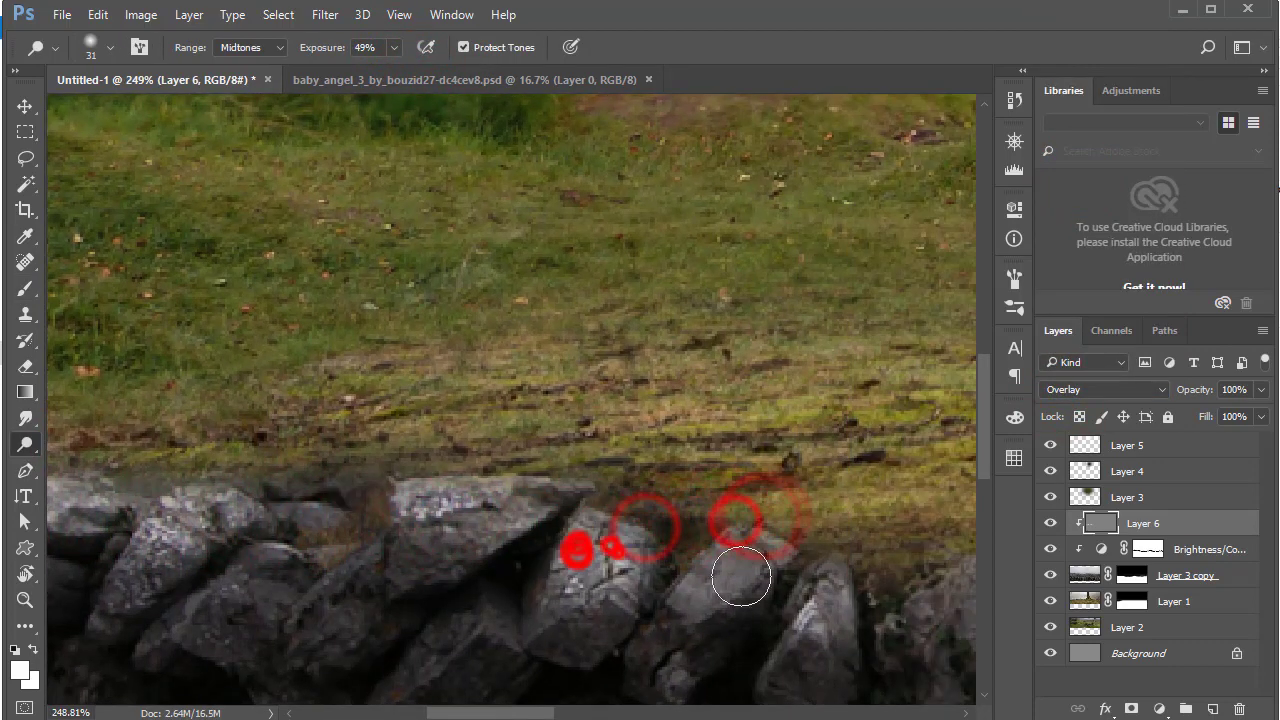
pyautogui.hscroll(2, 737, 577)
pyautogui.moveTo(477, 555); pyautogui.dragTo(575, 595)
pyautogui.hscroll(2, 575, 595)
pyautogui.hscroll(2, 480, 590)
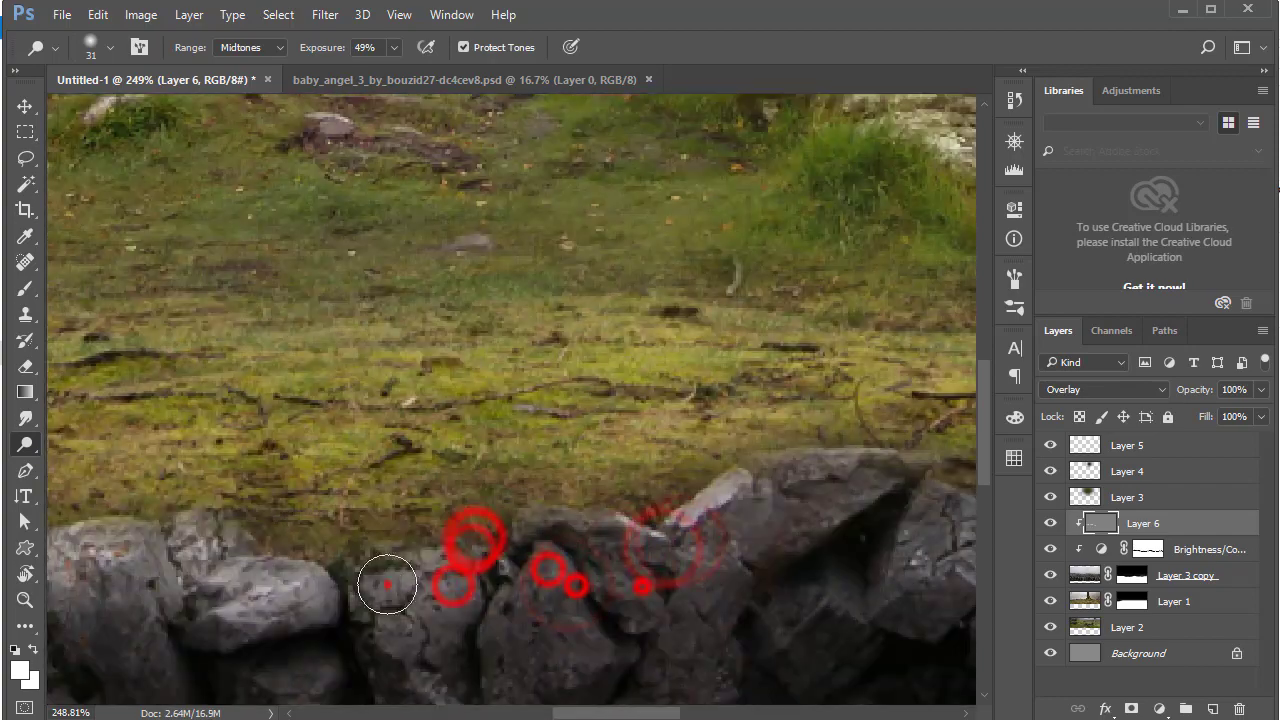
pyautogui.moveTo(385, 585); pyautogui.dragTo(470, 580)
pyautogui.click(630, 550)
pyautogui.click(545, 565)
pyautogui.hscroll(2, 550, 570)
pyautogui.click(520, 495)
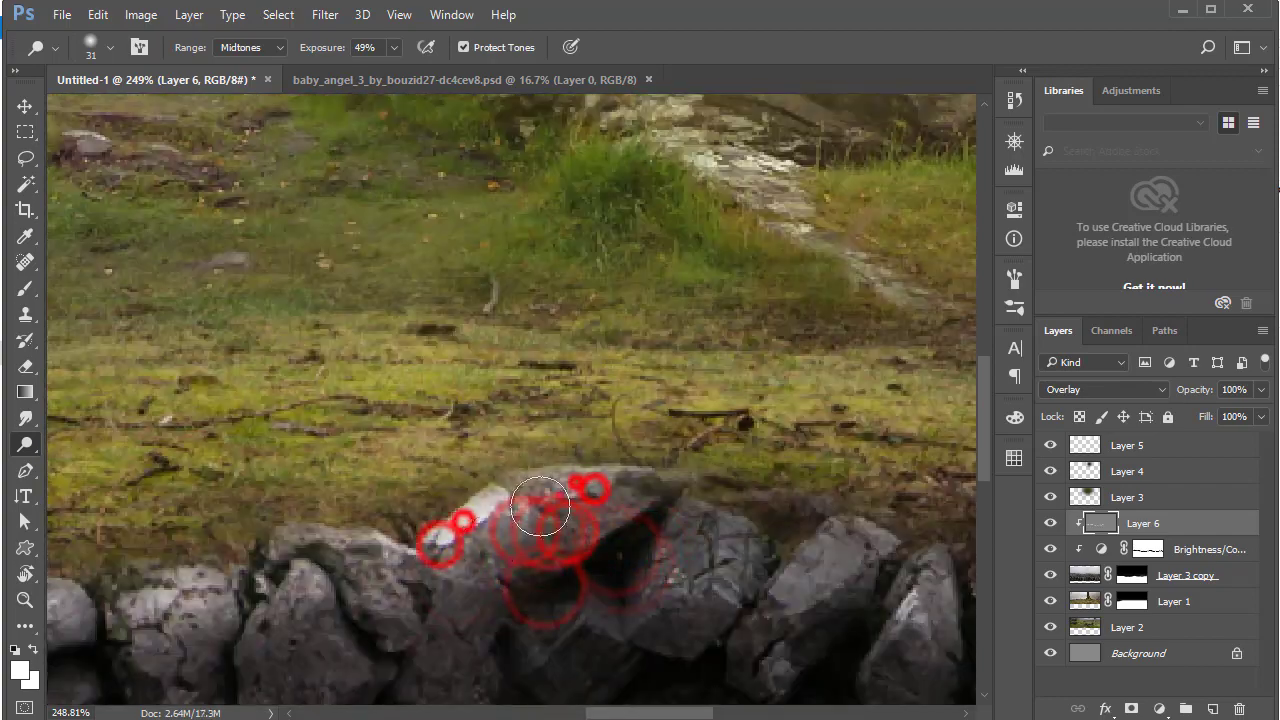
pyautogui.hscroll(2, 470, 500)
pyautogui.click(465, 500)
pyautogui.click(560, 500)
pyautogui.hscroll(2, 307, 545)
pyautogui.click(285, 570)
pyautogui.hscroll(2, 300, 560)
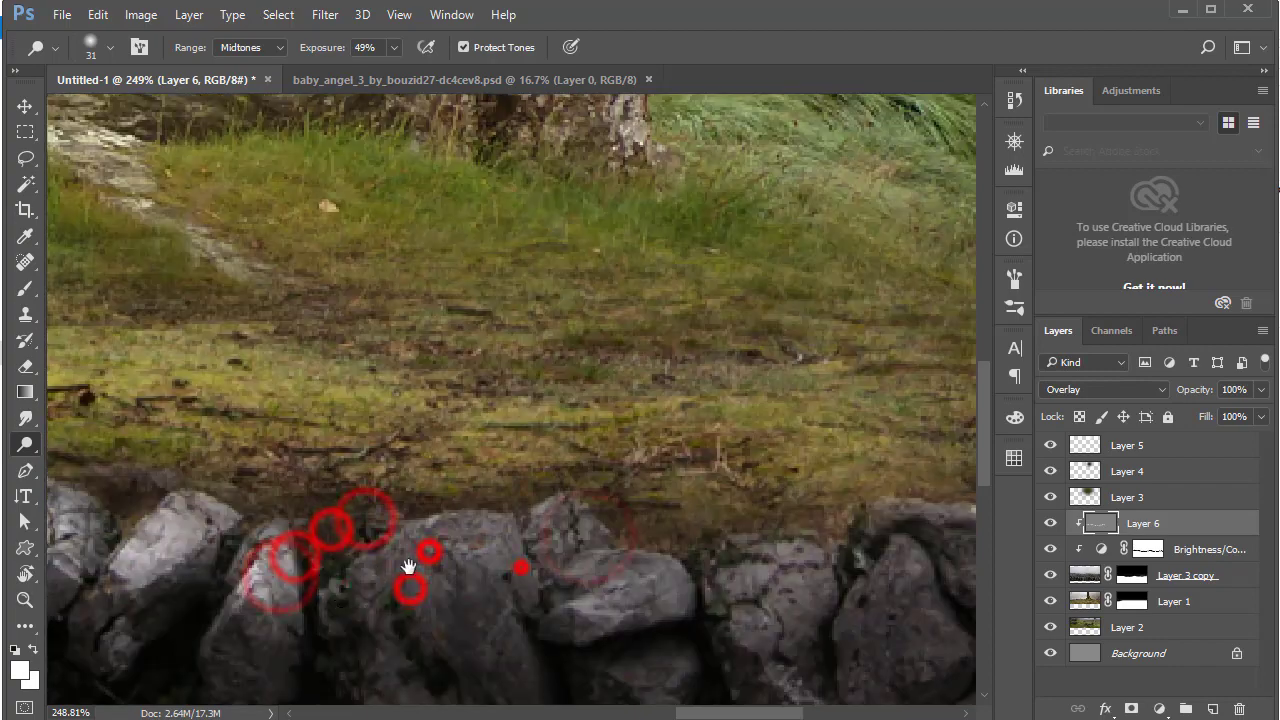
pyautogui.click(357, 586)
pyautogui.click(545, 520)
pyautogui.hscroll(2, 556, 565)
pyautogui.click(523, 528)
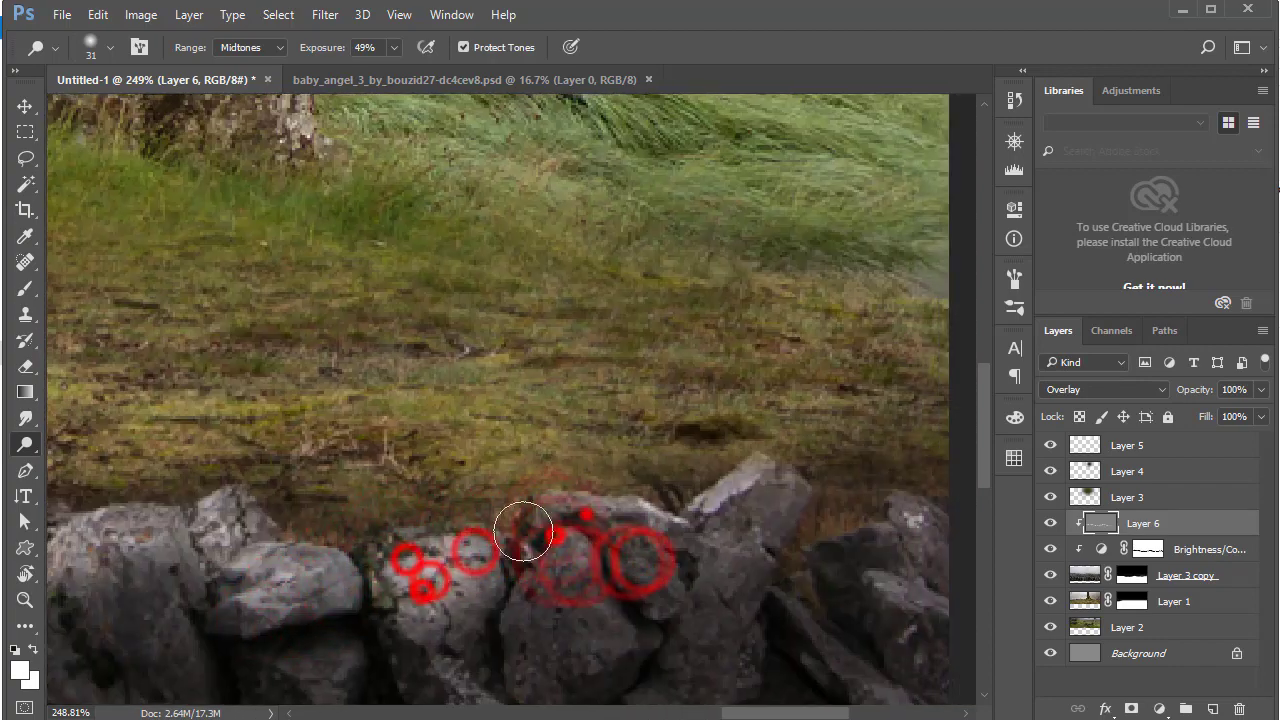
pyautogui.hscroll(2, 523, 528)
pyautogui.hscroll(2, 531, 532)
# Burn shadows into the crevices along another stretch of the stone wall
pyautogui.moveTo(514, 606); pyautogui.dragTo(788, 461)
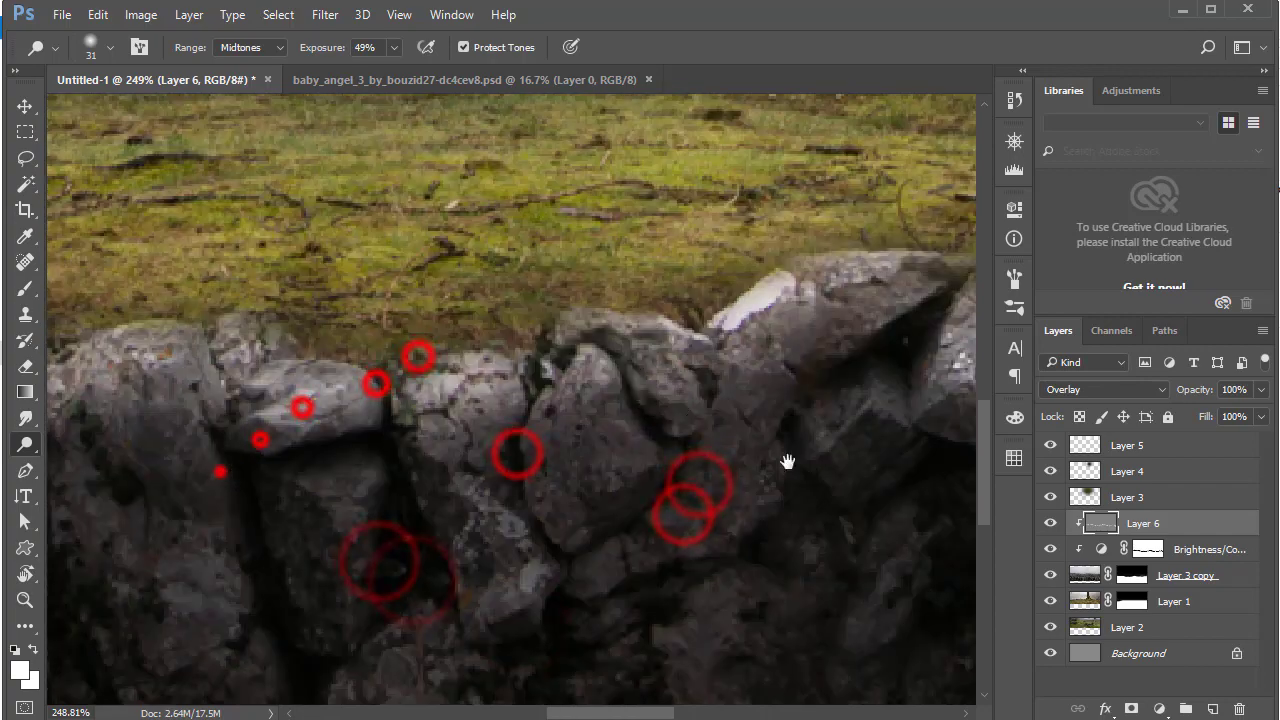
pyautogui.click(605, 405)
pyautogui.hscroll(-2, 449, 443)
pyautogui.click(451, 443)
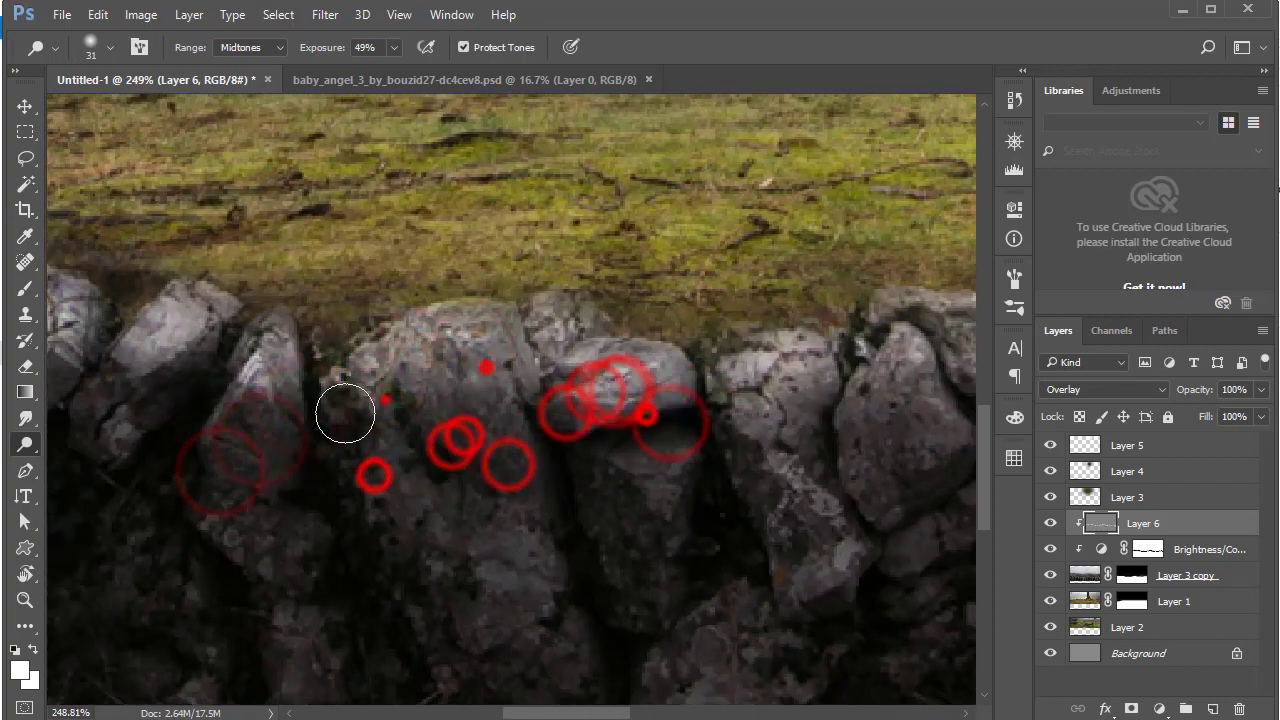
pyautogui.click(343, 409)
pyautogui.hscroll(-4, 400, 380)
pyautogui.click(510, 374)
pyautogui.hscroll(-3, 541, 346)
pyautogui.hscroll(-3, 243, 309)
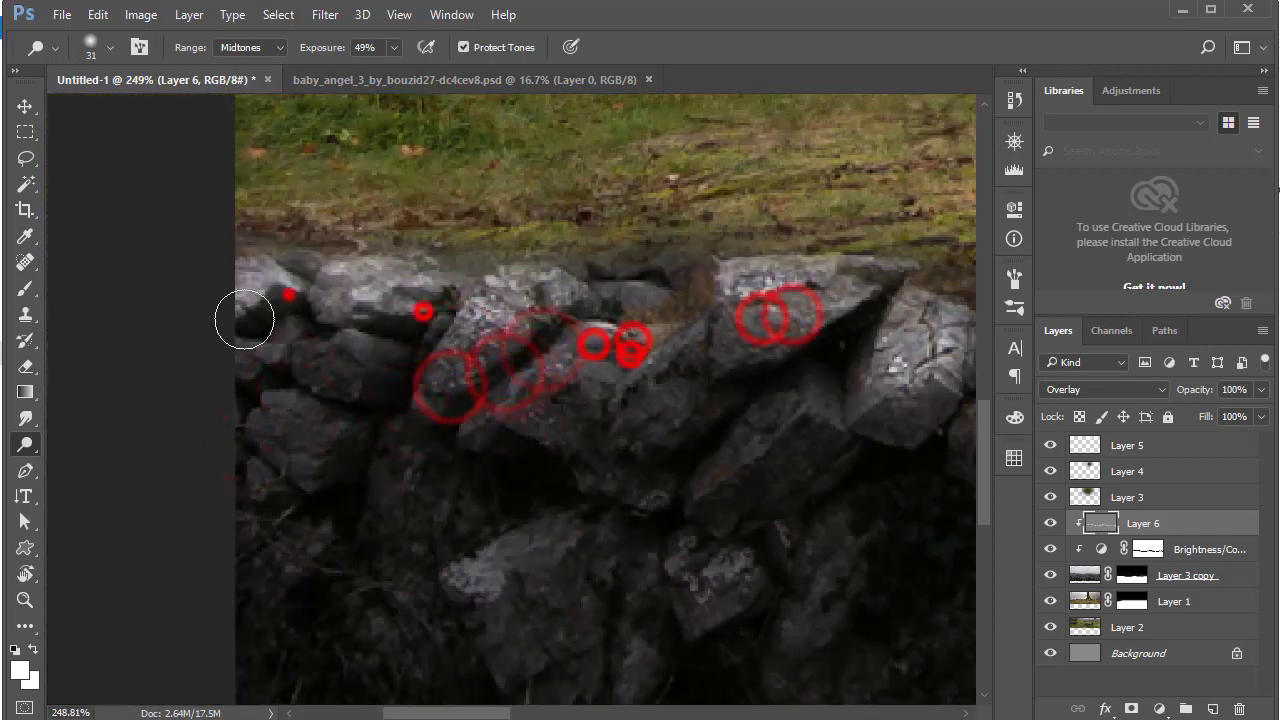
pyautogui.scroll(-5, 243, 309)
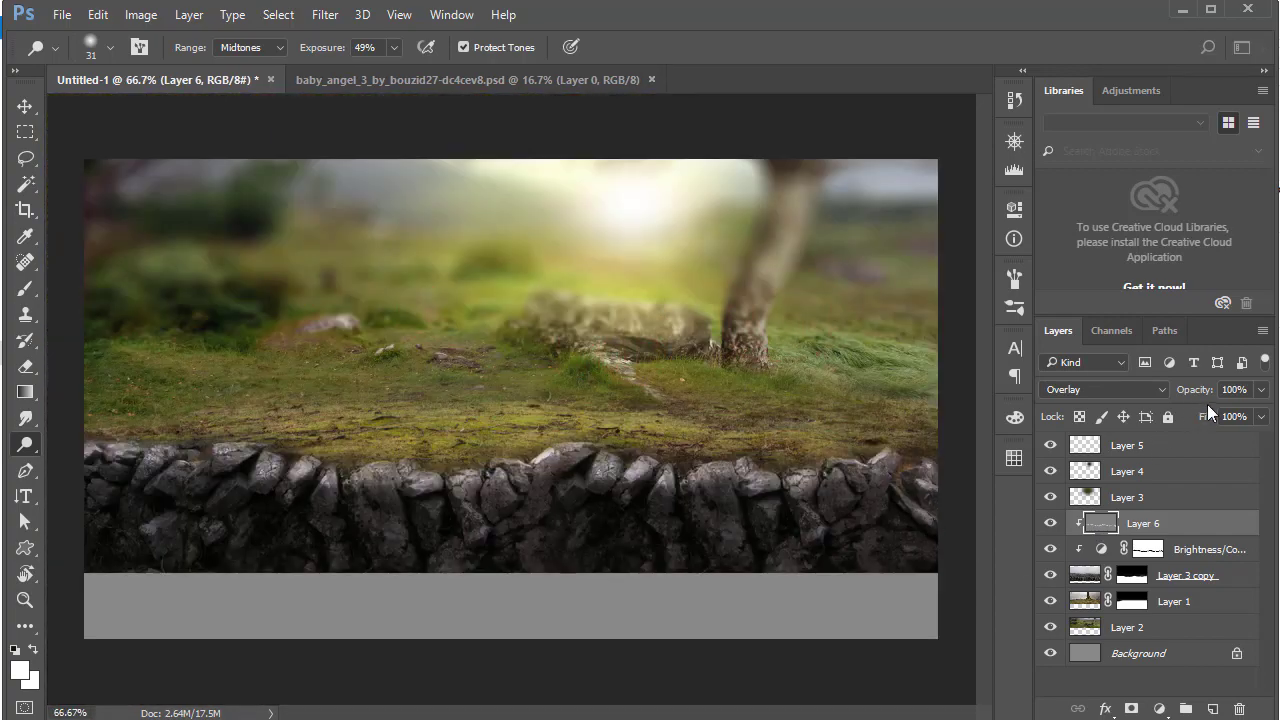
# Lower Layer 6's opacity to 65%, then reselect Layer 5
pyautogui.click(1261, 390)
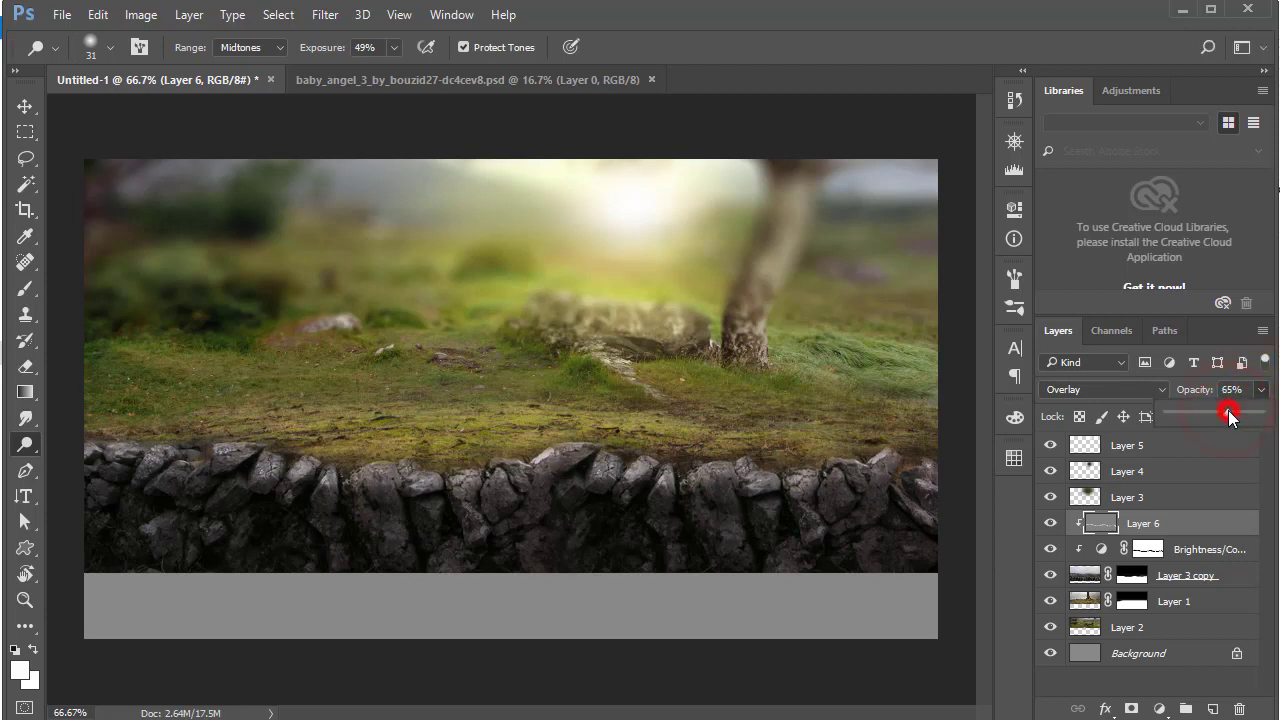
pyautogui.click(1152, 525)
pyautogui.click(1134, 449)
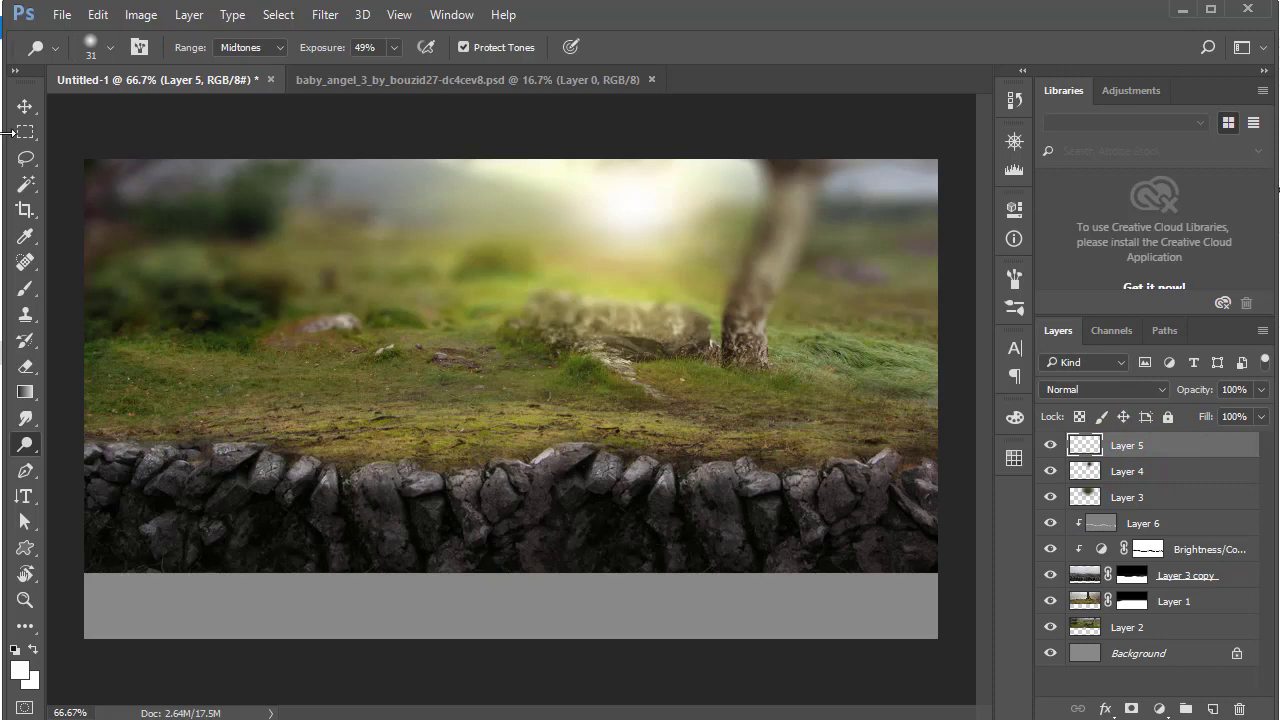
# Drag the baby angel into the landscape and reposition her oversized layer with Free Transform
pyautogui.click(27, 105)
pyautogui.click(450, 79)
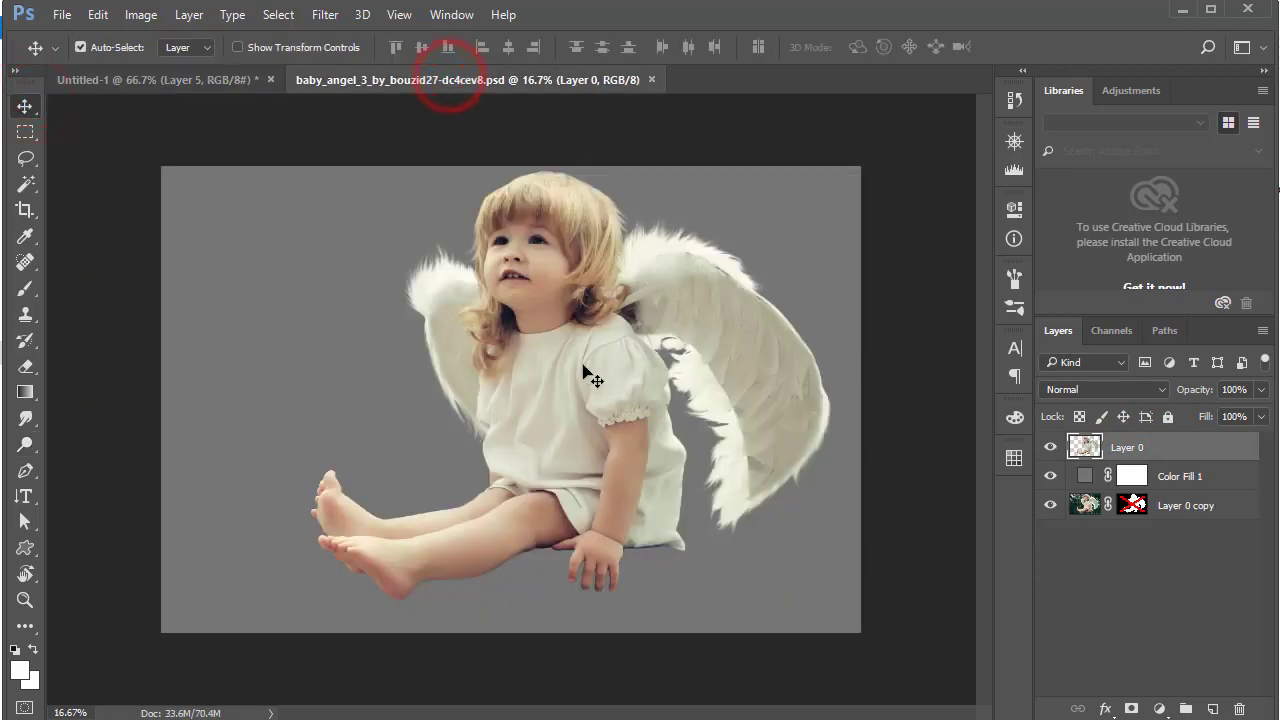
pyautogui.moveTo(583, 366)
pyautogui.mouseDown()
pyautogui.moveTo(264, 130)
pyautogui.moveTo(630, 370)
pyautogui.mouseUp()
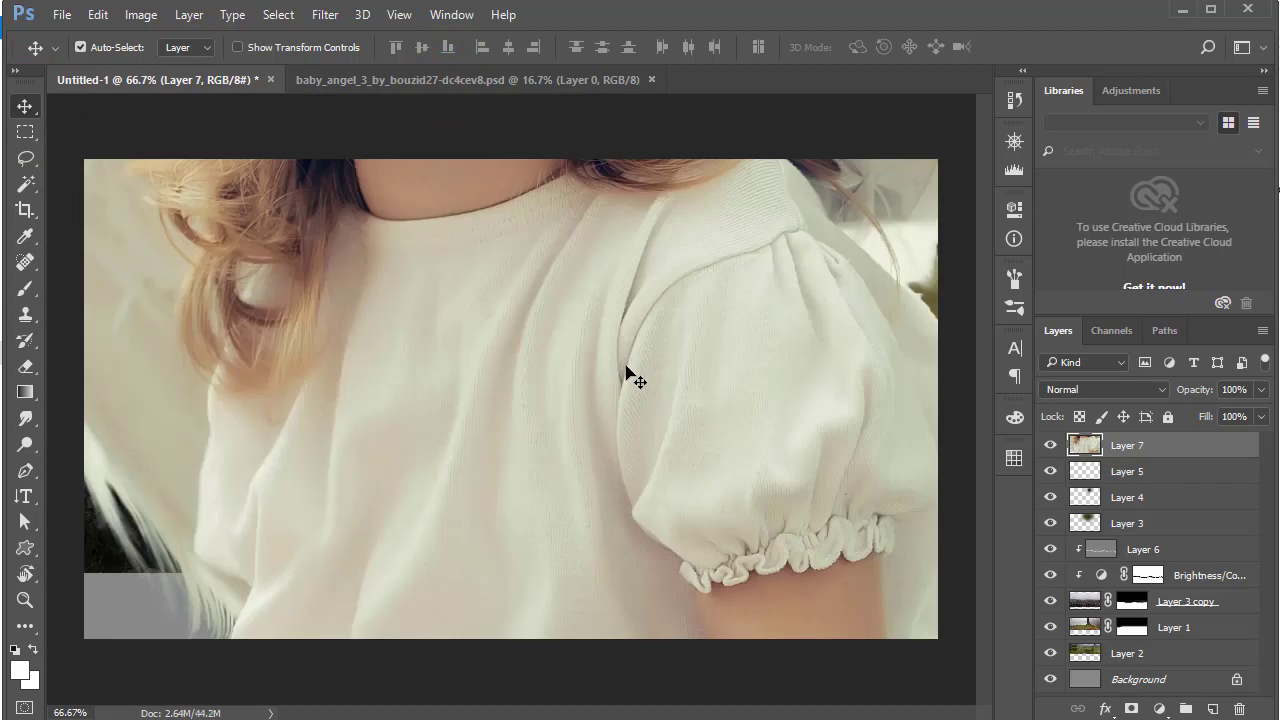
pyautogui.keyDown('alt'); pyautogui.click(626, 366); pyautogui.keyUp('alt')
pyautogui.hotkey('ctrl', 't')
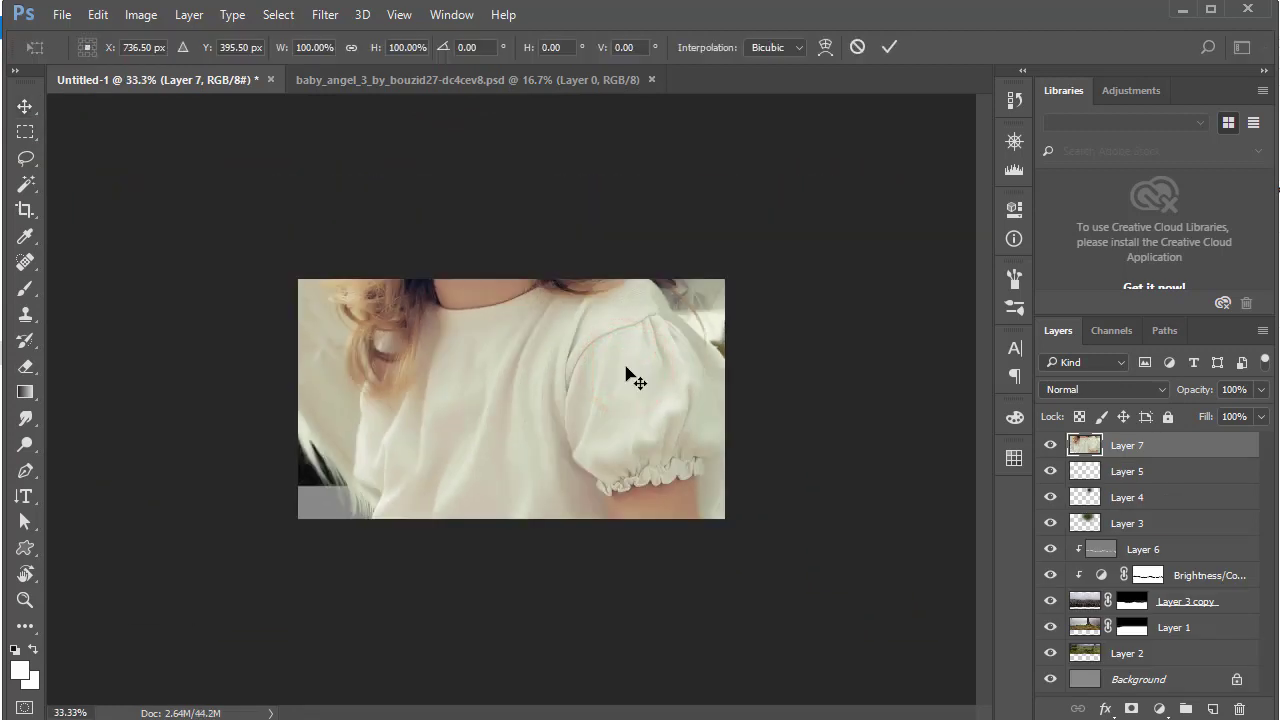
pyautogui.moveTo(634, 414); pyautogui.dragTo(1006, 553)
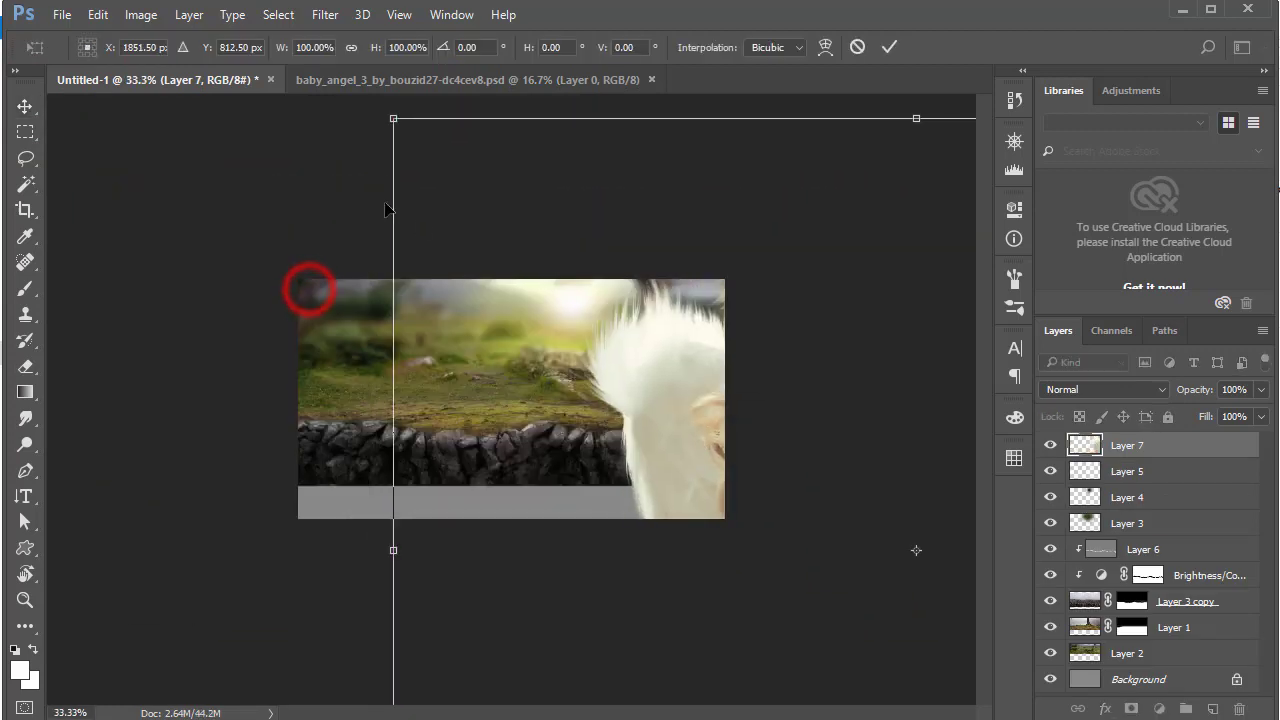
pyautogui.keyDown('alt'); pyautogui.click(381, 110); pyautogui.keyUp('alt')
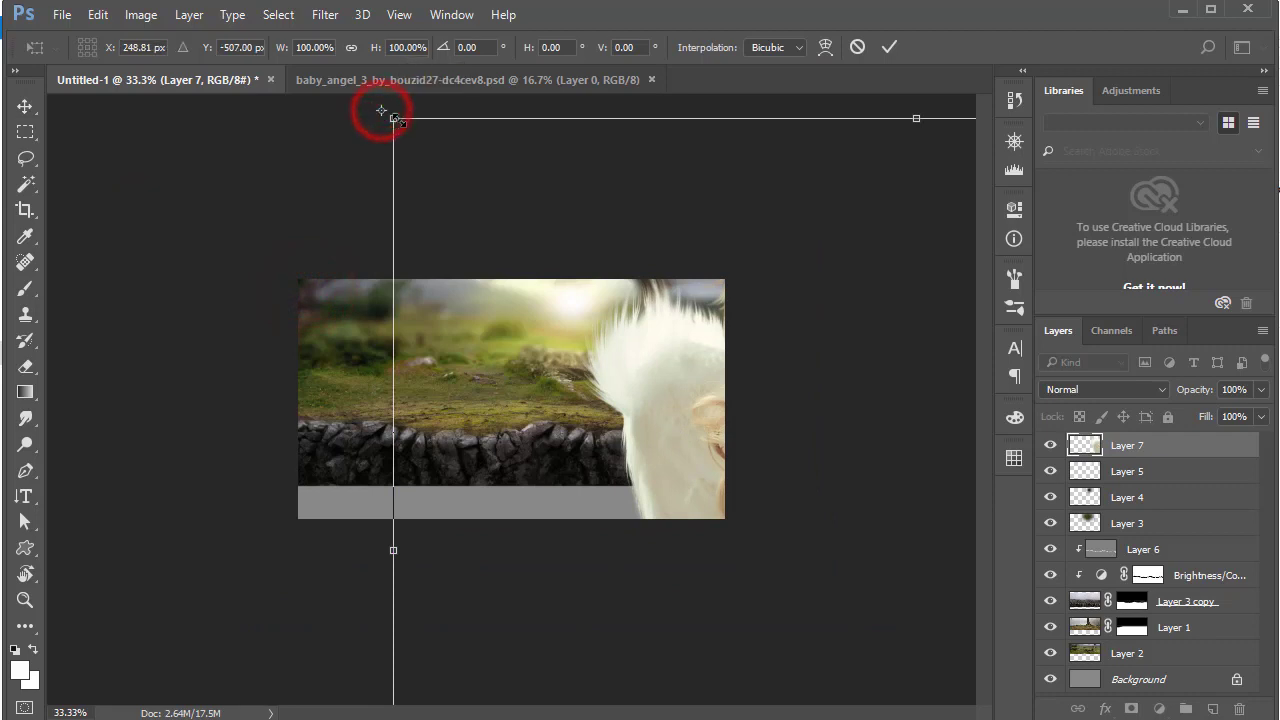
pyautogui.click(887, 47)
# Scale the angel down to about 16.7% and seat her on the stone wall
pyautogui.hotkey('ctrl', 't')
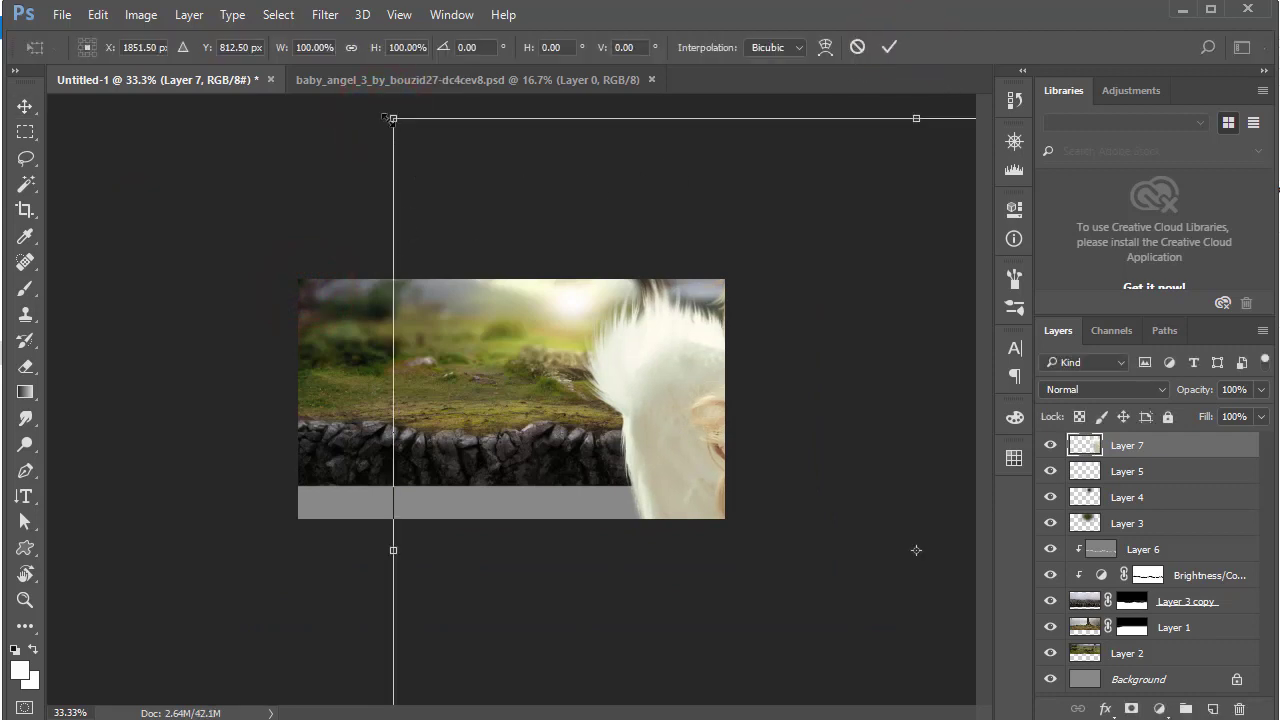
pyautogui.moveTo(393, 118); pyautogui.dragTo(791, 434)
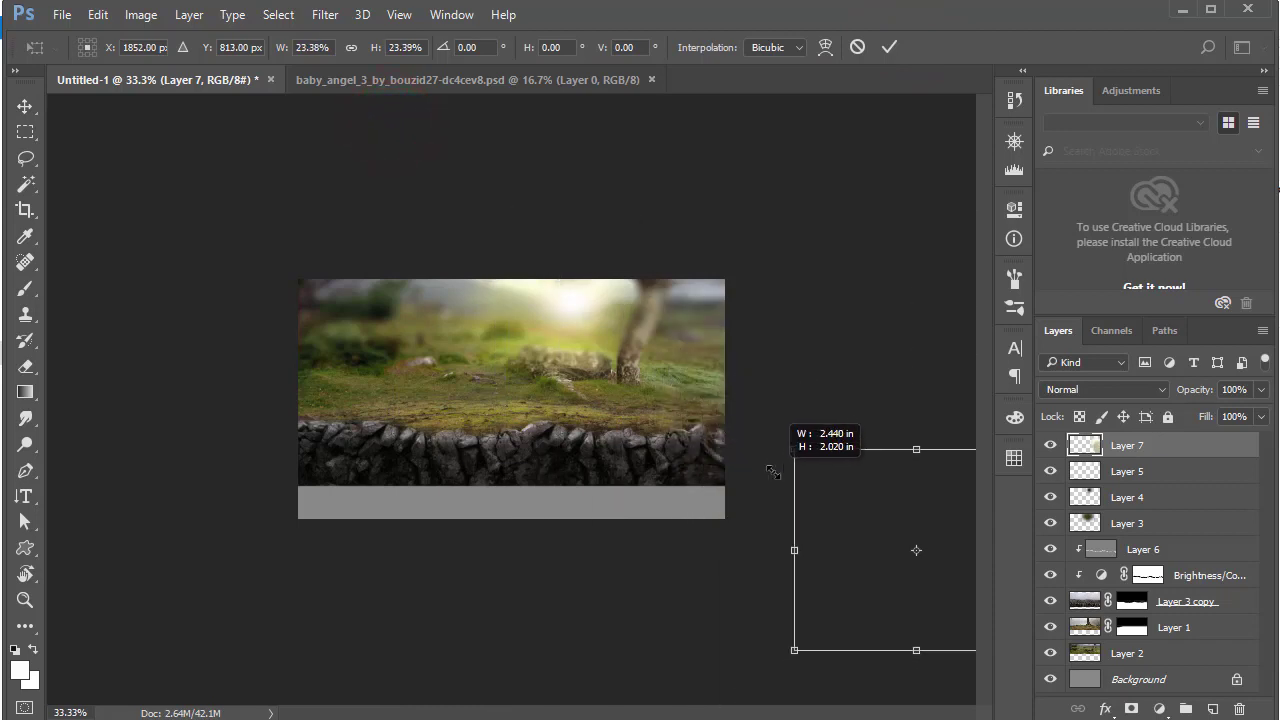
pyautogui.moveTo(823, 482)
pyautogui.mouseDown()
pyautogui.moveTo(581, 376)
pyautogui.moveTo(338, 229)
pyautogui.mouseUp()
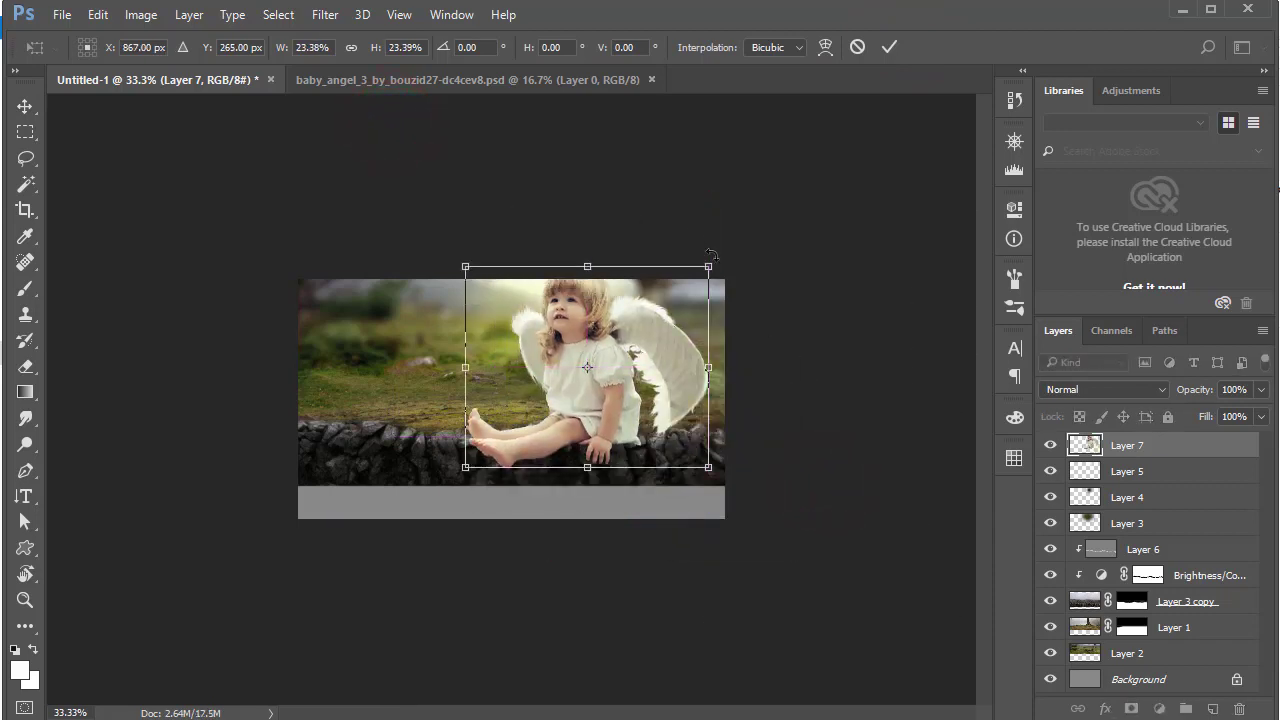
pyautogui.moveTo(716, 268); pyautogui.dragTo(690, 333)
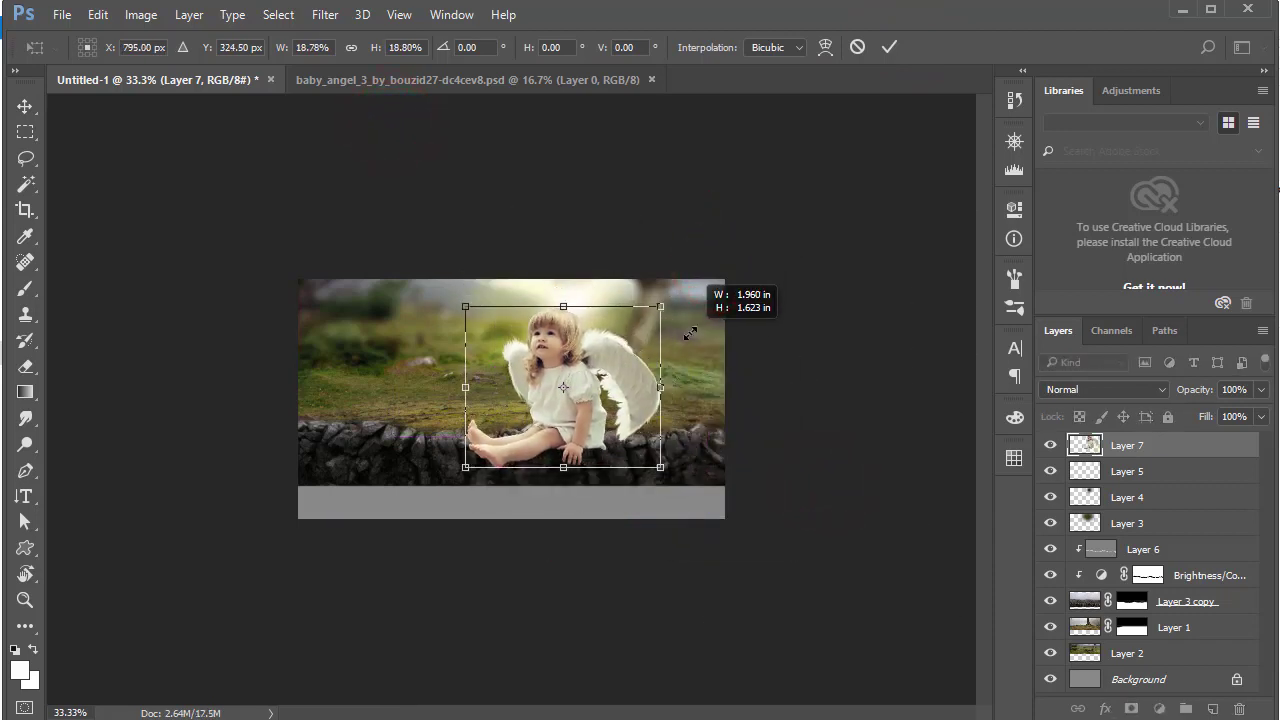
pyautogui.moveTo(583, 365); pyautogui.dragTo(645, 435)
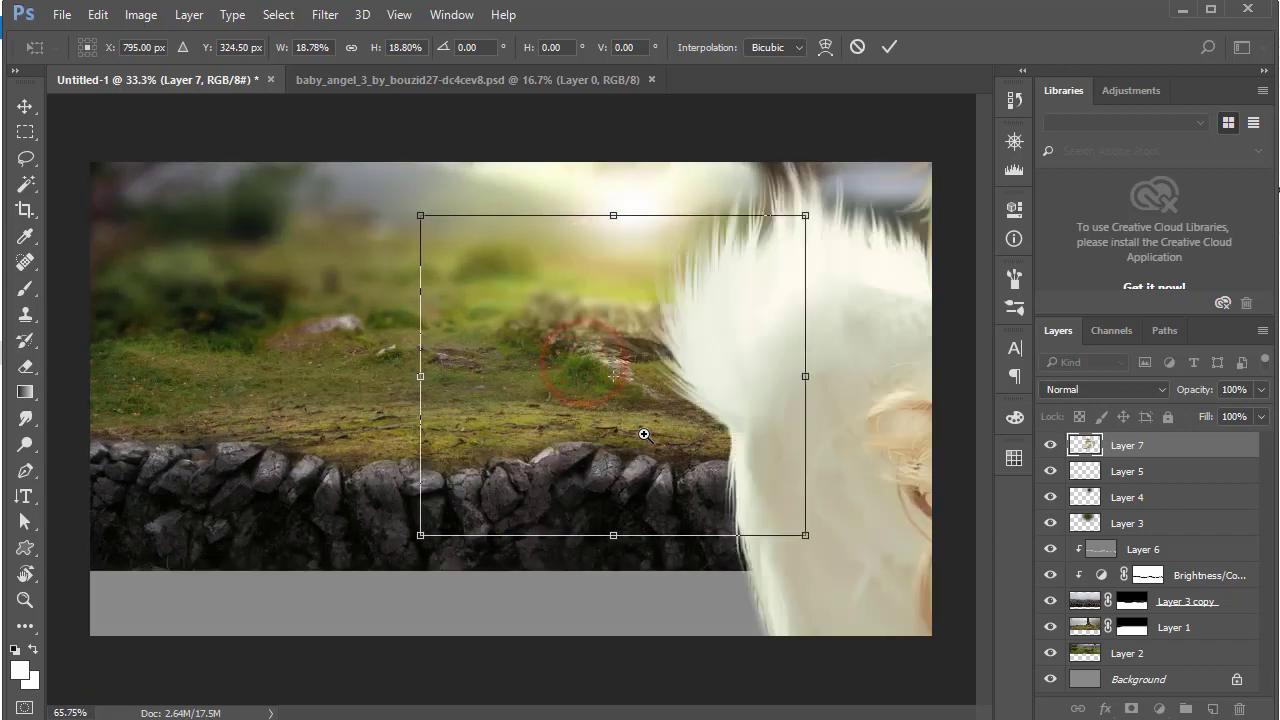
pyautogui.moveTo(647, 390); pyautogui.dragTo(665, 377)
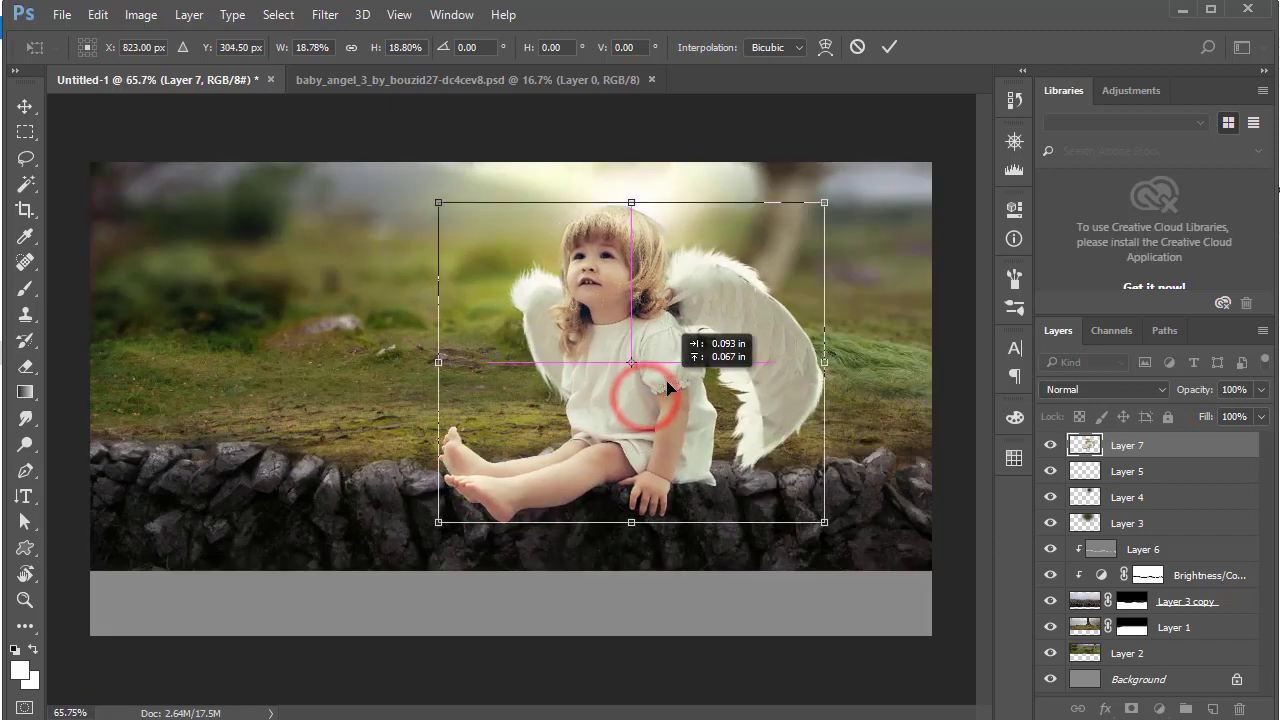
pyautogui.moveTo(825, 201); pyautogui.dragTo(804, 219)
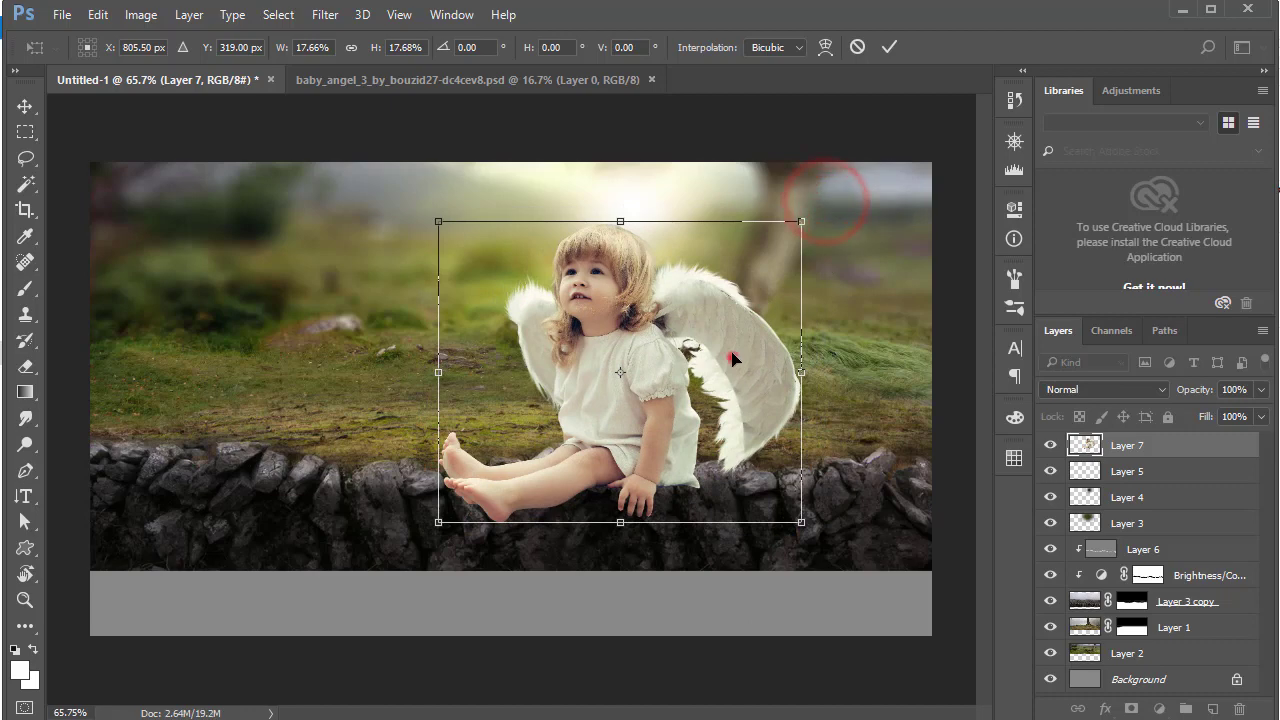
pyautogui.moveTo(725, 359)
pyautogui.mouseDown()
pyautogui.moveTo(737, 349)
pyautogui.moveTo(649, 334)
pyautogui.moveTo(752, 342)
pyautogui.moveTo(745, 318)
pyautogui.moveTo(694, 334)
pyautogui.moveTo(685, 322)
pyautogui.mouseUp()
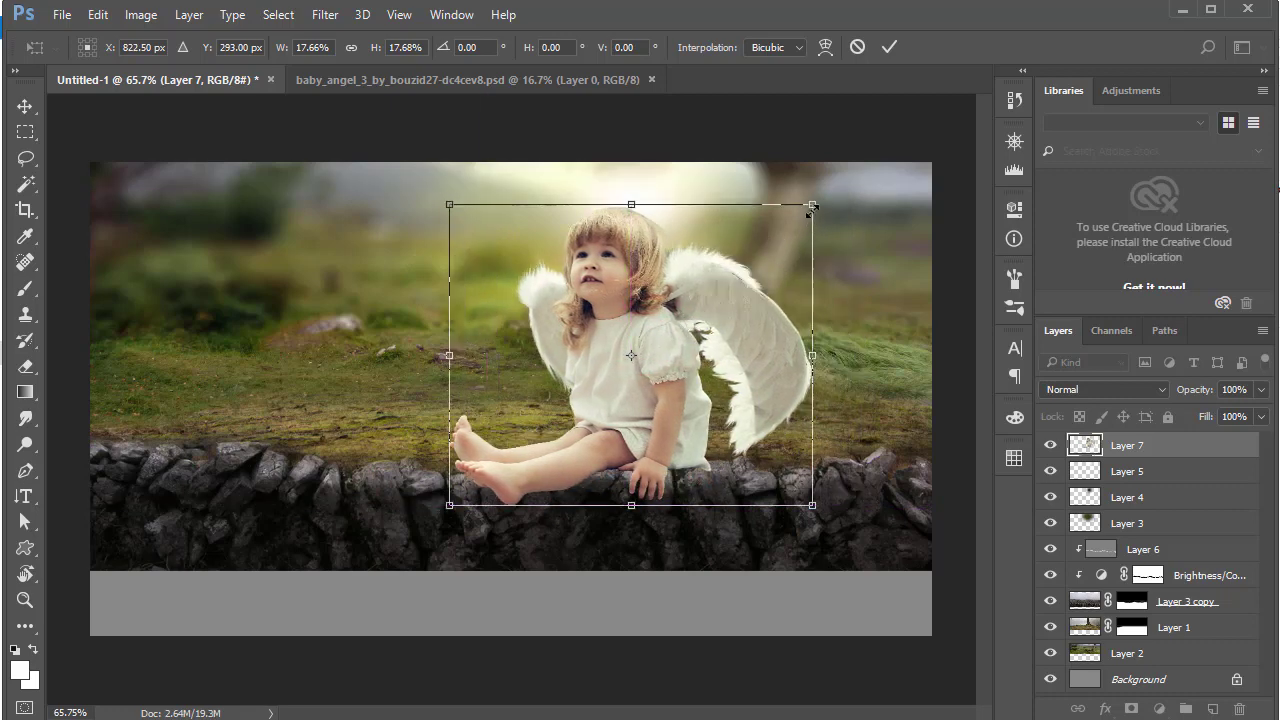
pyautogui.moveTo(812, 209); pyautogui.dragTo(807, 247)
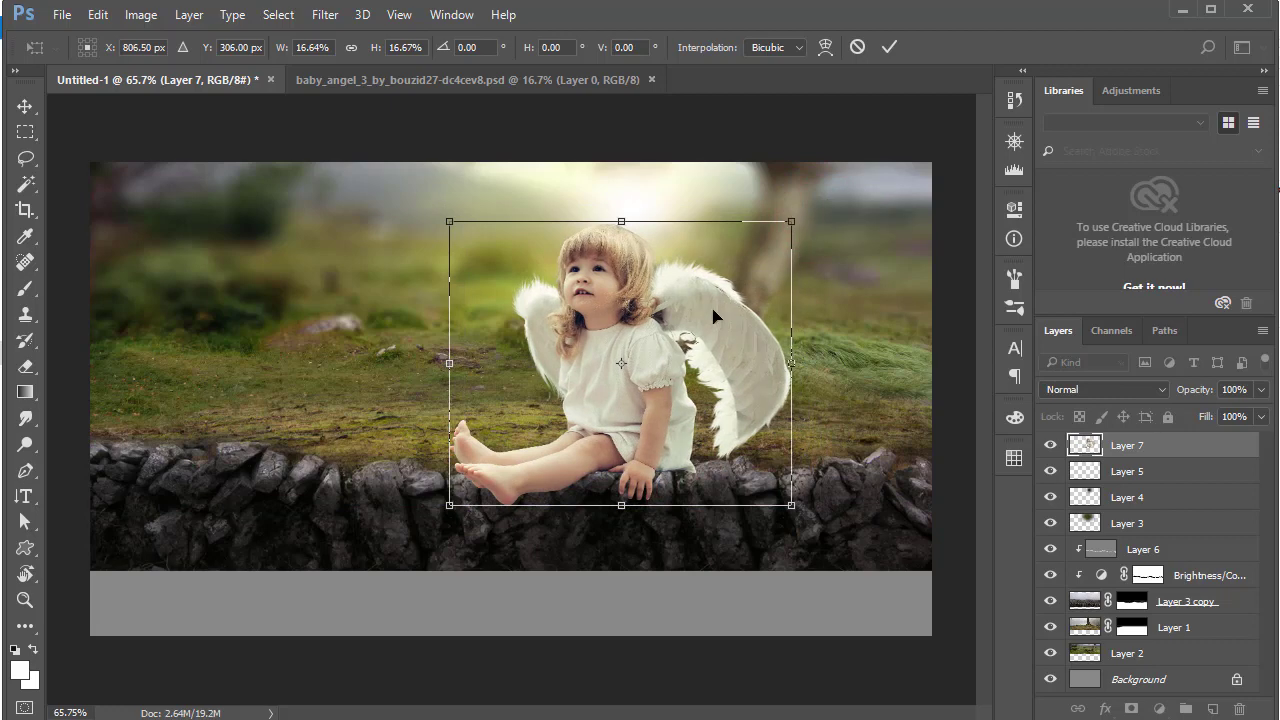
pyautogui.click(889, 47)
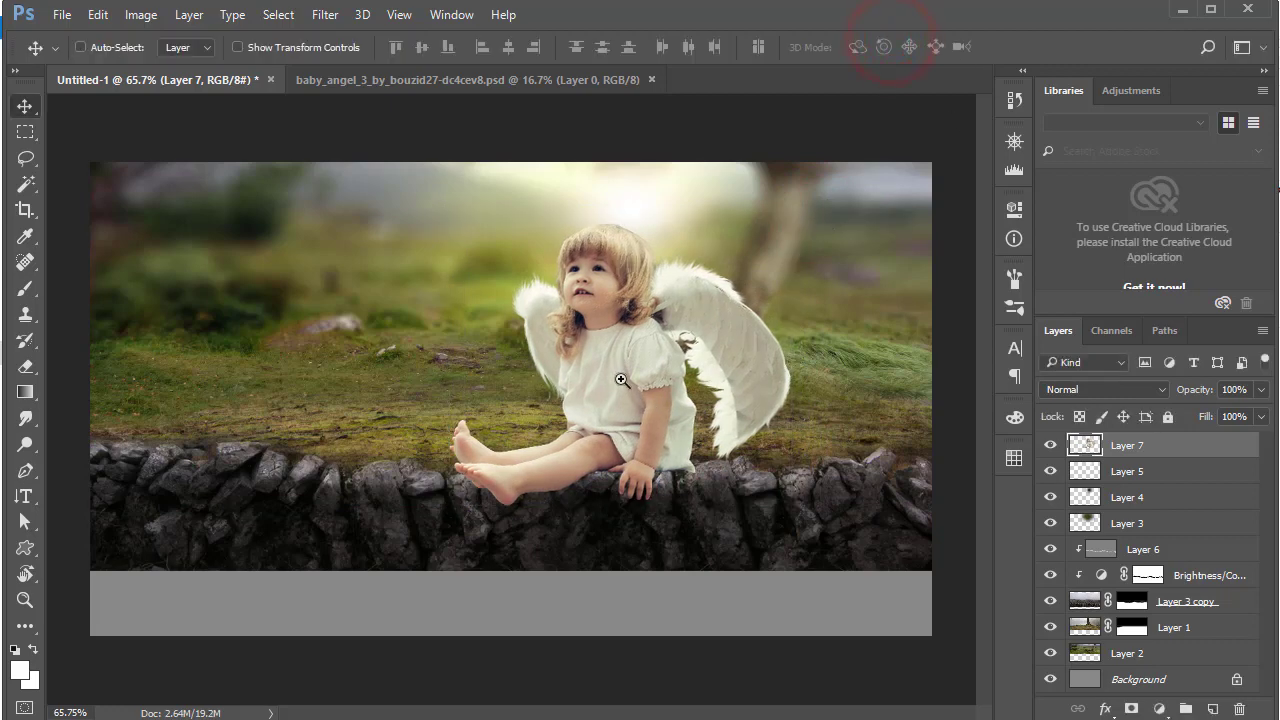
pyautogui.moveTo(651, 388); pyautogui.dragTo(700, 457)
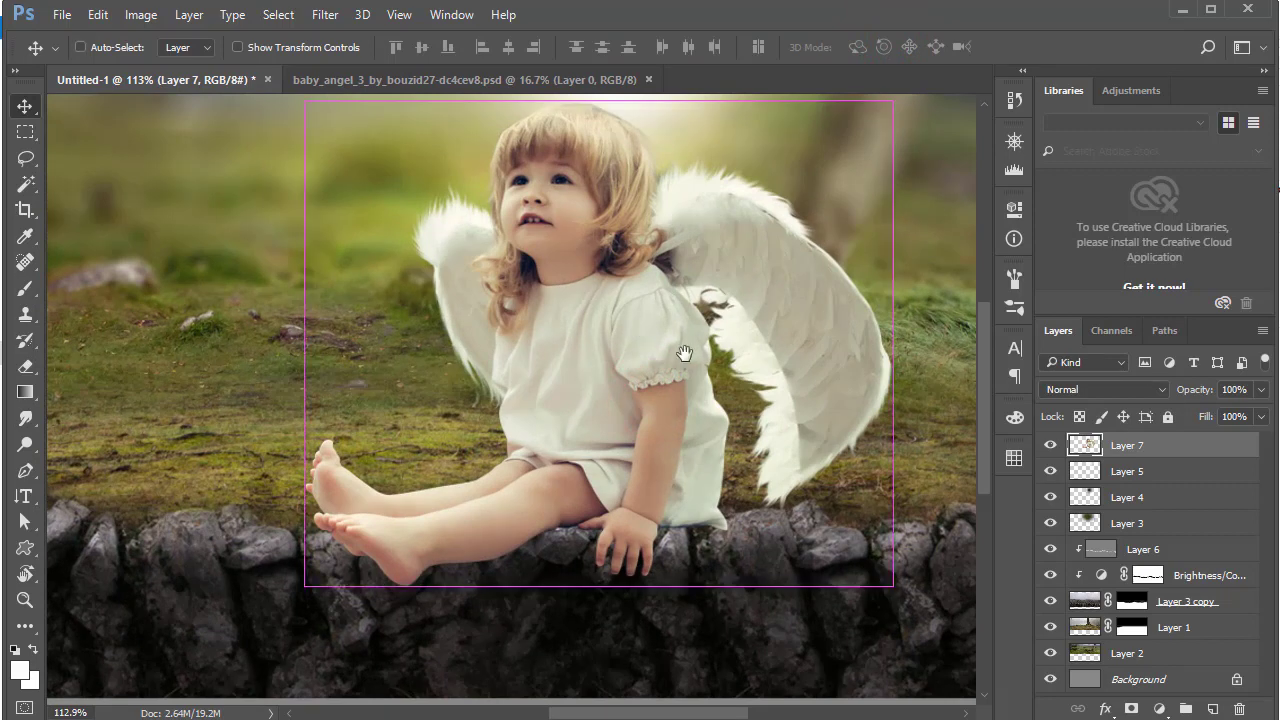
# Add a new layer above Layer 5 and set the foreground colour to #7c7c7c
pyautogui.press('ctrl')
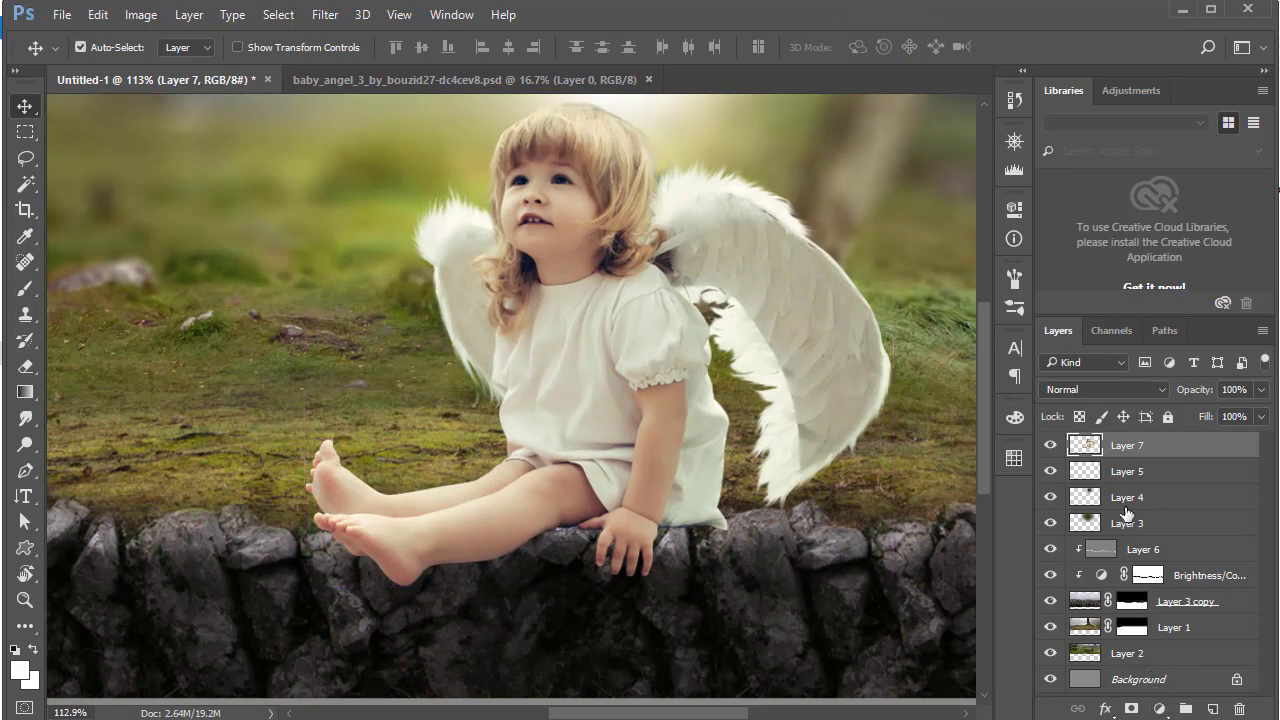
pyautogui.click(1147, 471)
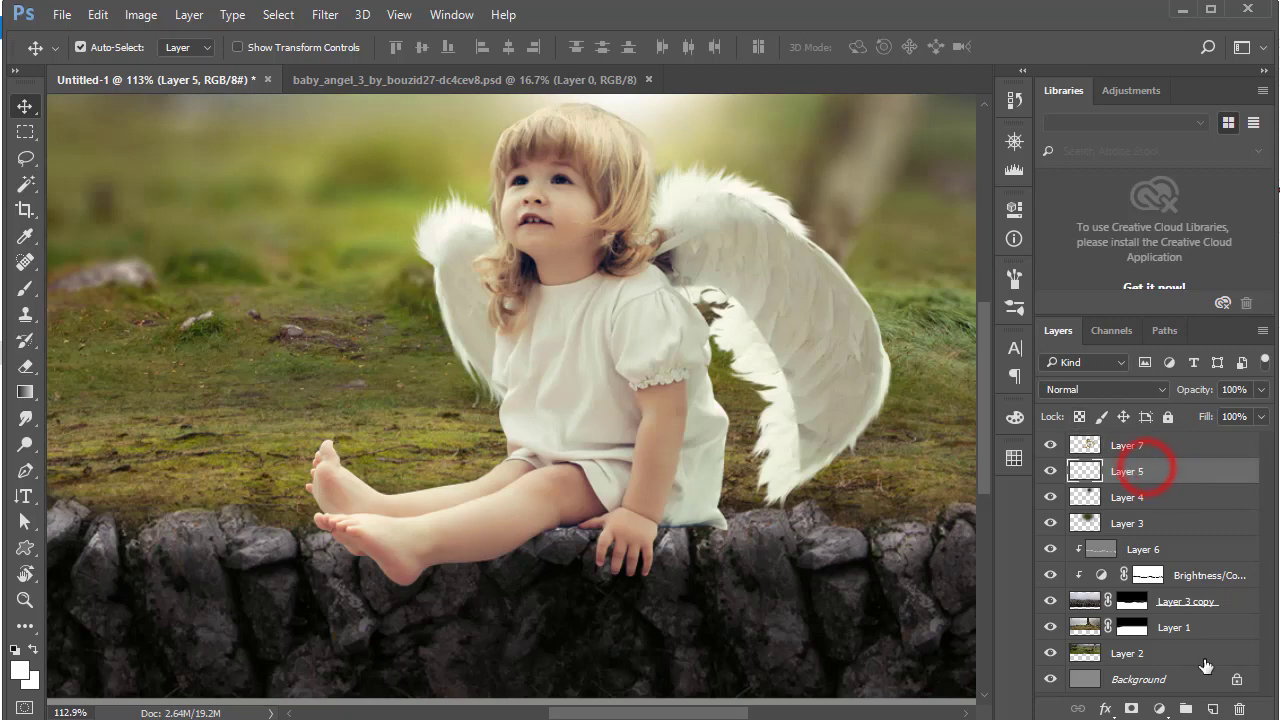
pyautogui.click(1212, 709)
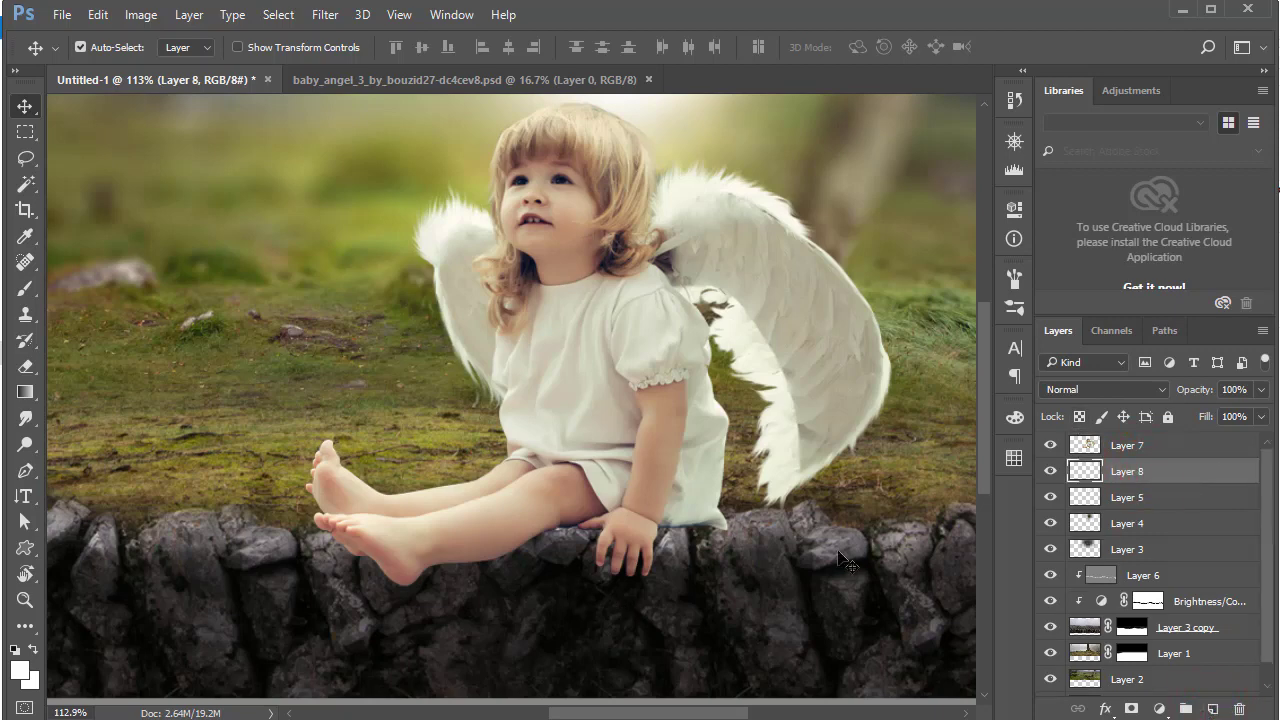
pyautogui.click(18, 671)
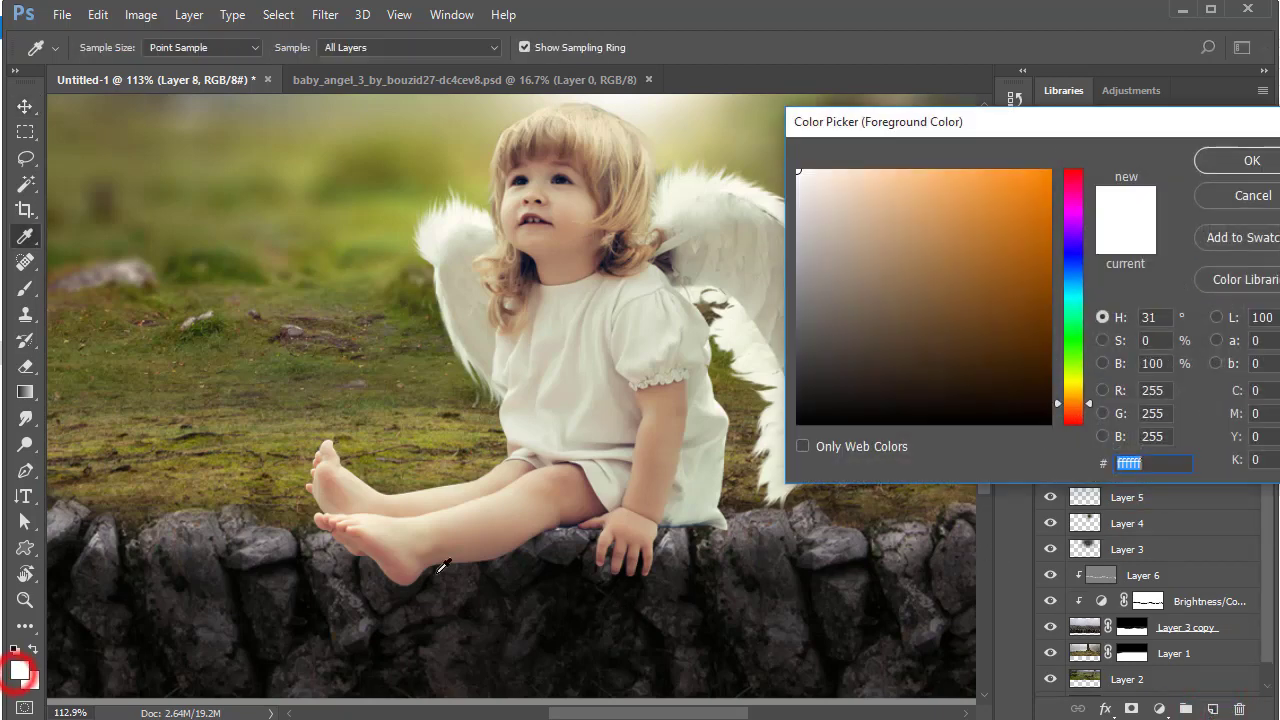
pyautogui.moveTo(823, 358); pyautogui.dragTo(791, 300)
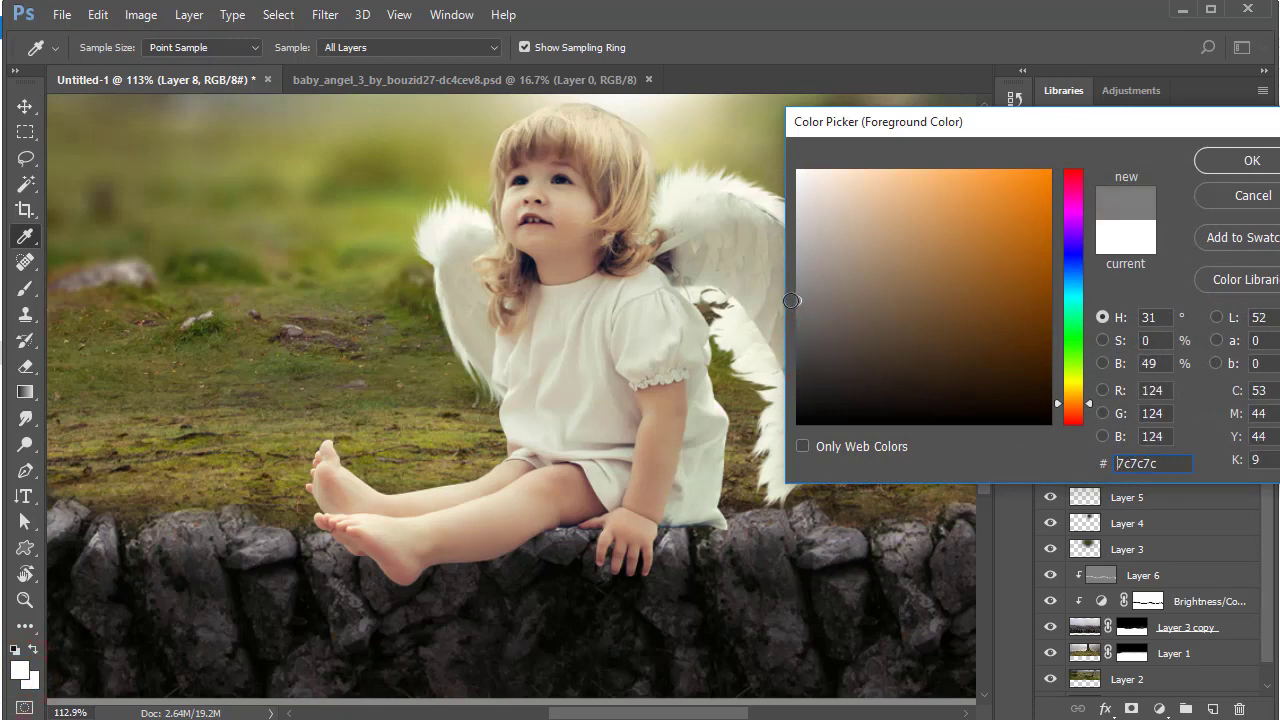
pyautogui.click(1224, 161)
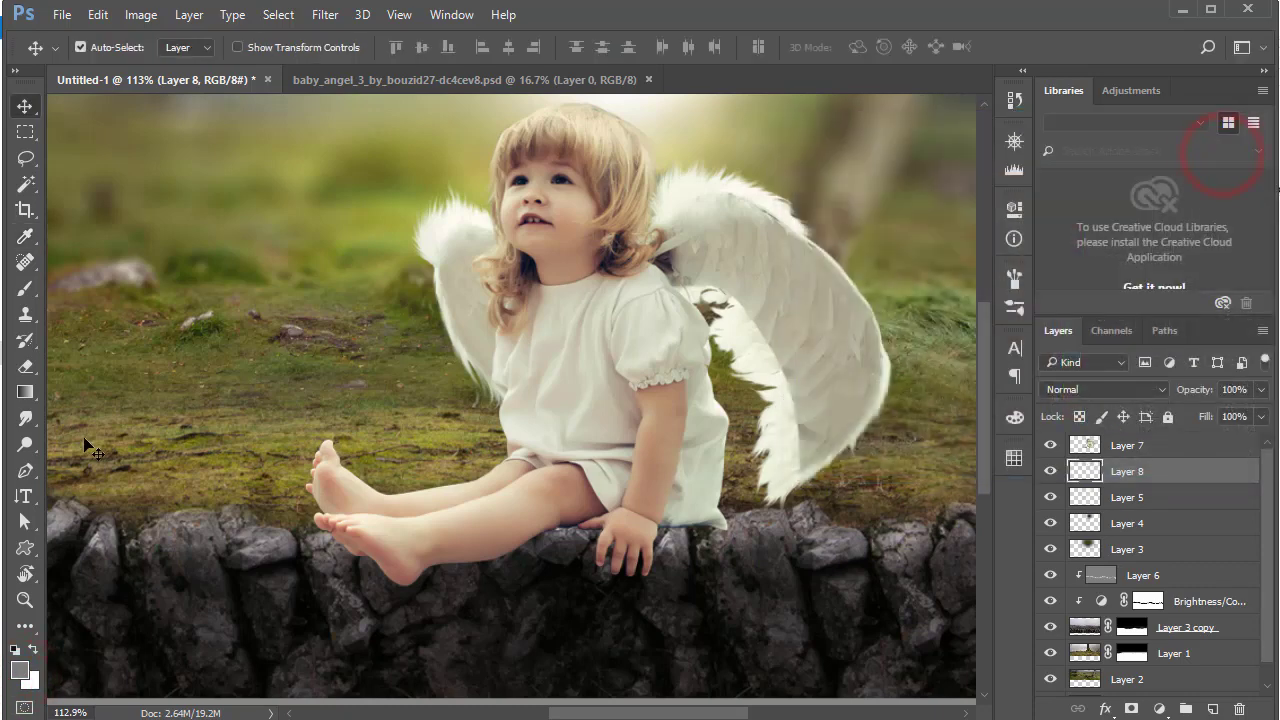
# Set Layer 8 to Multiply and brush grey shadow under the angel's thigh
pyautogui.click(20, 292)
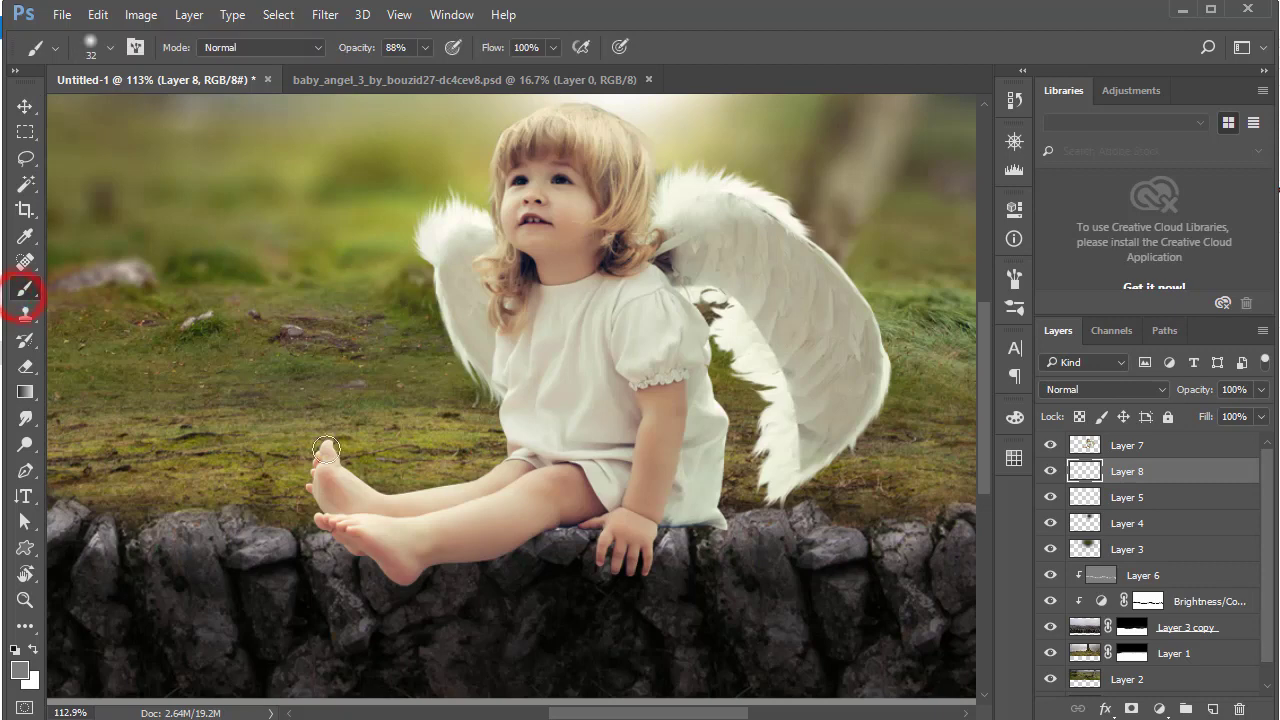
pyautogui.moveTo(486, 437); pyautogui.dragTo(537, 491)
pyautogui.moveTo(730, 525); pyautogui.dragTo(638, 404)
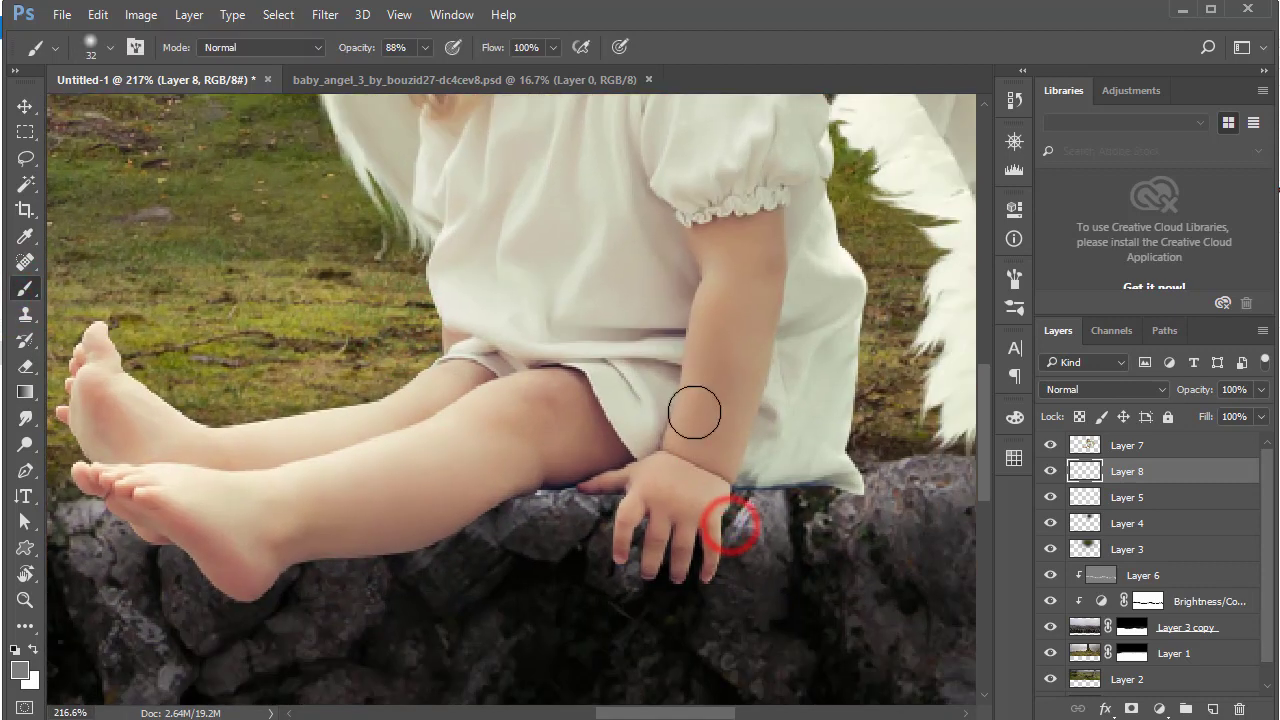
pyautogui.click(1057, 389)
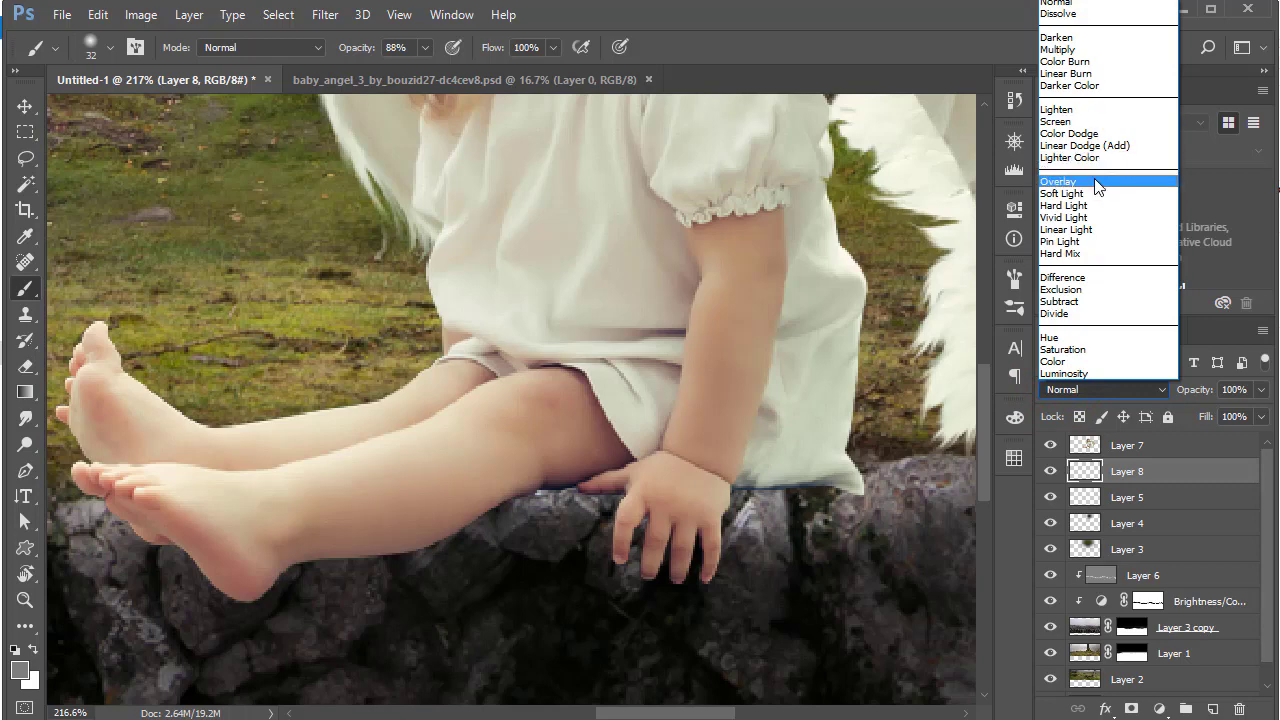
pyautogui.click(1080, 53)
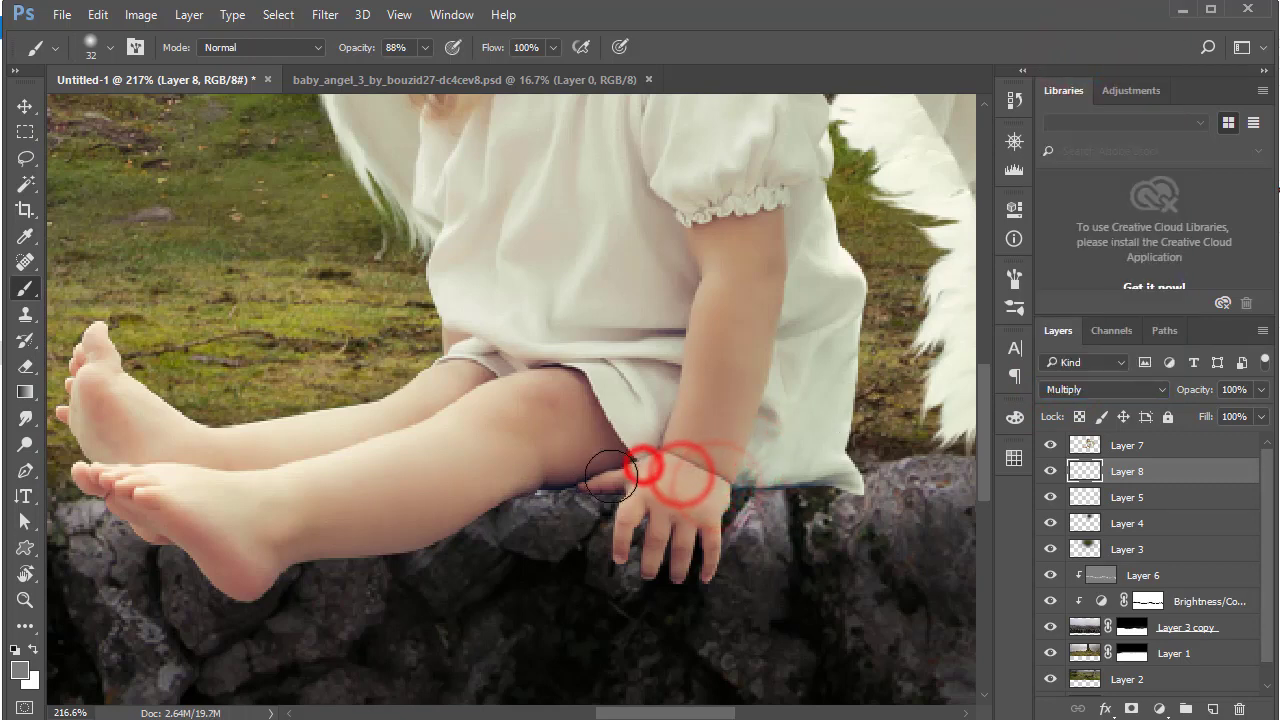
pyautogui.moveTo(643, 466); pyautogui.dragTo(534, 482)
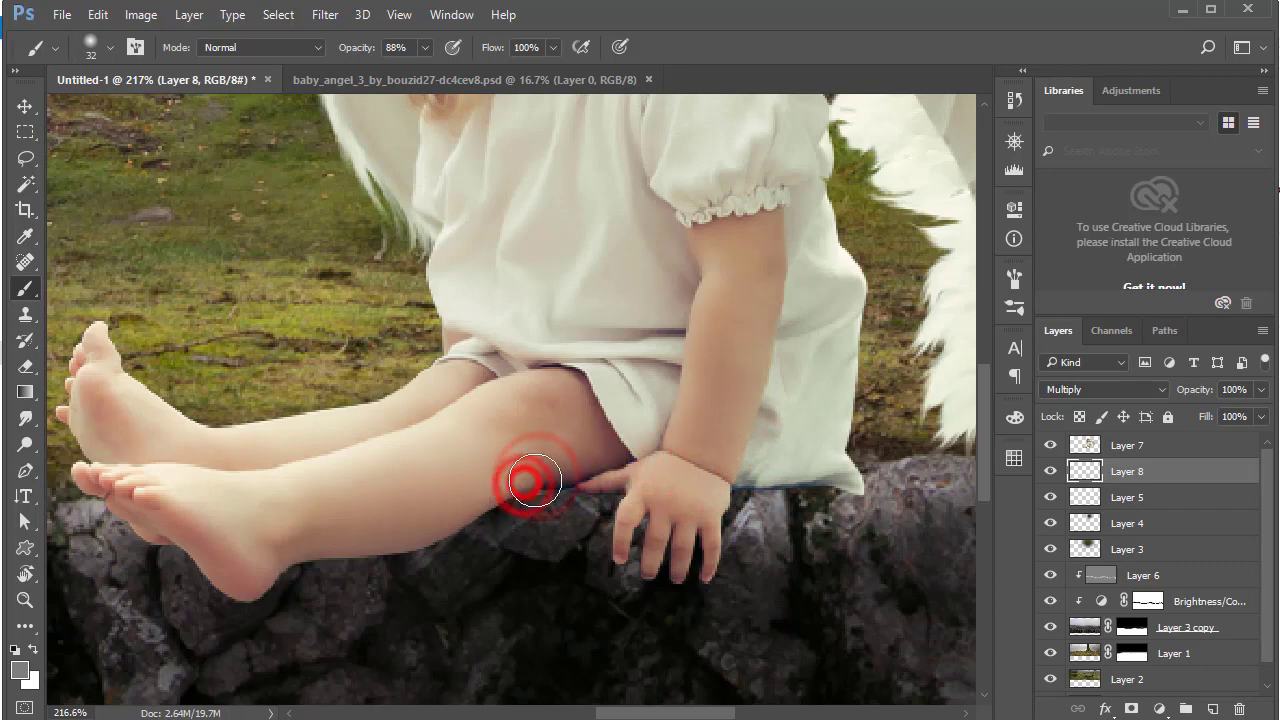
# Switch to an 18 px soft brush at 100% opacity
pyautogui.moveTo(443, 560)
pyautogui.mouseDown()
pyautogui.moveTo(621, 410)
pyautogui.moveTo(474, 568)
pyautogui.mouseUp()
pyautogui.click(610, 420)
pyautogui.click(620, 451)
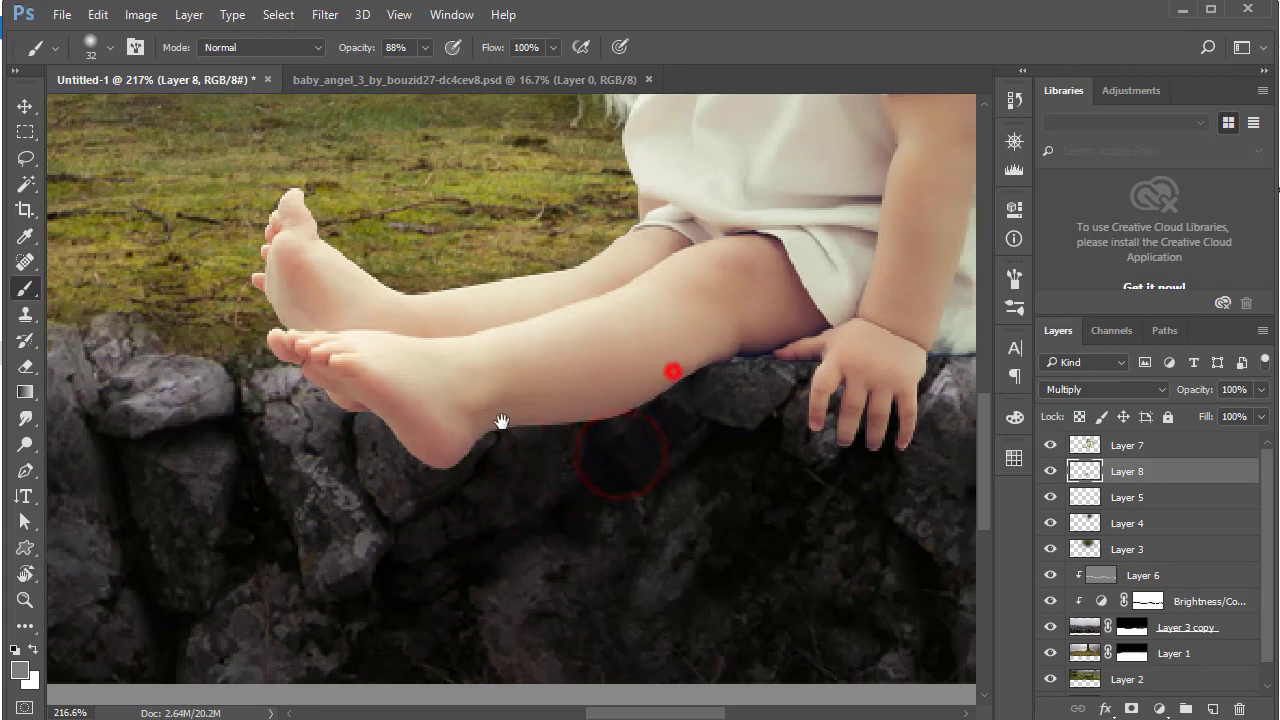
pyautogui.moveTo(672, 375); pyautogui.dragTo(526, 424)
pyautogui.rightClick(588, 421)
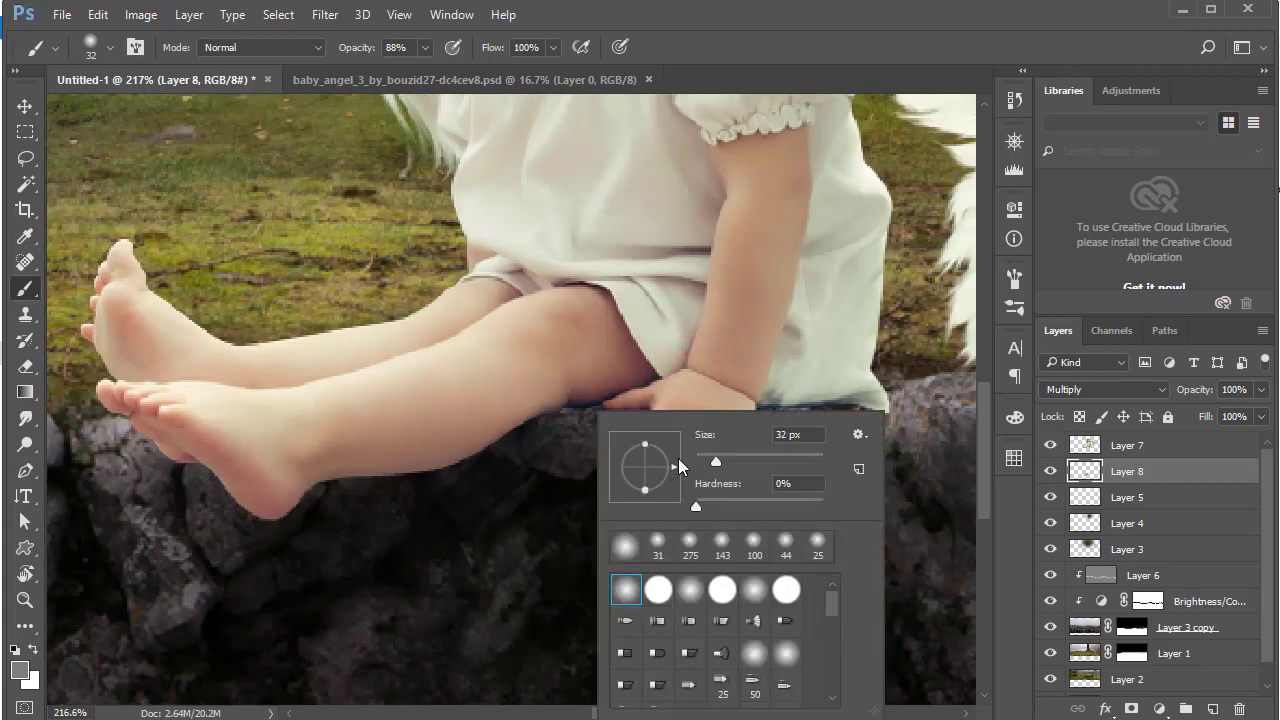
pyautogui.click(568, 403)
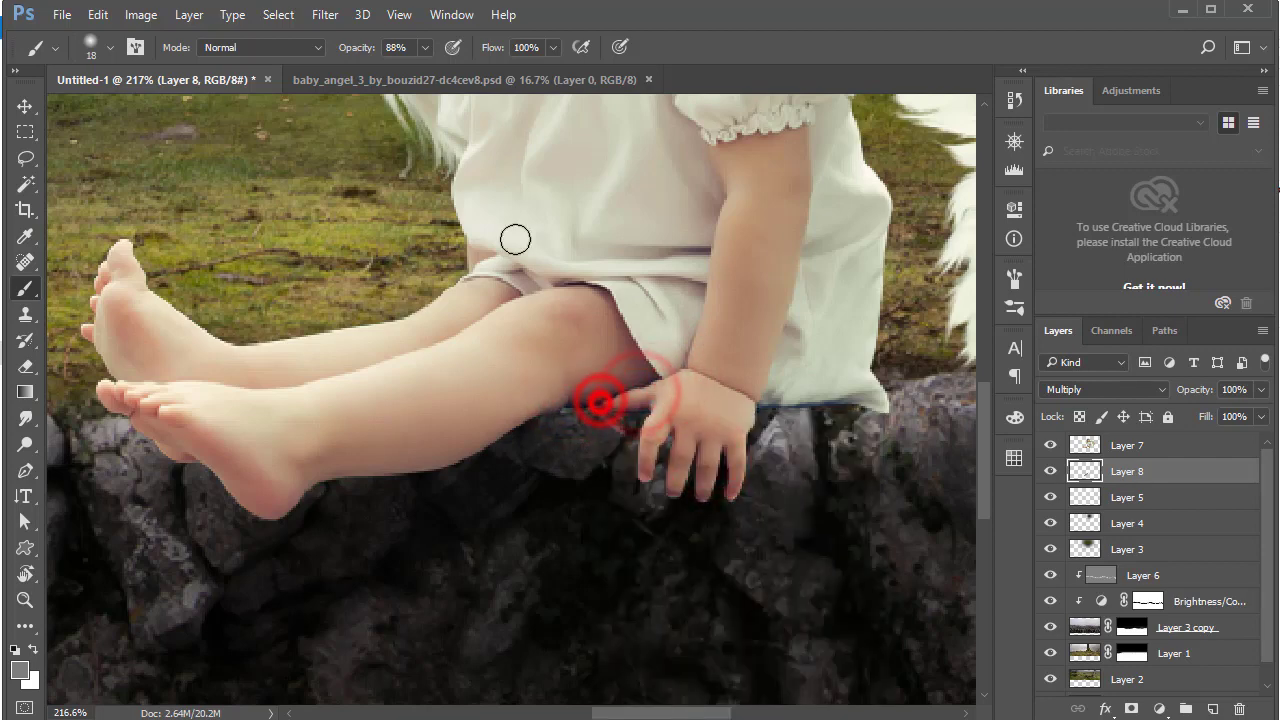
pyautogui.click(425, 47)
pyautogui.moveTo(426, 72); pyautogui.dragTo(436, 72)
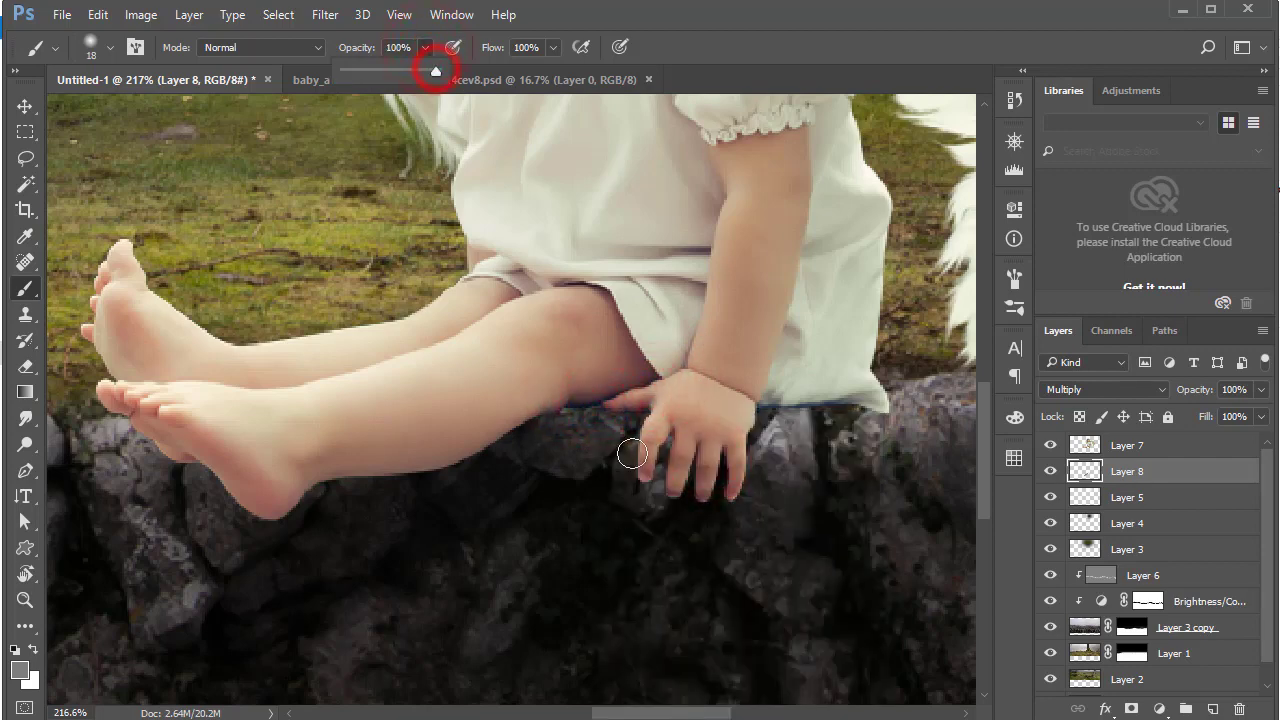
pyautogui.moveTo(620, 399); pyautogui.dragTo(531, 422)
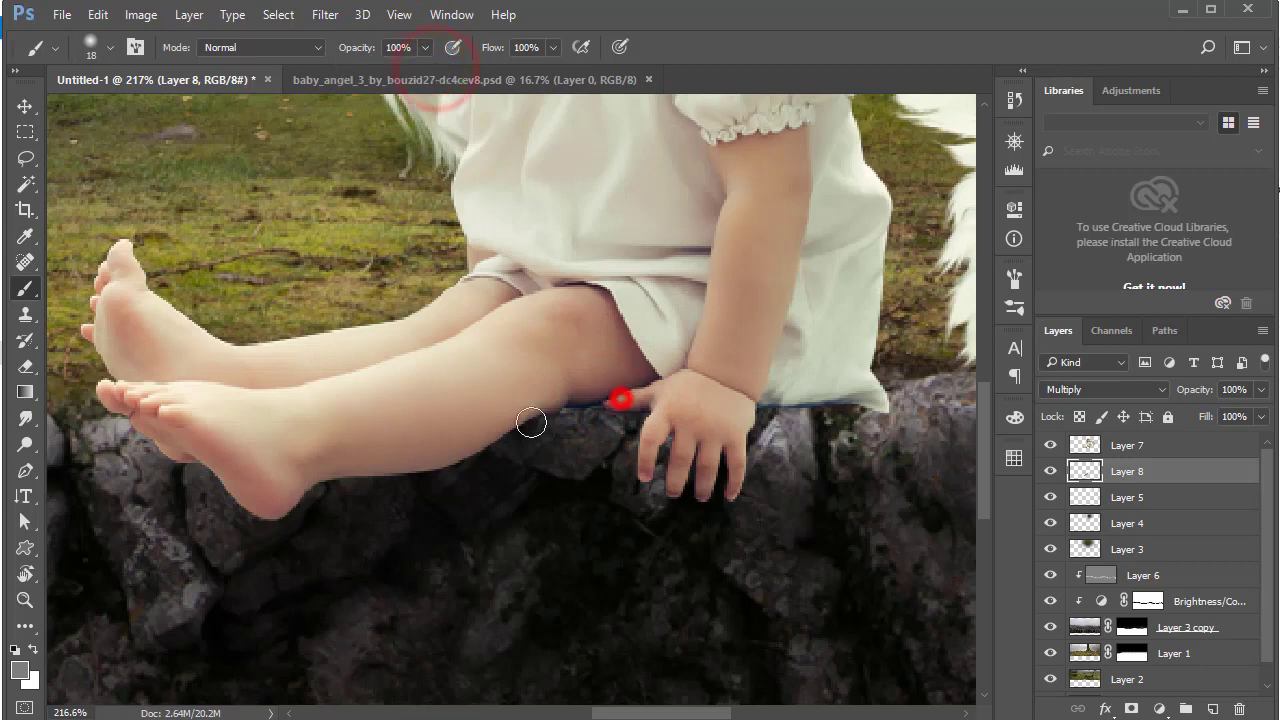
# Paint dark grey #343434 shadows under the hand, leg, dress hem and fingers
pyautogui.click(22, 671)
pyautogui.moveTo(809, 398); pyautogui.dragTo(795, 371)
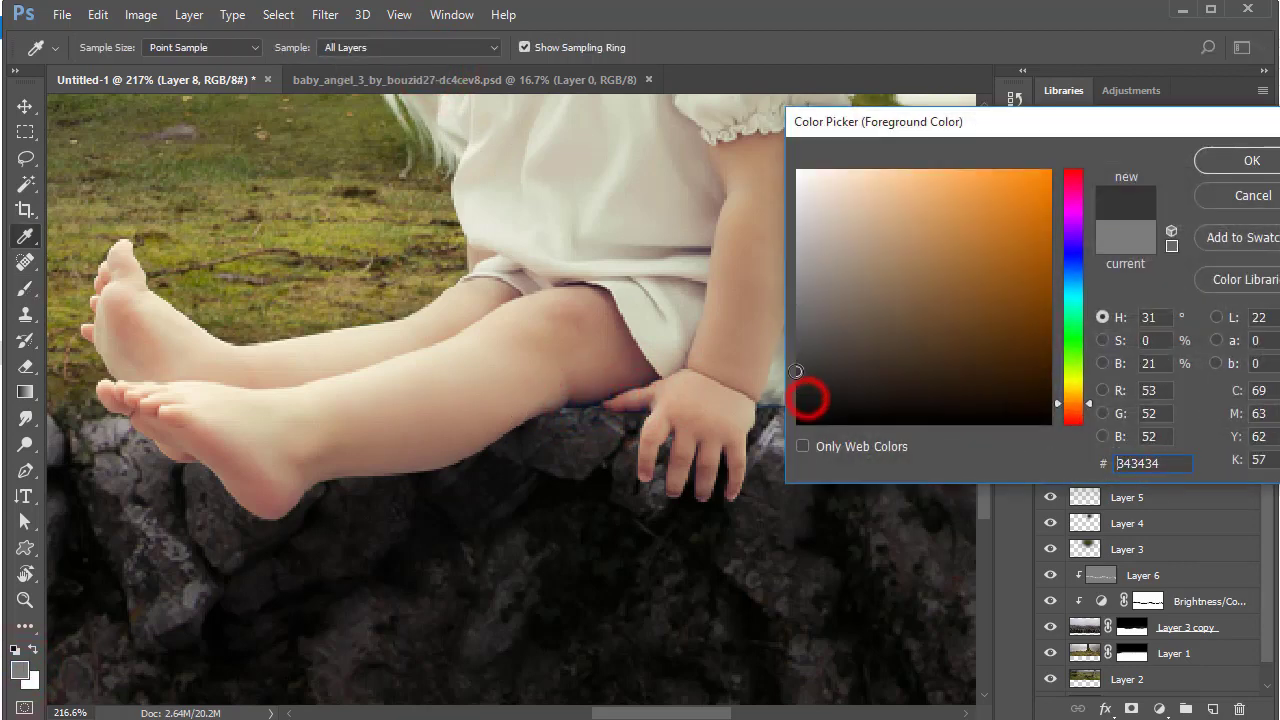
pyautogui.click(1210, 164)
pyautogui.click(627, 404)
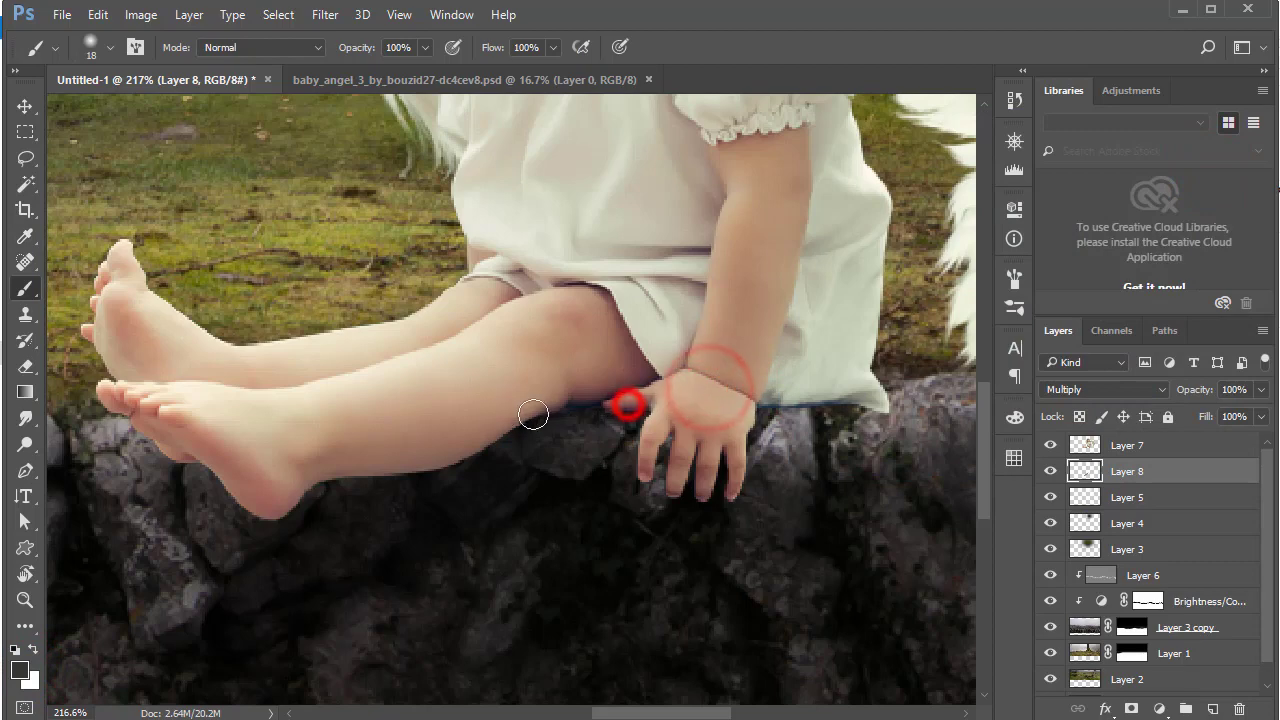
pyautogui.click(415, 472)
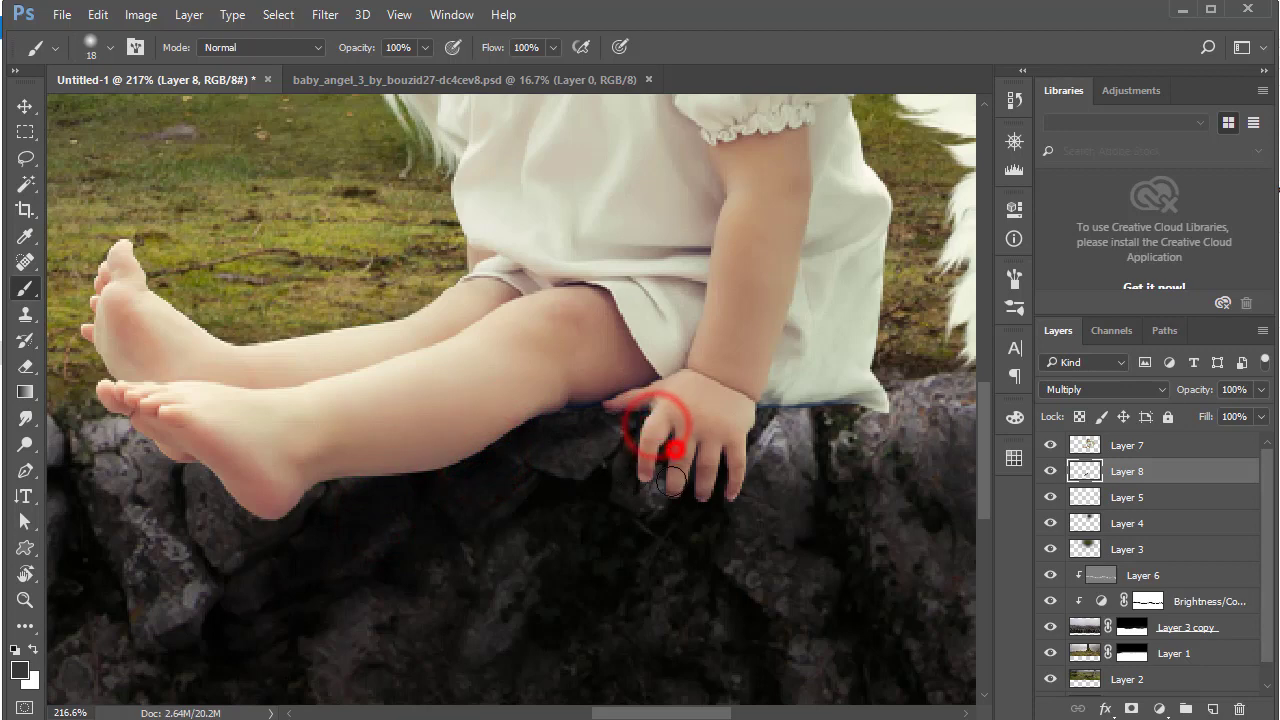
pyautogui.click(753, 409)
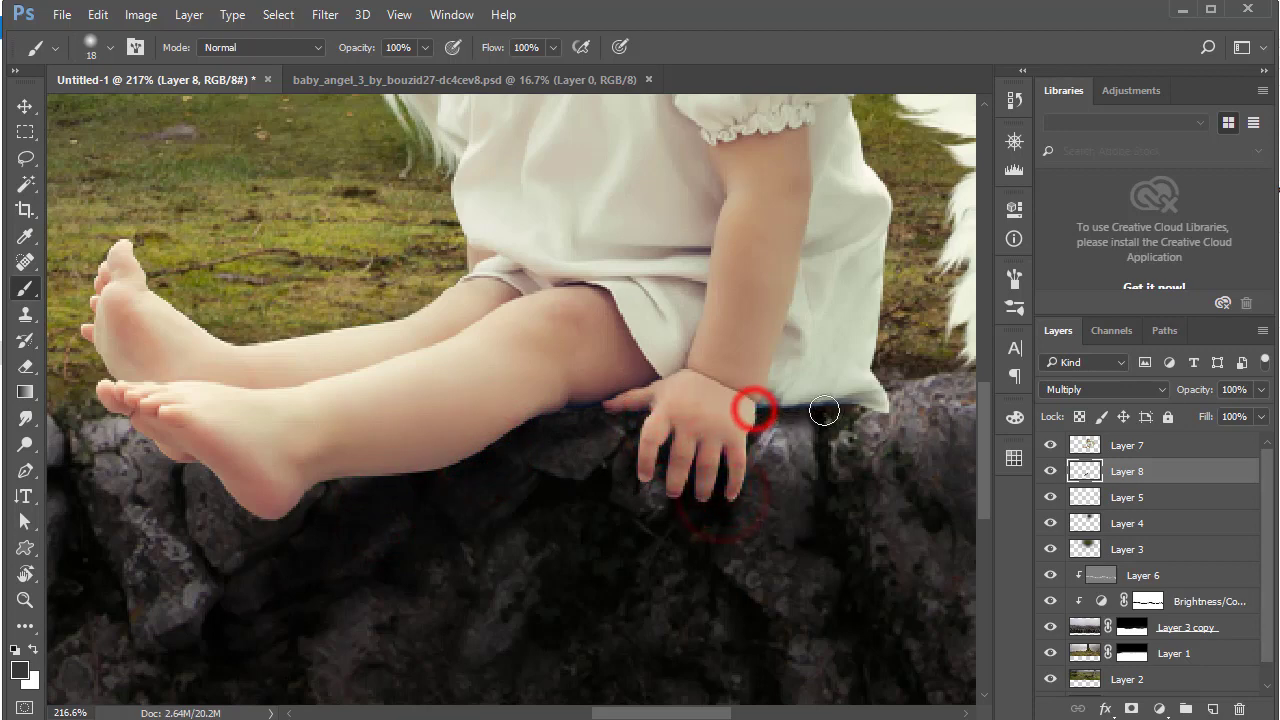
pyautogui.click(755, 410)
pyautogui.click(650, 458)
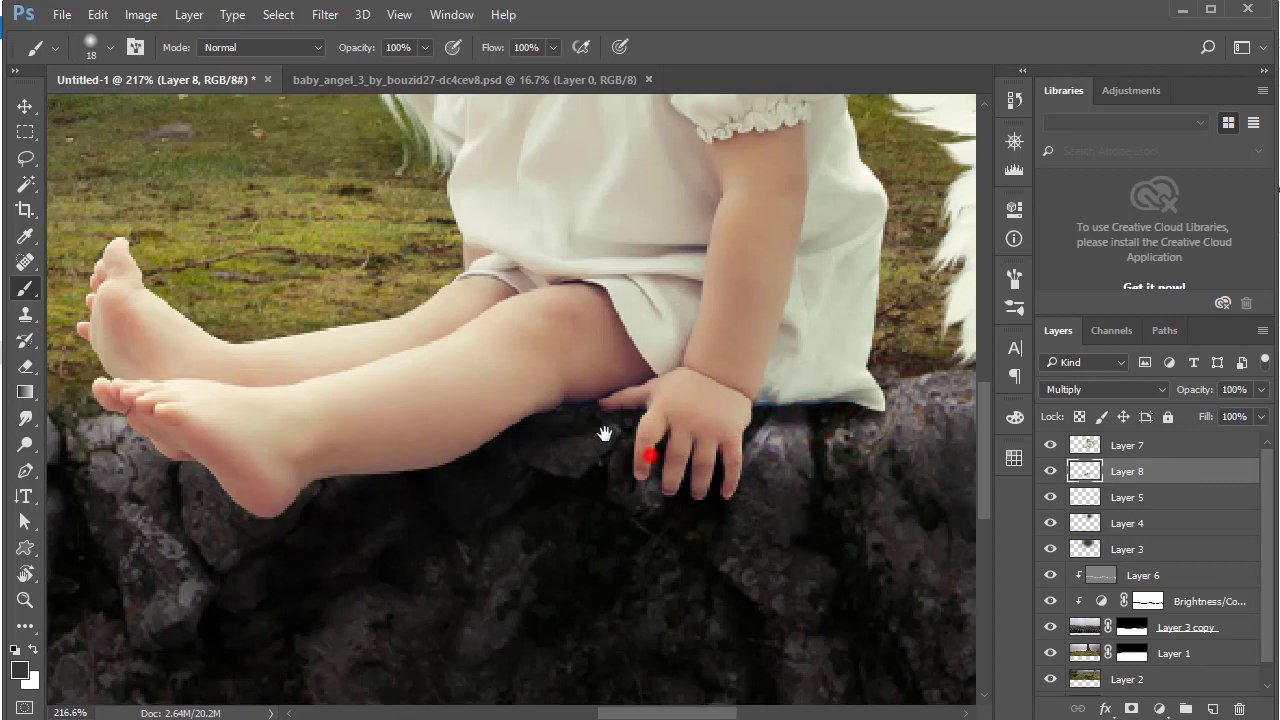
# Deepen the shadows under the fingers and knee, then zoom out to view the whole scene
pyautogui.moveTo(731, 441); pyautogui.dragTo(673, 405)
pyautogui.click(583, 471)
pyautogui.click(580, 420)
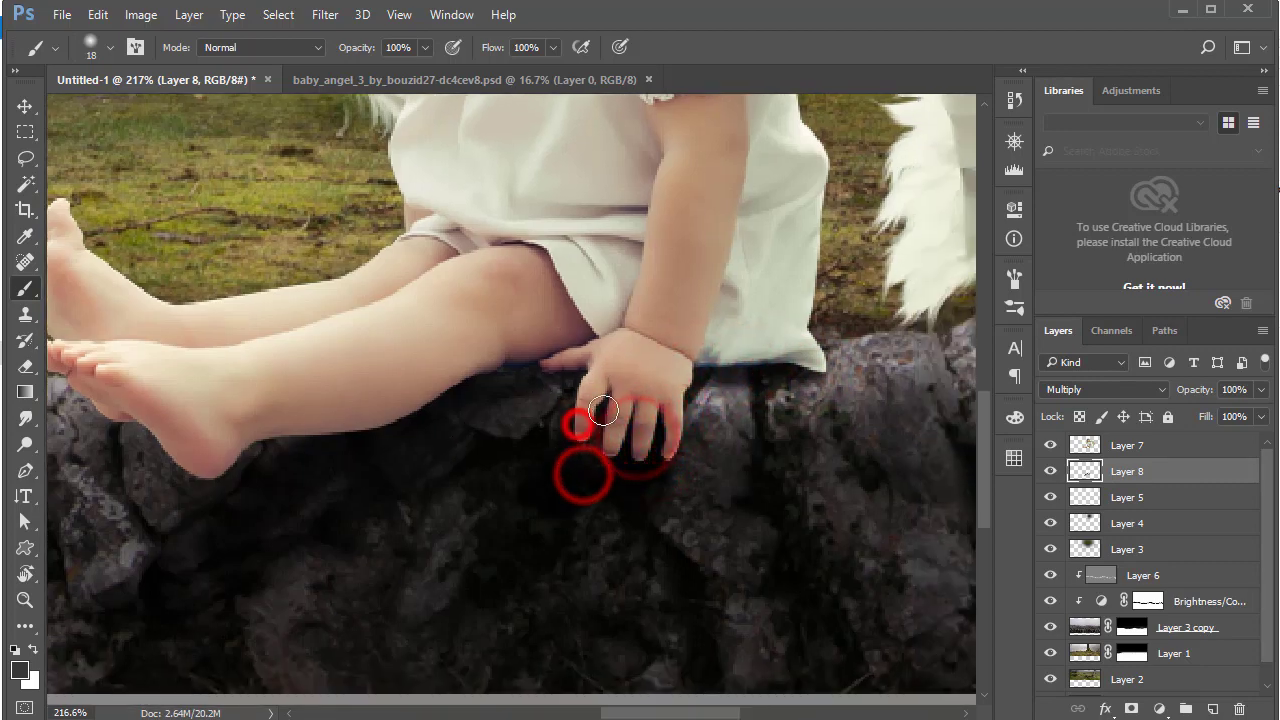
pyautogui.moveTo(551, 529); pyautogui.dragTo(498, 510)
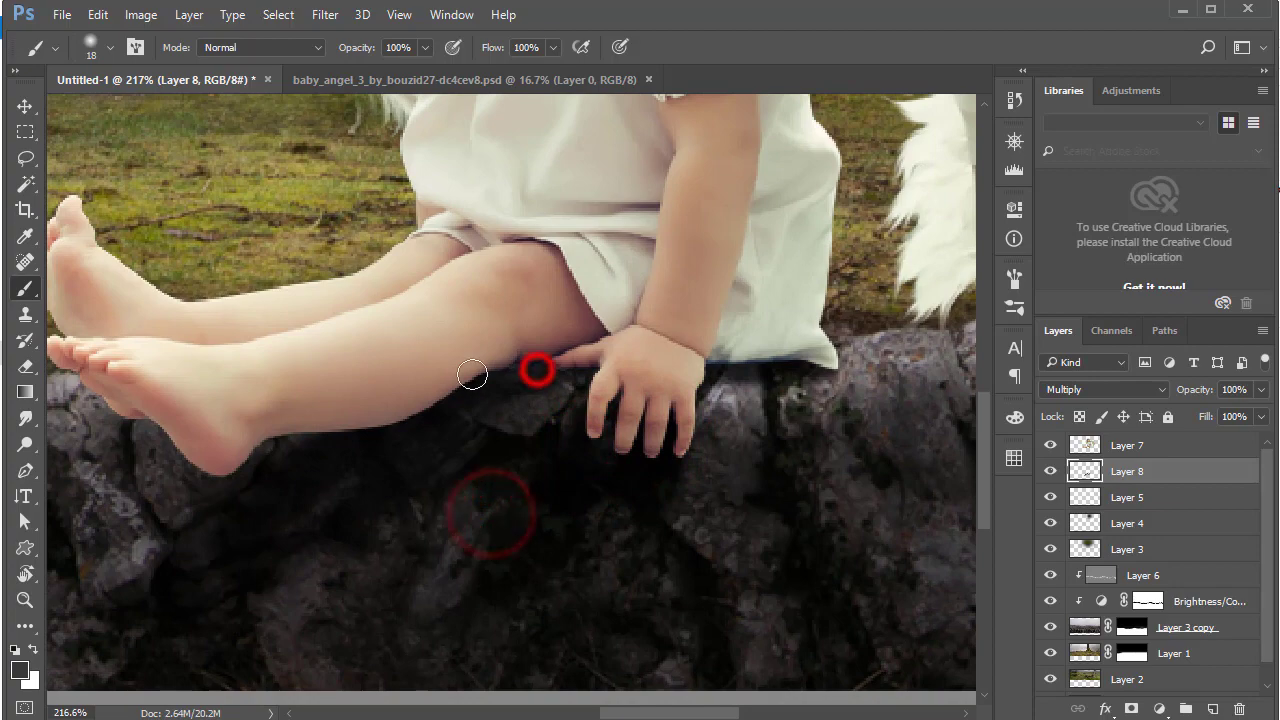
pyautogui.click(513, 378)
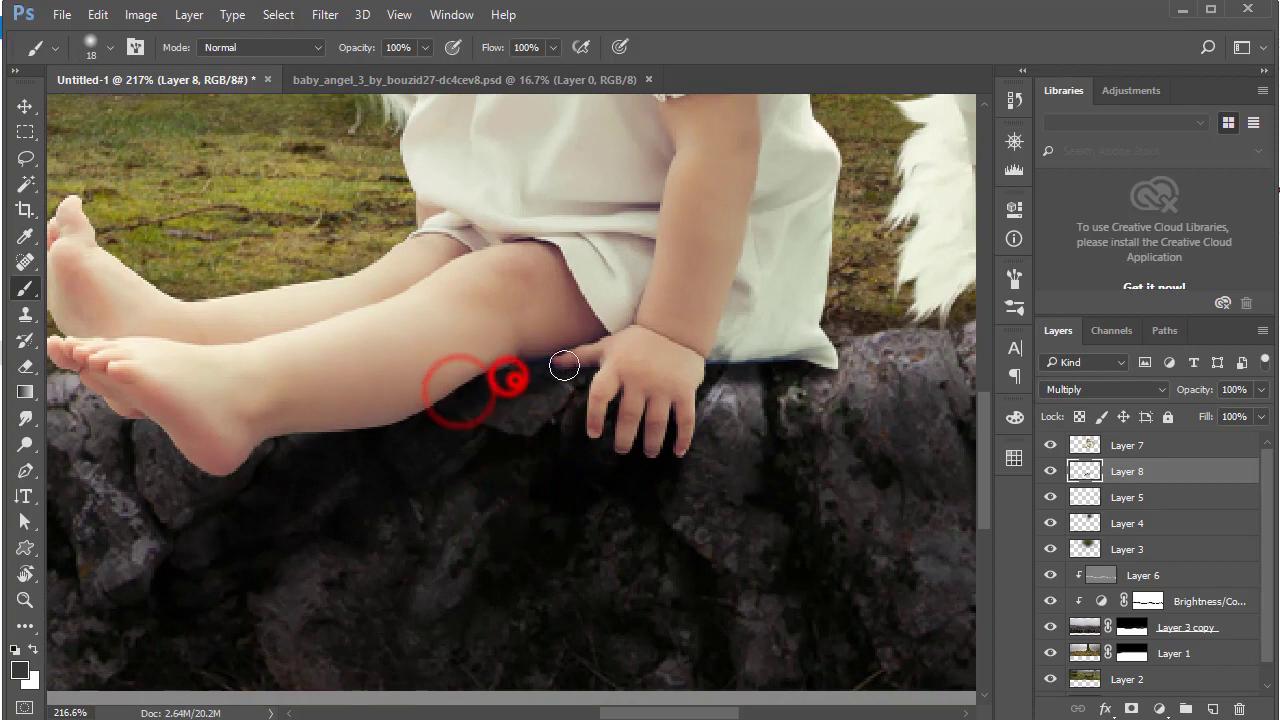
pyautogui.click(562, 364)
pyautogui.keyDown('alt'); pyautogui.click(420, 506); pyautogui.keyUp('alt')
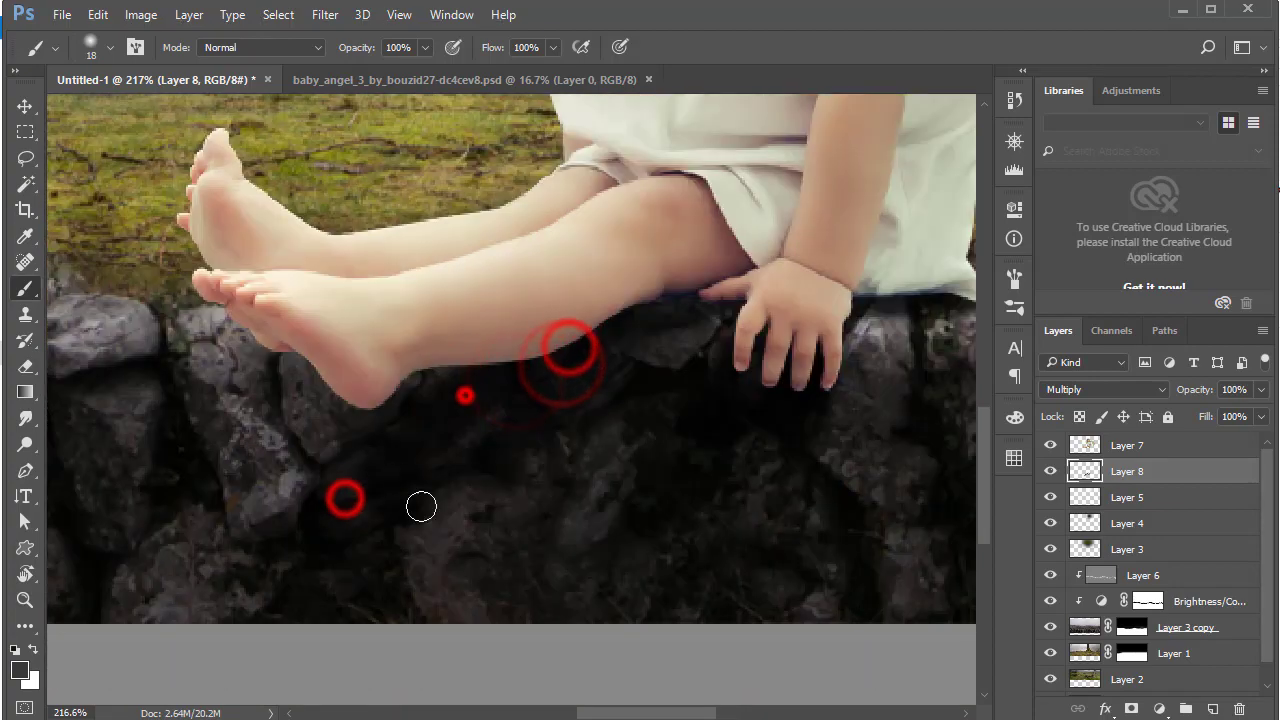
pyautogui.keyDown('alt'); pyautogui.click(606, 449); pyautogui.keyUp('alt')
pyautogui.keyDown('alt'); pyautogui.click(606, 416); pyautogui.keyUp('alt')
pyautogui.moveTo(606, 416); pyautogui.dragTo(596, 560)
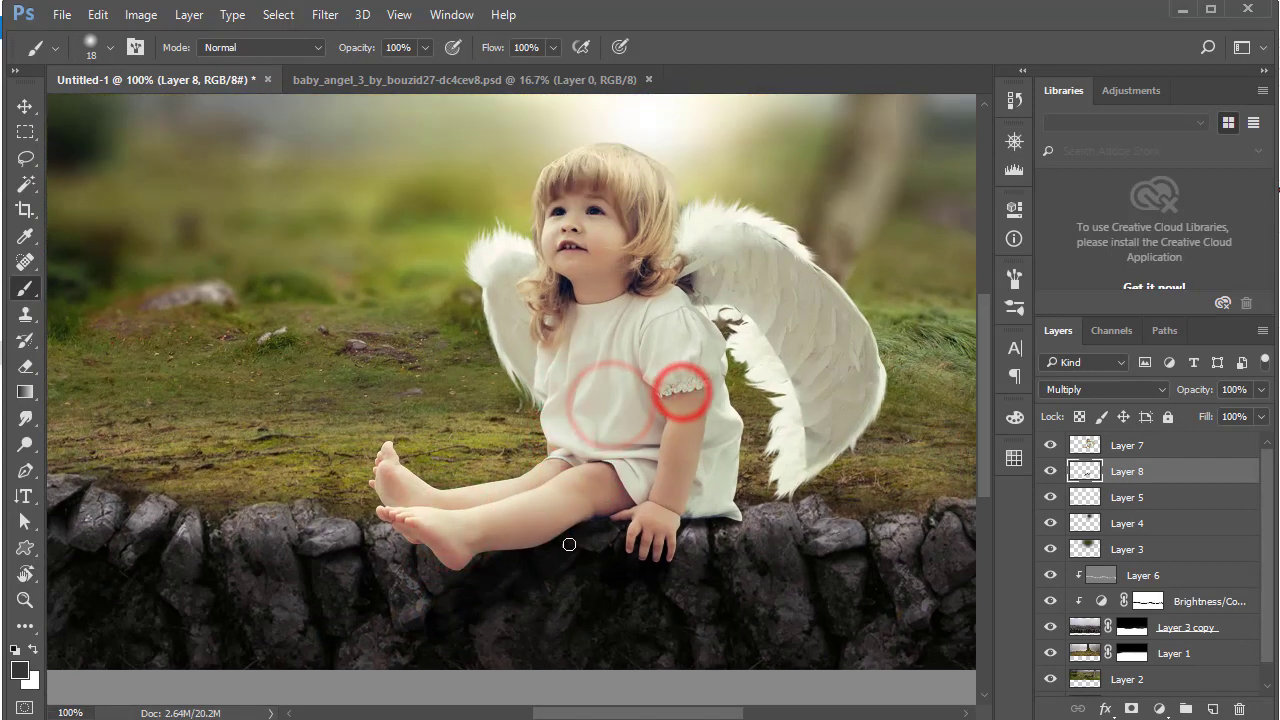
# Clip a Brightness/Contrast adjustment (Brightness -60, Contrast 13) to the angel's Layer 7
pyautogui.click(1140, 445)
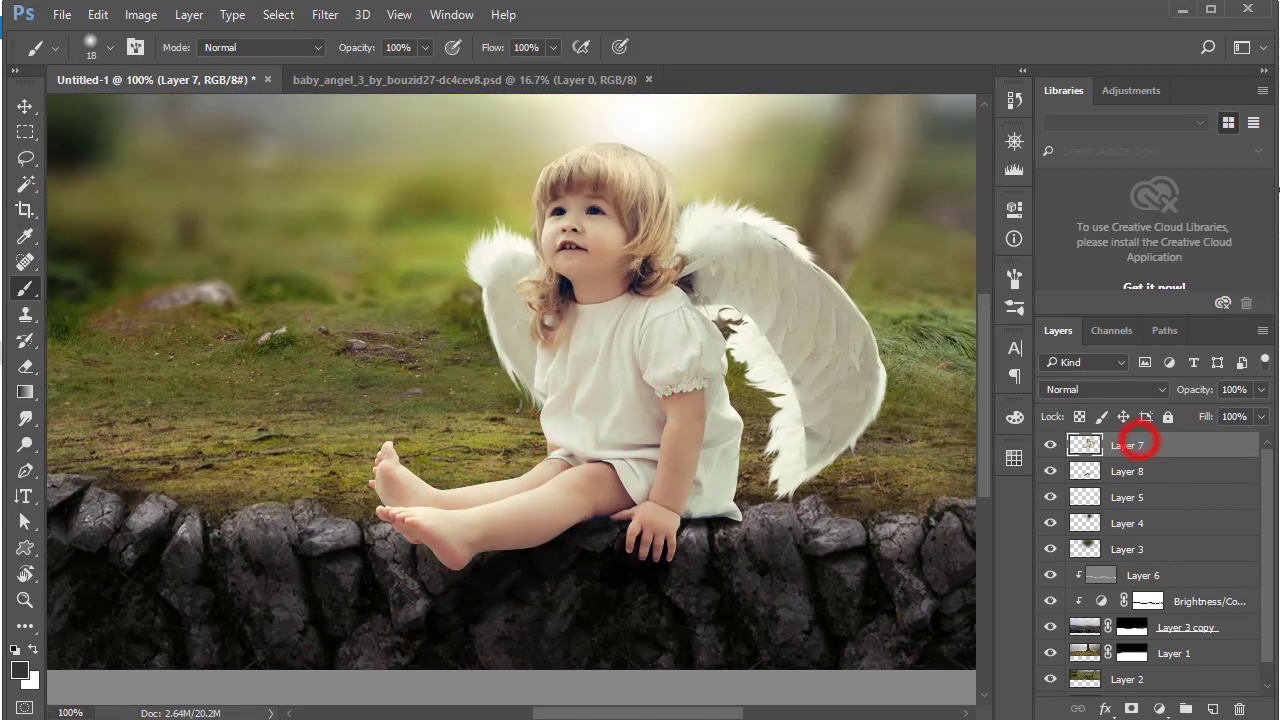
pyautogui.click(1159, 708)
pyautogui.click(1236, 365)
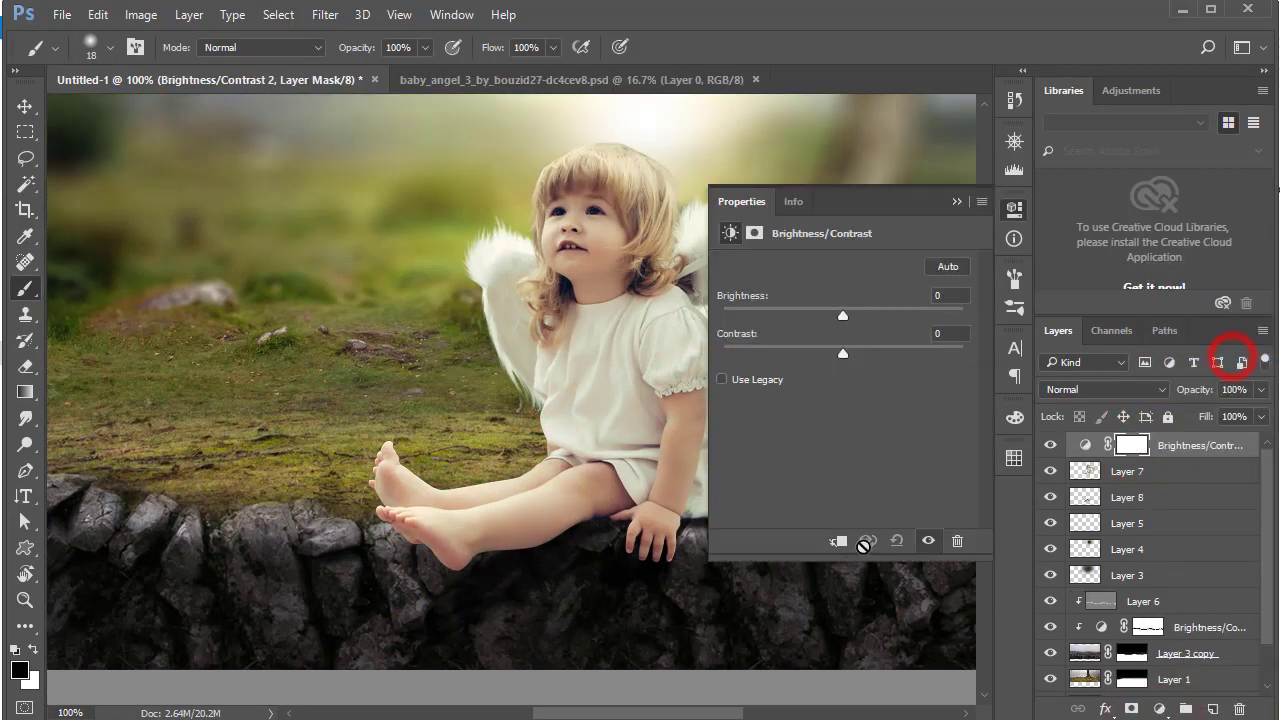
pyautogui.click(836, 540)
pyautogui.moveTo(843, 310)
pyautogui.mouseDown()
pyautogui.moveTo(805, 318)
pyautogui.moveTo(859, 354)
pyautogui.mouseUp()
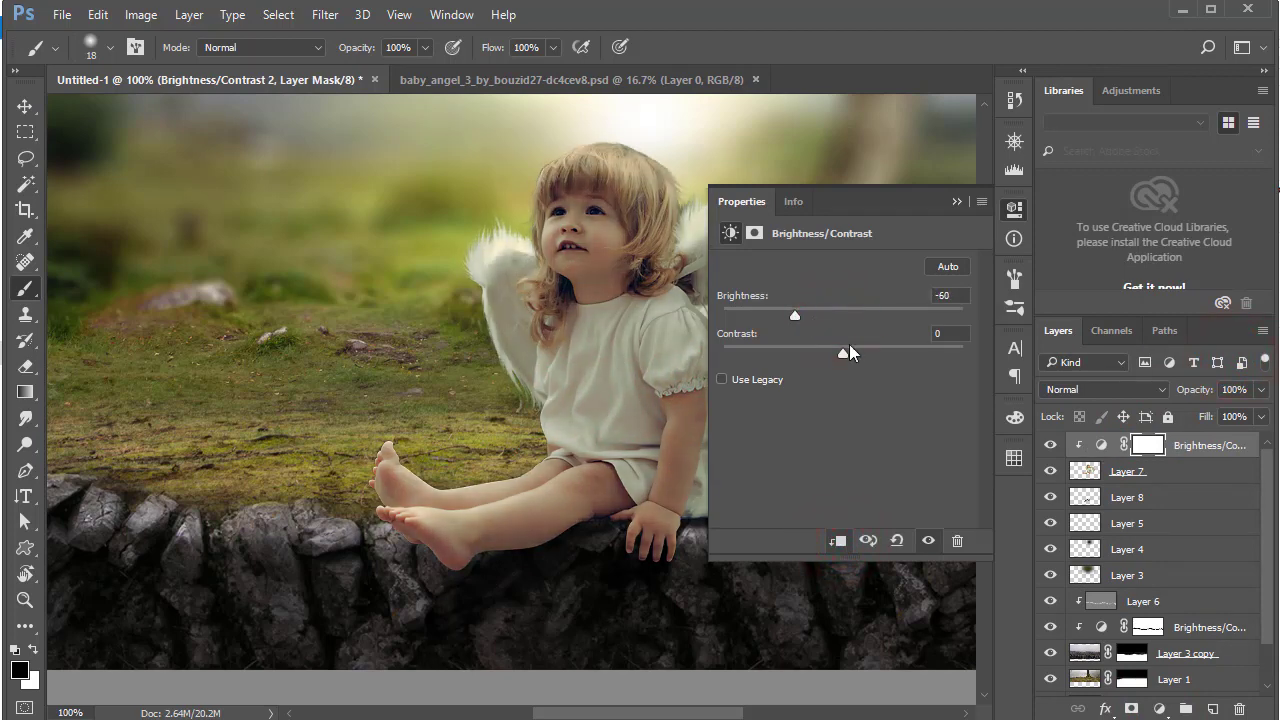
pyautogui.click(959, 203)
# Paint the adjustment mask to restore brightness on the angel's side facing the glow
pyautogui.rightClick(631, 234)
pyautogui.click(33, 650)
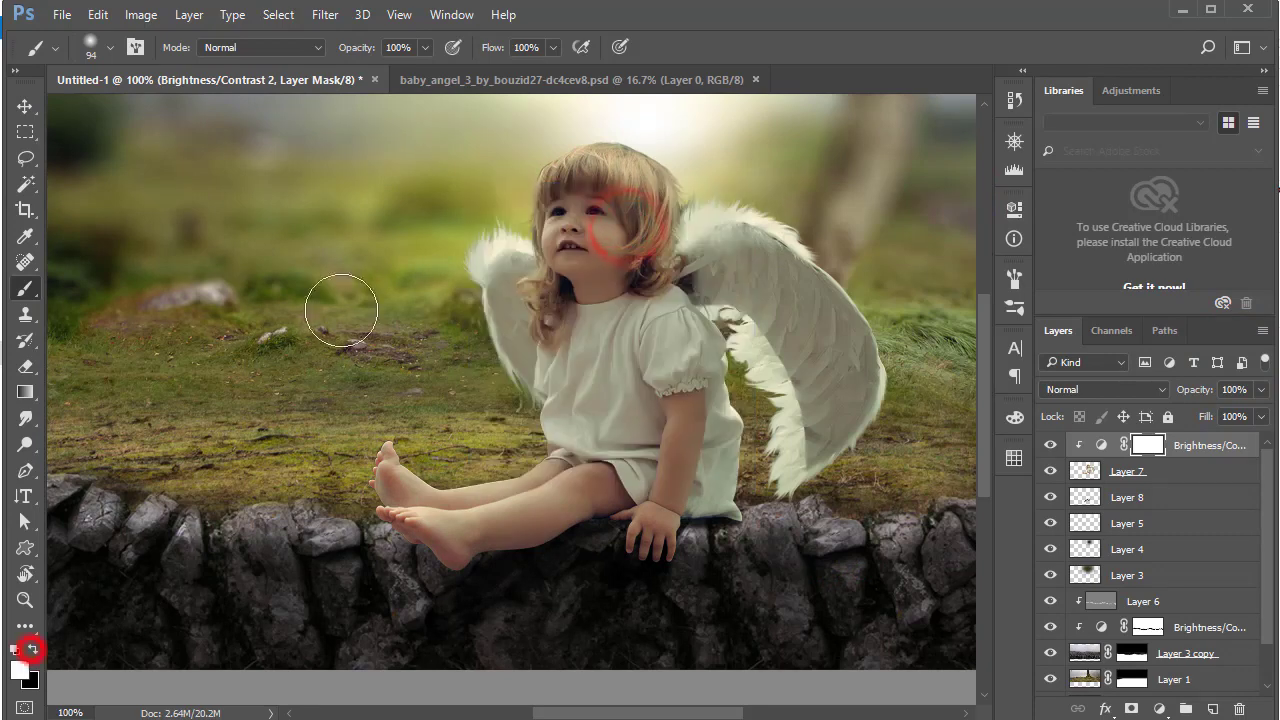
pyautogui.click(485, 234)
pyautogui.click(461, 326)
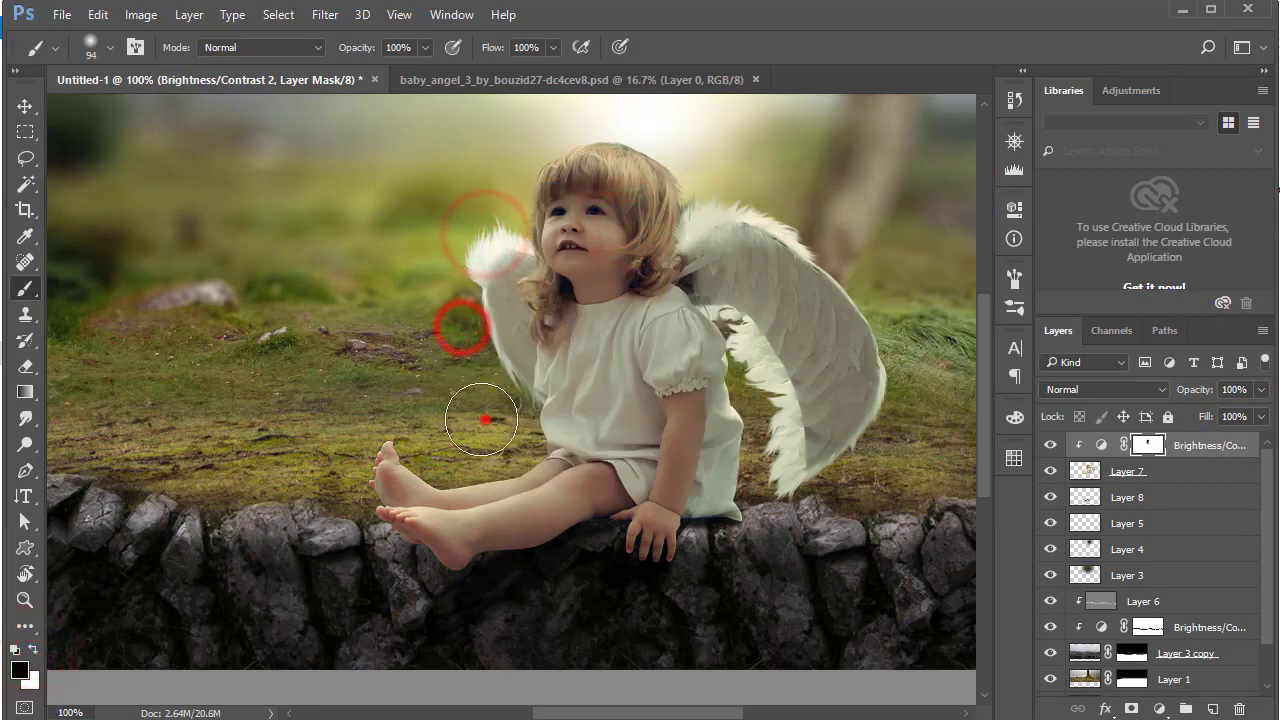
pyautogui.click(554, 124)
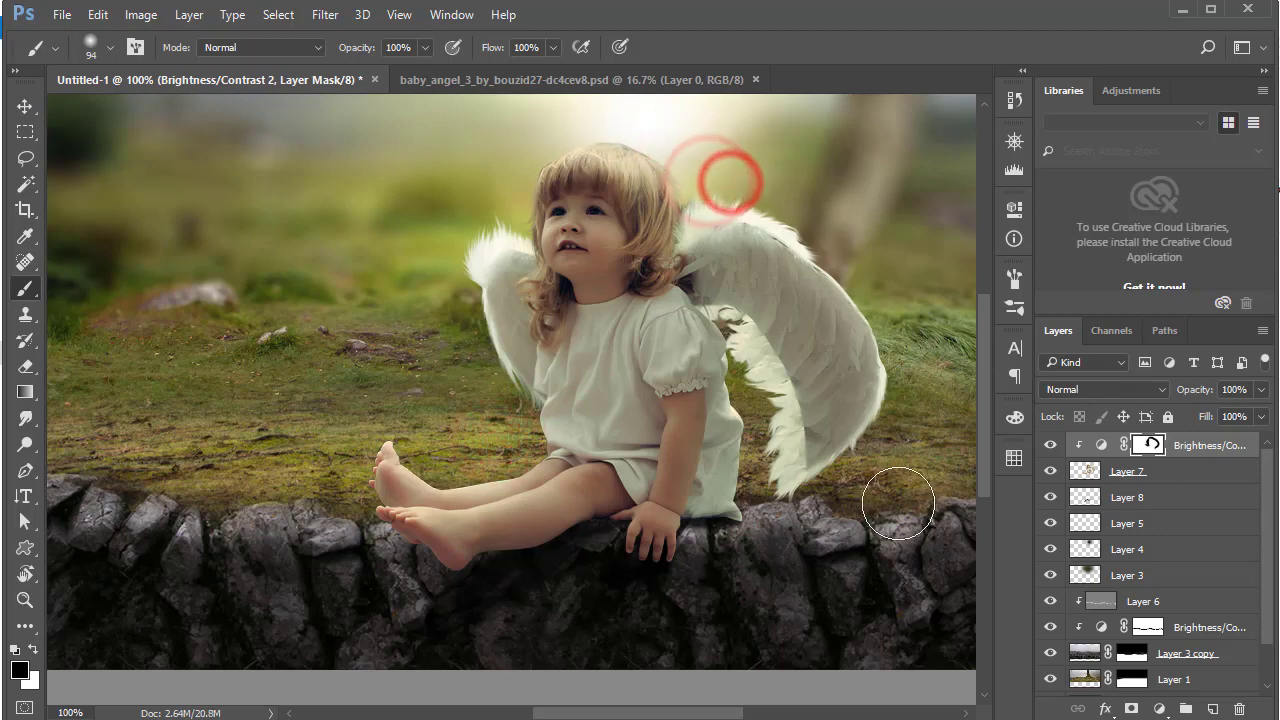
# Add Layer 9 filled with 50% gray, clipped to the child, in Overlay blend mode
pyautogui.click(1213, 709)
pyautogui.click(97, 14)
pyautogui.click(163, 302)
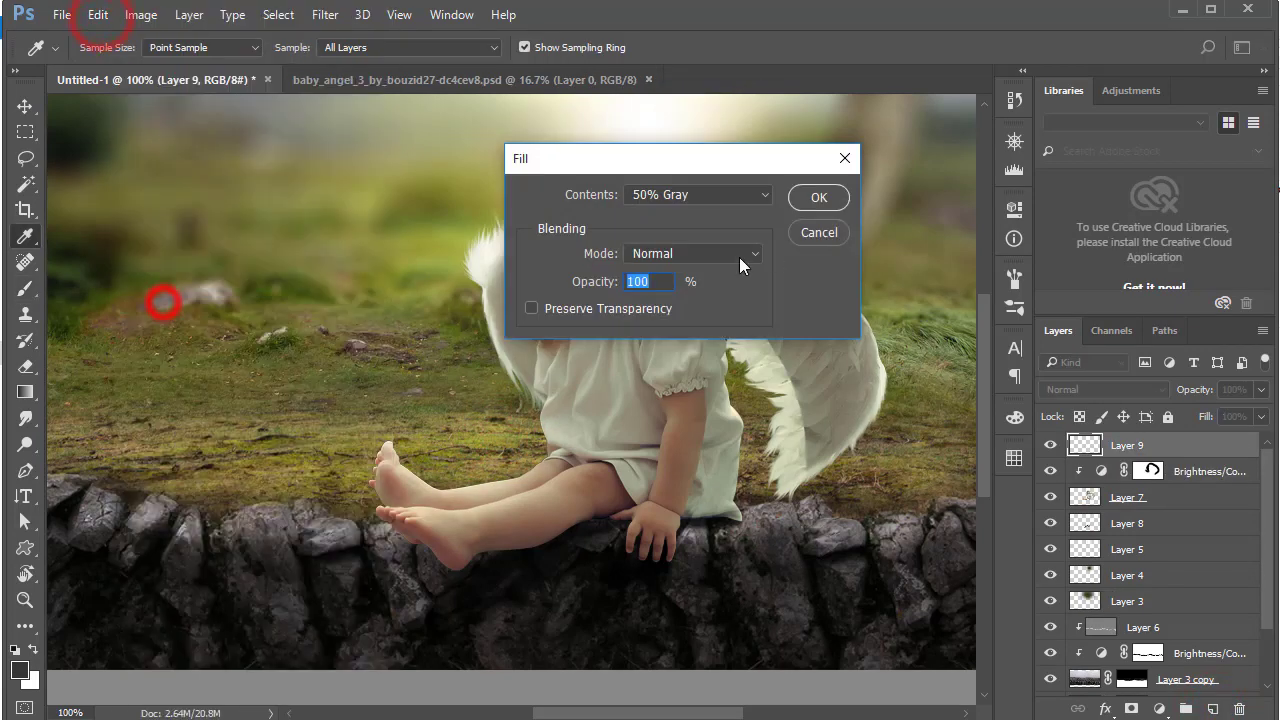
pyautogui.click(815, 209)
pyautogui.rightClick(1150, 447)
pyautogui.click(823, 451)
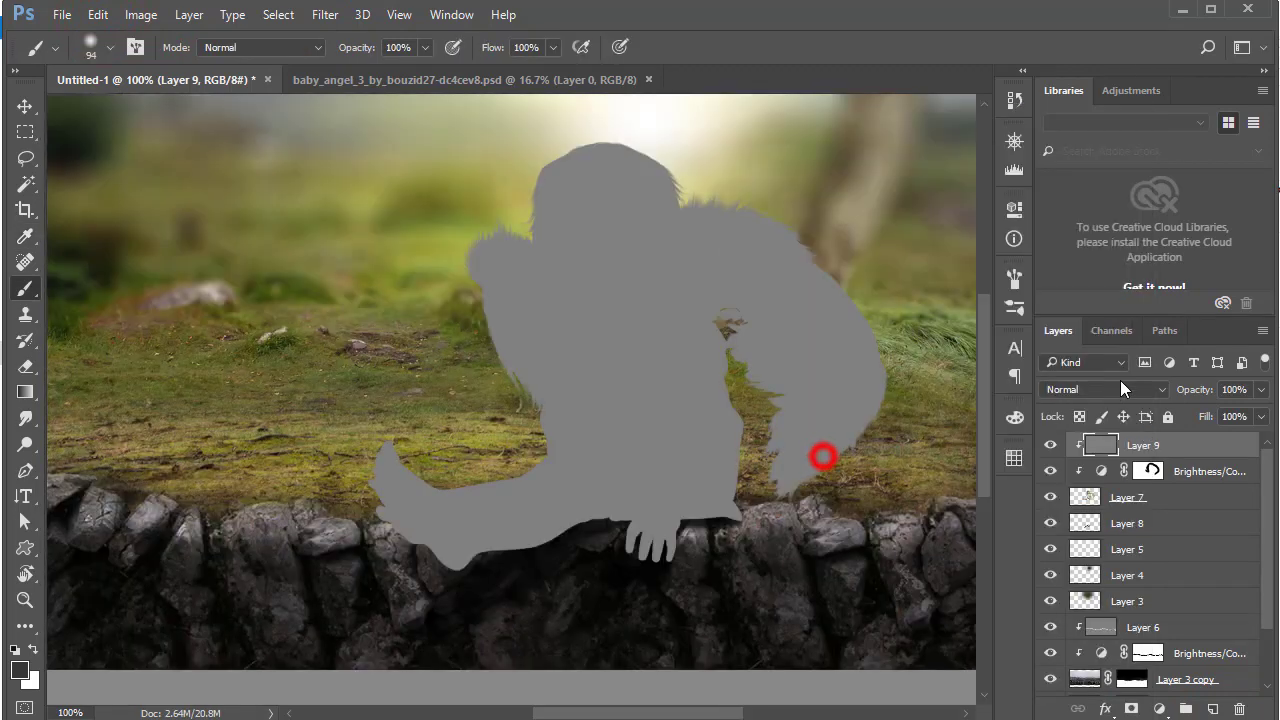
pyautogui.click(1108, 389)
pyautogui.click(1085, 182)
# Dodge highlights onto the child's hair edges and top near the glow
pyautogui.click(25, 443)
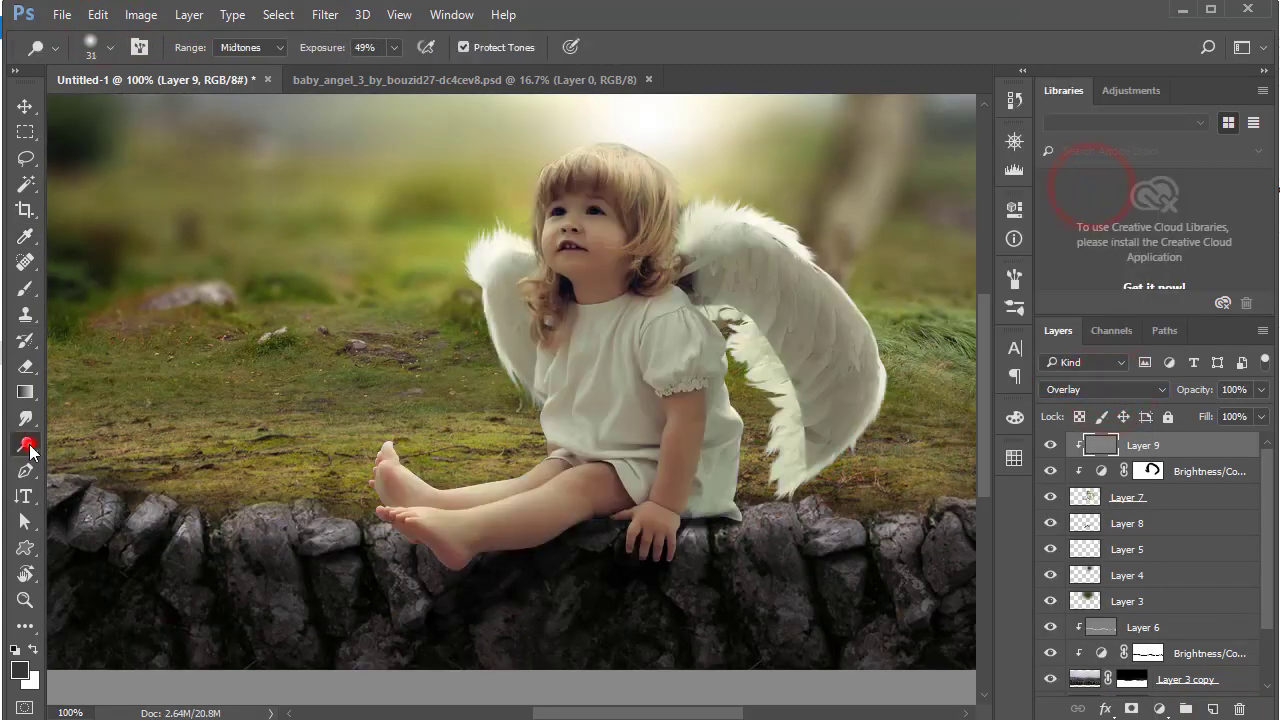
pyautogui.moveTo(590, 212); pyautogui.dragTo(677, 287)
pyautogui.click(623, 274)
pyautogui.click(632, 196)
pyautogui.click(711, 251)
pyautogui.click(463, 197)
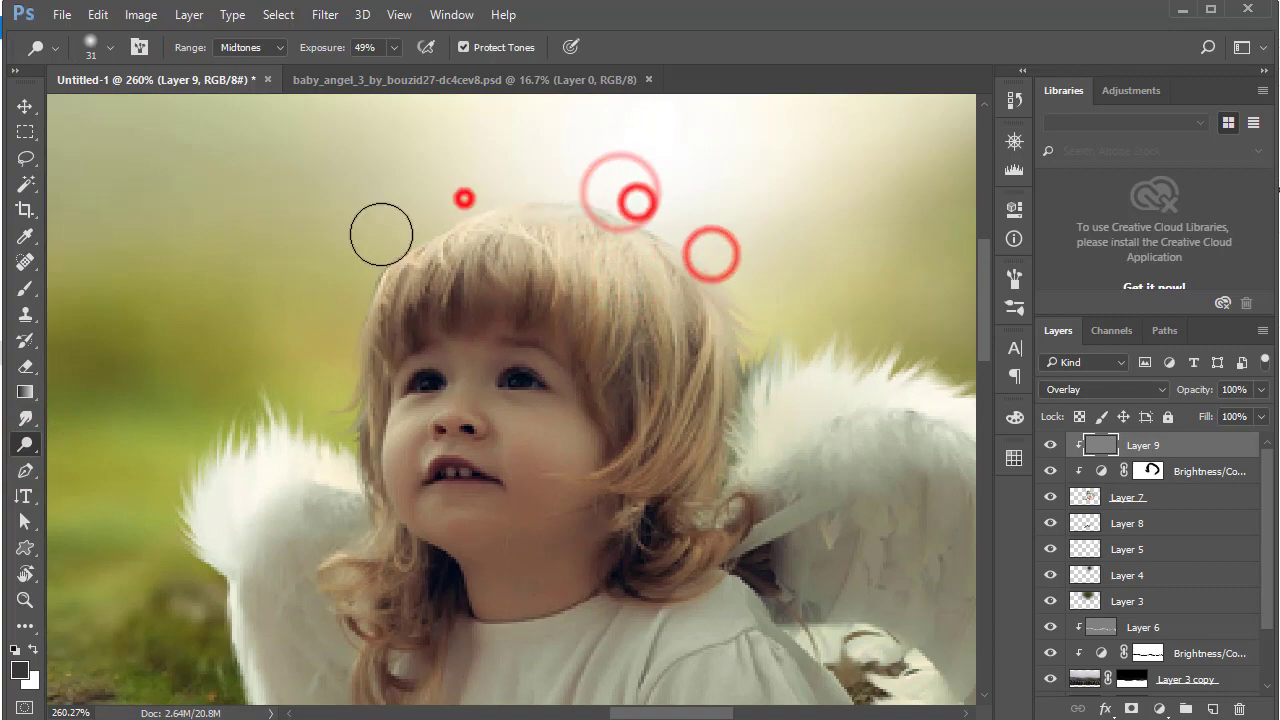
pyautogui.click(372, 243)
pyautogui.moveTo(349, 312); pyautogui.dragTo(366, 233)
pyautogui.click(626, 197)
pyautogui.click(731, 266)
pyautogui.click(569, 189)
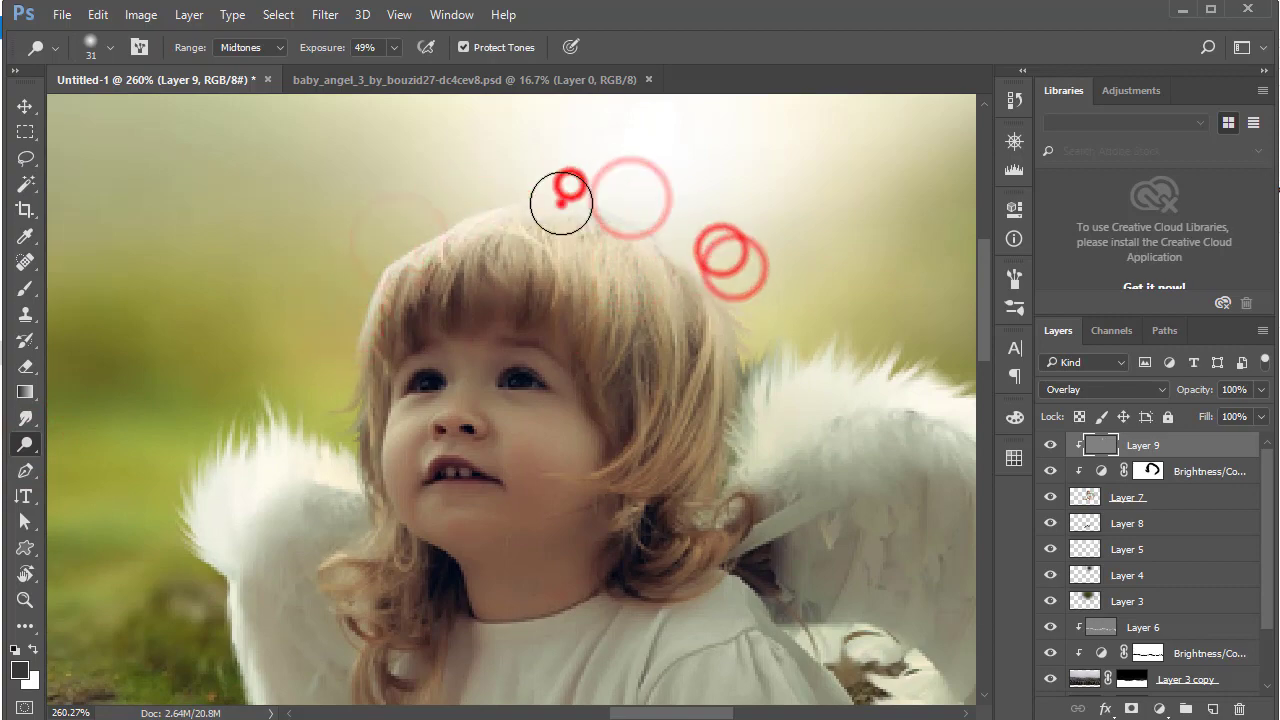
# Dodge the edge and lower part of the wing beside the face
pyautogui.moveTo(312, 433); pyautogui.dragTo(377, 318)
pyautogui.click(354, 297)
pyautogui.click(334, 317)
pyautogui.moveTo(266, 486); pyautogui.dragTo(241, 346)
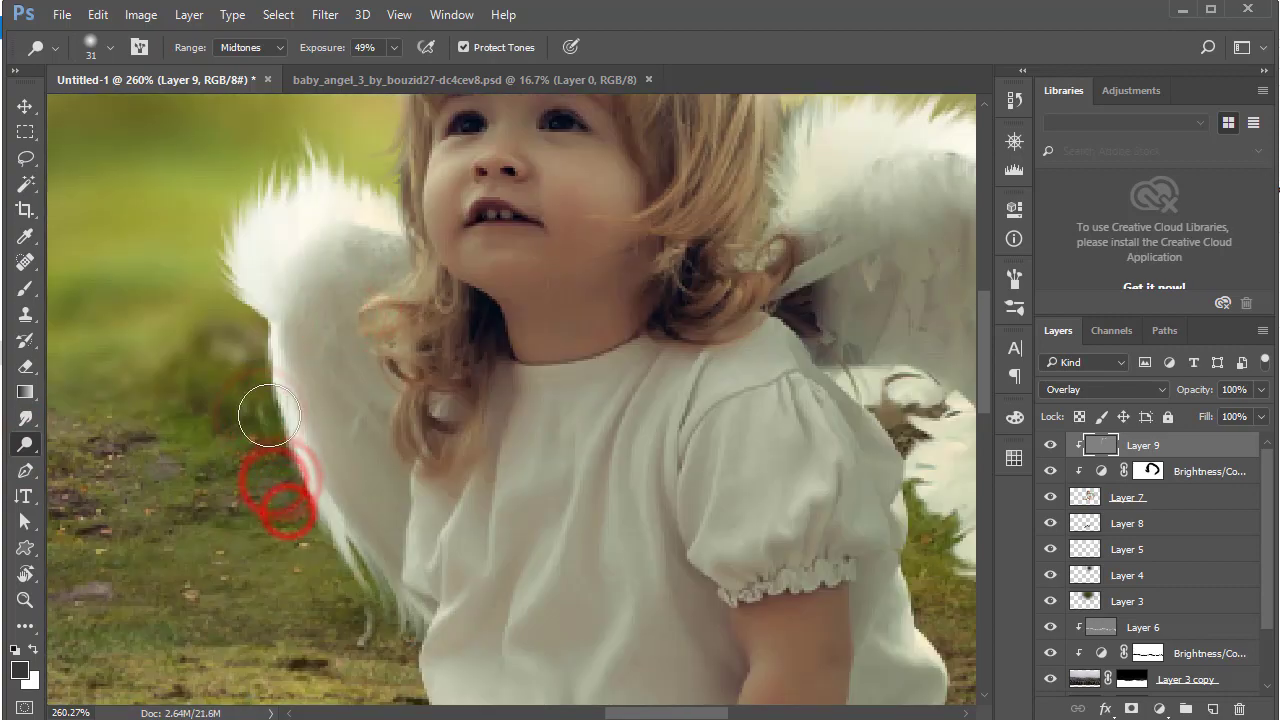
pyautogui.click(274, 428)
pyautogui.click(307, 511)
pyautogui.click(340, 578)
# Dodge the right wing's top edge and the nearby sleeve
pyautogui.moveTo(800, 510); pyautogui.dragTo(440, 525)
pyautogui.click(434, 523)
pyautogui.click(574, 423)
pyautogui.click(713, 257)
pyautogui.click(751, 222)
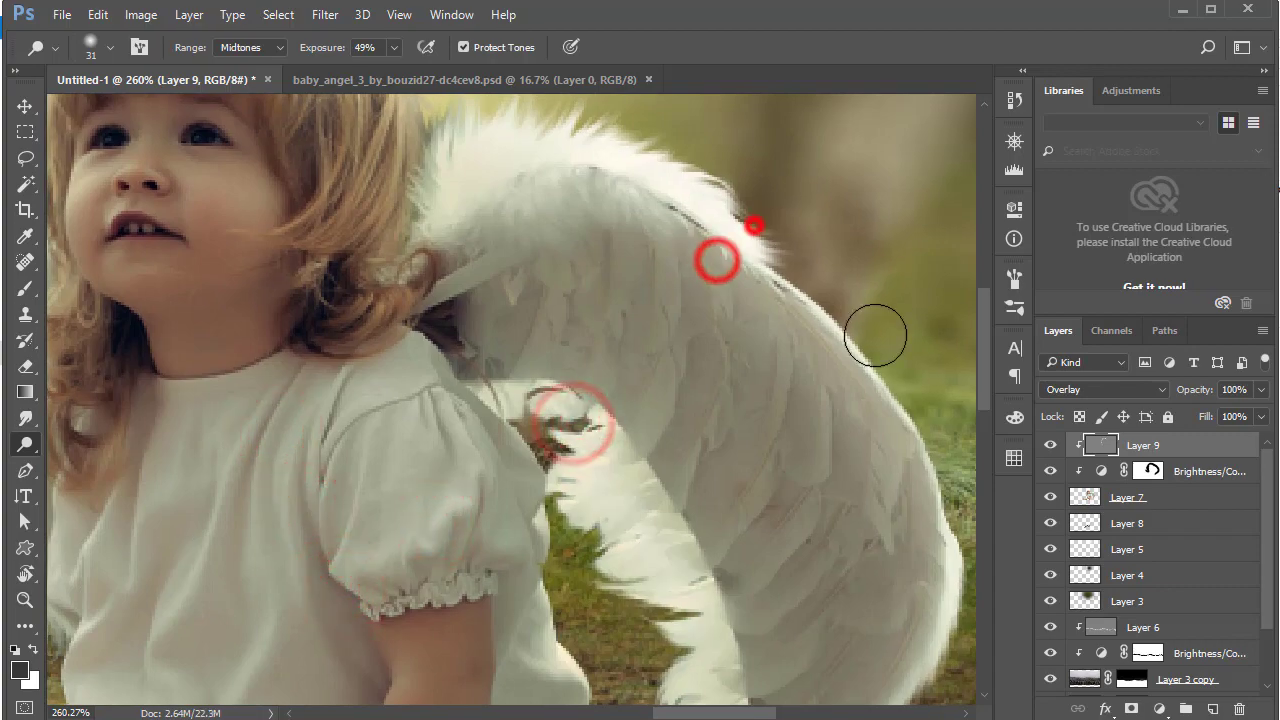
pyautogui.click(837, 305)
# Dodge the outer and lower edges of the lower right wing
pyautogui.moveTo(877, 346)
pyautogui.mouseDown()
pyautogui.moveTo(743, 269)
pyautogui.moveTo(680, 143)
pyautogui.mouseUp()
pyautogui.click(706, 277)
pyautogui.click(817, 463)
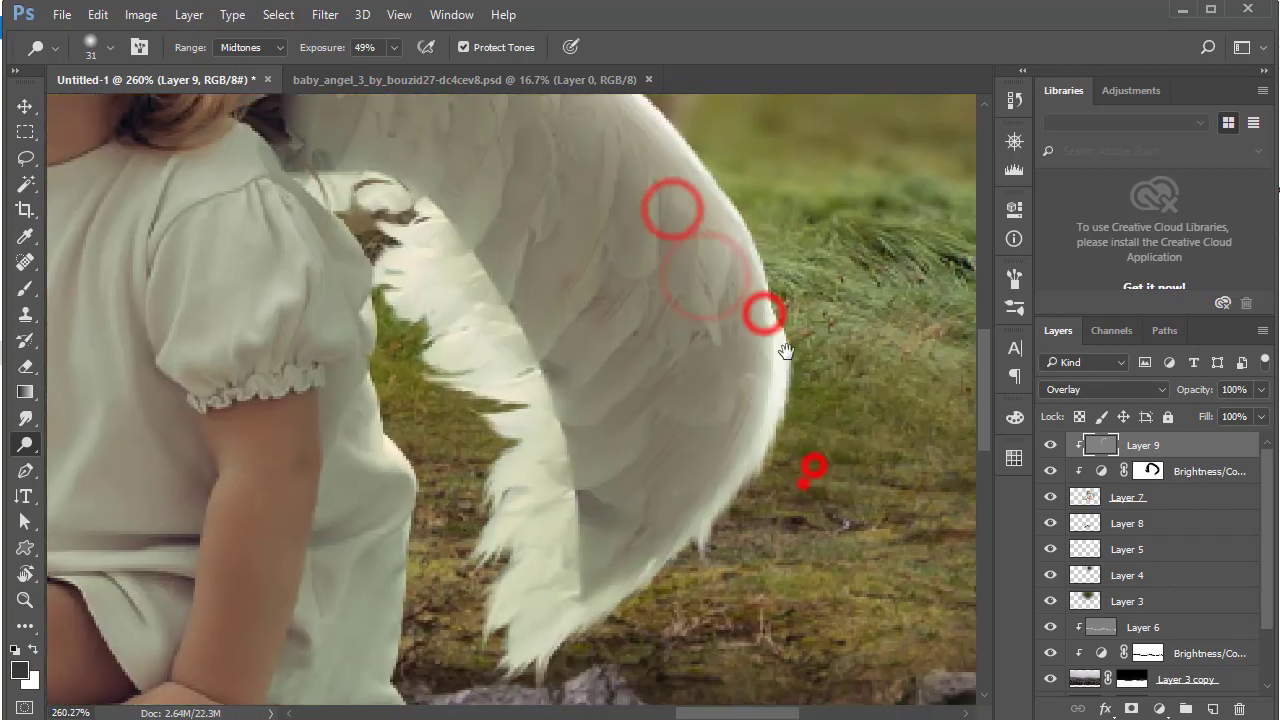
pyautogui.click(744, 453)
pyautogui.click(681, 540)
pyautogui.click(600, 630)
pyautogui.click(547, 614)
pyautogui.click(551, 569)
# Dodge highlights on the child's legs, knees and toes
pyautogui.moveTo(537, 443); pyautogui.dragTo(820, 591)
pyautogui.moveTo(420, 509); pyautogui.dragTo(440, 354)
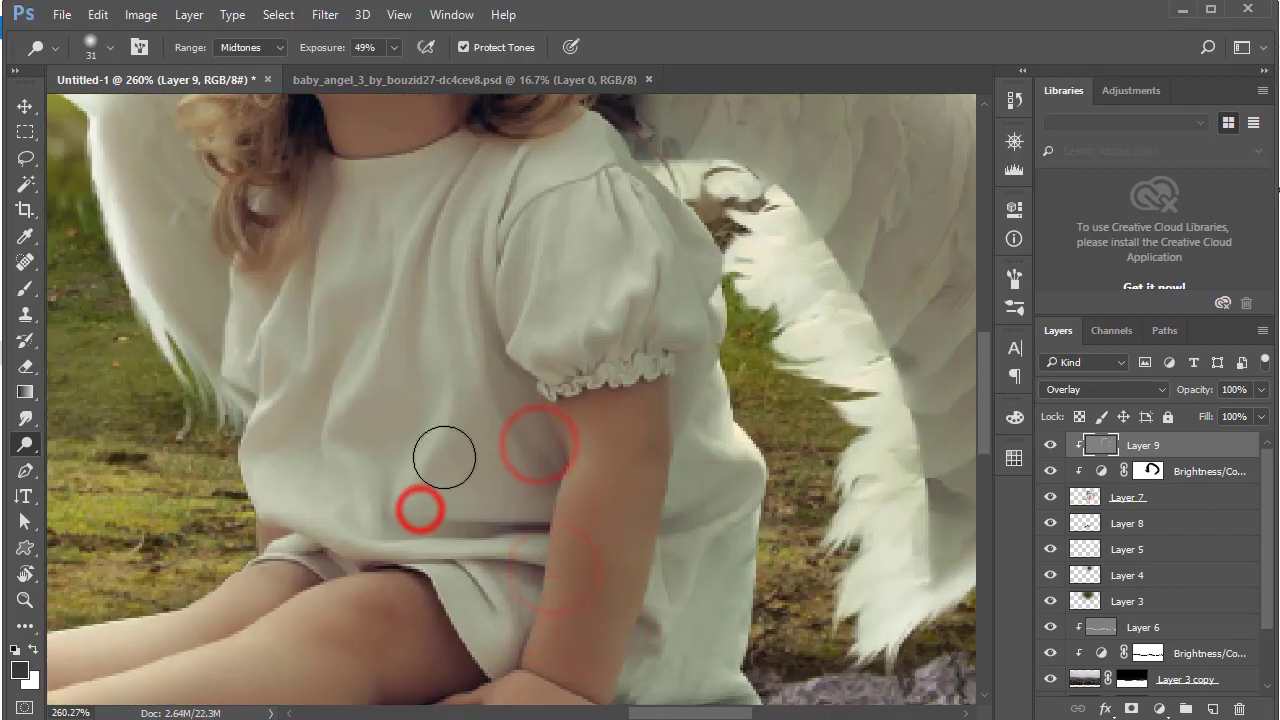
pyautogui.moveTo(589, 393); pyautogui.dragTo(800, 196)
pyautogui.click(263, 480)
pyautogui.click(451, 366)
pyautogui.click(103, 323)
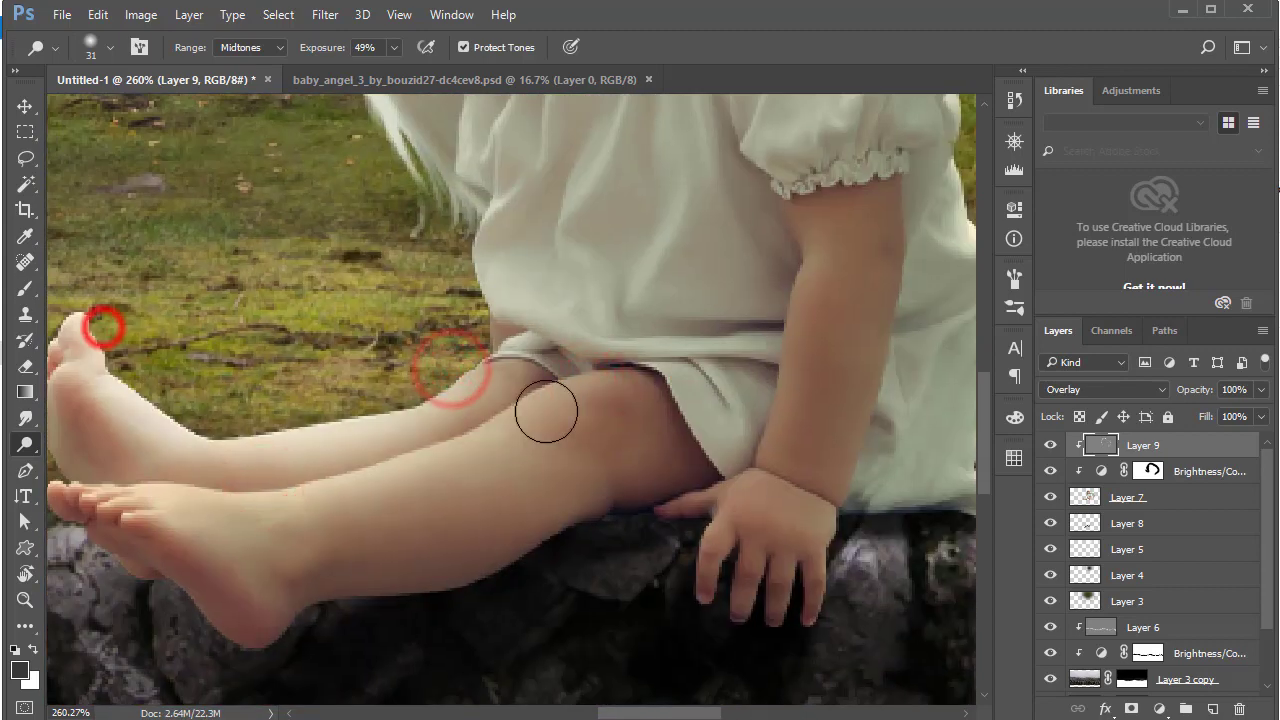
pyautogui.click(544, 413)
pyautogui.click(209, 427)
# At 29% dodge exposure, brighten the hand, arm and wing tip
pyautogui.click(107, 348)
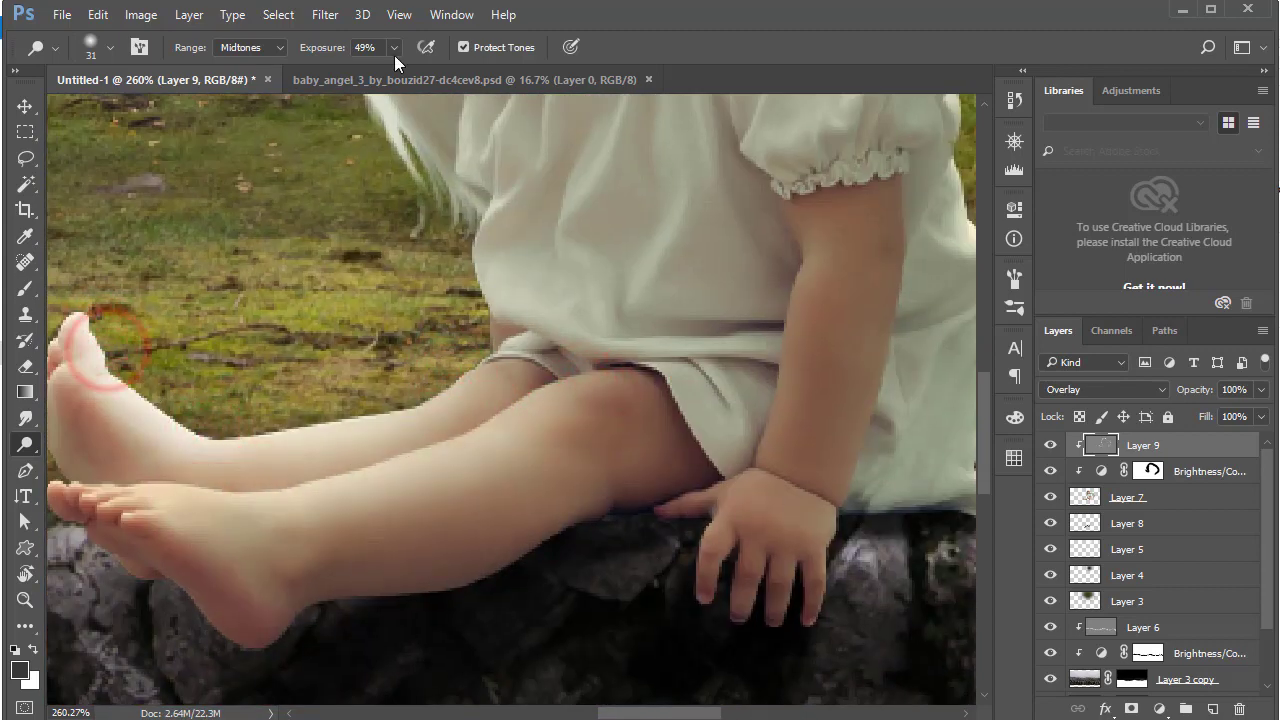
pyautogui.click(851, 229)
pyautogui.click(809, 591)
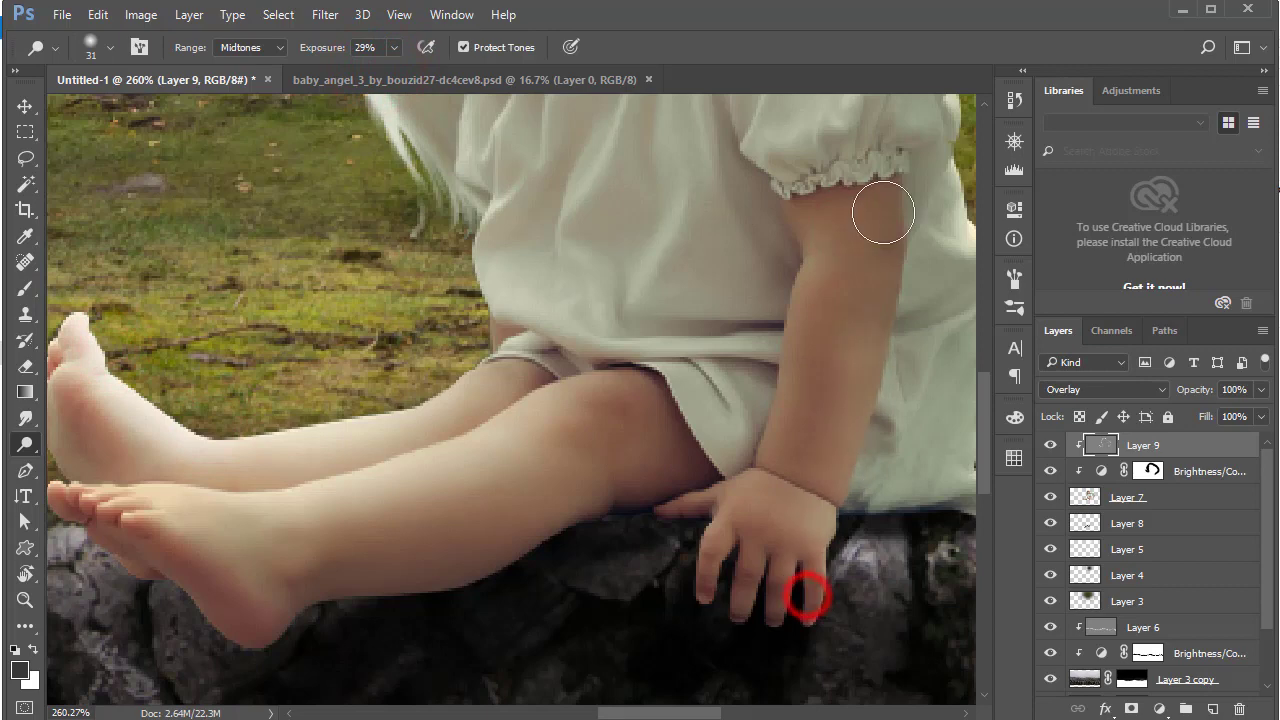
pyautogui.click(886, 212)
pyautogui.click(806, 225)
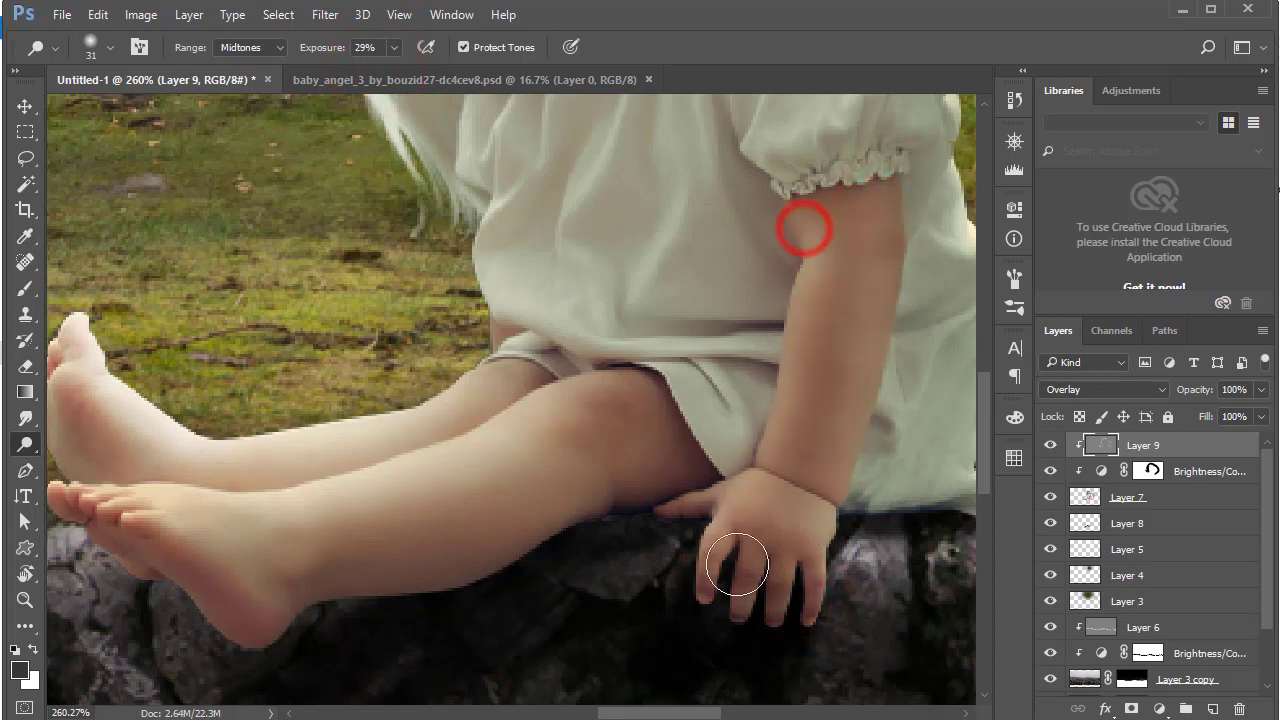
pyautogui.moveTo(737, 563); pyautogui.dragTo(407, 590)
pyautogui.click(778, 483)
# Set the dodge brush to about 12 px with 47% exposure
pyautogui.rightClick(762, 394)
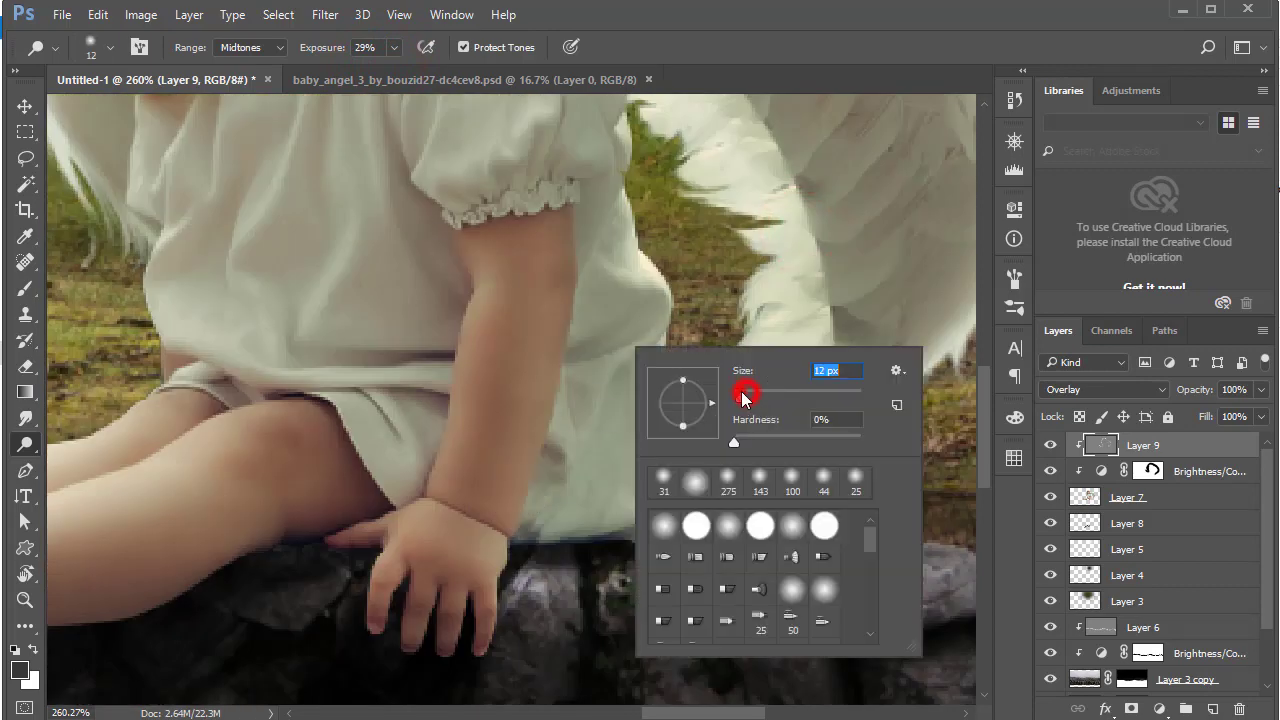
pyautogui.moveTo(742, 397); pyautogui.dragTo(748, 391)
pyautogui.click(395, 47)
pyautogui.moveTo(390, 60); pyautogui.dragTo(400, 60)
pyautogui.click(661, 329)
# Dodge the shirt front, waist fold, chest and sleeve, then shrink the brush to 6 px
pyautogui.moveTo(323, 266); pyautogui.dragTo(420, 371)
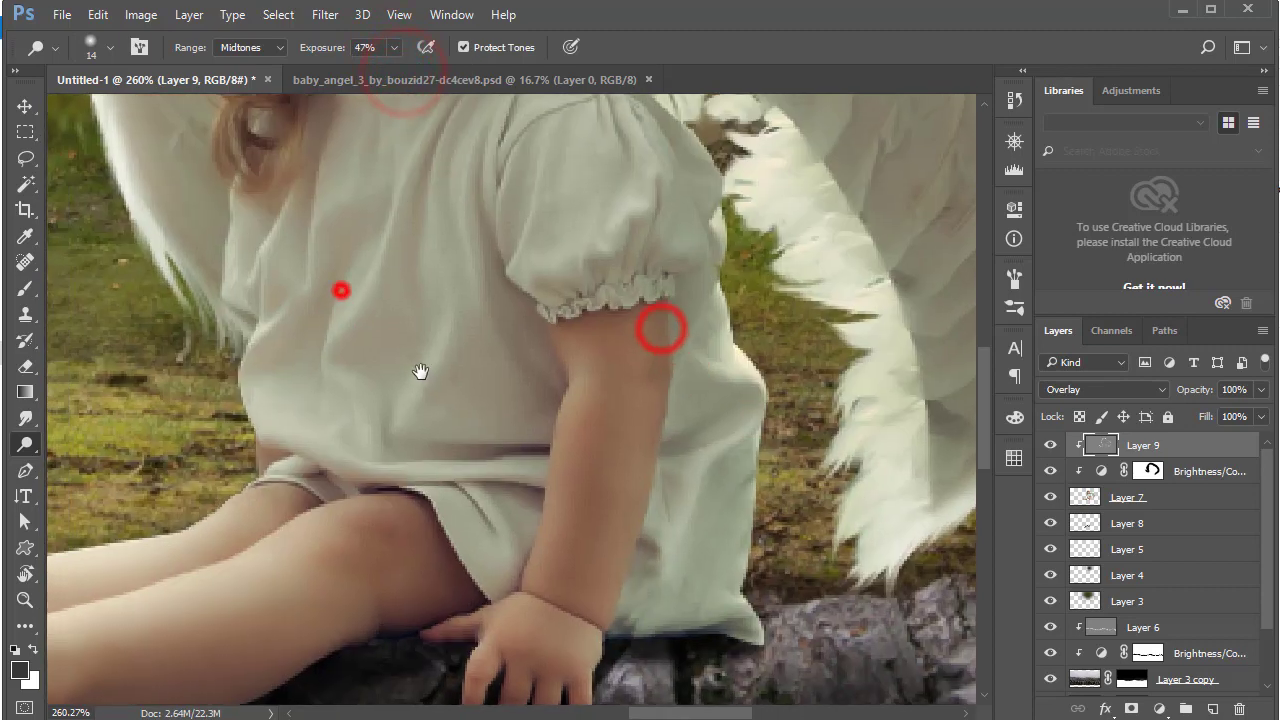
pyautogui.click(446, 326)
pyautogui.click(400, 194)
pyautogui.moveTo(499, 478); pyautogui.dragTo(438, 478)
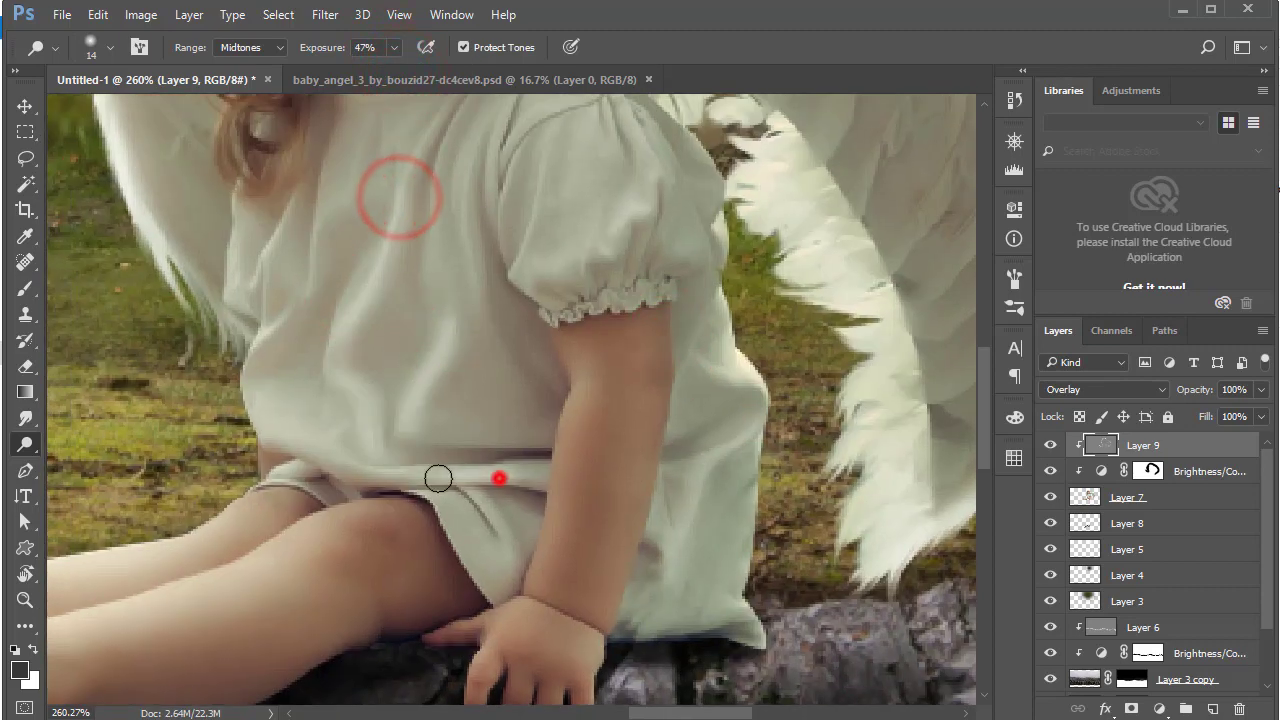
pyautogui.moveTo(320, 218)
pyautogui.mouseDown()
pyautogui.moveTo(251, 331)
pyautogui.moveTo(262, 326)
pyautogui.mouseUp()
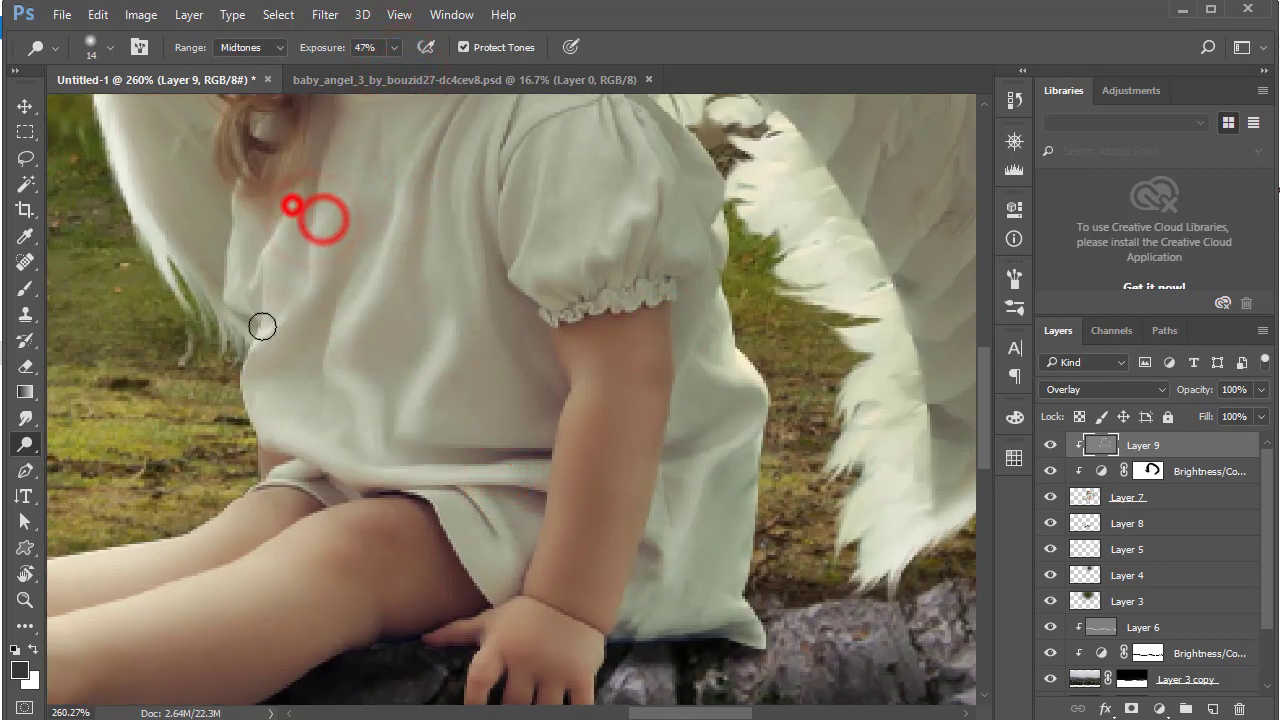
pyautogui.scroll(2, 309, 240)
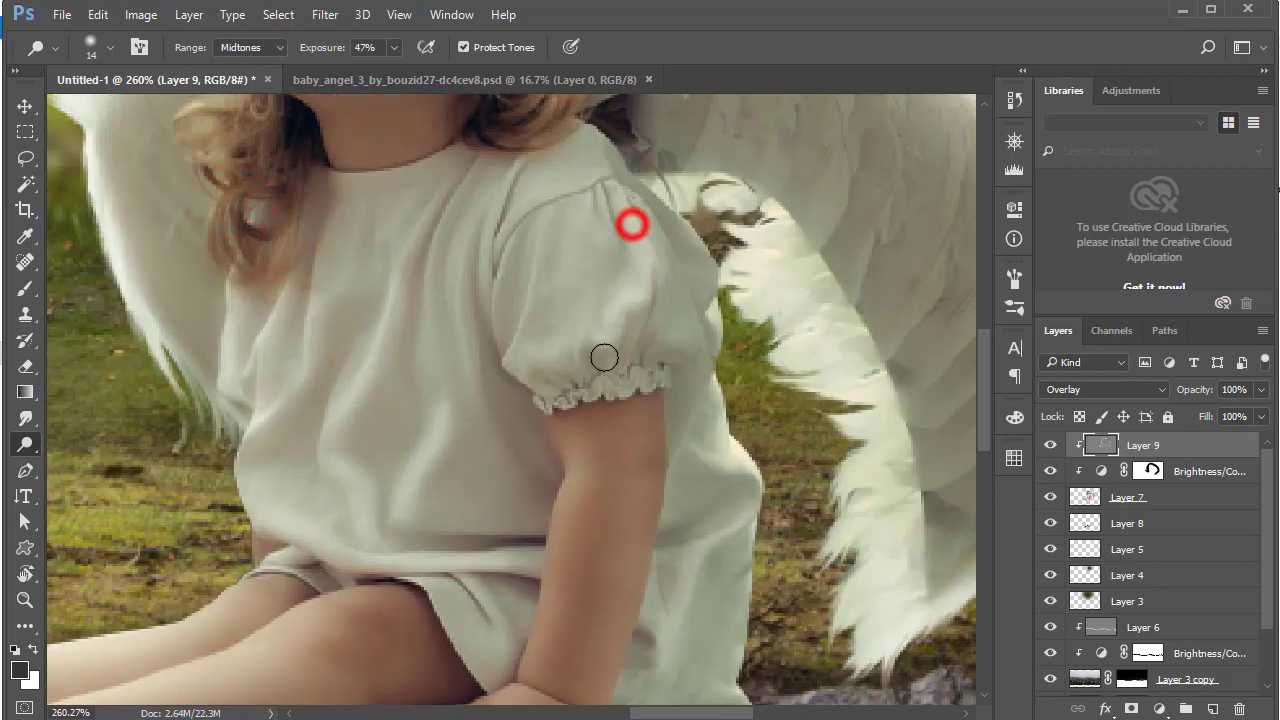
pyautogui.moveTo(577, 354); pyautogui.dragTo(517, 366)
pyautogui.moveTo(471, 271)
pyautogui.mouseDown()
pyautogui.moveTo(469, 311)
pyautogui.moveTo(471, 274)
pyautogui.mouseUp()
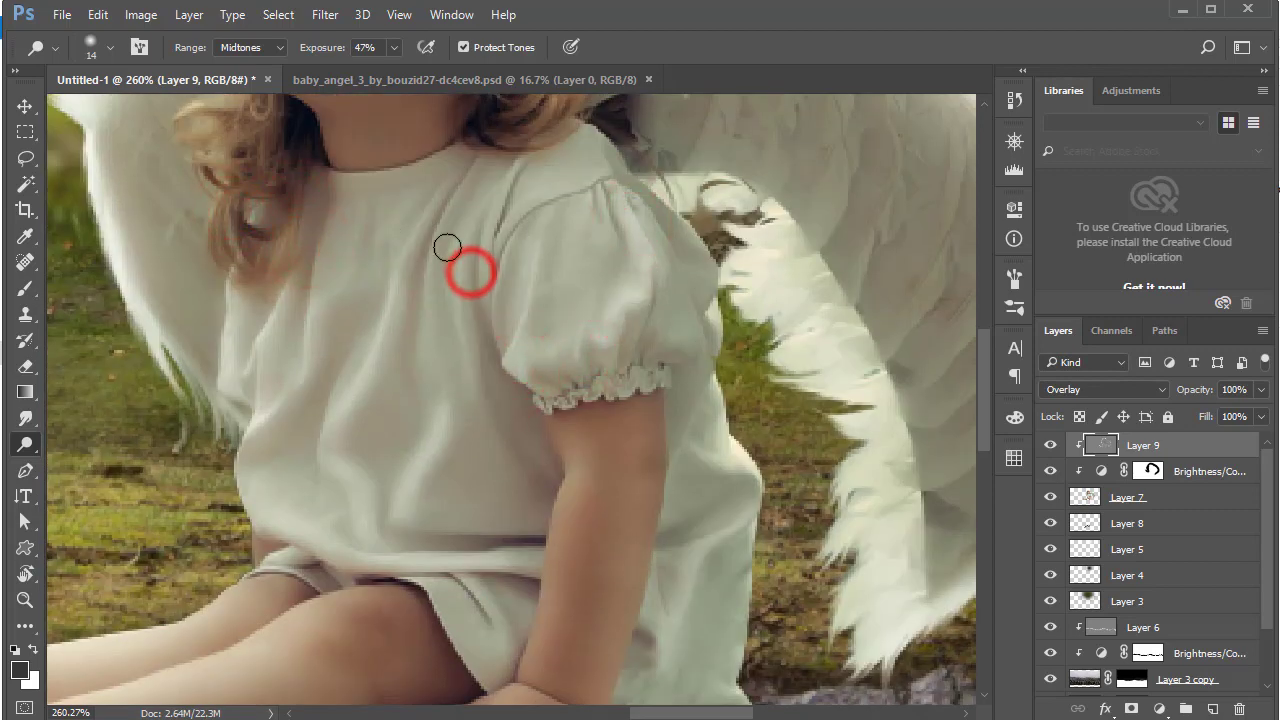
pyautogui.rightClick(423, 214)
pyautogui.click(418, 226)
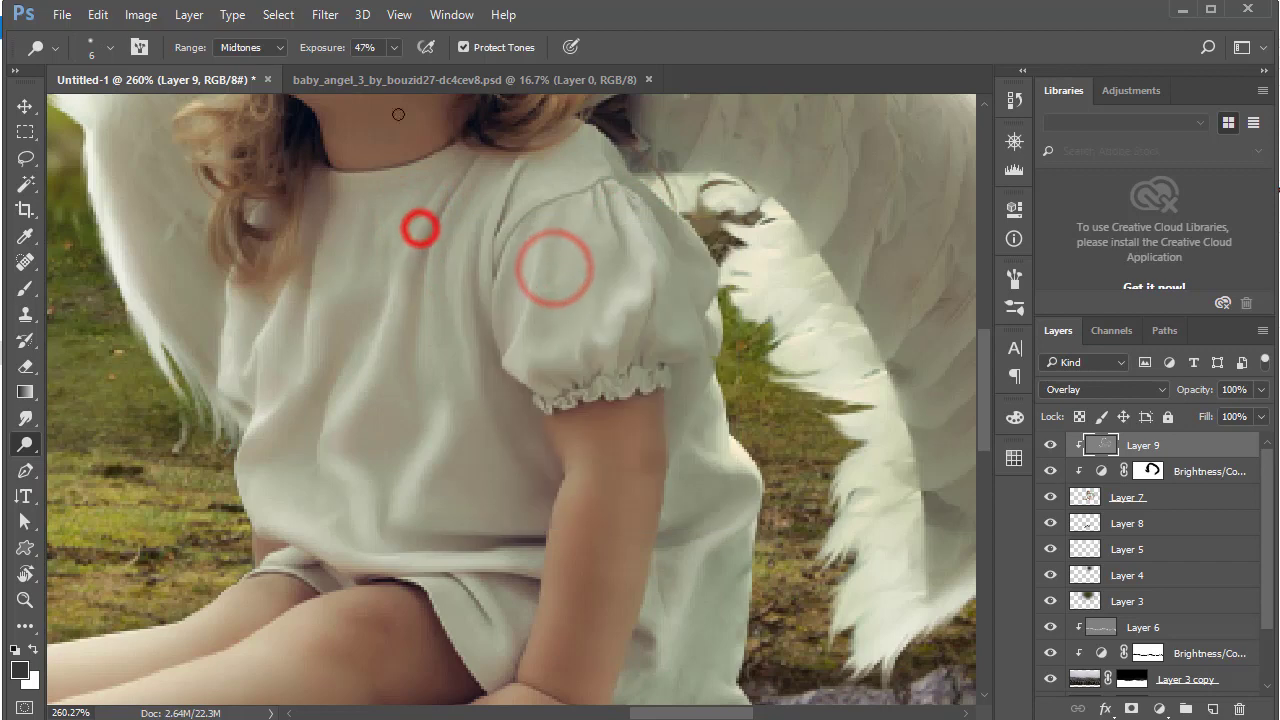
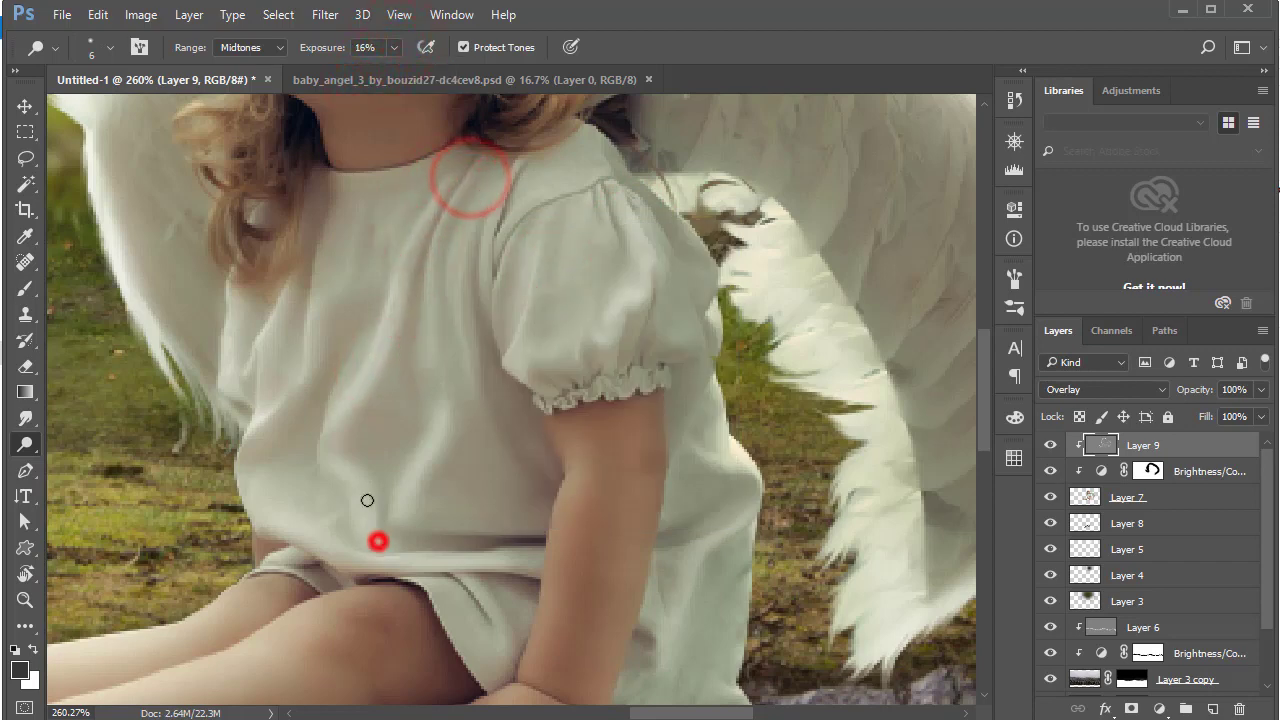
# Dodge small patches of the shirt, face, nose bridge and brow to lighten them
pyautogui.moveTo(332, 451); pyautogui.dragTo(333, 431)
pyautogui.click(308, 320)
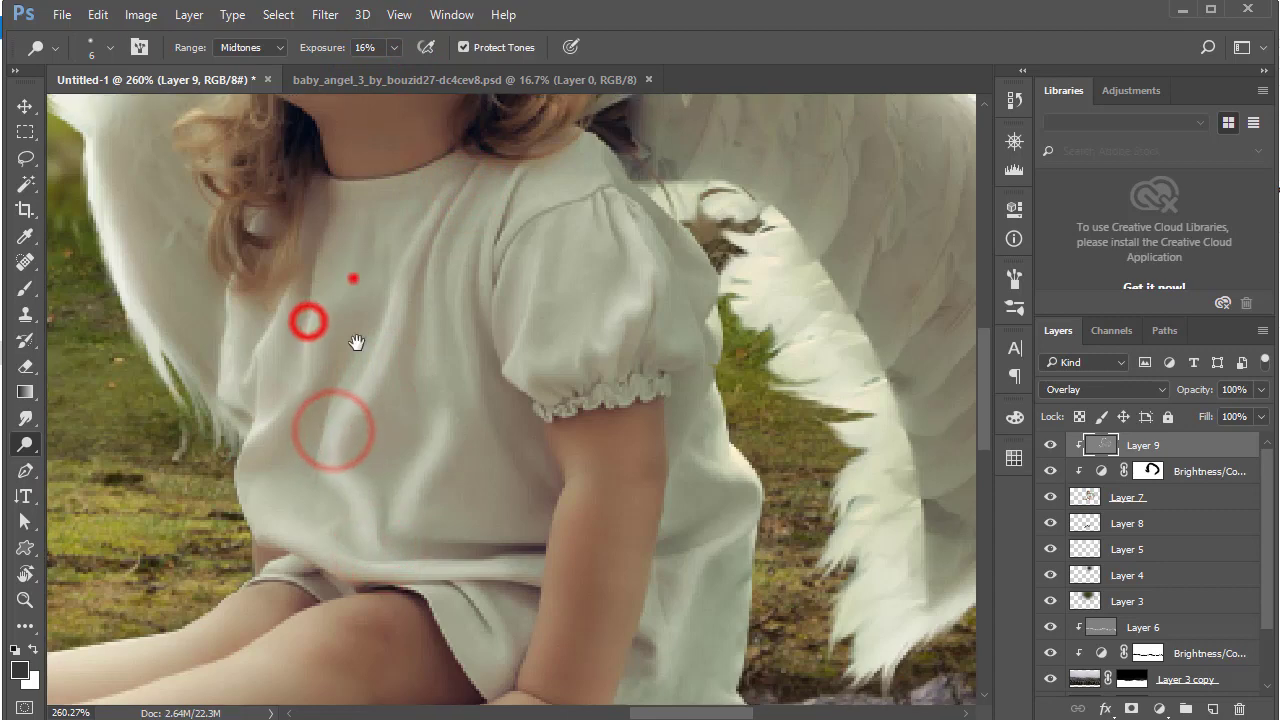
pyautogui.scroll(5, 350, 285)
pyautogui.click(309, 245)
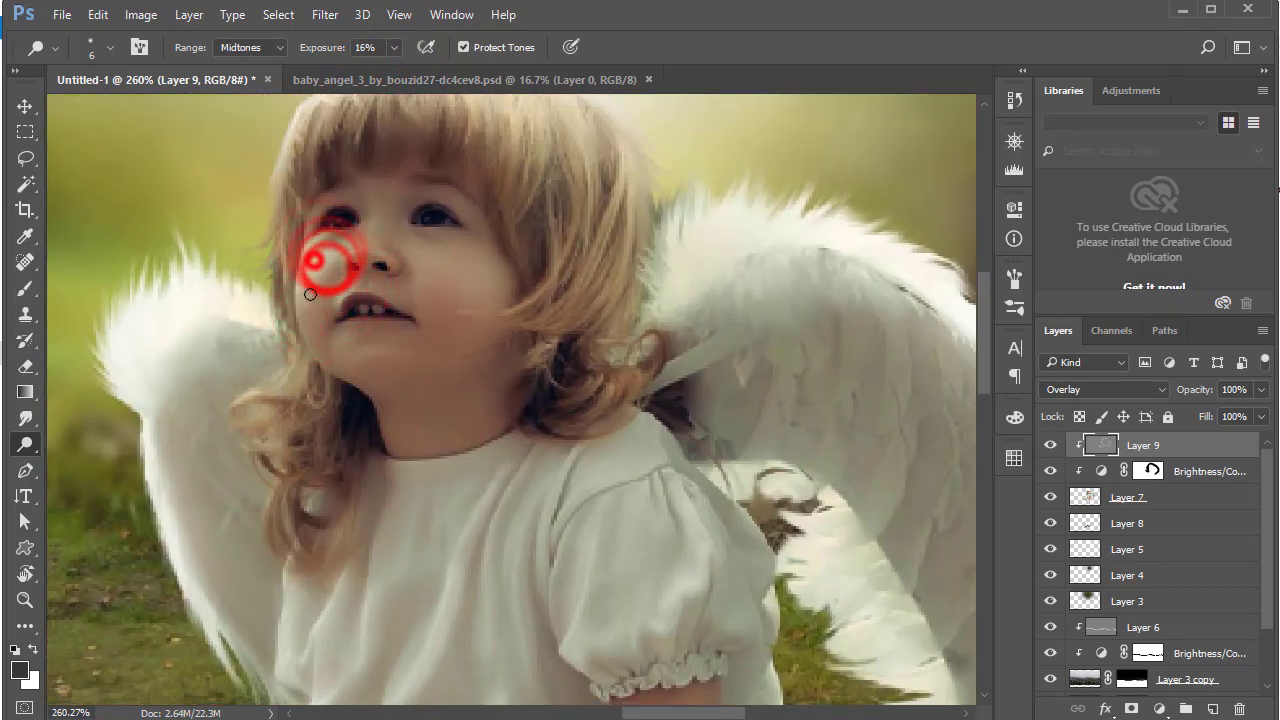
pyautogui.click(352, 245)
pyautogui.click(370, 210)
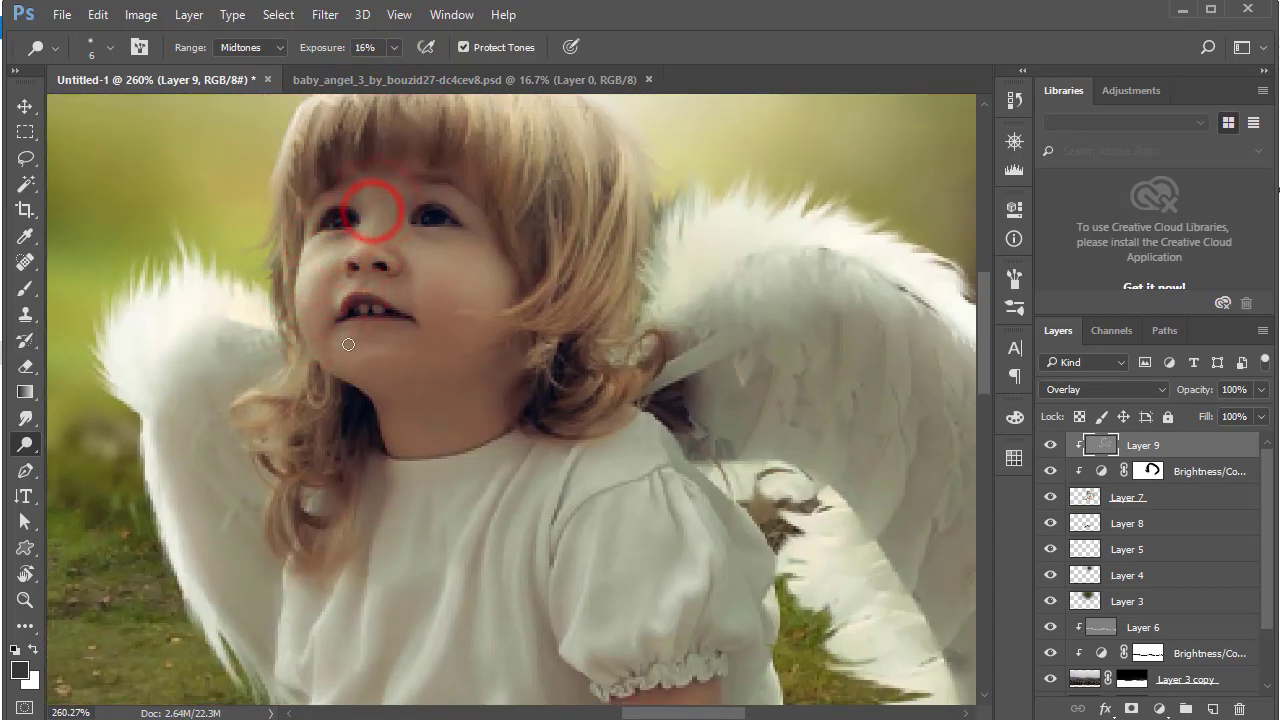
pyautogui.scroll(-2, 533, 310)
# Switch to the Burn tool with a 29 px brush at 31% exposure
pyautogui.rightClick(507, 407)
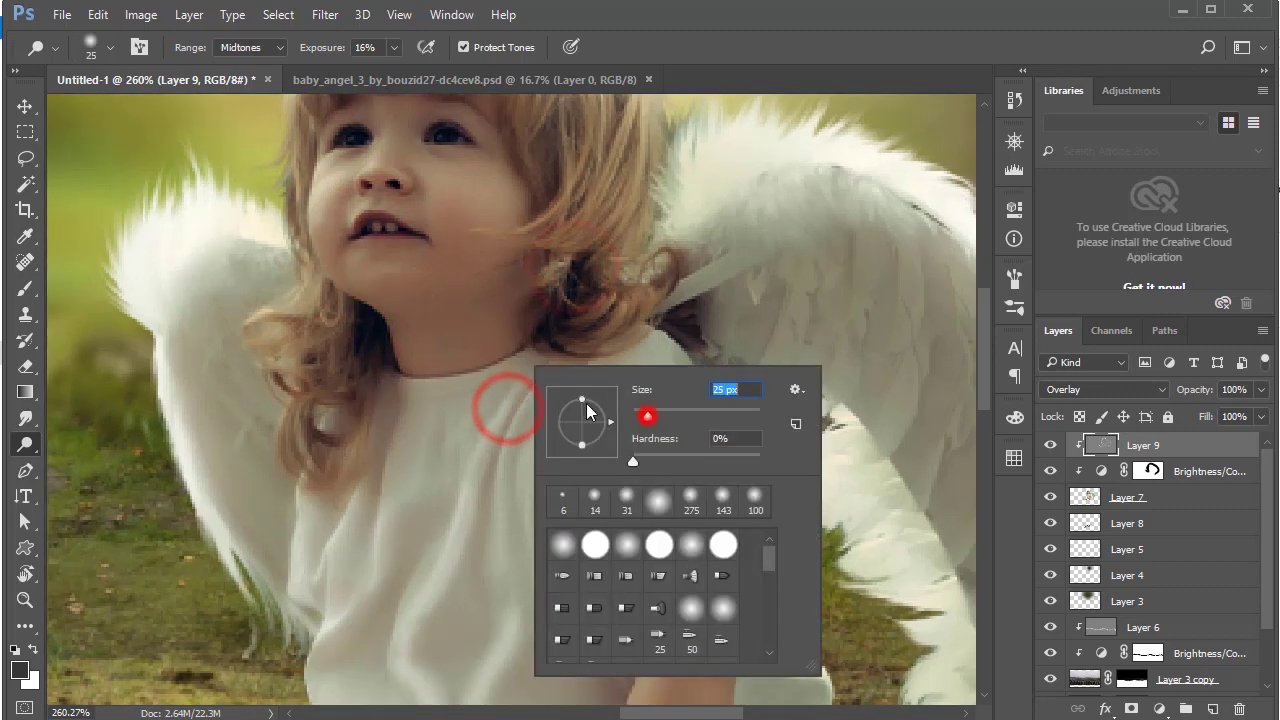
pyautogui.click(128, 460)
pyautogui.rightClick(545, 453)
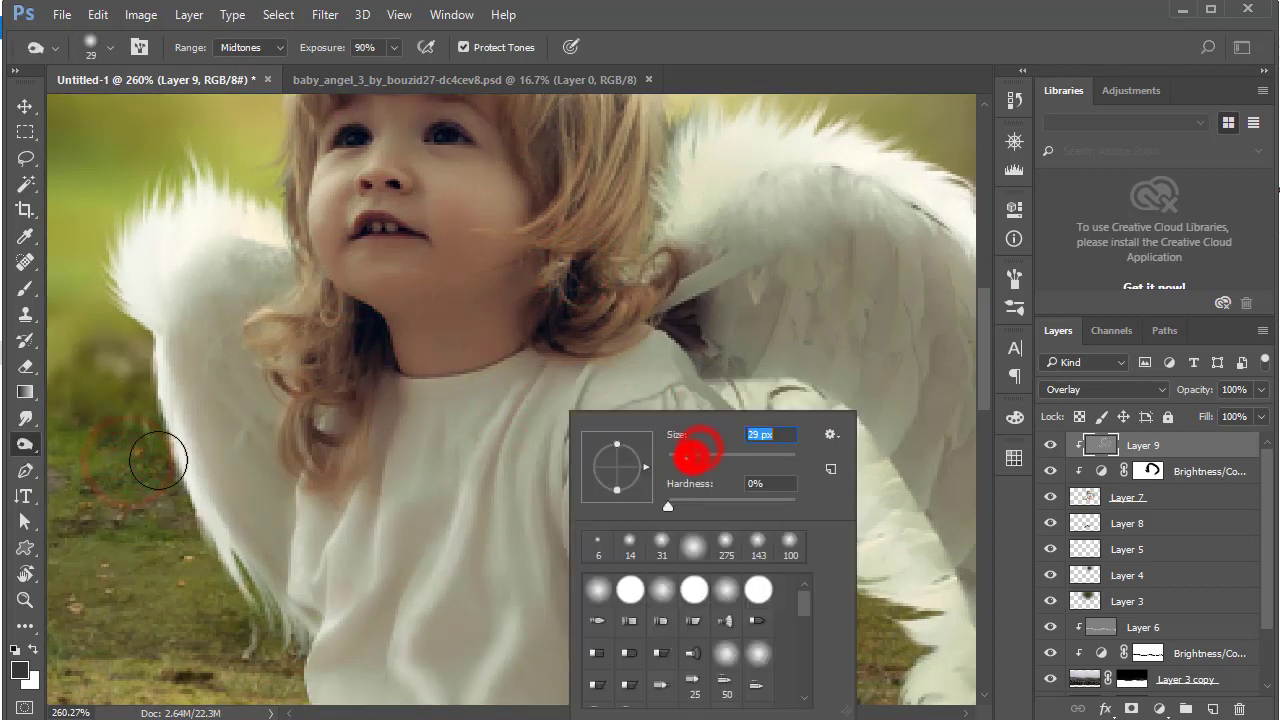
pyautogui.click(134, 491)
pyautogui.click(237, 289)
pyautogui.scroll(-5, 262, 477)
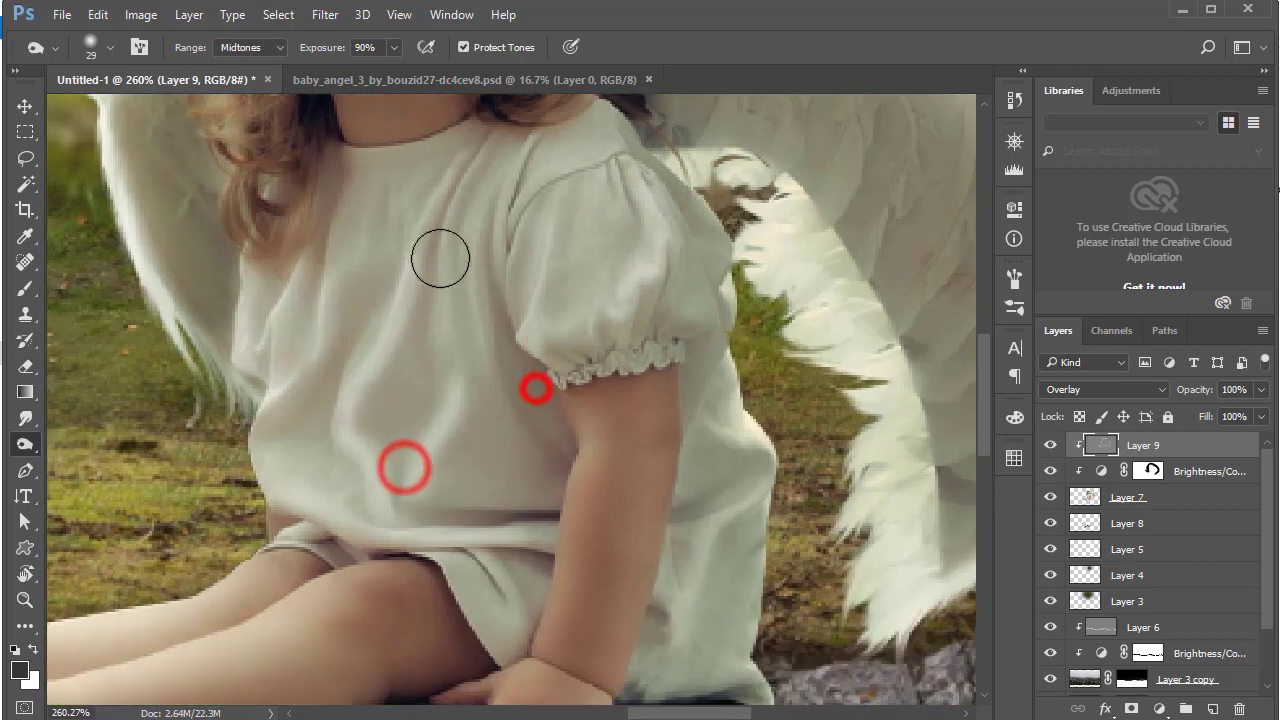
pyautogui.click(431, 266)
pyautogui.click(395, 47)
pyautogui.click(350, 80)
pyautogui.click(430, 272)
# Burn shadows into the dress chest folds, waist, creases, lower edge and shoulder
pyautogui.click(439, 349)
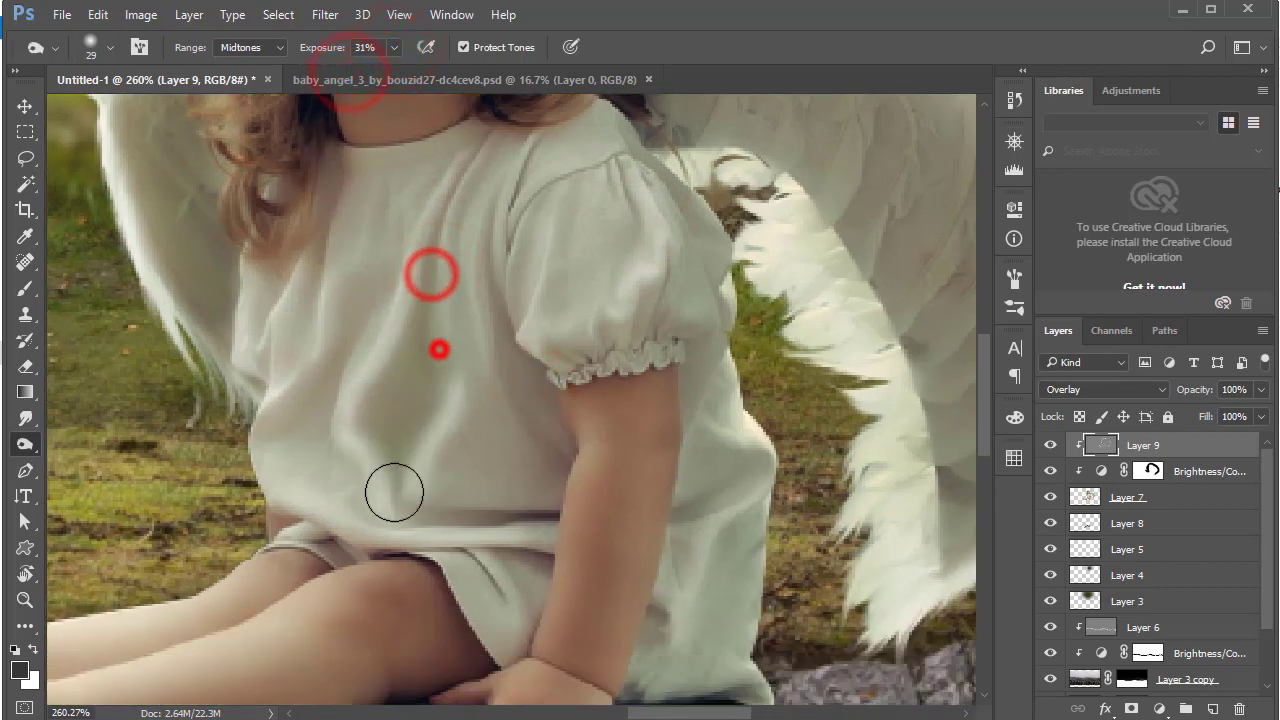
pyautogui.click(366, 274)
pyautogui.click(354, 320)
pyautogui.click(300, 429)
pyautogui.click(369, 511)
pyautogui.click(371, 220)
pyautogui.click(469, 328)
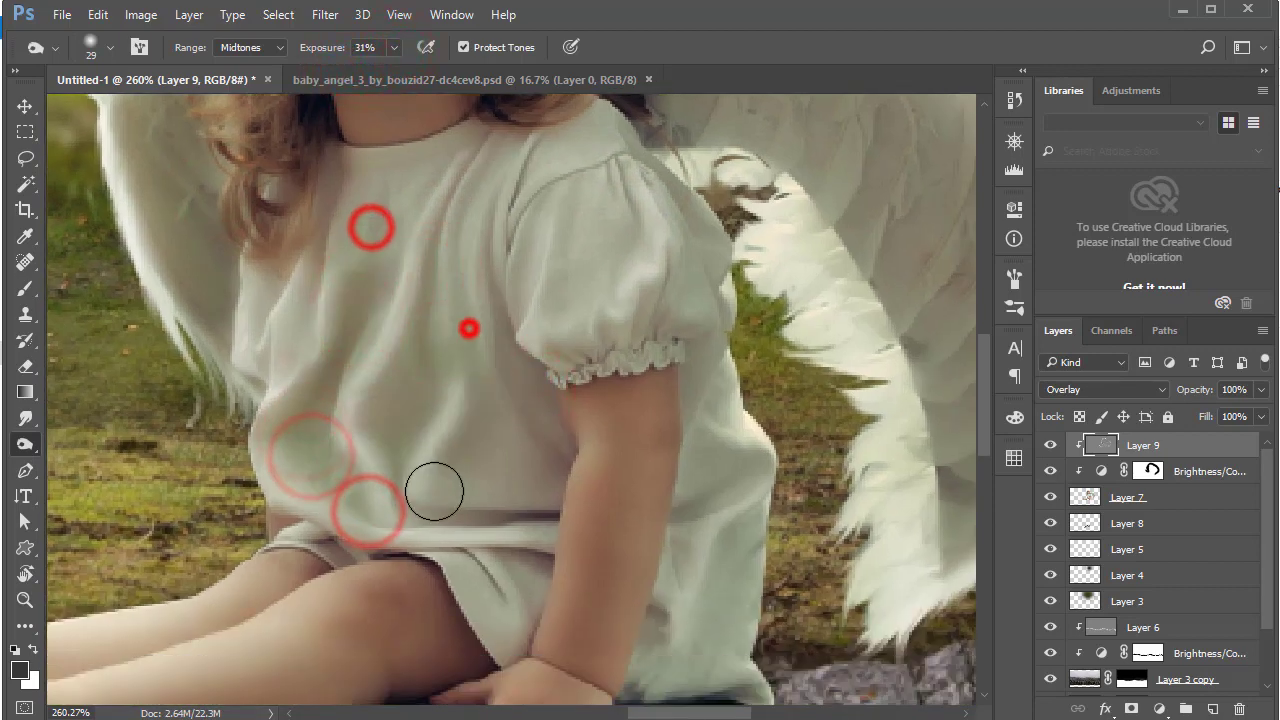
pyautogui.click(457, 480)
pyautogui.click(483, 293)
pyautogui.click(497, 445)
pyautogui.click(510, 502)
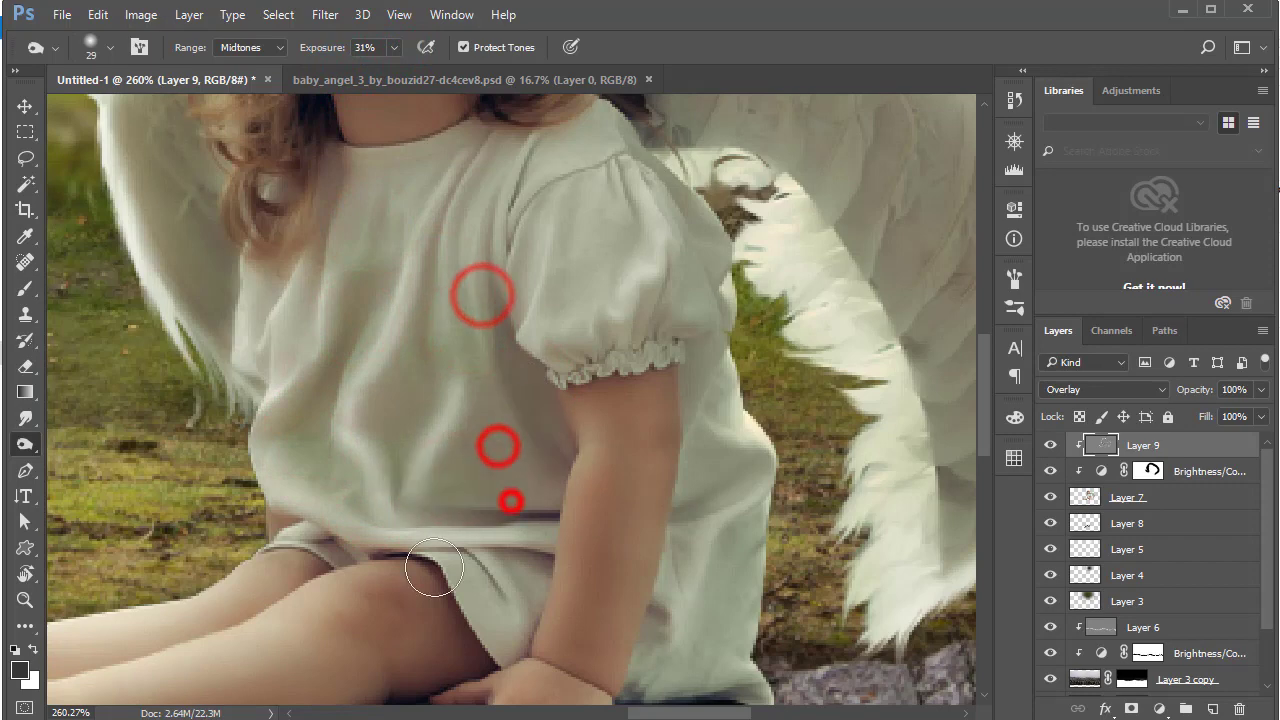
pyautogui.click(583, 207)
# Darken the top of the arm, its shadow and the inner arm near the shoulder
pyautogui.click(703, 357)
pyautogui.moveTo(697, 477); pyautogui.dragTo(677, 349)
pyautogui.click(666, 506)
pyautogui.moveTo(562, 481); pyautogui.dragTo(736, 425)
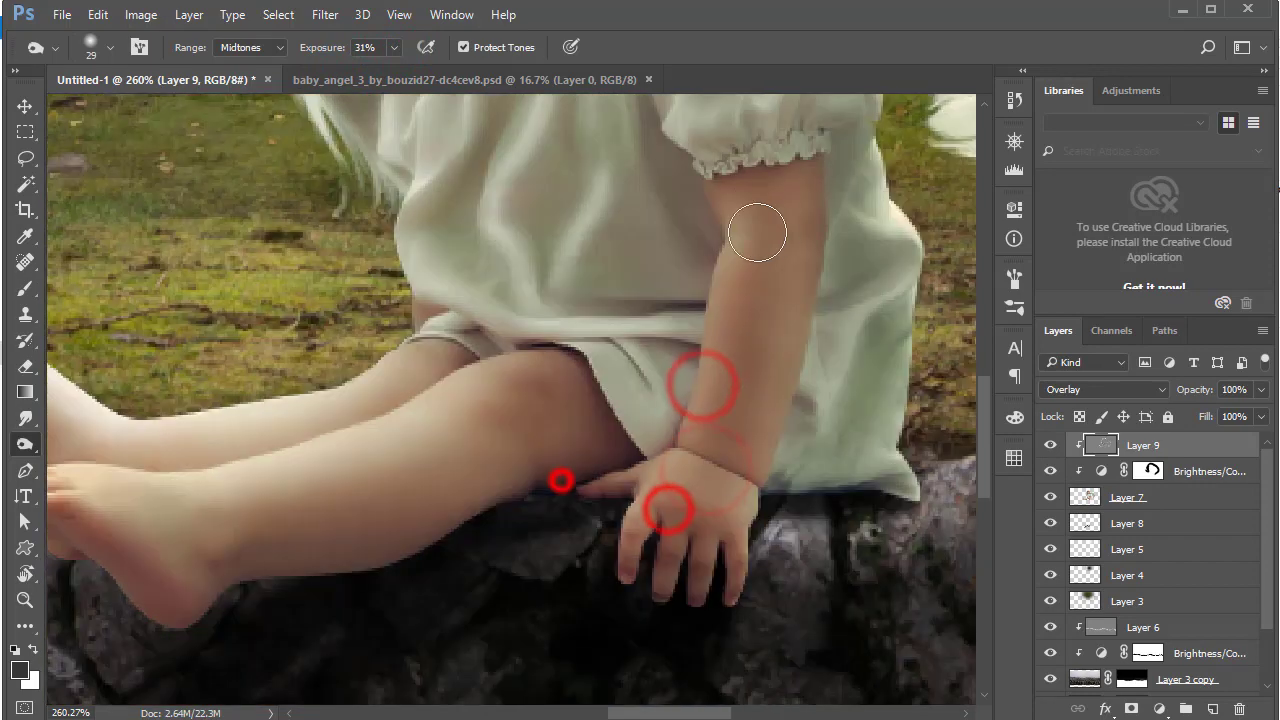
pyautogui.click(757, 186)
# Shrink the brush to 15 px and darken under the knee, thigh and beside the hand
pyautogui.rightClick(728, 240)
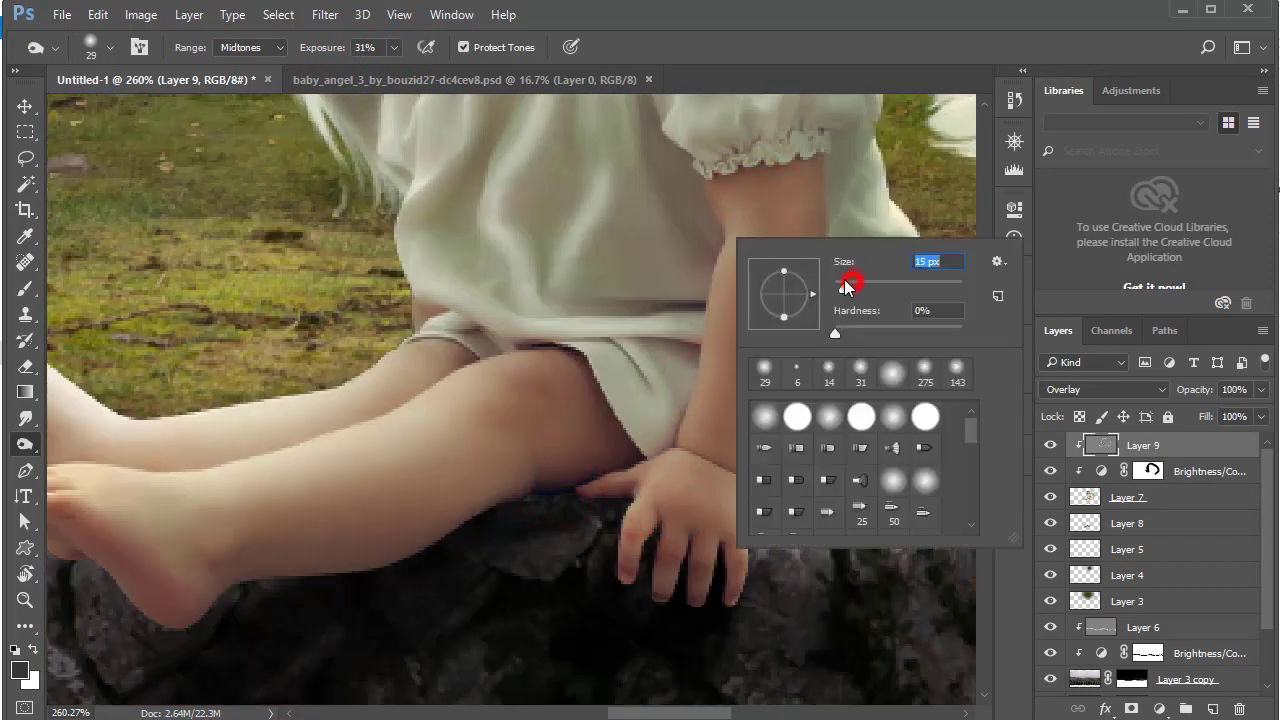
pyautogui.click(520, 214)
pyautogui.moveTo(458, 408); pyautogui.dragTo(543, 383)
pyautogui.click(651, 447)
pyautogui.click(694, 450)
pyautogui.click(567, 486)
pyautogui.click(513, 511)
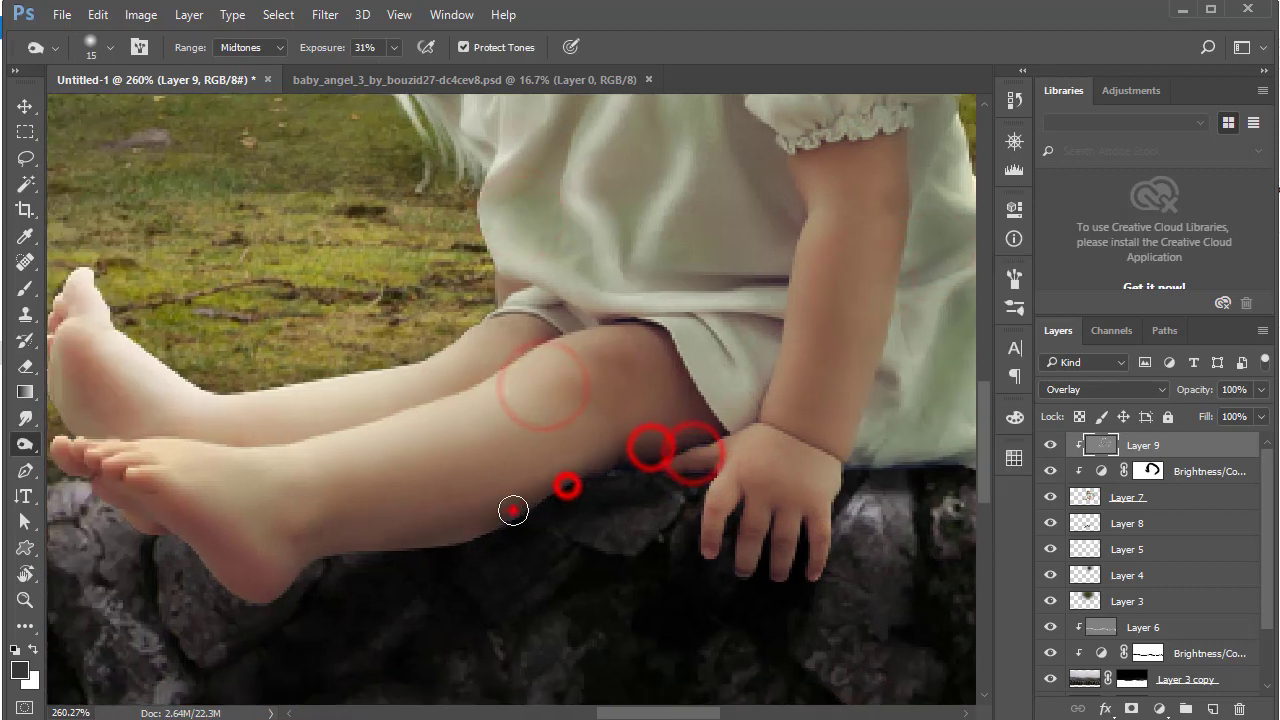
# Shade the lower leg and calf down toward the ankle where it meets the rock
pyautogui.click(446, 547)
pyautogui.click(394, 550)
pyautogui.click(346, 563)
pyautogui.click(268, 582)
pyautogui.click(238, 603)
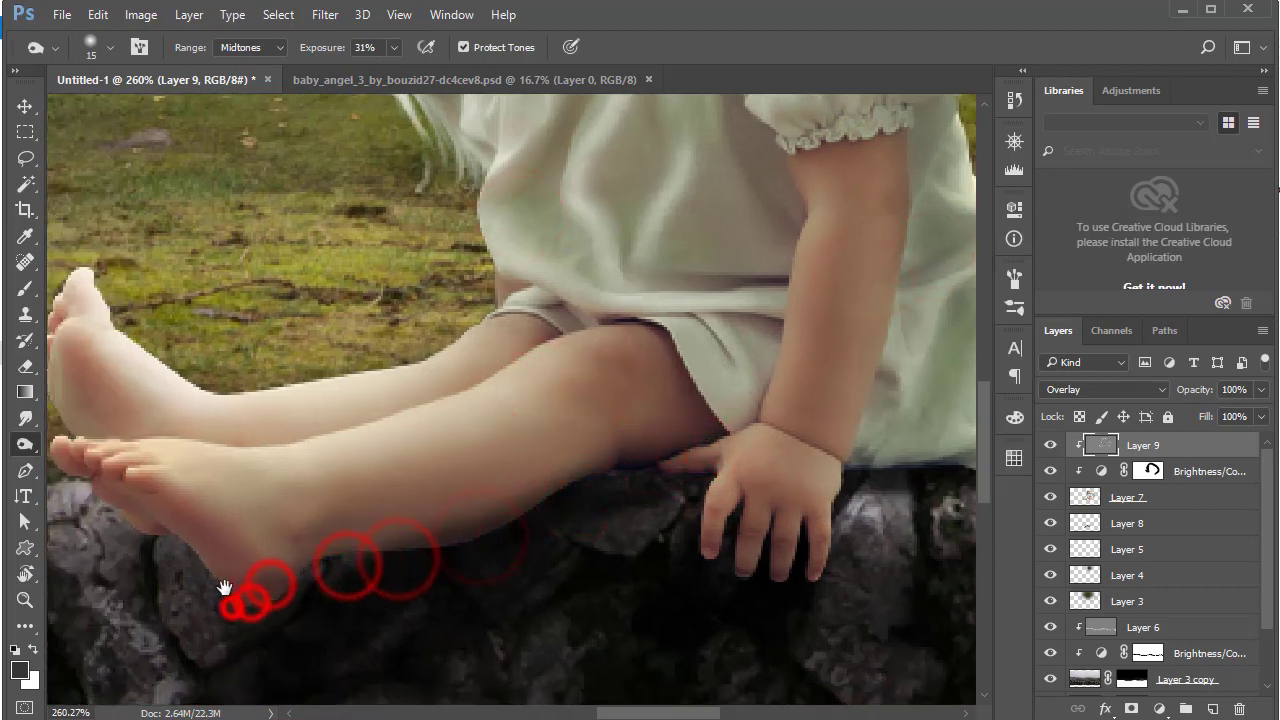
pyautogui.moveTo(224, 588); pyautogui.dragTo(282, 586)
# Darken the heel, between the toes, under the toes and the top of the foot
pyautogui.click(223, 557)
pyautogui.click(297, 583)
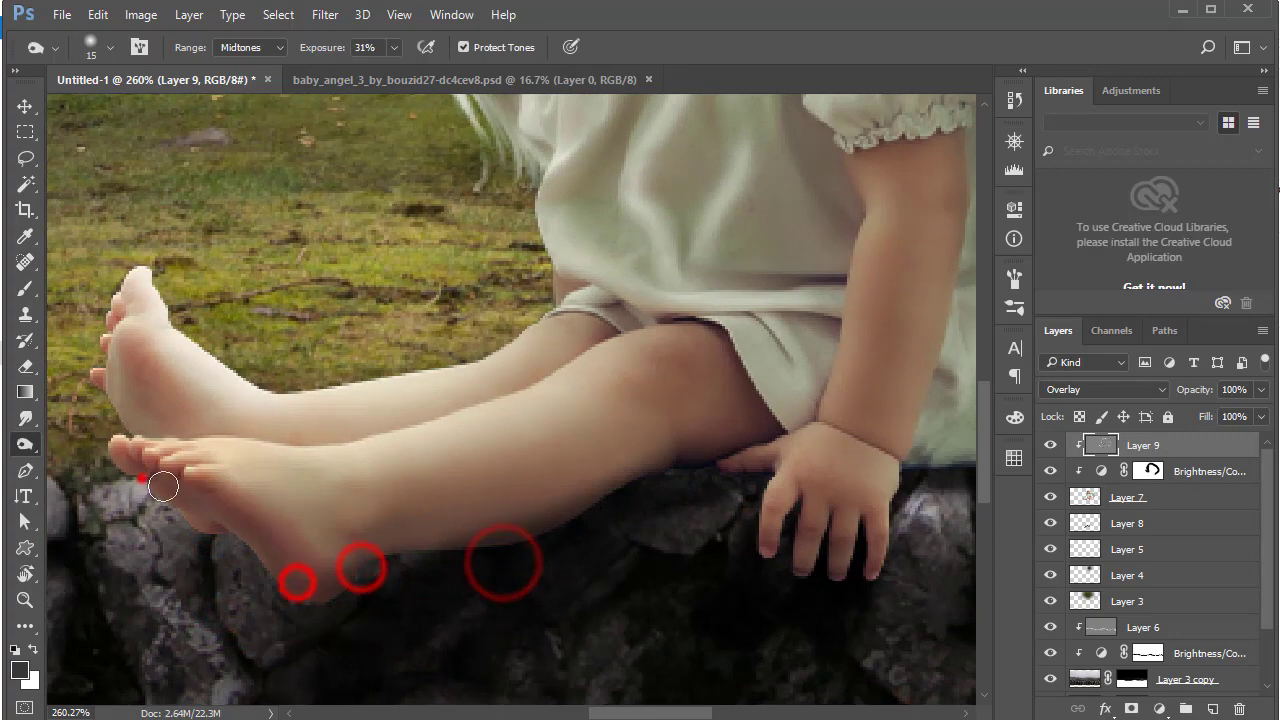
pyautogui.click(137, 471)
pyautogui.click(134, 340)
pyautogui.click(148, 362)
pyautogui.click(103, 368)
# Deepen the shadows at the knee, back of the knee and along the shin
pyautogui.click(566, 340)
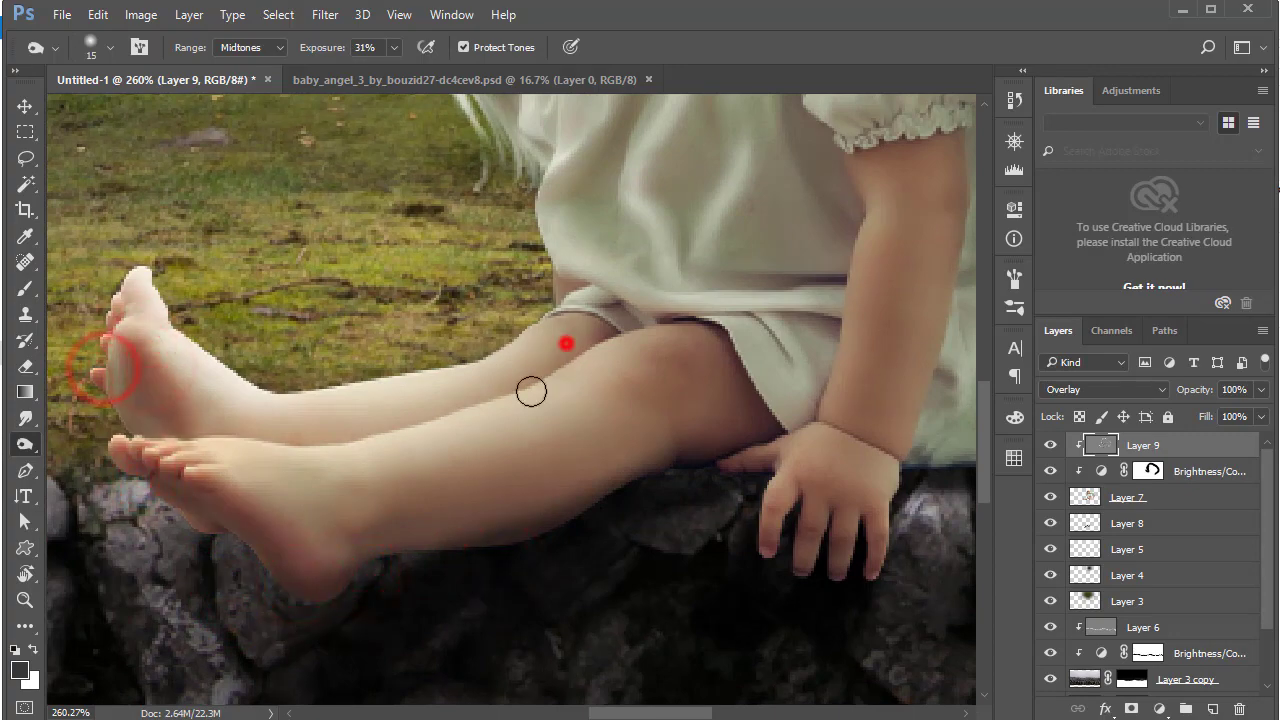
pyautogui.click(320, 434)
pyautogui.click(404, 416)
pyautogui.click(591, 334)
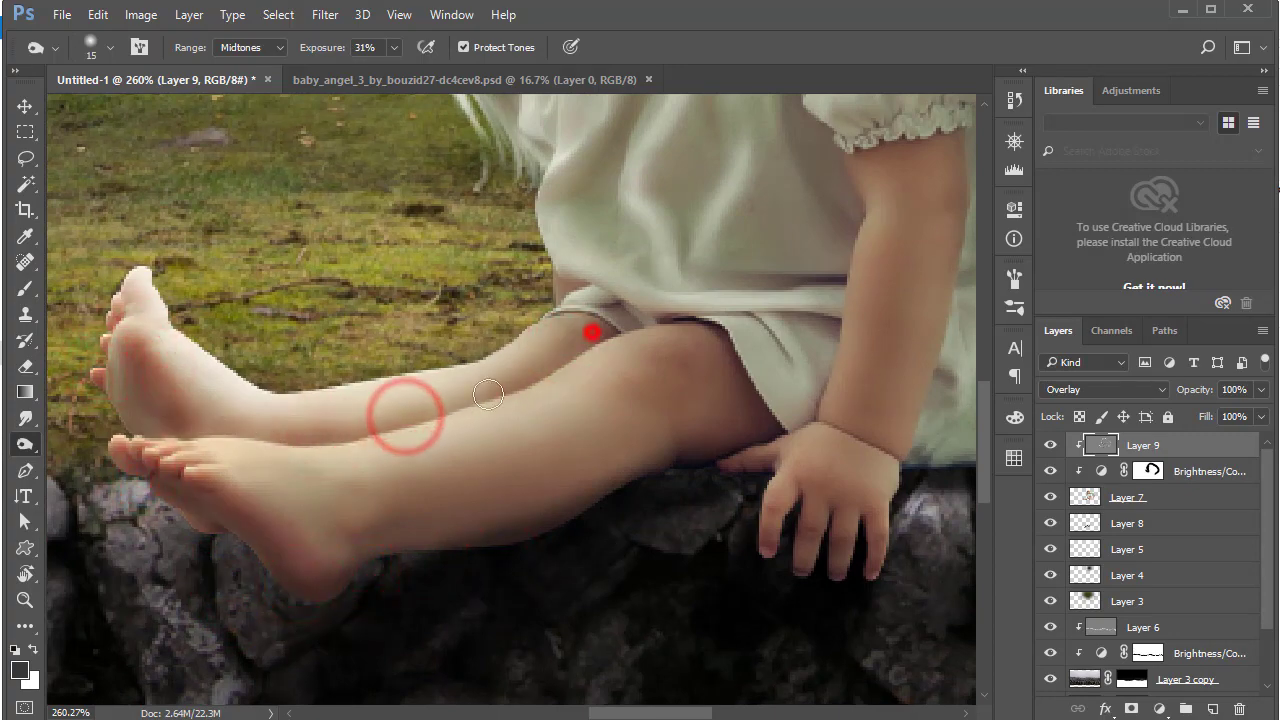
pyautogui.click(237, 434)
pyautogui.keyDown('ctrl'); pyautogui.keyDown('alt'); pyautogui.click(469, 380); pyautogui.keyUp('alt'); pyautogui.keyUp('ctrl')
pyautogui.keyDown('ctrl'); pyautogui.keyDown('alt'); pyautogui.click(548, 316); pyautogui.keyUp('alt'); pyautogui.keyUp('ctrl')
pyautogui.click(604, 346)
# With a 62 px Burn brush, darken the hair beside the cheek and the cheek edge
pyautogui.keyDown('ctrl'); pyautogui.click(474, 134); pyautogui.keyUp('ctrl')
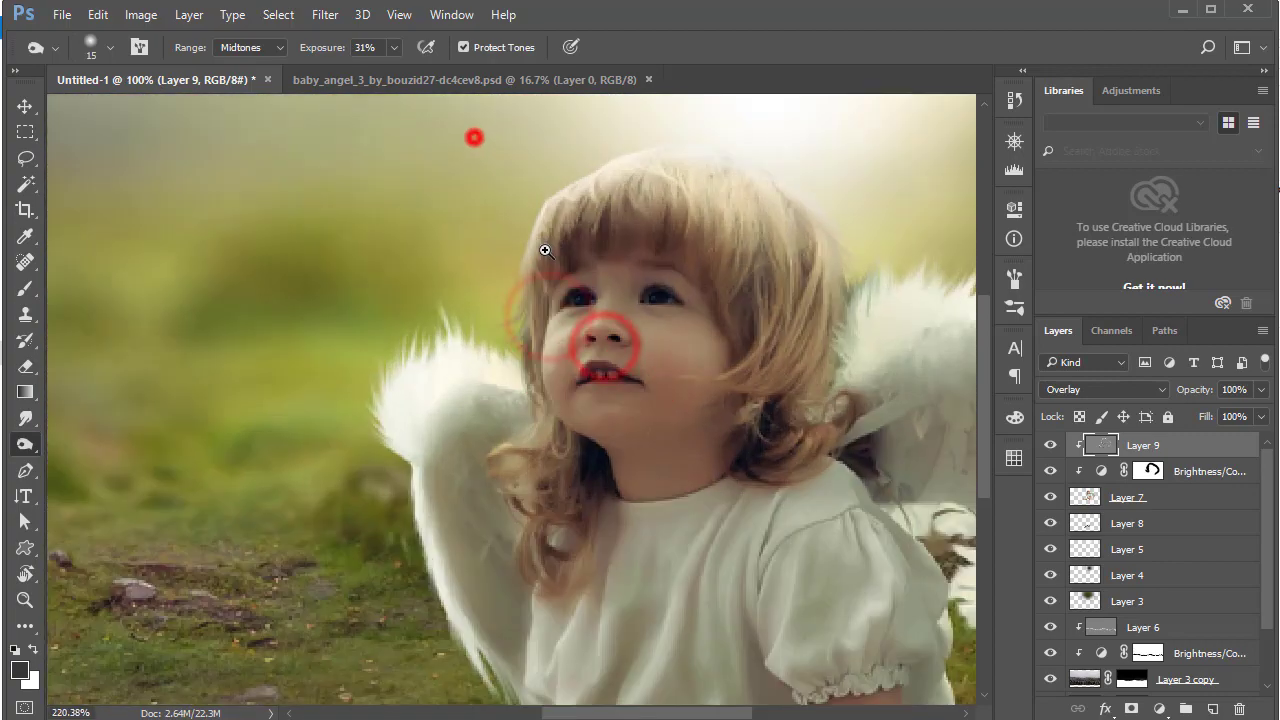
pyautogui.rightClick(563, 243)
pyautogui.click(882, 336)
pyautogui.click(700, 217)
pyautogui.click(766, 294)
pyautogui.click(777, 371)
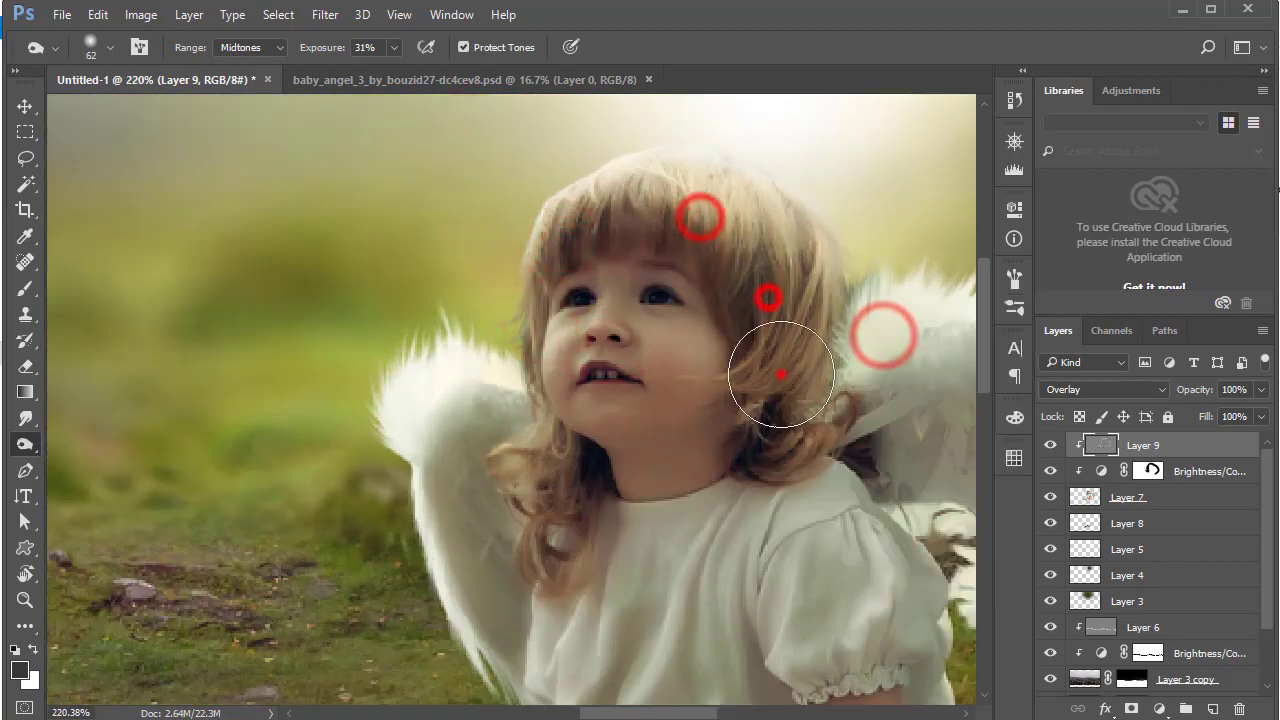
# Shrink the brush to 37 px and burn shadows under the chin, beside the nose and cheek
pyautogui.rightClick(709, 380)
pyautogui.click(699, 374)
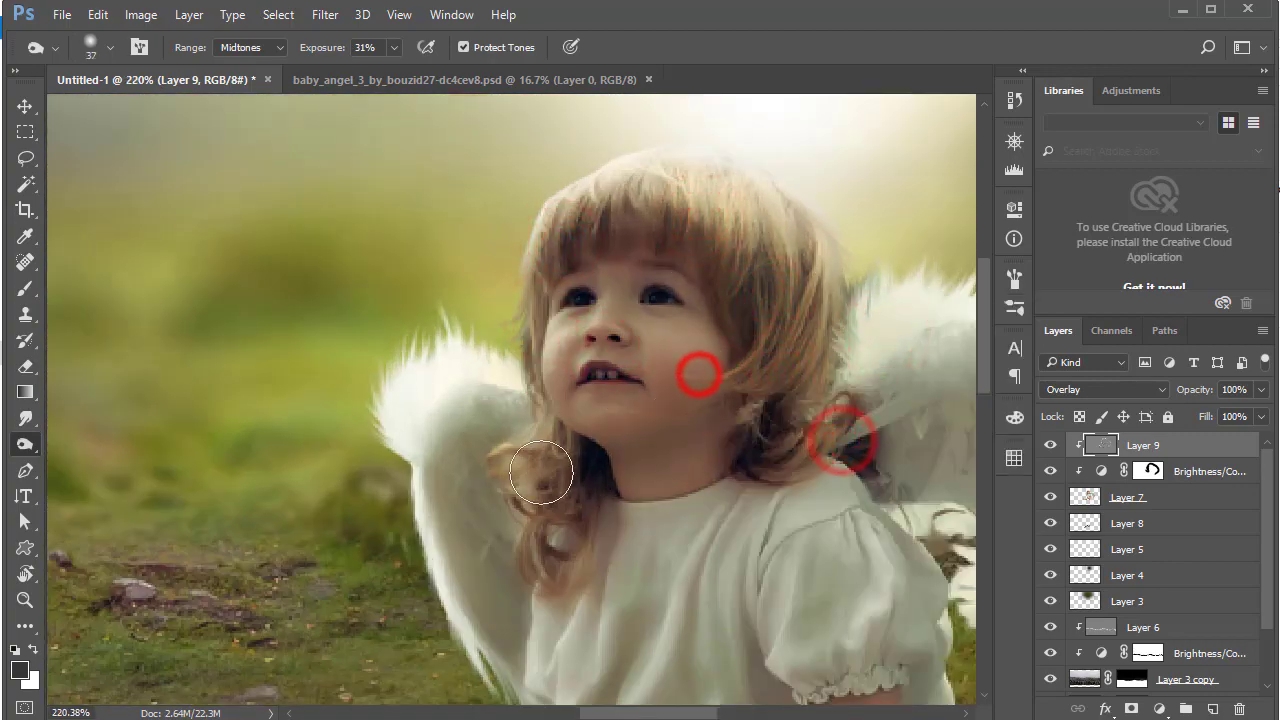
pyautogui.click(631, 479)
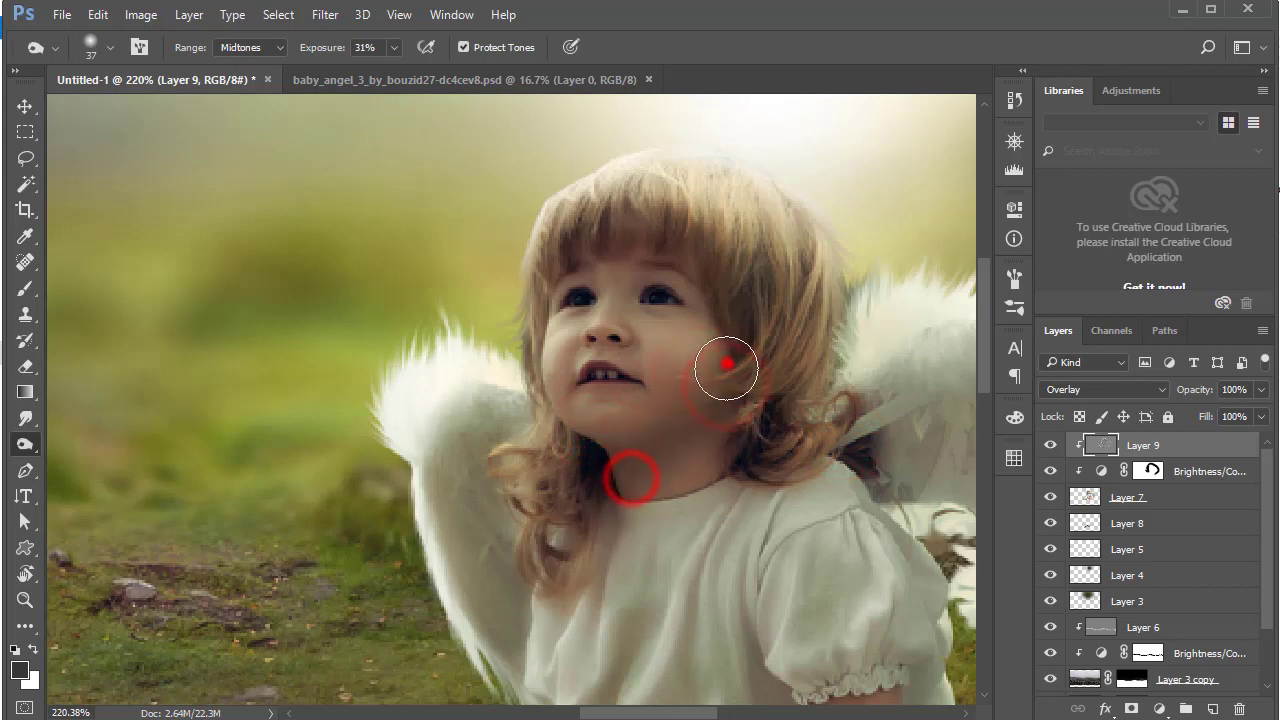
pyautogui.click(624, 307)
pyautogui.click(576, 410)
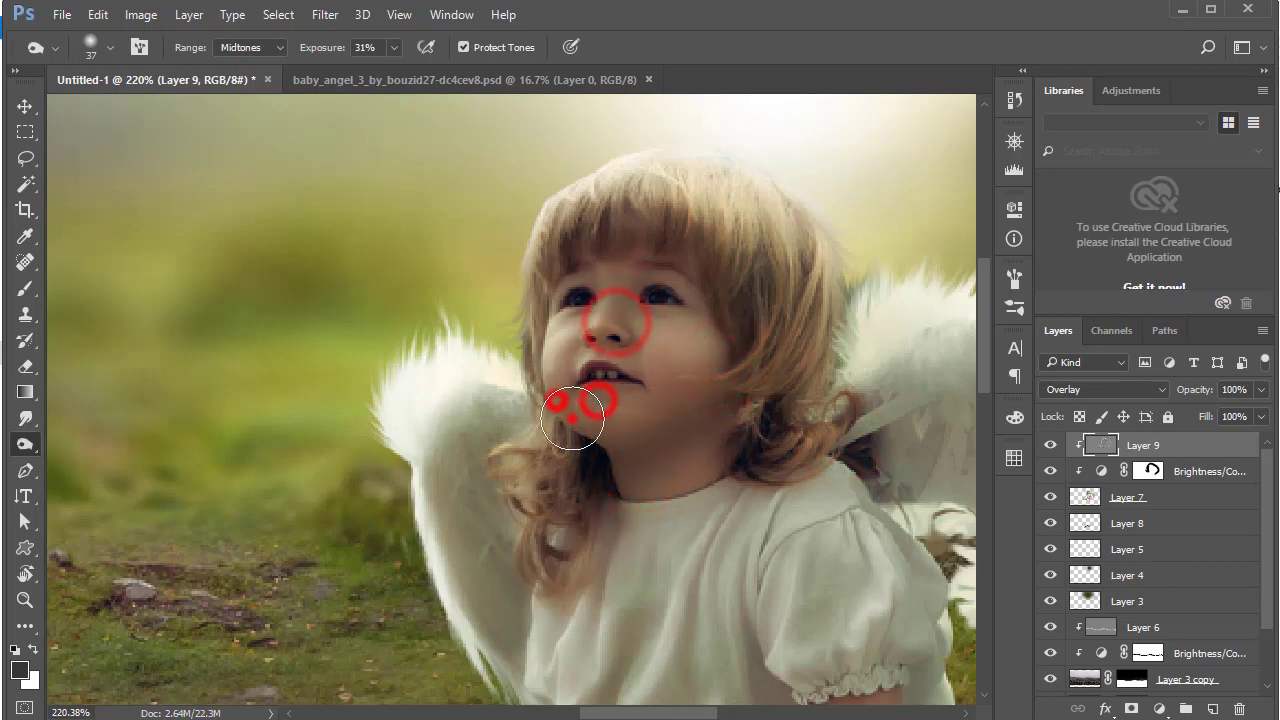
pyautogui.click(725, 336)
# Darken the dress below the hair and collar, its side, sleeve folds and hem
pyautogui.click(557, 477)
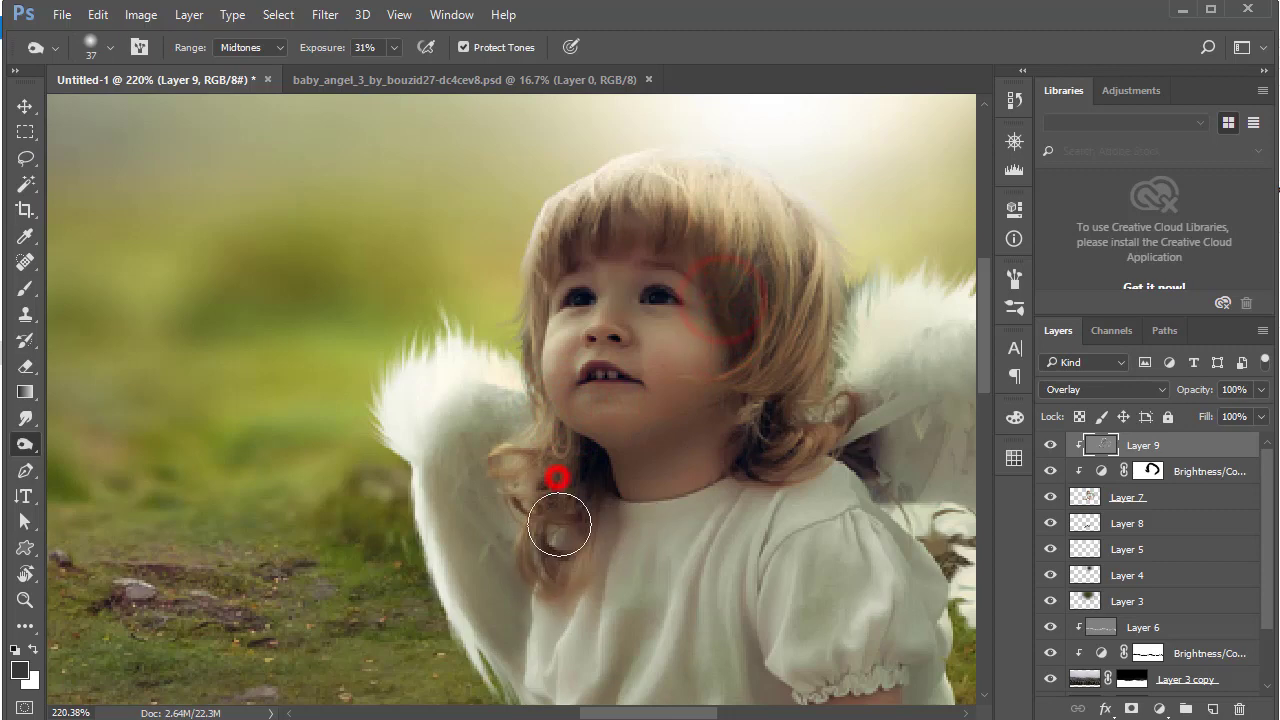
pyautogui.moveTo(574, 520); pyautogui.dragTo(539, 431)
pyautogui.click(543, 366)
pyautogui.click(533, 468)
pyautogui.click(549, 560)
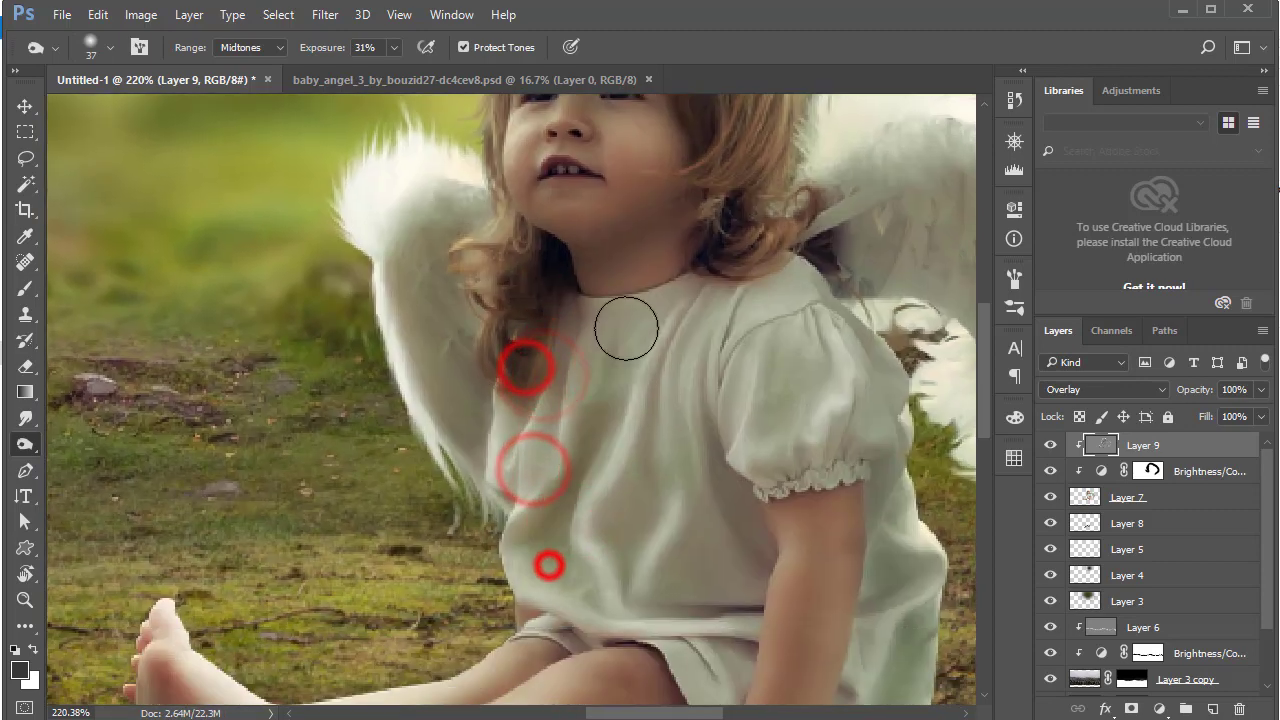
pyautogui.click(688, 427)
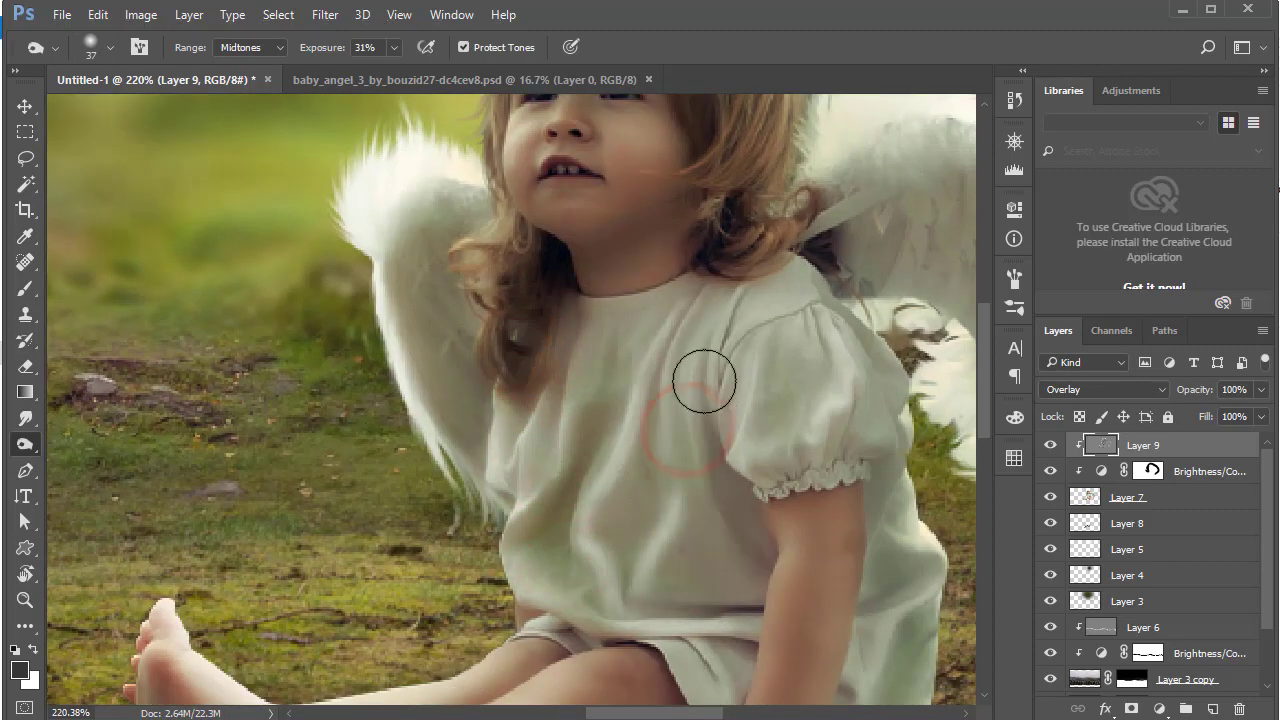
pyautogui.click(706, 369)
pyautogui.click(749, 586)
# Shade the dress shoulder, its right side and along the sleeve
pyautogui.moveTo(669, 586); pyautogui.dragTo(701, 459)
pyautogui.click(697, 474)
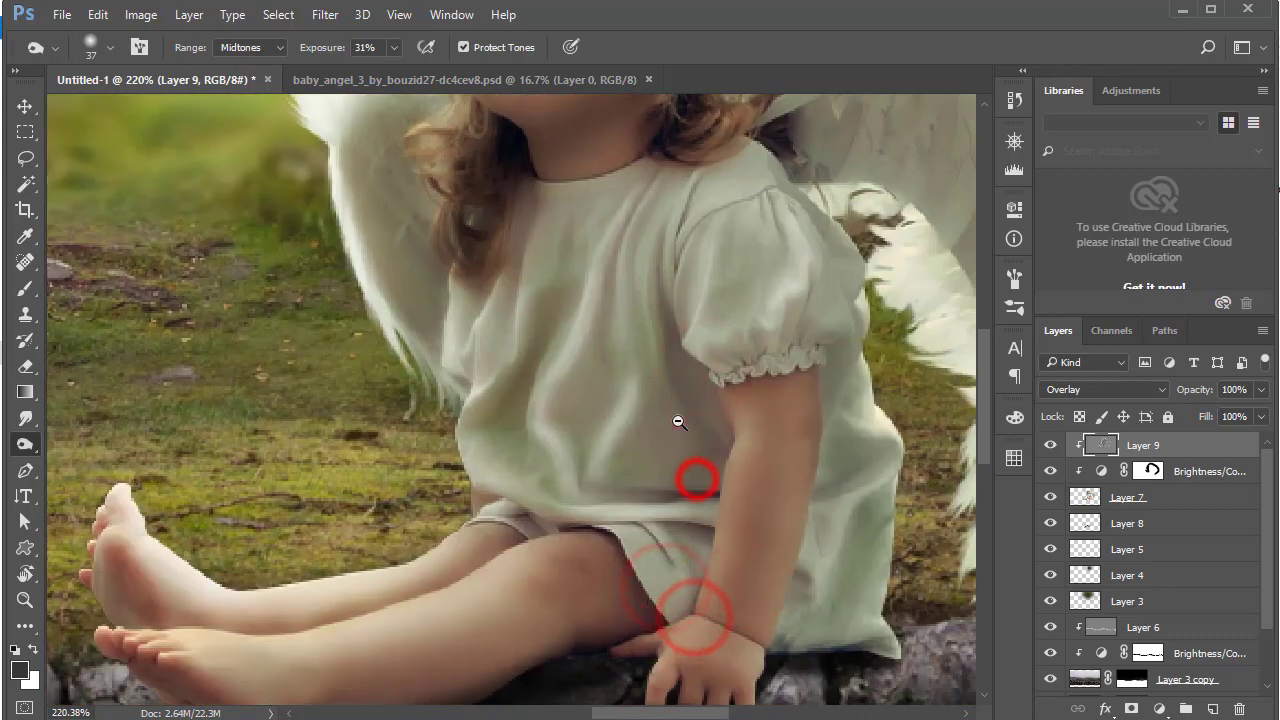
pyautogui.keyDown('alt'); pyautogui.click(675, 420); pyautogui.keyUp('alt')
pyautogui.moveTo(780, 214); pyautogui.dragTo(811, 251)
pyautogui.moveTo(808, 462); pyautogui.dragTo(782, 611)
# Burn the inner edge of the left wing and the right wing, then zoom out to the full image
pyautogui.moveTo(640, 471); pyautogui.dragTo(686, 634)
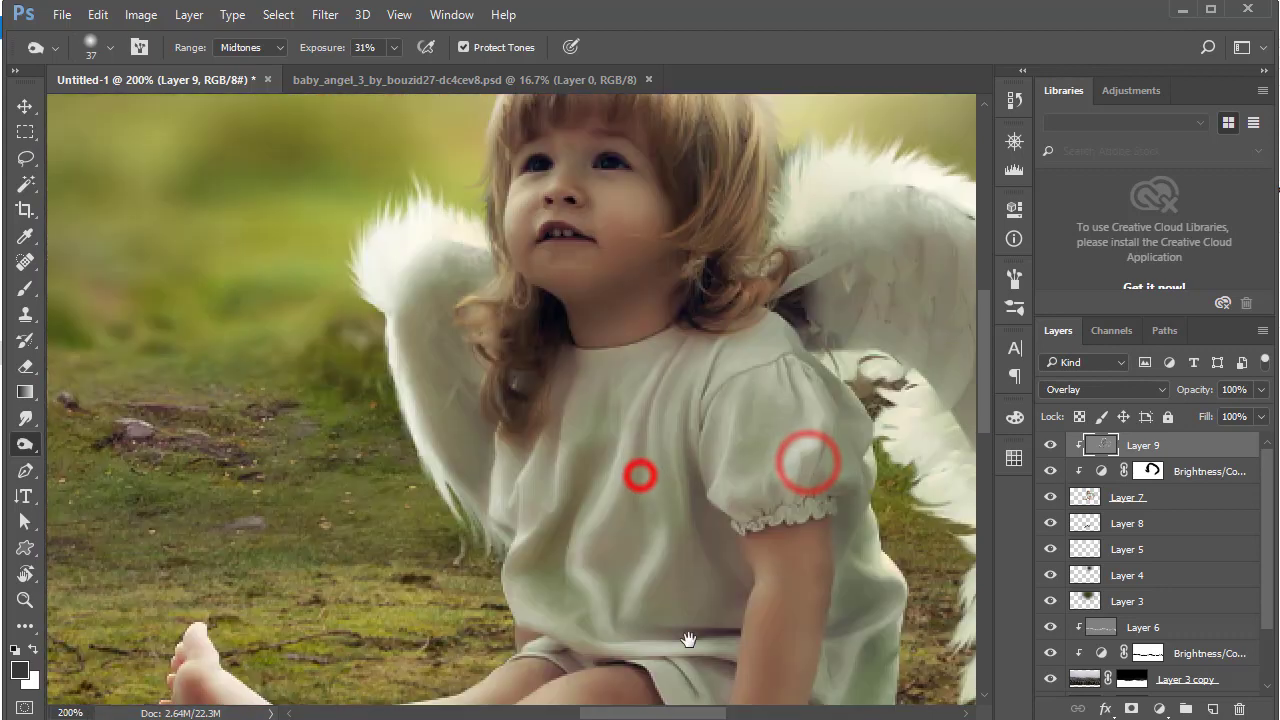
pyautogui.moveTo(643, 414); pyautogui.dragTo(650, 560)
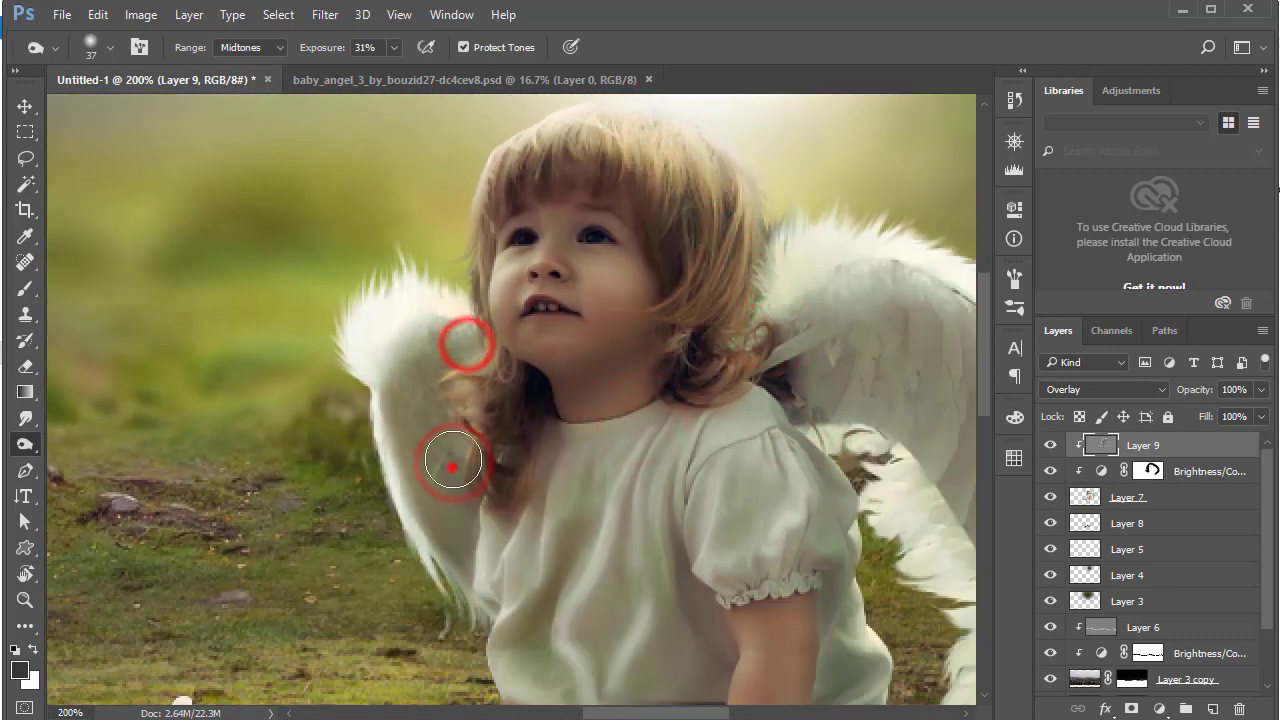
pyautogui.moveTo(891, 405); pyautogui.dragTo(543, 391)
pyautogui.moveTo(451, 306)
pyautogui.mouseDown()
pyautogui.moveTo(686, 380)
pyautogui.moveTo(681, 615)
pyautogui.mouseUp()
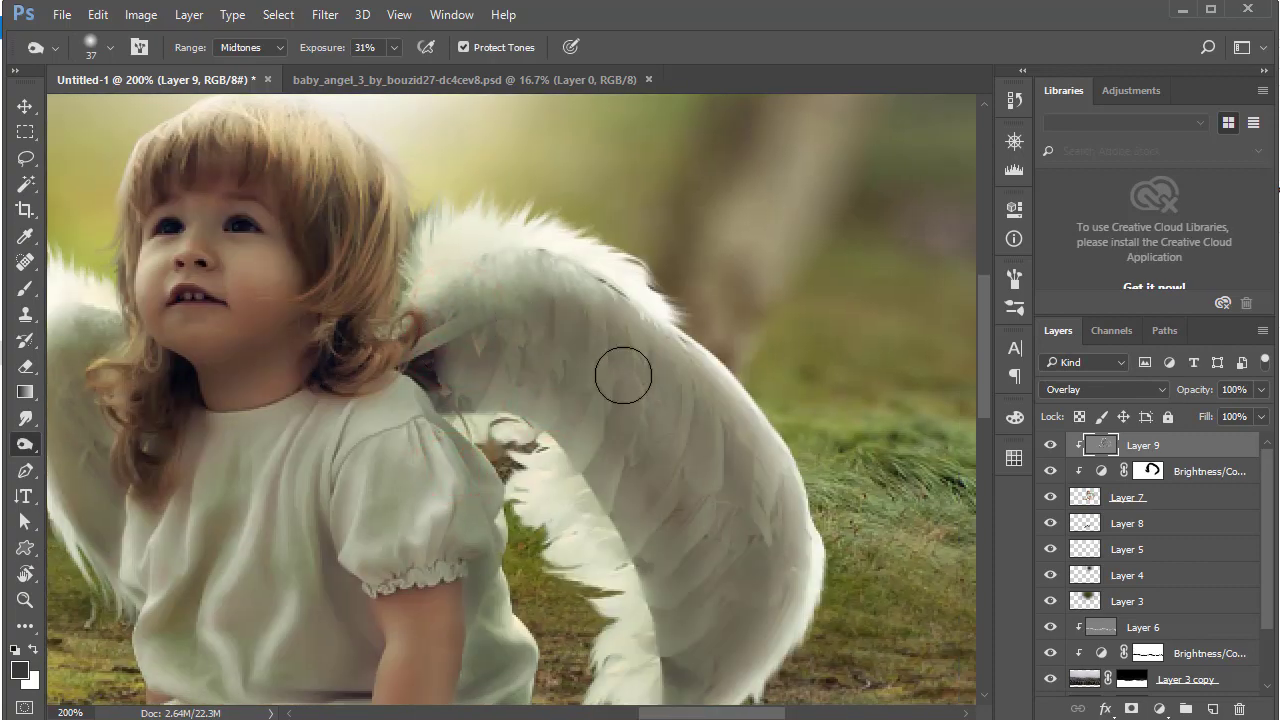
pyautogui.moveTo(623, 371)
pyautogui.mouseDown()
pyautogui.moveTo(646, 491)
pyautogui.moveTo(634, 563)
pyautogui.mouseUp()
pyautogui.moveTo(529, 447); pyautogui.dragTo(629, 387)
pyautogui.keyDown('alt'); pyautogui.click(443, 309); pyautogui.keyUp('alt')
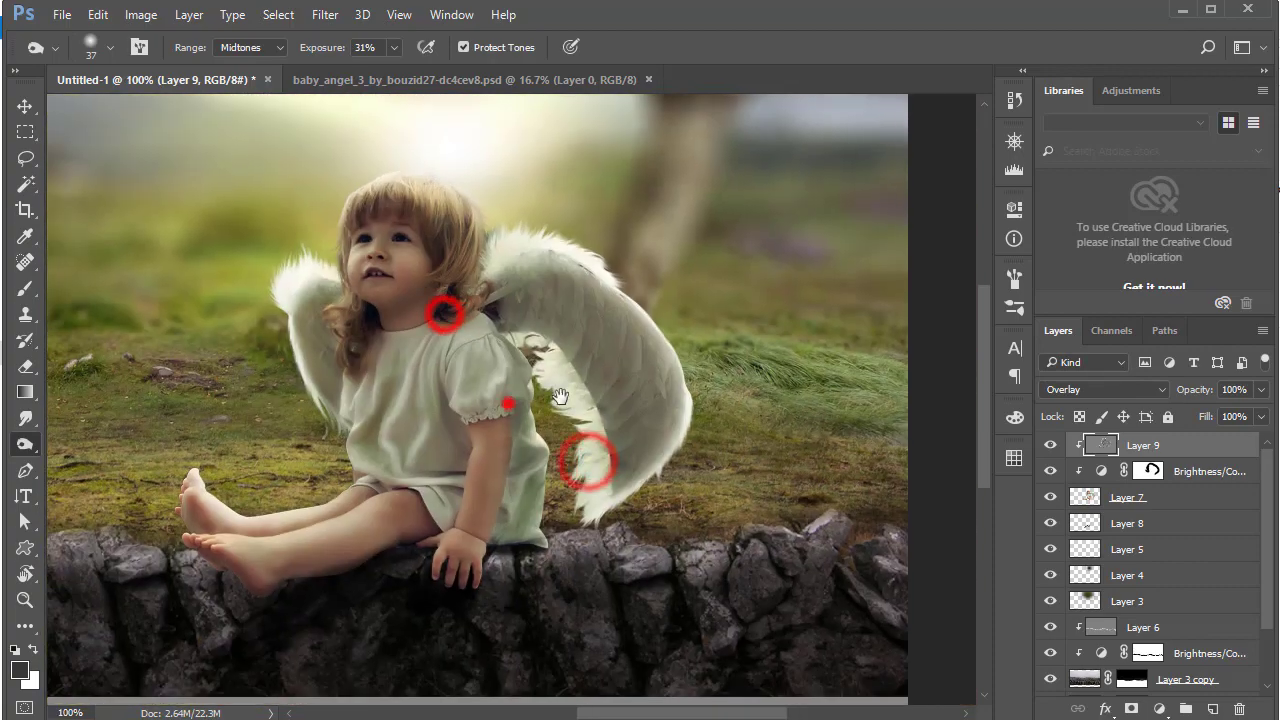
pyautogui.keyDown('alt'); pyautogui.click(508, 400); pyautogui.keyUp('alt')
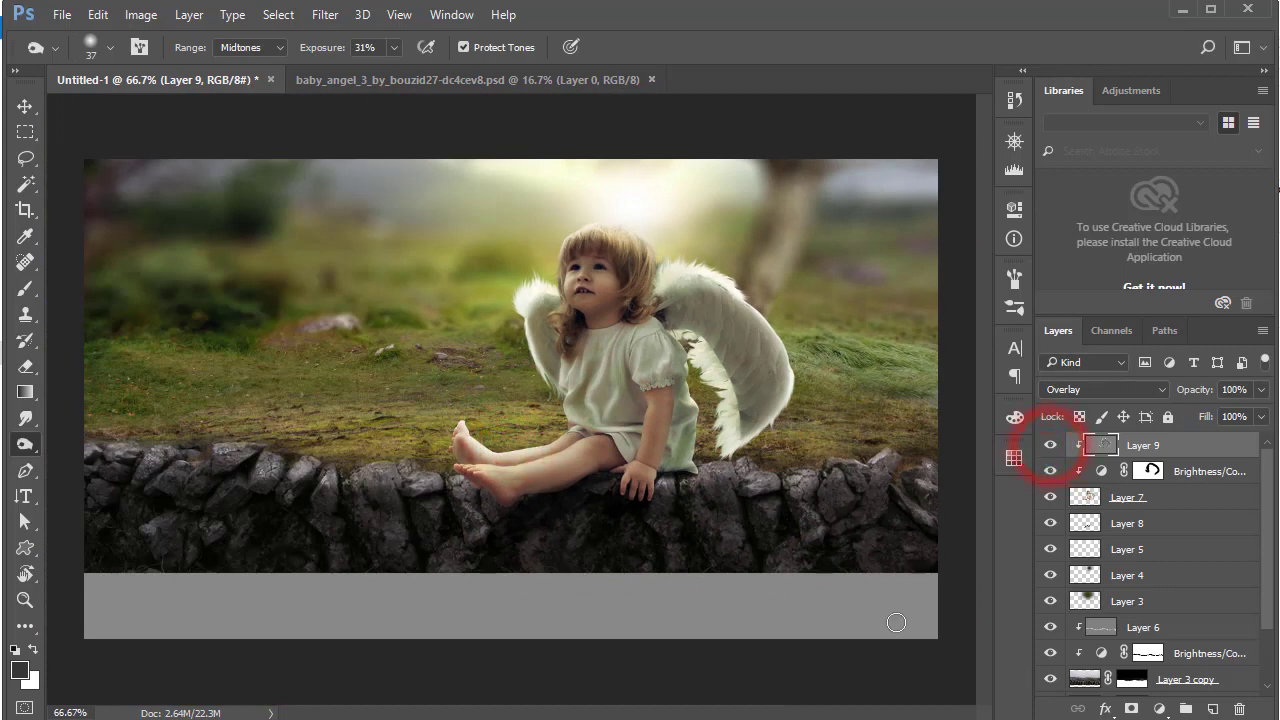
# Add a new layer clipped to Layer 3 copy in Linear Dodge (Add) mode
pyautogui.scroll(-3, 1248, 547)
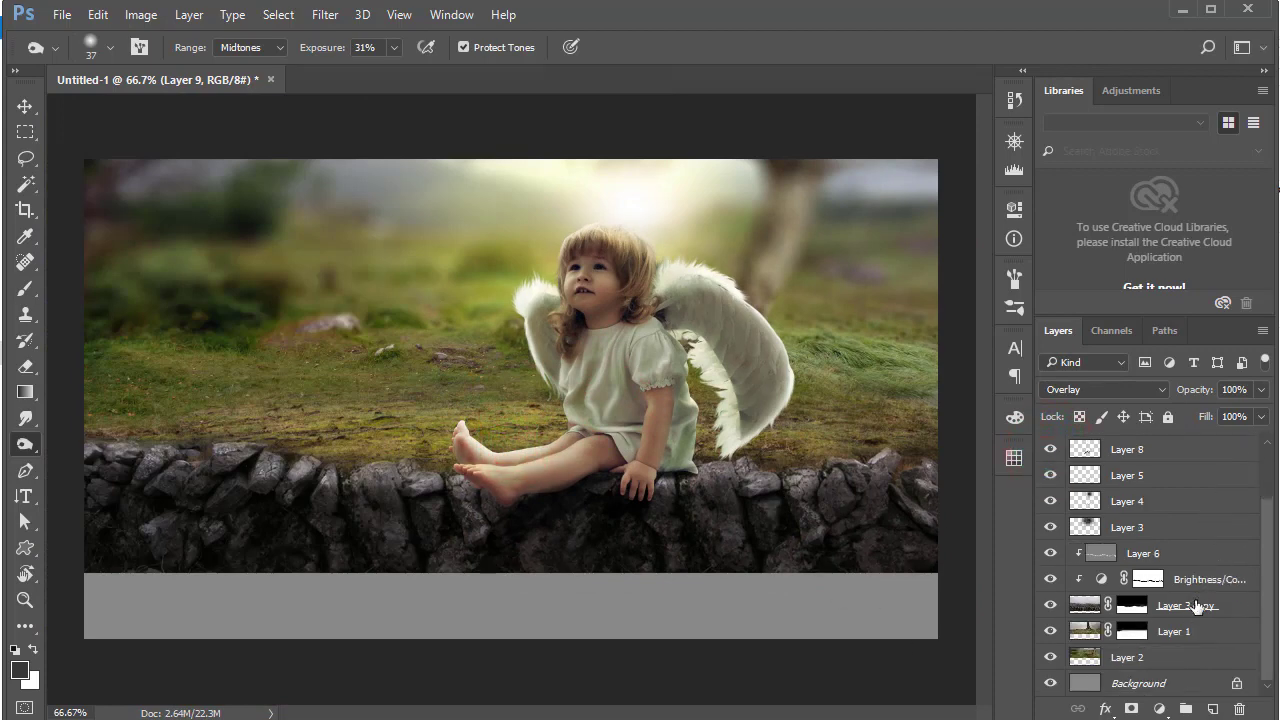
pyautogui.click(1181, 606)
pyautogui.click(1212, 708)
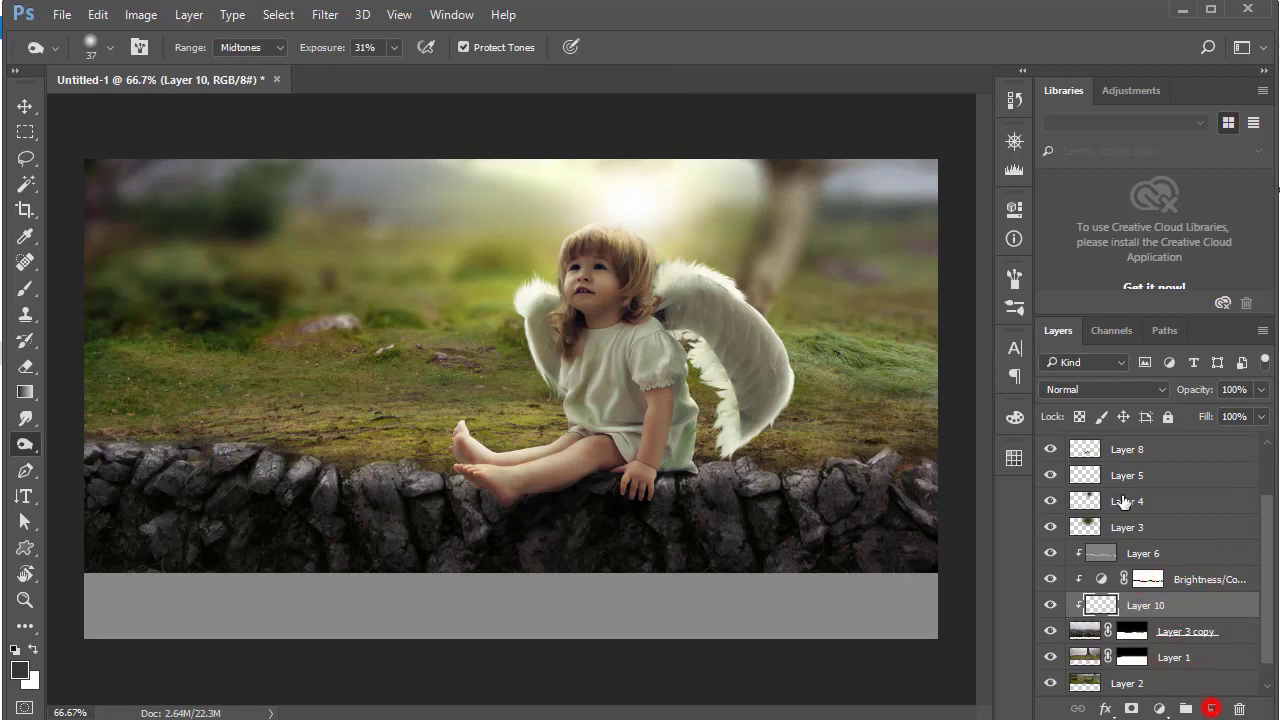
pyautogui.click(1100, 389)
pyautogui.click(1077, 144)
# Set a dark warm olive foreground colour and lighten the stones on the wall's left side
pyautogui.click(19, 666)
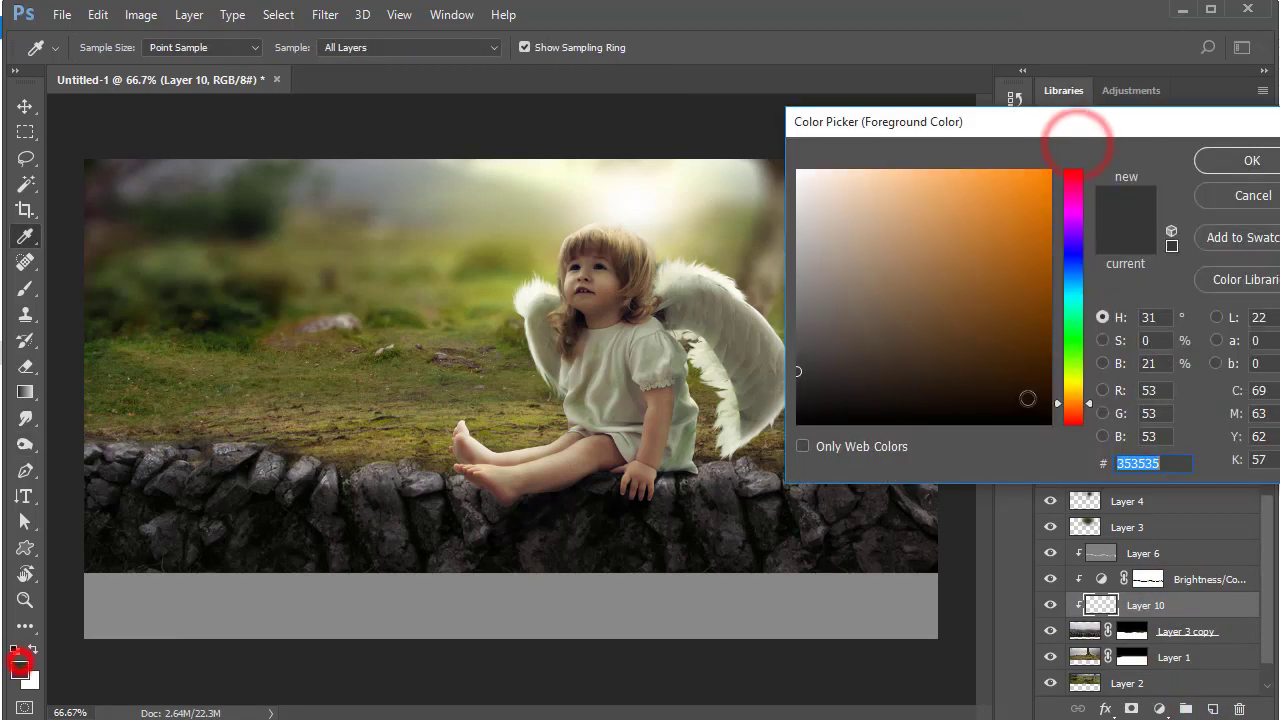
pyautogui.click(1072, 398)
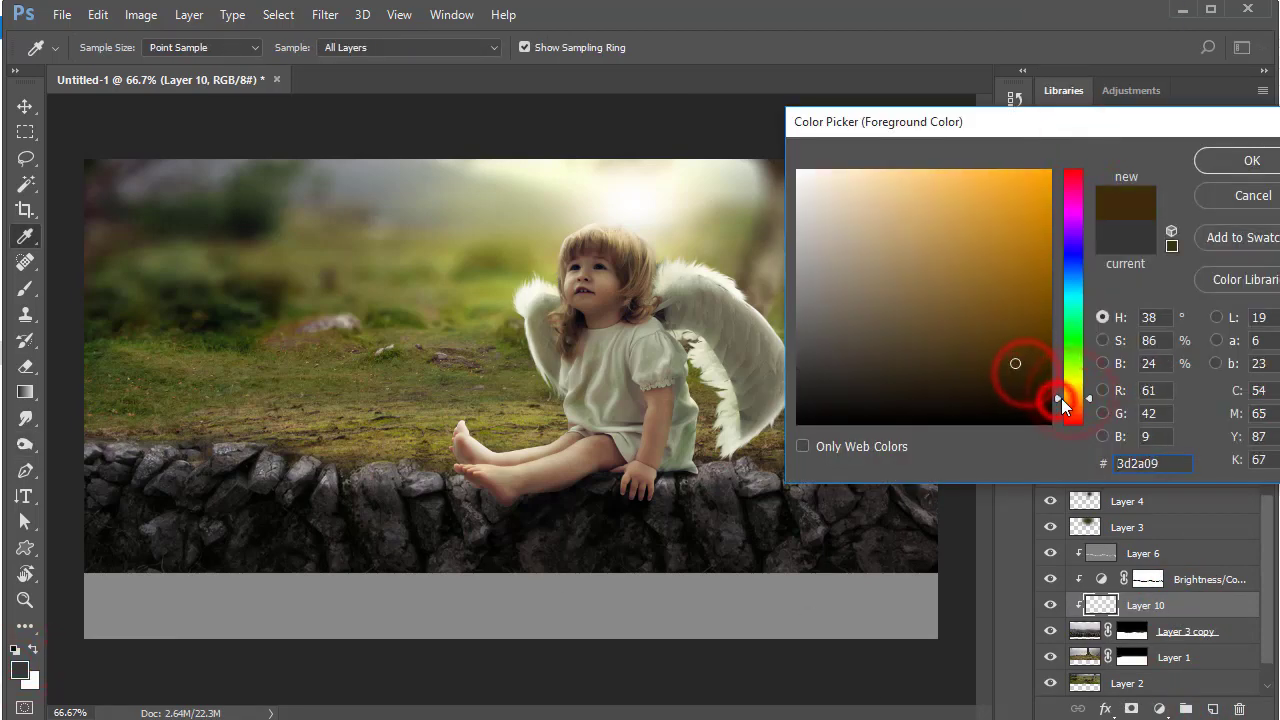
pyautogui.click(1060, 388)
pyautogui.click(1220, 170)
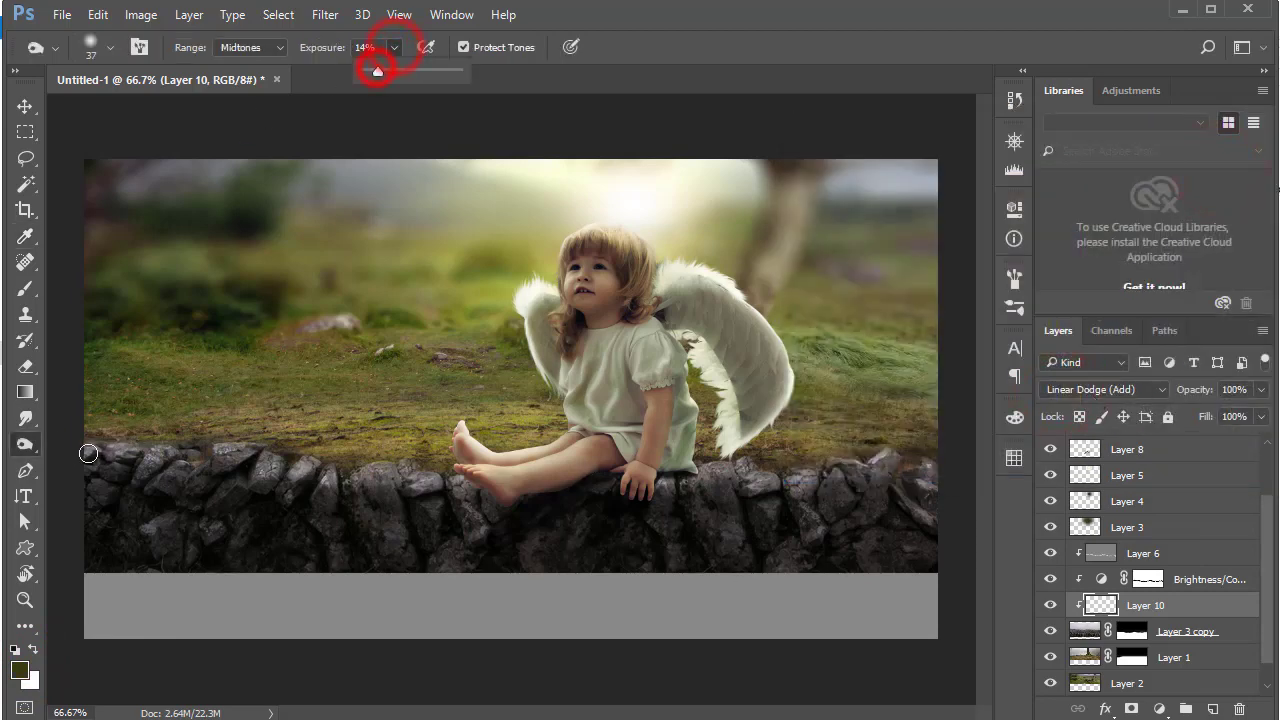
pyautogui.moveTo(266, 462); pyautogui.dragTo(403, 474)
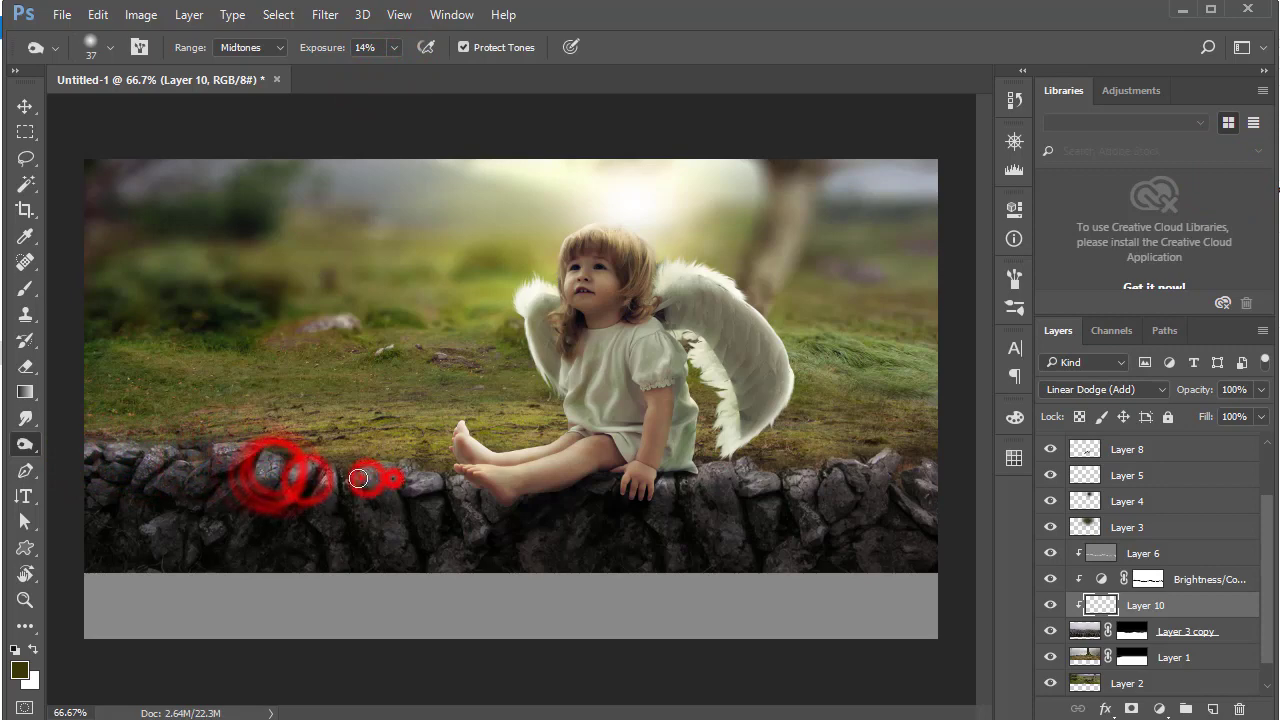
# Paint warm highlights over the left stones with a soft brush at 21% opacity
pyautogui.click(395, 47)
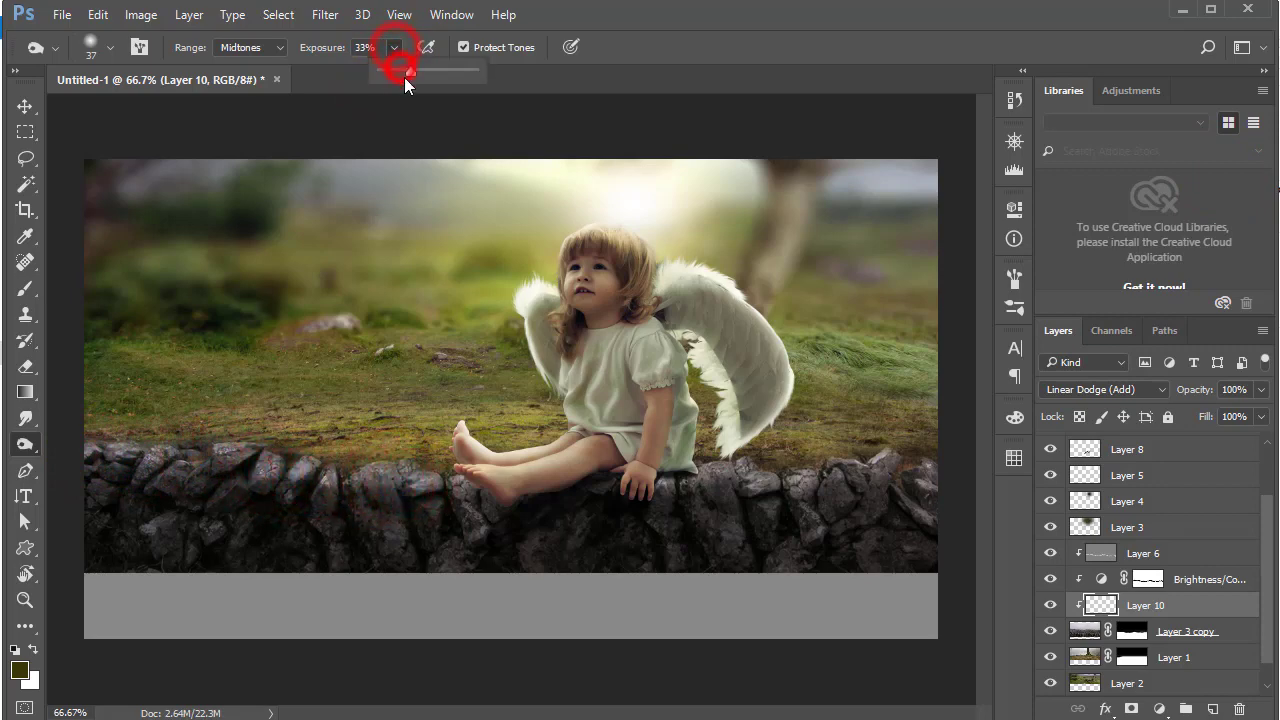
pyautogui.click(25, 288)
pyautogui.moveTo(423, 60); pyautogui.dragTo(353, 76)
pyautogui.moveTo(110, 460); pyautogui.dragTo(412, 484)
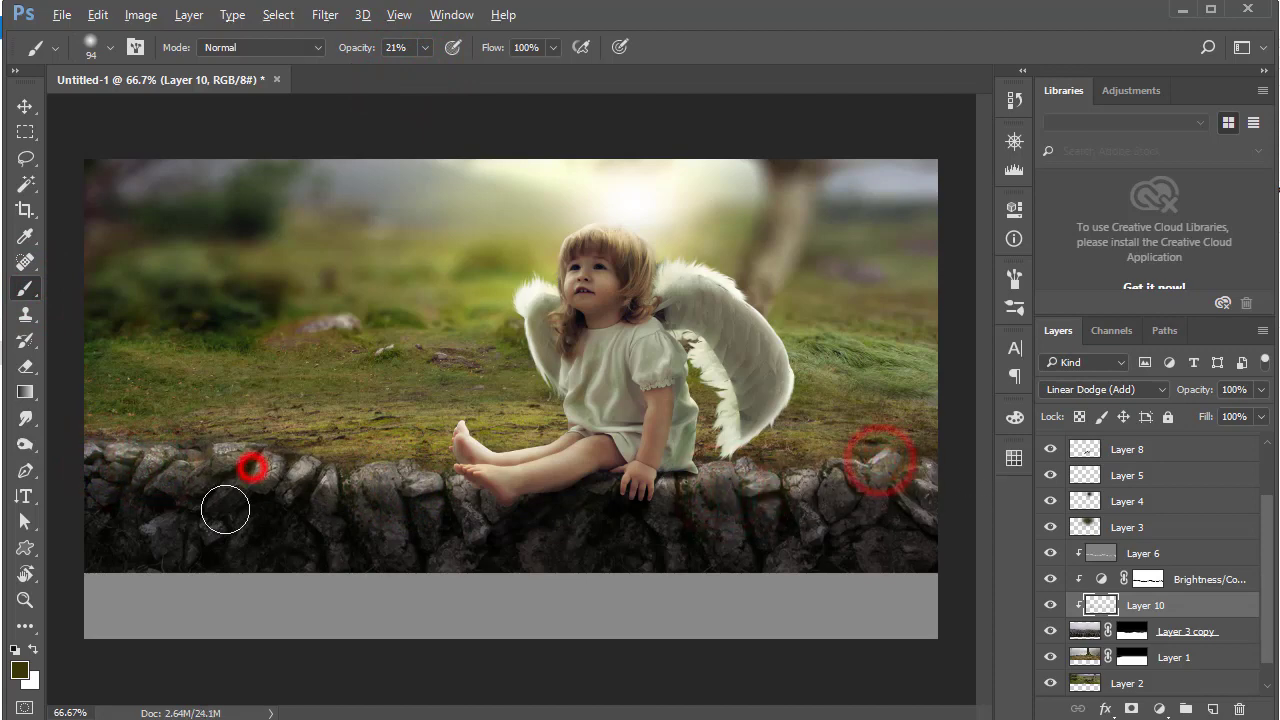
# Set Layer 10 to Color Dodge and toggle its visibility to compare the effect
pyautogui.click(1105, 389)
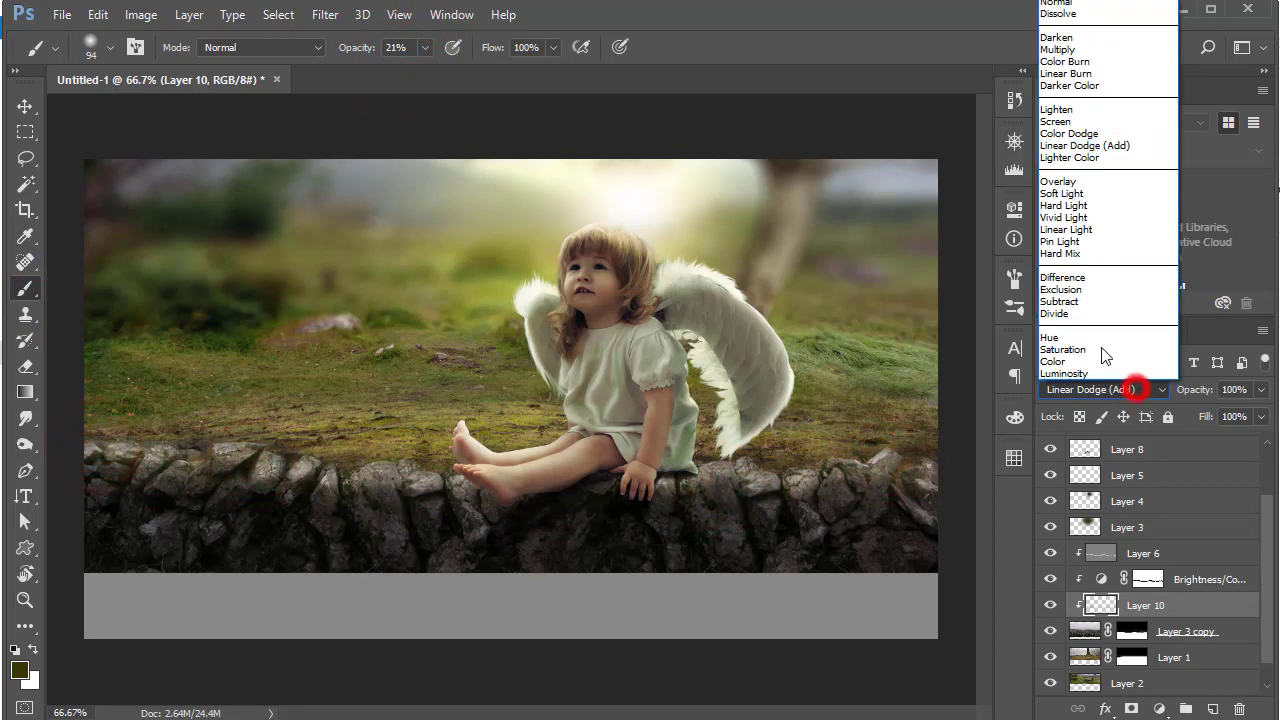
pyautogui.click(1085, 128)
pyautogui.click(1050, 605)
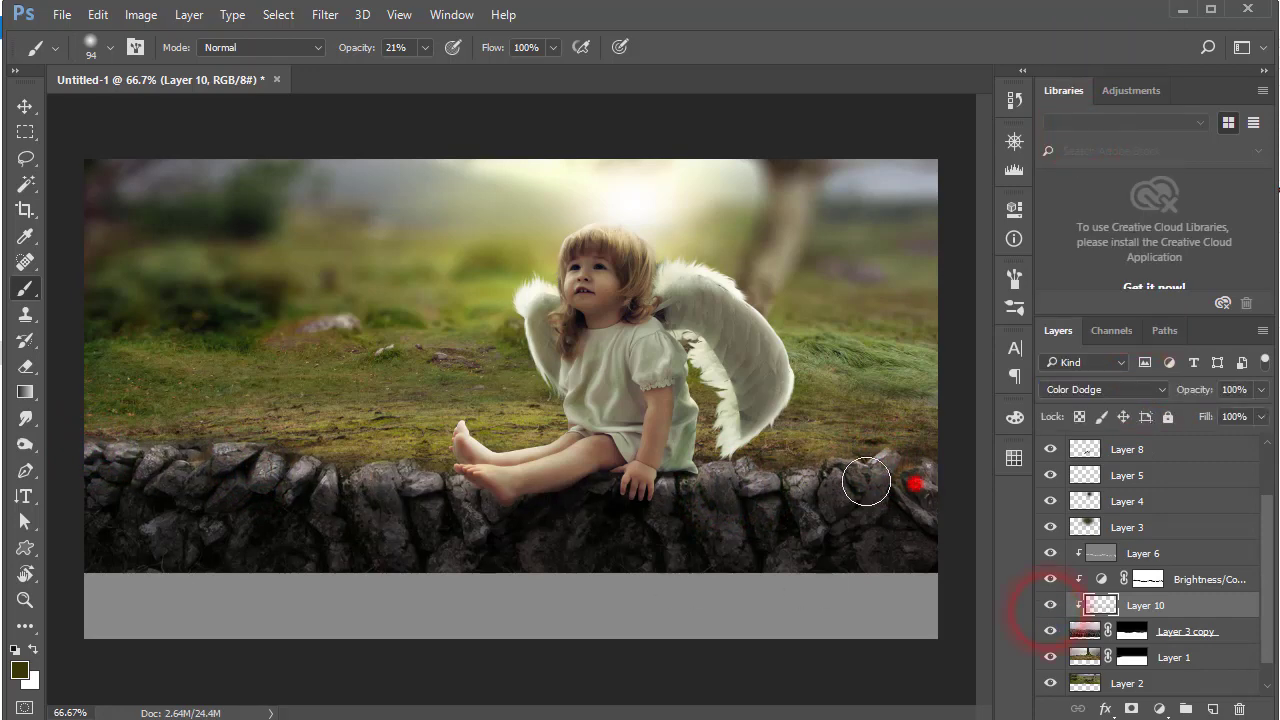
pyautogui.keyDown('alt'); pyautogui.click(429, 470); pyautogui.keyUp('alt')
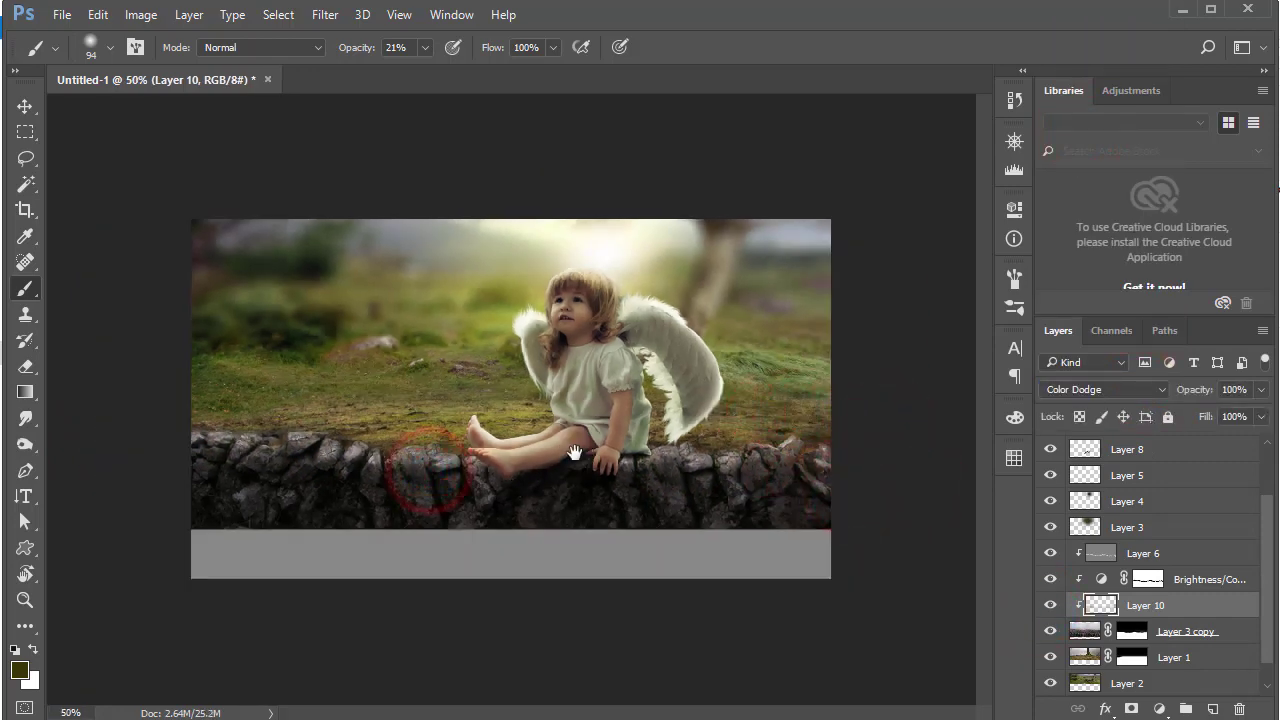
# Crop to extend the canvas downward below the stone wall
pyautogui.press('c')
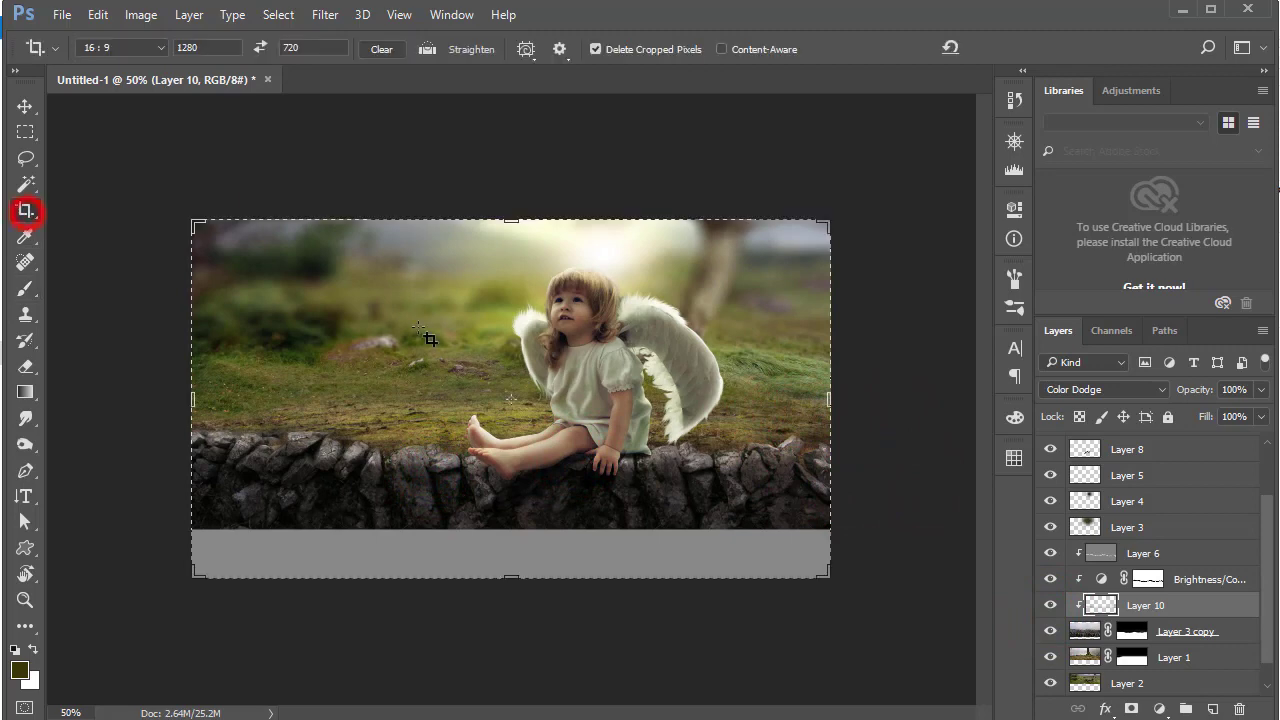
pyautogui.moveTo(508, 578); pyautogui.dragTo(512, 630)
pyautogui.press('Return')
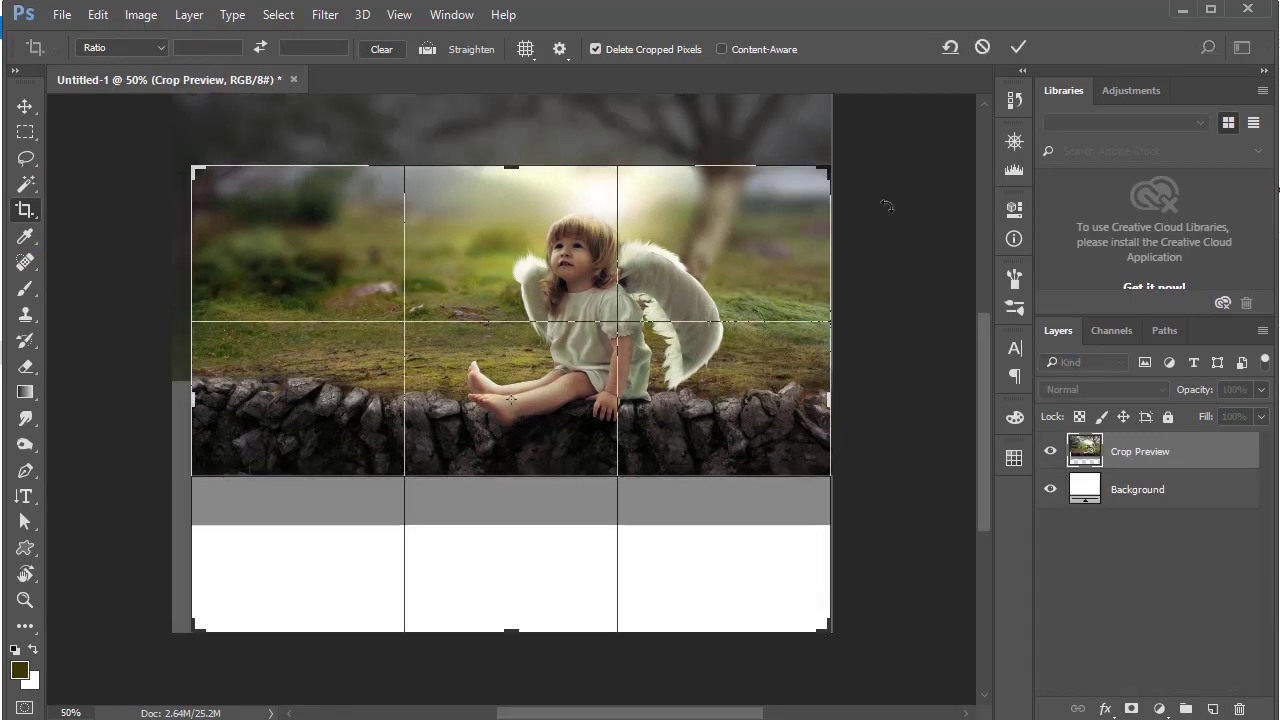
pyautogui.click(1016, 45)
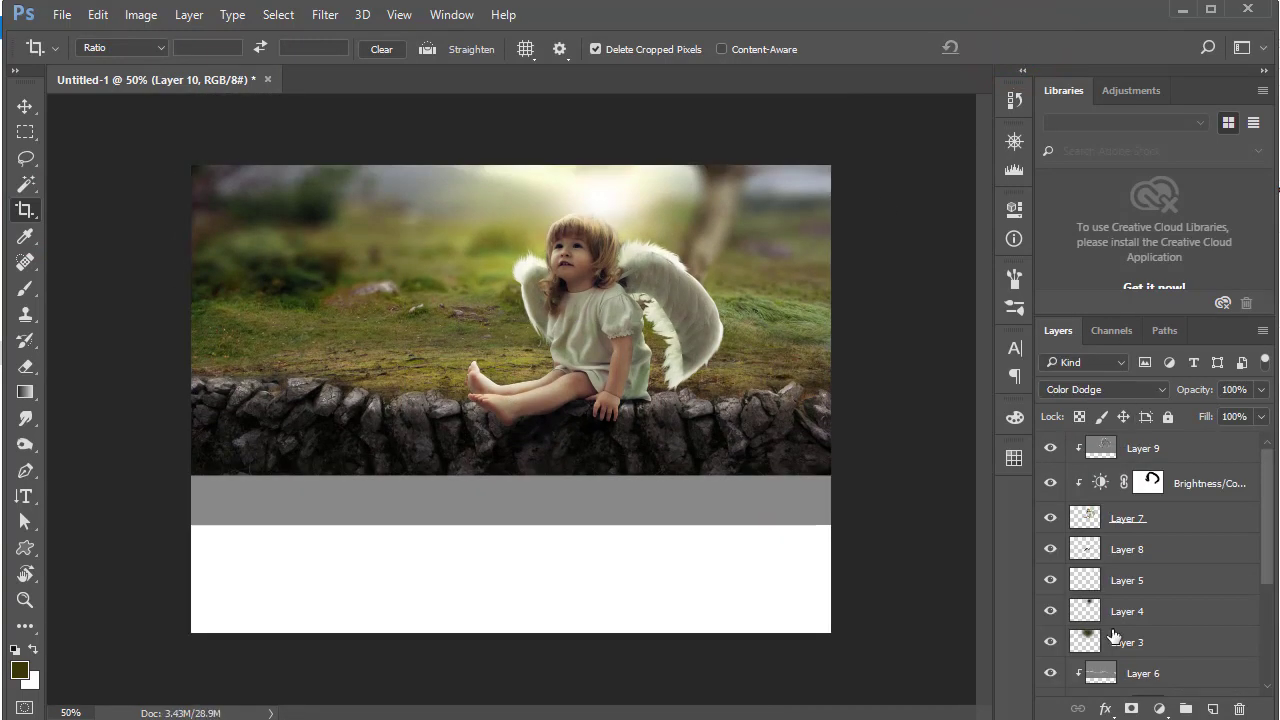
# On the Background, paint the new white strip sampled grey with a 149 px brush at 100% opacity
pyautogui.scroll(-3, 1113, 636)
pyautogui.click(1123, 680)
pyautogui.press('b')
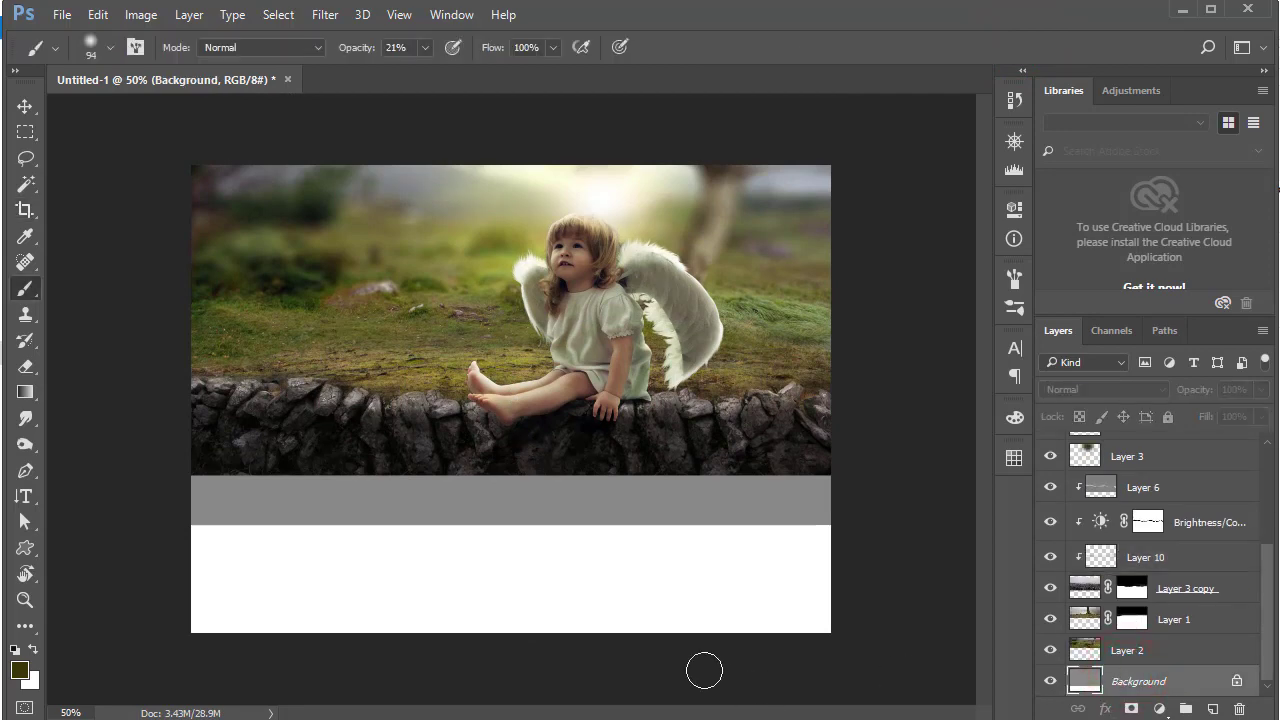
pyautogui.keyDown('alt'); pyautogui.click(697, 503); pyautogui.keyUp('alt')
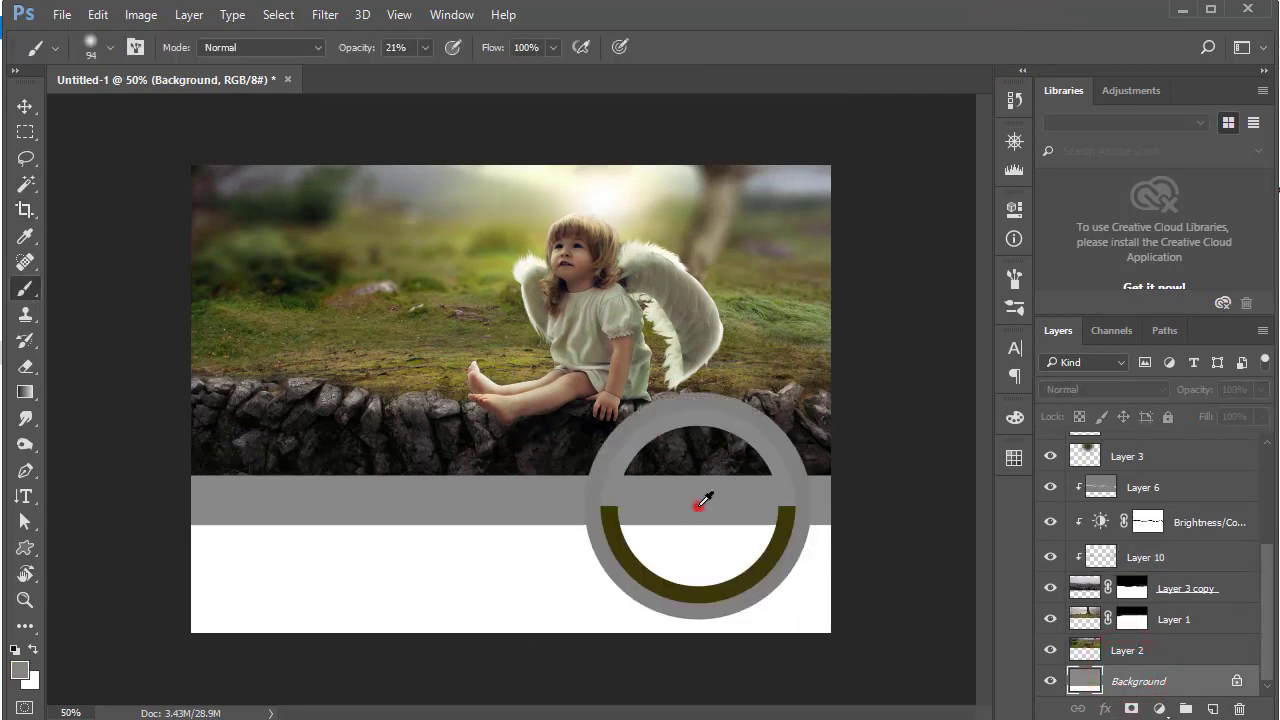
pyautogui.rightClick(697, 505)
pyautogui.click(1012, 459)
pyautogui.moveTo(516, 536); pyautogui.dragTo(441, 536)
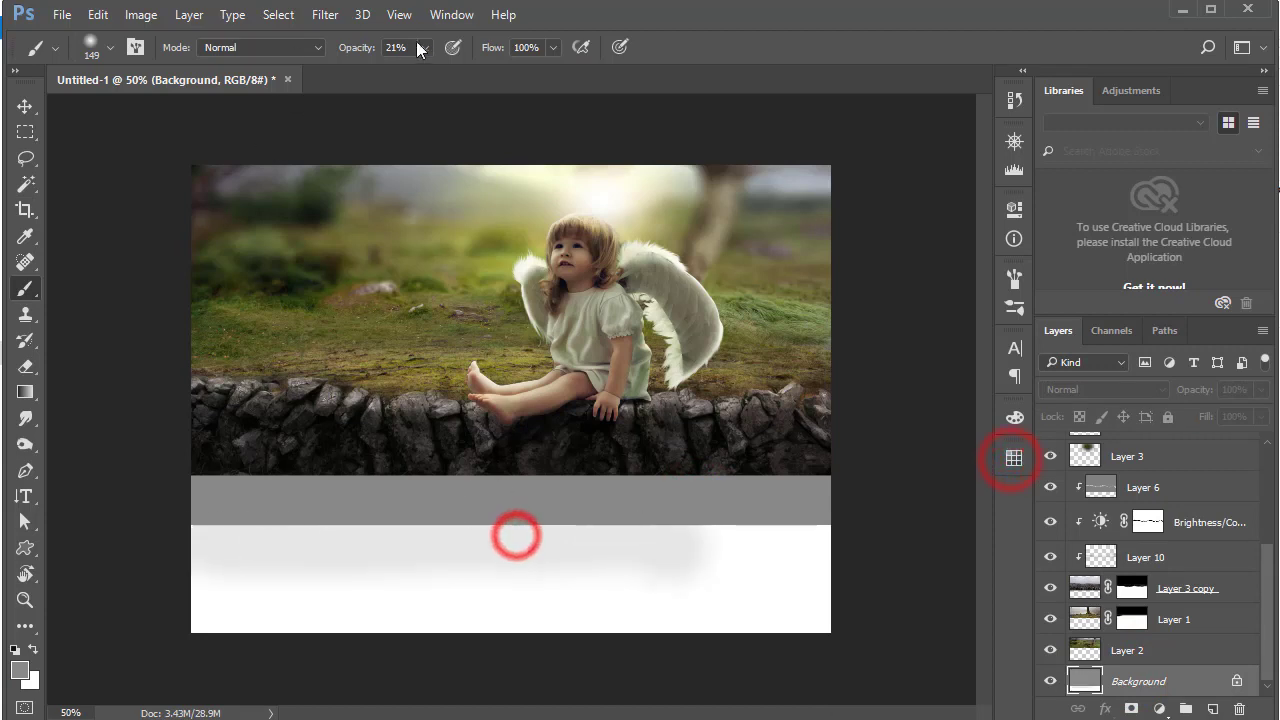
pyautogui.moveTo(425, 47); pyautogui.dragTo(582, 77)
pyautogui.moveTo(920, 530)
pyautogui.mouseDown()
pyautogui.moveTo(725, 575)
pyautogui.moveTo(783, 600)
pyautogui.mouseUp()
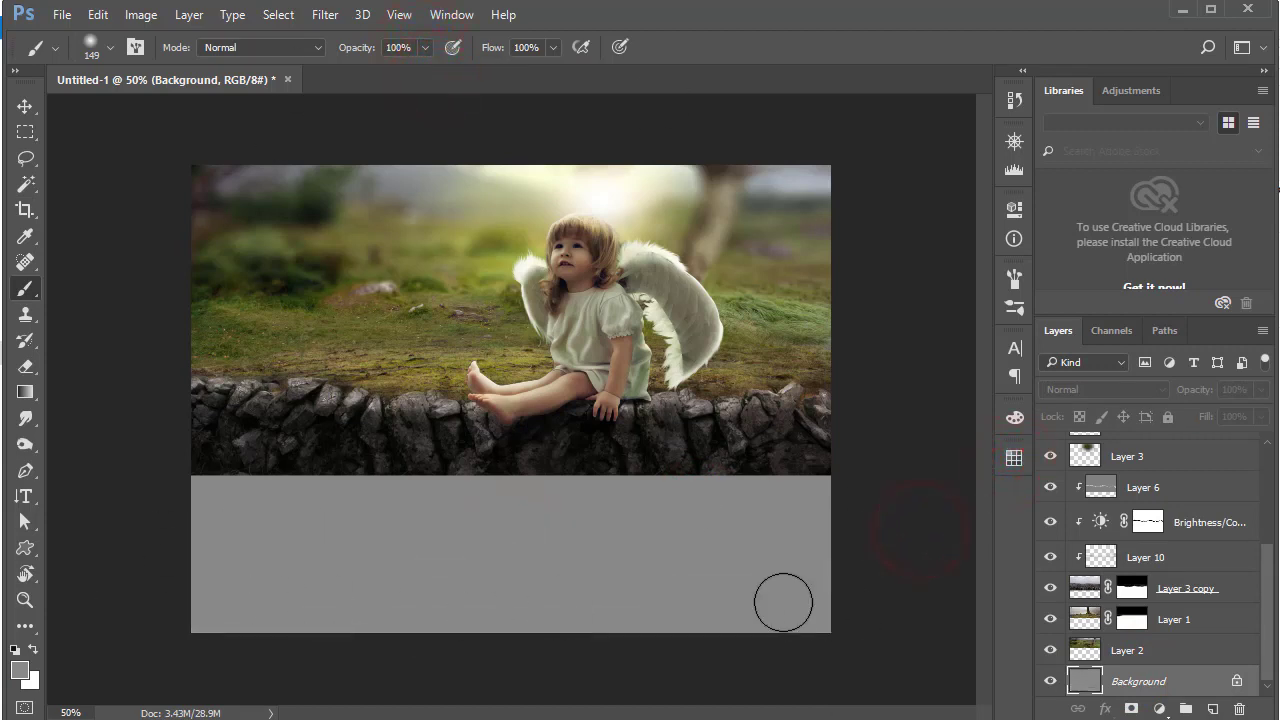
# Select Layer 2 in the Layers panel
pyautogui.click(1127, 650)
pyautogui.scroll(3, 1125, 600)
pyautogui.scroll(2, 1124, 540)
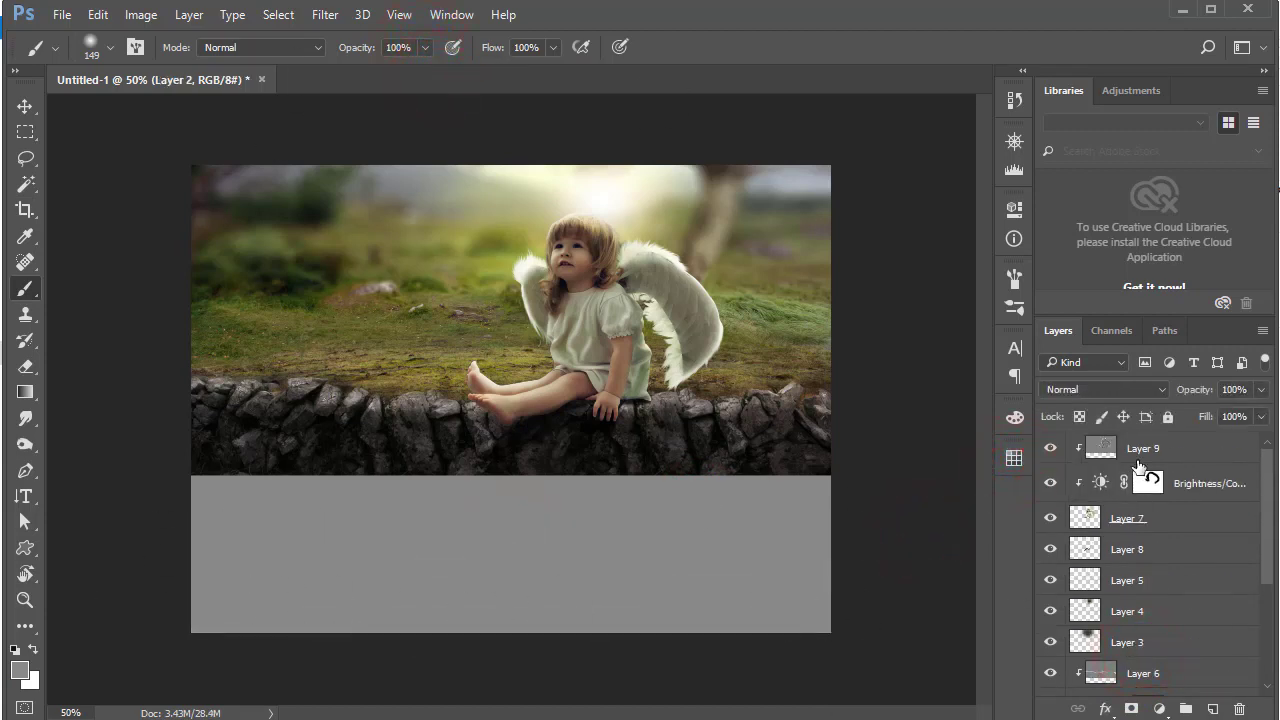
# Hide the Background layer and trial a stamped copy above Layer 2, undoing it
pyautogui.click(1137, 460)
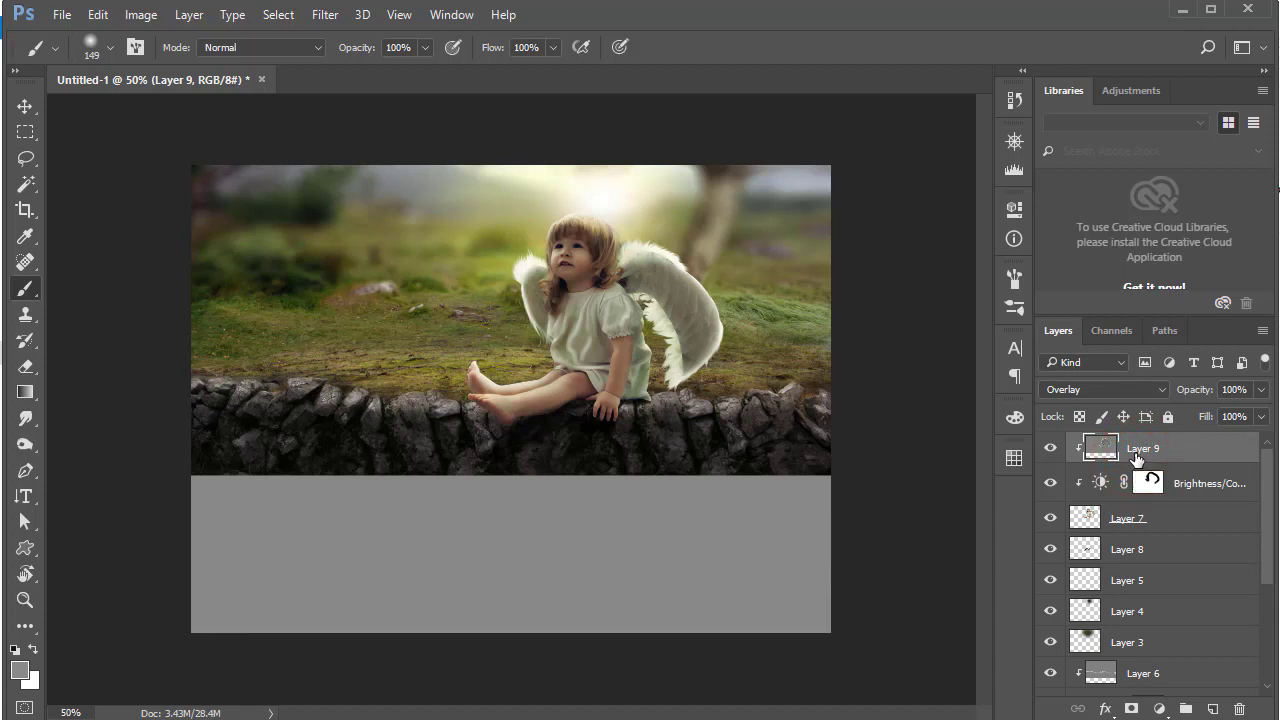
pyautogui.hotkey('ctrl', 'shift', 'alt', 'e')
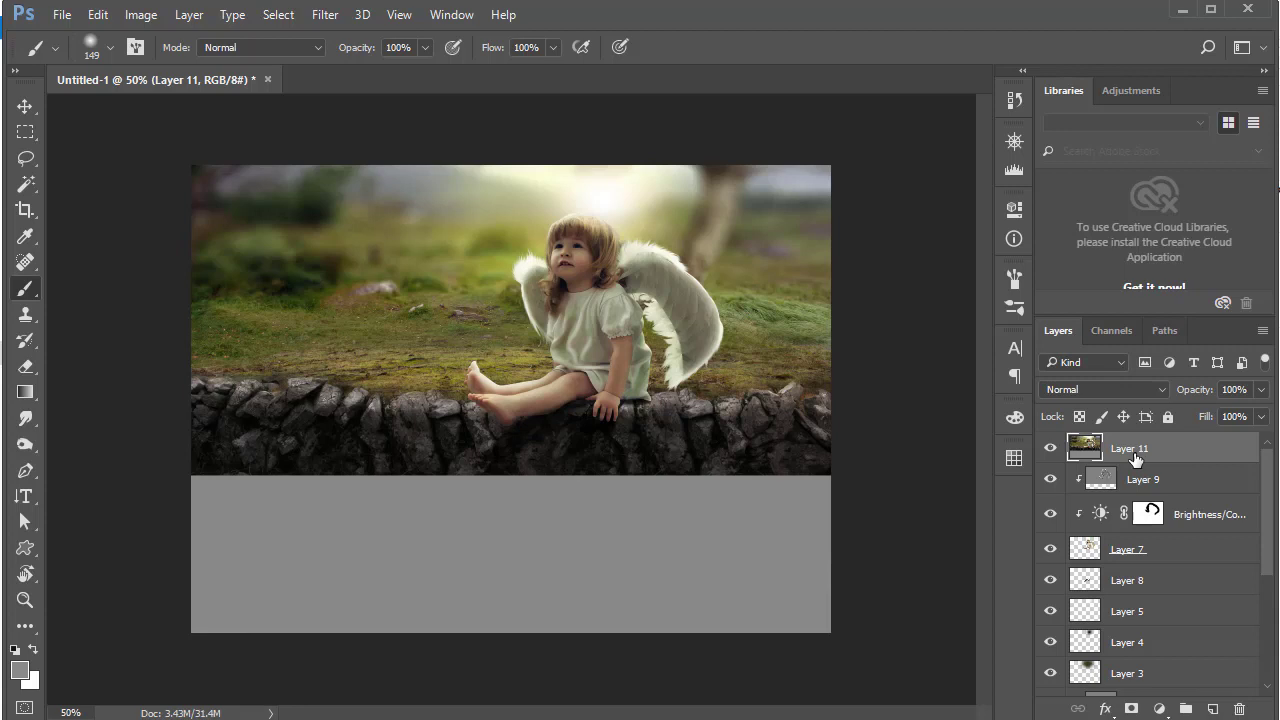
pyautogui.hotkey('alt', ',')
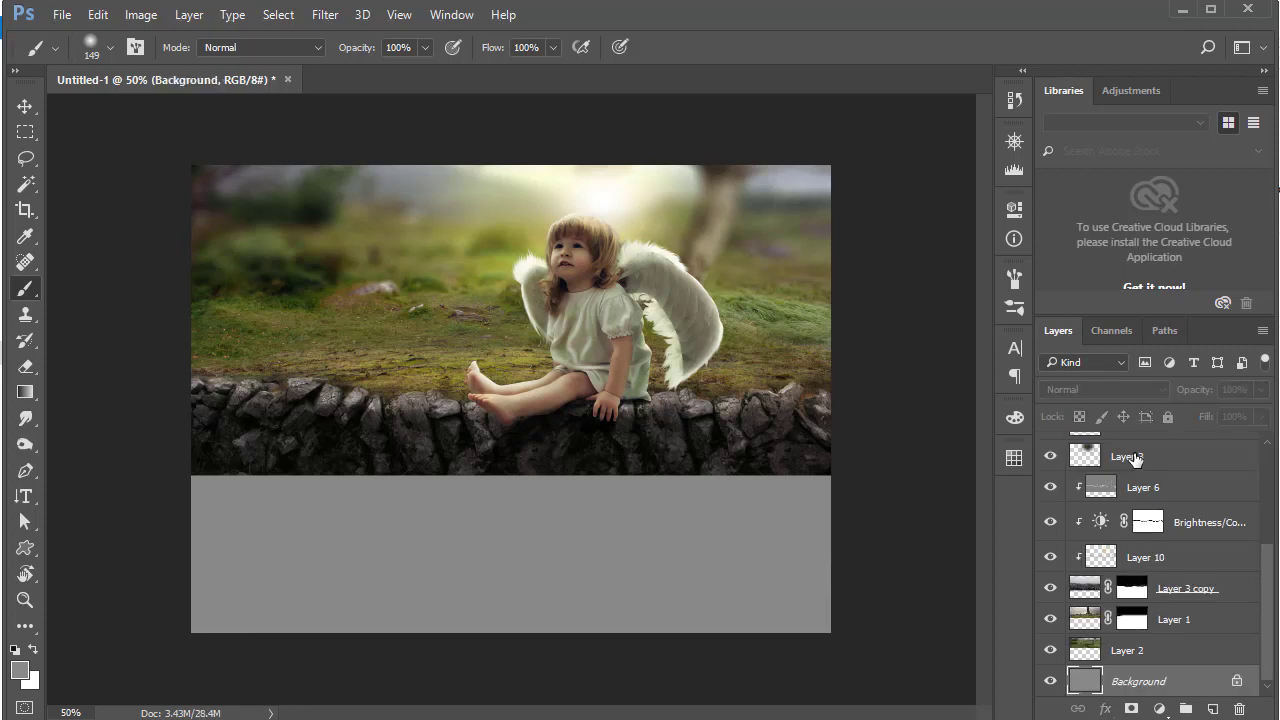
pyautogui.click(1046, 684)
pyautogui.click(1052, 684)
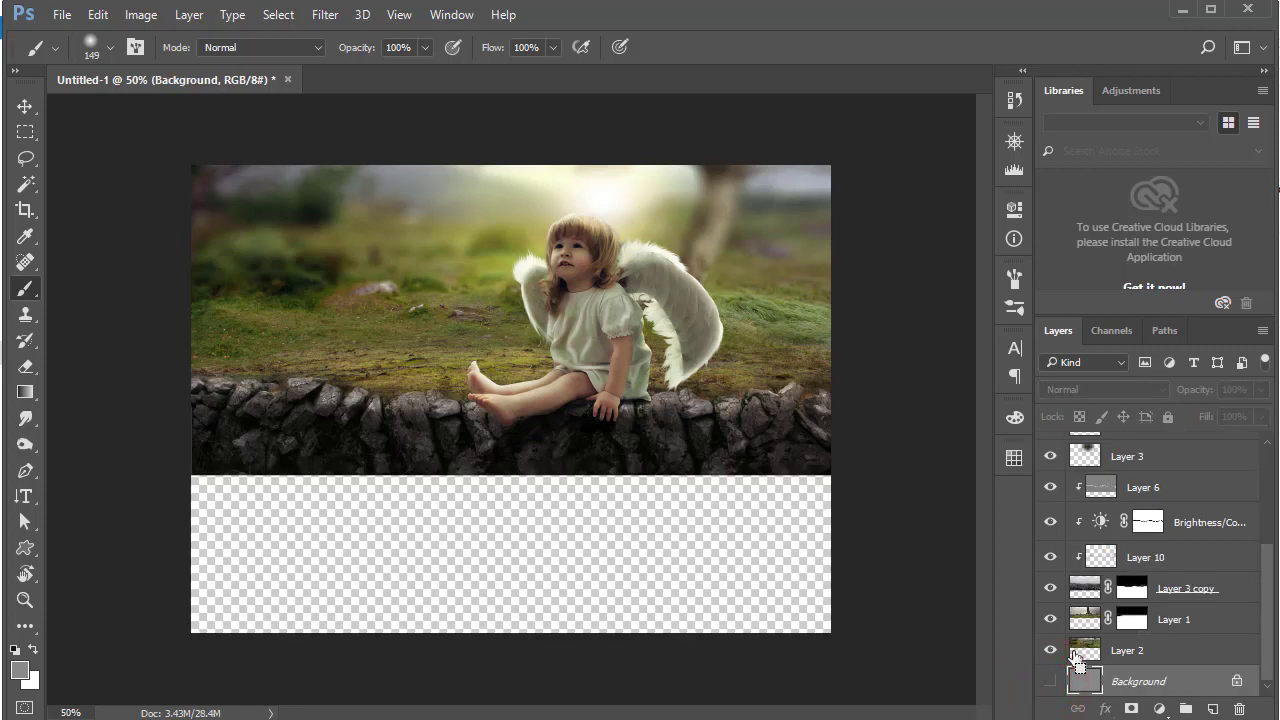
pyautogui.click(1192, 658)
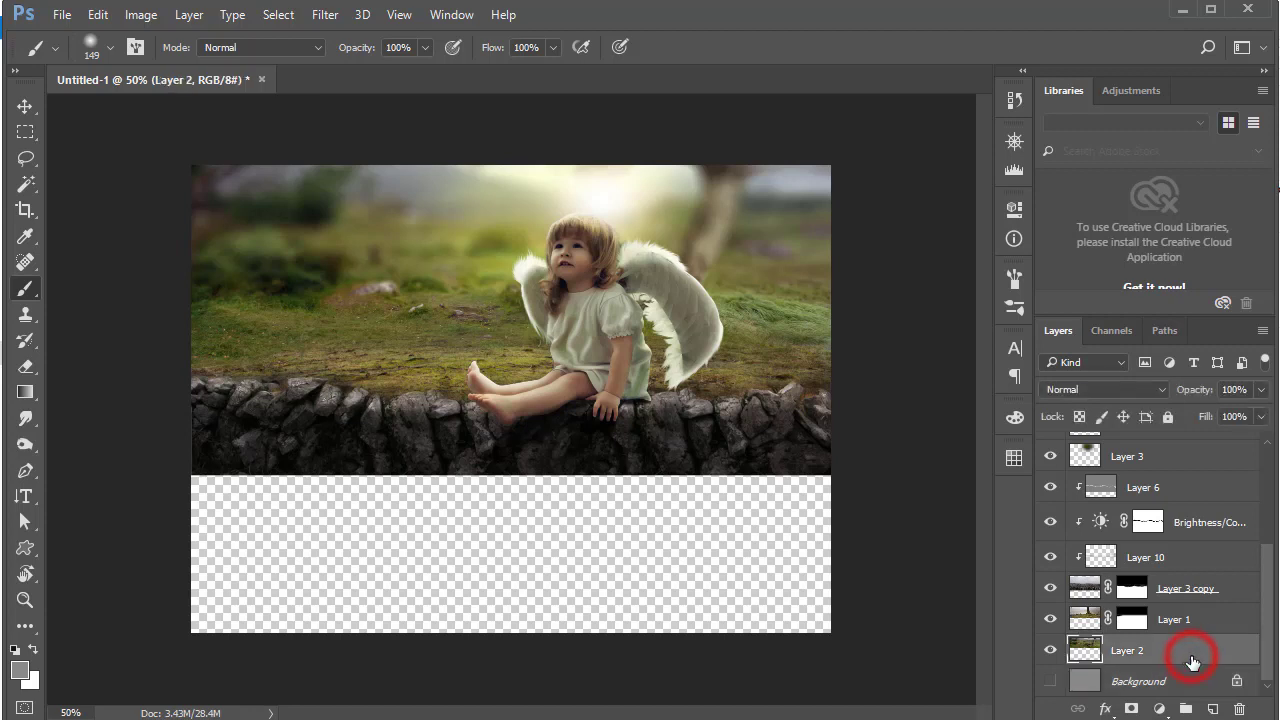
pyautogui.hotkey('ctrl', 'alt', 'shift', 'e')
pyautogui.hotkey('ctrl', 'z')
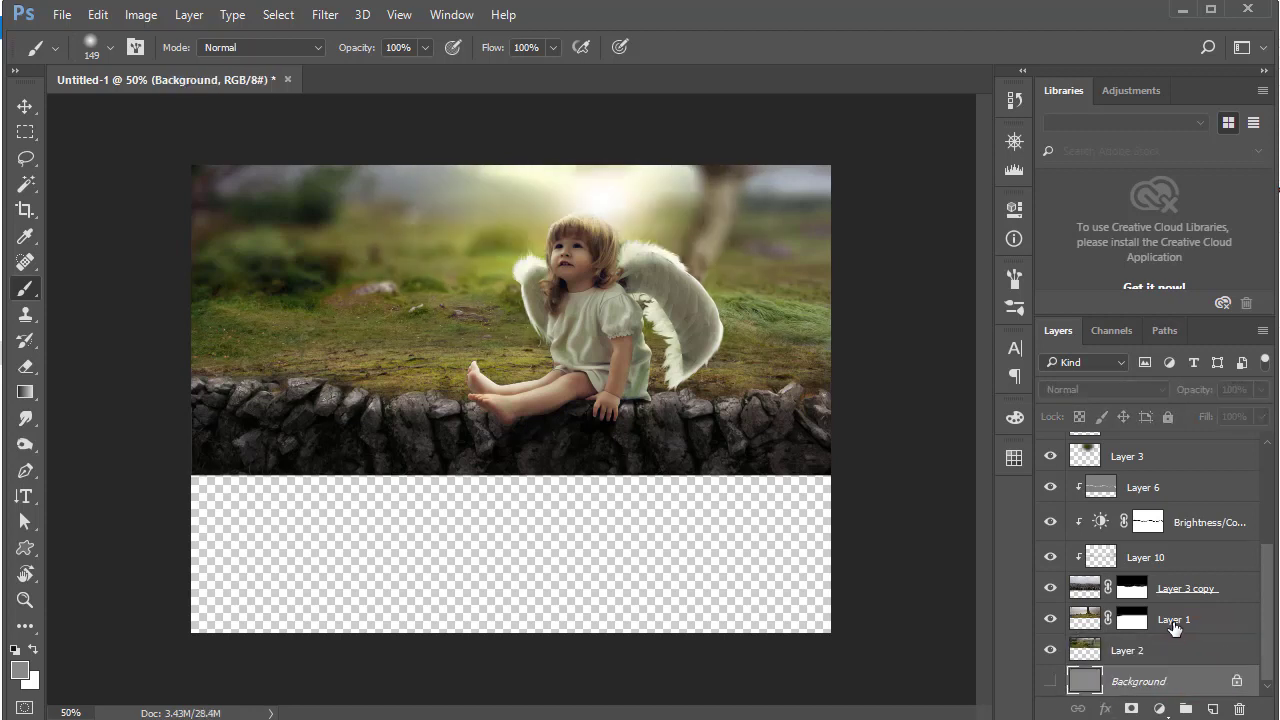
# Stamp all visible layers into a new top Layer 11 and show the Background again
pyautogui.scroll(5, 1147, 583)
pyautogui.click(1150, 463)
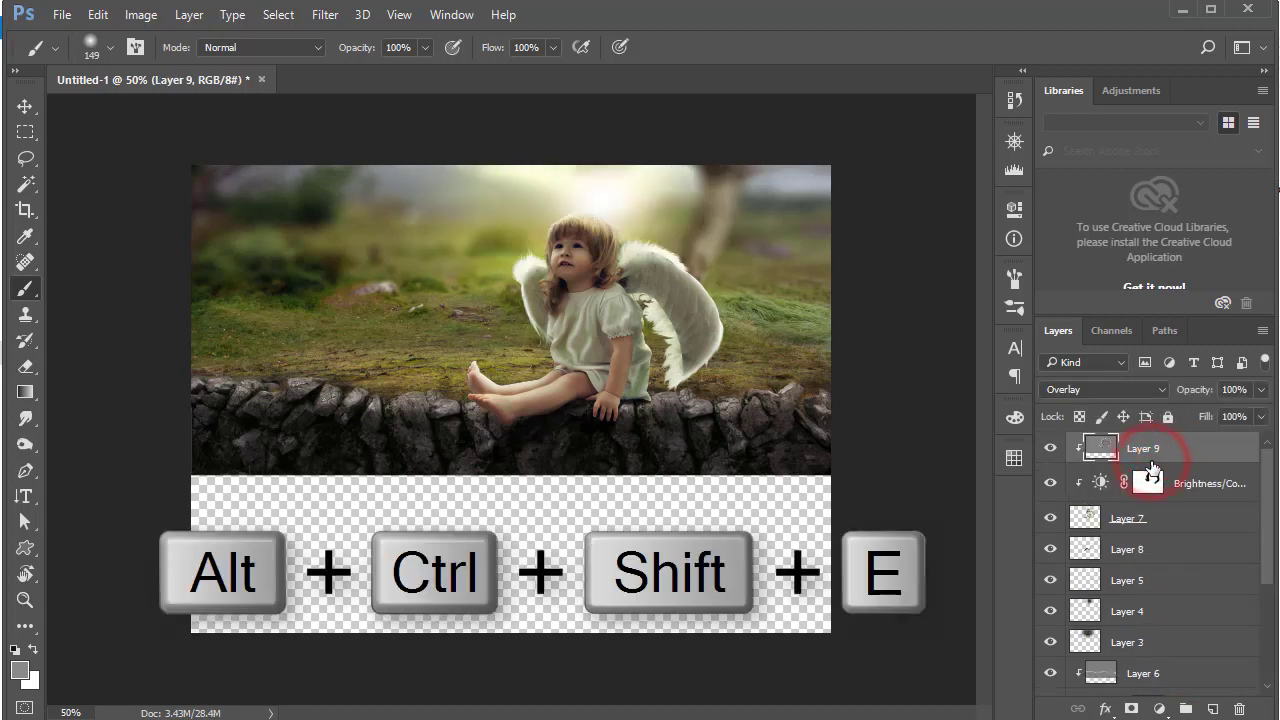
pyautogui.hotkey('ctrl', 'alt', 'shift', 'e')
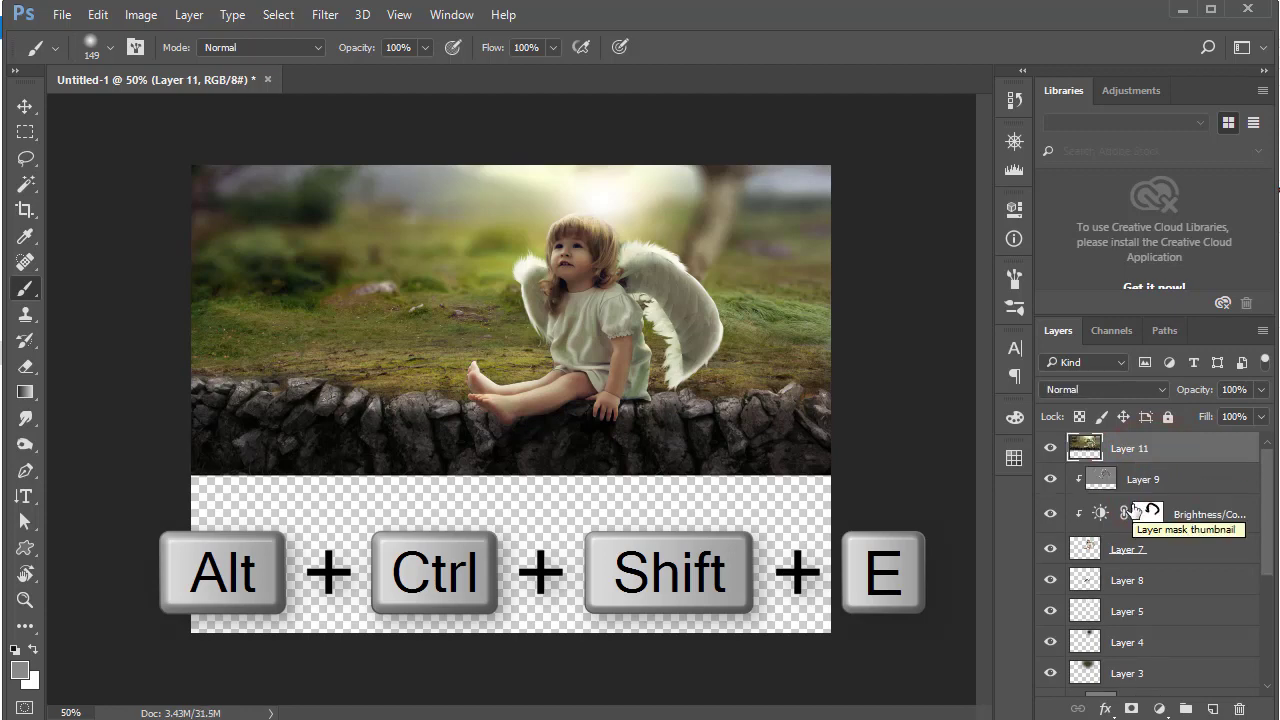
pyautogui.scroll(-5, 1100, 600)
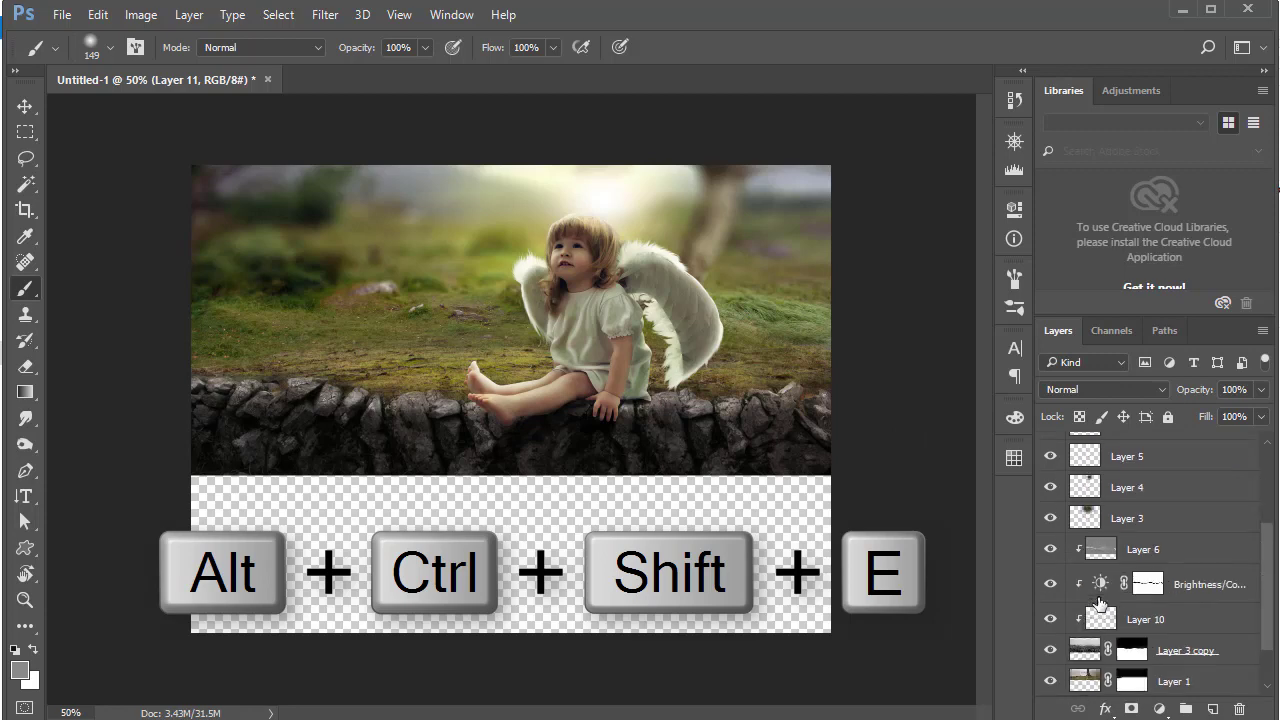
pyautogui.click(1049, 682)
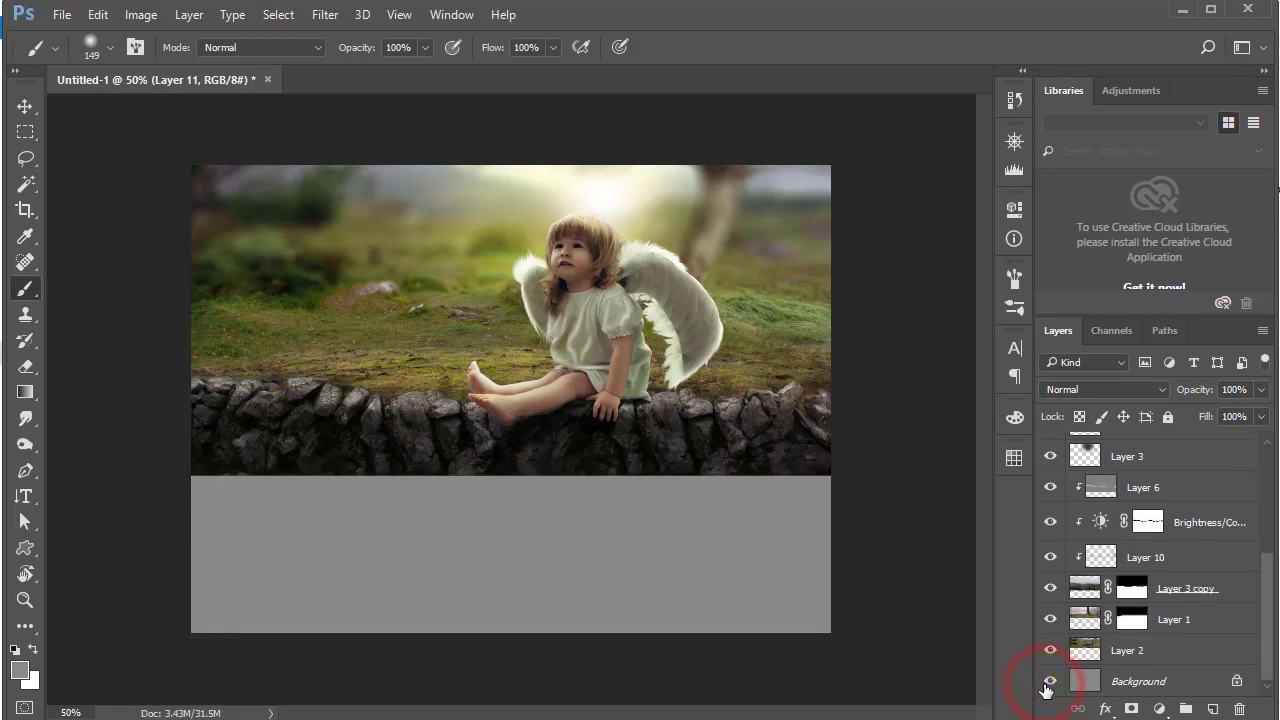
pyautogui.scroll(2, 1100, 630)
pyautogui.scroll(3, 1105, 560)
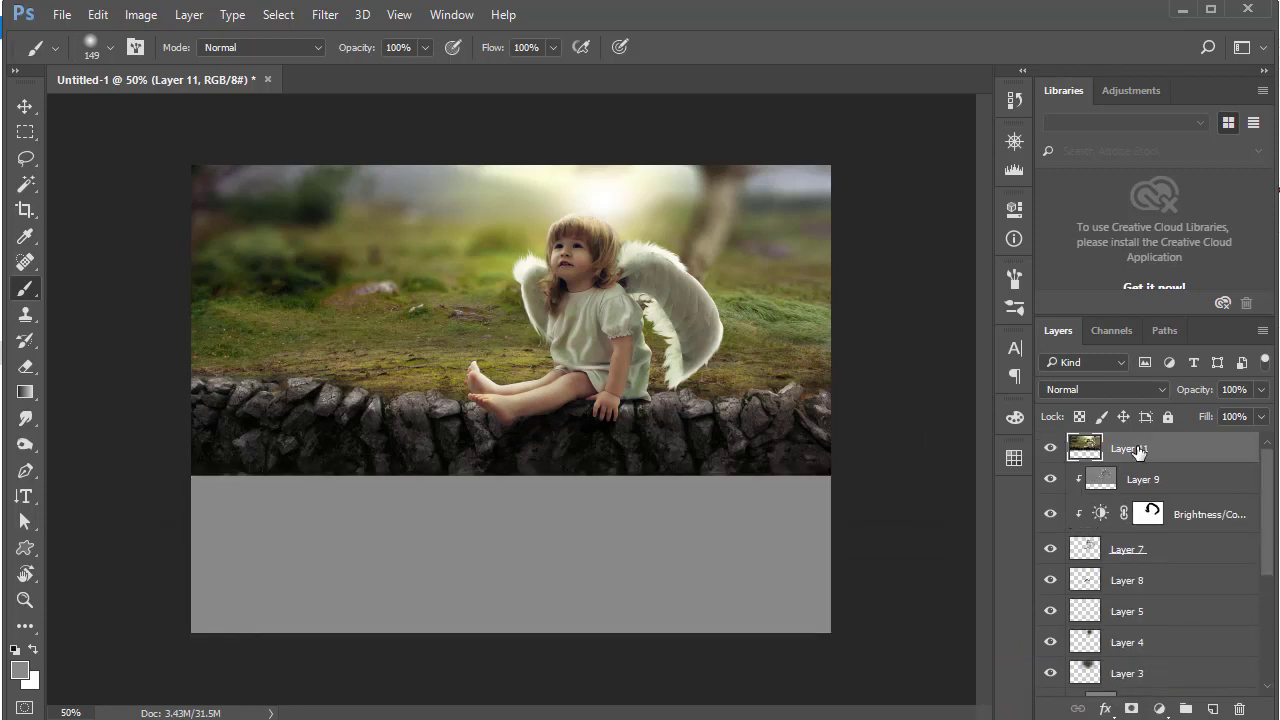
pyautogui.click(1139, 452)
# Flip Layer 11 vertically, move it below the original scene and squash its height slightly
pyautogui.hotkey('ctrl', '-')
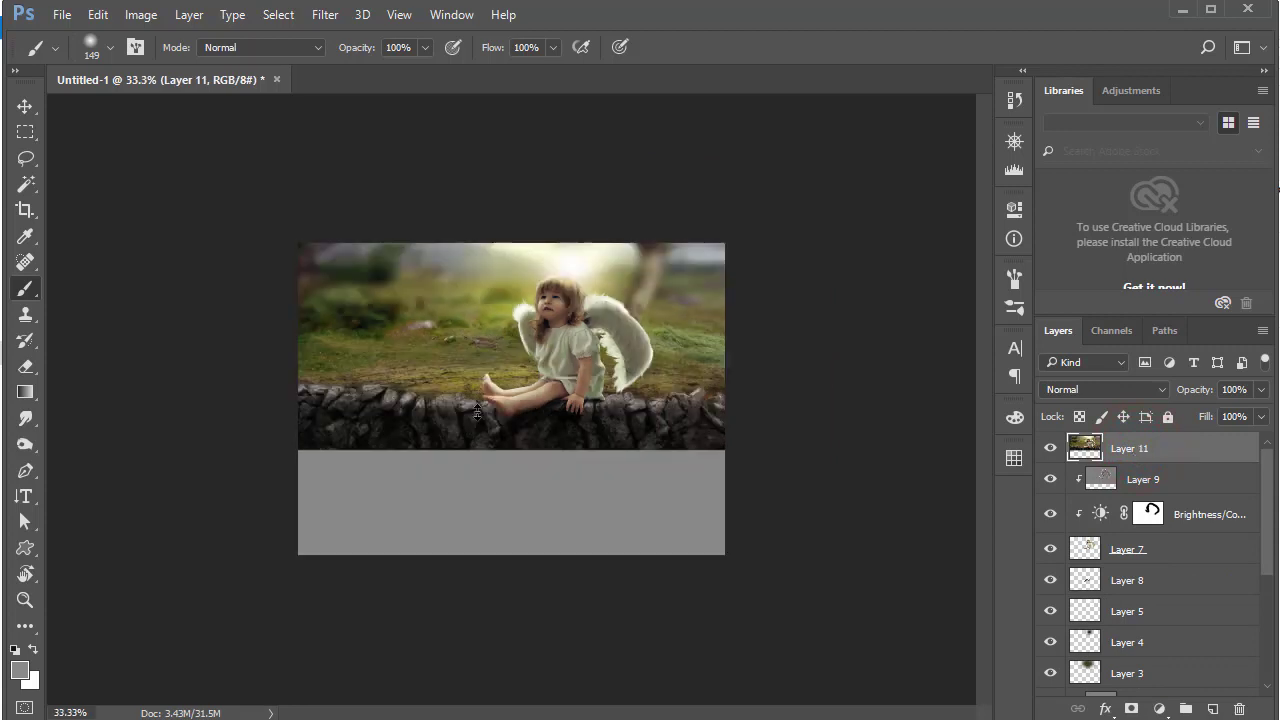
pyautogui.hotkey('ctrl', 't')
pyautogui.rightClick(470, 388)
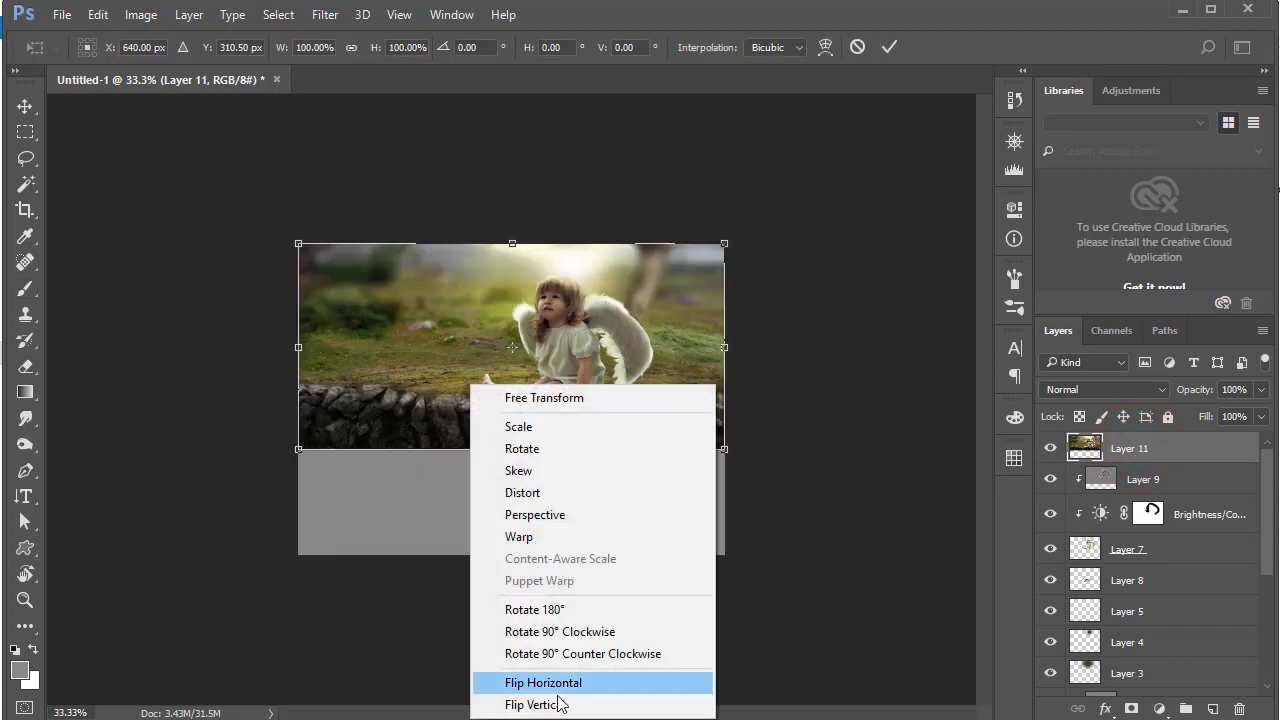
pyautogui.click(555, 703)
pyautogui.moveTo(597, 443); pyautogui.dragTo(602, 540)
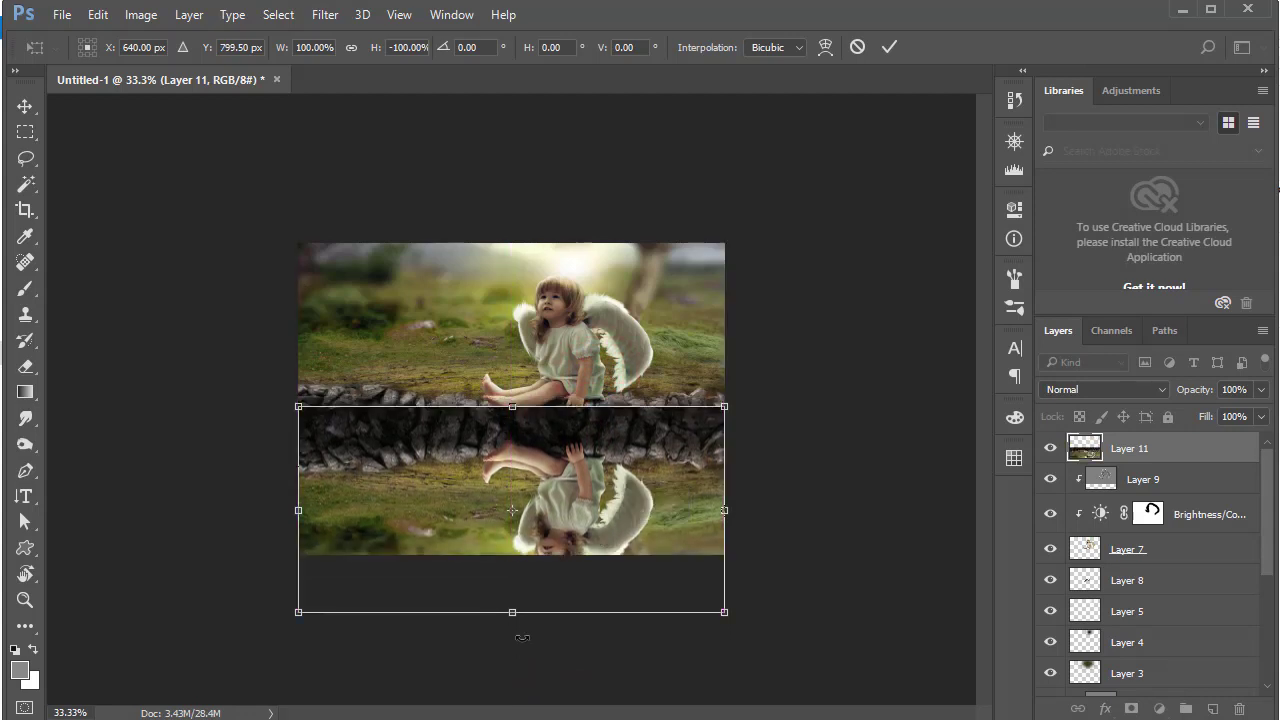
pyautogui.moveTo(510, 612); pyautogui.dragTo(529, 578)
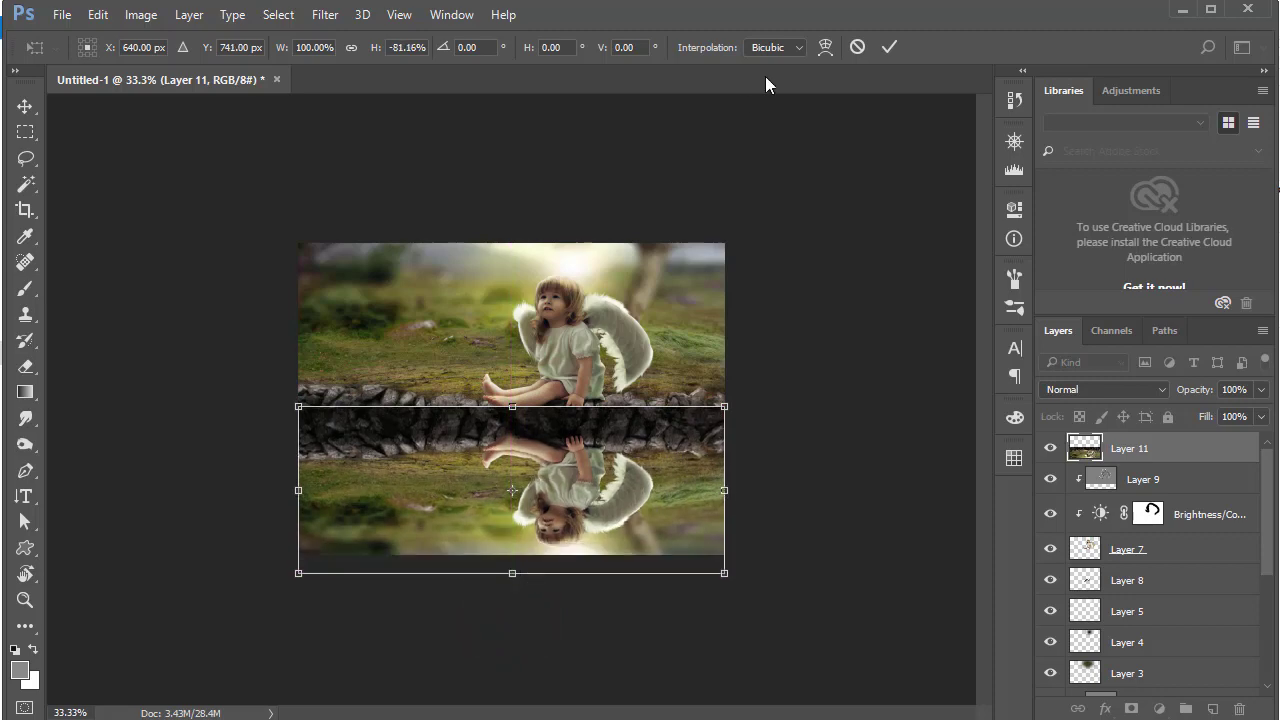
pyautogui.click(880, 48)
pyautogui.moveTo(330, 388); pyautogui.dragTo(389, 466)
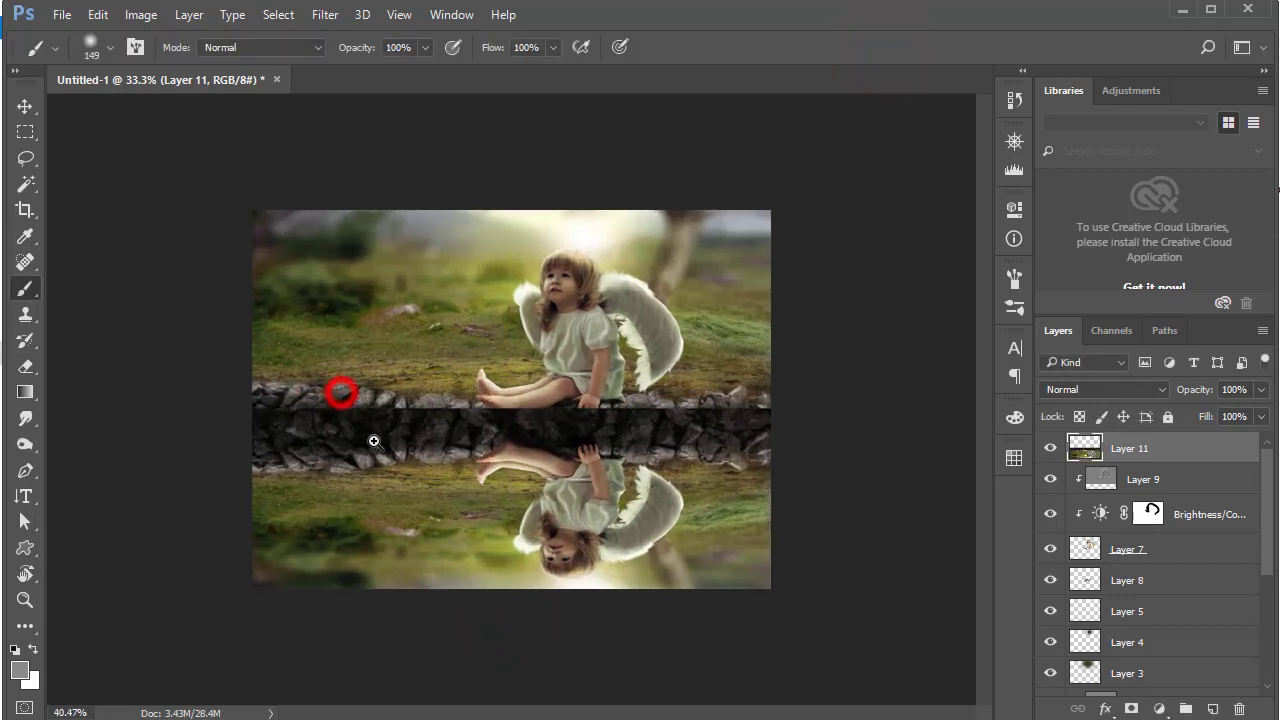
# Erase the dark band along the wall-reflection seam with a 47% opacity, 53% flow eraser
pyautogui.click(25, 366)
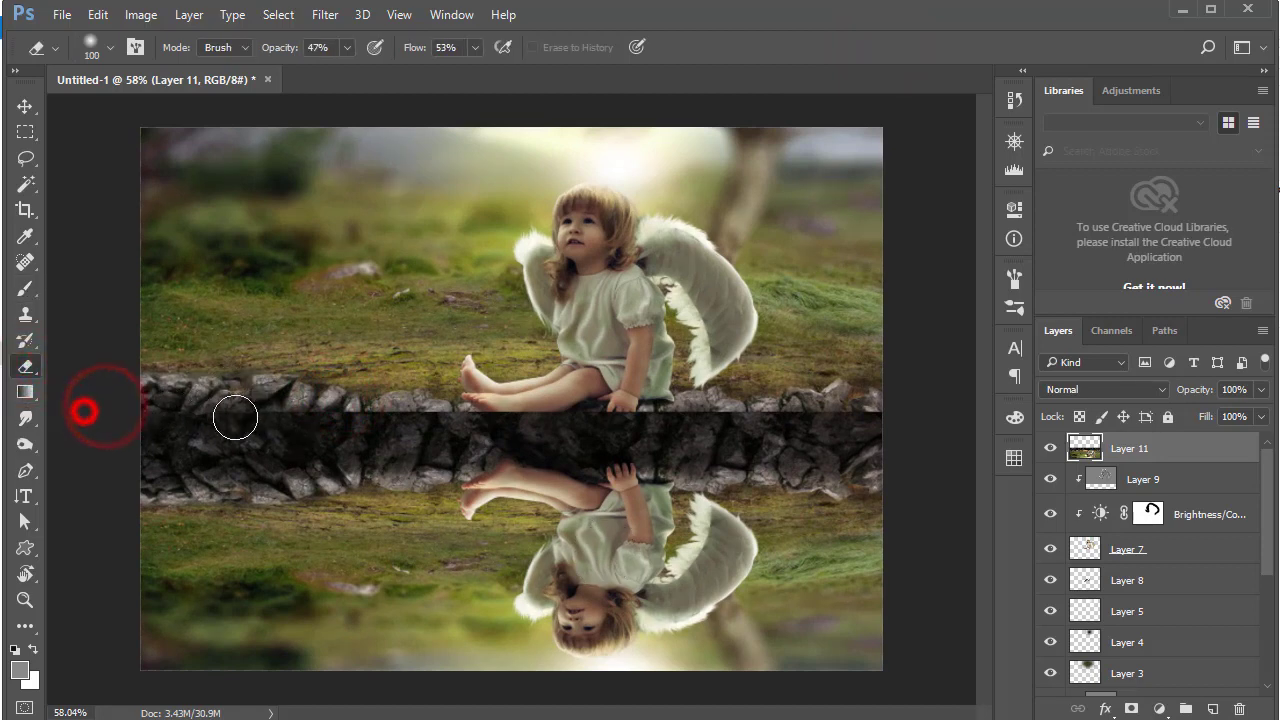
pyautogui.moveTo(467, 423)
pyautogui.mouseDown()
pyautogui.moveTo(329, 420)
pyautogui.moveTo(917, 424)
pyautogui.moveTo(786, 423)
pyautogui.moveTo(914, 402)
pyautogui.moveTo(793, 418)
pyautogui.moveTo(211, 409)
pyautogui.moveTo(272, 425)
pyautogui.moveTo(871, 420)
pyautogui.moveTo(600, 423)
pyautogui.moveTo(660, 425)
pyautogui.moveTo(154, 409)
pyautogui.moveTo(233, 410)
pyautogui.mouseUp()
pyautogui.click(760, 408)
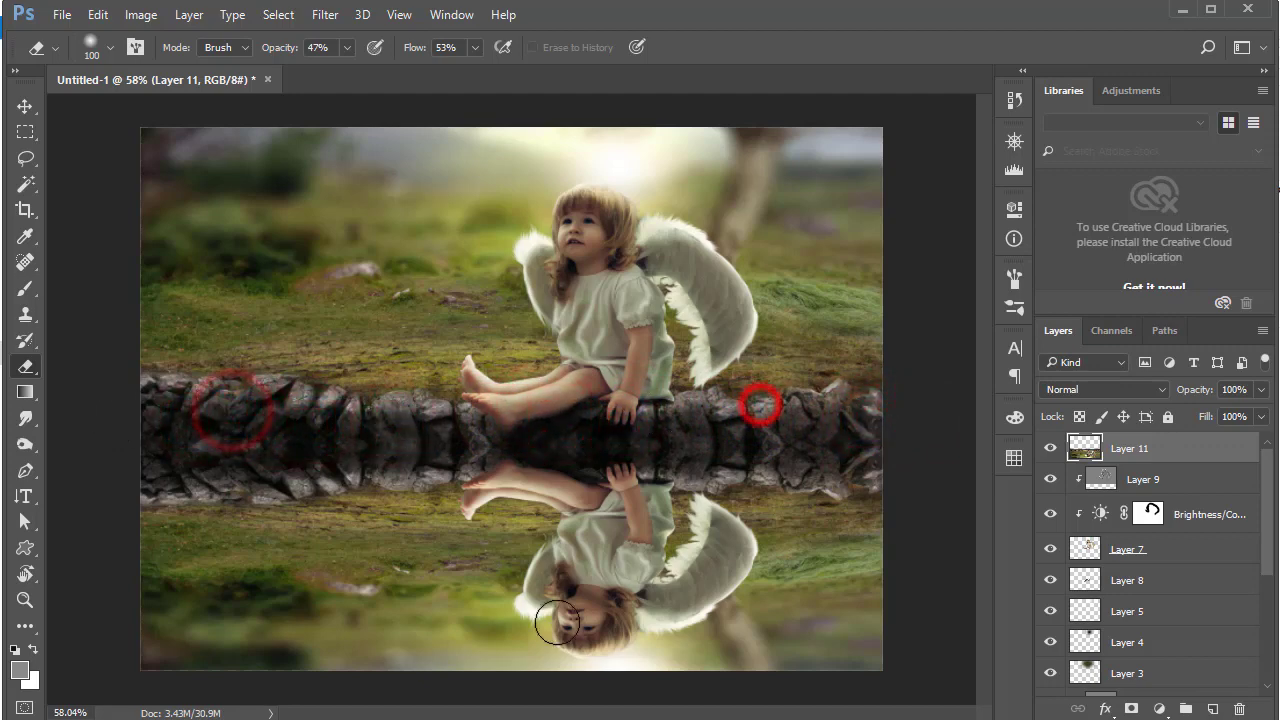
pyautogui.click(888, 414)
pyautogui.click(769, 427)
pyautogui.click(537, 423)
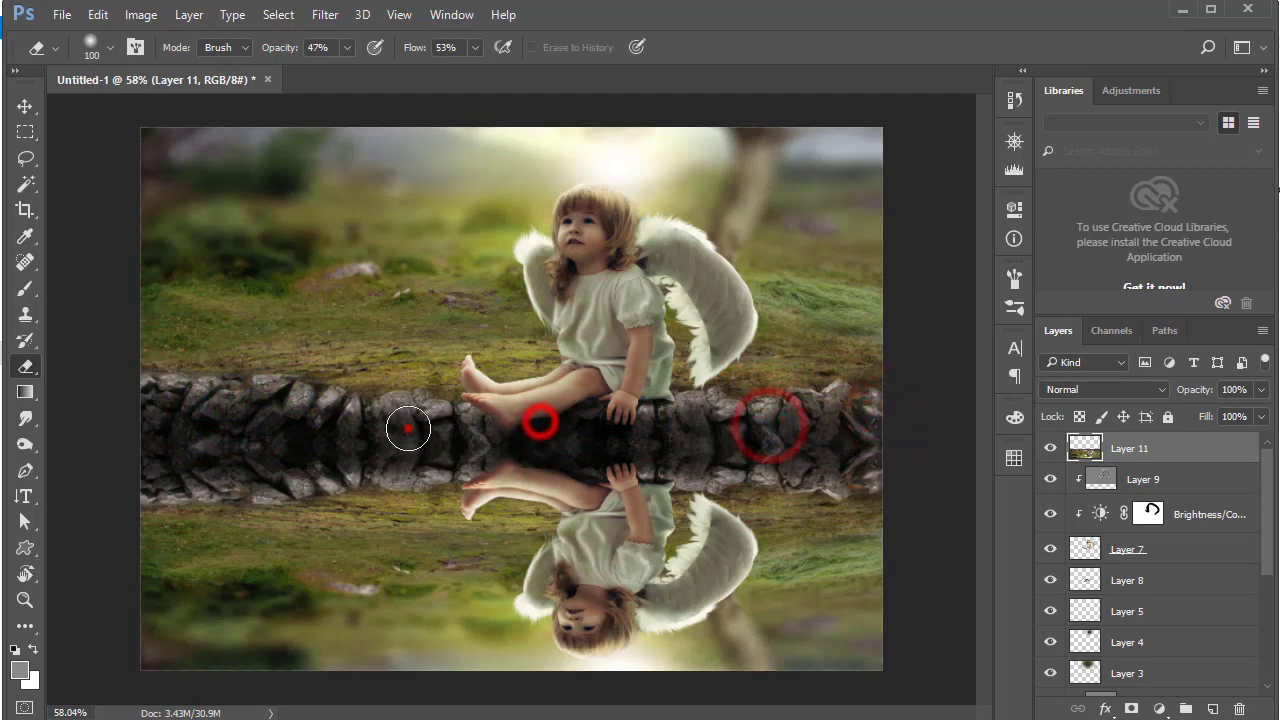
pyautogui.click(408, 423)
pyautogui.click(349, 431)
pyautogui.click(171, 423)
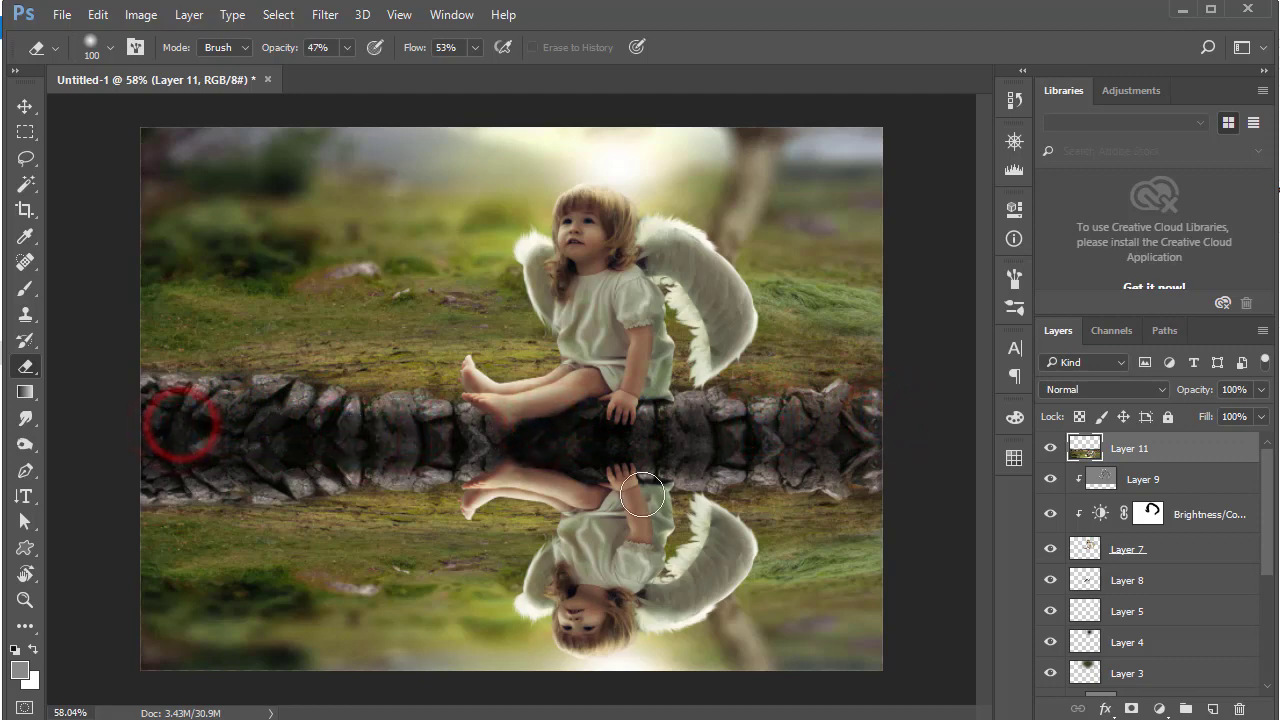
# Set up the Dodge tool with a larger brush and 62% exposure
pyautogui.click(25, 444)
pyautogui.rightClick(390, 366)
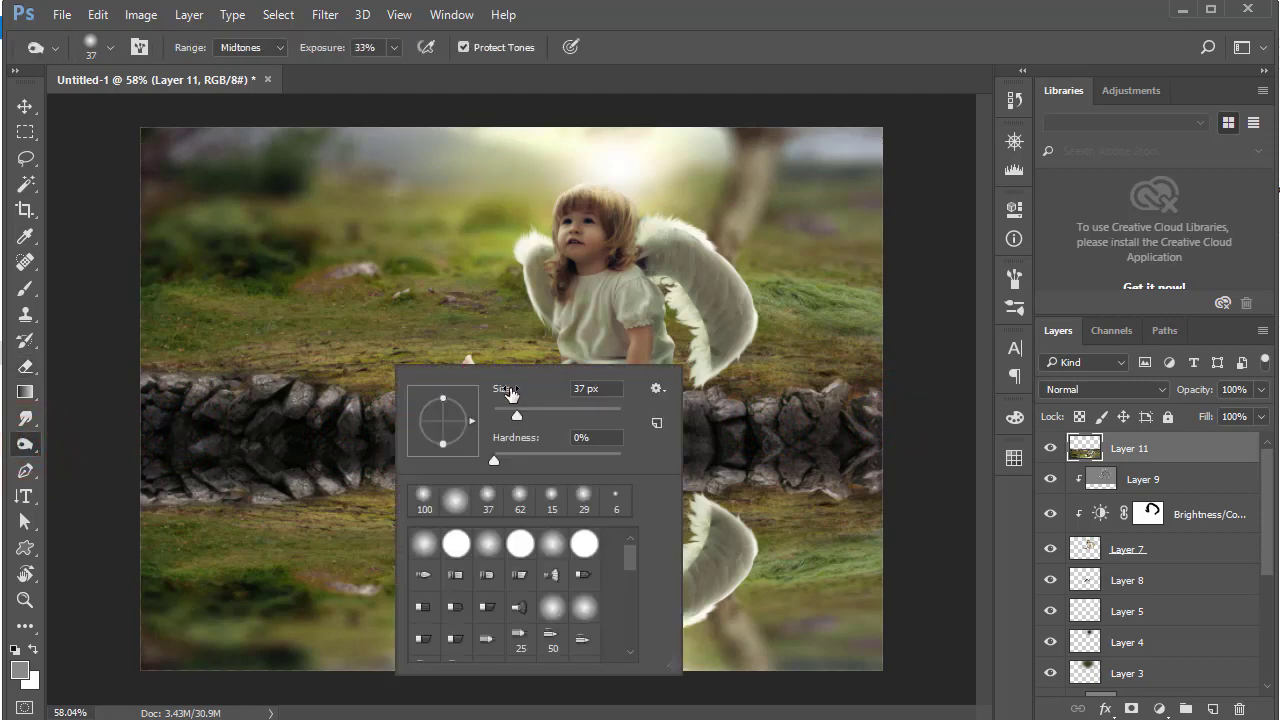
pyautogui.click(537, 414)
pyautogui.click(143, 434)
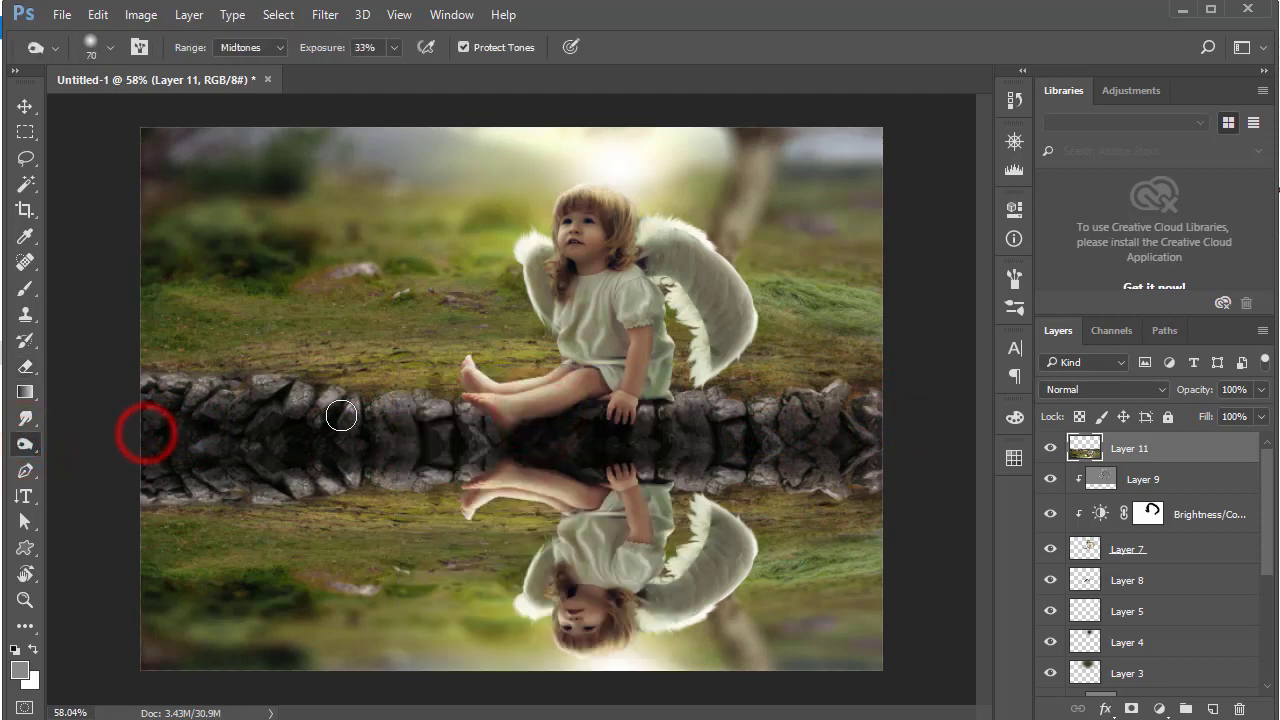
pyautogui.click(394, 47)
pyautogui.moveTo(392, 68); pyautogui.dragTo(410, 77)
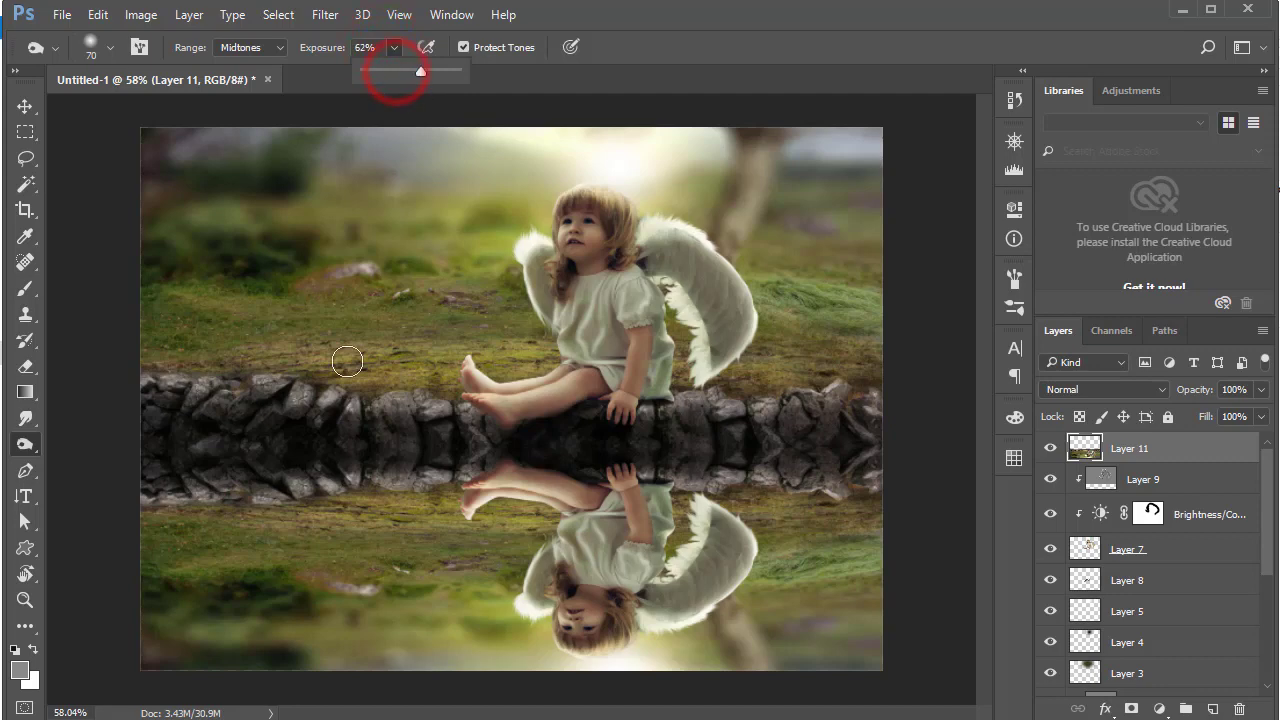
pyautogui.rightClick(360, 362)
# Dodge the rocks from left to right along the stone wall on Layer 11
pyautogui.click(126, 449)
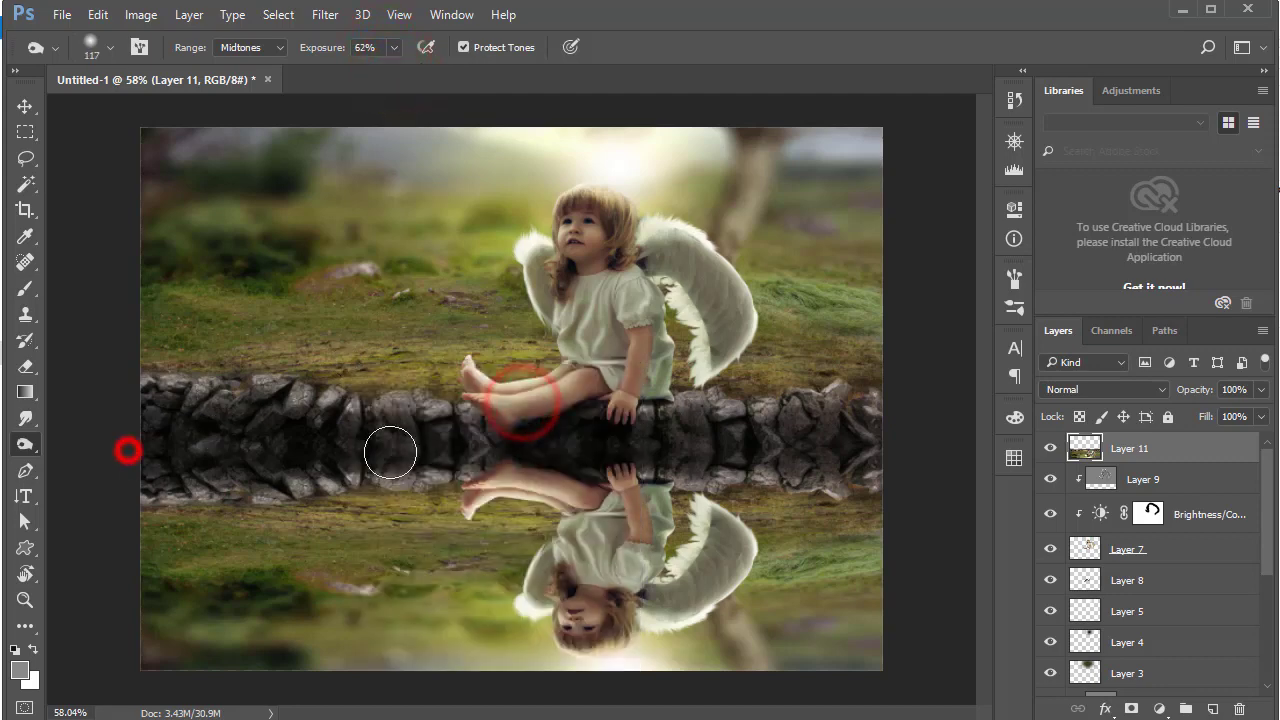
pyautogui.click(357, 434)
pyautogui.click(205, 455)
pyautogui.click(291, 451)
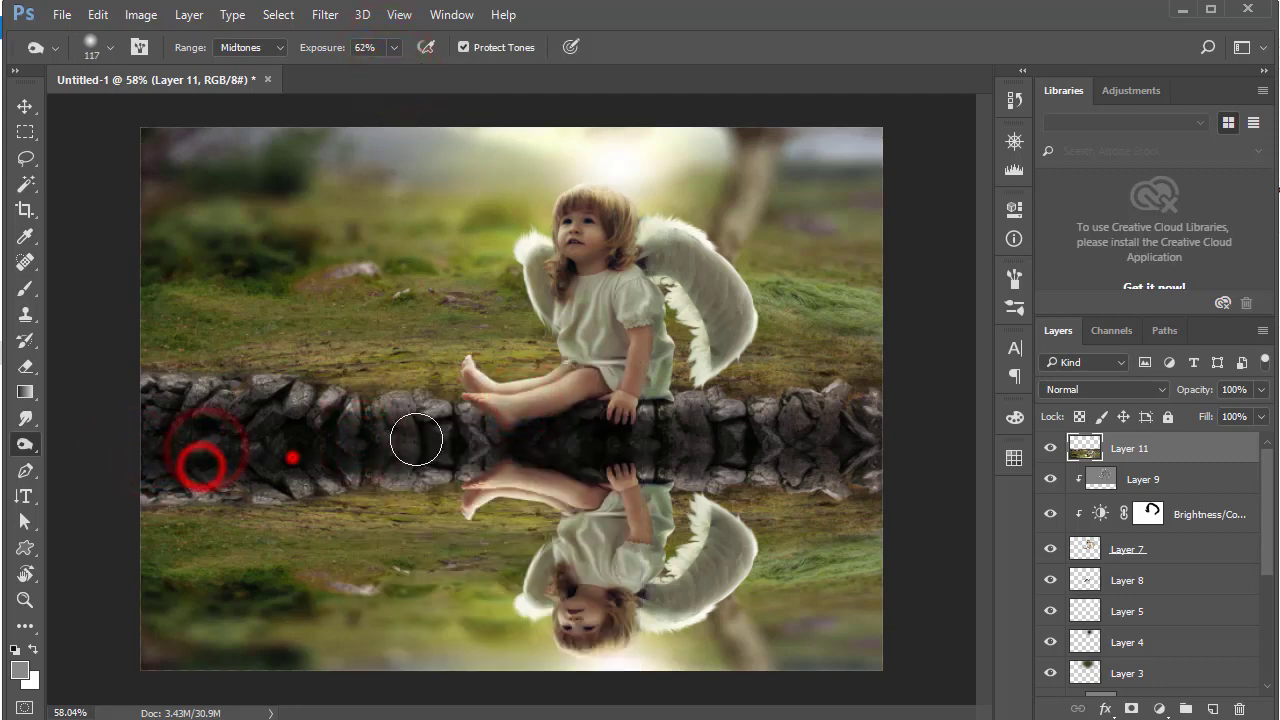
pyautogui.click(489, 431)
pyautogui.click(597, 437)
pyautogui.click(647, 452)
pyautogui.click(779, 463)
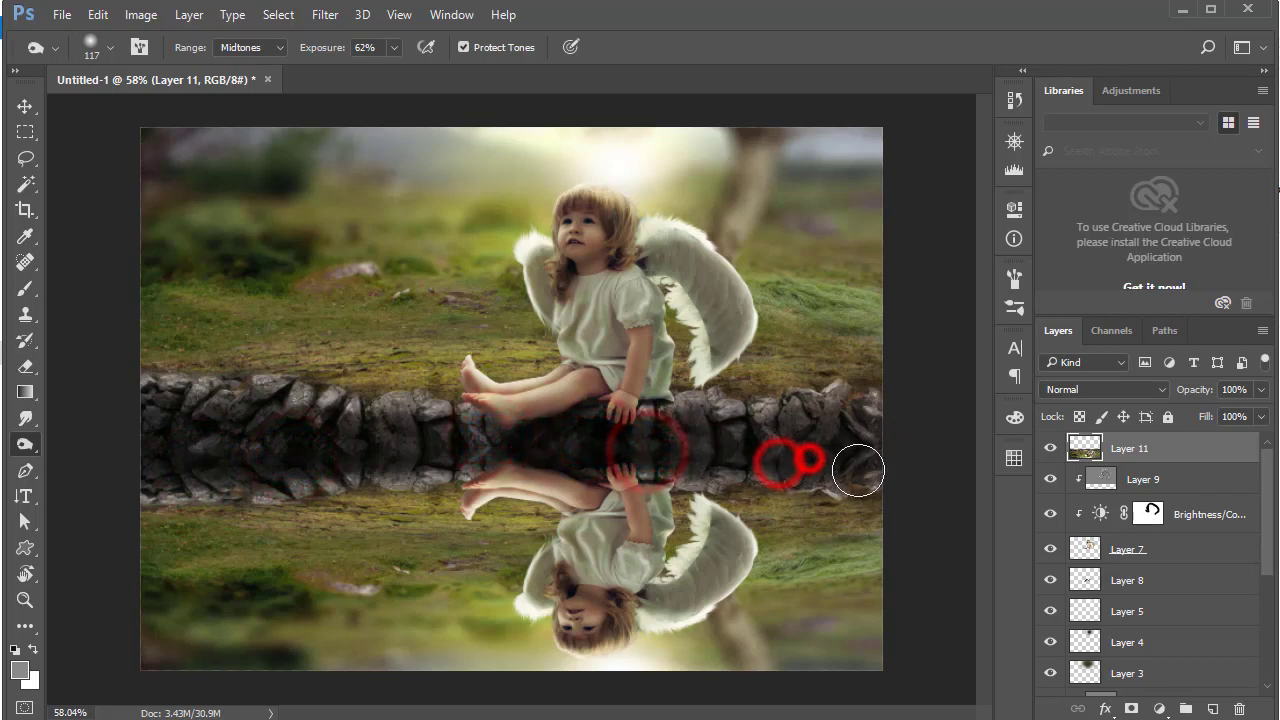
pyautogui.click(846, 462)
pyautogui.click(759, 447)
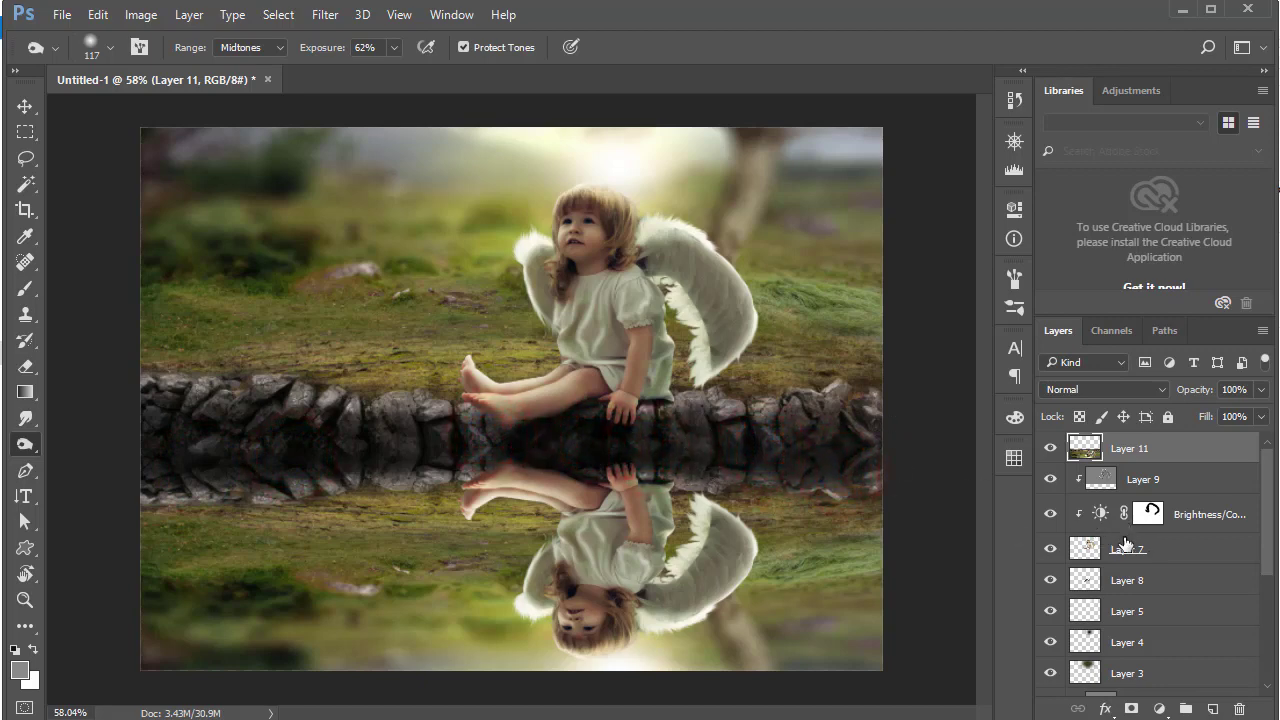
# Dodge the stones across the wall on Layer 6 near the reflection seam
pyautogui.scroll(-5, 1125, 544)
pyautogui.scroll(-2, 1125, 580)
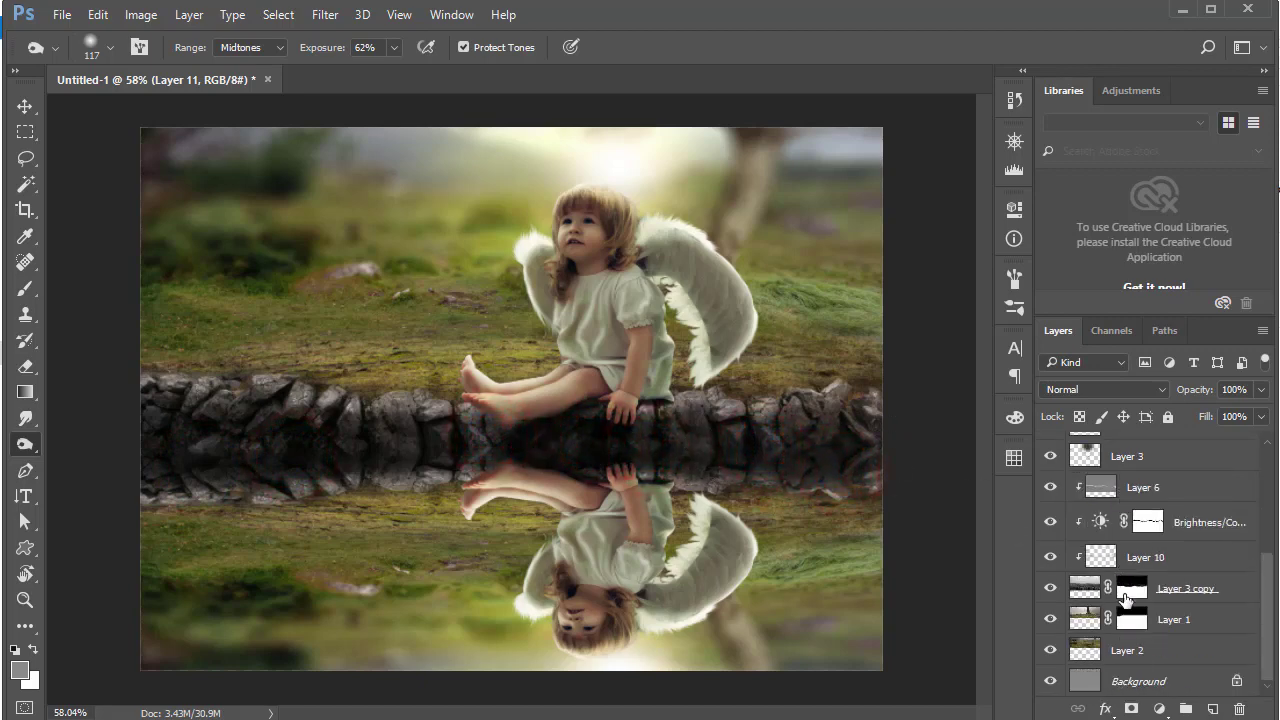
pyautogui.click(1172, 580)
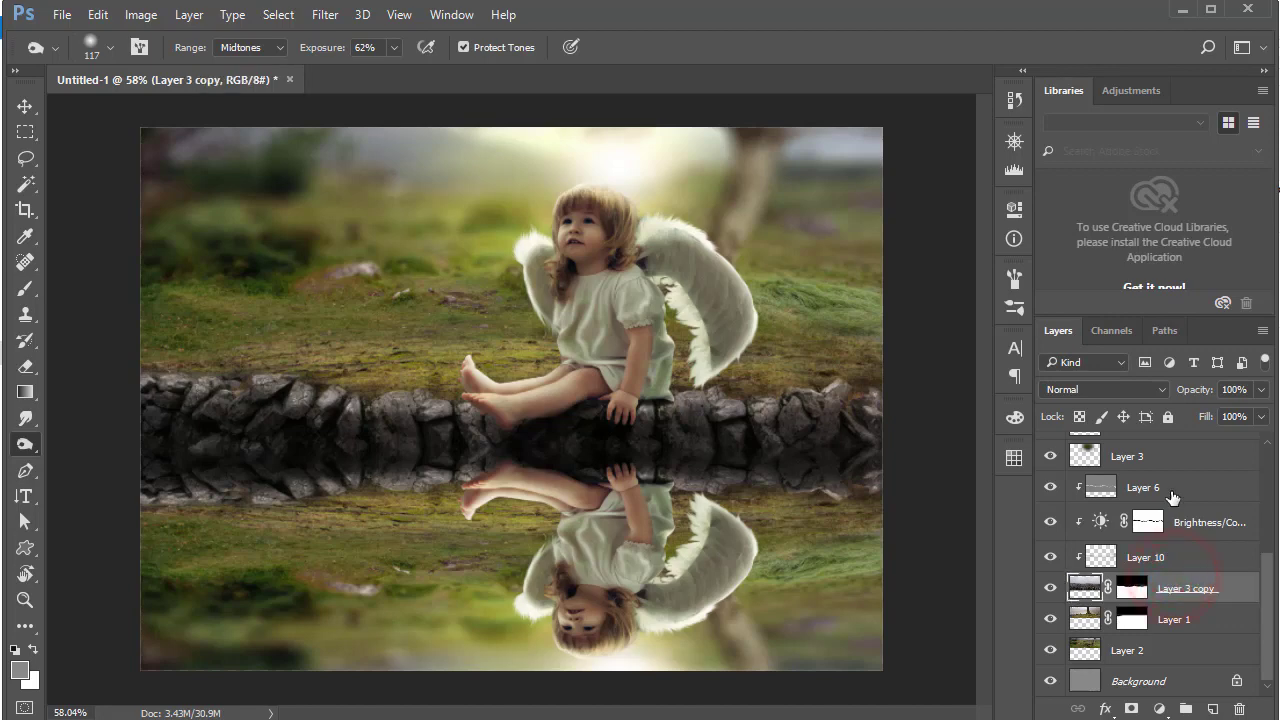
pyautogui.click(1168, 490)
pyautogui.click(872, 455)
pyautogui.click(808, 428)
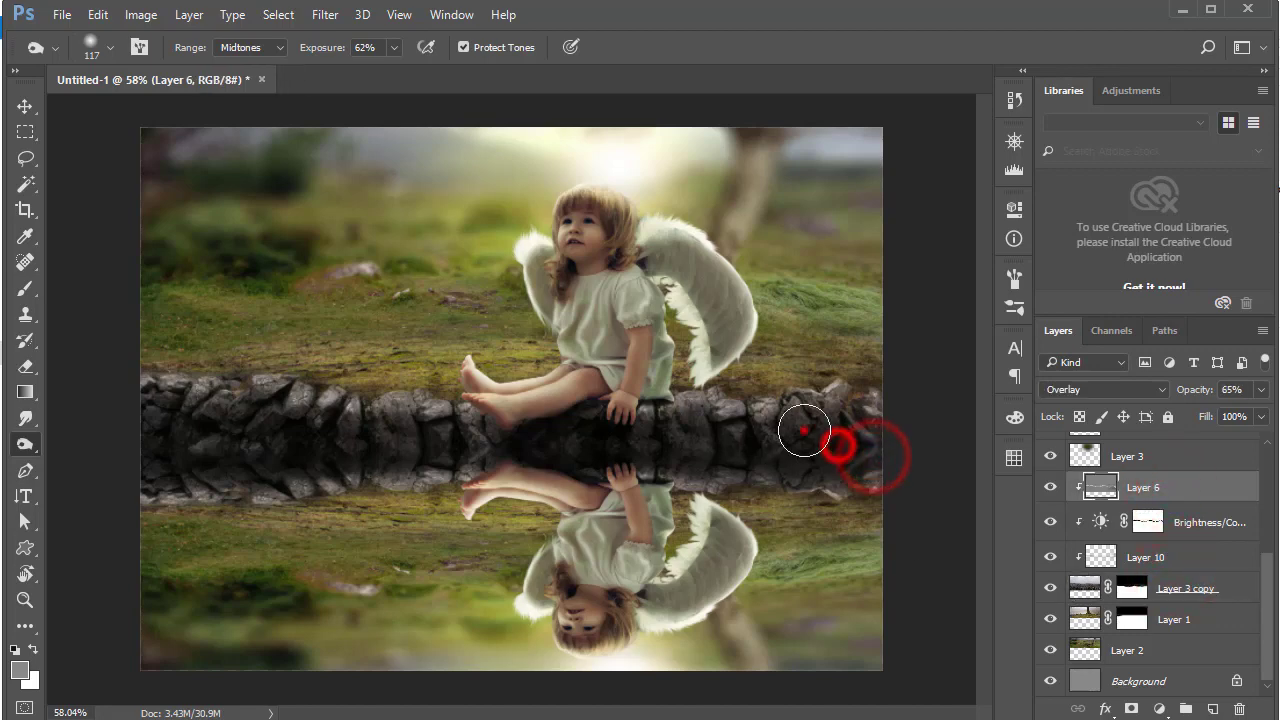
pyautogui.click(752, 445)
pyautogui.click(606, 449)
pyautogui.click(478, 448)
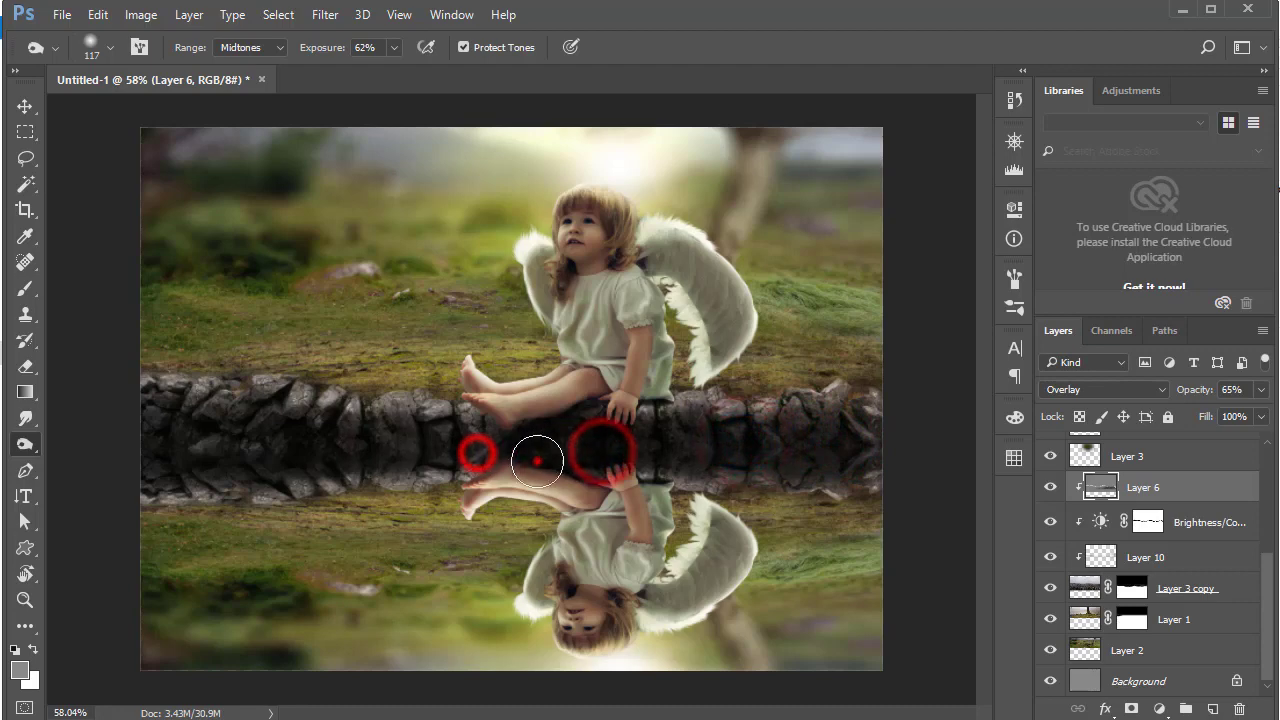
pyautogui.click(529, 451)
pyautogui.click(211, 463)
pyautogui.click(394, 460)
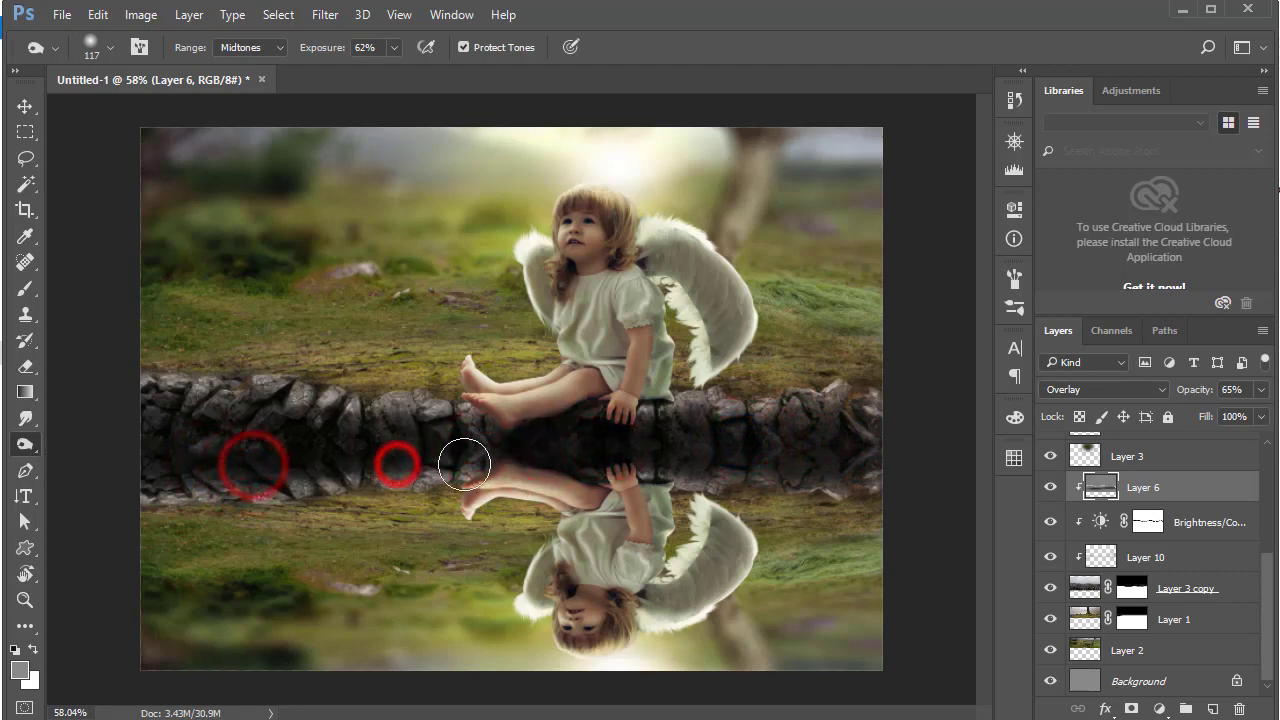
pyautogui.click(463, 460)
pyautogui.click(885, 436)
pyautogui.scroll(3, 1100, 640)
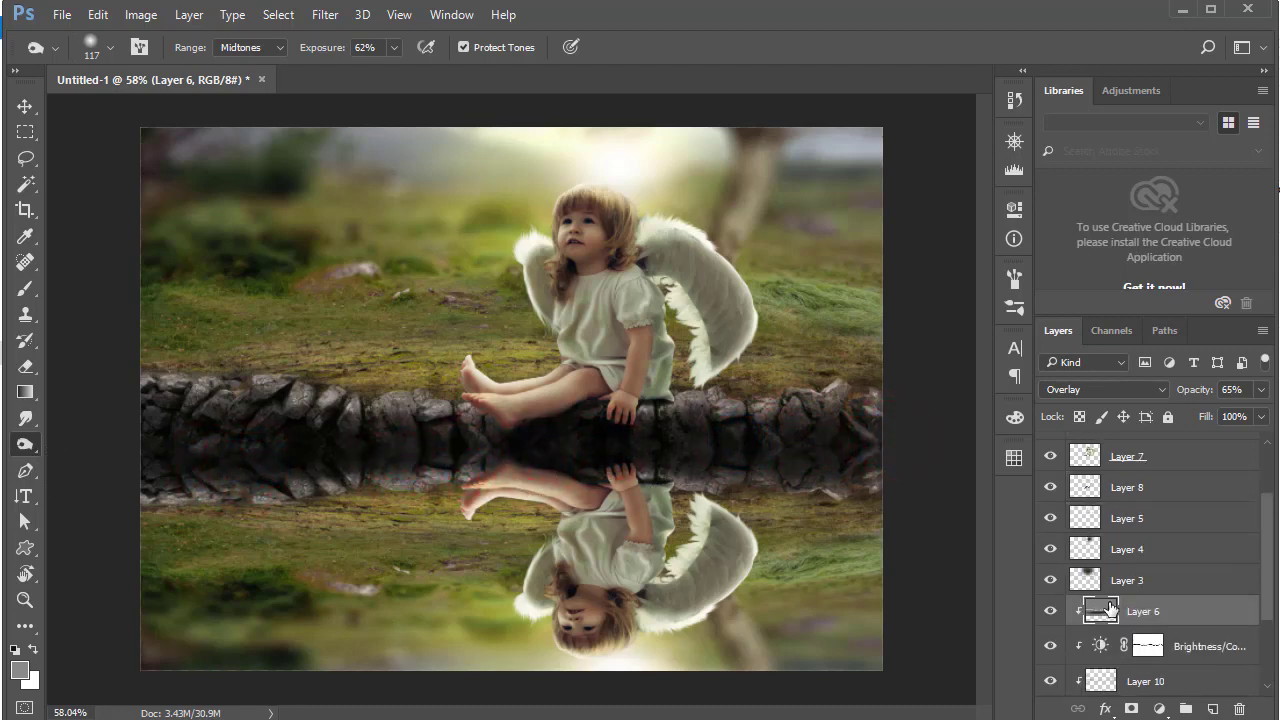
pyautogui.scroll(2, 1112, 607)
# Select the reflection Layer 11 and make a first reduction of its opacity
pyautogui.click(1146, 457)
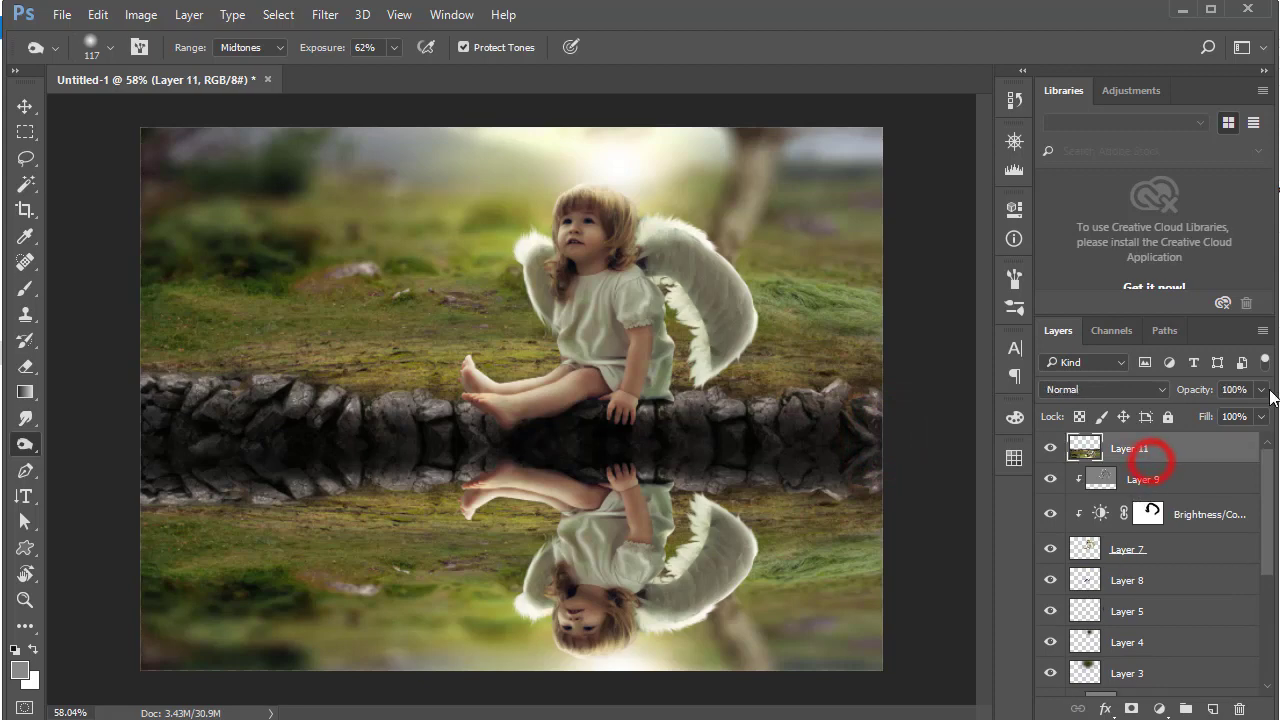
pyautogui.click(1262, 390)
pyautogui.moveTo(1232, 413); pyautogui.dragTo(1243, 424)
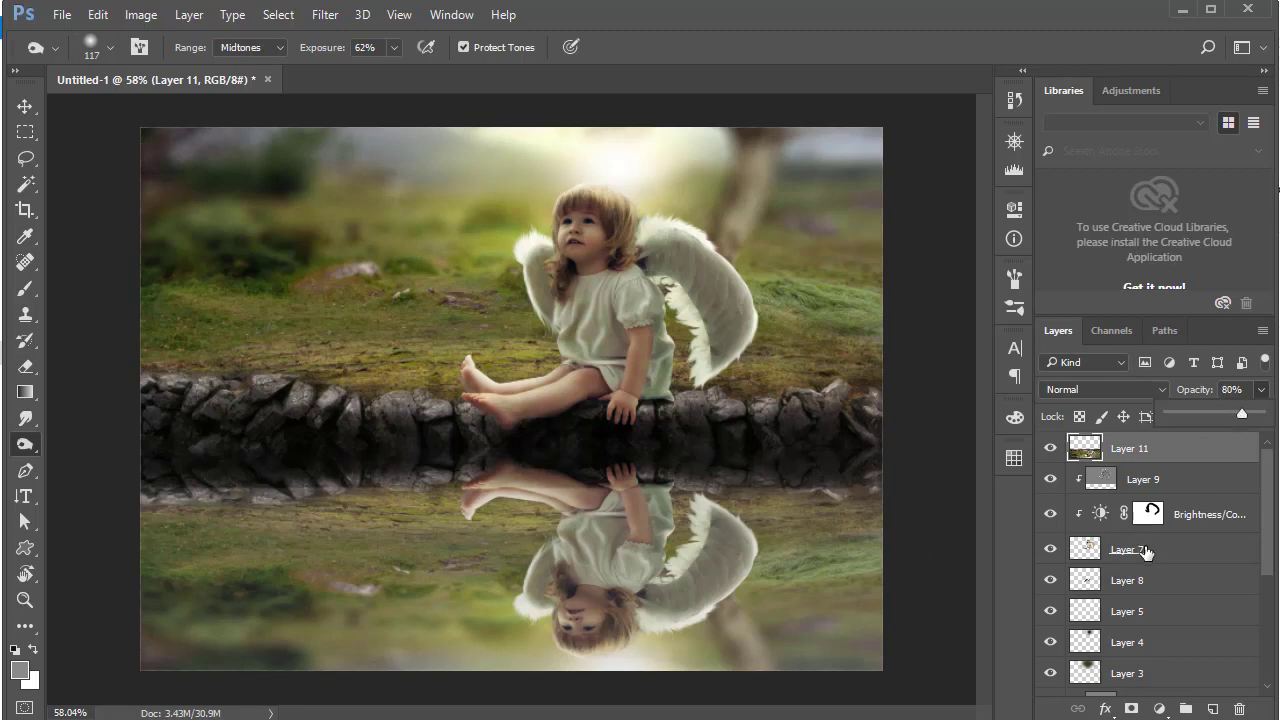
pyautogui.scroll(-4, 1140, 590)
pyautogui.scroll(-2, 1128, 636)
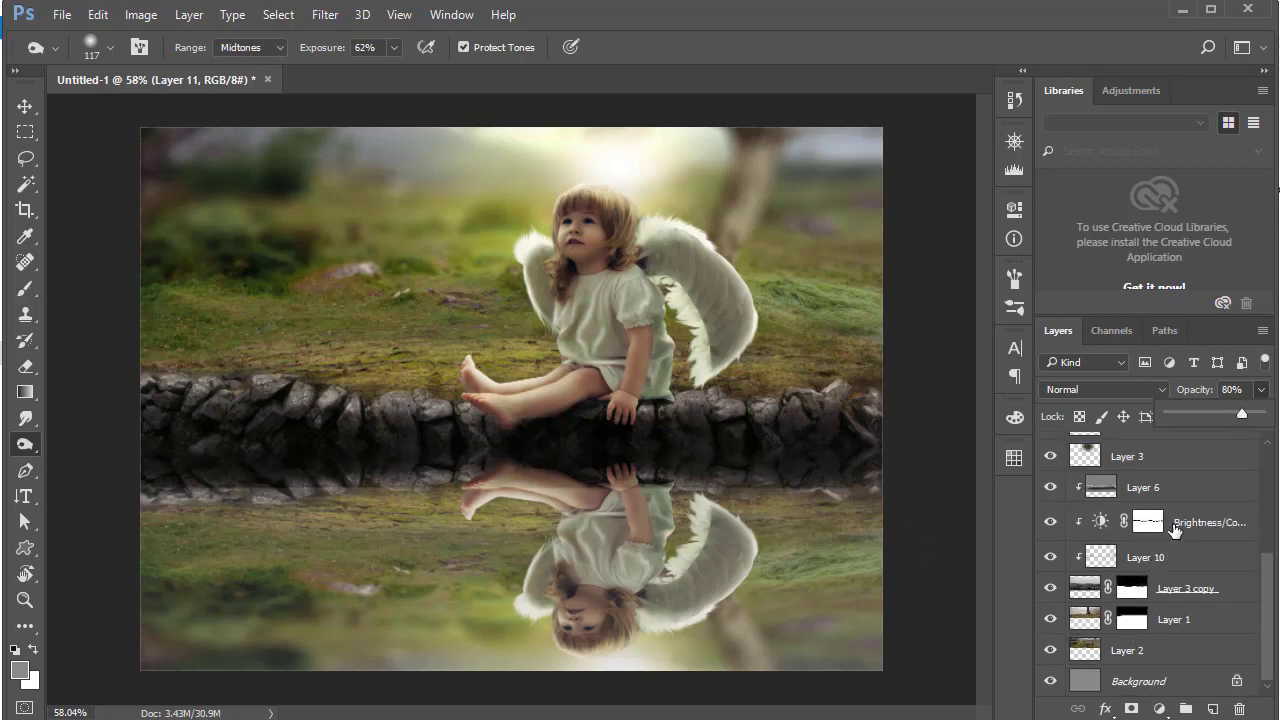
# Paint black on the Layer 3 copy mask along the stone line
pyautogui.click(1206, 590)
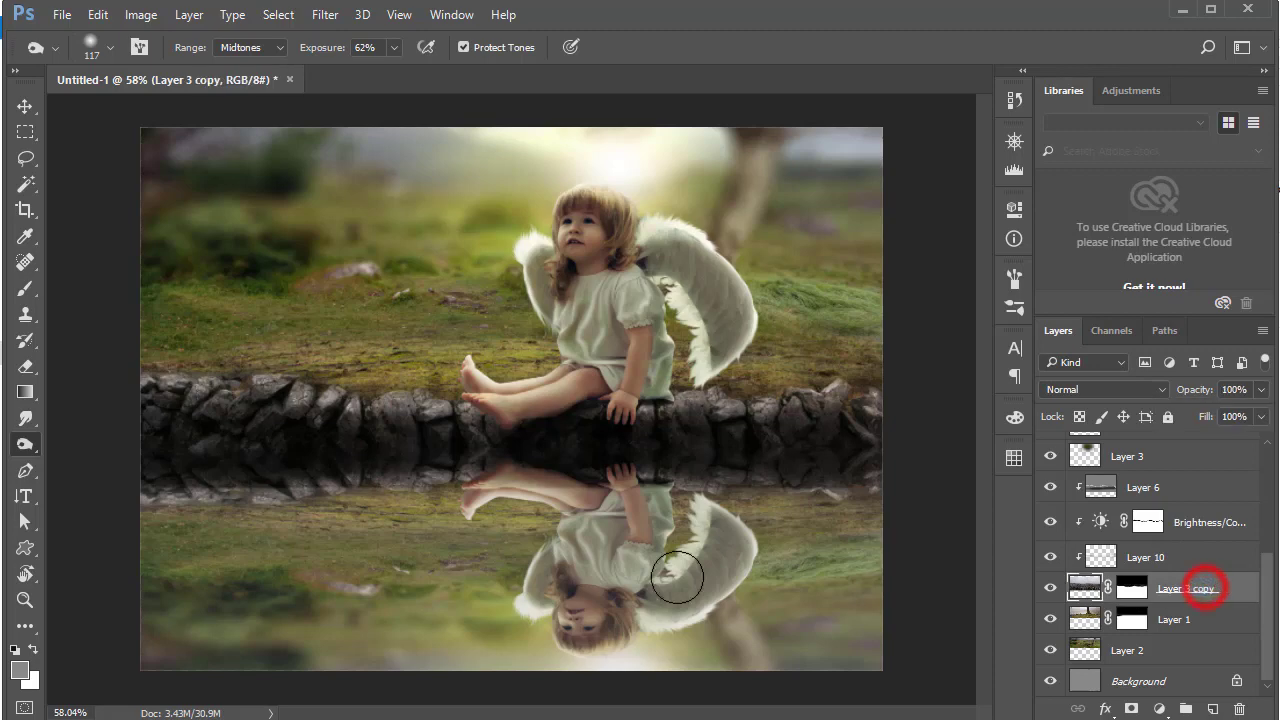
pyautogui.click(25, 289)
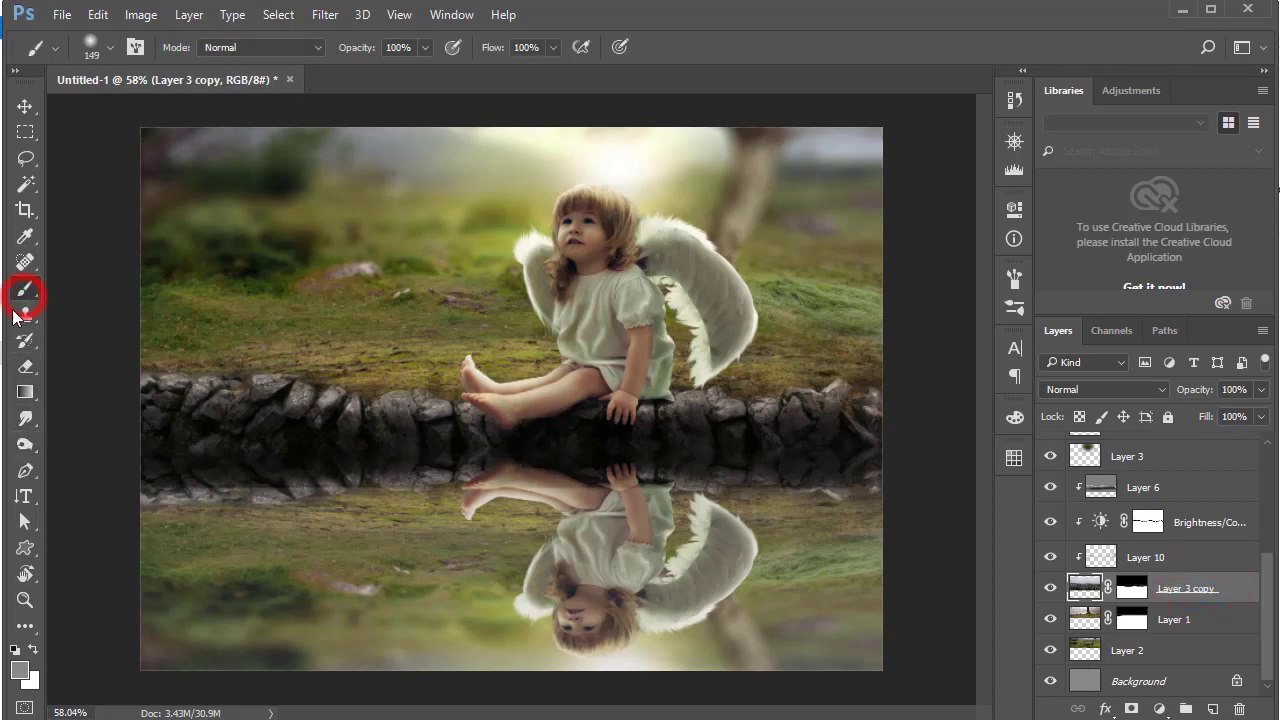
pyautogui.click(13, 651)
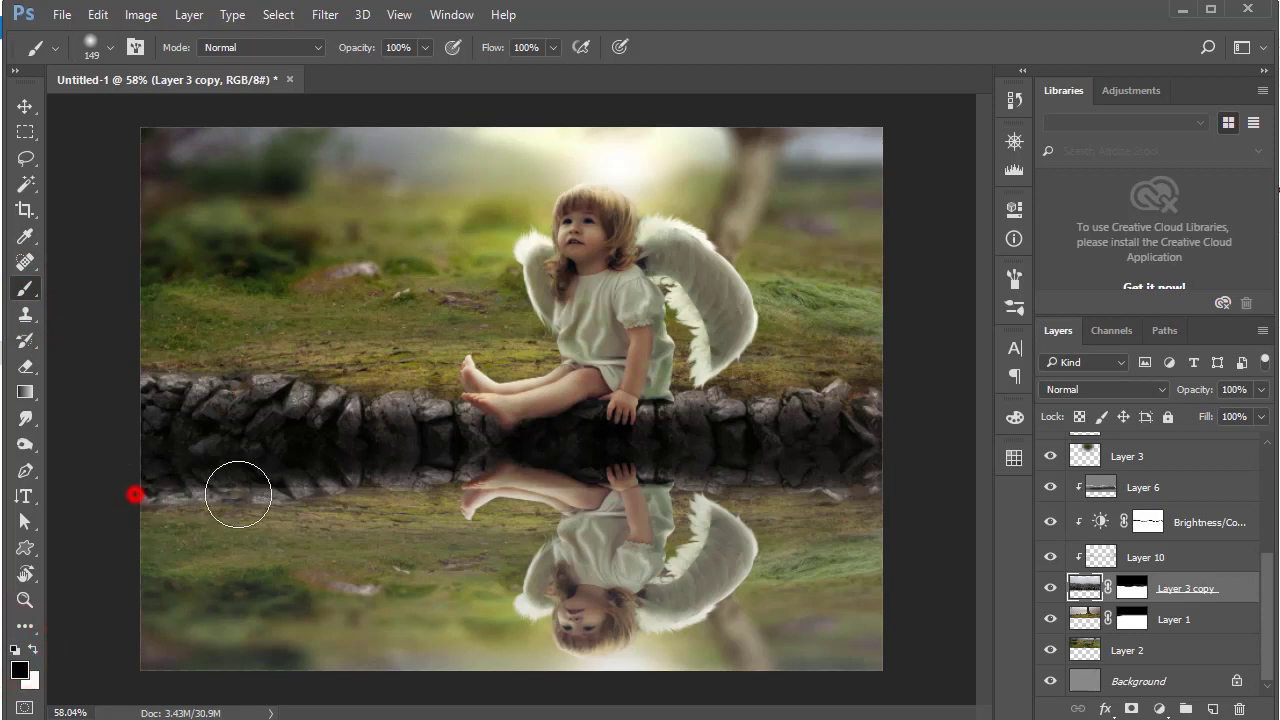
pyautogui.moveTo(240, 494); pyautogui.dragTo(891, 494)
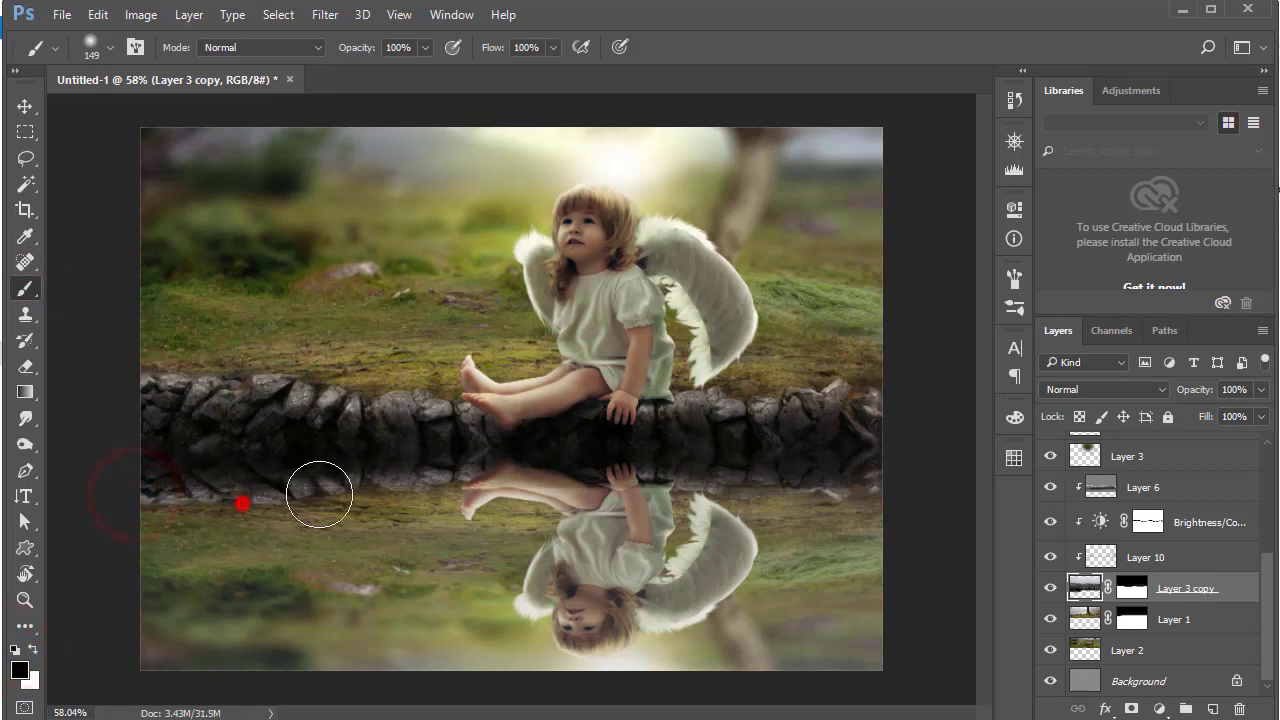
pyautogui.click(889, 490)
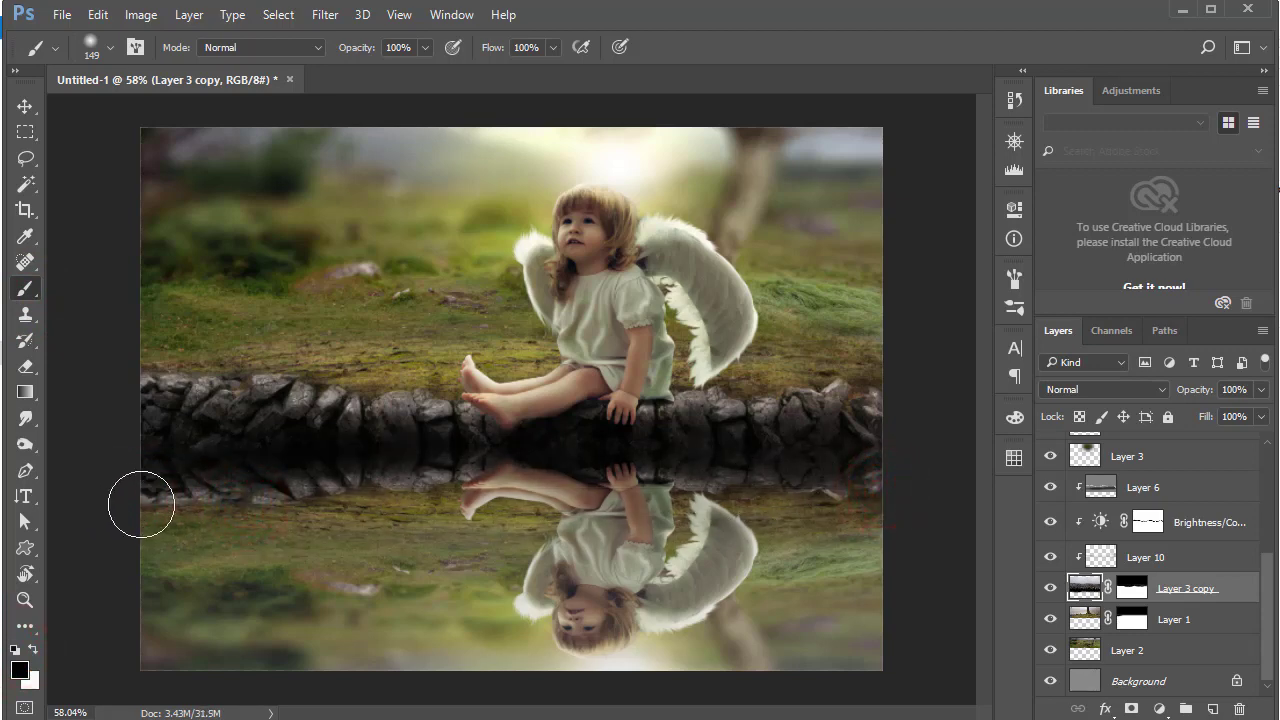
pyautogui.scroll(5, 1161, 538)
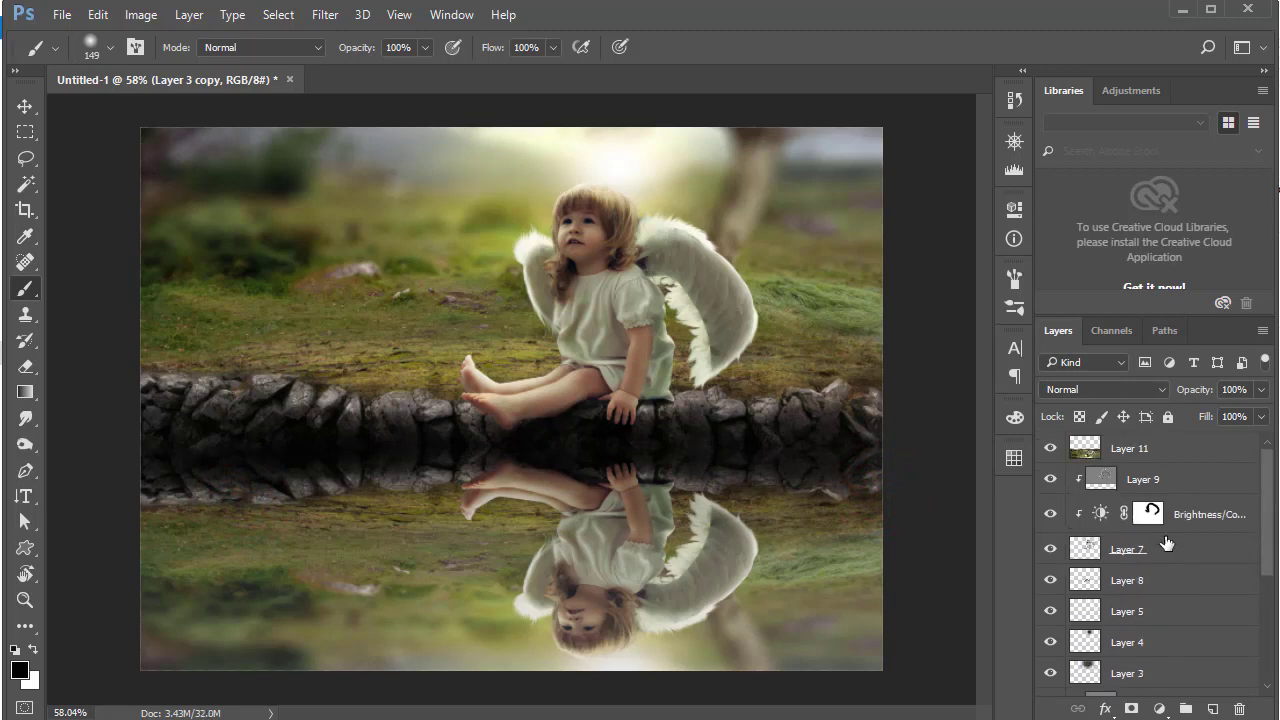
# Bring Layer 11's opacity down to 72% and switch to the Move tool
pyautogui.click(1150, 449)
pyautogui.moveTo(1262, 389); pyautogui.dragTo(1249, 415)
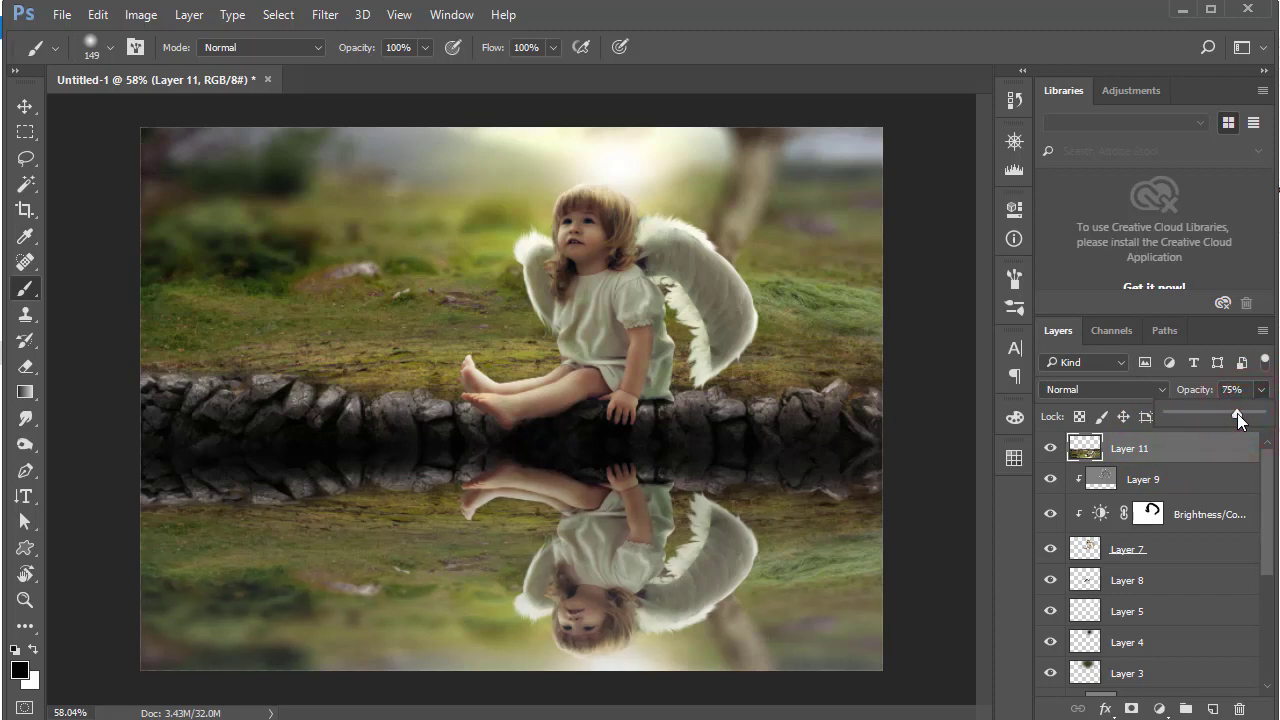
pyautogui.moveTo(1238, 420); pyautogui.dragTo(1235, 420)
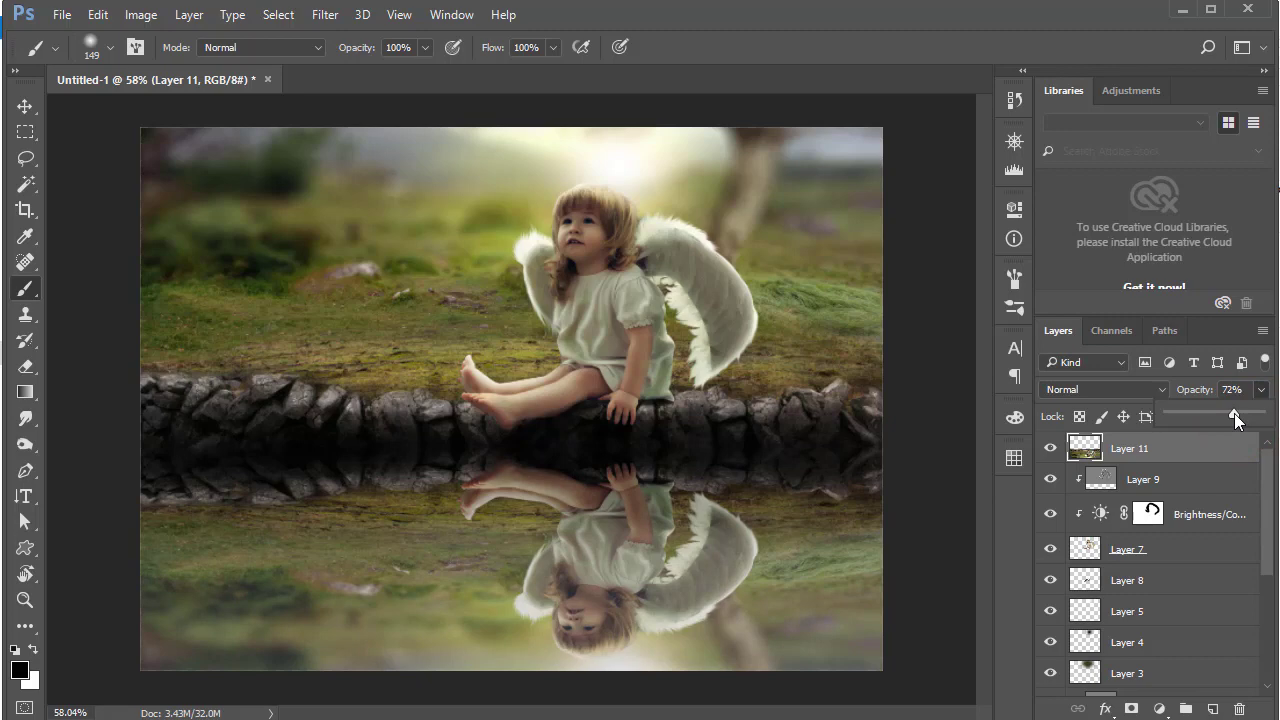
pyautogui.press('v')
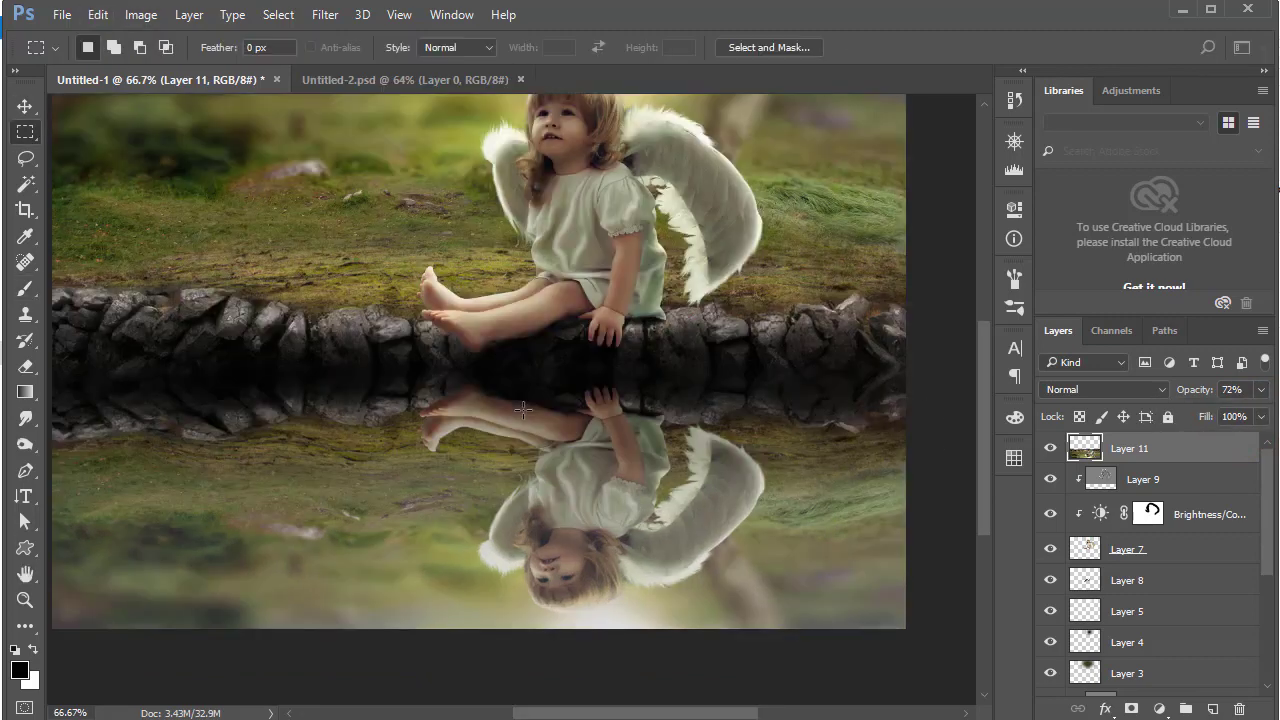
# Duplicate the reflection layer and apply Wind with Stagger method from the right
pyautogui.hotkey('ctrl', 'j')
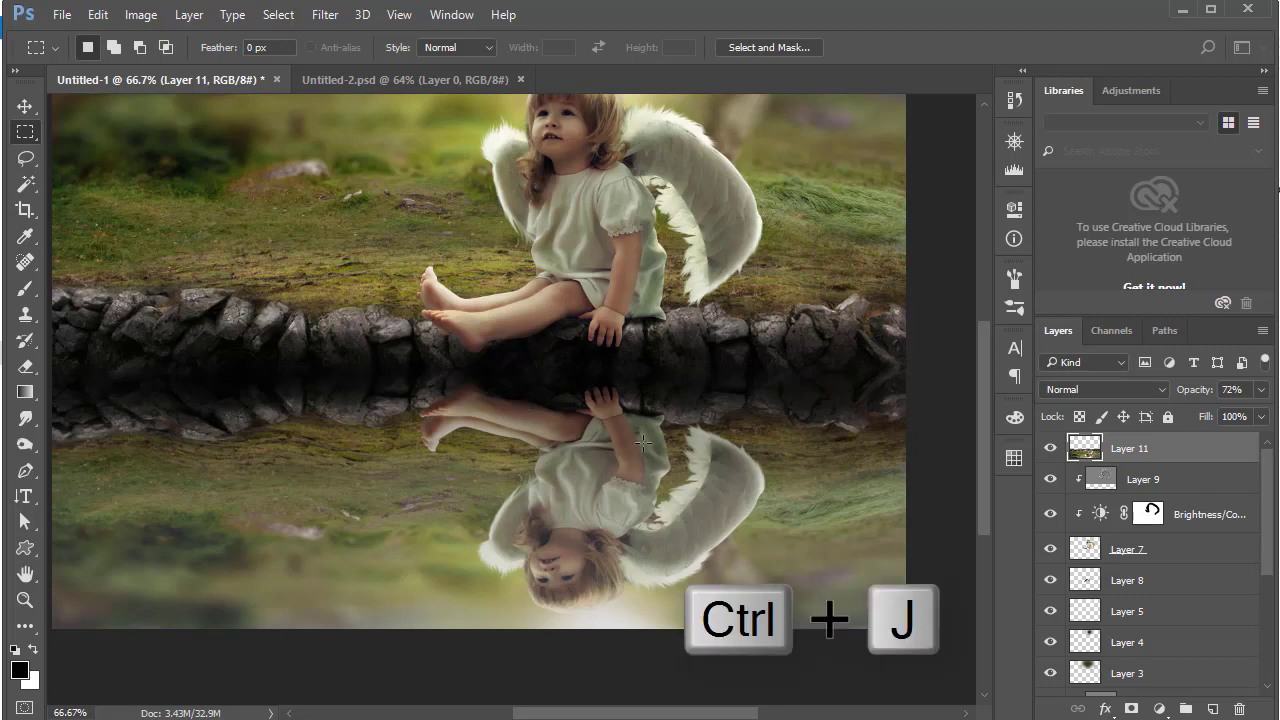
pyautogui.hotkey('ctrl', 'j')
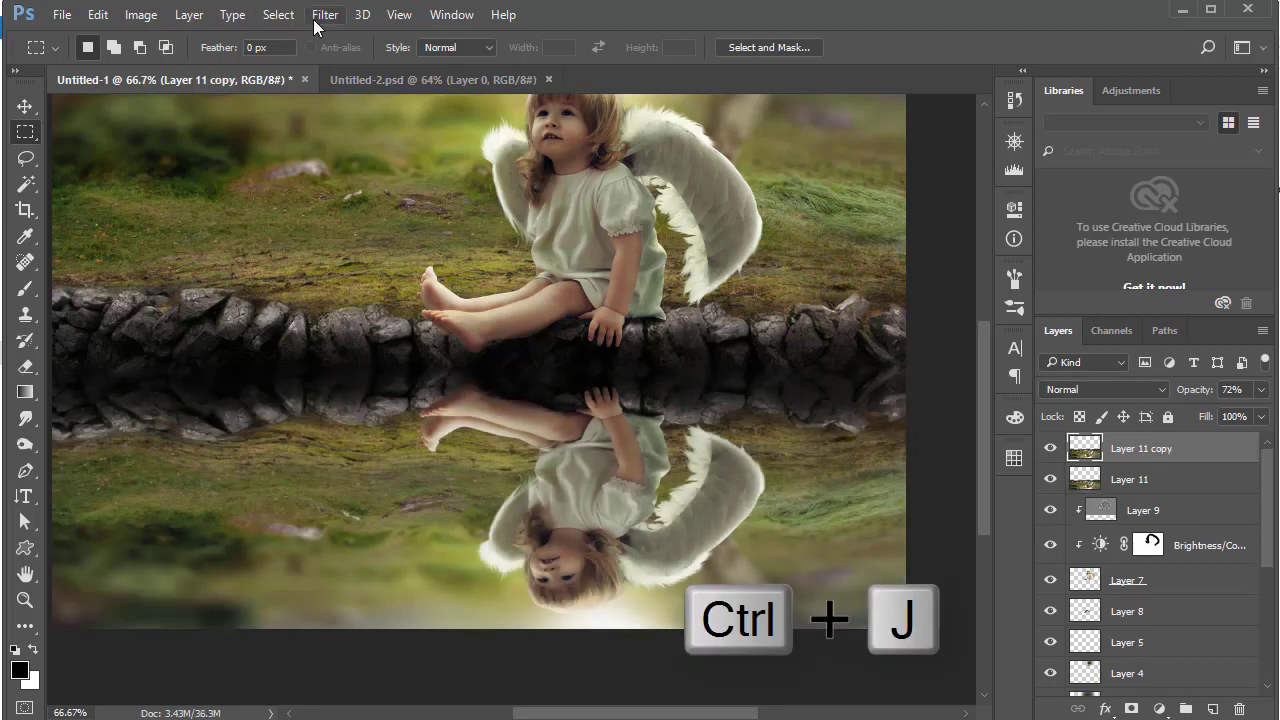
pyautogui.click(325, 14)
pyautogui.moveTo(340, 368)
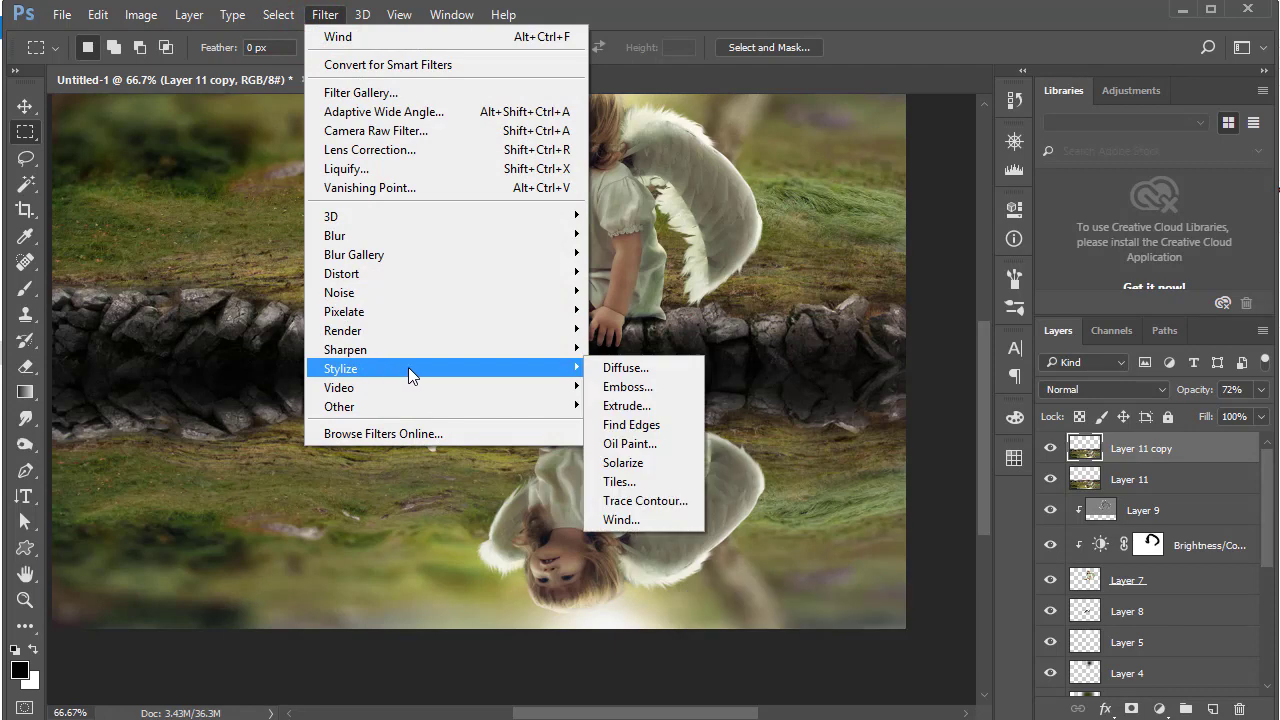
pyautogui.click(639, 516)
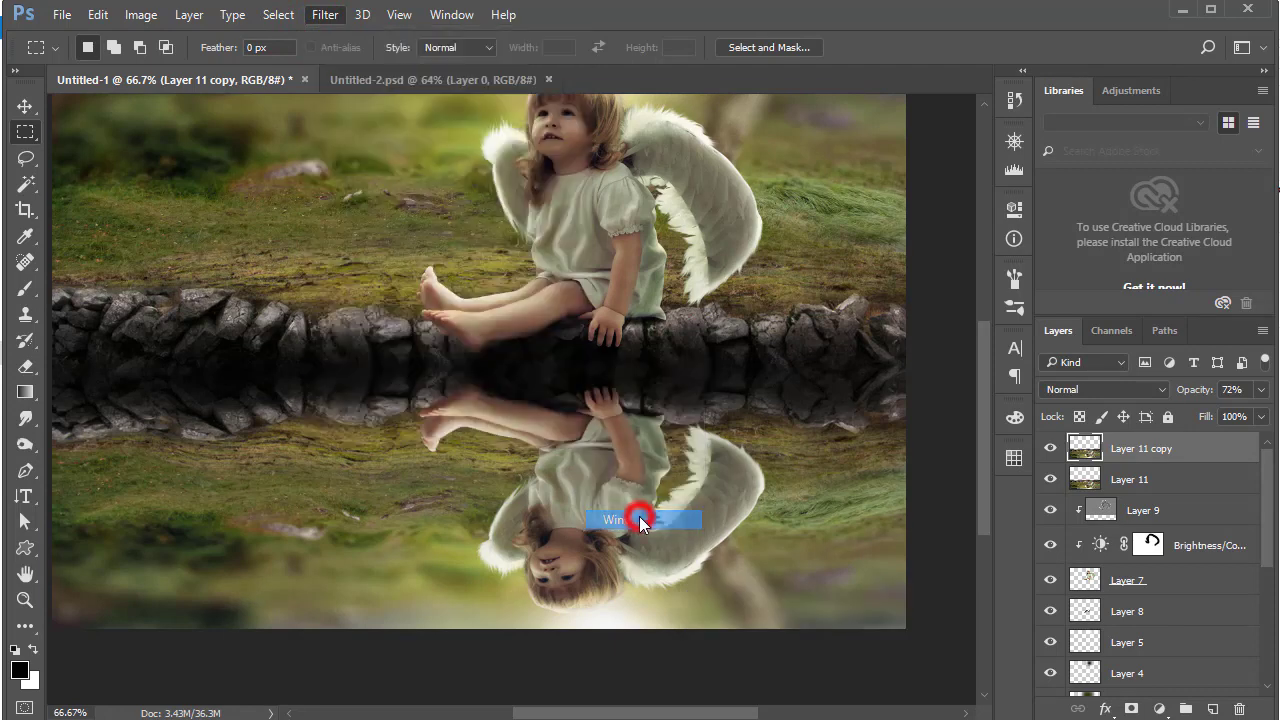
pyautogui.moveTo(575, 336); pyautogui.dragTo(569, 297)
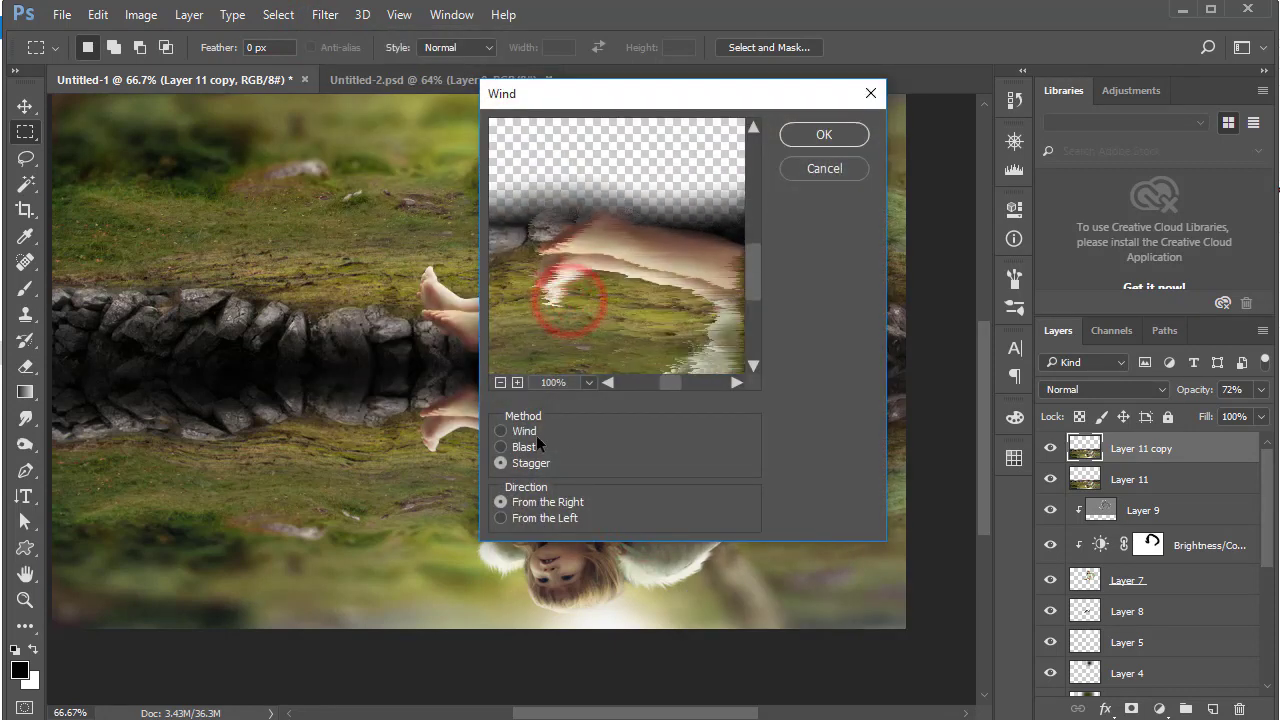
pyautogui.click(500, 430)
pyautogui.moveTo(560, 340); pyautogui.dragTo(571, 270)
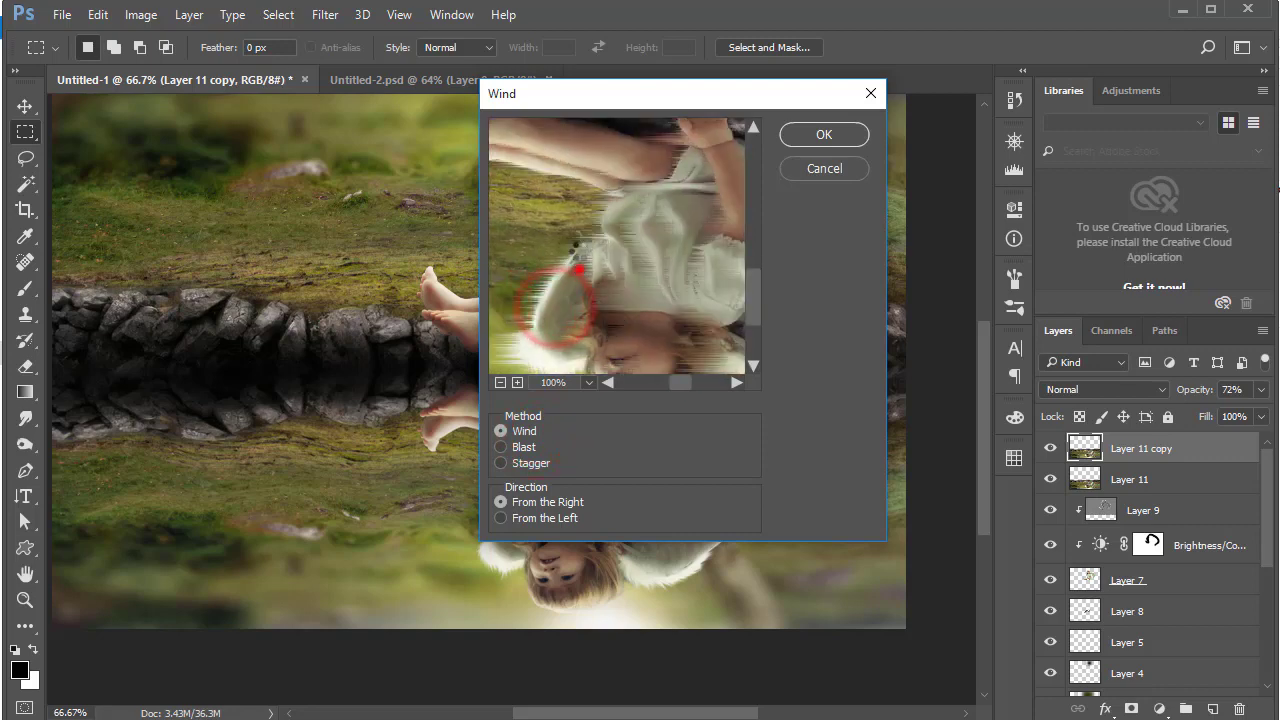
pyautogui.click(529, 466)
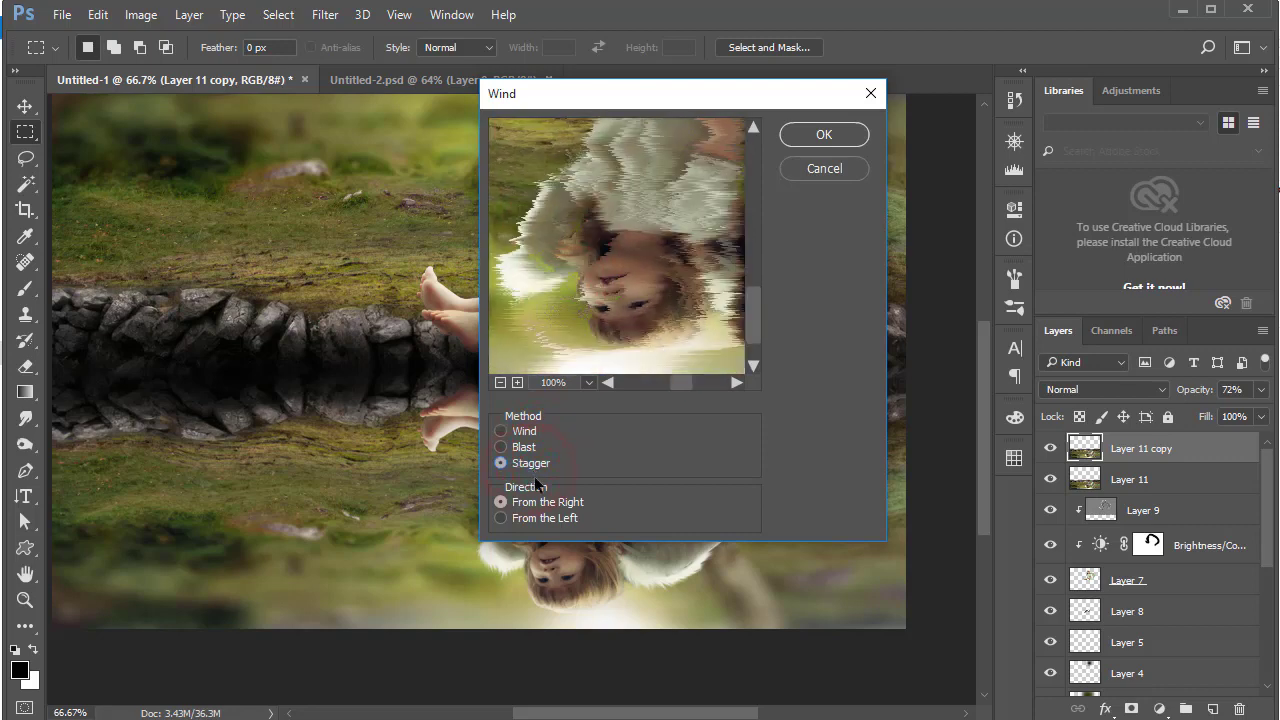
pyautogui.click(538, 516)
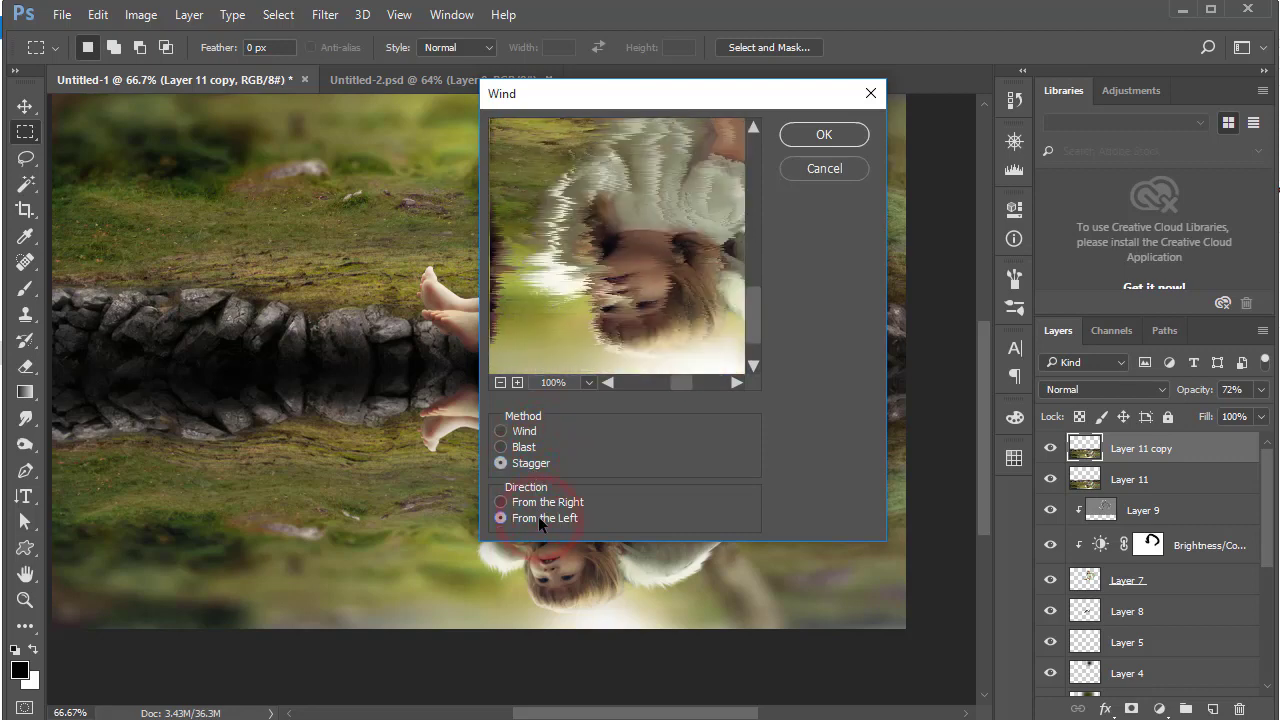
pyautogui.click(541, 504)
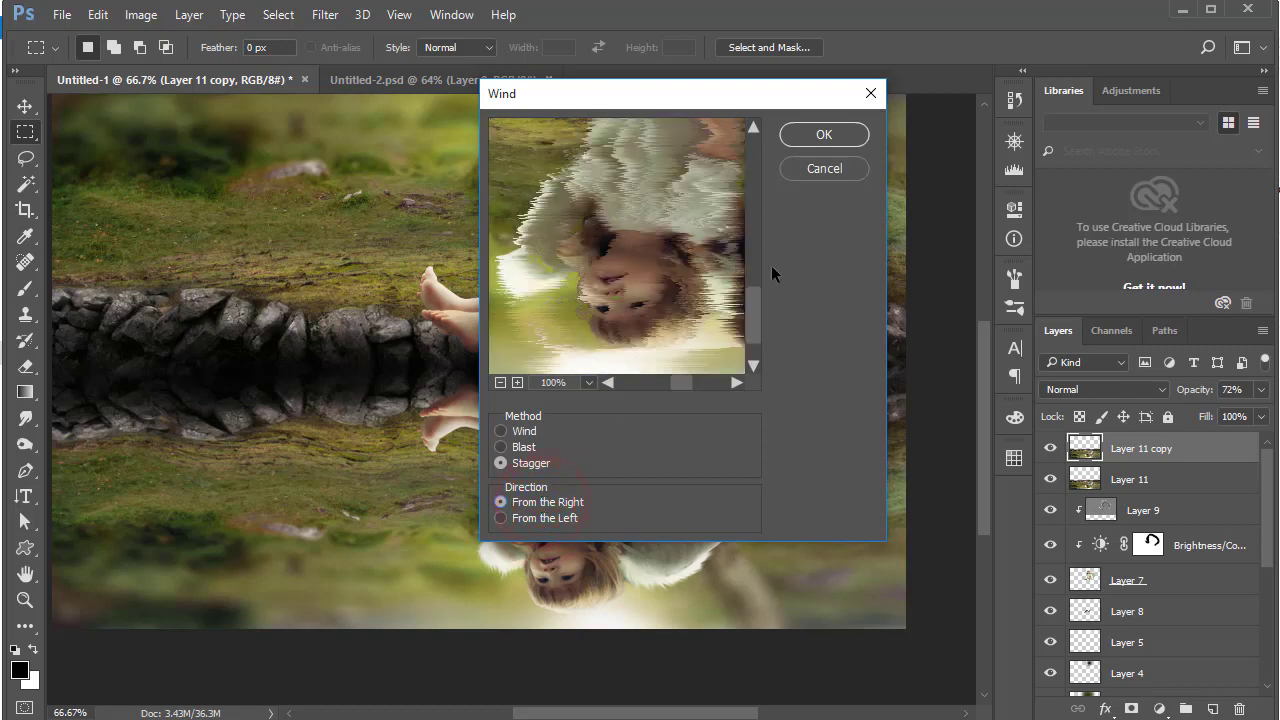
pyautogui.click(821, 136)
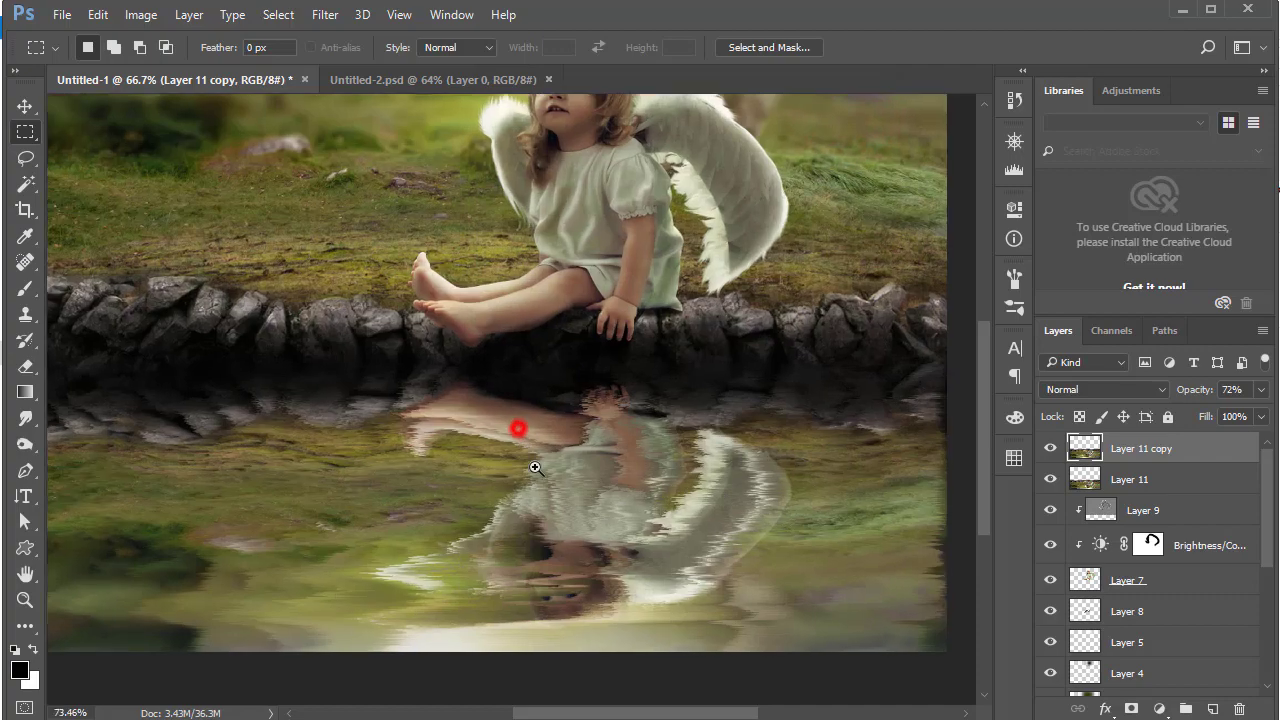
# Fade the rippled copy to 40% opacity and reselect the original Layer 11
pyautogui.moveTo(517, 429); pyautogui.dragTo(623, 549)
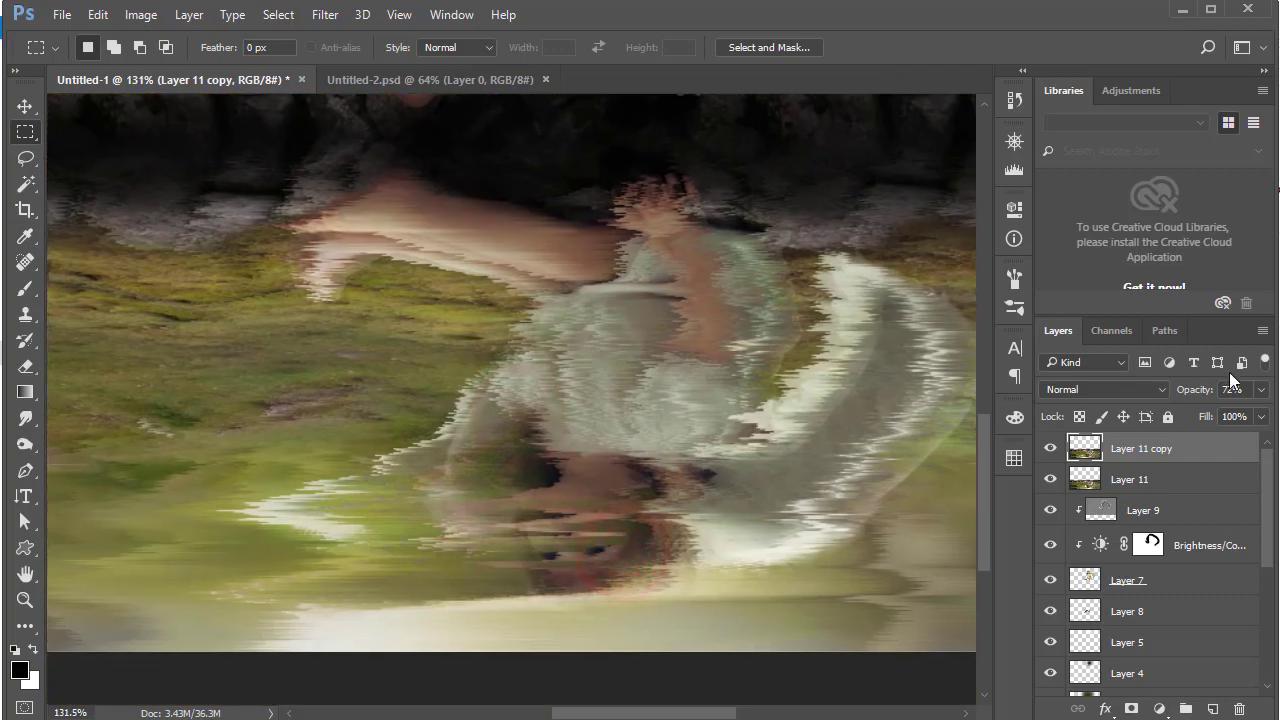
pyautogui.click(1261, 390)
pyautogui.click(1150, 452)
pyautogui.click(1261, 390)
pyautogui.moveTo(1228, 412); pyautogui.dragTo(1204, 414)
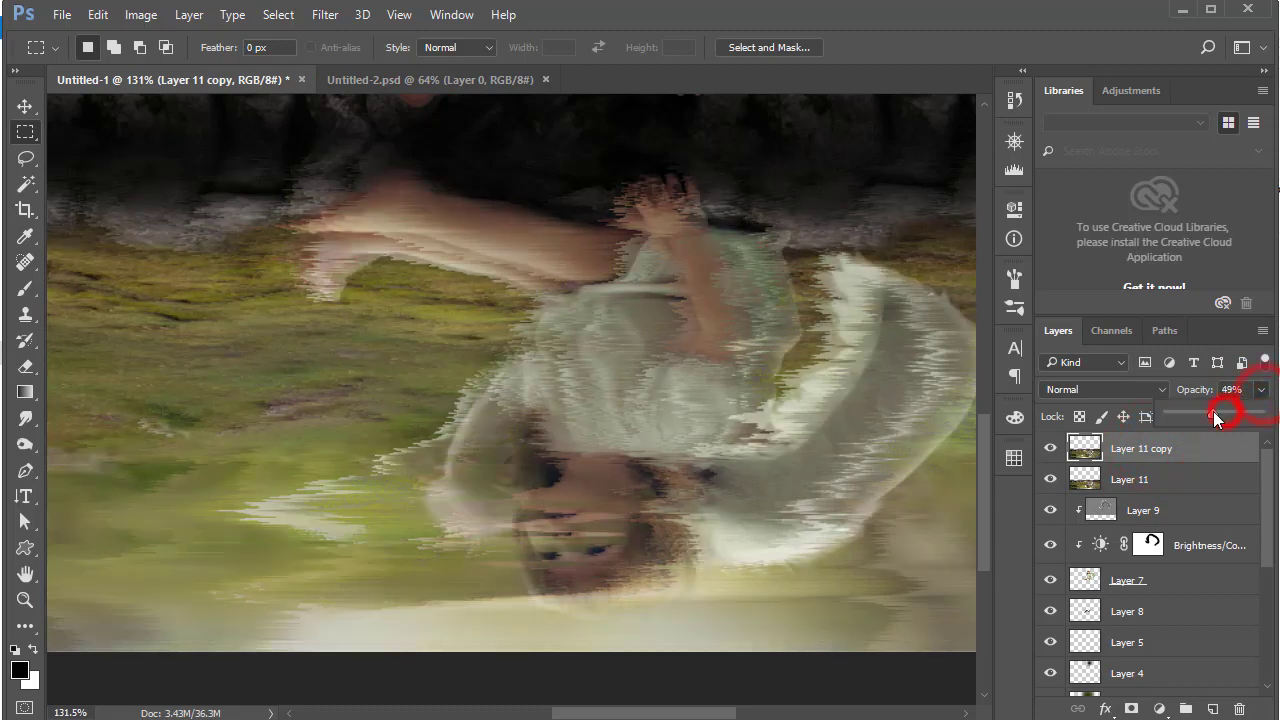
pyautogui.hotkey('ctrl', '-')
pyautogui.hotkey('ctrl', '-')
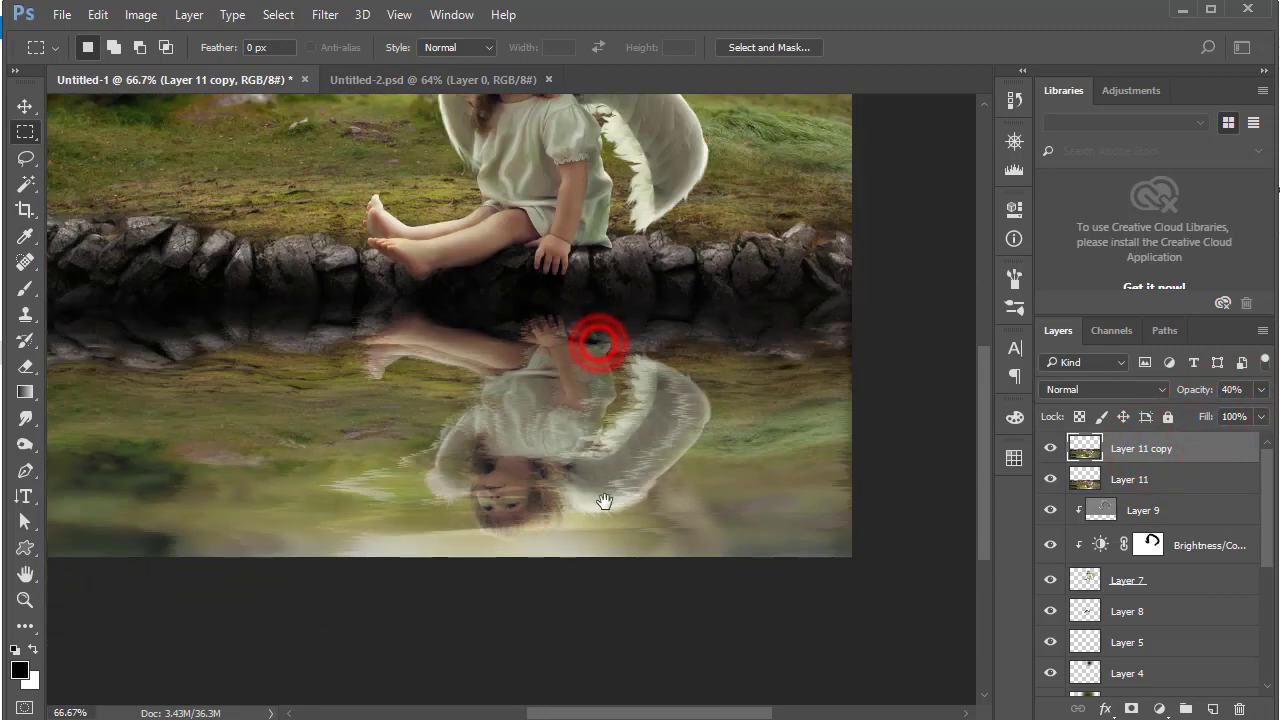
pyautogui.moveTo(594, 337); pyautogui.dragTo(621, 380)
pyautogui.click(630, 459)
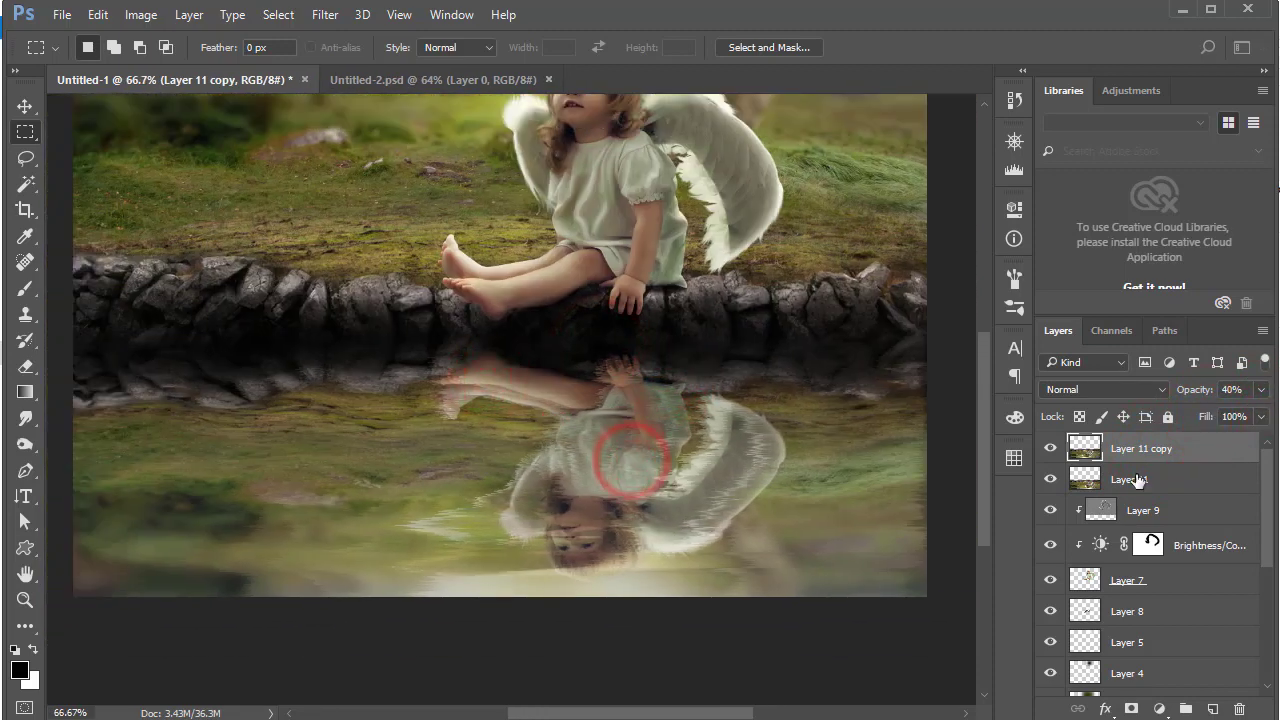
pyautogui.click(1140, 478)
pyautogui.click(328, 15)
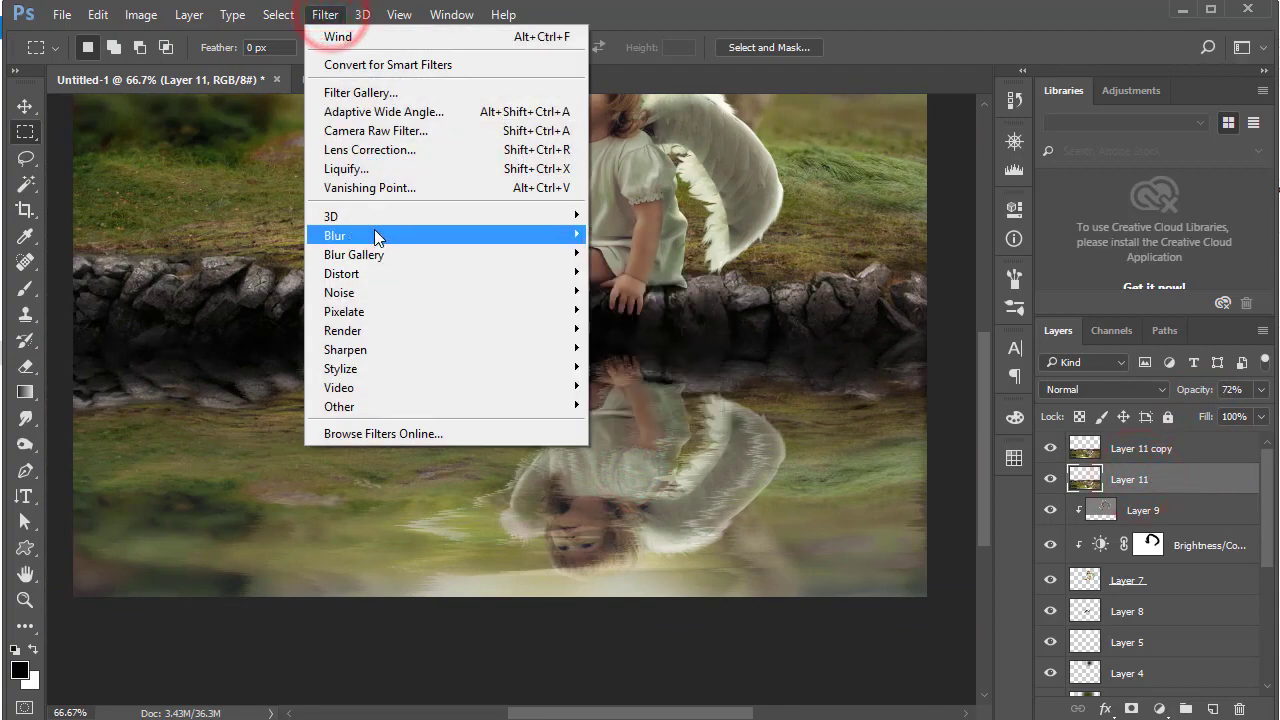
# Apply Motion Blur with Angle 0 and Distance 8 to the original Layer 11
pyautogui.click(373, 224)
pyautogui.click(643, 341)
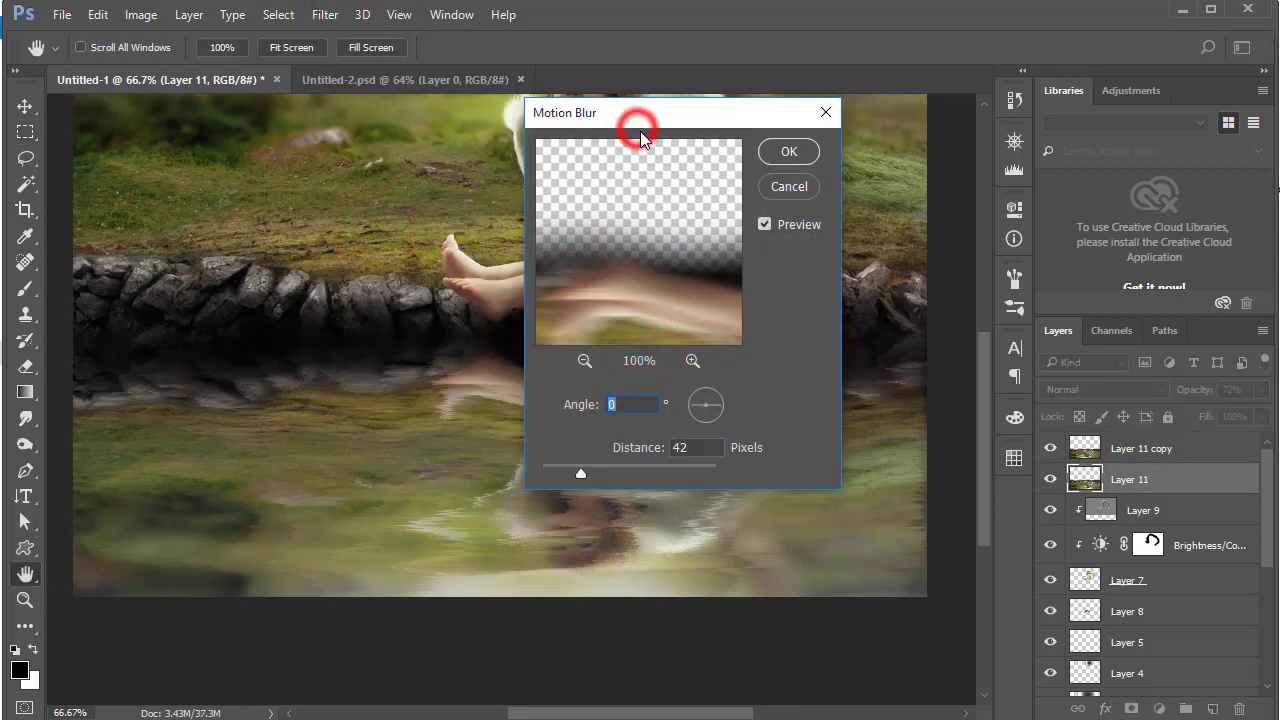
pyautogui.moveTo(636, 113); pyautogui.dragTo(853, 113)
pyautogui.moveTo(797, 472); pyautogui.dragTo(761, 473)
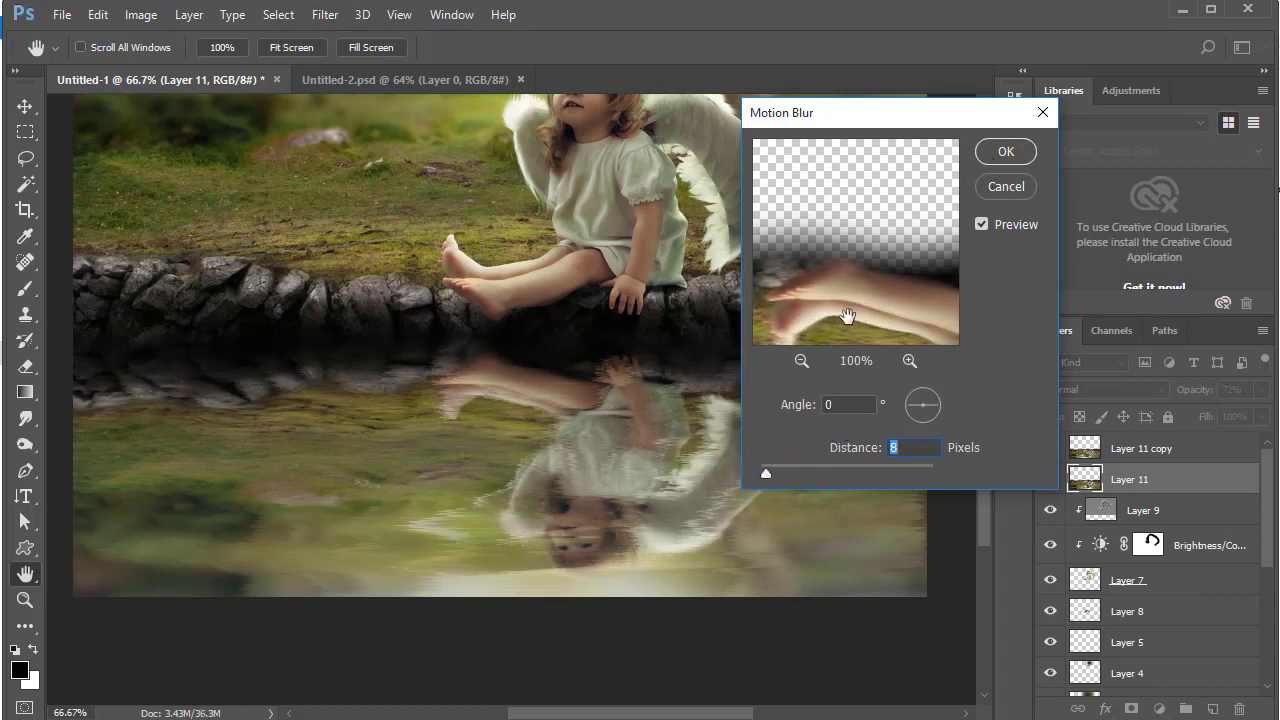
pyautogui.click(1002, 150)
pyautogui.moveTo(560, 380); pyautogui.dragTo(640, 477)
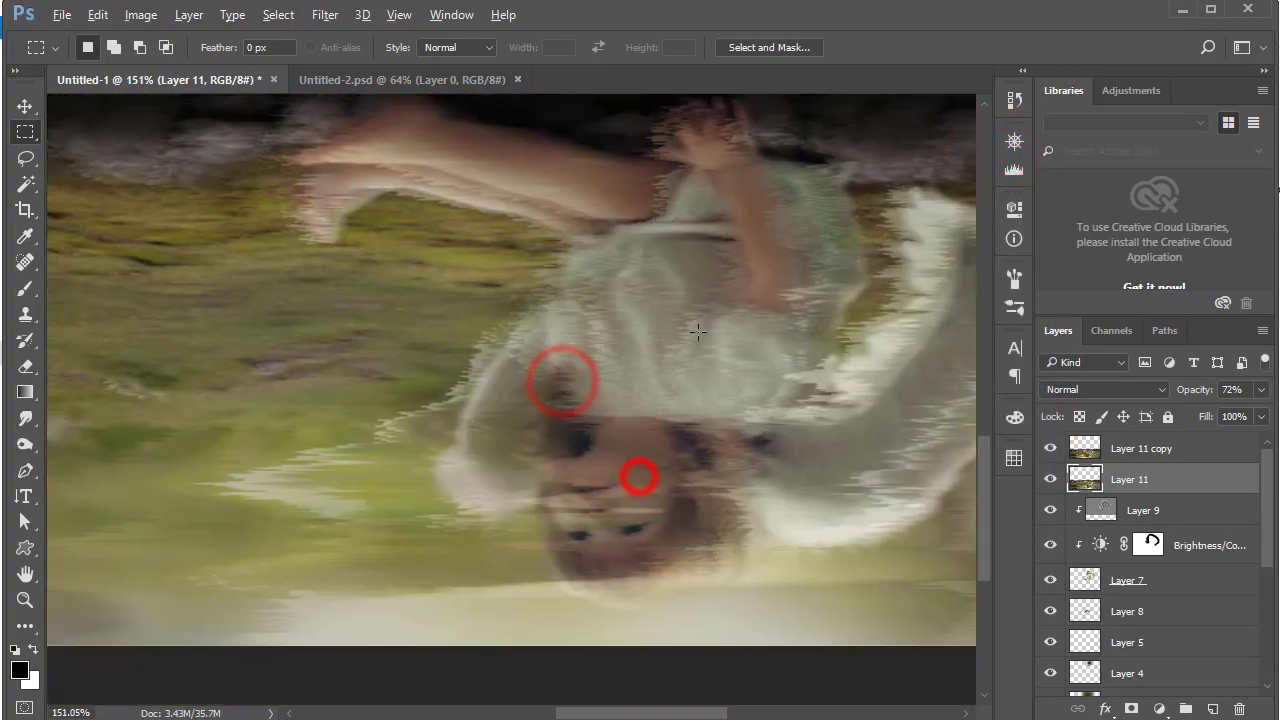
pyautogui.keyDown('alt'); pyautogui.click(606, 400); pyautogui.keyUp('alt')
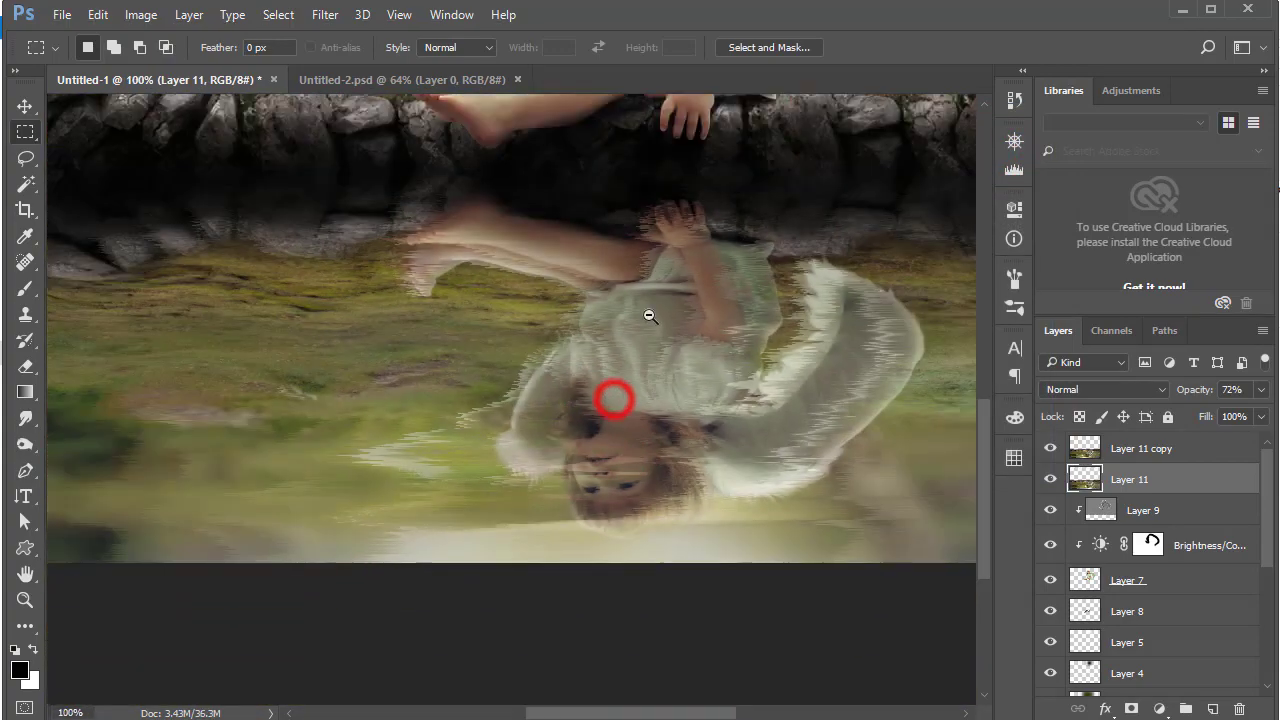
pyautogui.keyDown('alt'); pyautogui.click(649, 311); pyautogui.keyUp('alt')
# Set the rippled copy to Overlay mode and the original reflection to 40% opacity
pyautogui.keyDown('shift'); pyautogui.click(1177, 453); pyautogui.keyUp('shift')
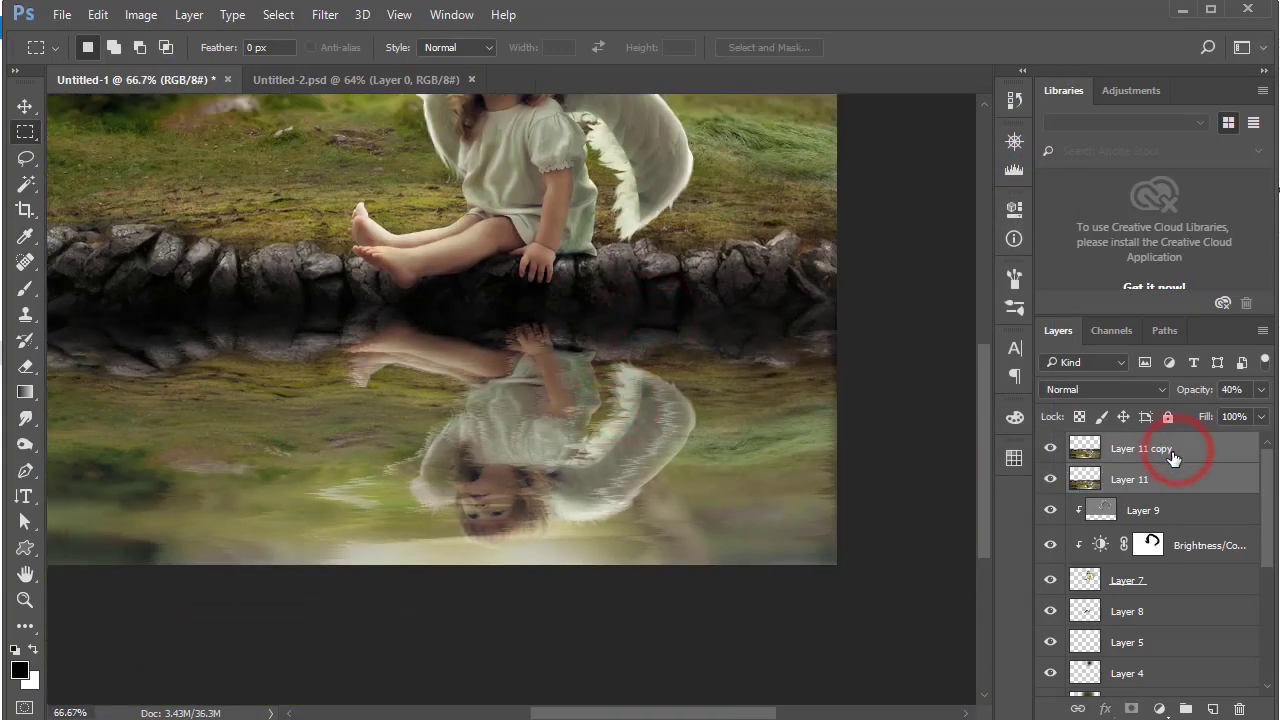
pyautogui.moveTo(601, 376); pyautogui.dragTo(716, 418)
pyautogui.click(1120, 448)
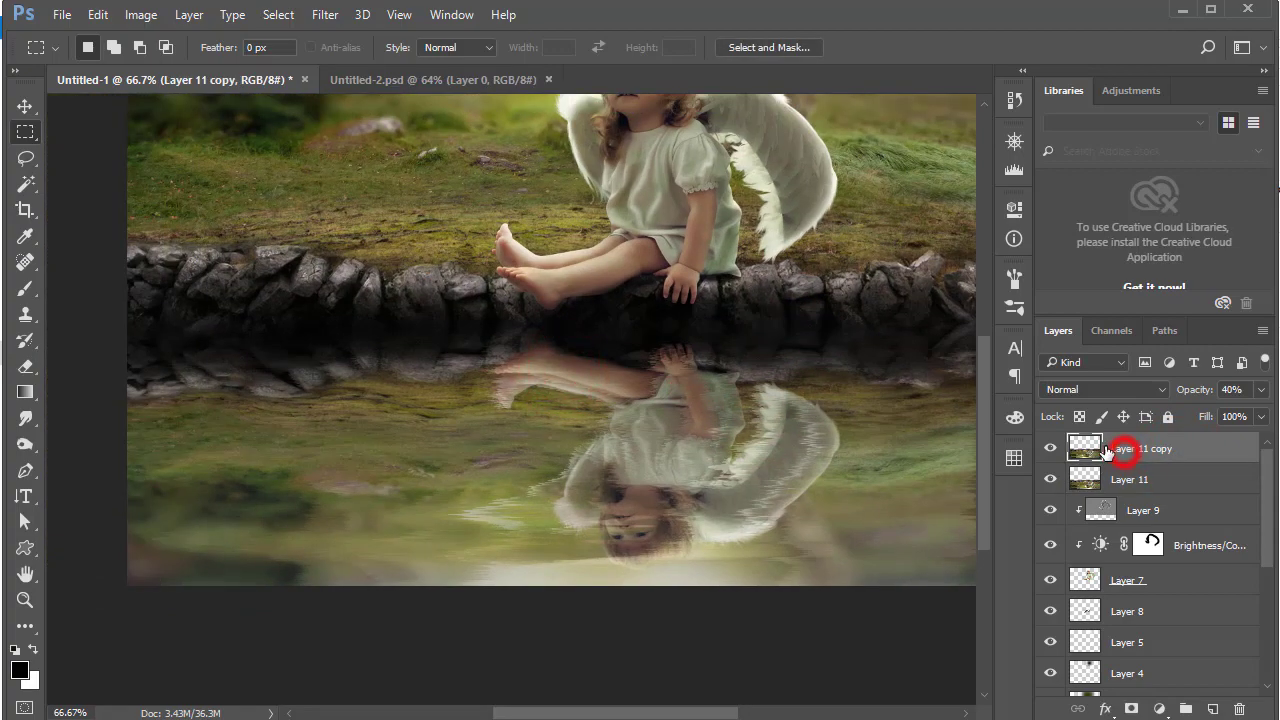
pyautogui.click(1100, 389)
pyautogui.click(1075, 180)
pyautogui.hotkey('ctrl', '-')
pyautogui.click(1167, 479)
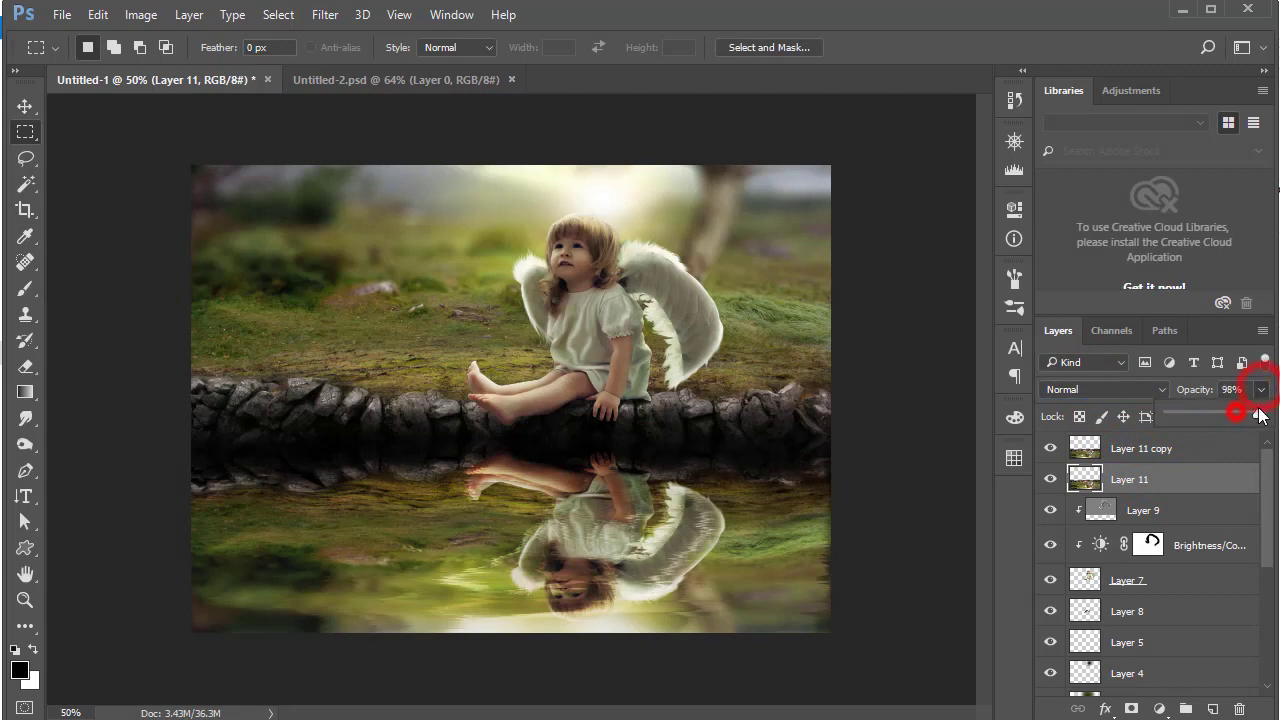
pyautogui.moveTo(1259, 416); pyautogui.dragTo(1205, 413)
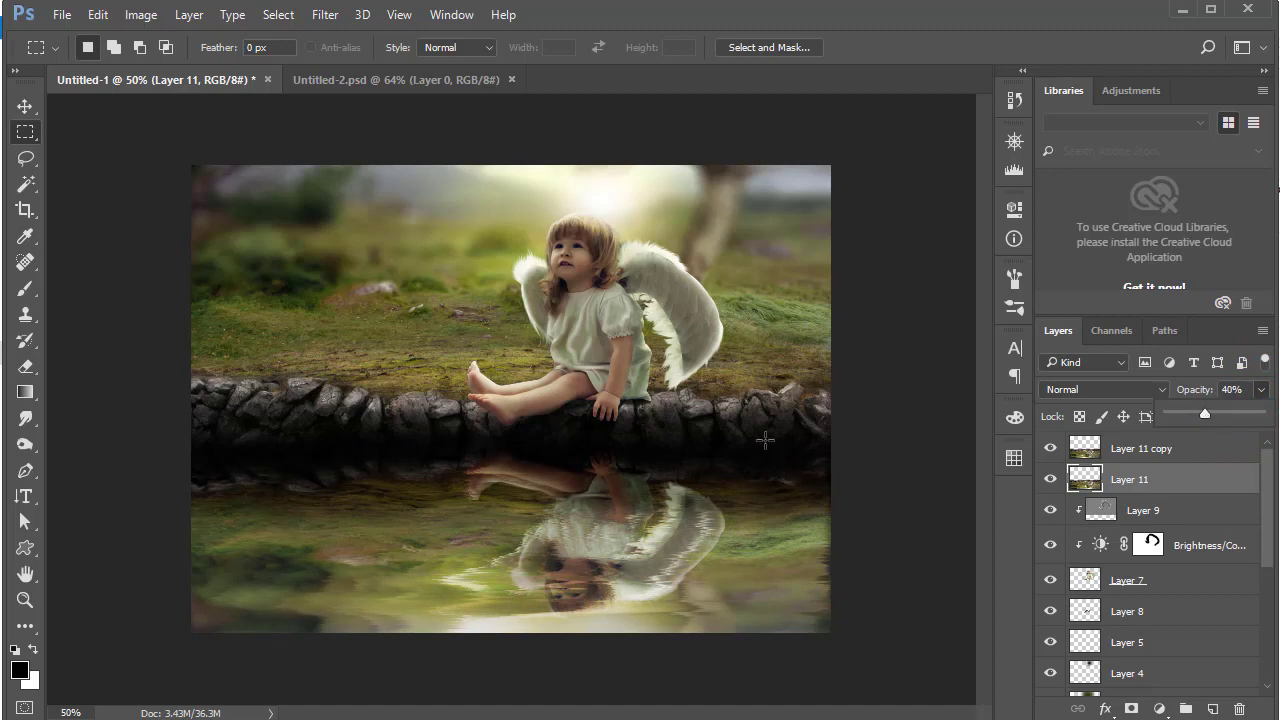
pyautogui.click(602, 381)
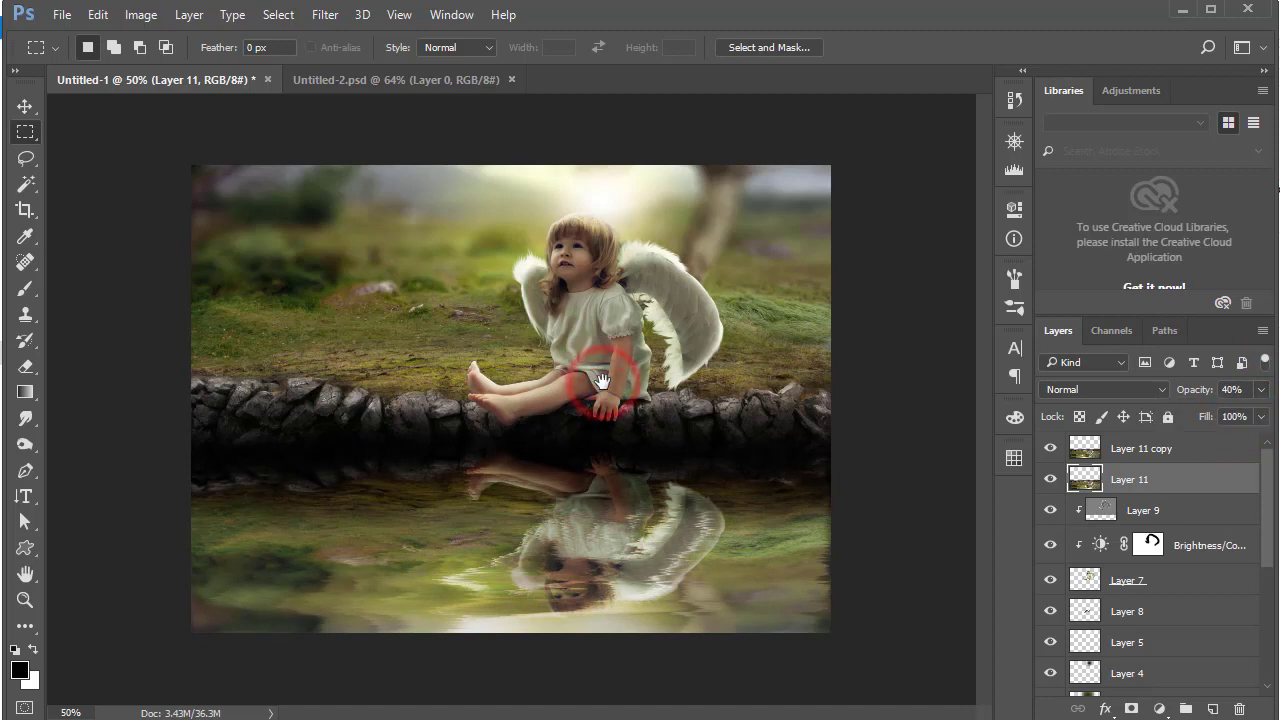
# In the swan document, re-enable the swan mask, duplicate the layer and strip the copy's mask
pyautogui.click(505, 88)
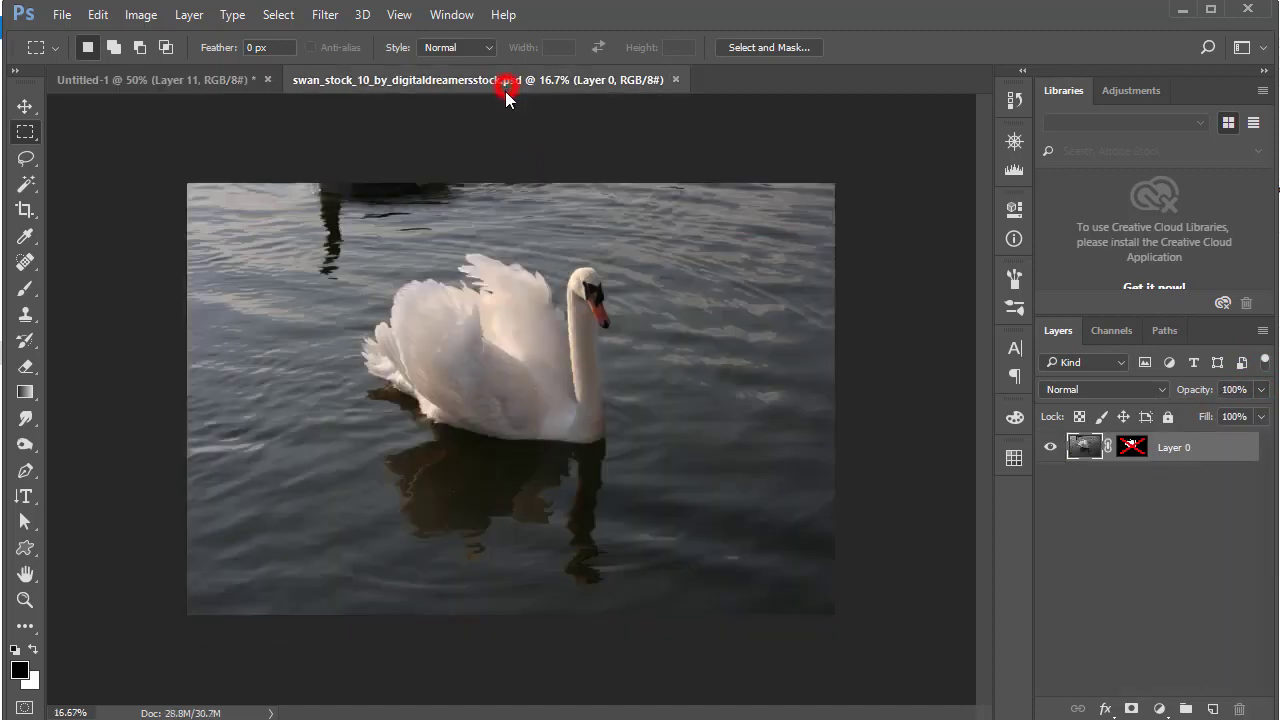
pyautogui.rightClick(1130, 455)
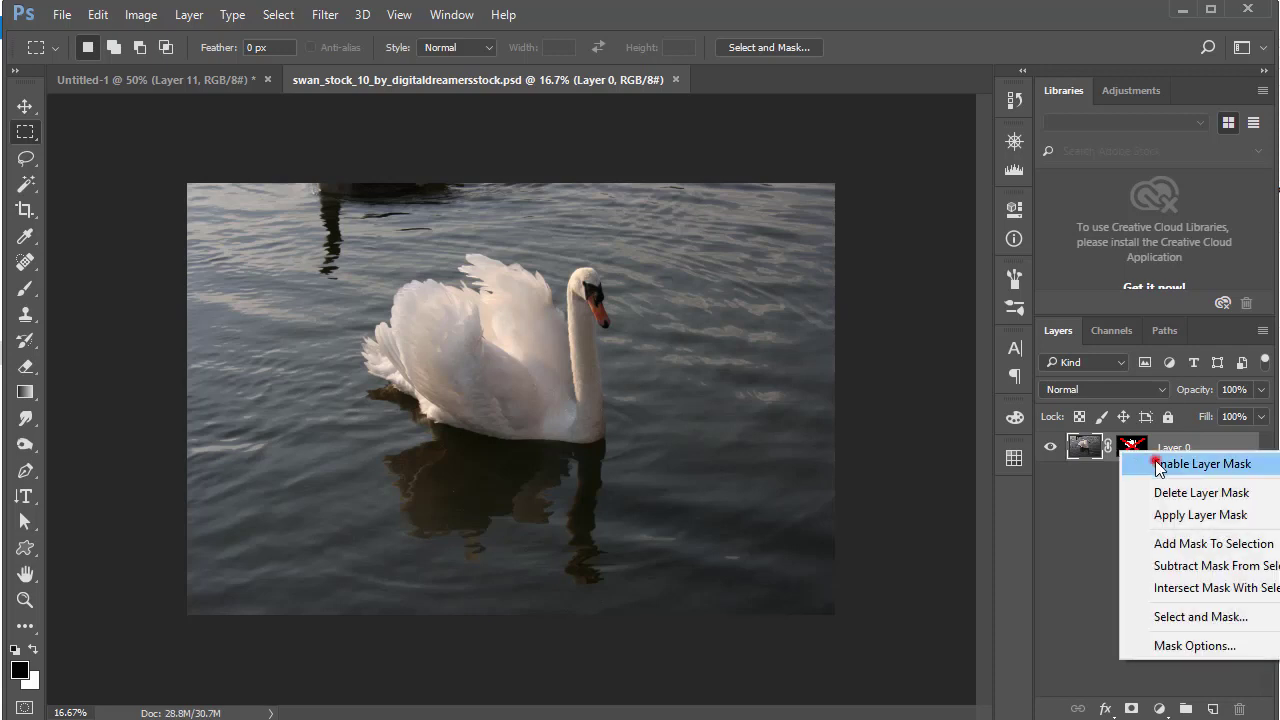
pyautogui.click(1156, 464)
pyautogui.moveTo(1080, 457); pyautogui.dragTo(1210, 707)
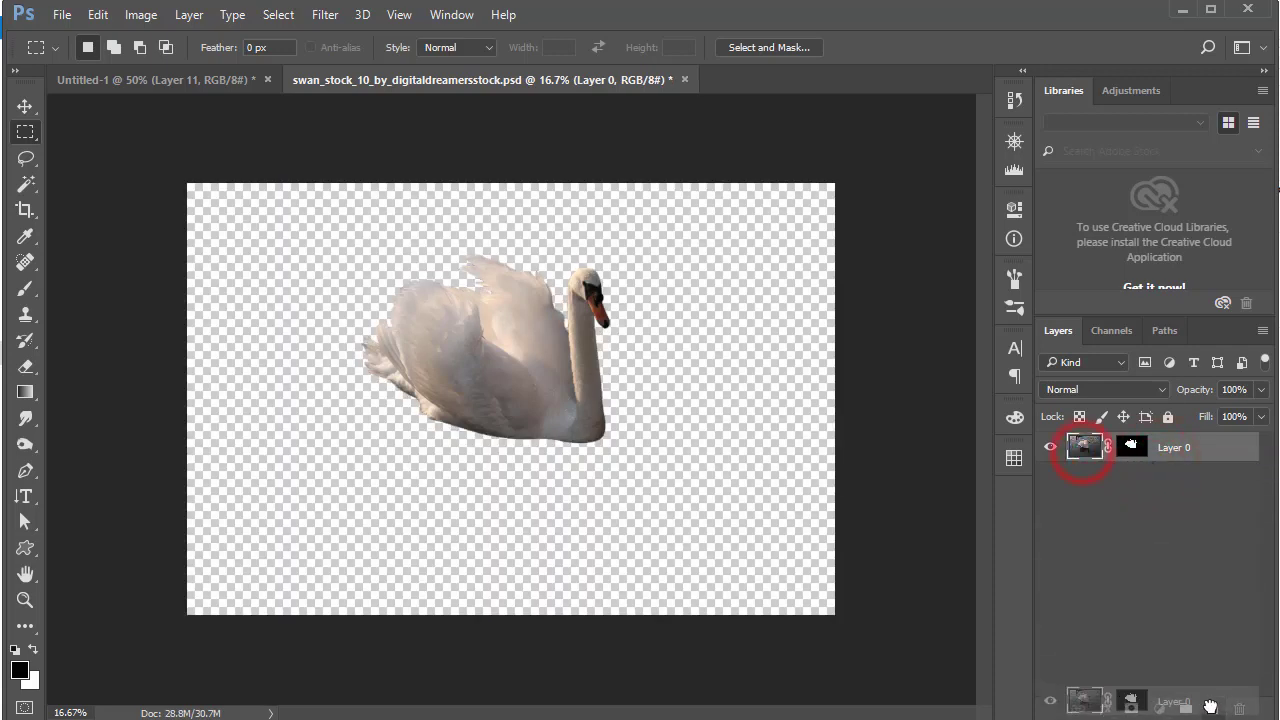
pyautogui.rightClick(1133, 447)
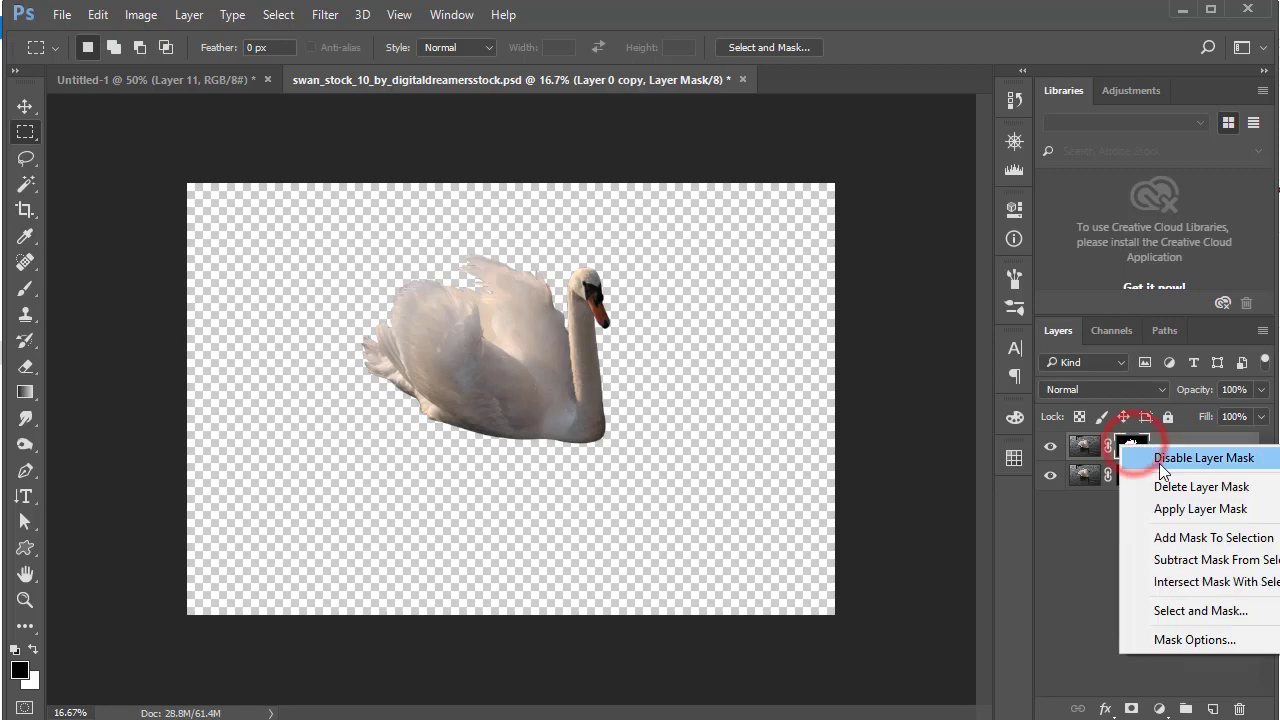
pyautogui.click(1185, 461)
pyautogui.rightClick(1133, 447)
pyautogui.click(1179, 491)
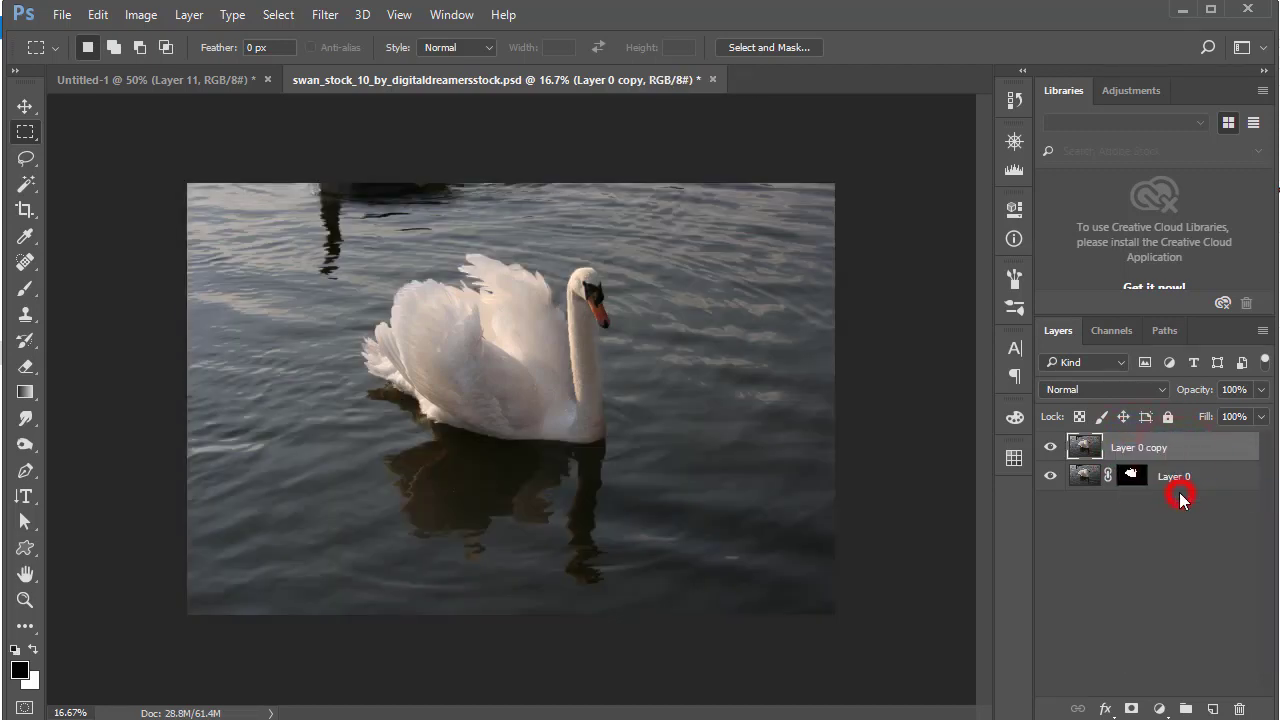
pyautogui.click(1177, 490)
pyautogui.hotkey('ctrl', ']')
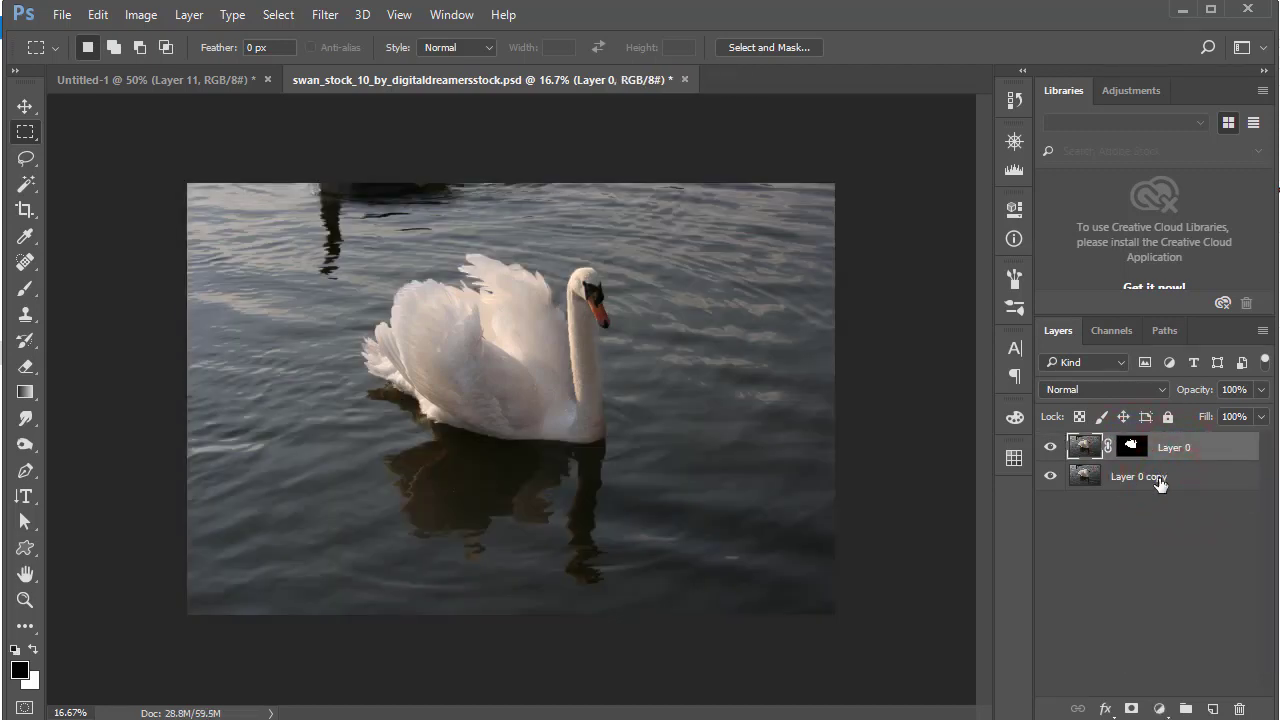
pyautogui.keyDown('shift'); pyautogui.click(1160, 483); pyautogui.keyUp('shift')
# Bring both swan layers into the angel composition, scaled to about 11% on the water
pyautogui.moveTo(1157, 485); pyautogui.dragTo(400, 372)
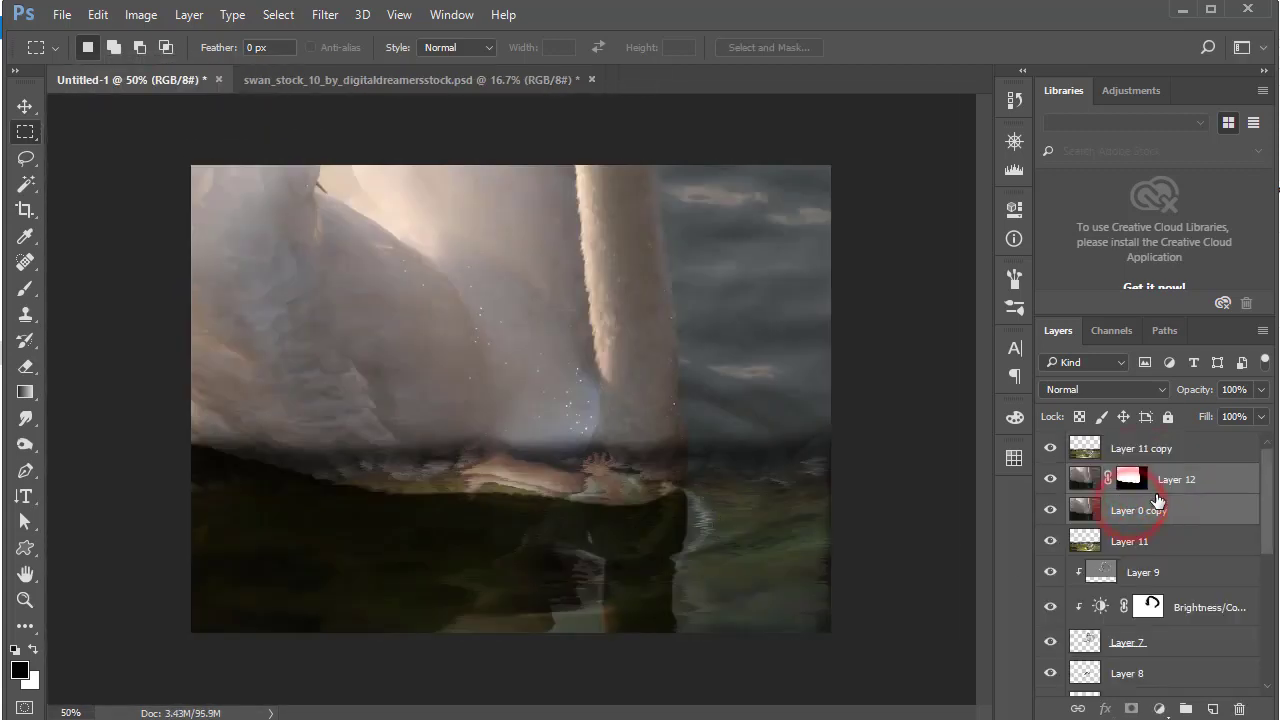
pyautogui.click(1168, 479)
pyautogui.keyDown('alt'); pyautogui.click(610, 424); pyautogui.keyUp('alt')
pyautogui.hotkey('ctrl', 't')
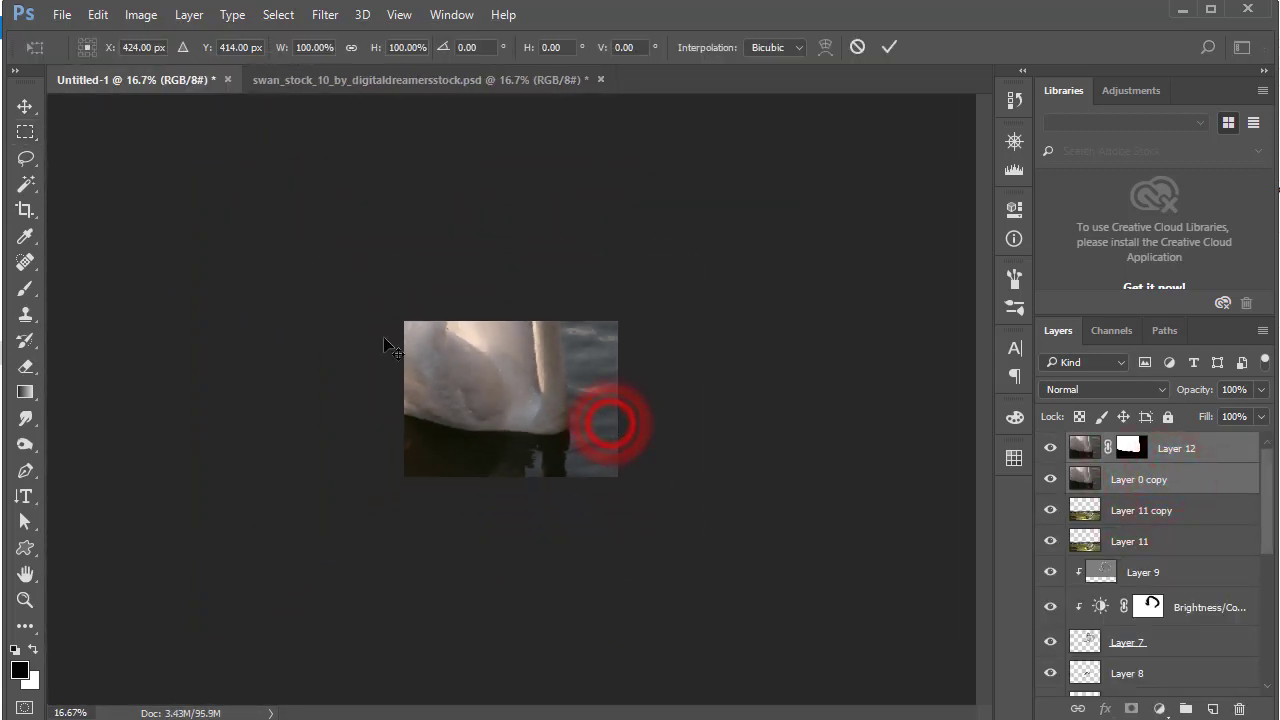
pyautogui.moveTo(148, 172)
pyautogui.mouseDown()
pyautogui.moveTo(432, 370)
pyautogui.moveTo(491, 500)
pyautogui.mouseUp()
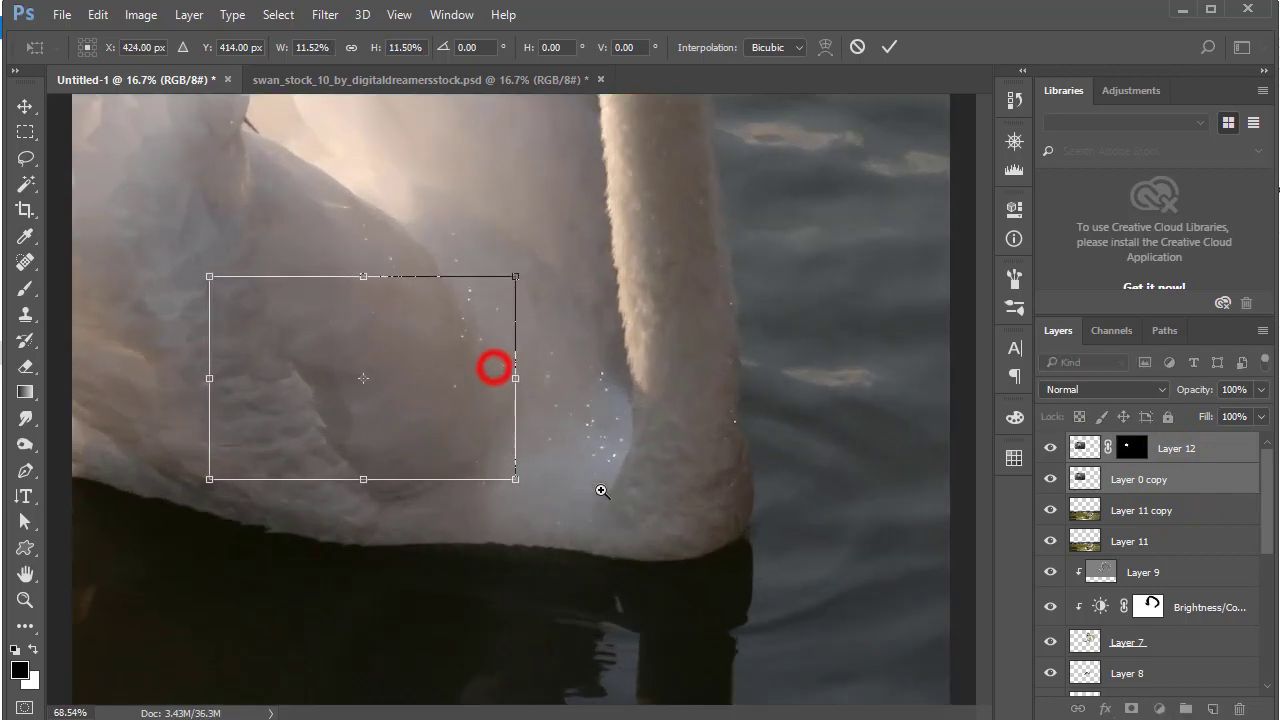
pyautogui.moveTo(546, 372)
pyautogui.mouseDown()
pyautogui.moveTo(533, 578)
pyautogui.moveTo(543, 608)
pyautogui.mouseUp()
pyautogui.moveTo(620, 451); pyautogui.dragTo(597, 466)
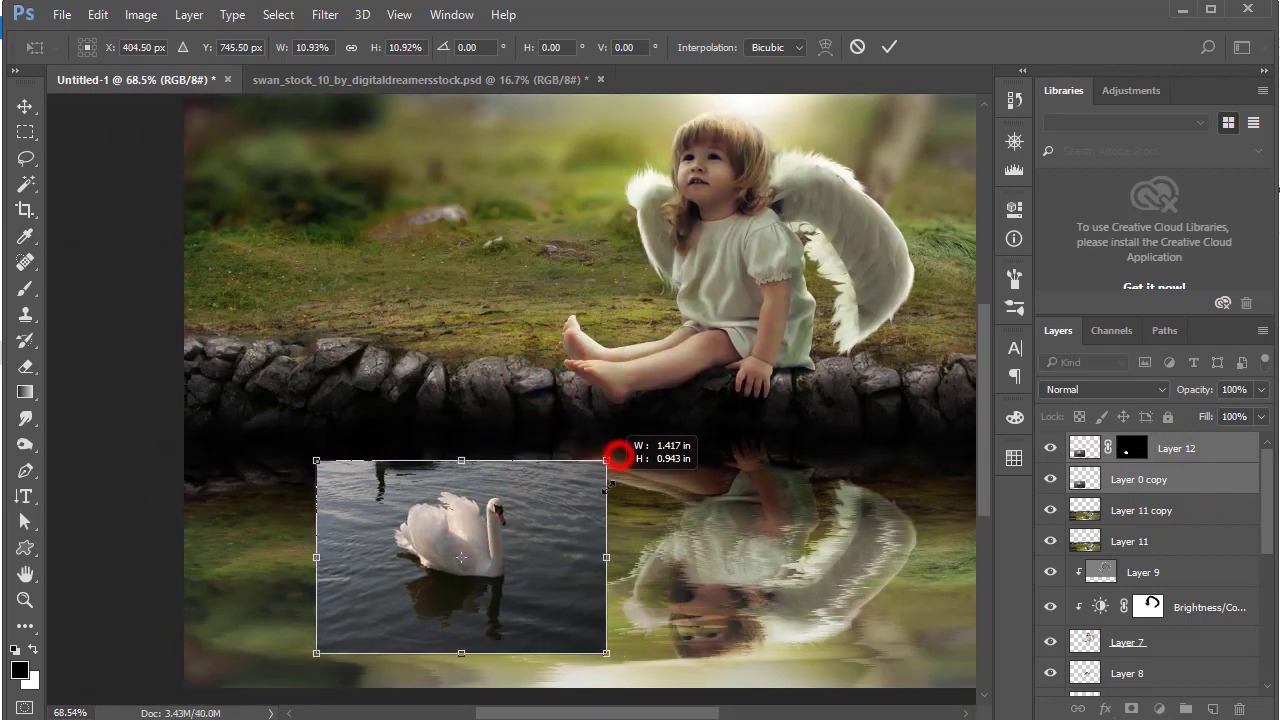
pyautogui.click(889, 47)
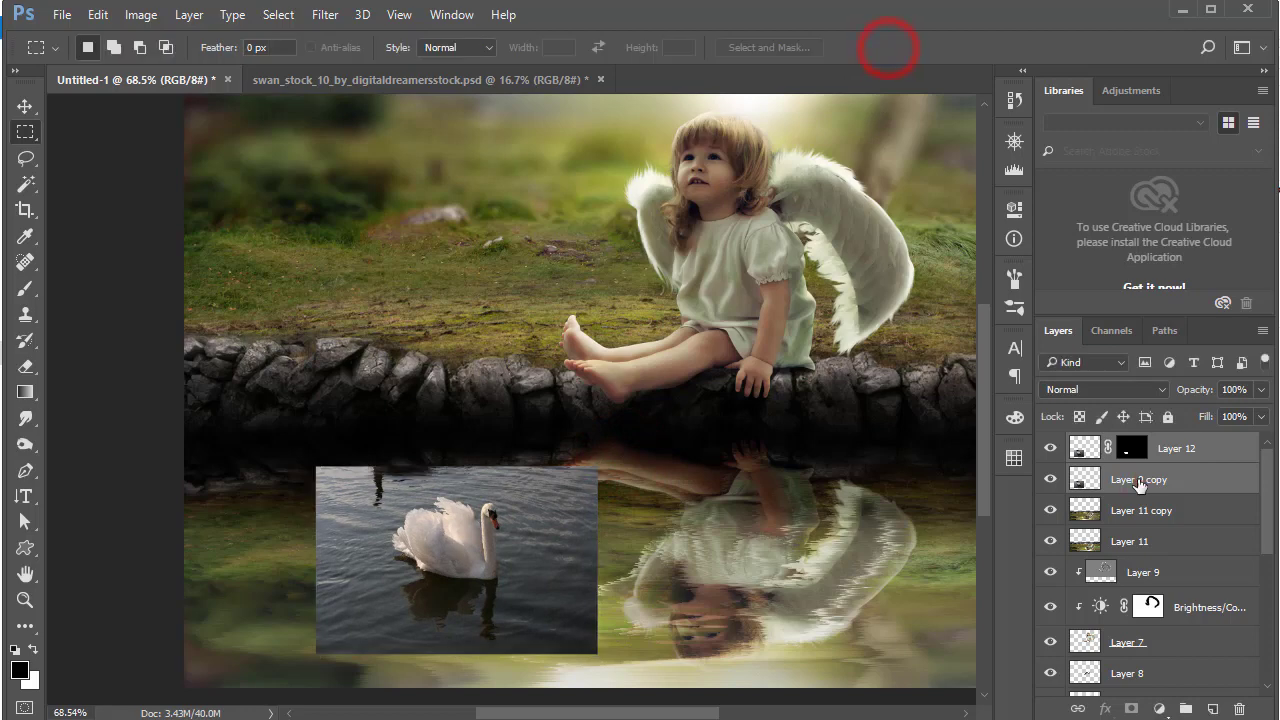
pyautogui.click(1138, 480)
pyautogui.click(1159, 708)
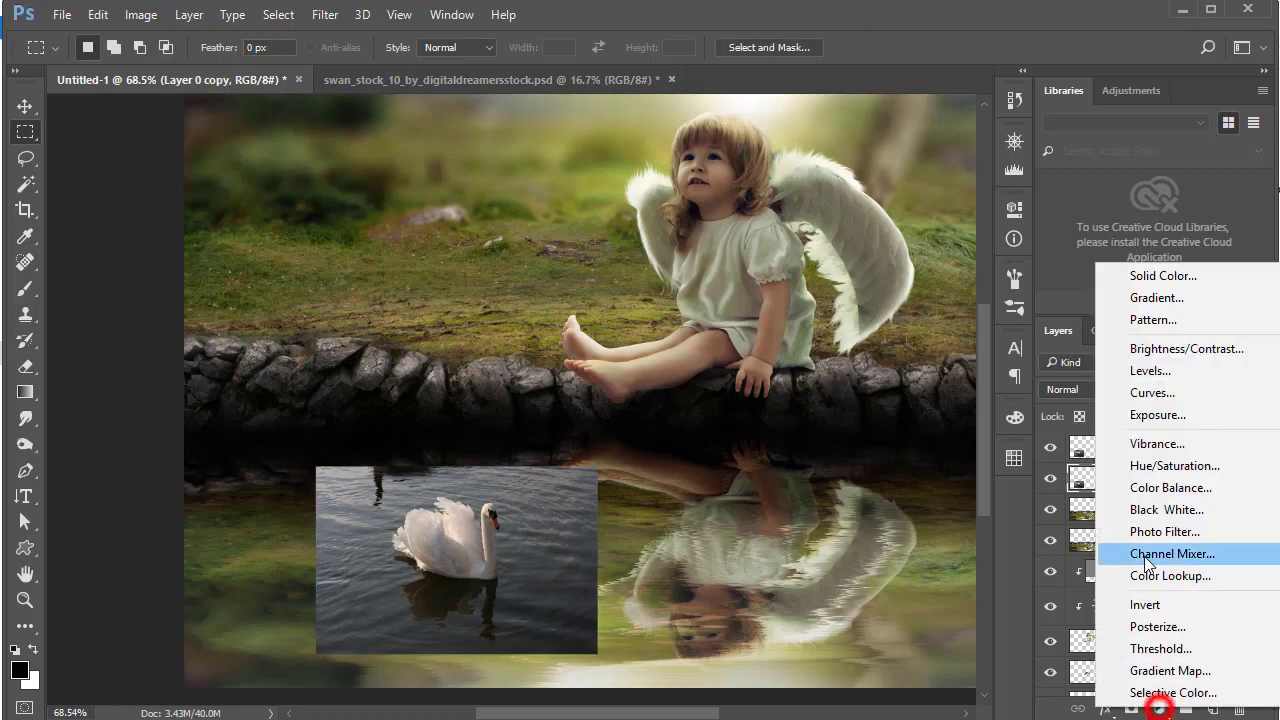
# Add a Color Balance layer clipped to Layer 0 copy, shifted toward yellow
pyautogui.click(1171, 487)
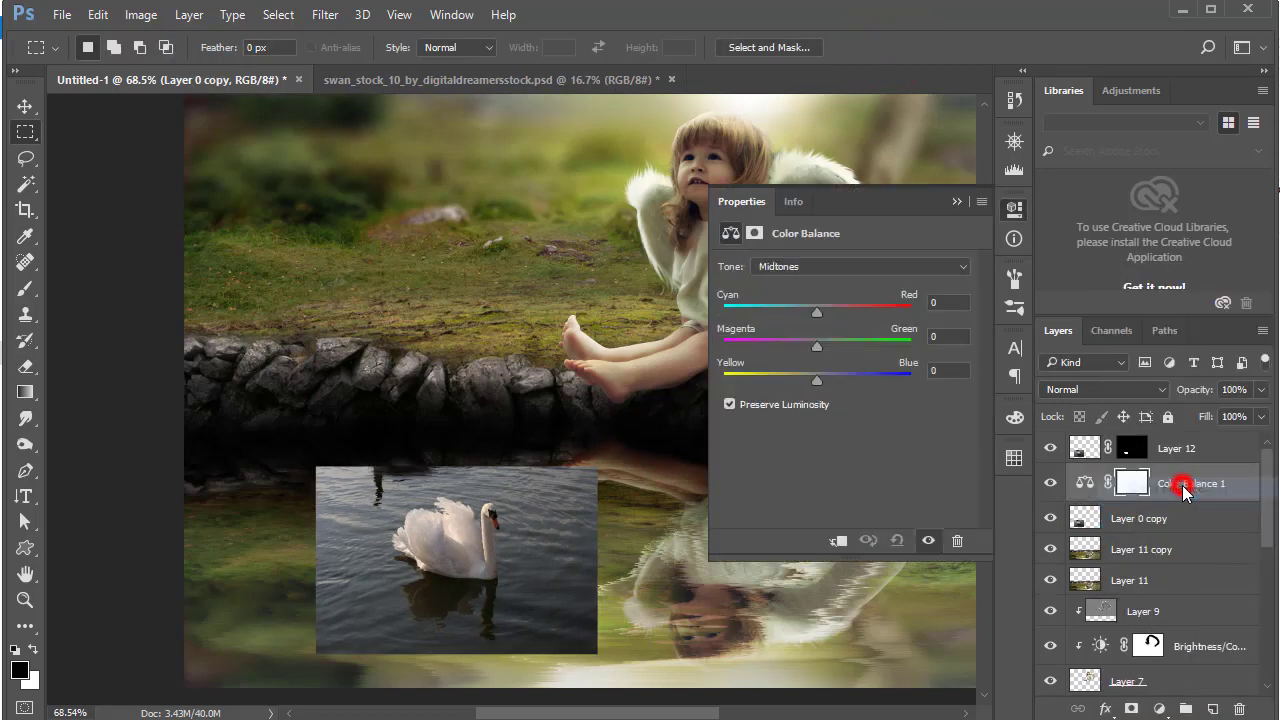
pyautogui.moveTo(816, 306)
pyautogui.mouseDown()
pyautogui.moveTo(756, 316)
pyautogui.moveTo(834, 310)
pyautogui.mouseUp()
pyautogui.rightClick(1180, 485)
pyautogui.click(836, 453)
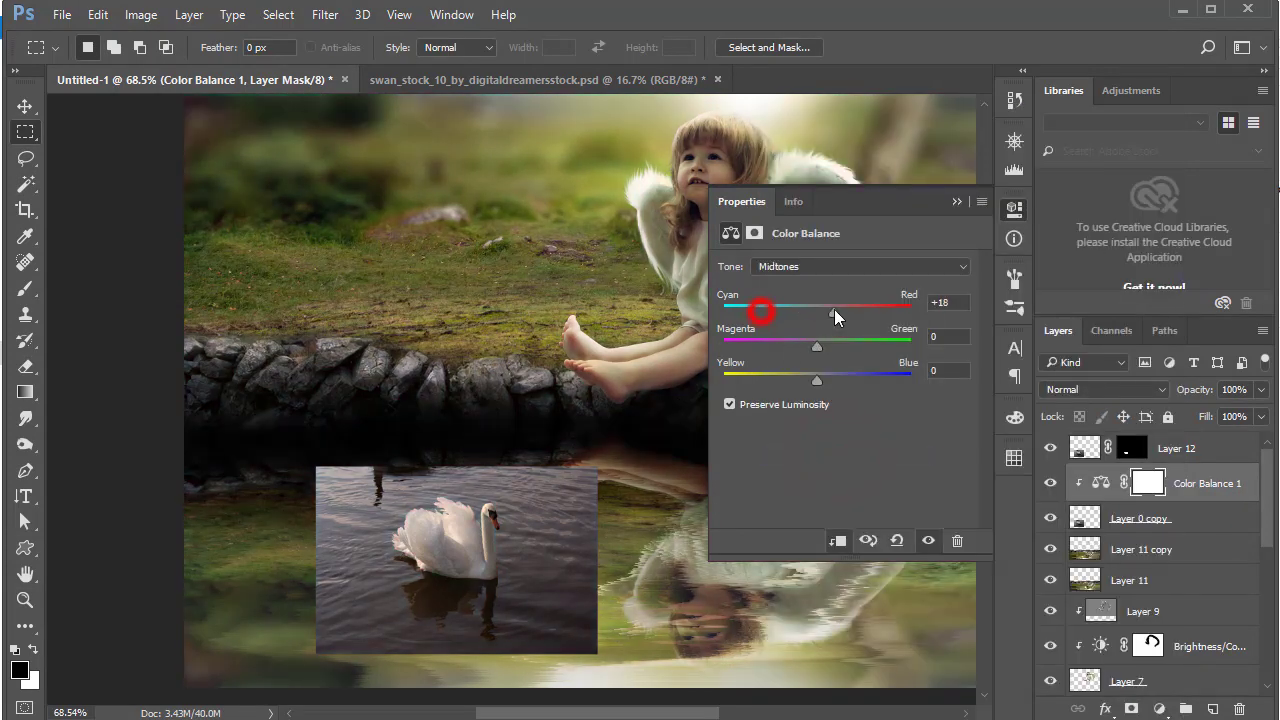
pyautogui.moveTo(953, 317)
pyautogui.mouseDown()
pyautogui.moveTo(795, 313)
pyautogui.moveTo(856, 344)
pyautogui.moveTo(818, 311)
pyautogui.mouseUp()
pyautogui.moveTo(818, 378)
pyautogui.mouseDown()
pyautogui.moveTo(777, 380)
pyautogui.moveTo(817, 347)
pyautogui.moveTo(771, 388)
pyautogui.mouseUp()
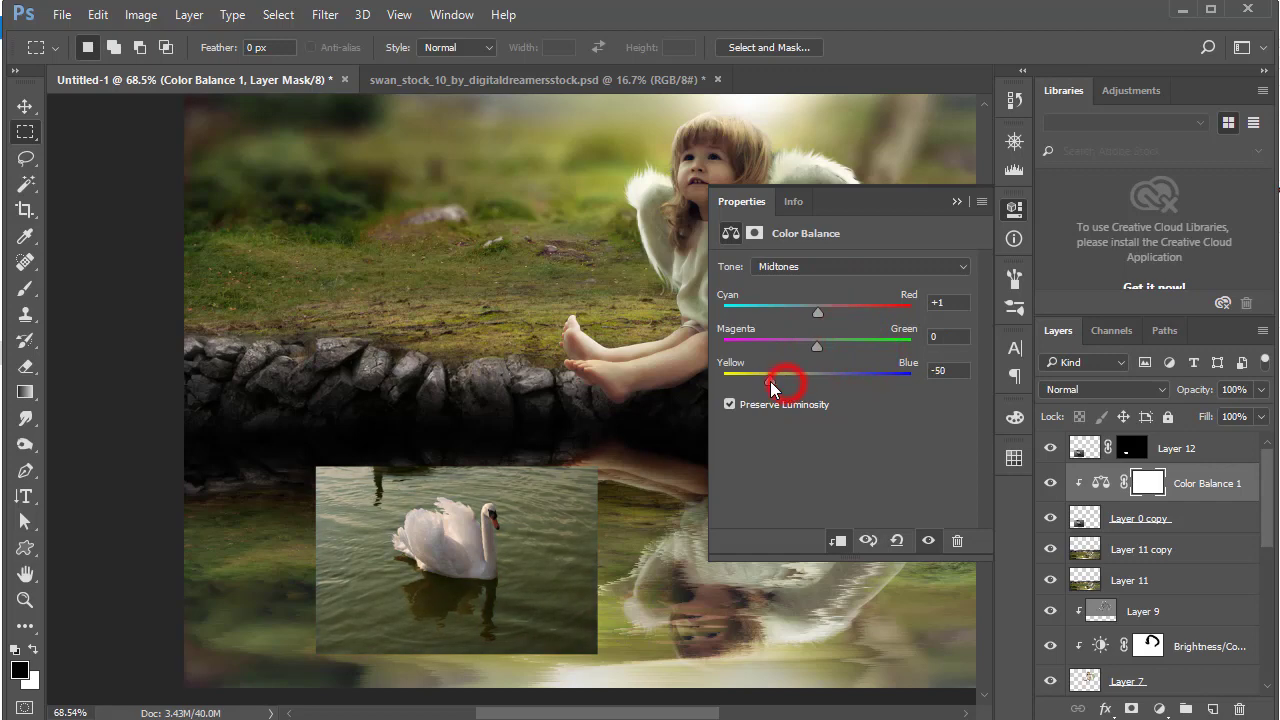
pyautogui.moveTo(818, 312); pyautogui.dragTo(814, 313)
pyautogui.click(951, 203)
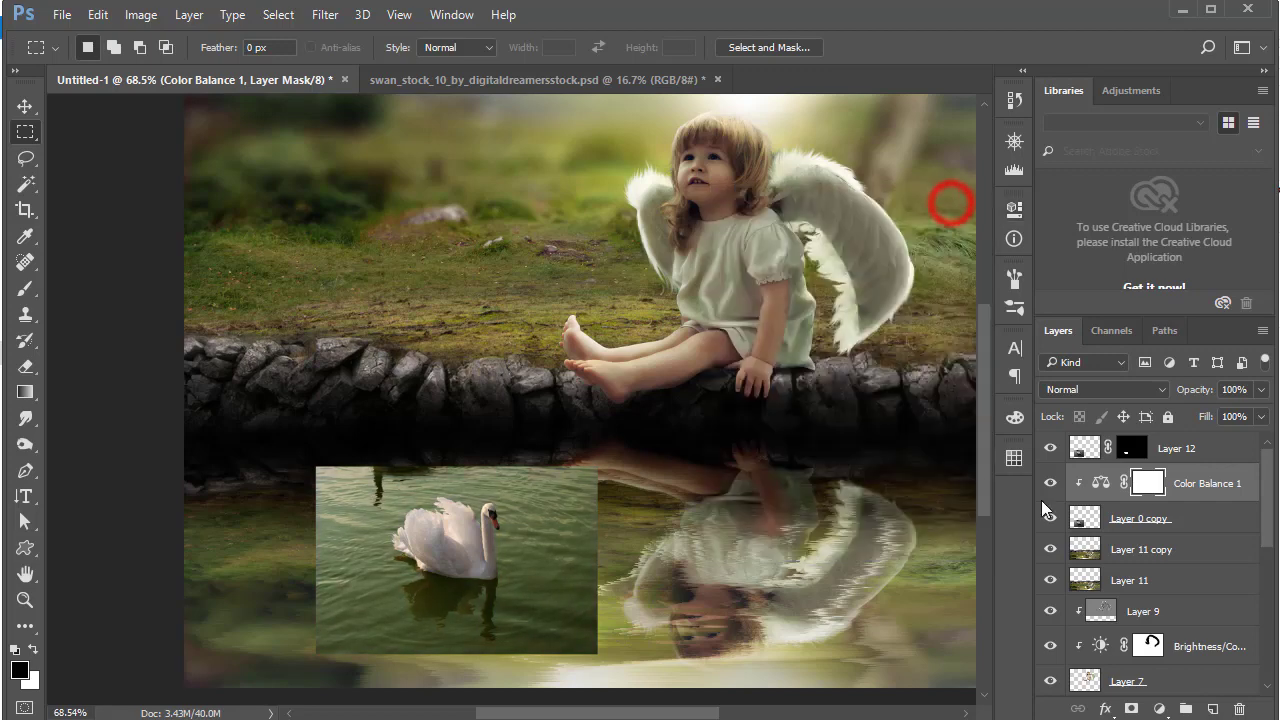
# Add a mask to Layer 0 copy and brush black over the patch's top edge
pyautogui.click(1175, 519)
pyautogui.click(22, 368)
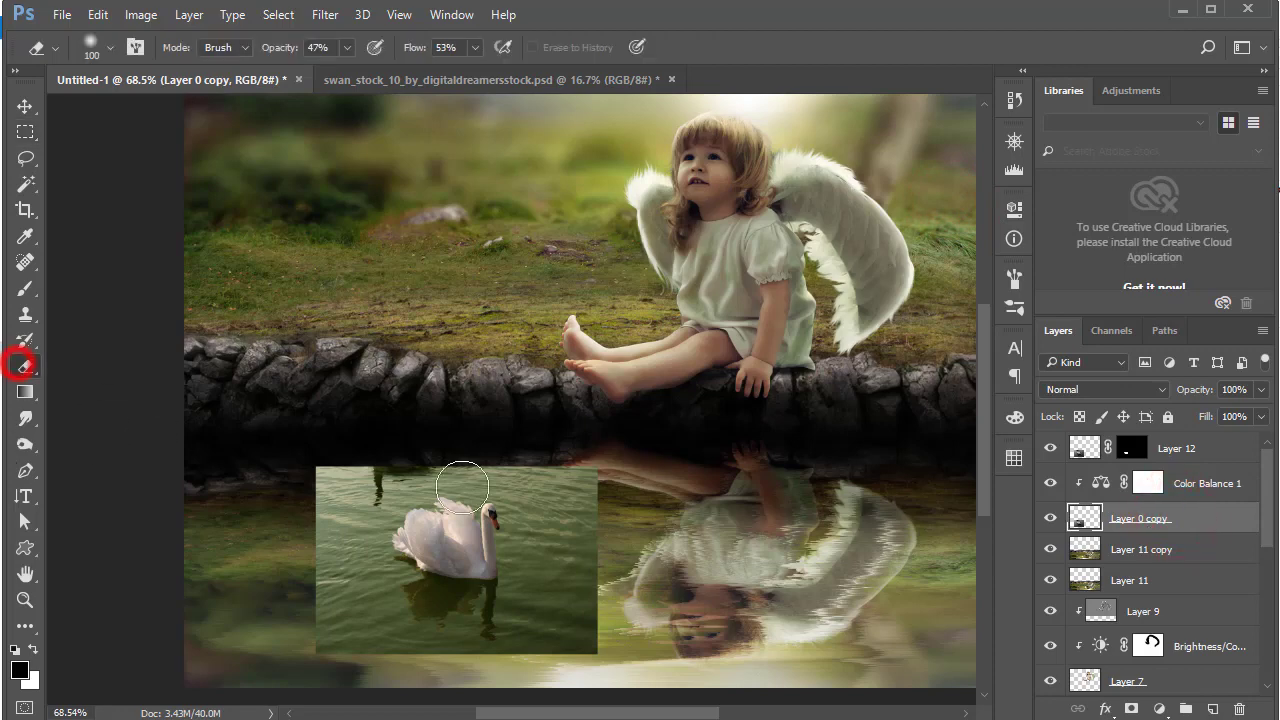
pyautogui.click(1131, 706)
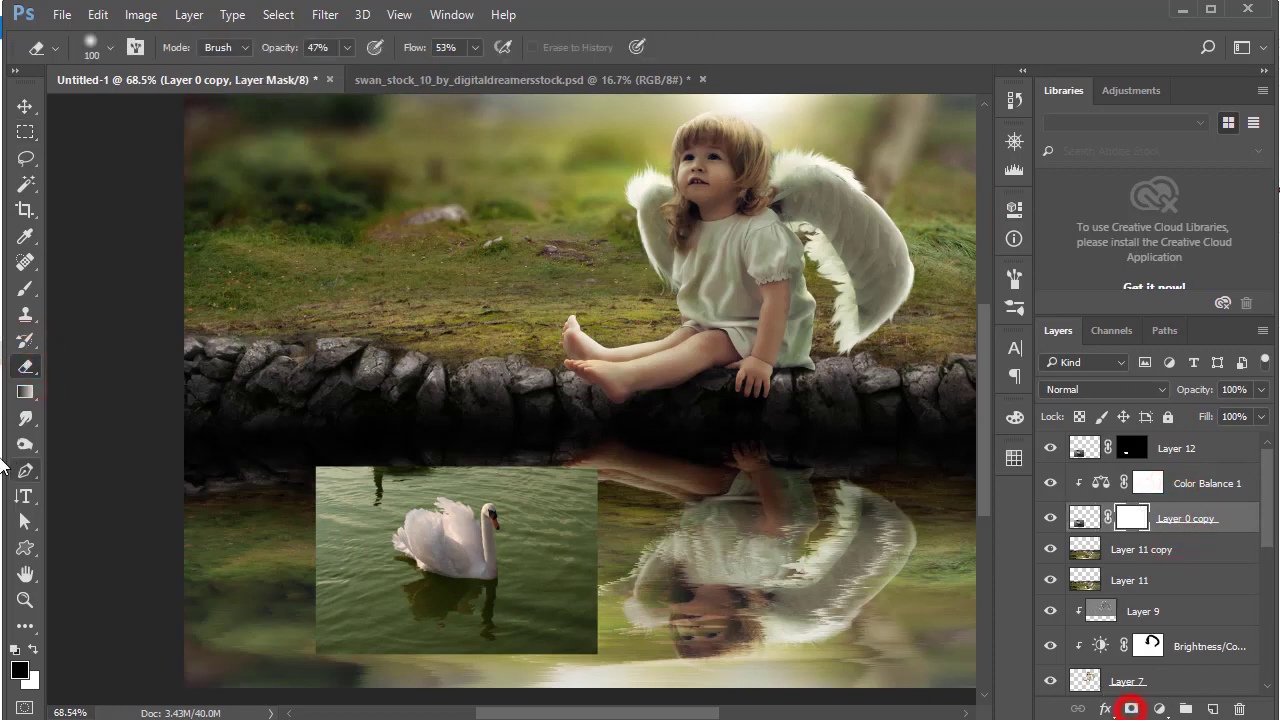
pyautogui.click(25, 288)
pyautogui.click(356, 443)
pyautogui.scroll(-3, 229, 443)
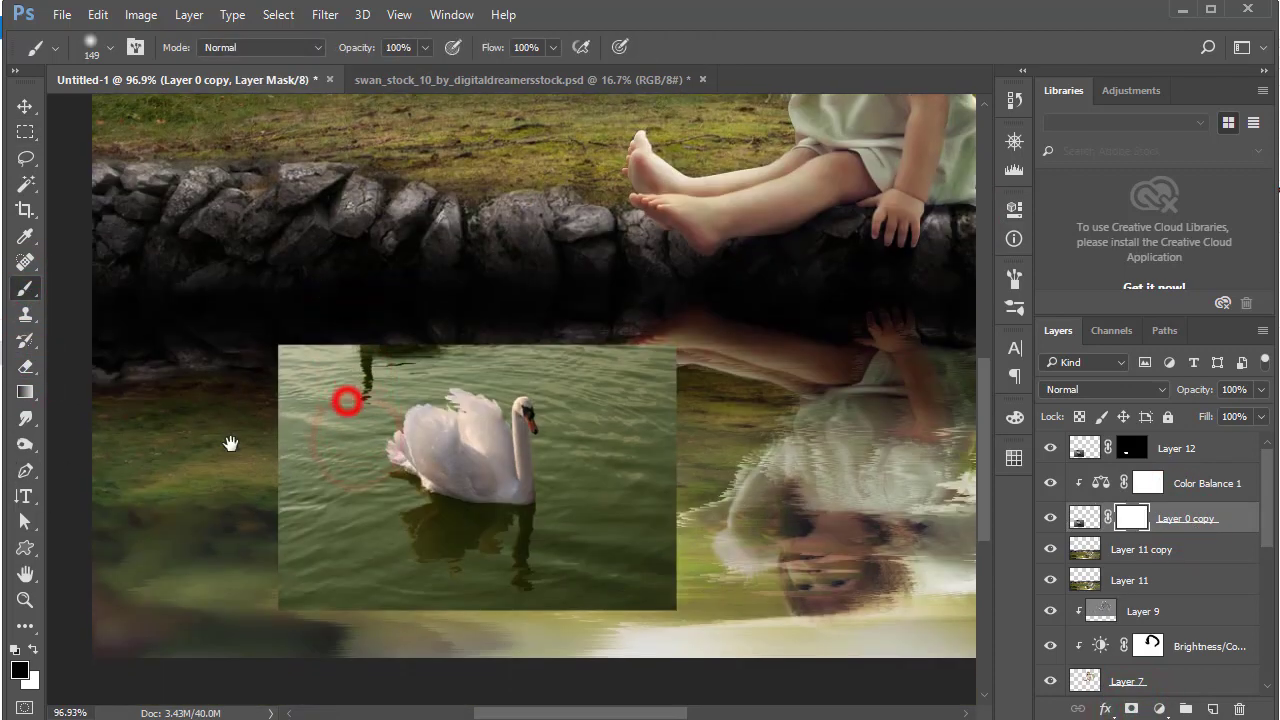
pyautogui.moveTo(229, 443); pyautogui.dragTo(429, 294)
pyautogui.moveTo(190, 422); pyautogui.dragTo(632, 320)
# Mask out the patch's hard edges over the reflection, left side and bottom
pyautogui.moveTo(734, 363); pyautogui.dragTo(300, 382)
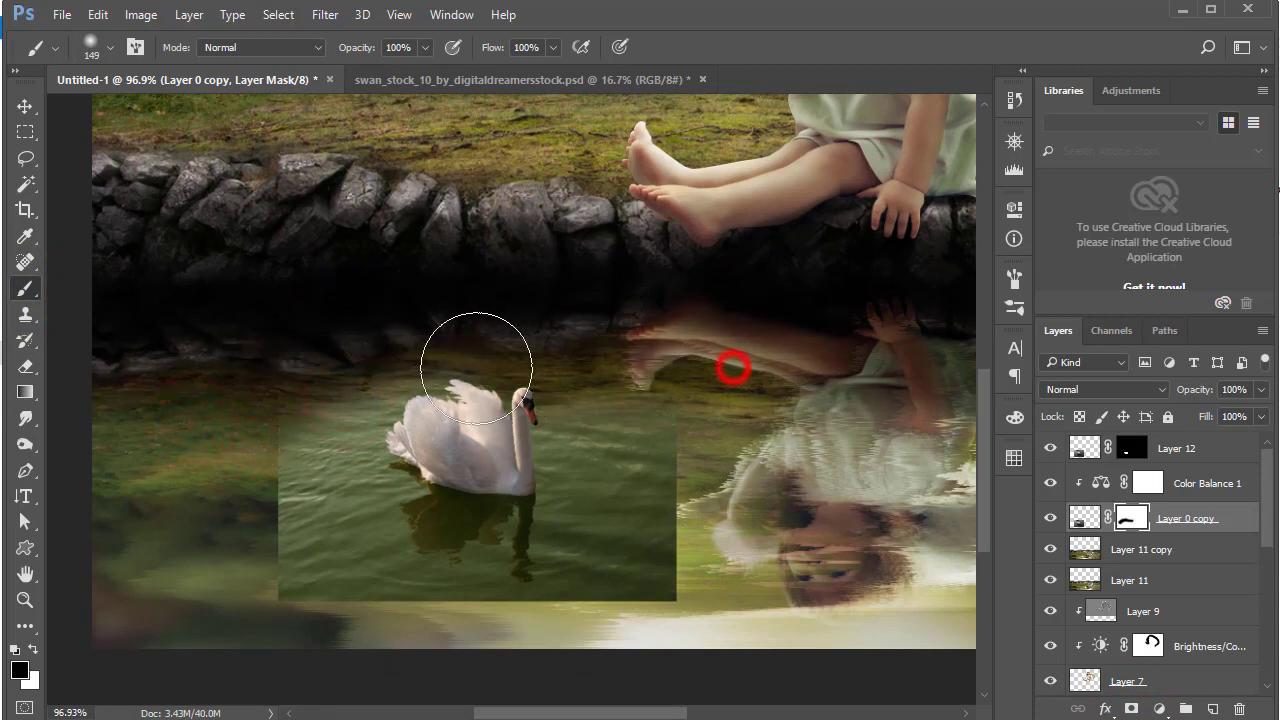
pyautogui.click(149, 531)
pyautogui.click(200, 463)
pyautogui.click(230, 440)
pyautogui.moveTo(376, 637); pyautogui.dragTo(600, 545)
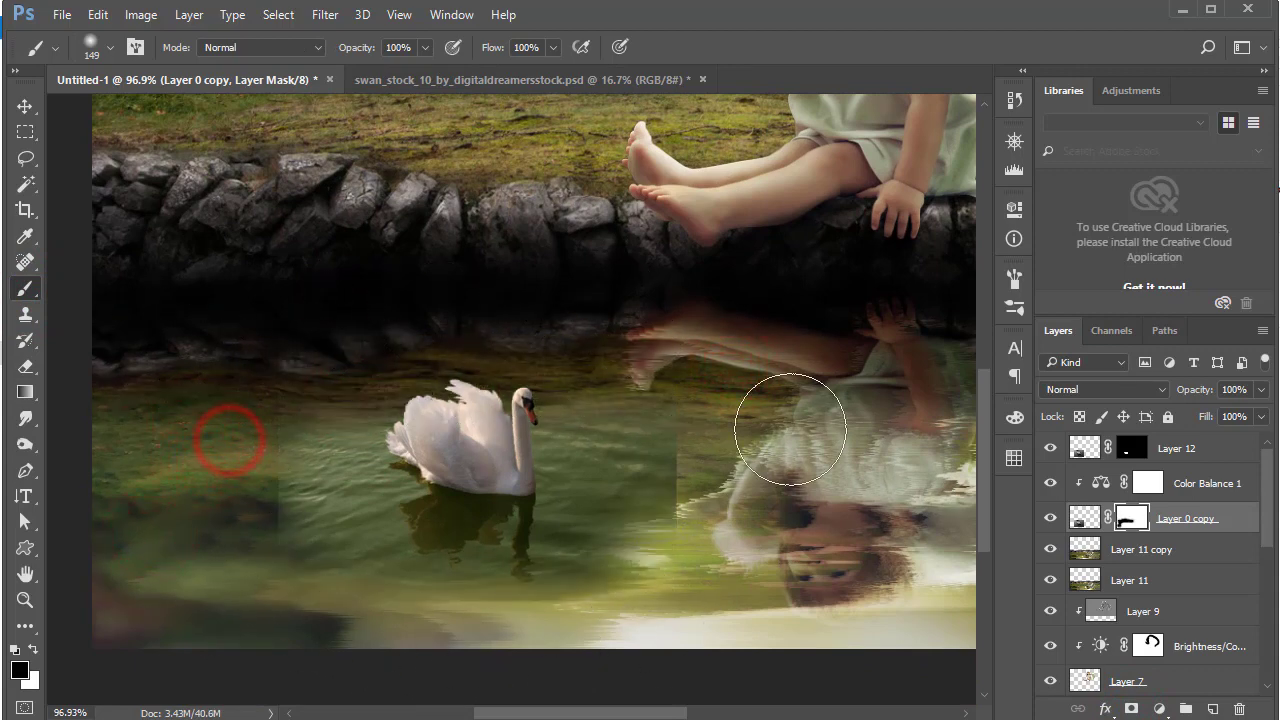
pyautogui.moveTo(766, 429); pyautogui.dragTo(700, 443)
# Lower the brush opacity to 39% and soften the patch edges on the water
pyautogui.click(424, 47)
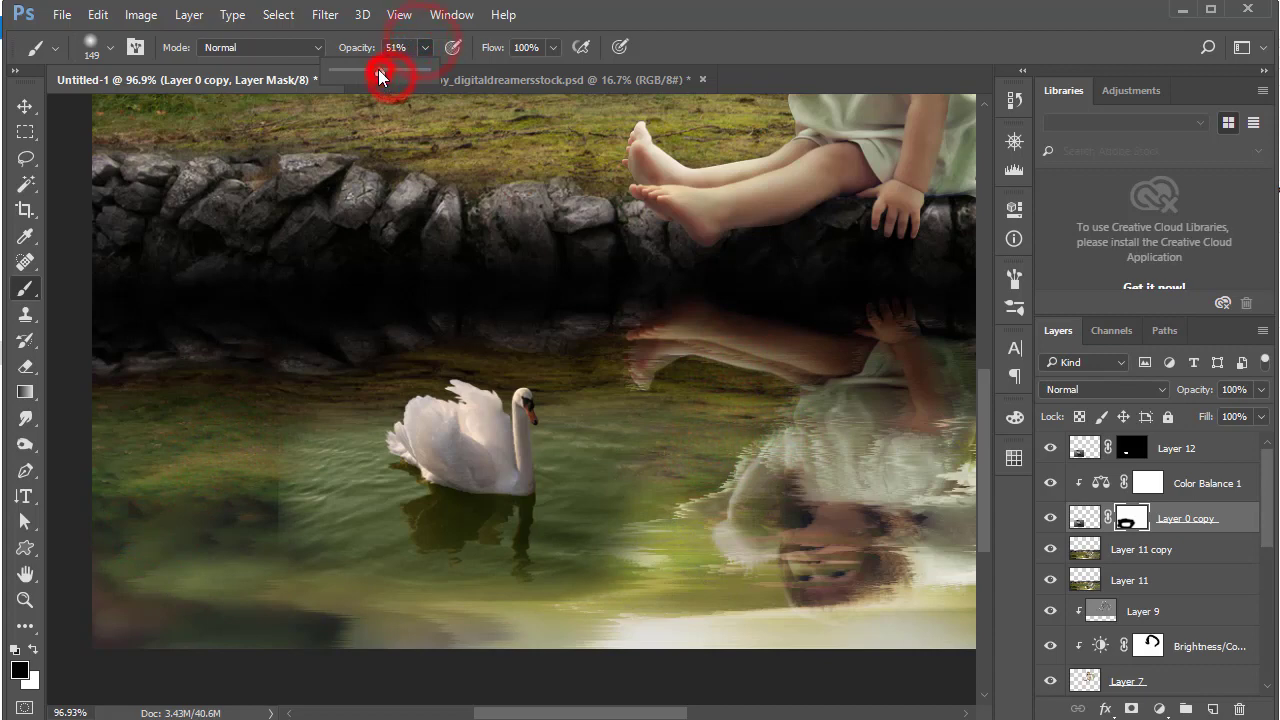
pyautogui.click(171, 503)
pyautogui.click(214, 480)
pyautogui.click(277, 514)
pyautogui.click(231, 509)
pyautogui.click(549, 611)
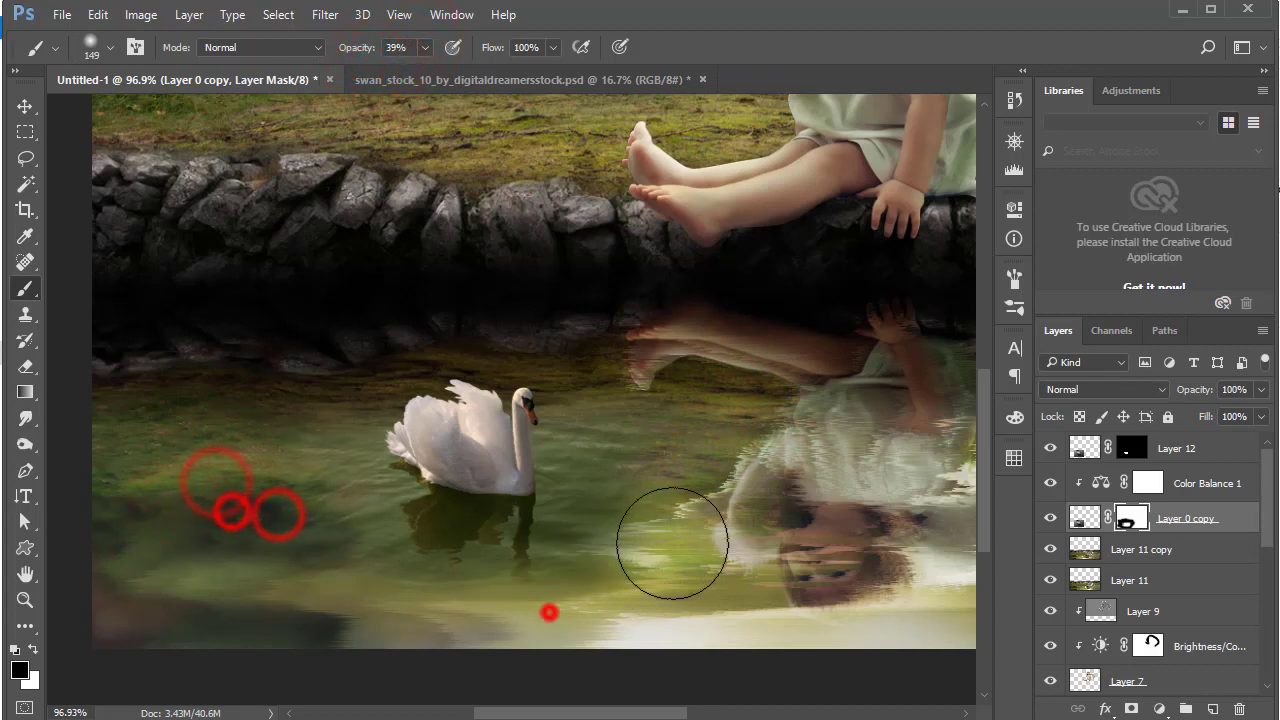
pyautogui.click(611, 543)
pyautogui.click(602, 516)
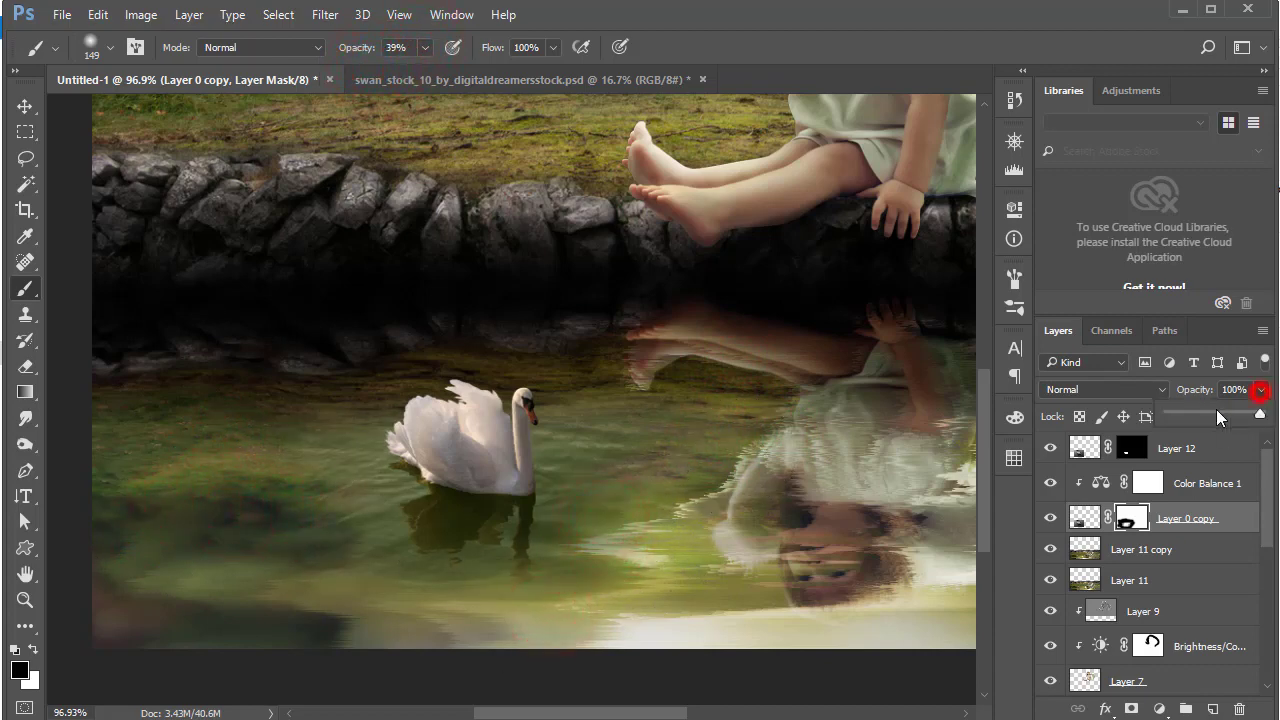
# Set Layer 0 copy to 54% opacity and blend the remaining edges into the pond
pyautogui.click(1216, 411)
pyautogui.click(652, 494)
pyautogui.click(605, 564)
pyautogui.click(384, 605)
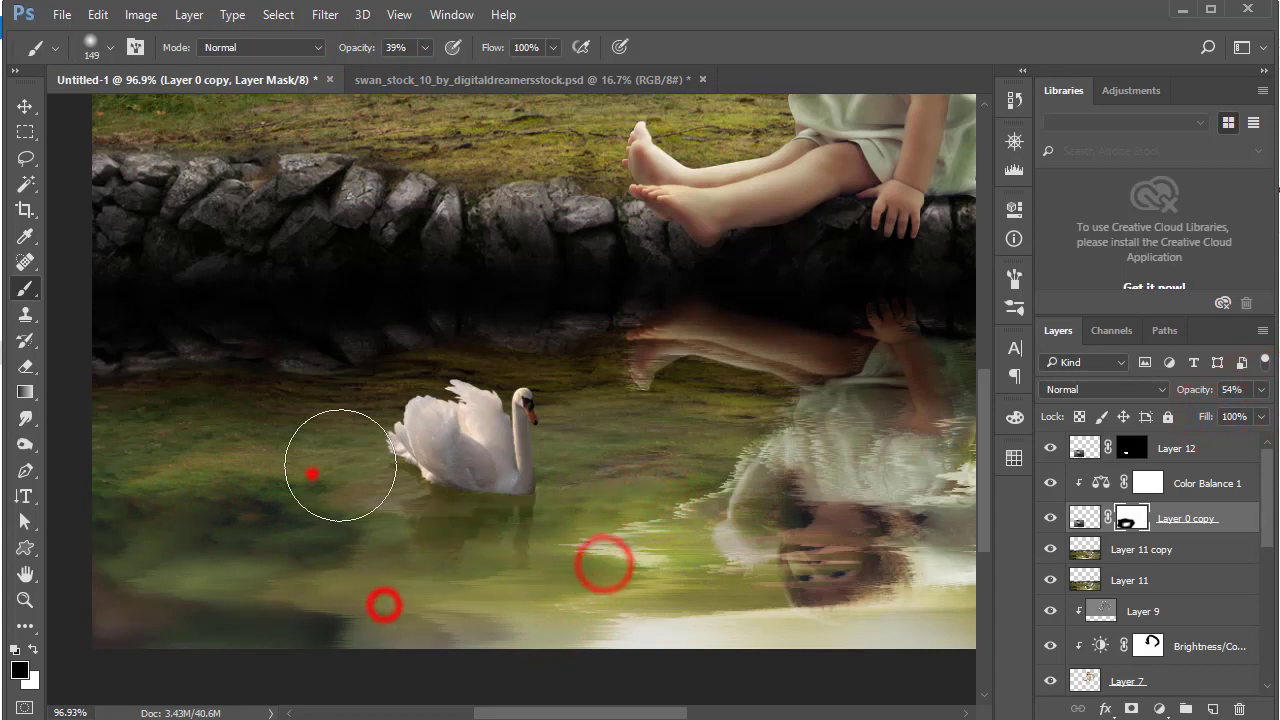
pyautogui.click(313, 471)
pyautogui.click(317, 505)
pyautogui.click(346, 494)
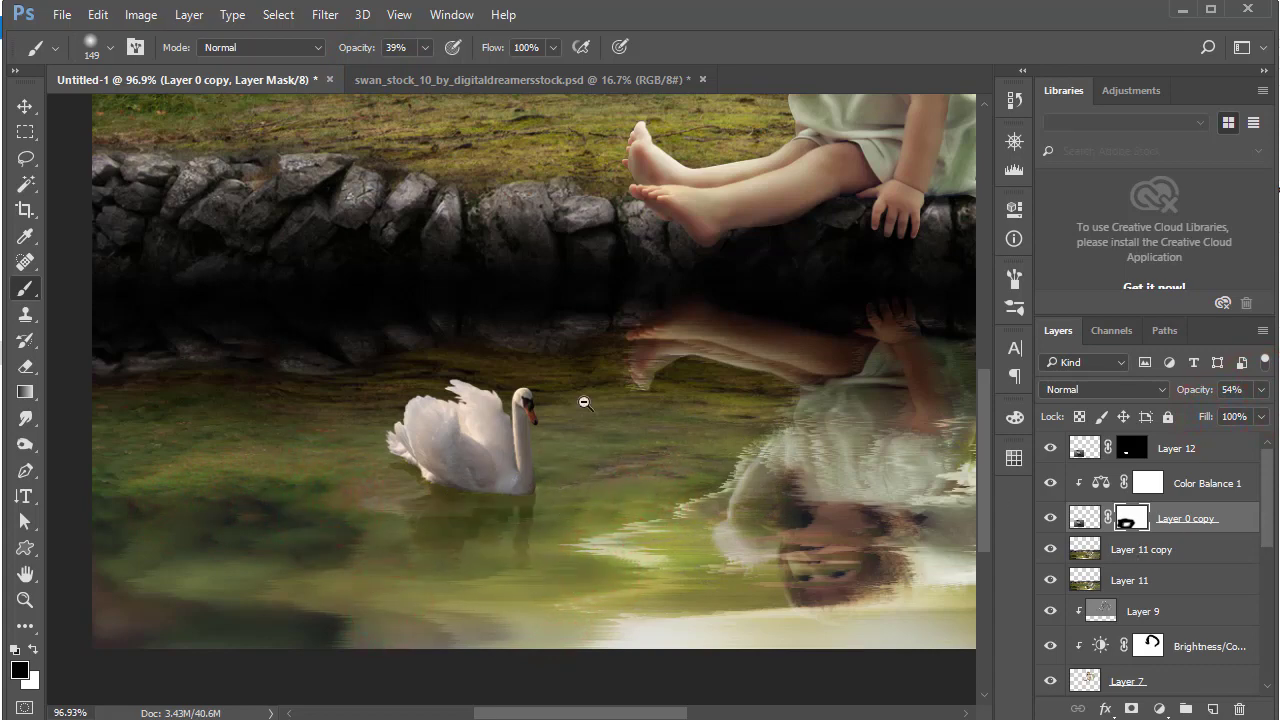
pyautogui.keyDown('alt'); pyautogui.click(585, 402); pyautogui.keyUp('alt')
pyautogui.click(1183, 453)
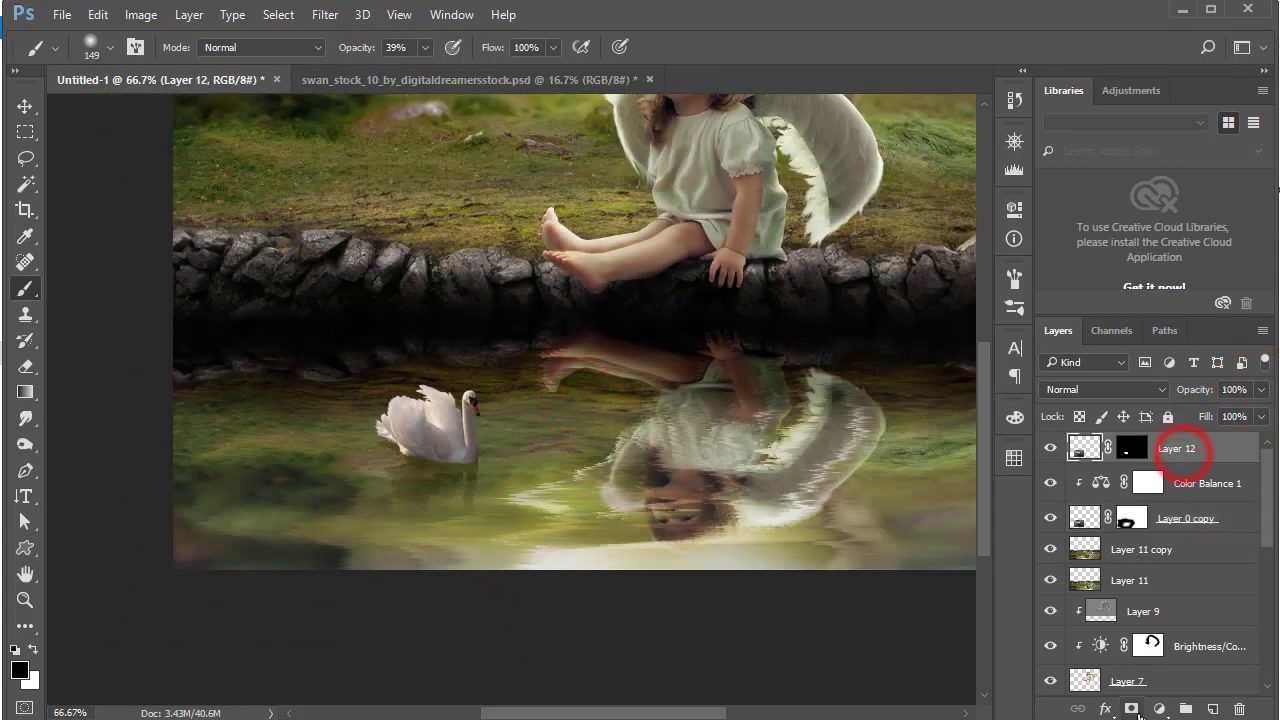
# Clip a Brightness/Contrast adjustment to Layer 12 with Brightness -49 and Contrast 47
pyautogui.click(1159, 708)
pyautogui.click(1165, 352)
pyautogui.click(843, 543)
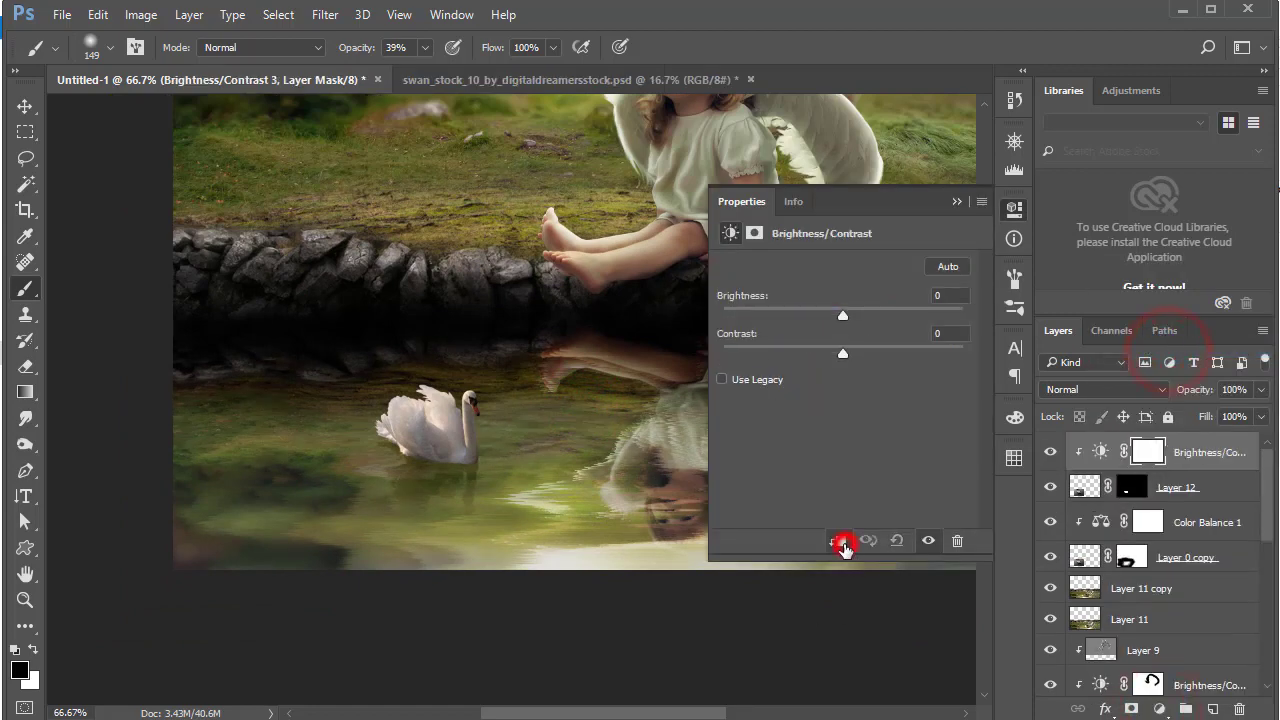
pyautogui.moveTo(840, 316); pyautogui.dragTo(802, 316)
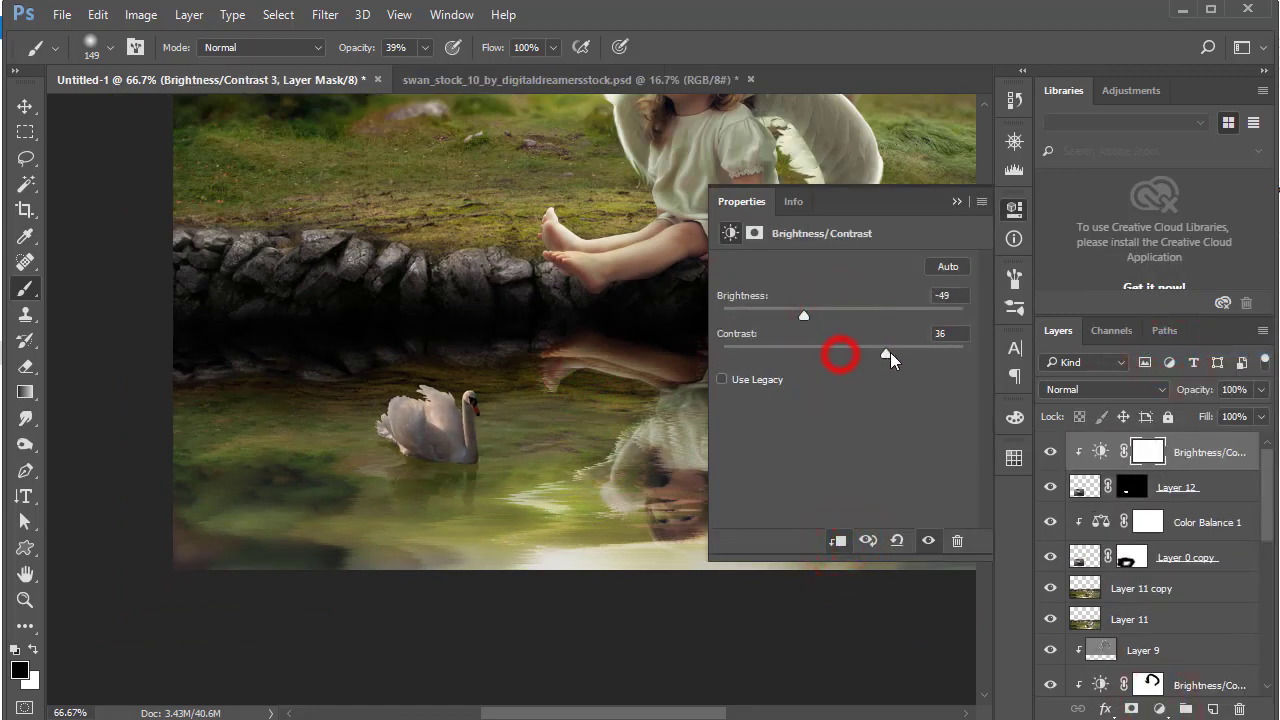
pyautogui.moveTo(897, 352); pyautogui.dragTo(899, 352)
pyautogui.click(955, 202)
pyautogui.scroll(5, 457, 323)
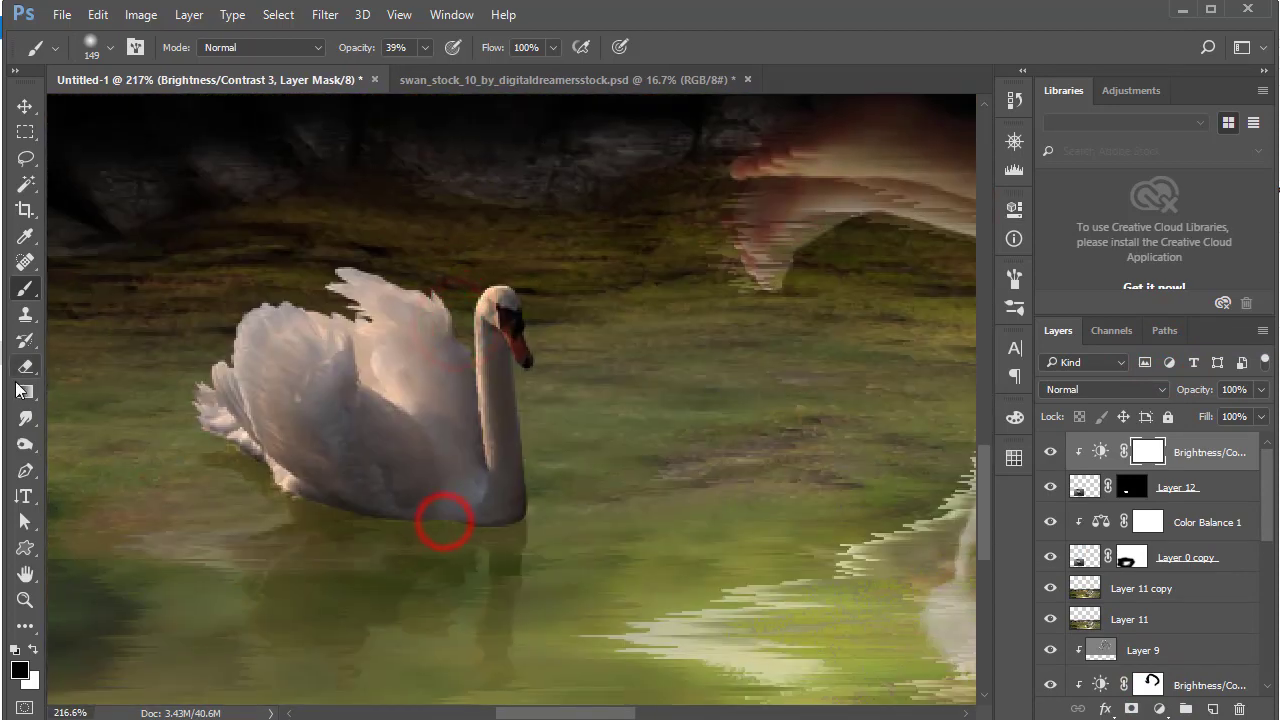
# Add a new empty Layer 13 above Layer 11 copy for the swan's shadow
pyautogui.click(25, 443)
pyautogui.click(306, 551)
pyautogui.click(563, 528)
pyautogui.click(1190, 480)
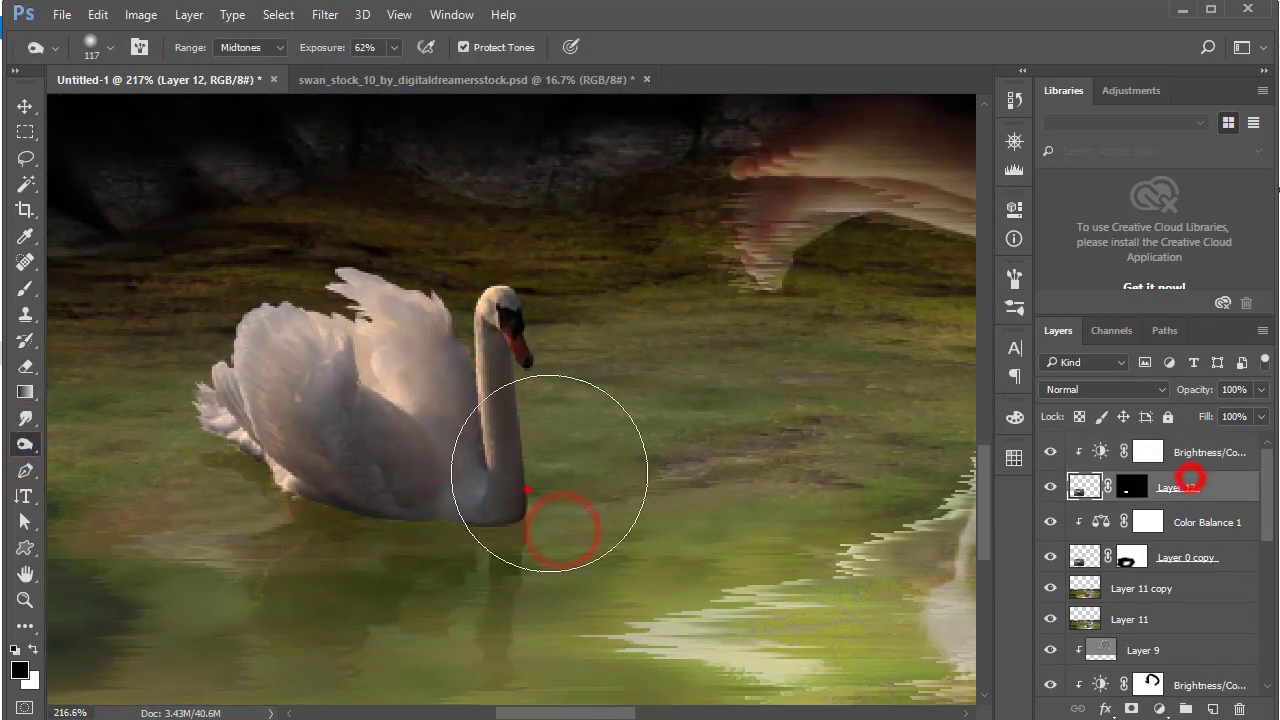
pyautogui.moveTo(463, 571); pyautogui.dragTo(533, 421)
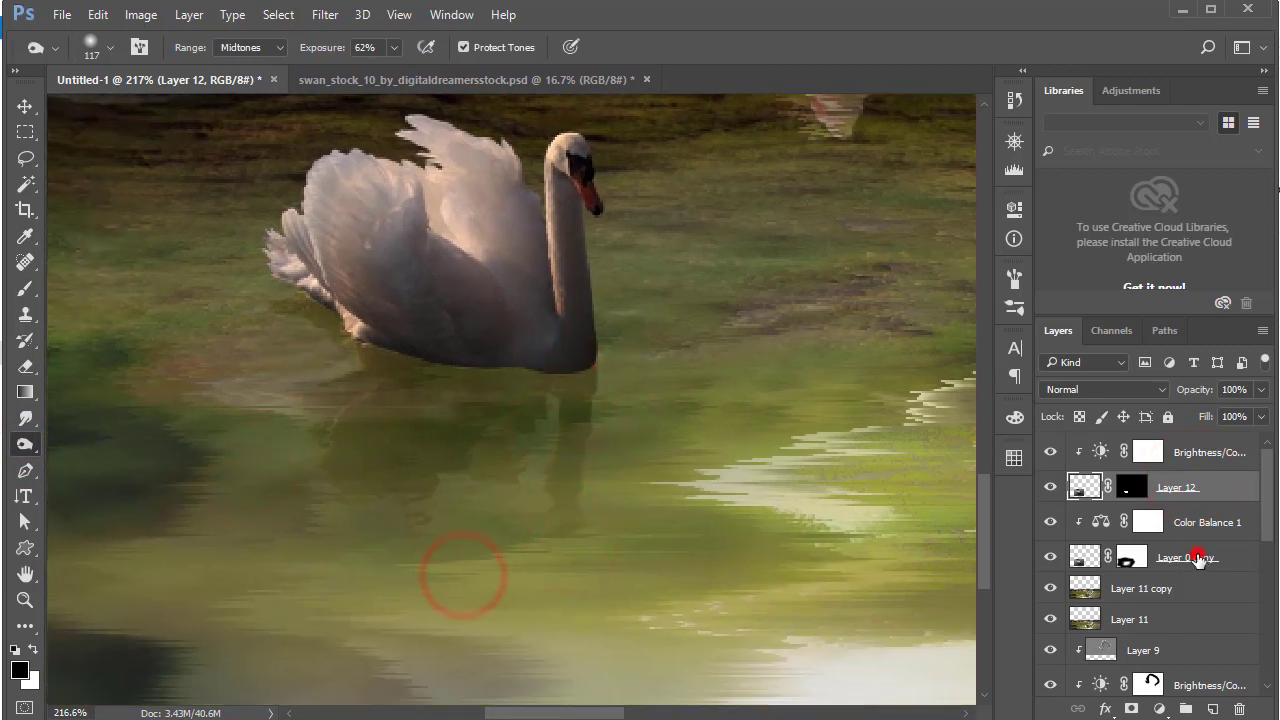
pyautogui.click(1199, 560)
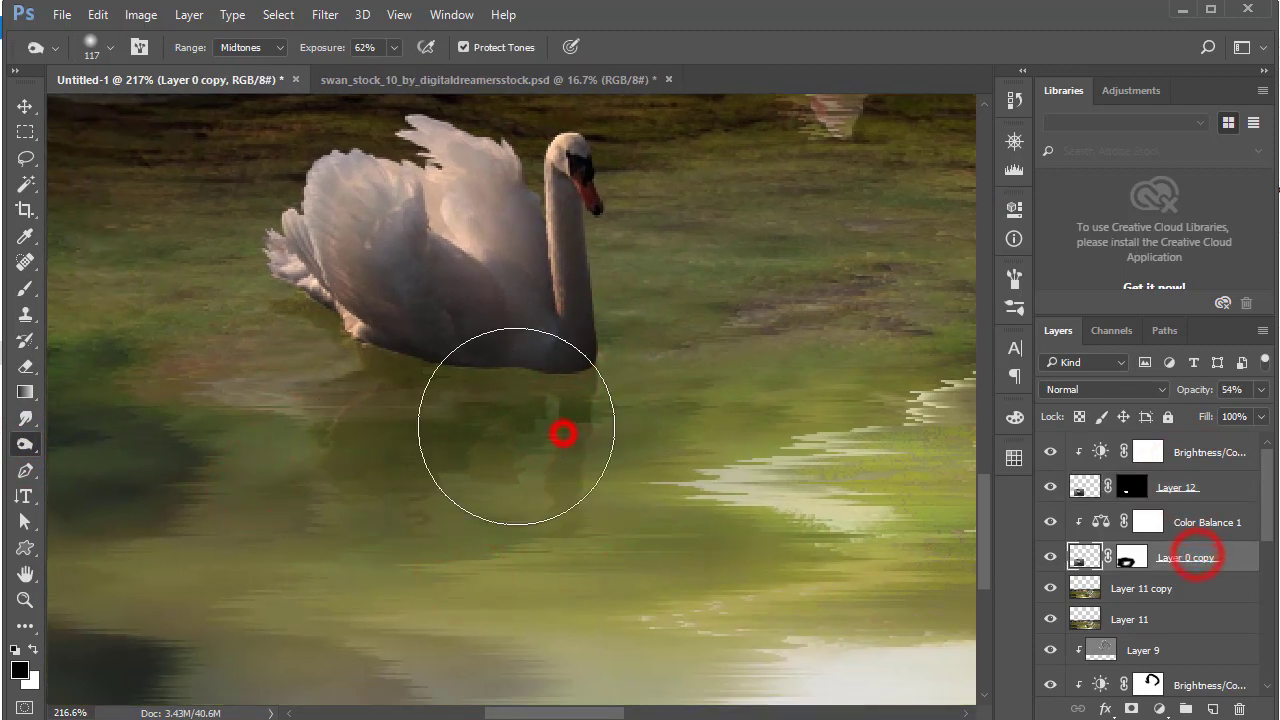
pyautogui.click(1157, 586)
pyautogui.click(1212, 708)
# Set Layer 13 to Multiply with a small soft grey brush
pyautogui.click(25, 288)
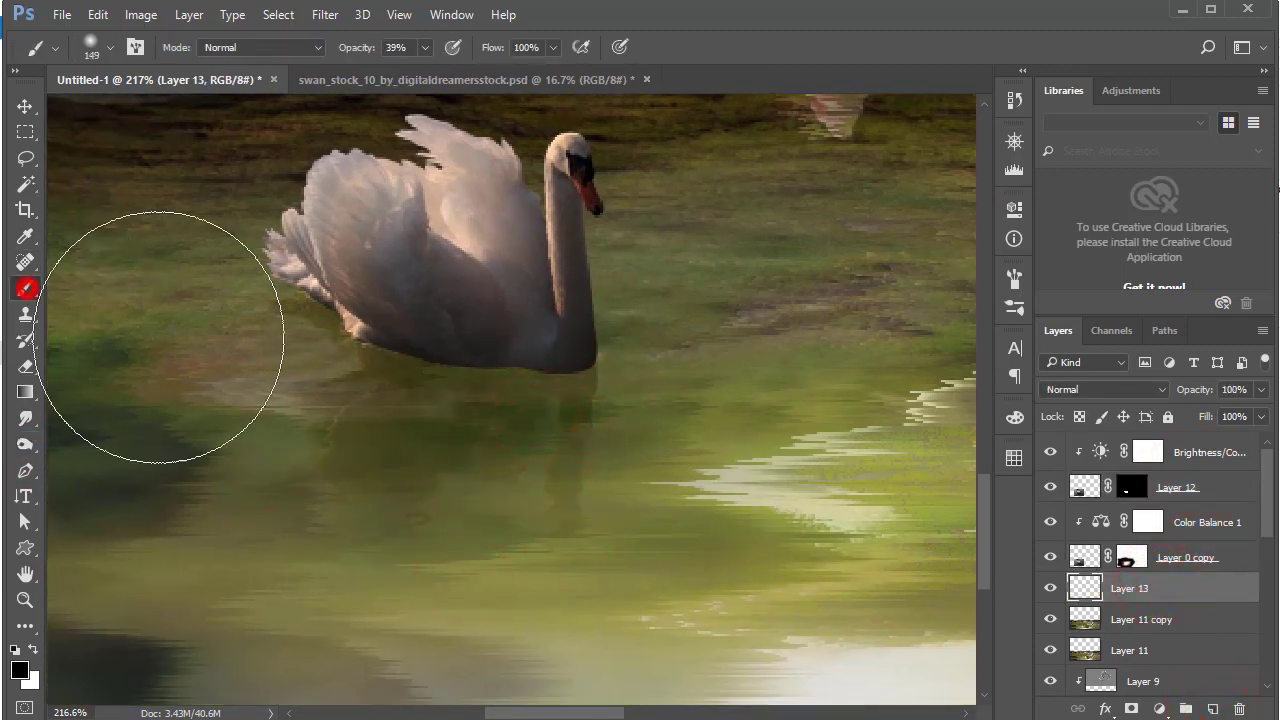
pyautogui.click(19, 669)
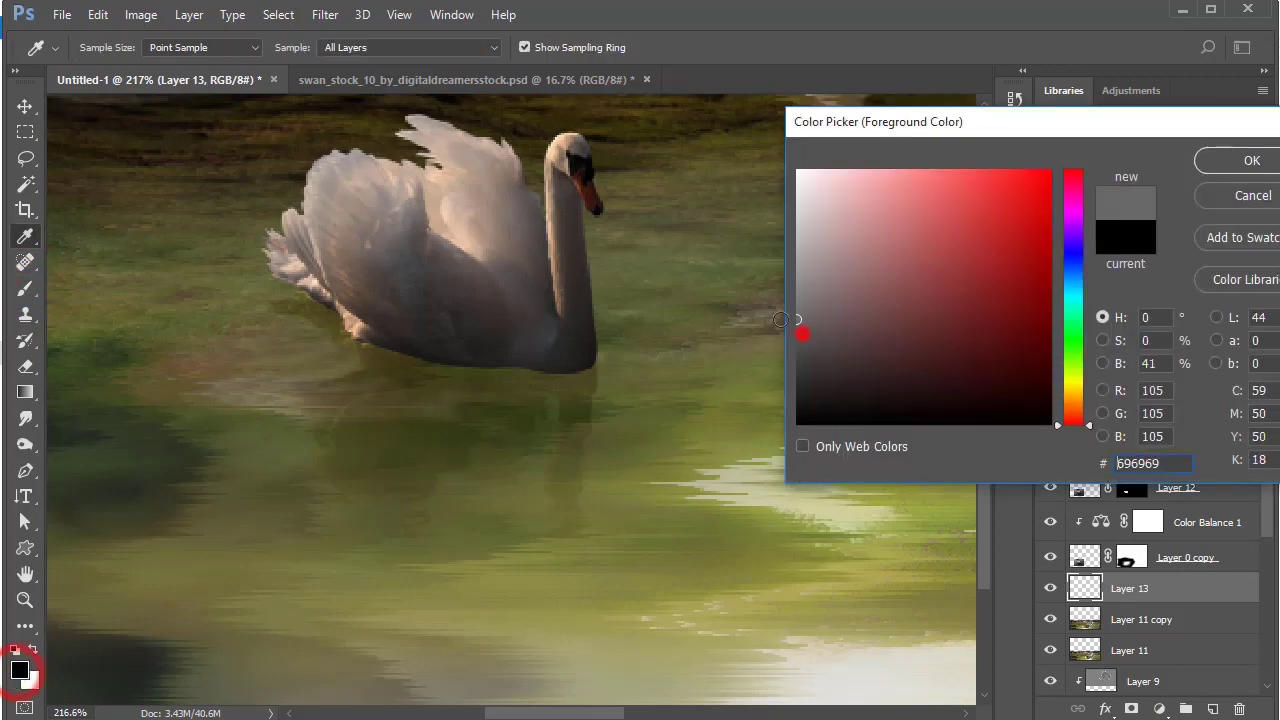
pyautogui.click(1222, 160)
pyautogui.click(1100, 389)
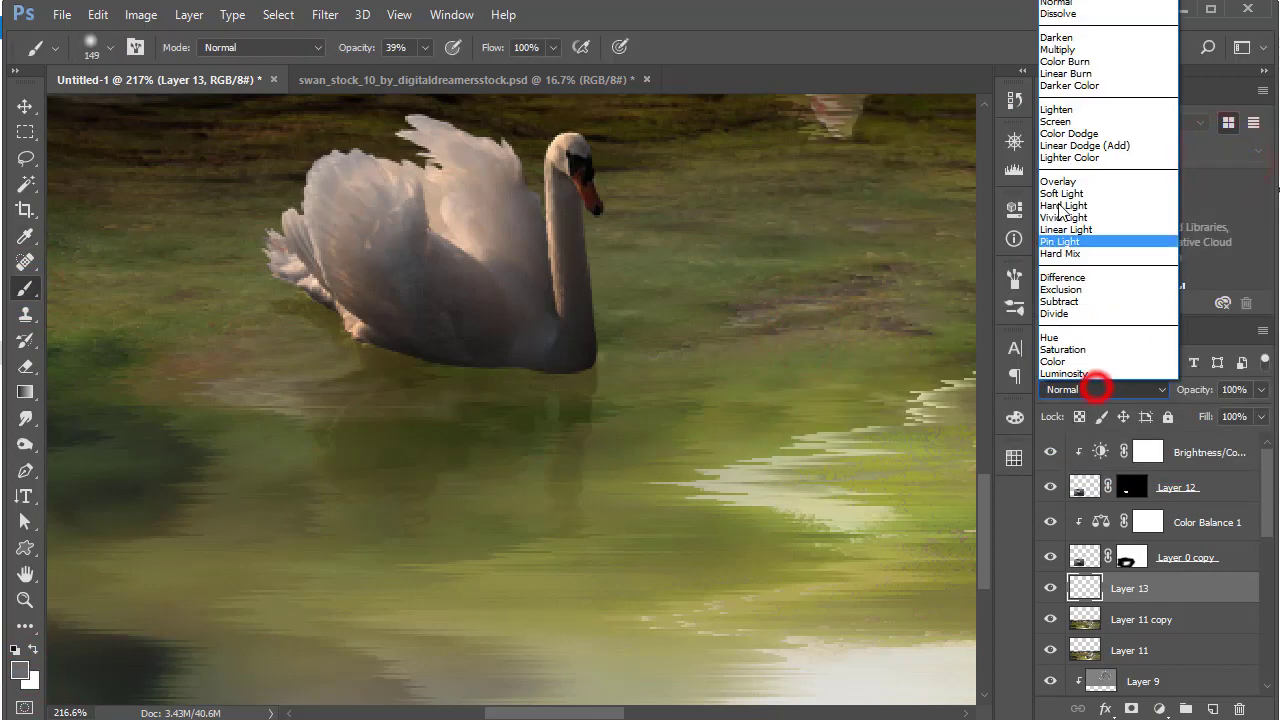
pyautogui.click(1060, 49)
pyautogui.rightClick(785, 363)
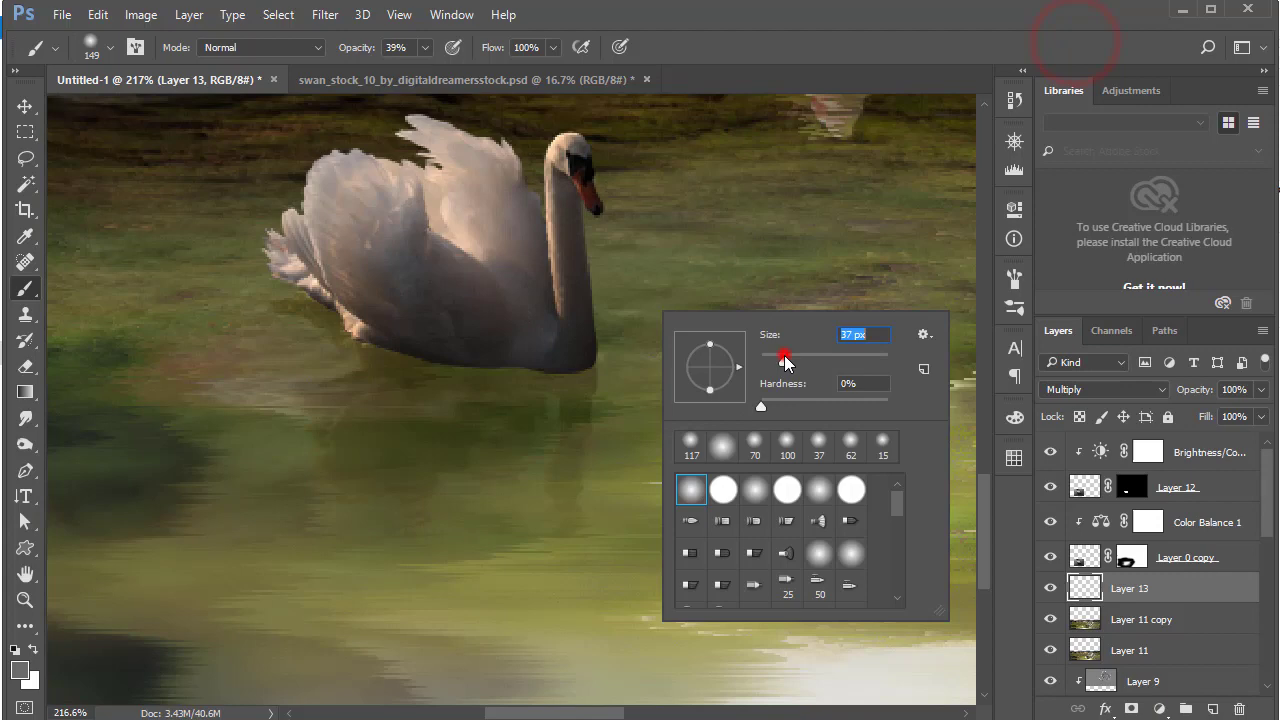
pyautogui.click(489, 352)
# Paint soft shadow strokes along the water beneath the swan's body
pyautogui.click(565, 357)
pyautogui.click(351, 296)
pyautogui.click(534, 355)
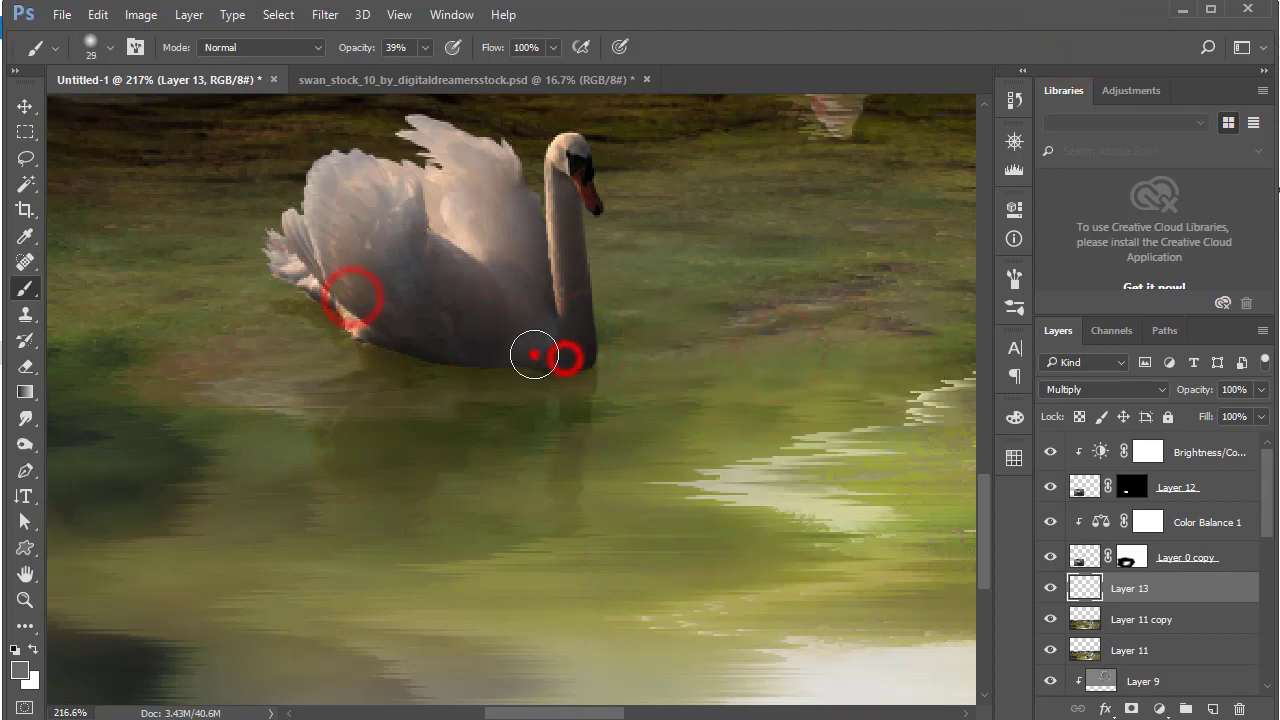
pyautogui.click(340, 296)
pyautogui.click(489, 347)
pyautogui.click(561, 355)
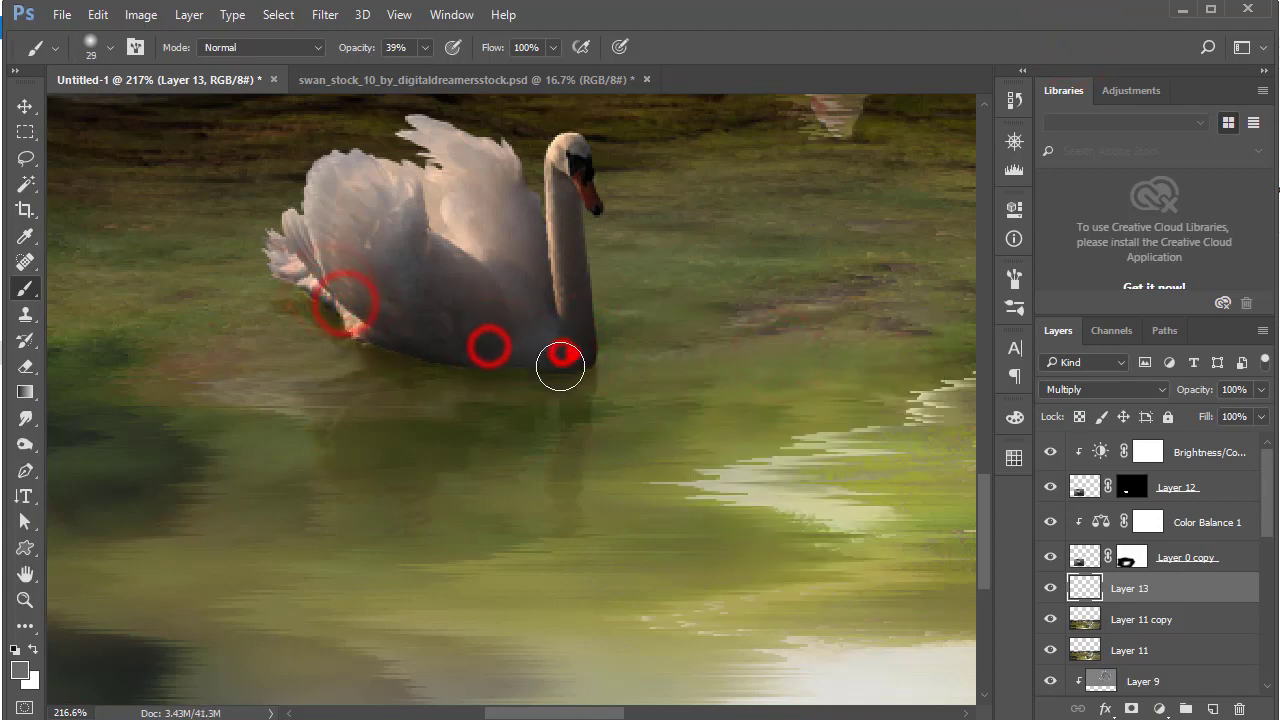
pyautogui.click(543, 317)
pyautogui.click(455, 341)
pyautogui.click(484, 365)
pyautogui.click(447, 298)
pyautogui.click(357, 296)
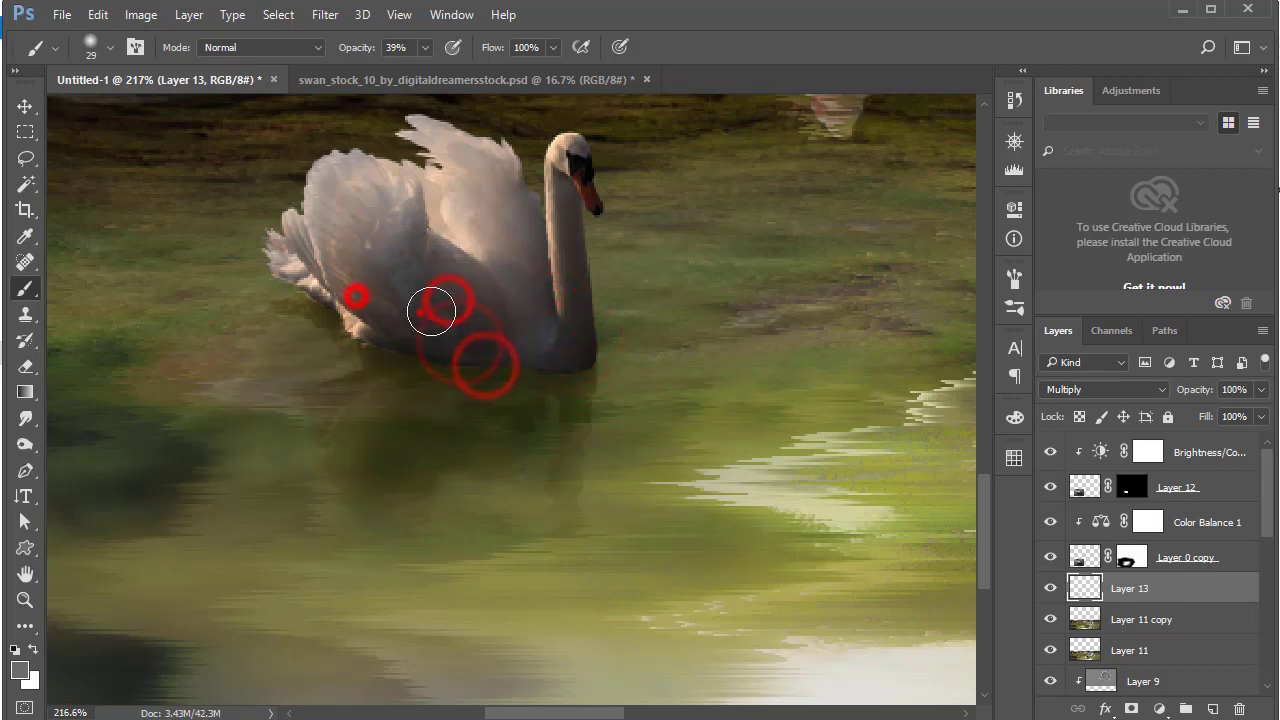
# Enlarge the brush to 80 px and paint a broader shadow below the swan
pyautogui.rightClick(420, 314)
pyautogui.click(577, 364)
pyautogui.click(337, 346)
pyautogui.click(436, 347)
pyautogui.click(487, 408)
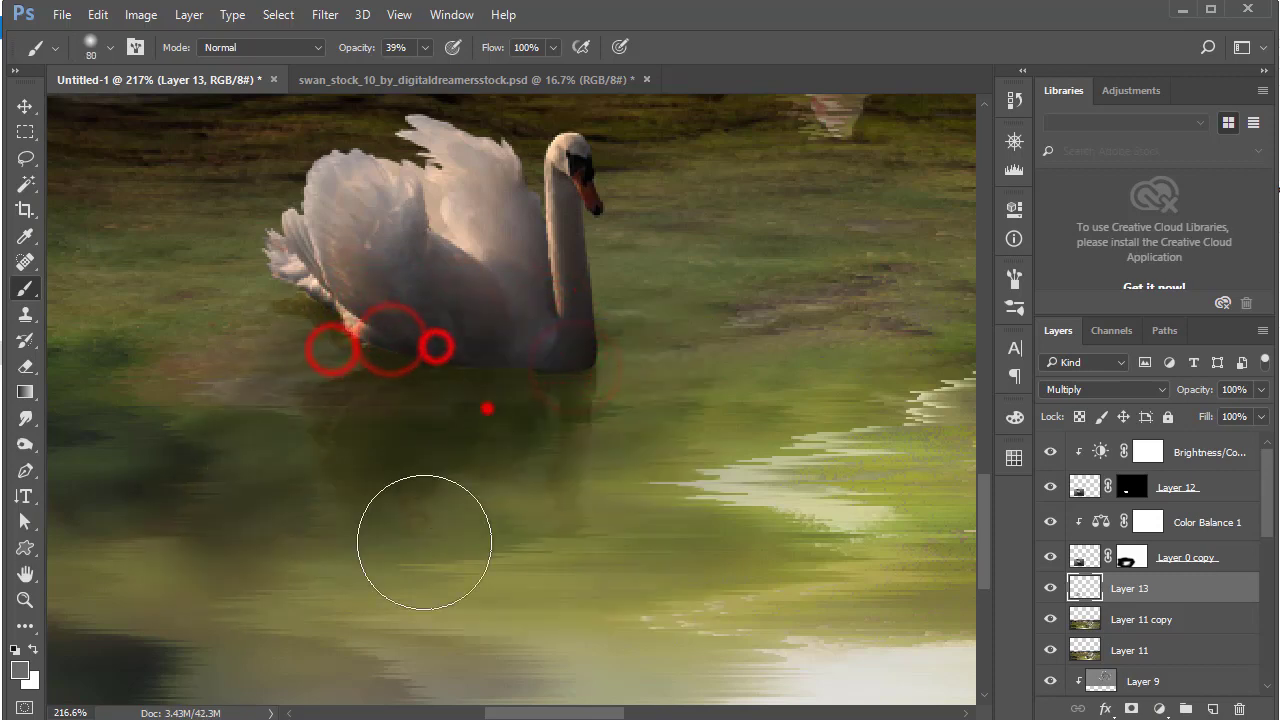
pyautogui.click(352, 342)
pyautogui.keyDown('alt'); pyautogui.click(403, 366); pyautogui.keyUp('alt')
pyautogui.keyDown('alt'); pyautogui.click(515, 435); pyautogui.keyUp('alt')
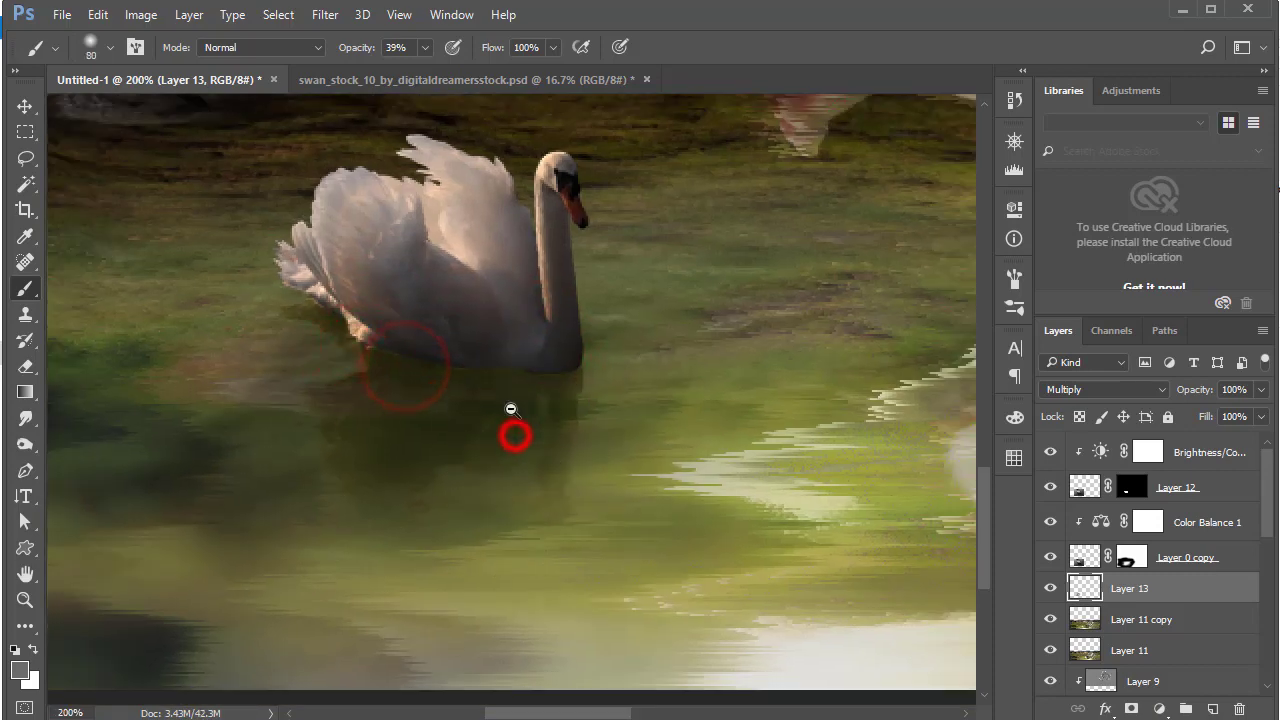
pyautogui.keyDown('alt'); pyautogui.click(510, 409); pyautogui.keyUp('alt')
pyautogui.keyDown('alt'); pyautogui.click(510, 409); pyautogui.keyUp('alt')
# Zoom out to the whole scene and open the adjustment layer list above Brightness/Contrast
pyautogui.click(26, 366)
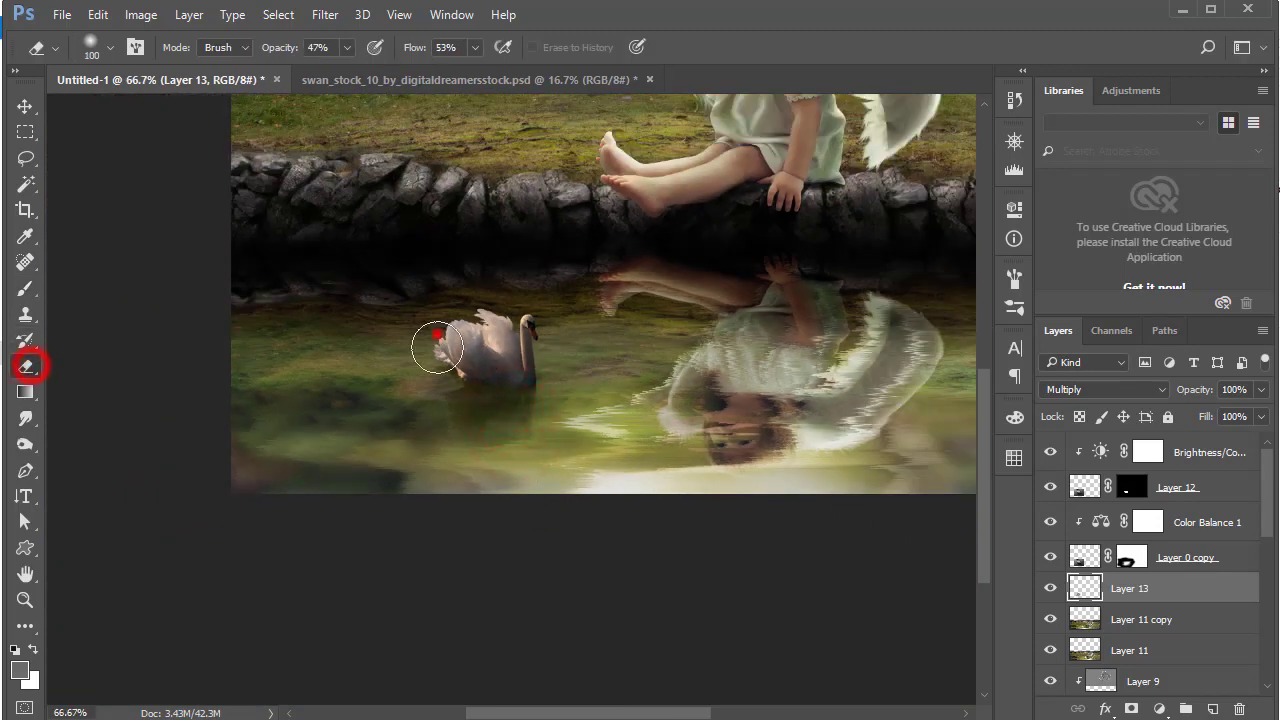
pyautogui.moveTo(513, 358); pyautogui.dragTo(481, 463)
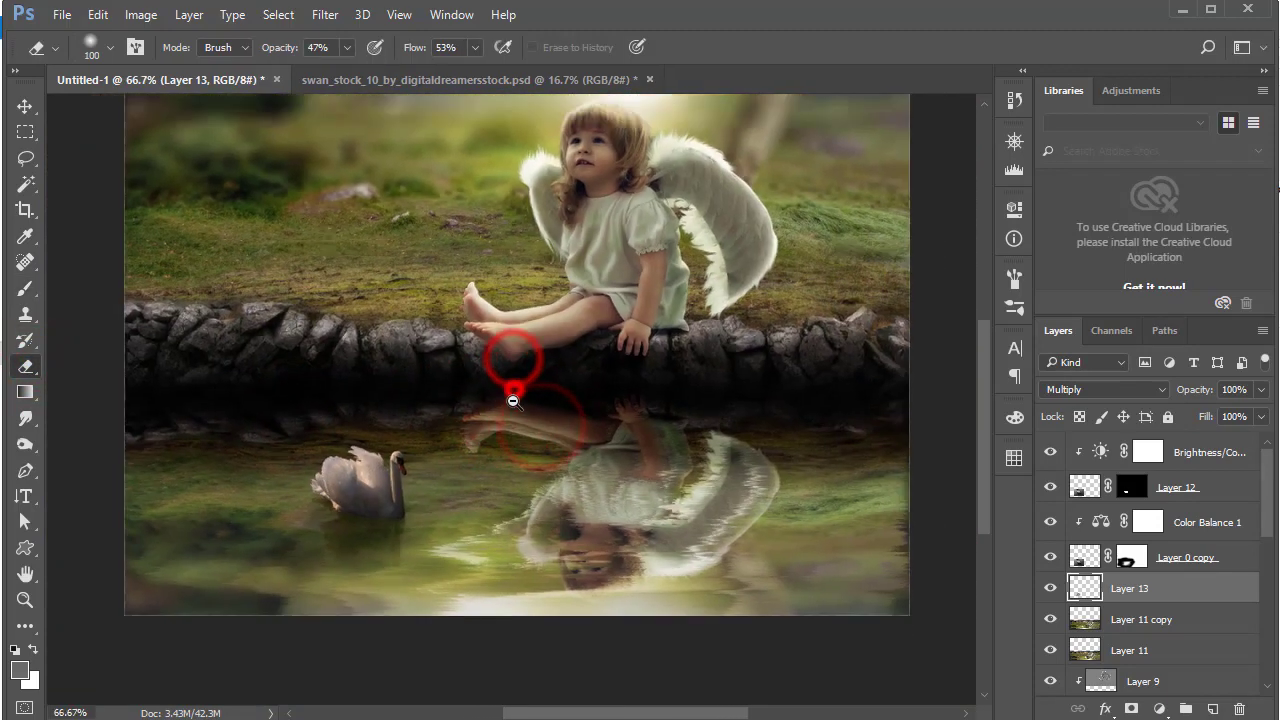
pyautogui.keyDown('alt'); pyautogui.click(509, 370); pyautogui.keyUp('alt')
pyautogui.click(1208, 453)
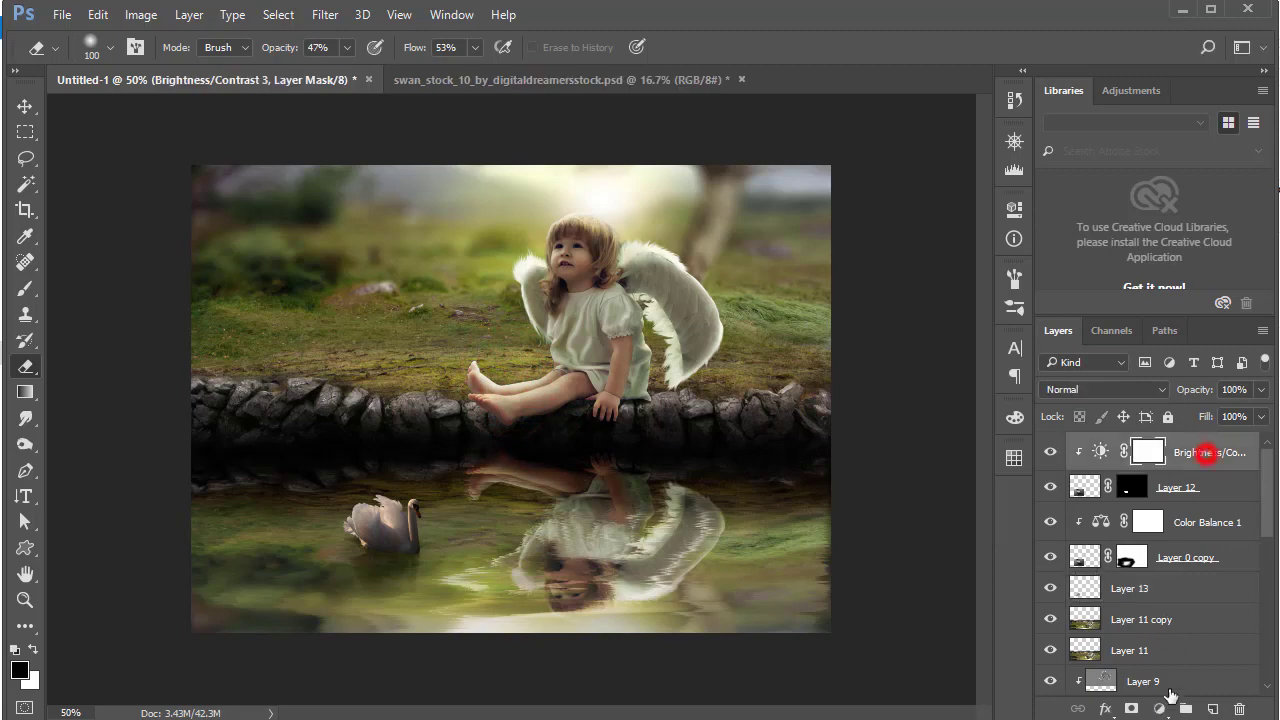
pyautogui.click(1159, 708)
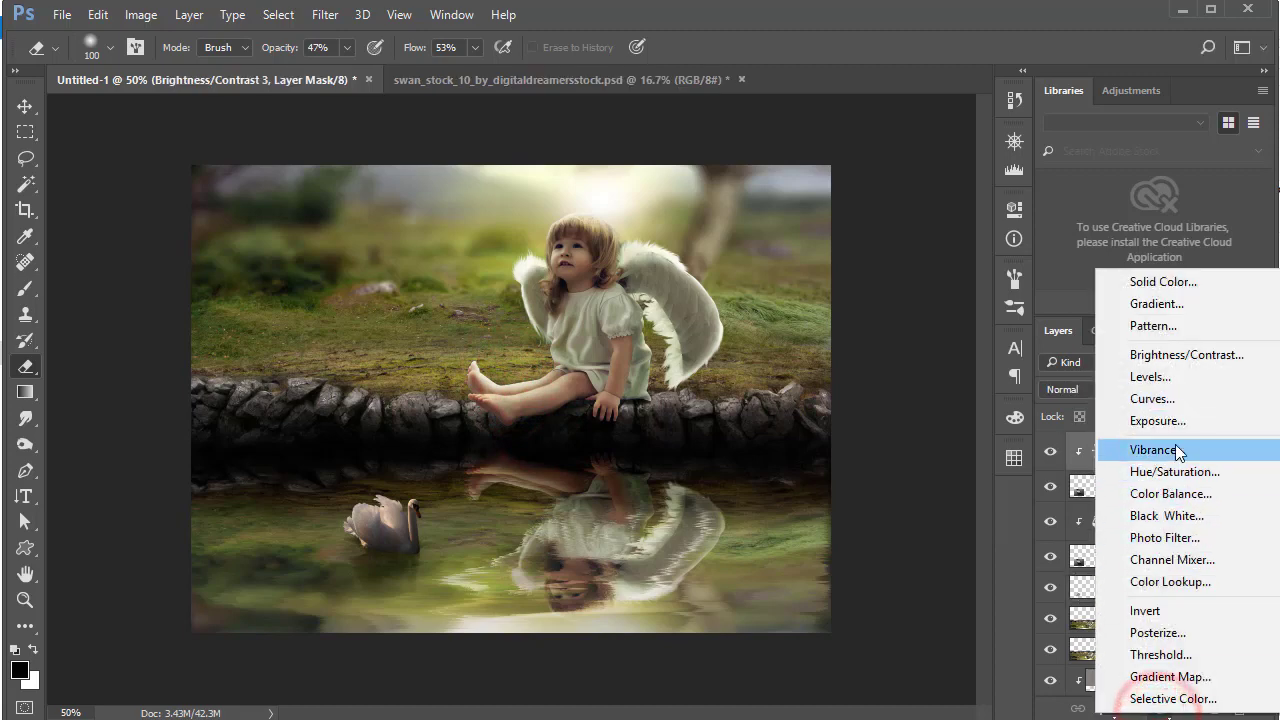
# Add a clipped Photo Filter using Warming Filter (85) at 38% density
pyautogui.click(1188, 538)
pyautogui.click(838, 541)
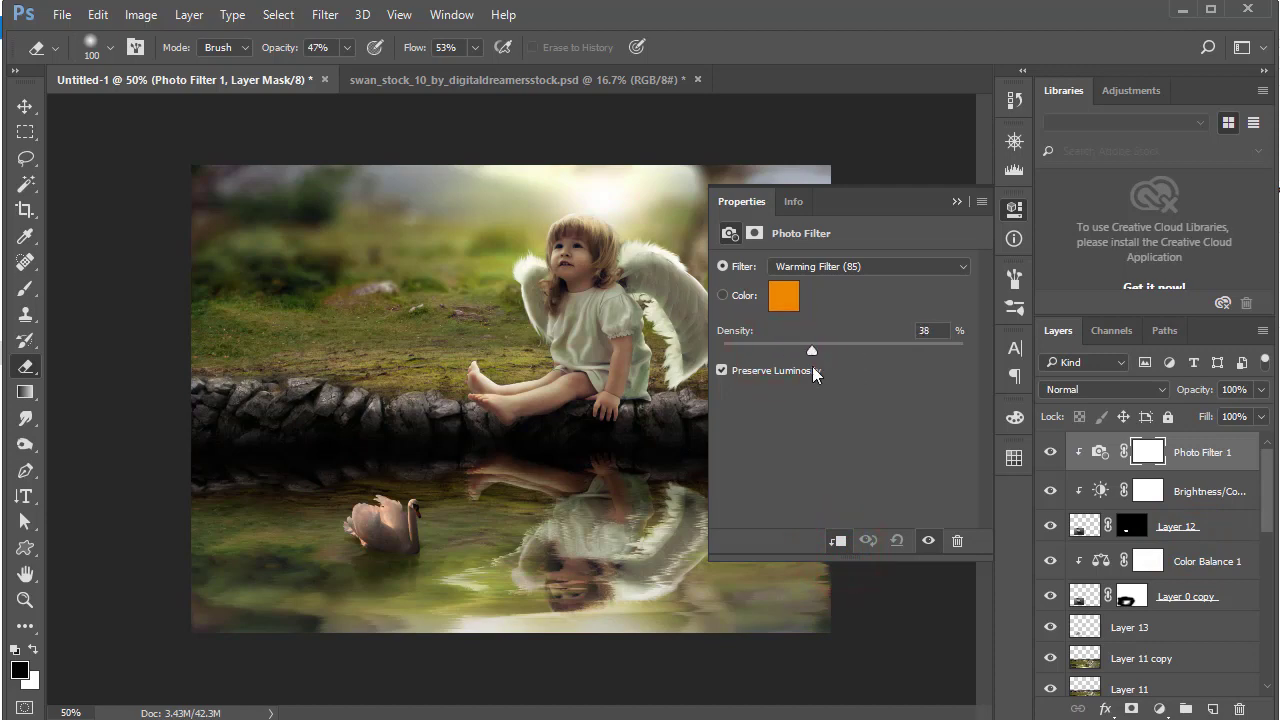
pyautogui.click(957, 202)
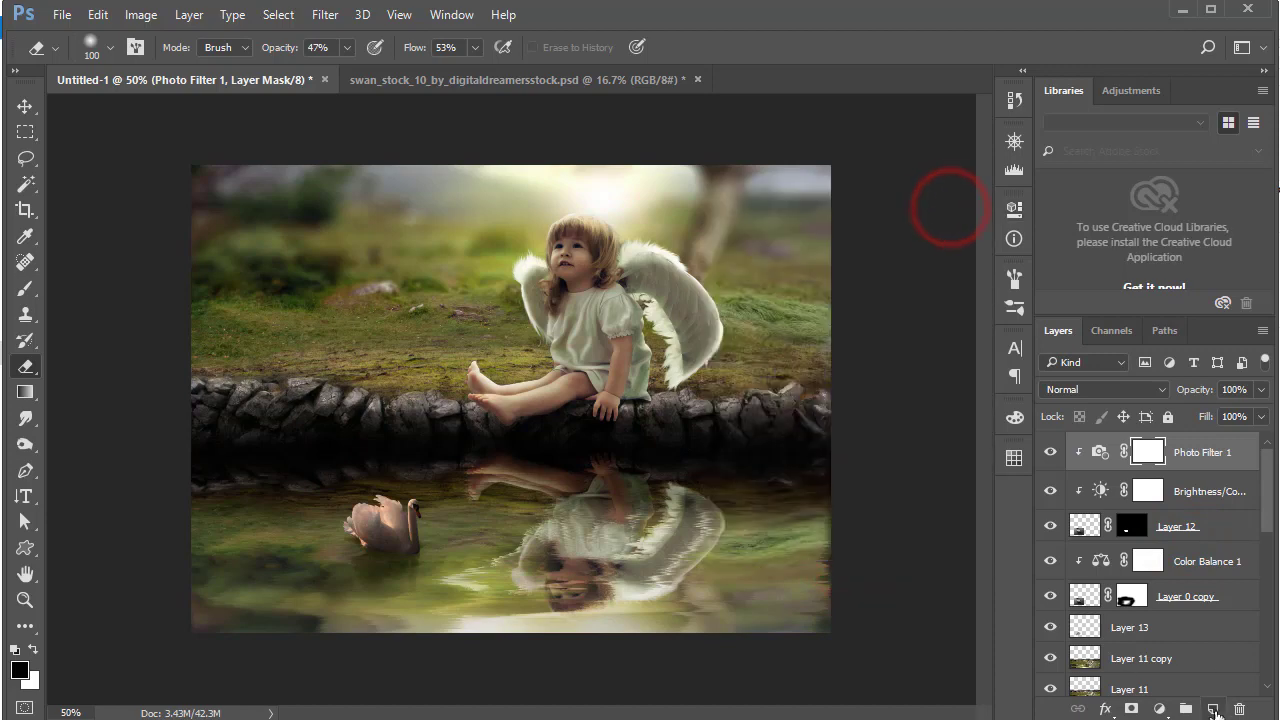
# Add a dark olive Solid Color fill in Color Dodge mode at 65% opacity
pyautogui.click(1159, 708)
pyautogui.click(1150, 283)
pyautogui.moveTo(1070, 388)
pyautogui.mouseDown()
pyautogui.moveTo(1068, 408)
pyautogui.moveTo(1075, 394)
pyautogui.mouseUp()
pyautogui.click(1026, 371)
pyautogui.click(1251, 160)
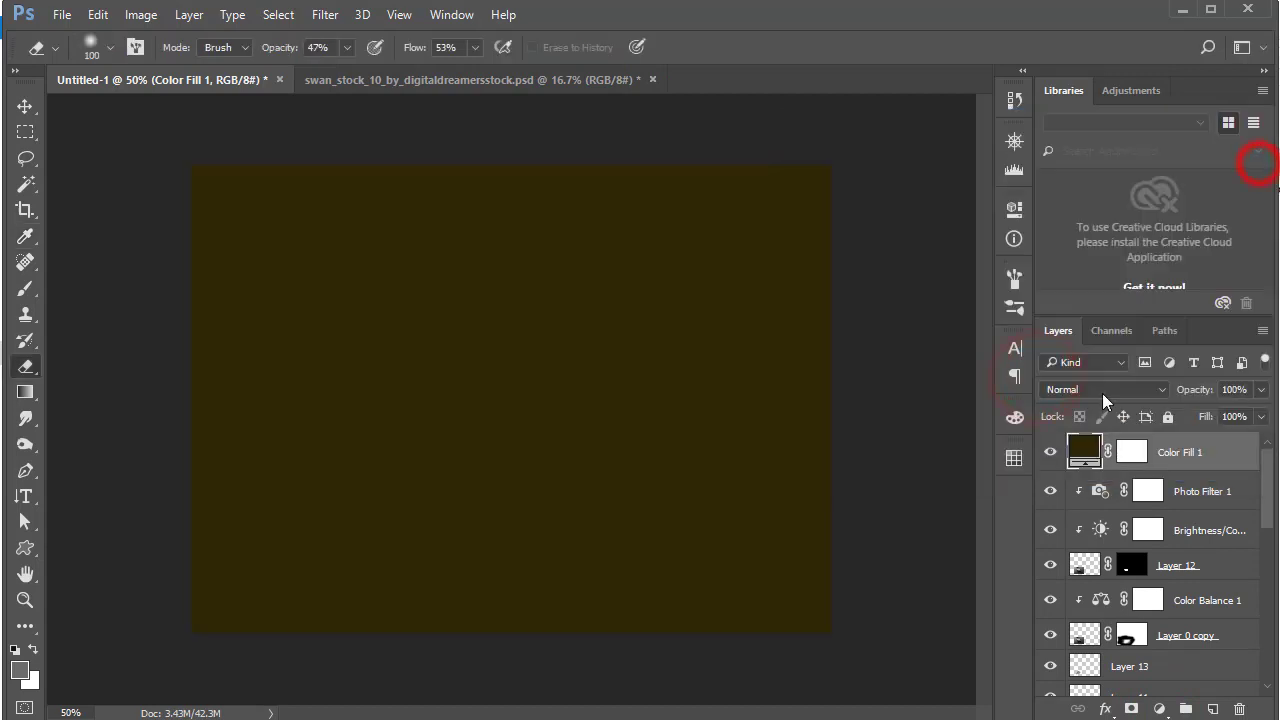
pyautogui.click(1102, 393)
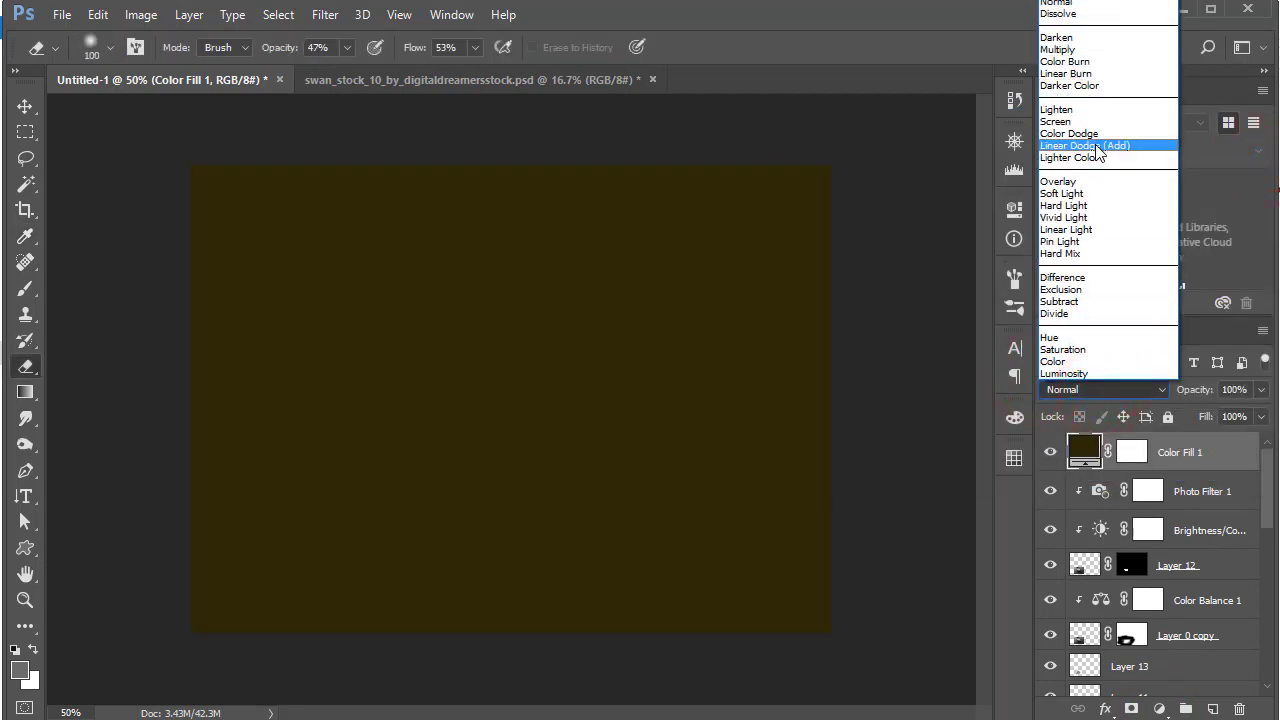
pyautogui.click(1095, 134)
pyautogui.click(1261, 389)
pyautogui.moveTo(1261, 412); pyautogui.dragTo(1230, 416)
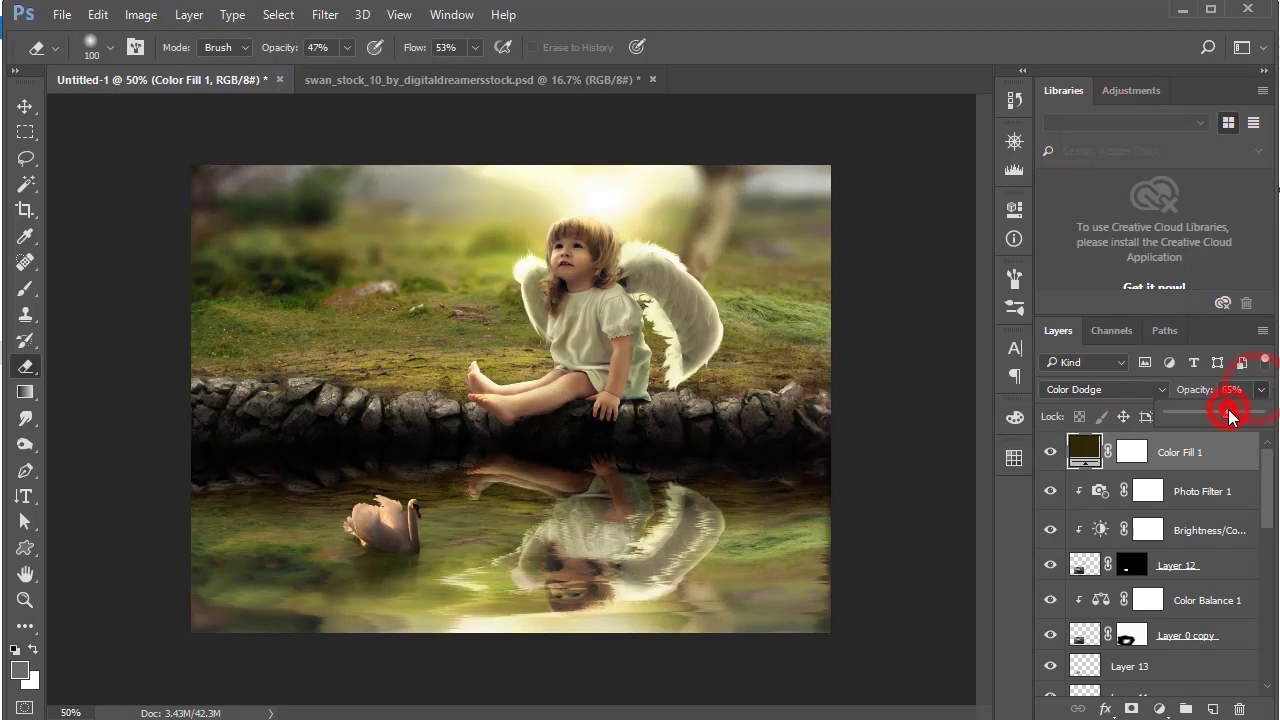
pyautogui.click(1159, 708)
pyautogui.click(1140, 282)
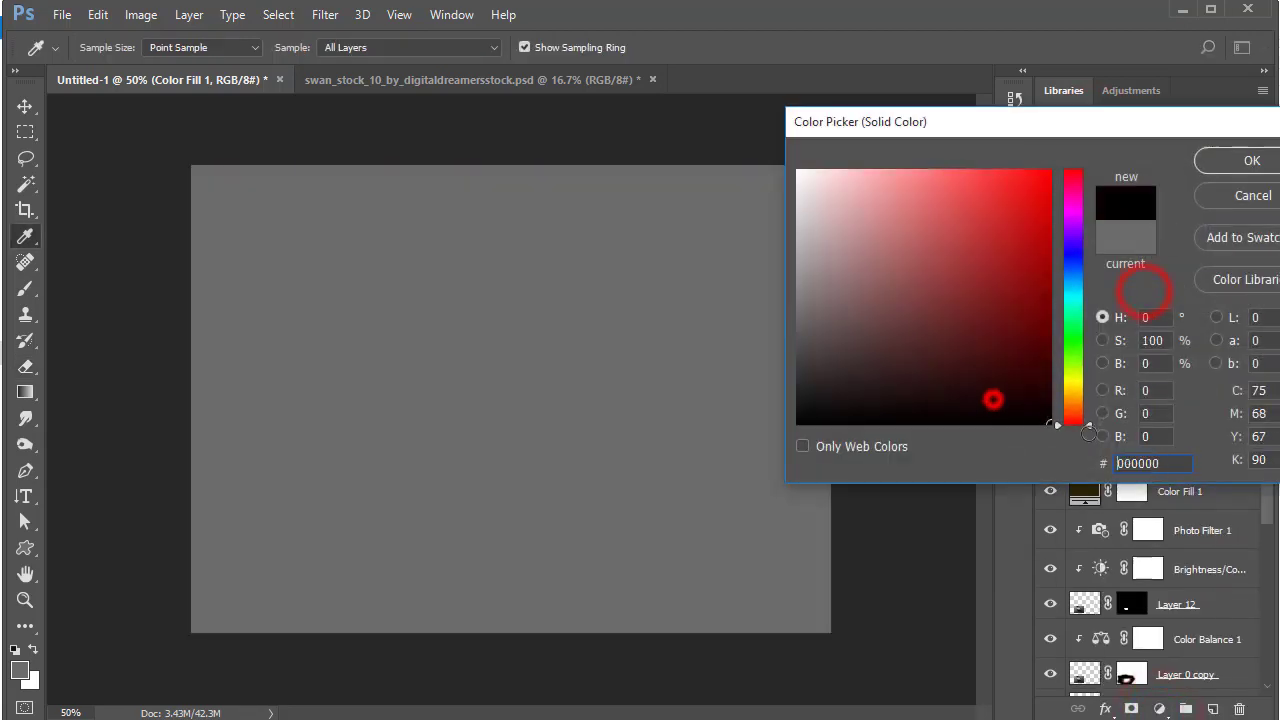
# Add a black Color Fill 2 with a radial gradient mask at 65% opacity
pyautogui.moveTo(993, 398); pyautogui.dragTo(1058, 428)
pyautogui.click(1250, 162)
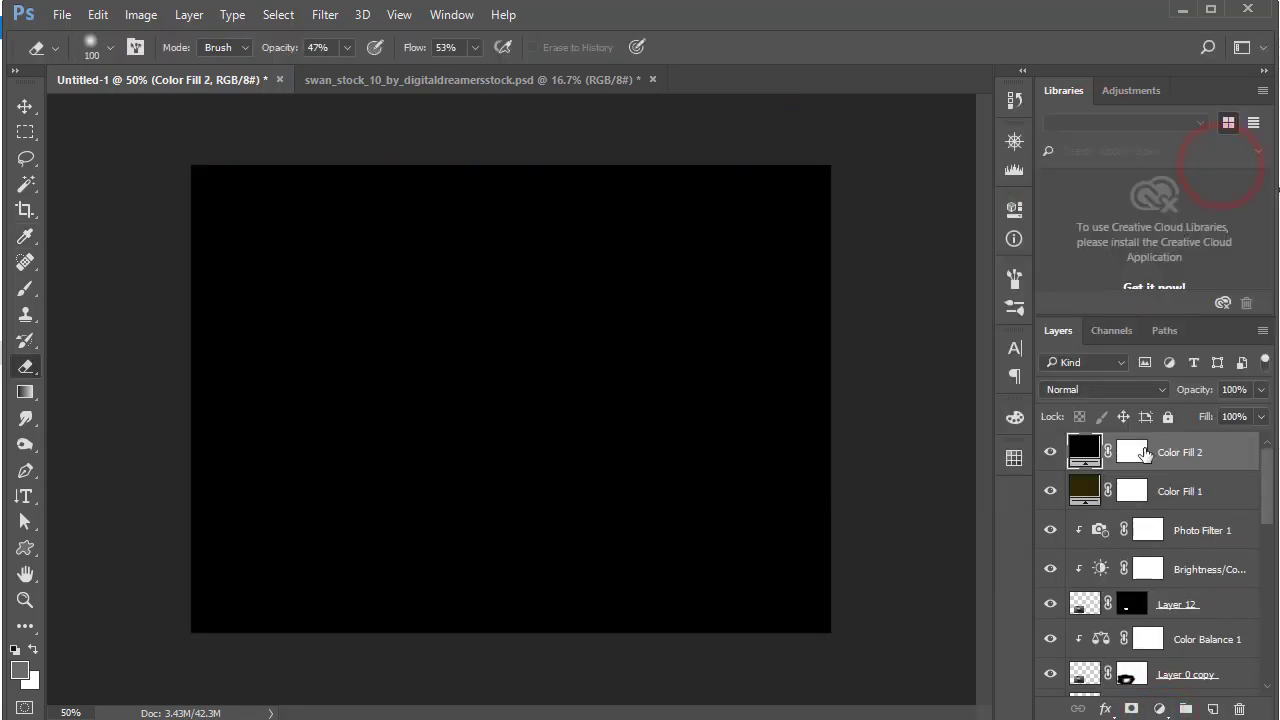
pyautogui.click(1132, 452)
pyautogui.click(25, 392)
pyautogui.click(553, 47)
pyautogui.moveTo(577, 71)
pyautogui.mouseDown()
pyautogui.moveTo(567, 74)
pyautogui.moveTo(580, 74)
pyautogui.mouseUp()
pyautogui.click(217, 47)
pyautogui.moveTo(502, 362); pyautogui.dragTo(729, 559)
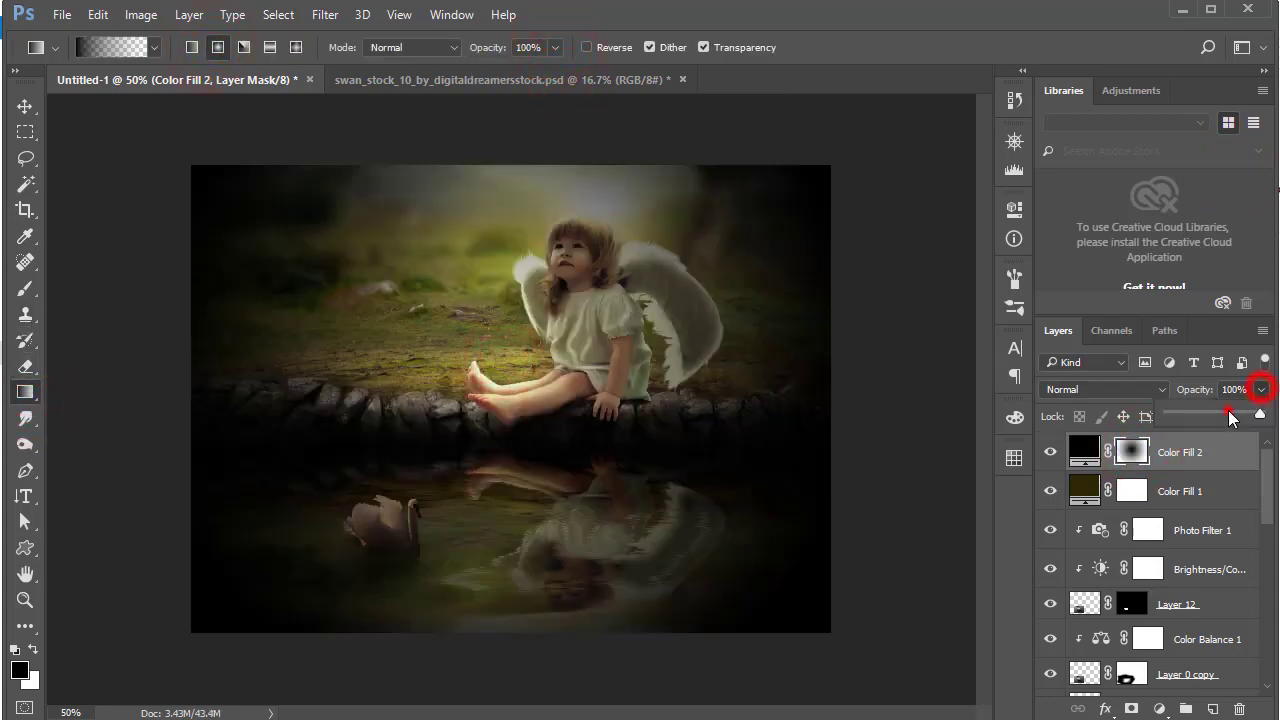
pyautogui.click(1229, 411)
# With a large soft brush, clear the vignette mask over the child, rocks and reflection
pyautogui.click(25, 288)
pyautogui.rightClick(430, 320)
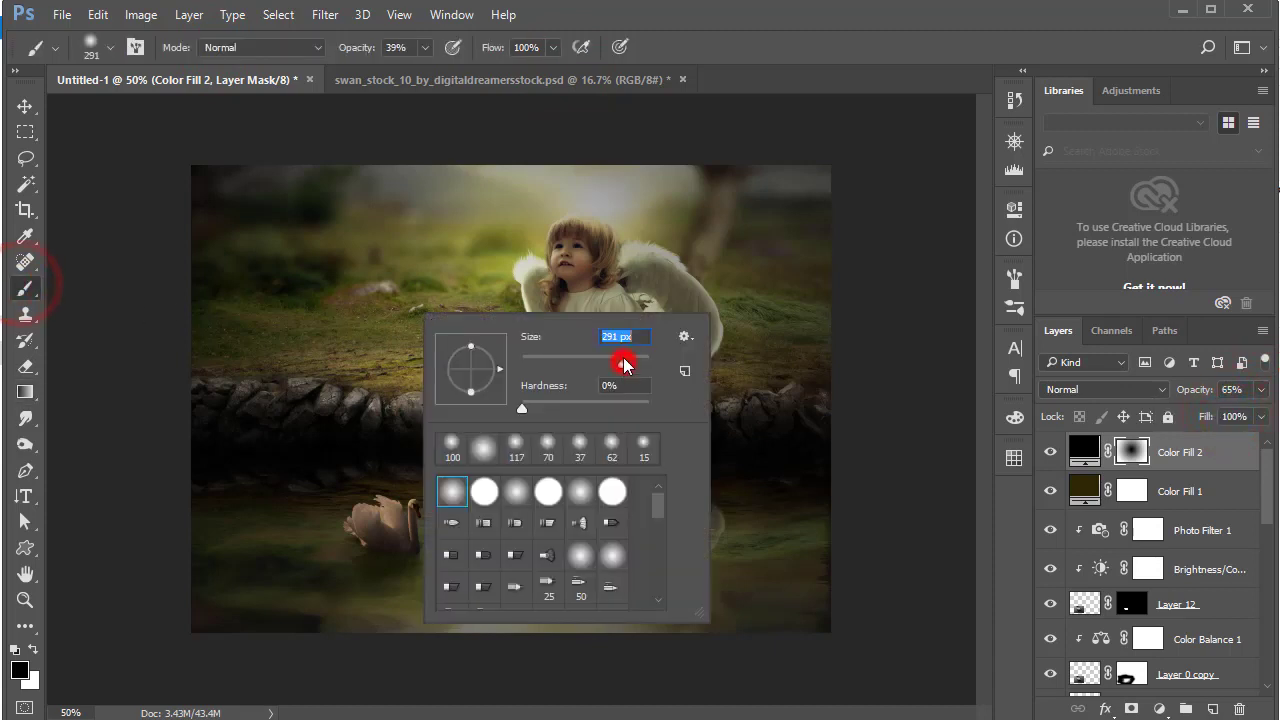
pyautogui.click(466, 251)
pyautogui.click(545, 210)
pyautogui.click(610, 233)
pyautogui.click(681, 154)
pyautogui.click(583, 357)
pyautogui.click(684, 409)
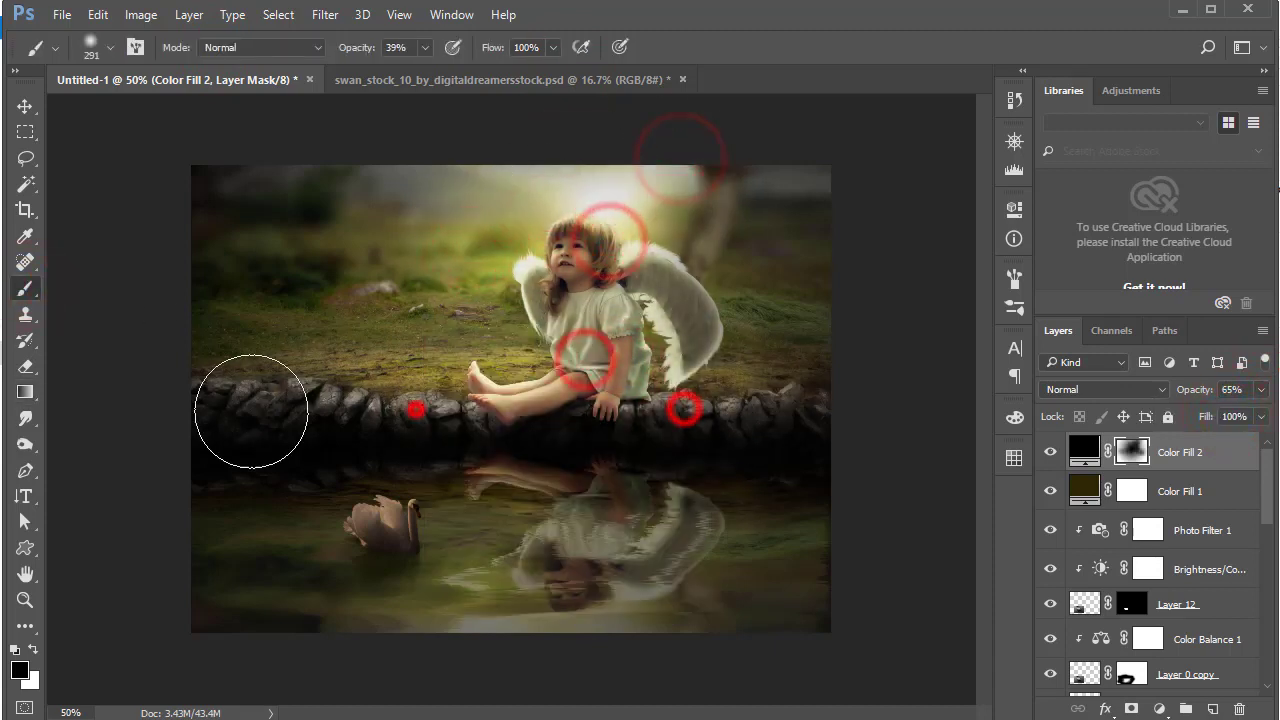
pyautogui.click(251, 411)
pyautogui.click(645, 463)
pyautogui.click(595, 515)
pyautogui.click(575, 425)
pyautogui.click(397, 488)
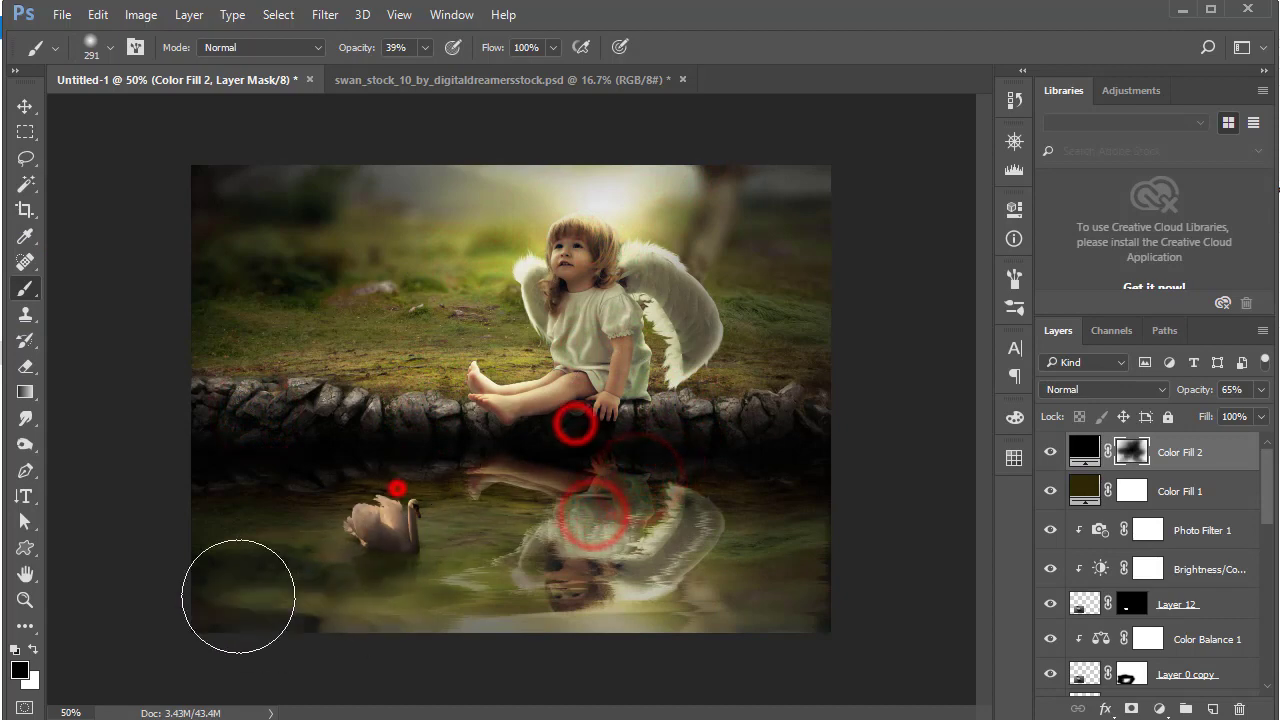
# Further lighten the vignette over the reflection, wing, shoulder and around the girl
pyautogui.click(440, 460)
pyautogui.click(515, 455)
pyautogui.click(513, 503)
pyautogui.click(600, 485)
pyautogui.click(598, 427)
pyautogui.click(692, 370)
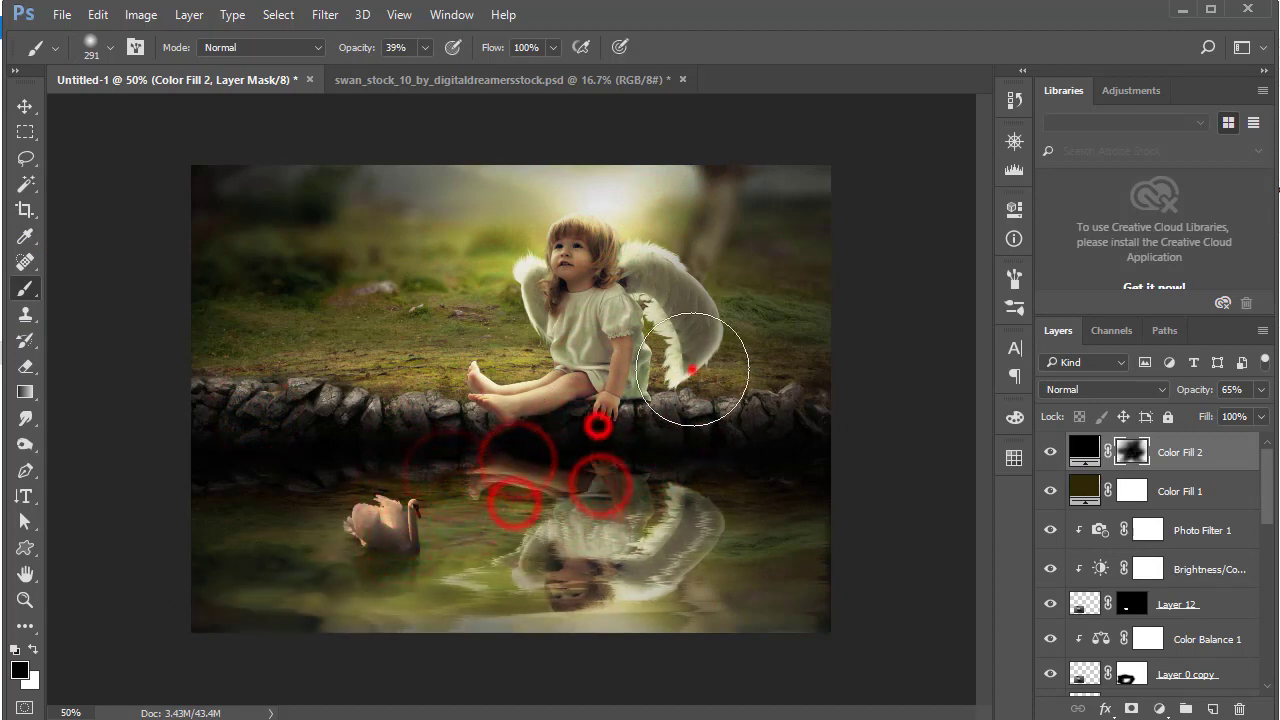
pyautogui.click(623, 337)
pyautogui.click(723, 434)
pyautogui.click(466, 434)
pyautogui.click(688, 440)
pyautogui.click(612, 285)
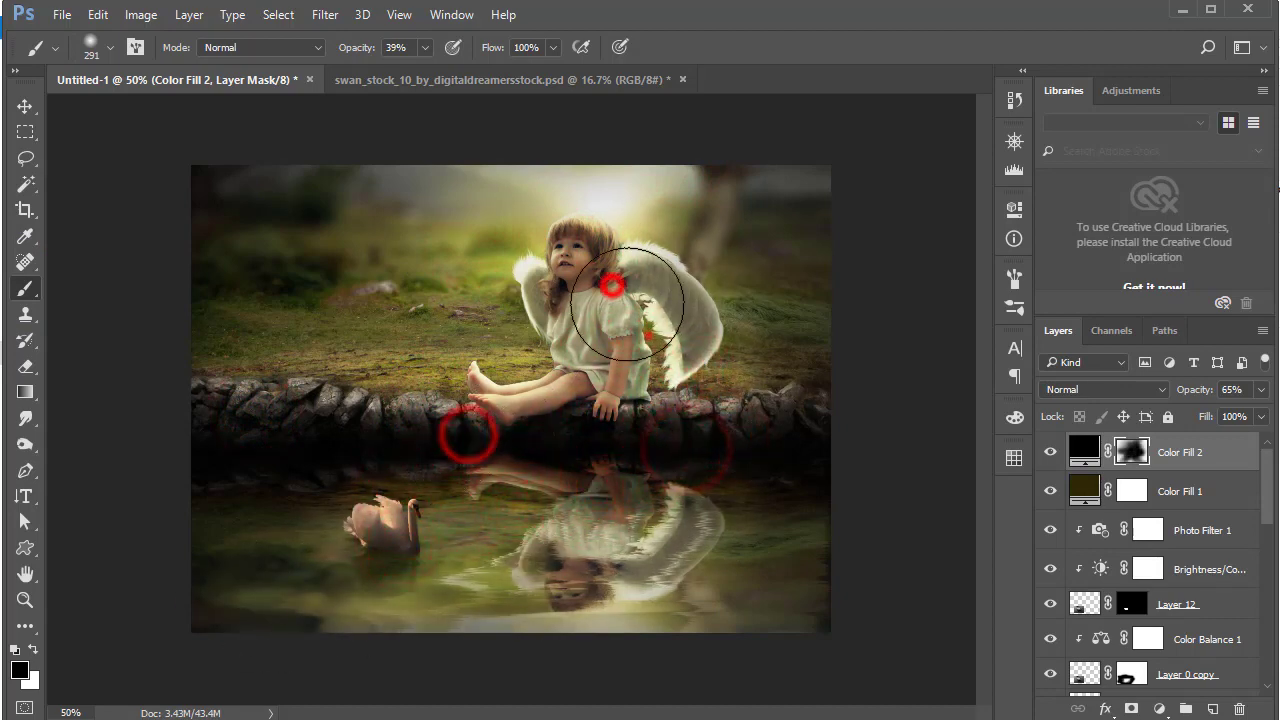
pyautogui.click(643, 337)
pyautogui.click(677, 294)
pyautogui.click(591, 343)
pyautogui.click(627, 322)
pyautogui.hotkey('ctrl', '-')
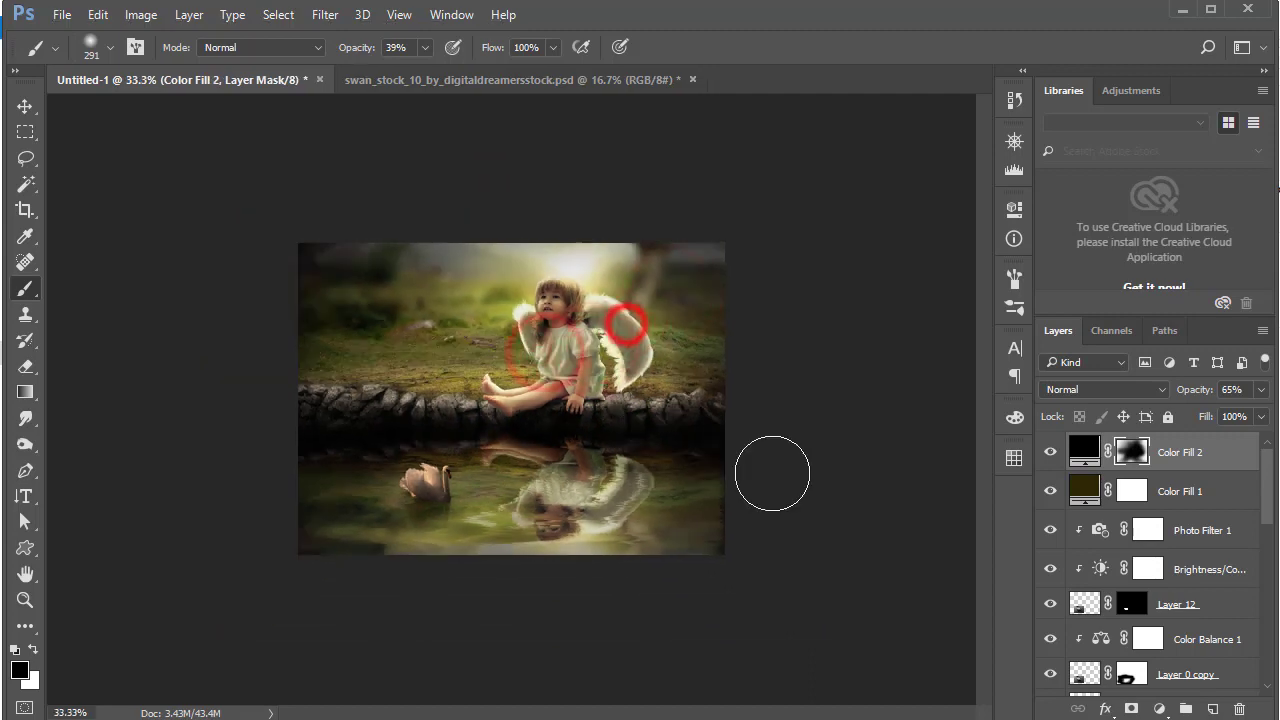
pyautogui.click(608, 406)
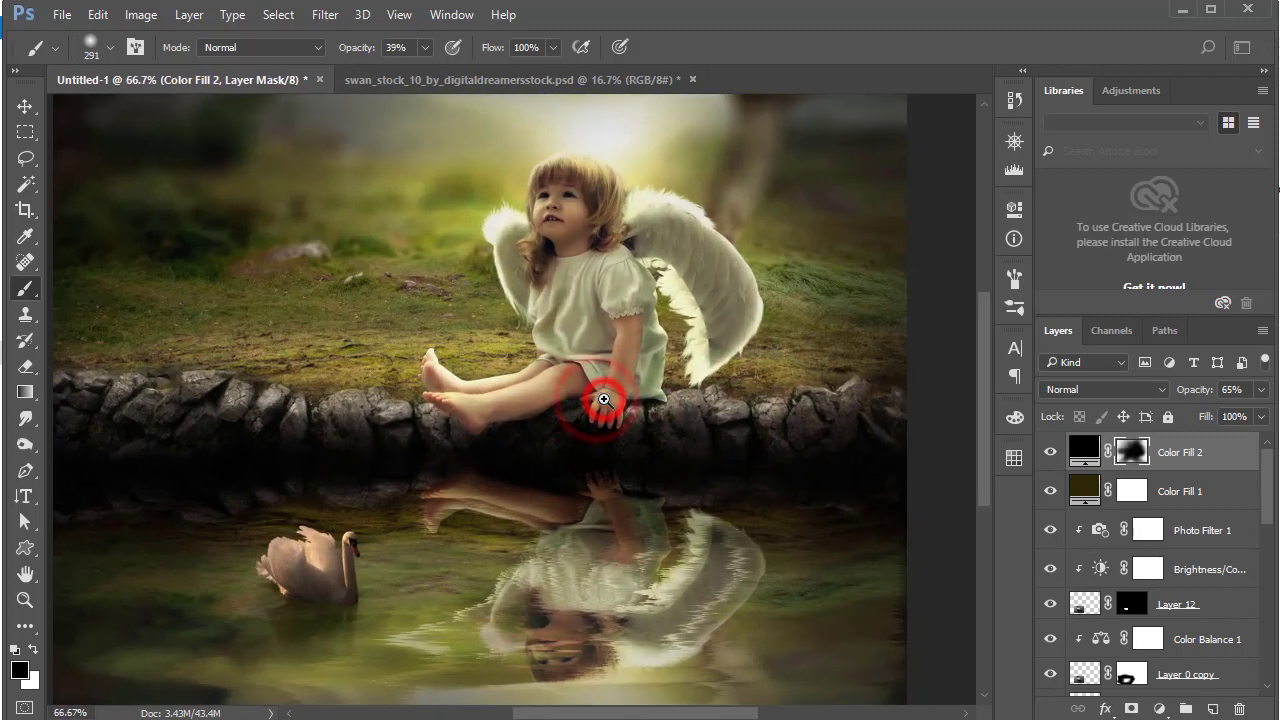
pyautogui.moveTo(594, 399); pyautogui.dragTo(678, 408)
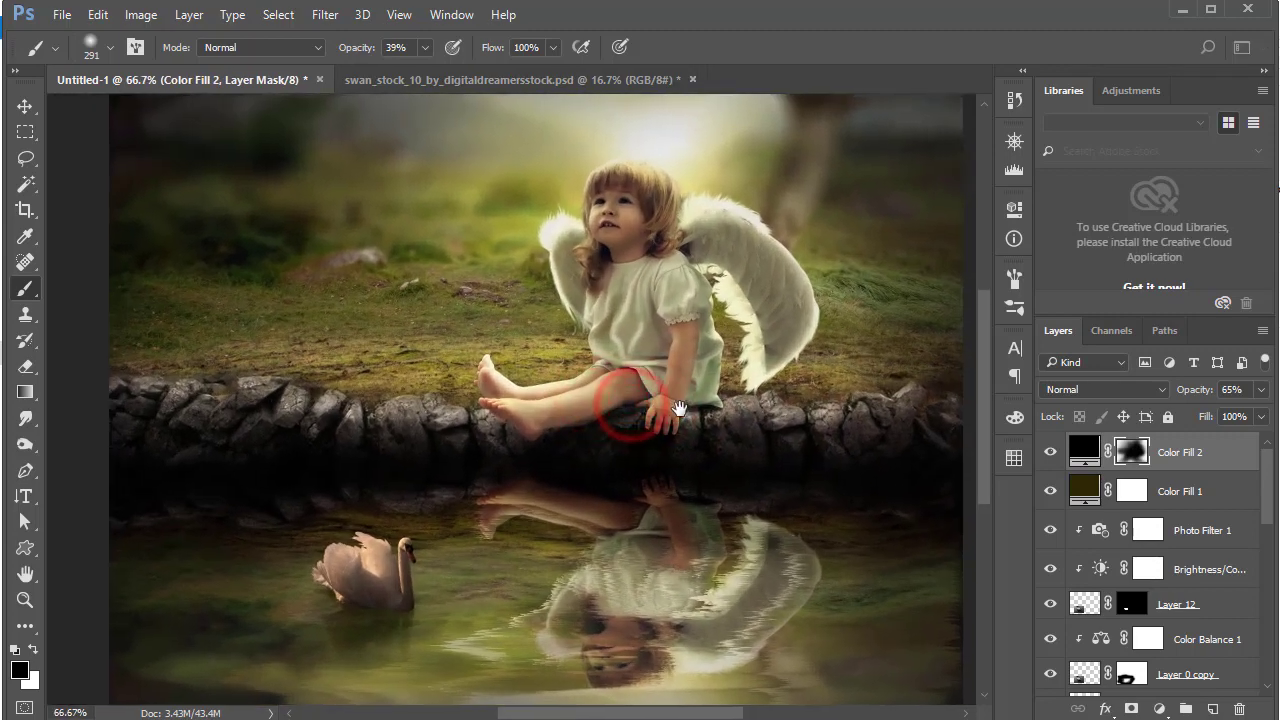